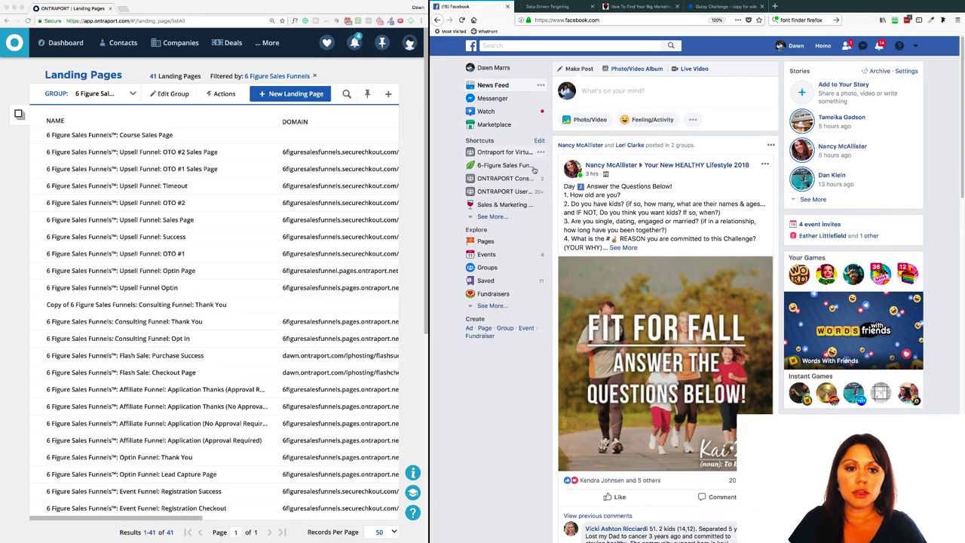
# Step: Look through the Facebook news feed for sponsored ads from businesses such as Ontraport, BlueVine and Social Tenacity
pyautogui.scroll(-5, 798, 325)
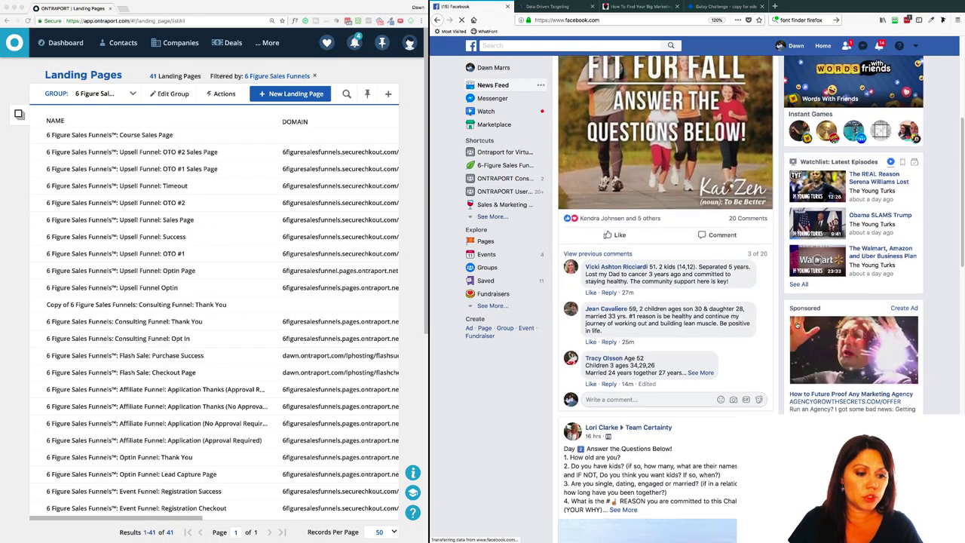
pyautogui.scroll(-3, 798, 324)
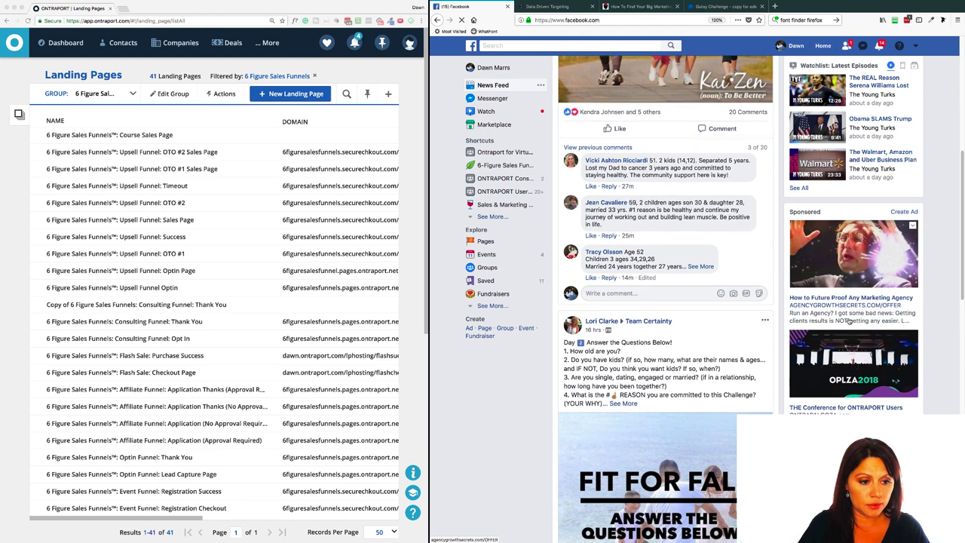
pyautogui.scroll(-10, 717, 361)
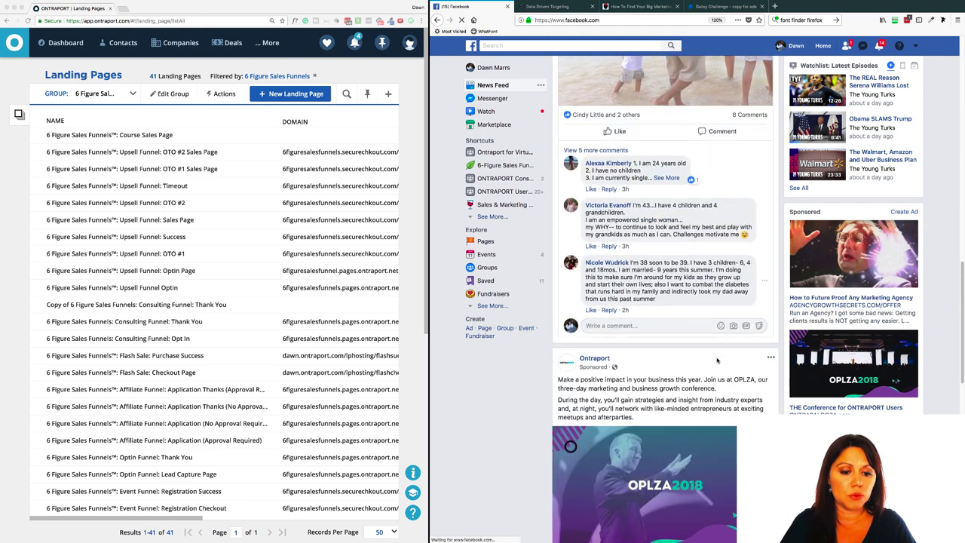
pyautogui.scroll(-3, 651, 420)
pyautogui.scroll(-4, 654, 417)
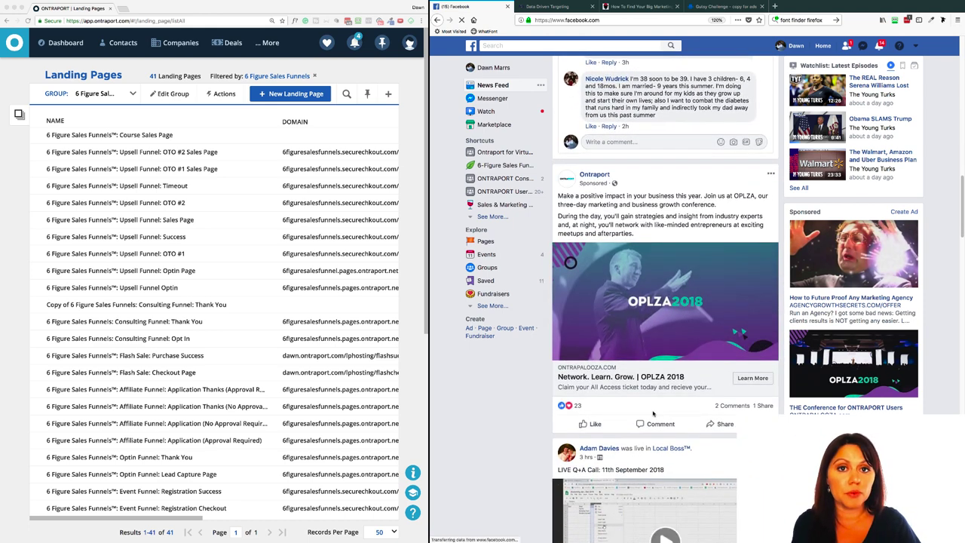
pyautogui.scroll(-6, 653, 412)
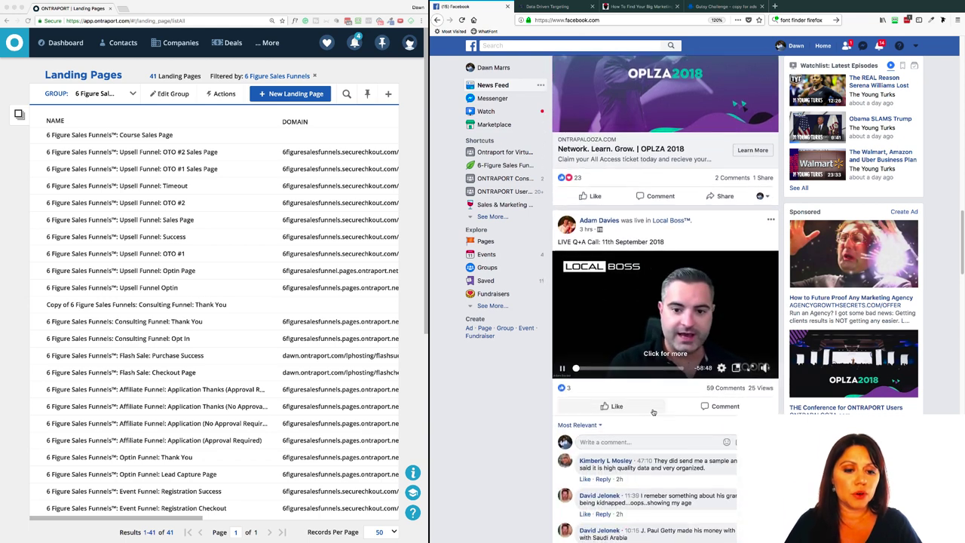
pyautogui.scroll(-3, 653, 412)
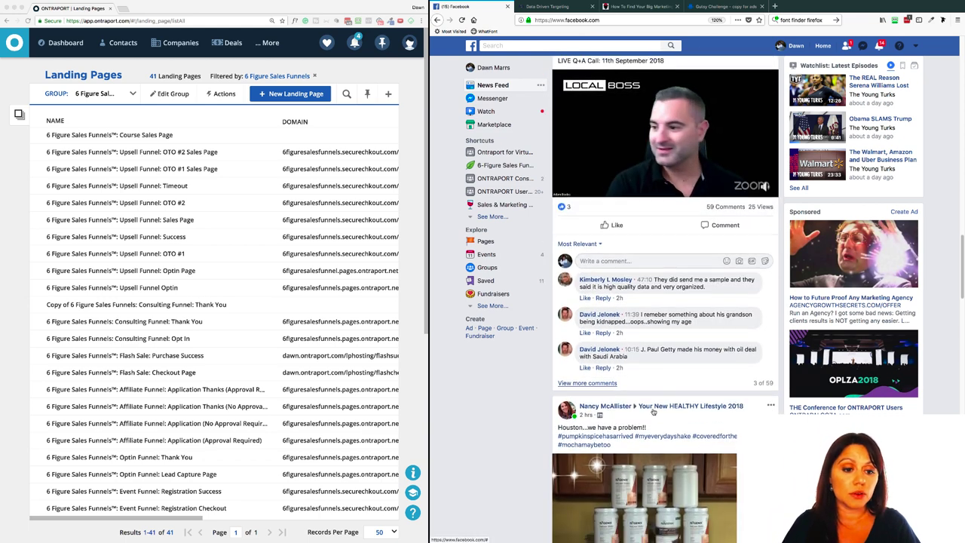
pyautogui.scroll(-9, 654, 412)
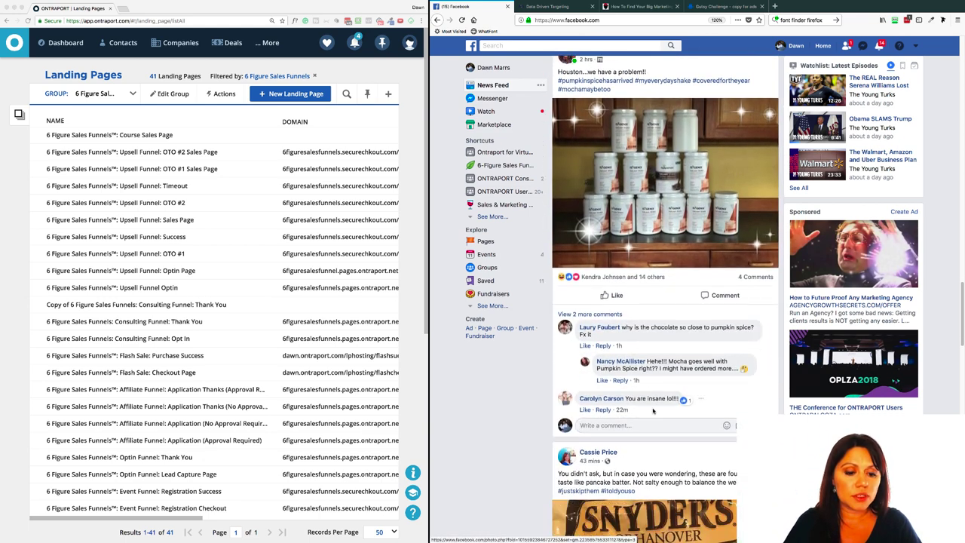
pyautogui.scroll(-20, 653, 412)
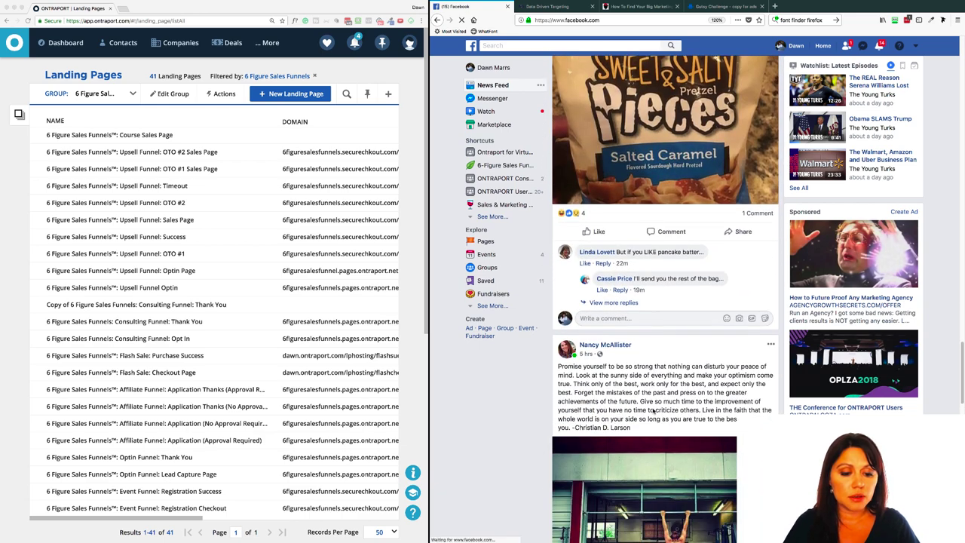
pyautogui.scroll(-7, 654, 412)
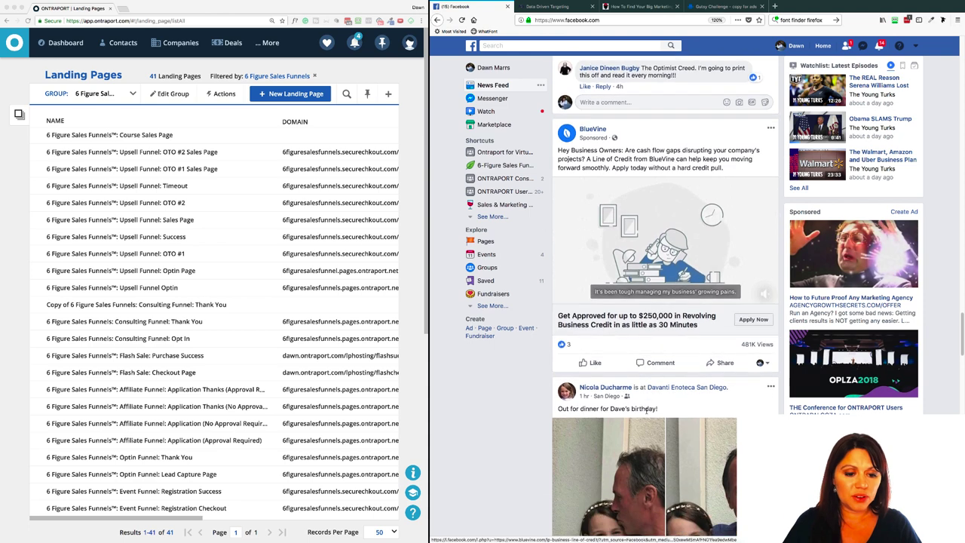
pyautogui.scroll(-3, 646, 413)
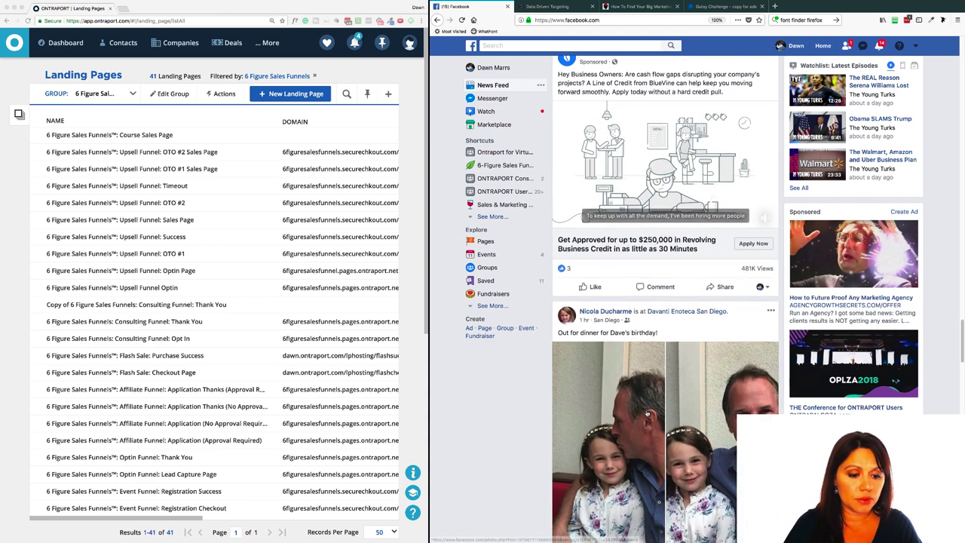
pyautogui.scroll(-5, 646, 412)
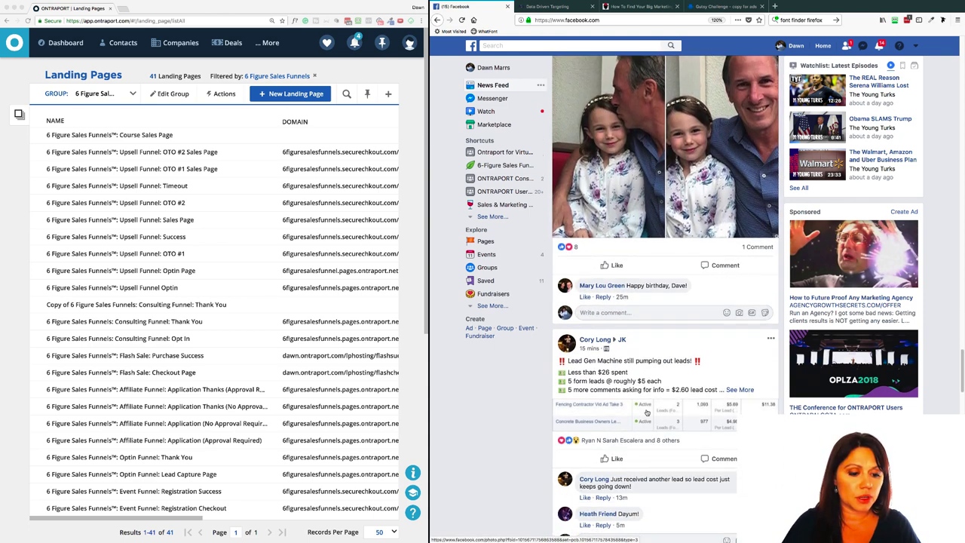
pyautogui.scroll(-14, 646, 412)
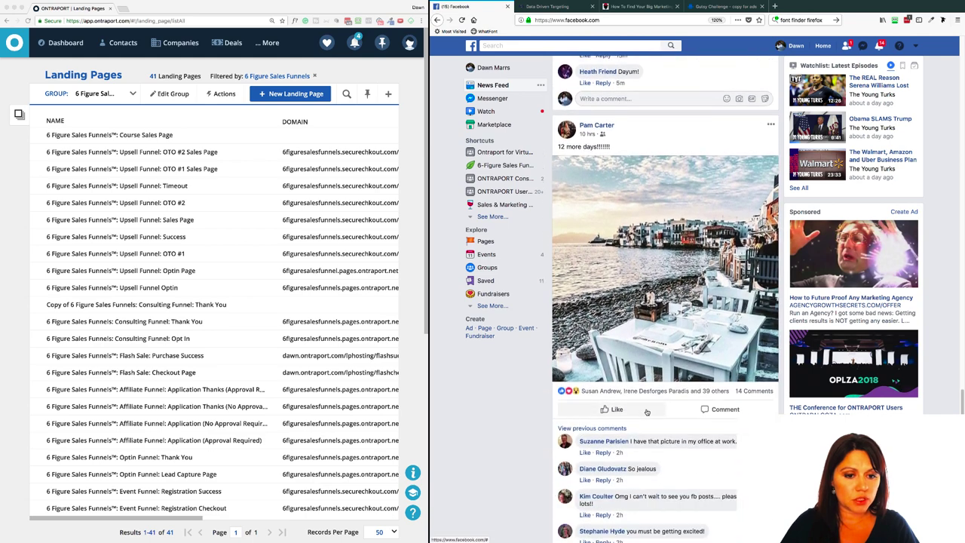
pyautogui.scroll(-15, 647, 412)
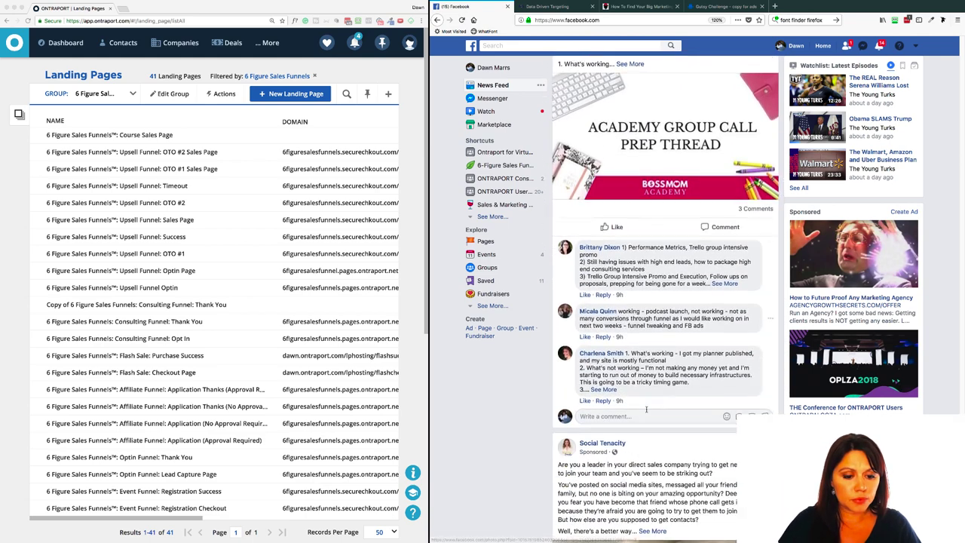
pyautogui.scroll(-5, 646, 412)
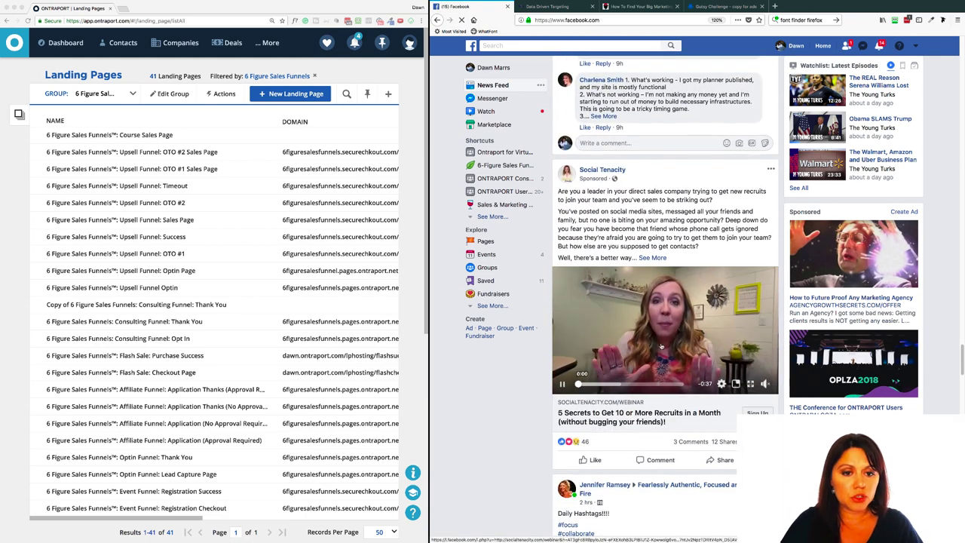
# Step: Examine the Social Tenacity webinar ad, then open its sign-up page and review the registration landing page
pyautogui.moveTo(707, 383)
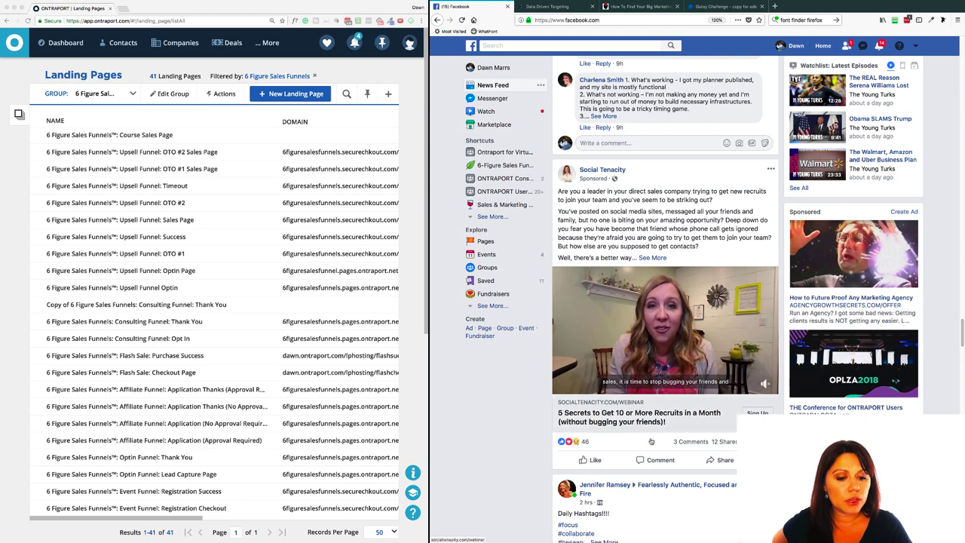
pyautogui.scroll(-1, 713, 448)
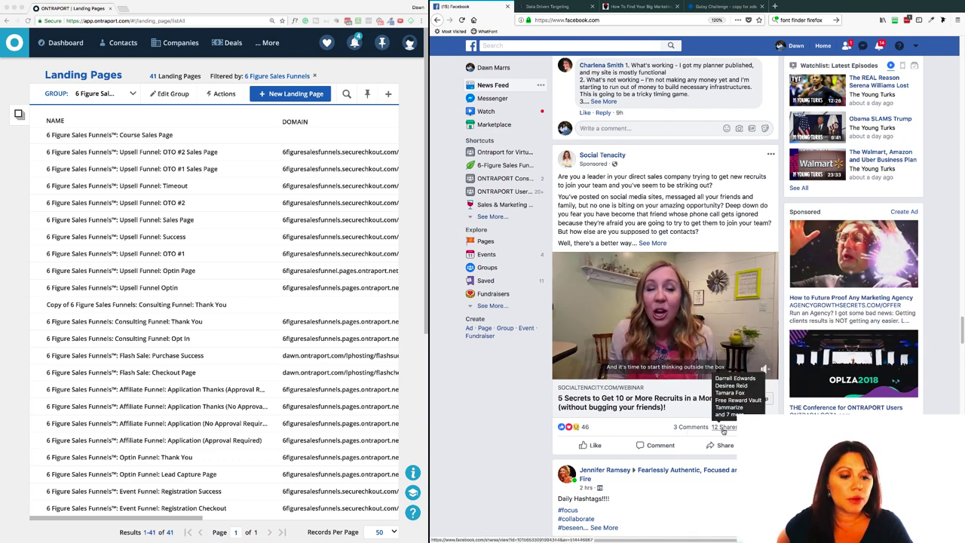
pyautogui.moveTo(586, 429)
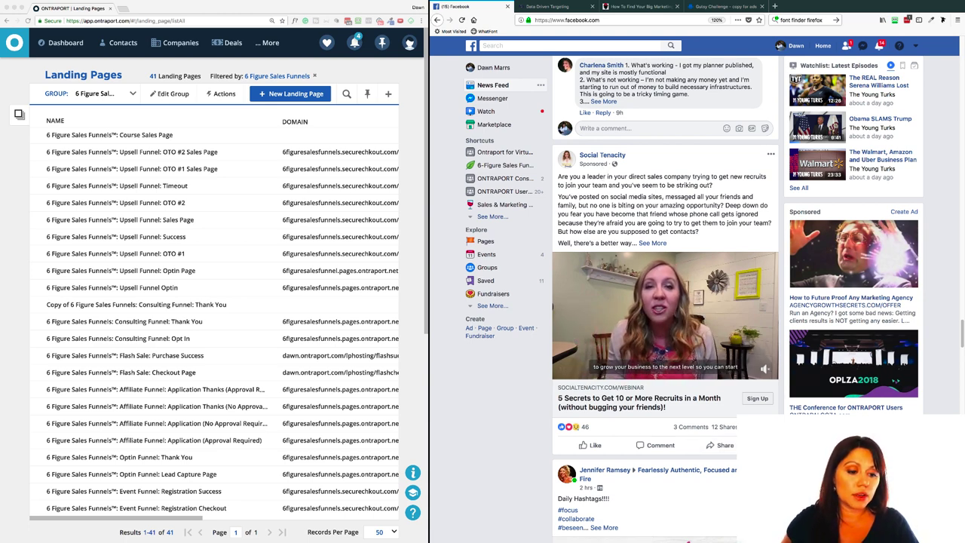
pyautogui.click(758, 400)
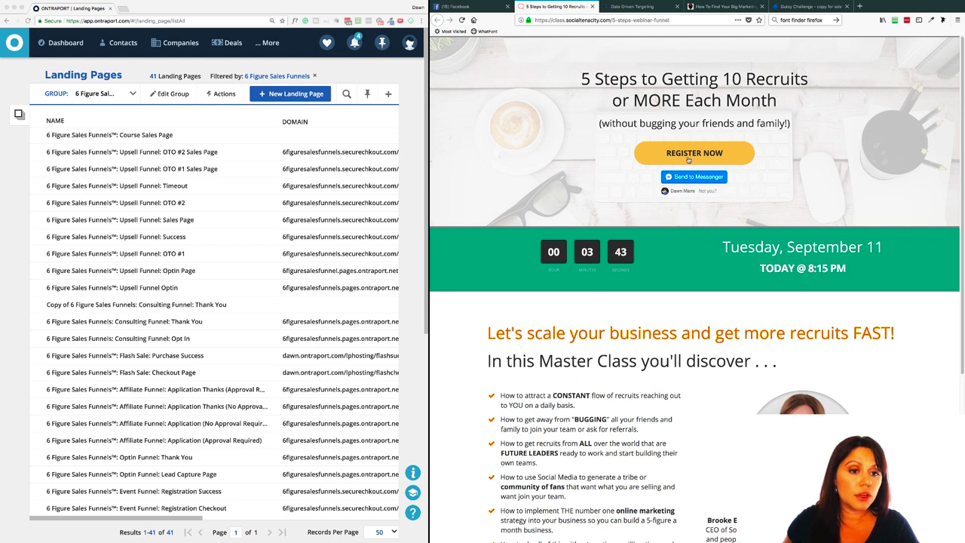
pyautogui.scroll(-3, 661, 290)
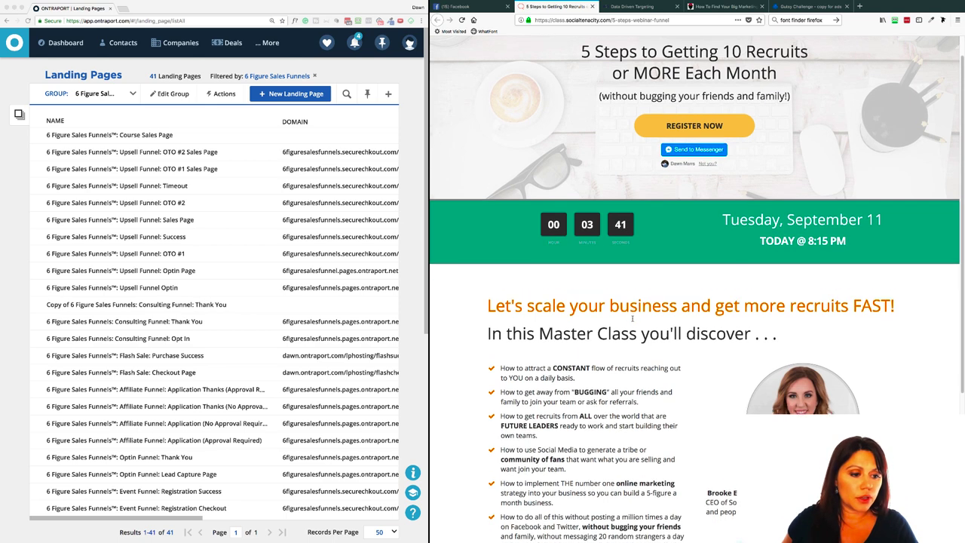
pyautogui.scroll(-3, 633, 321)
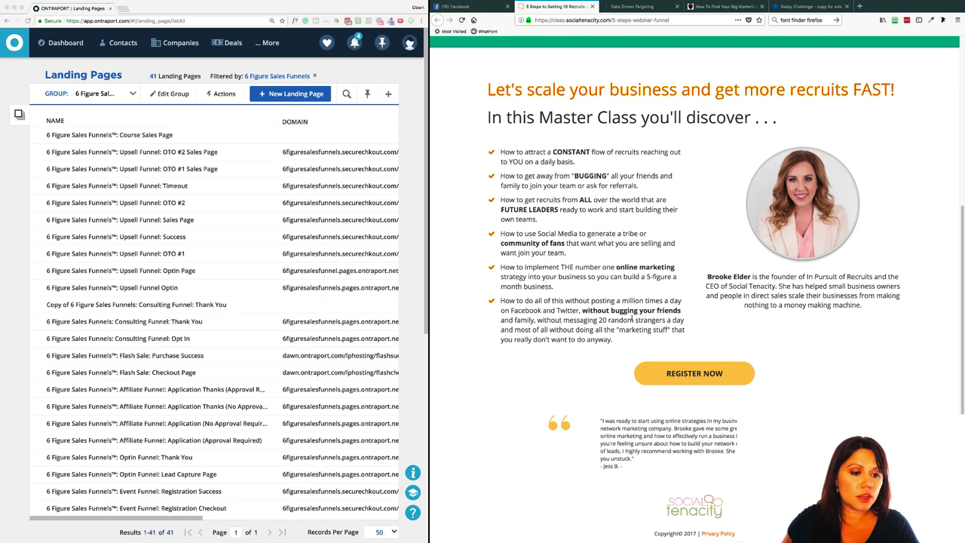
pyautogui.scroll(6, 632, 320)
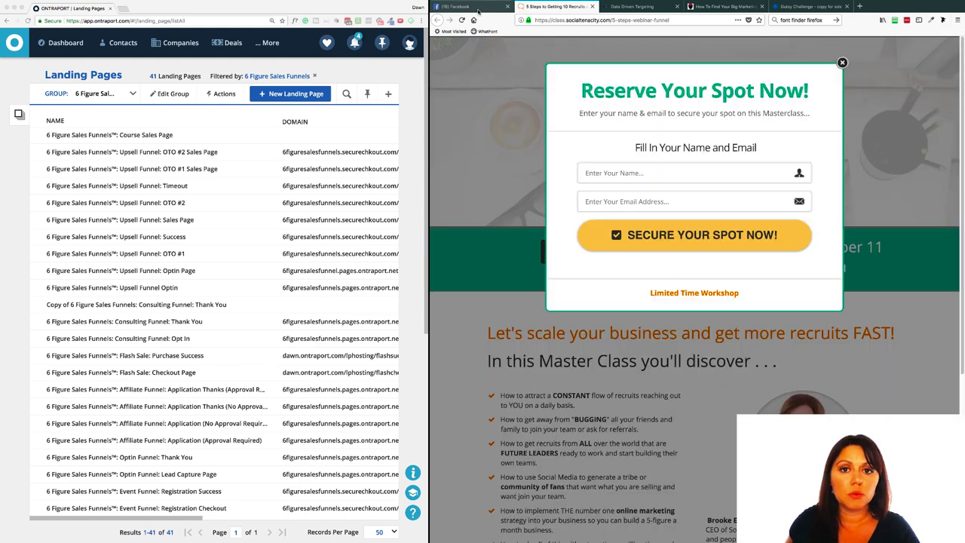
# Step: Return to the Facebook feed, view the landing page of the sponsored ad "How to Future Proof Any Marketing Agency", and close it
pyautogui.click(477, 11)
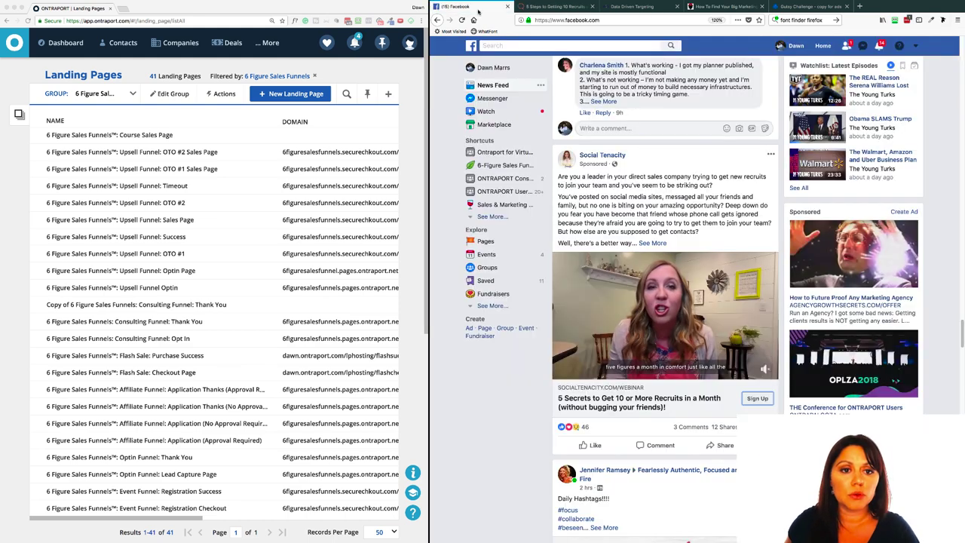
pyautogui.scroll(-5, 673, 476)
pyautogui.scroll(-7, 673, 475)
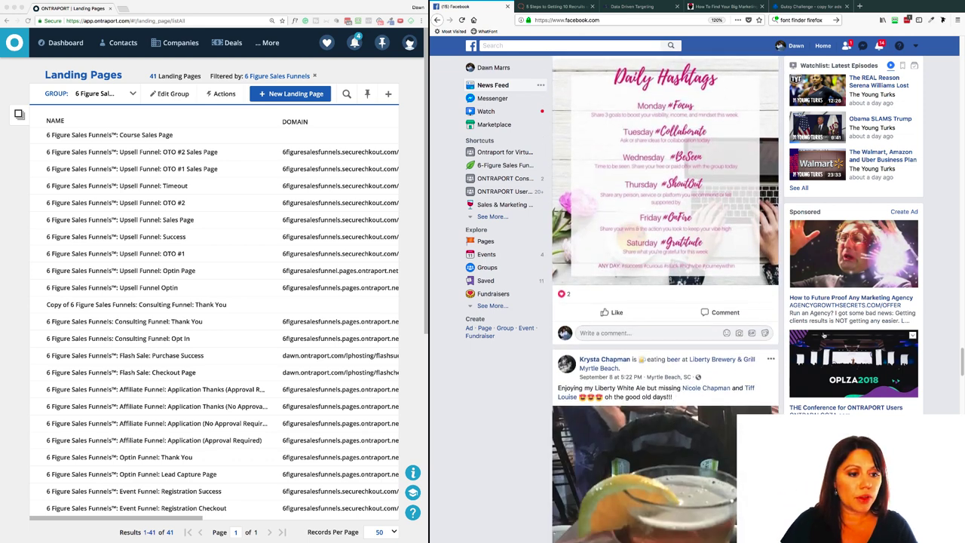
pyautogui.click(833, 300)
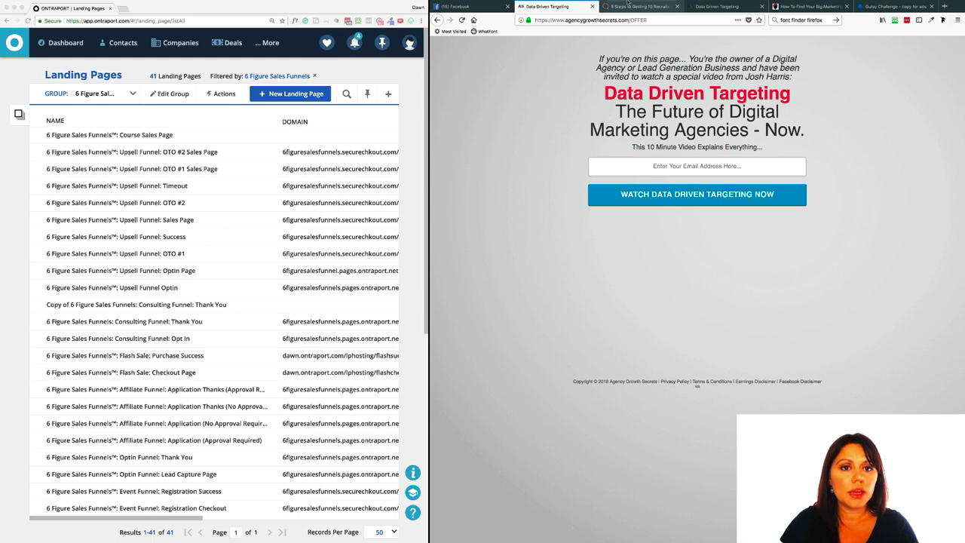
pyautogui.click(592, 6)
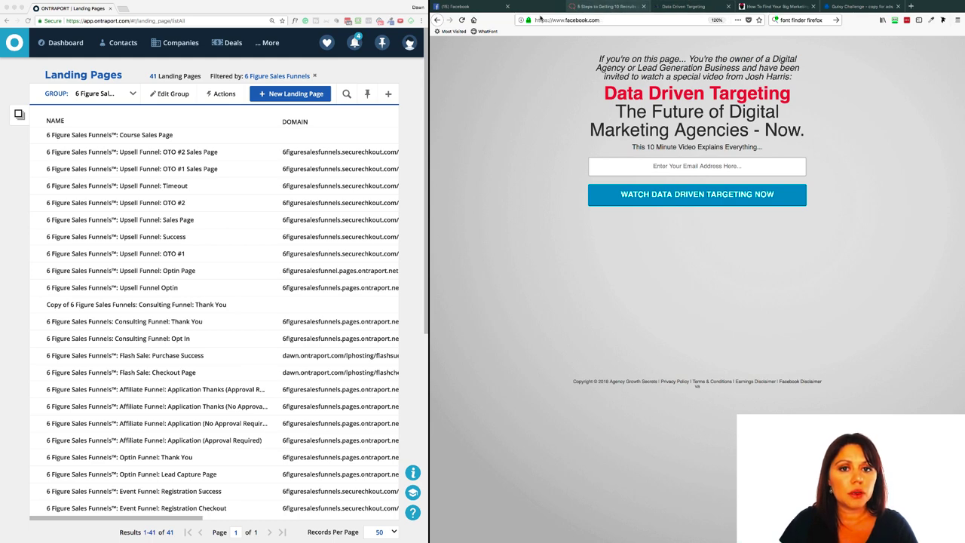
# Step: Find the sponsored "Get Gutsy, Make Green 7 Day Visibility Challenge" ad in the news feed and open its landing page
pyautogui.scroll(-5, 669, 359)
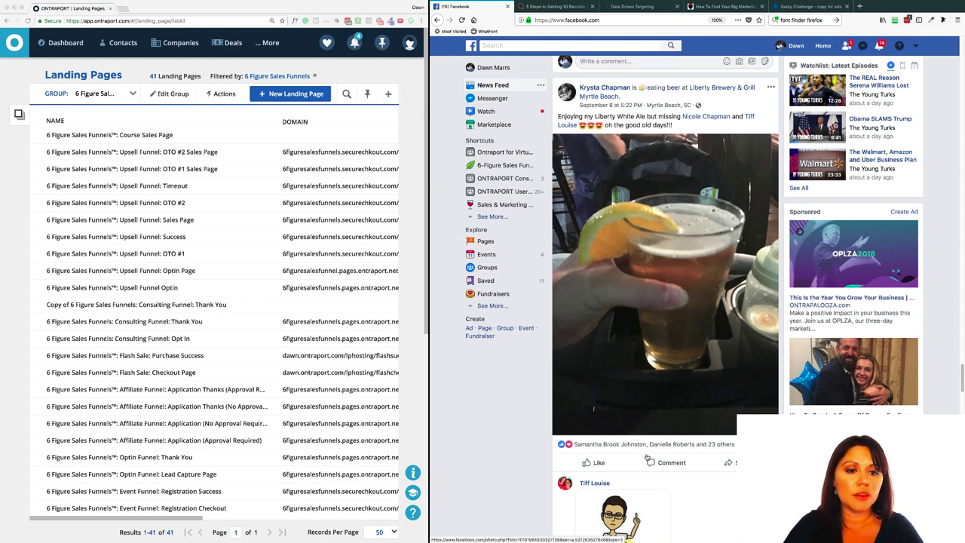
pyautogui.scroll(-5, 626, 433)
pyautogui.scroll(-8, 700, 515)
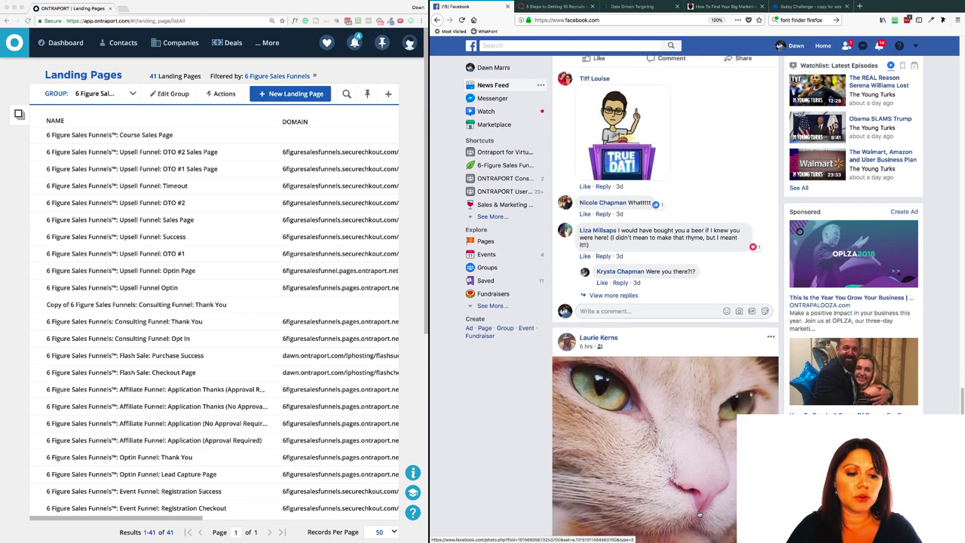
pyautogui.scroll(-9, 700, 516)
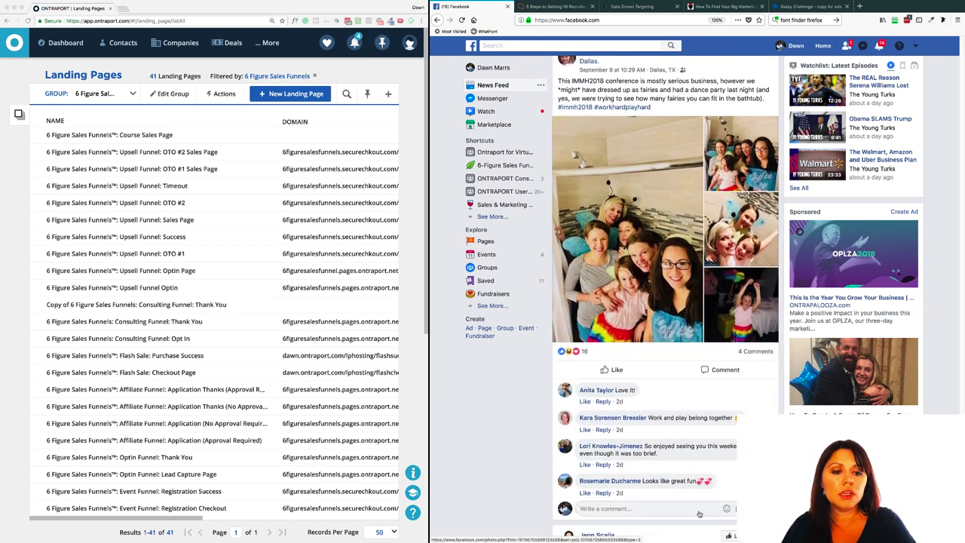
pyautogui.scroll(-1, 700, 515)
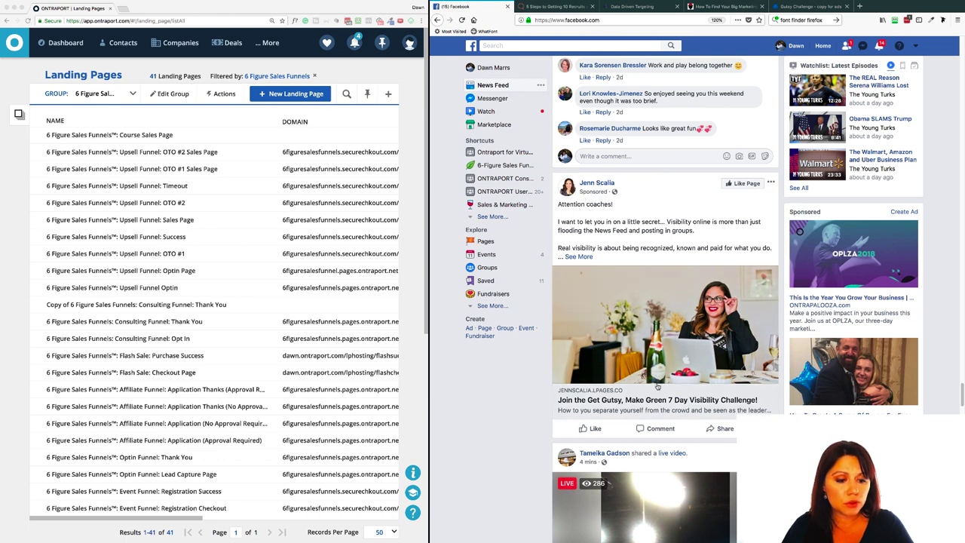
pyautogui.scroll(-1, 600, 197)
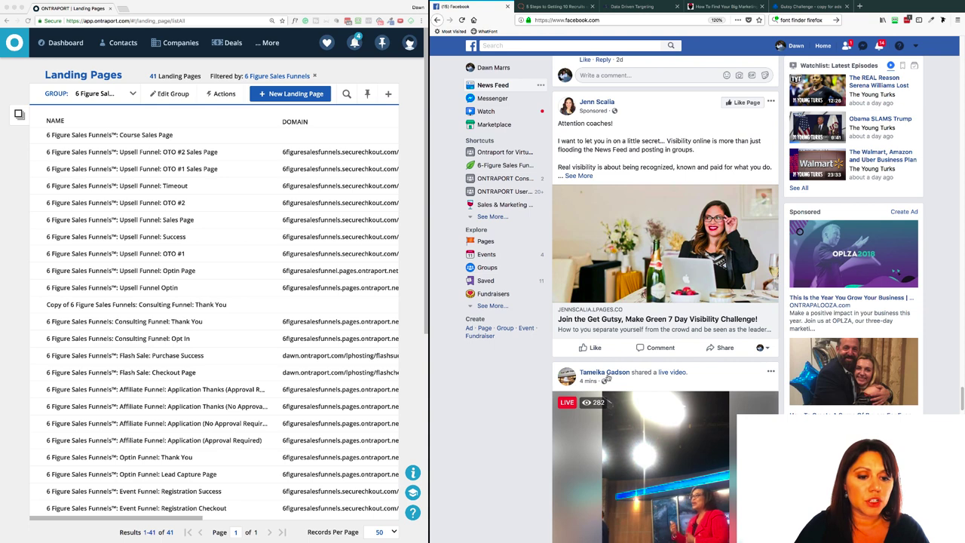
pyautogui.click(678, 322)
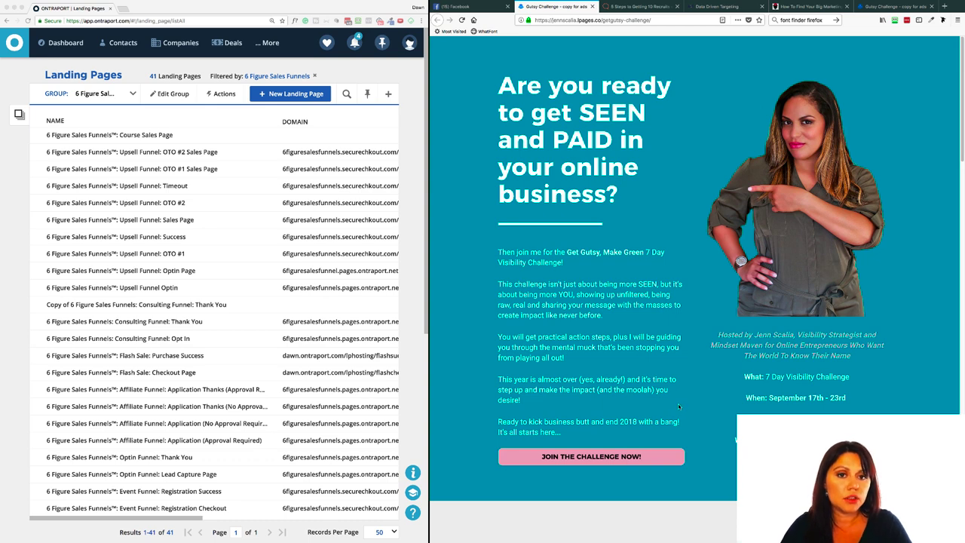
# Step: Review the challenge landing page from its introduction through the benefits, countdown and Challenge Details sections
pyautogui.scroll(-10, 643, 377)
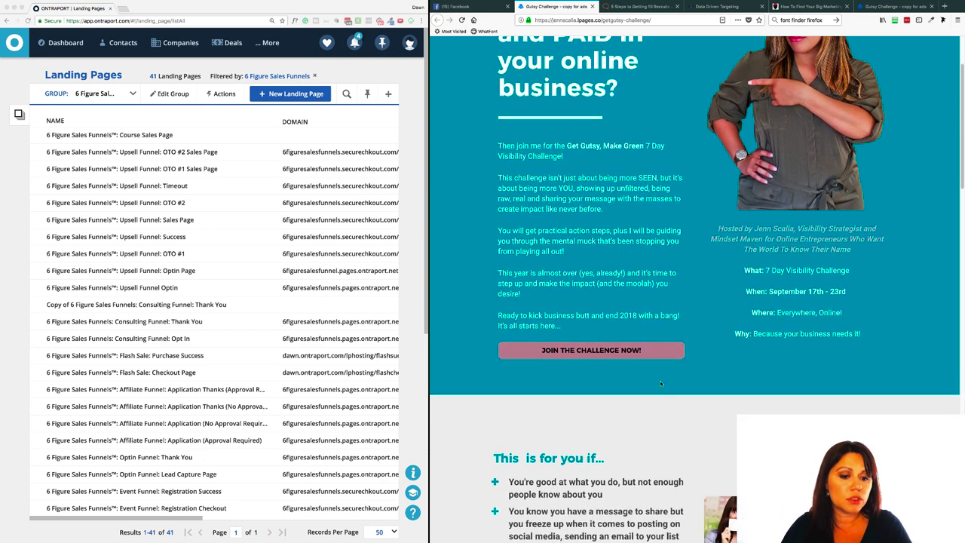
pyautogui.scroll(-5, 699, 344)
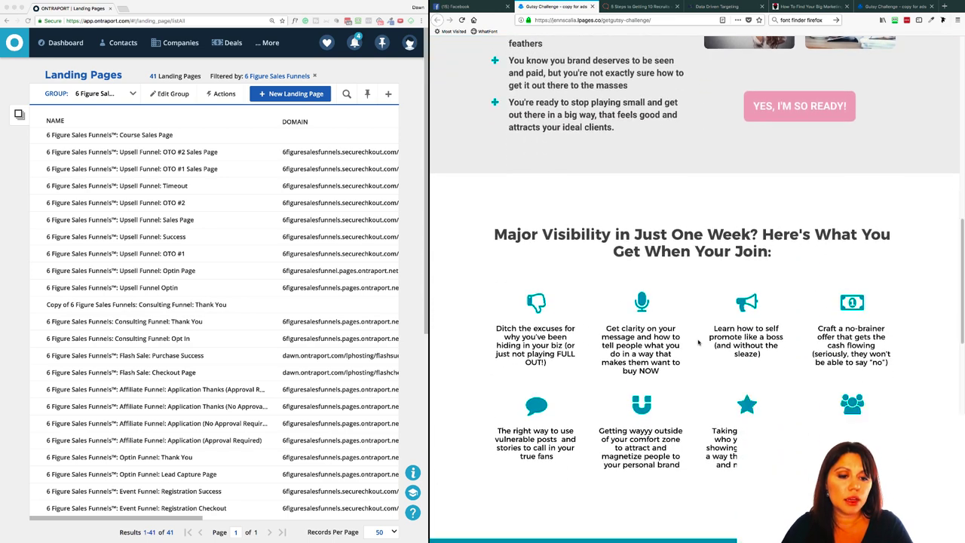
pyautogui.scroll(-1, 698, 344)
pyautogui.scroll(-2, 789, 279)
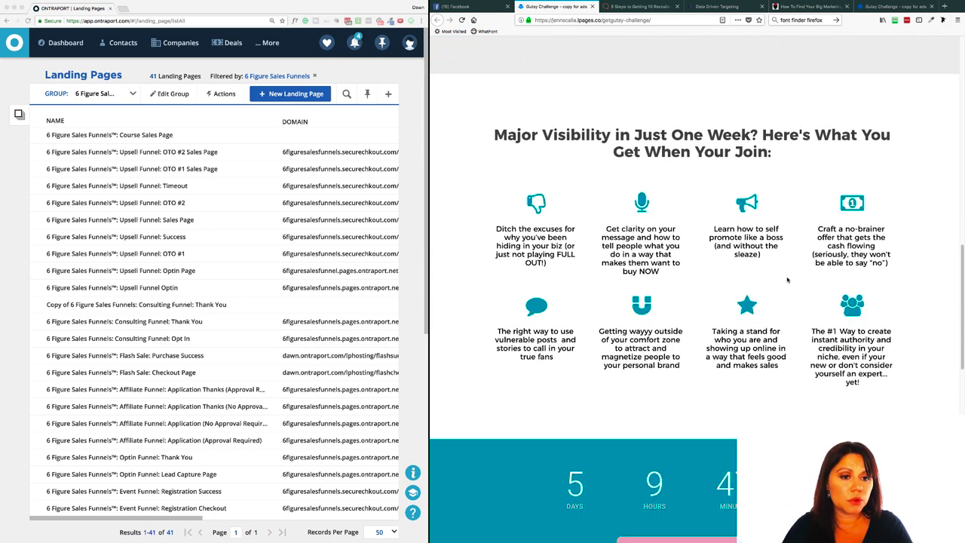
pyautogui.scroll(-7, 671, 264)
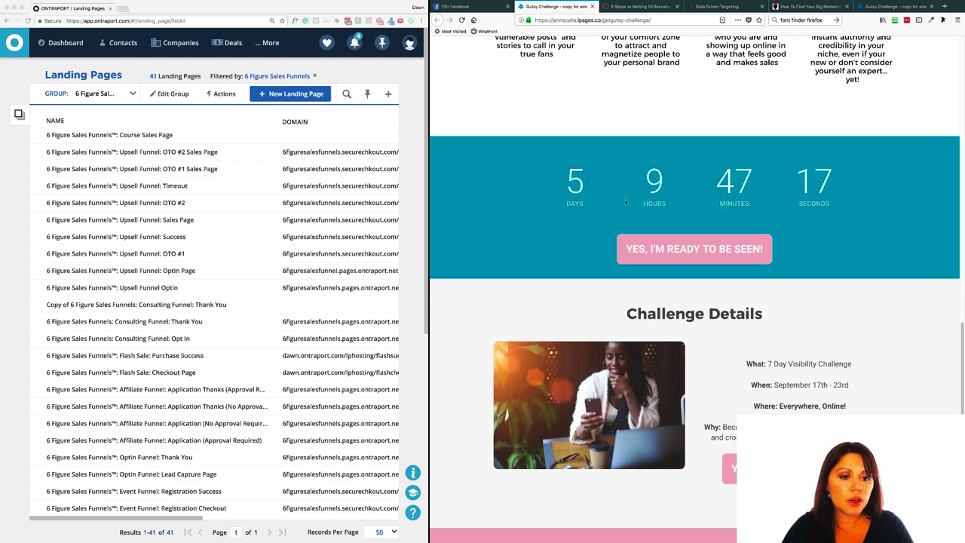
# Step: Review the challenge page's Challenge Details and "Why Listen To Me?" sections, then go back over it up to the opening headline
pyautogui.scroll(-5, 675, 281)
pyautogui.scroll(-4, 687, 270)
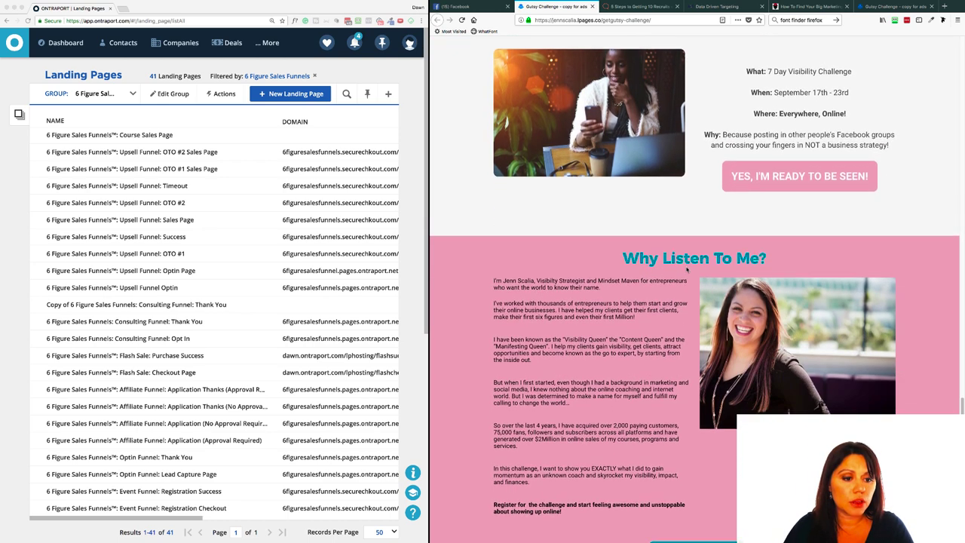
pyautogui.scroll(10, 671, 279)
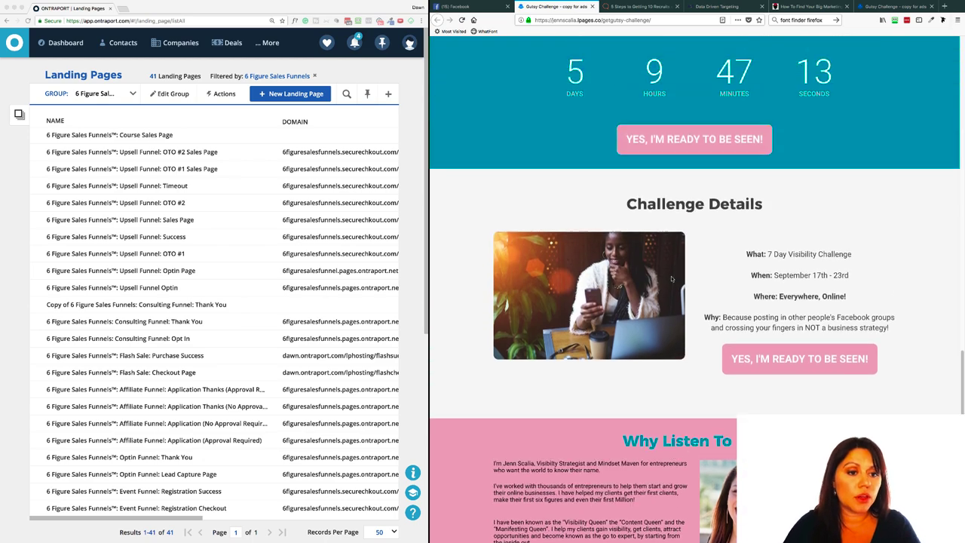
pyautogui.scroll(7, 674, 279)
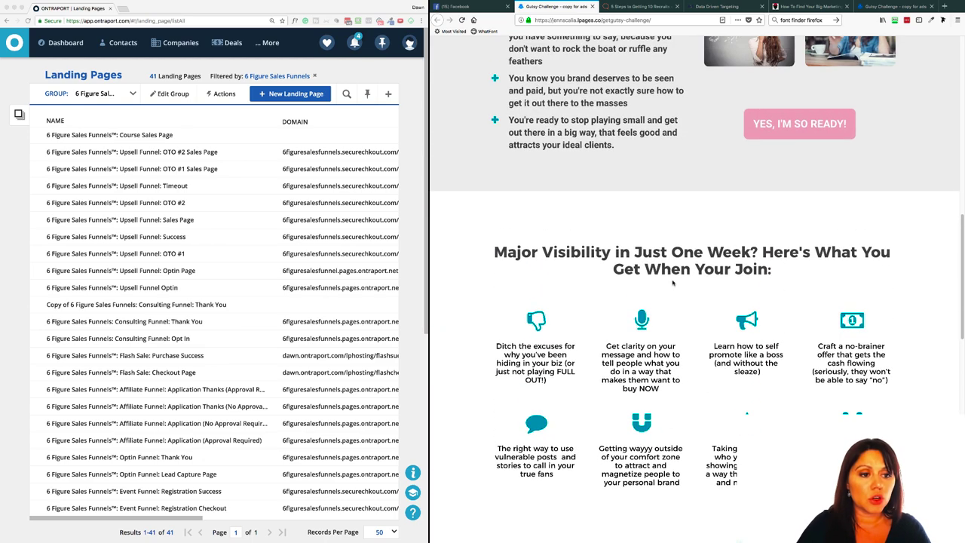
pyautogui.scroll(11, 671, 287)
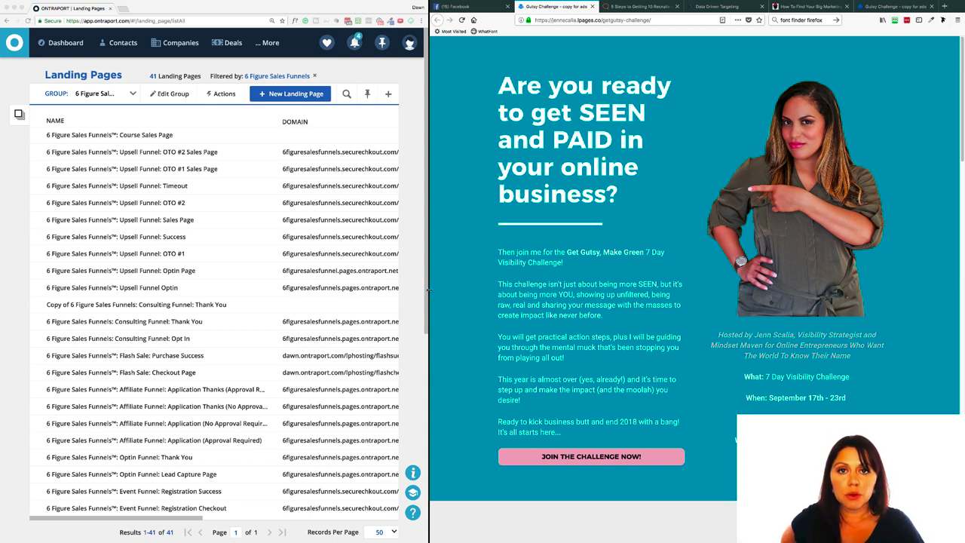
# Step: Create a new ONTRAPORT landing page from scratch, widening the browser window to show the template gallery fully
pyautogui.moveTo(428, 288)
pyautogui.mouseDown()
pyautogui.moveTo(483, 289)
pyautogui.moveTo(418, 288)
pyautogui.mouseUp()
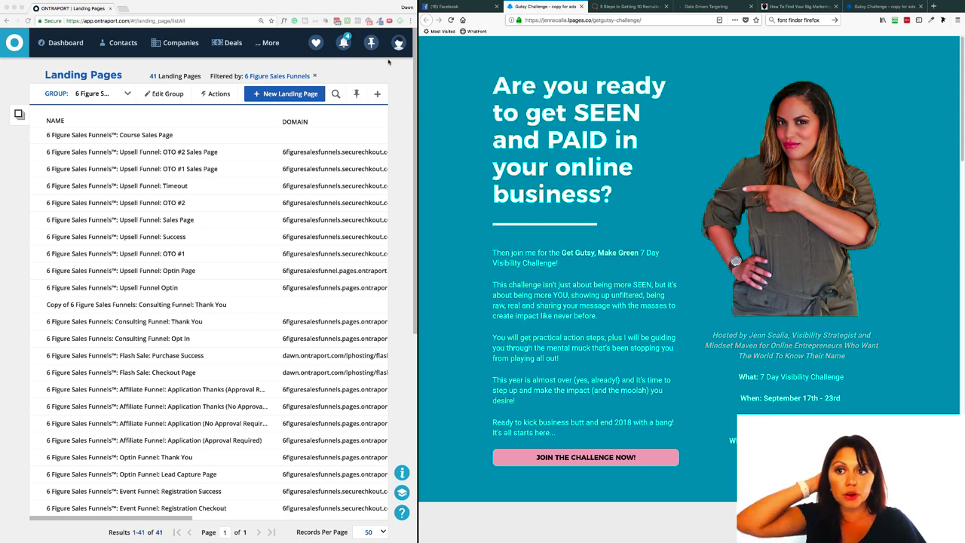
pyautogui.click(270, 43)
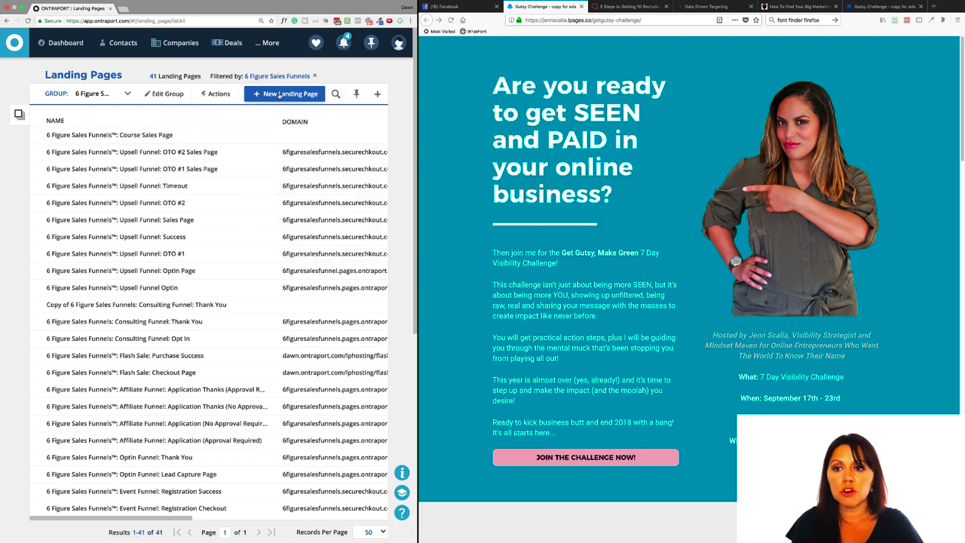
pyautogui.click(279, 95)
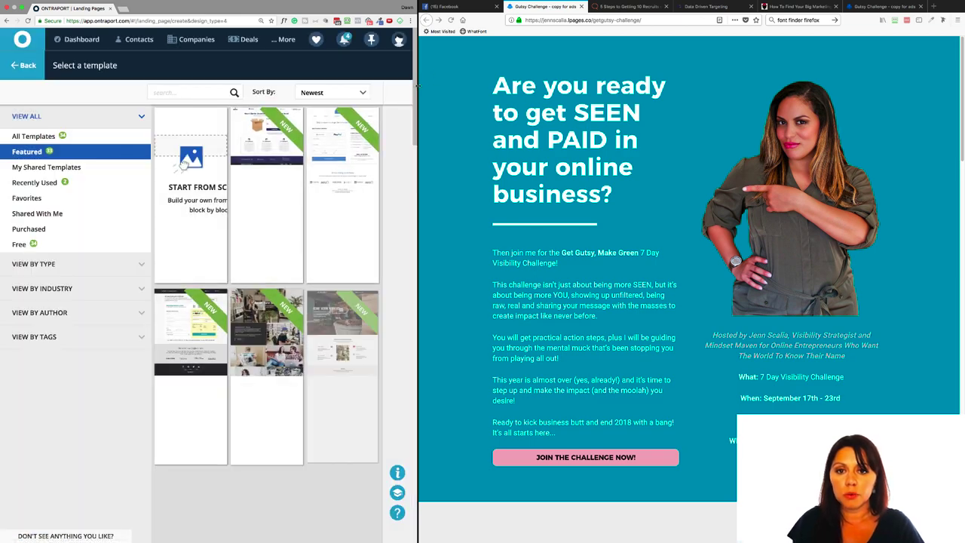
pyautogui.moveTo(428, 78); pyautogui.dragTo(664, 73)
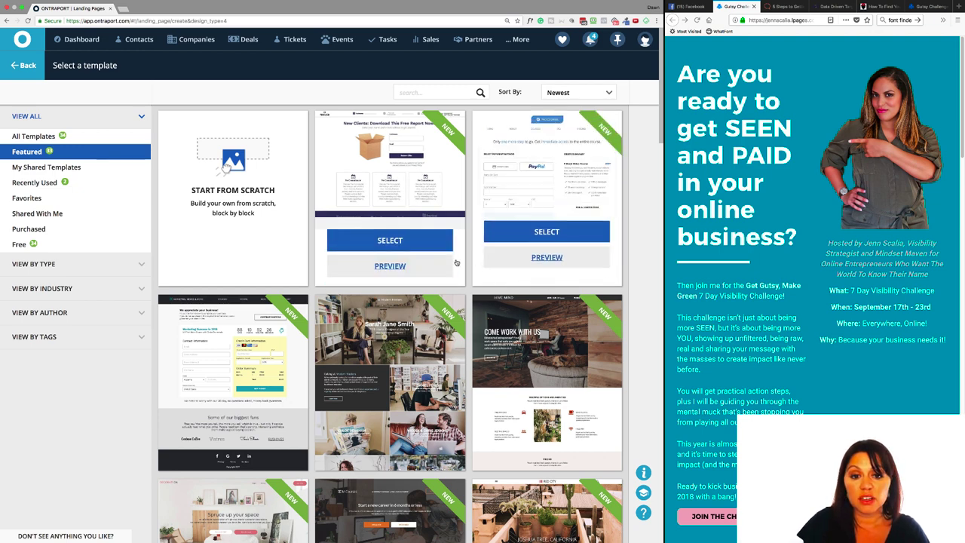
pyautogui.moveTo(453, 260)
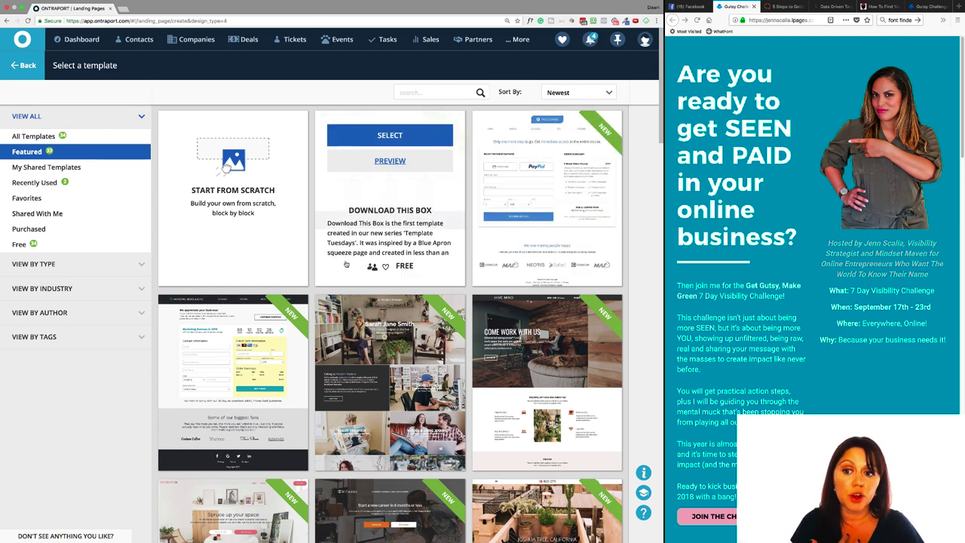
pyautogui.click(233, 189)
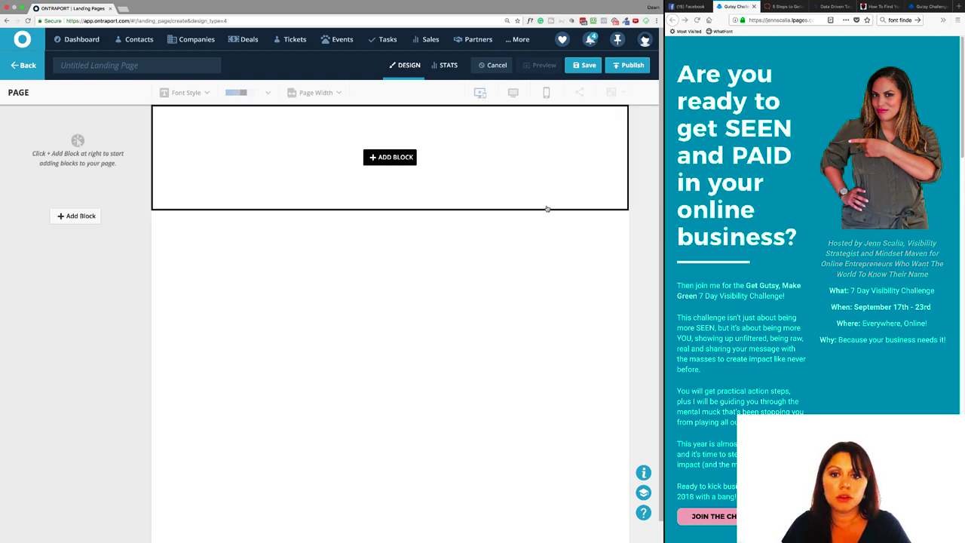
# Step: Add a build-your-own block with two equal columns to the blank landing page
pyautogui.click(388, 157)
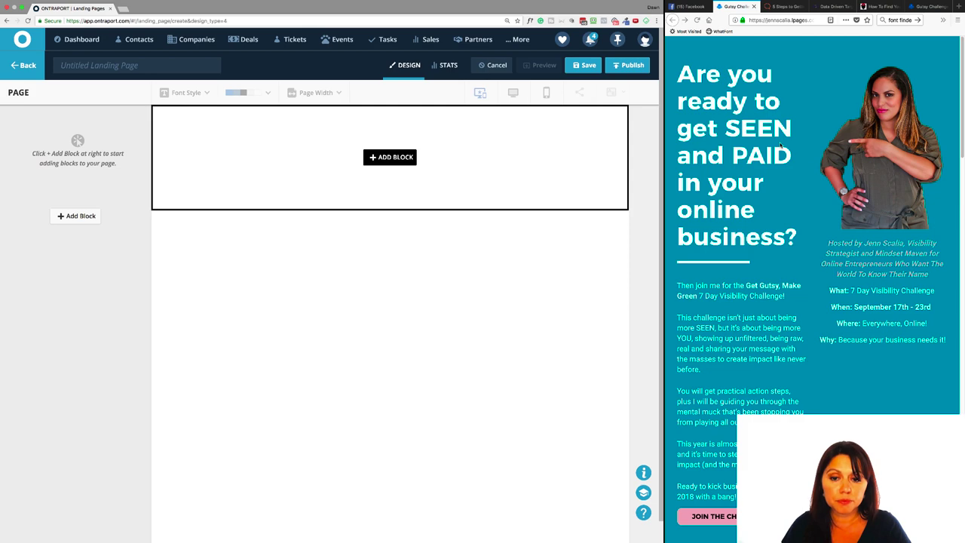
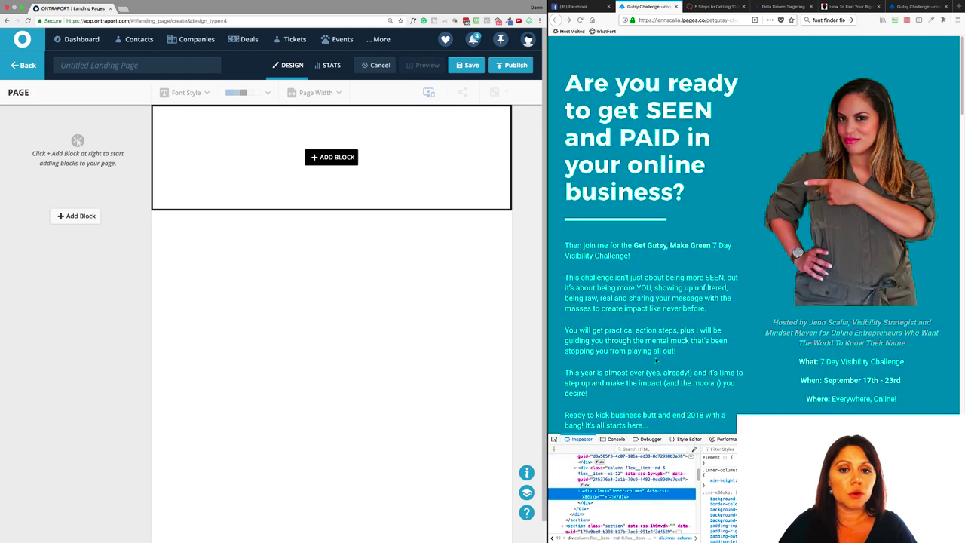
pyautogui.click(330, 160)
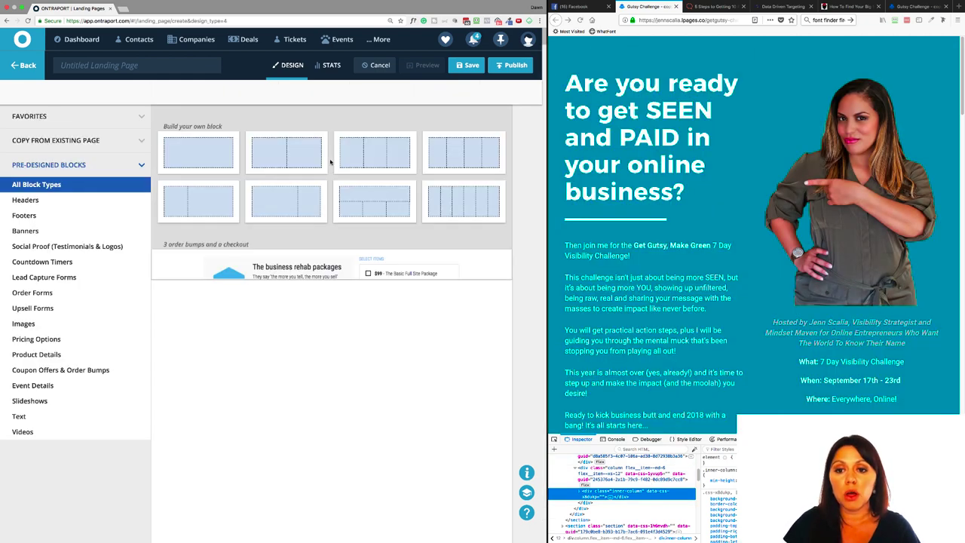
pyautogui.click(282, 156)
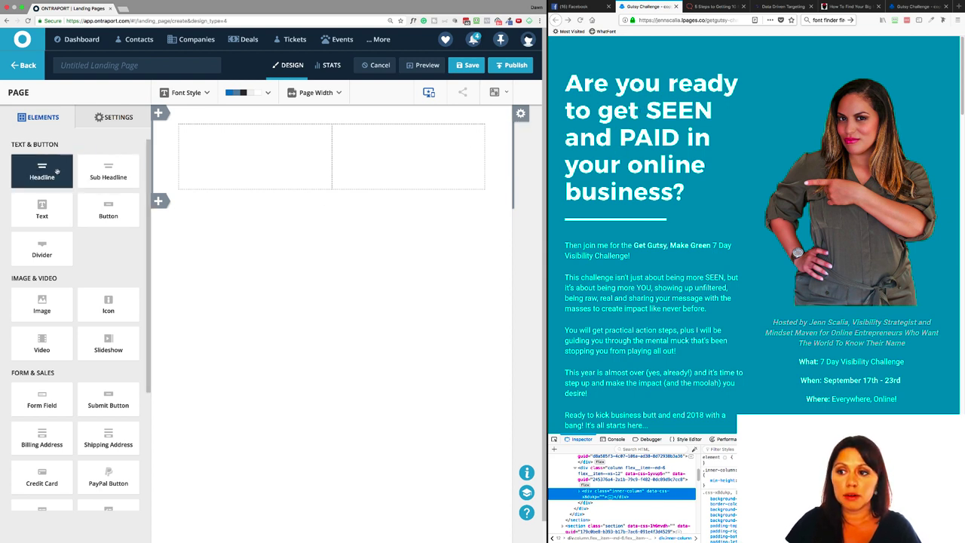
# Step: Fill the block's left column with a headline, divider, text and button, following the order of the challenge page's opening section
pyautogui.moveTo(41, 169); pyautogui.dragTo(255, 160)
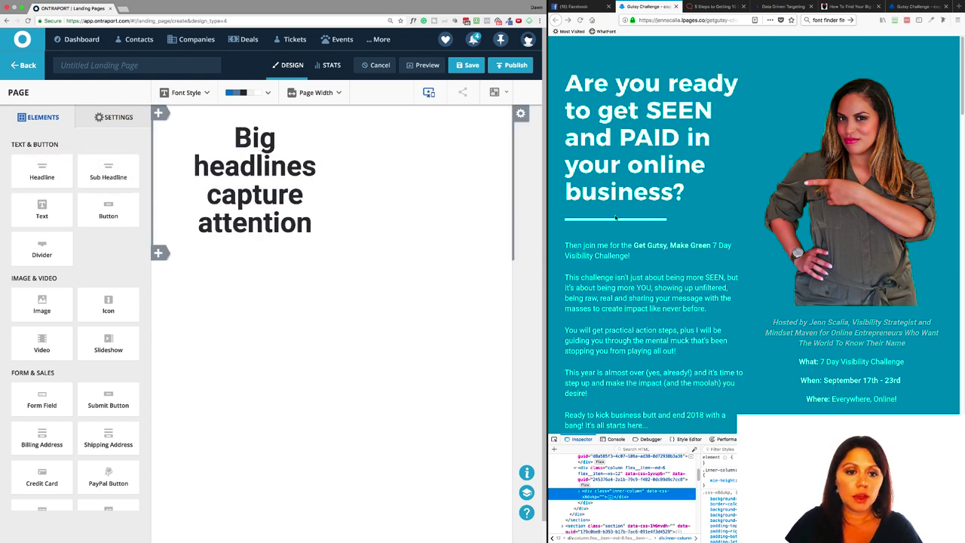
pyautogui.moveTo(45, 248); pyautogui.dragTo(255, 226)
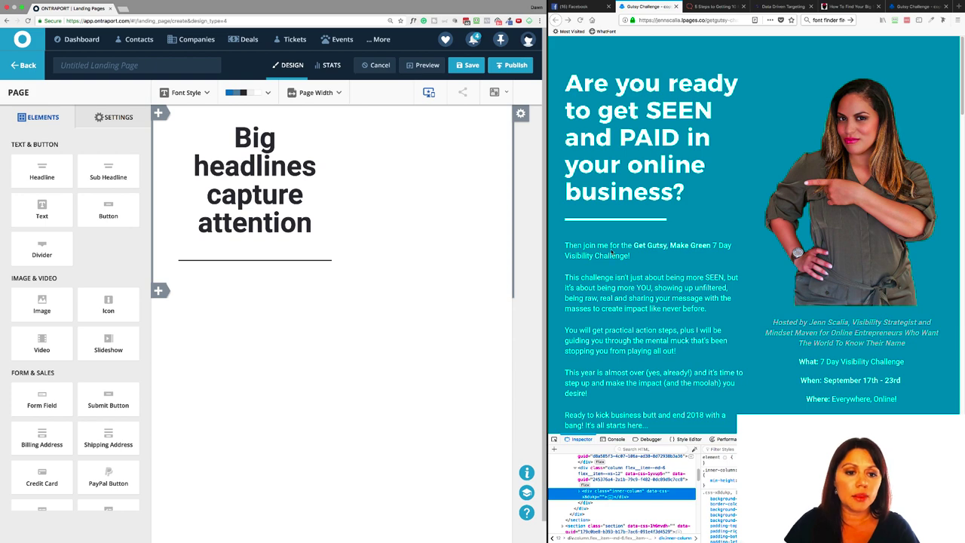
pyautogui.scroll(-1, 611, 254)
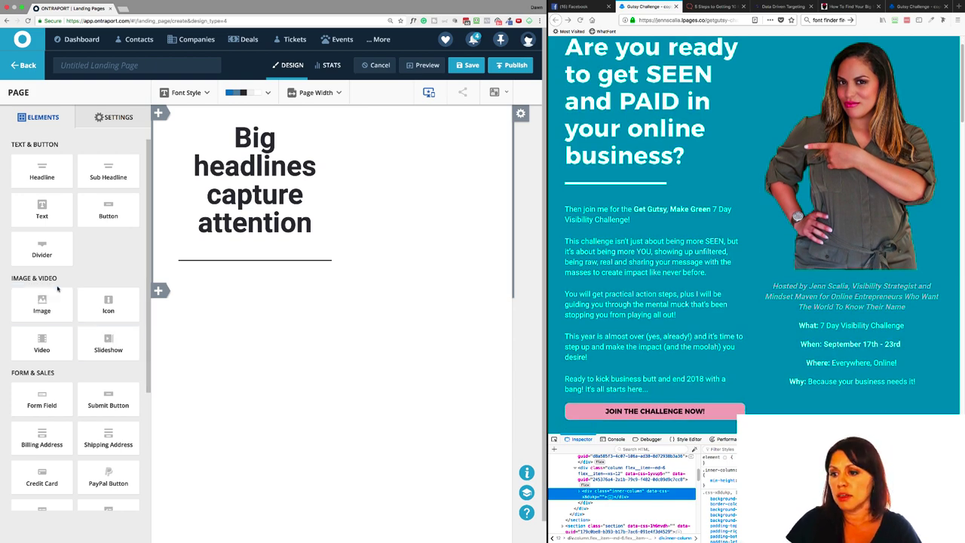
pyautogui.moveTo(54, 217); pyautogui.dragTo(230, 280)
pyautogui.scroll(-1, 609, 420)
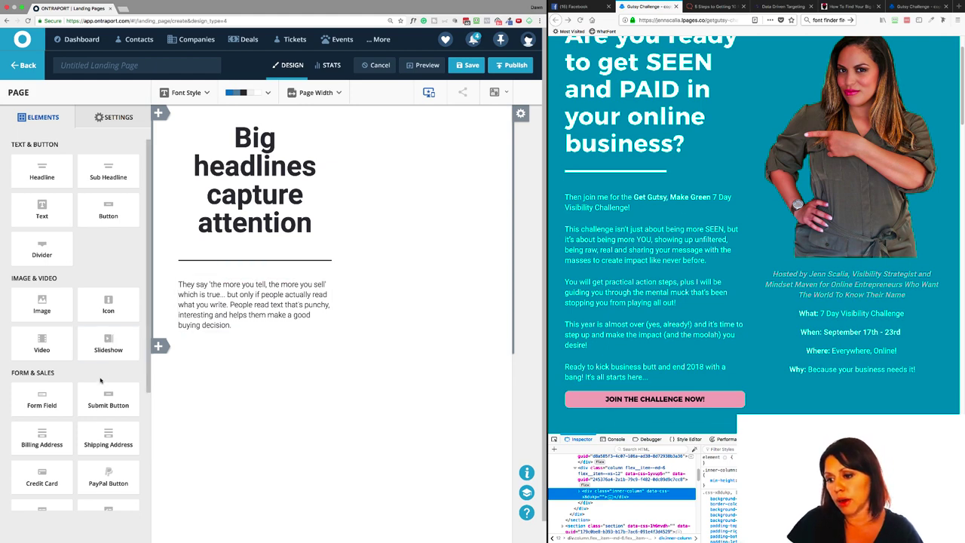
pyautogui.scroll(-1, 109, 279)
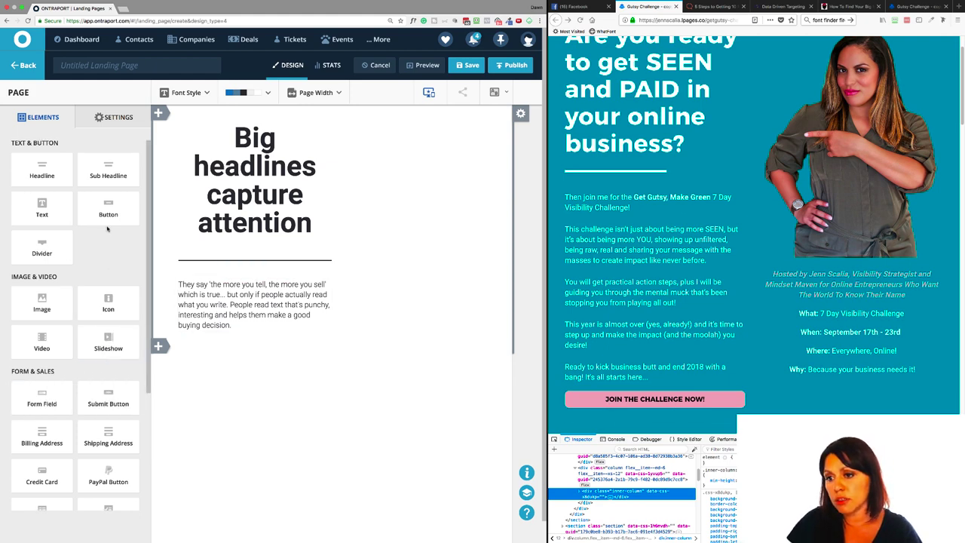
pyautogui.moveTo(109, 211); pyautogui.dragTo(228, 330)
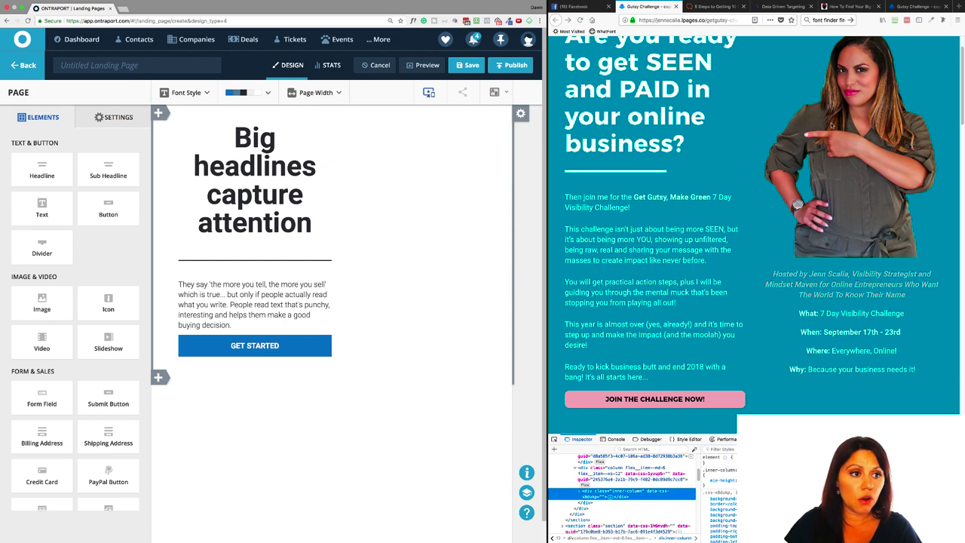
# Step: Fill the block's right column with an image placeholder, a sub-headline and a text element, matching the challenge page's opening section
pyautogui.scroll(2, 831, 125)
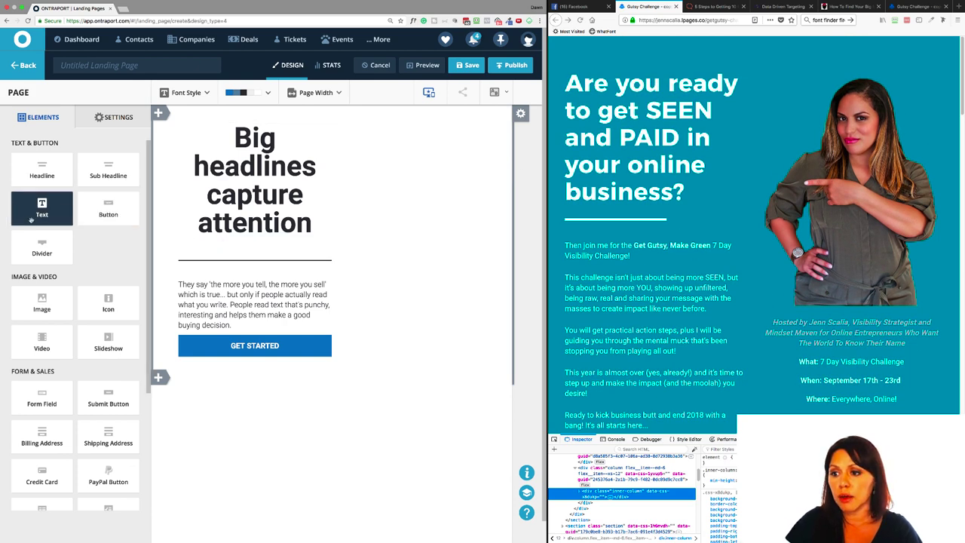
pyautogui.moveTo(41, 300); pyautogui.dragTo(421, 234)
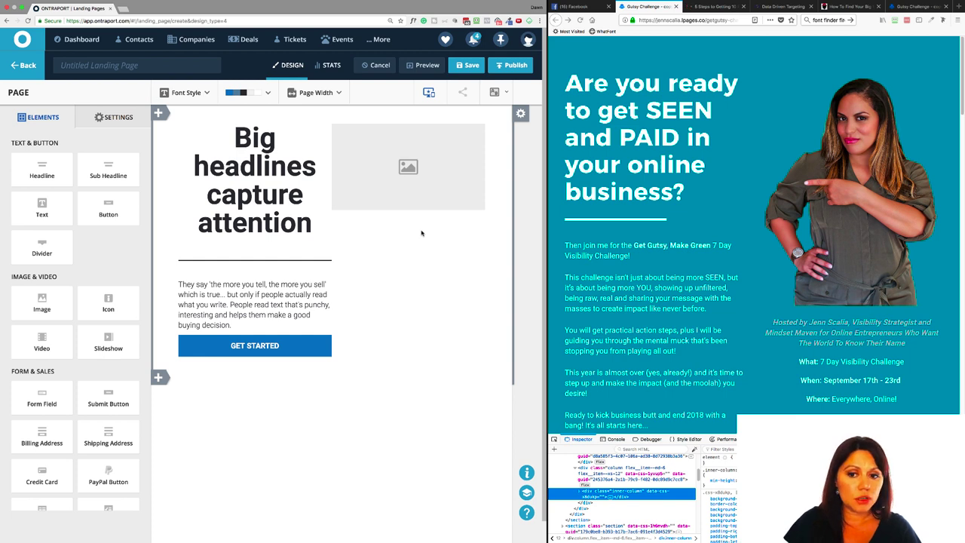
pyautogui.moveTo(123, 178); pyautogui.dragTo(419, 225)
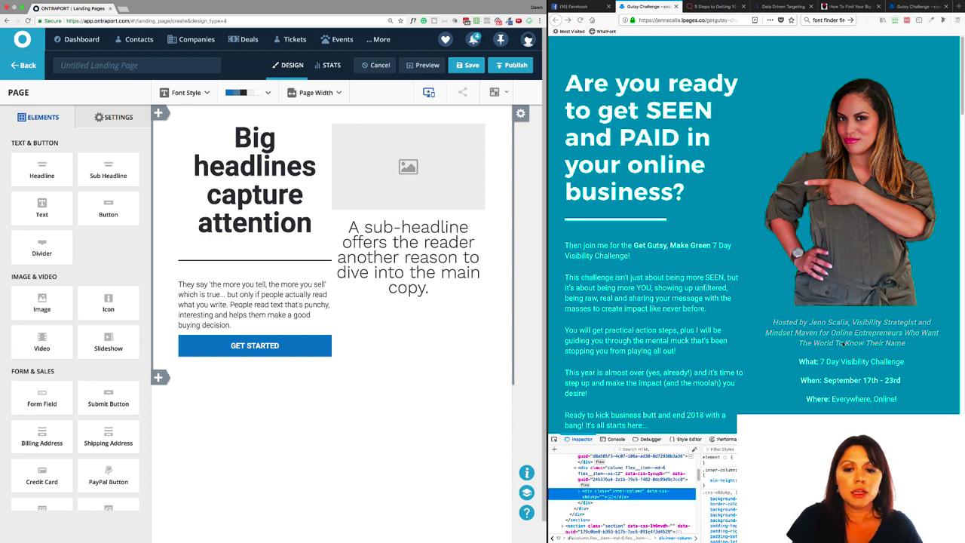
pyautogui.scroll(-1, 837, 369)
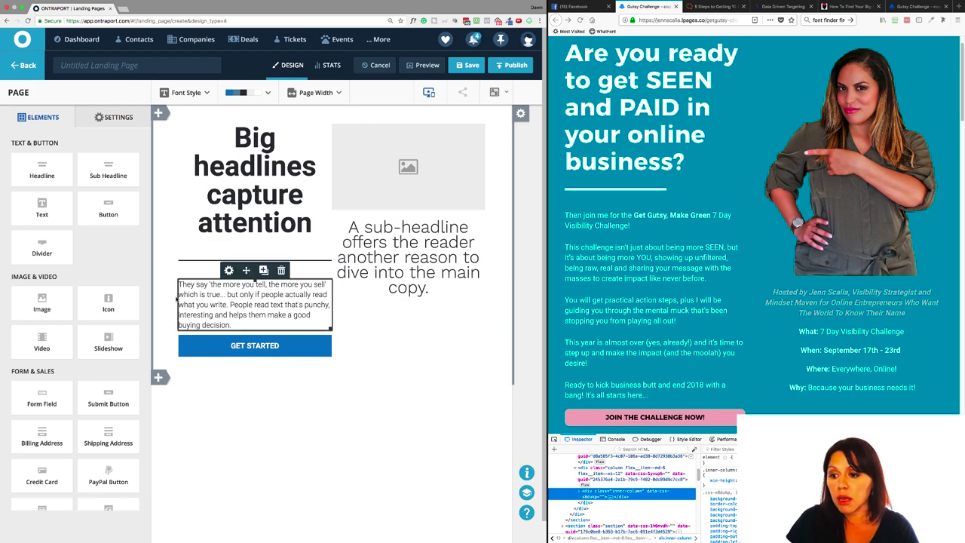
pyautogui.moveTo(42, 209); pyautogui.dragTo(409, 298)
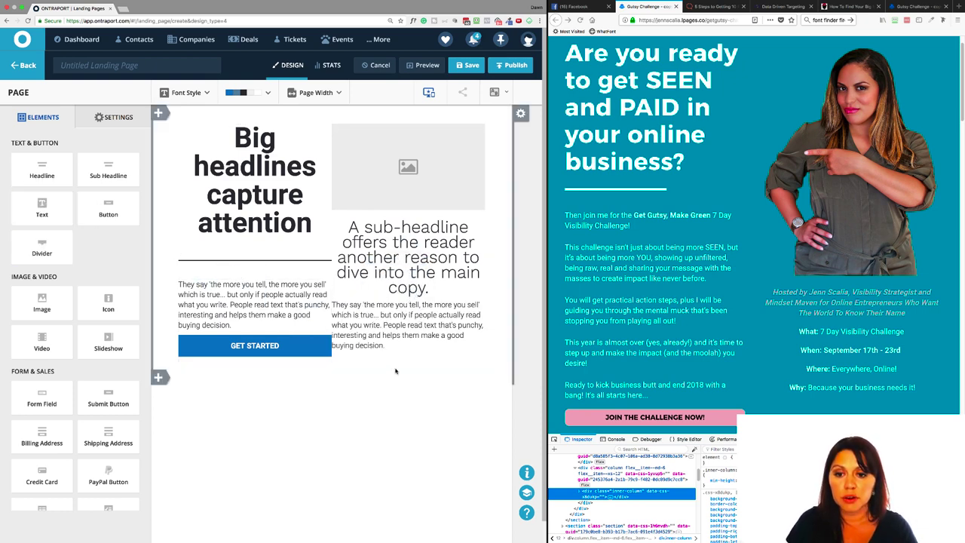
# Step: Sample the challenge page's teal background with the page color picker to copy its hex code
pyautogui.moveTo(412, 193)
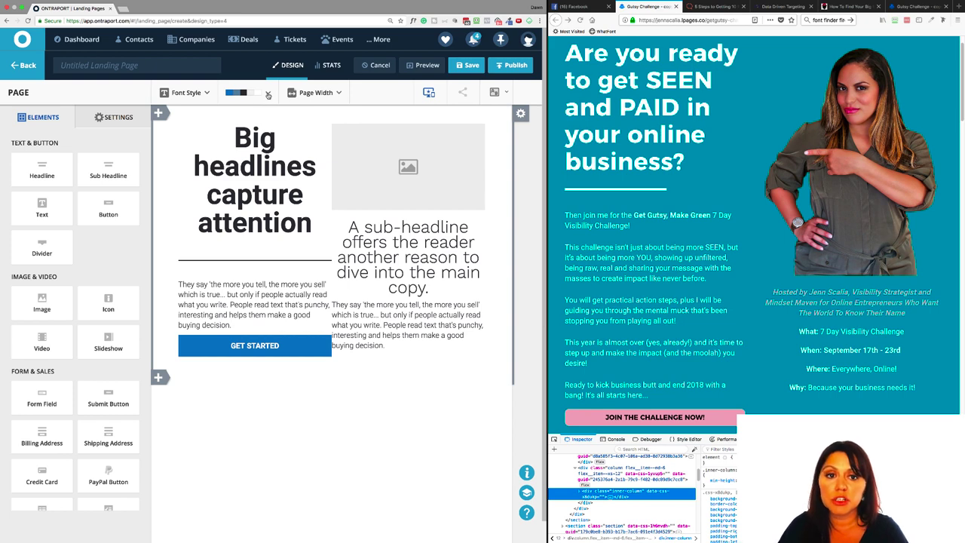
pyautogui.click(933, 21)
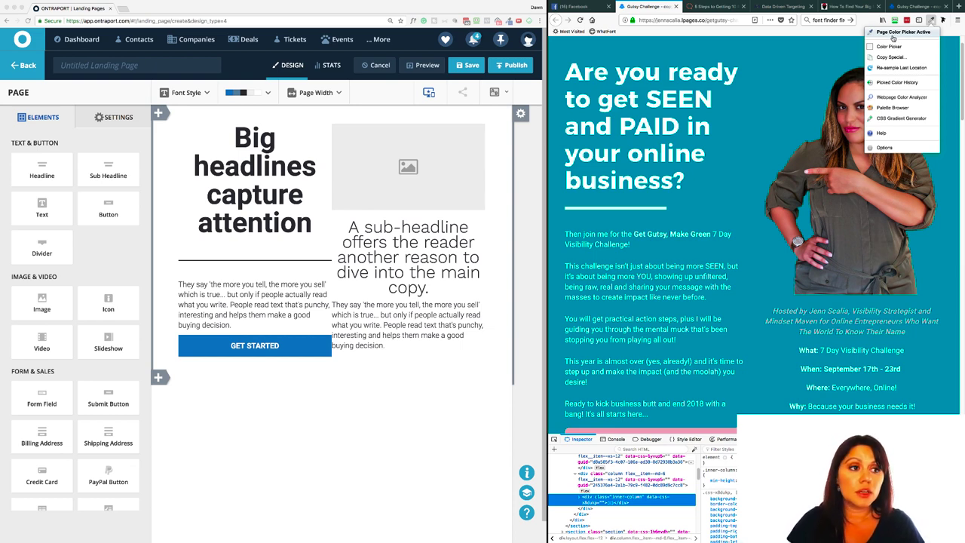
pyautogui.click(893, 35)
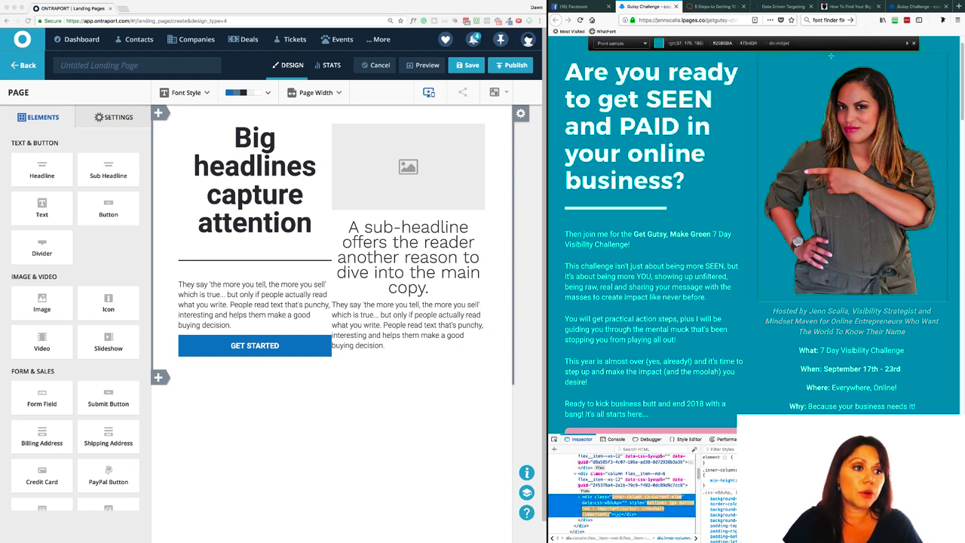
pyautogui.click(794, 82)
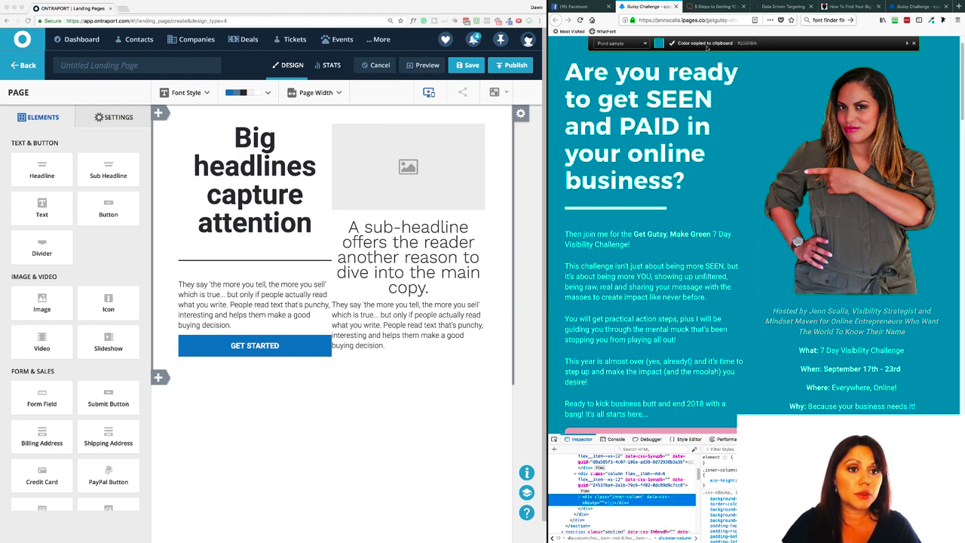
# Step: Set the primary colour of the landing page's palette to #25b0ba and save the palette
pyautogui.click(269, 94)
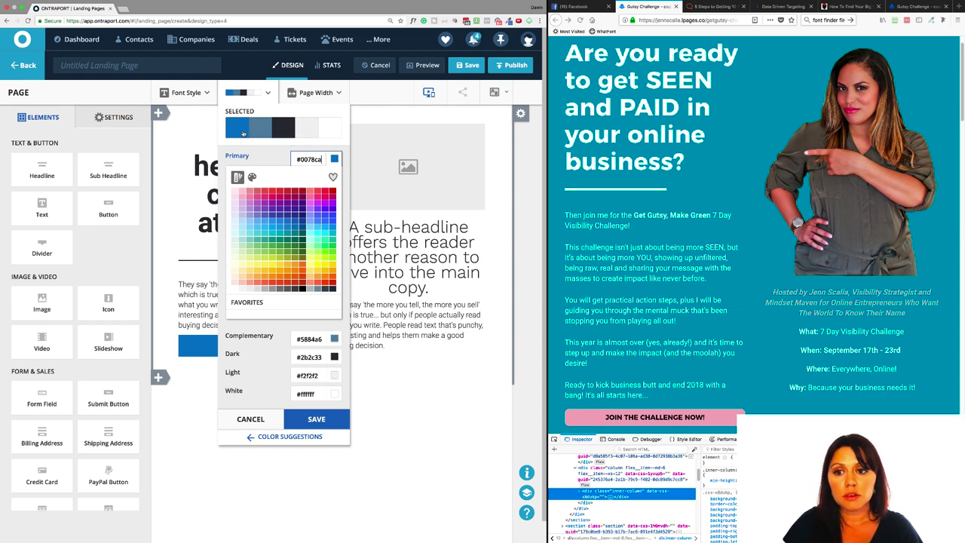
pyautogui.moveTo(322, 159); pyautogui.dragTo(298, 159)
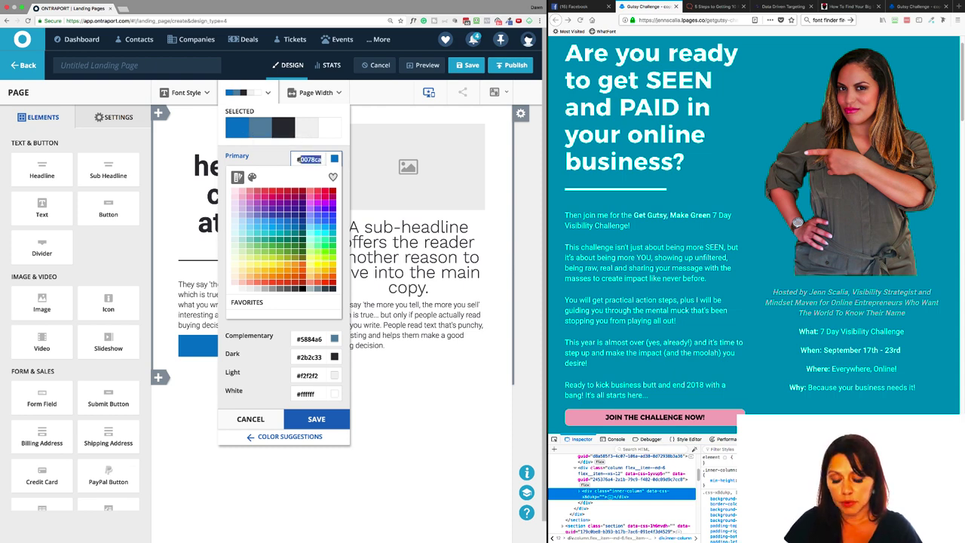
pyautogui.press('super+v')
pyautogui.press('BackSpace')
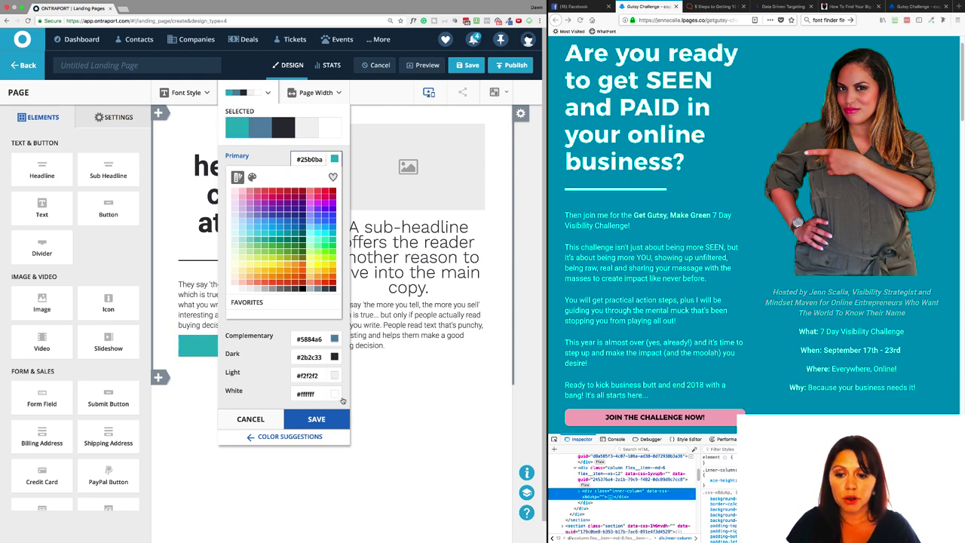
pyautogui.click(325, 421)
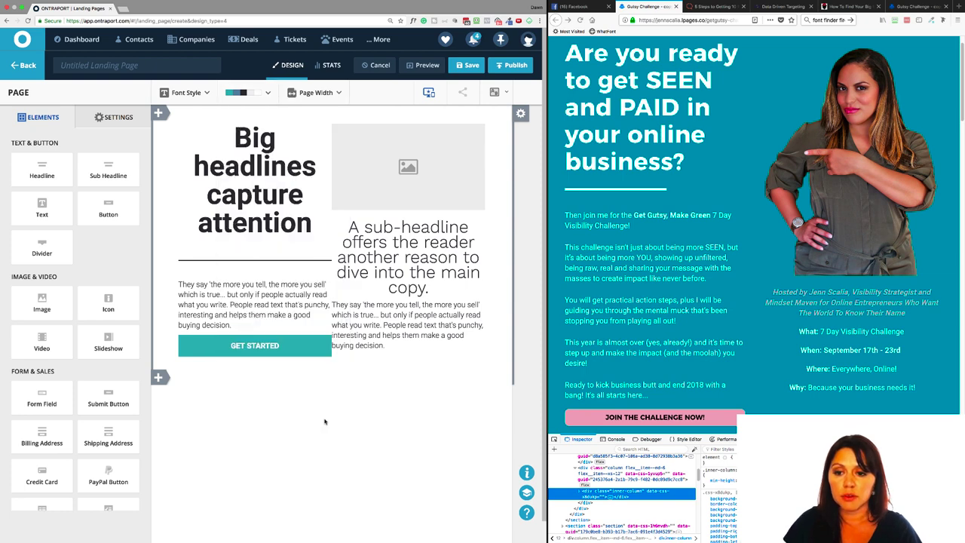
# Step: Give the landing page block a solid colour background using the Primary palette colour
pyautogui.moveTo(261, 352)
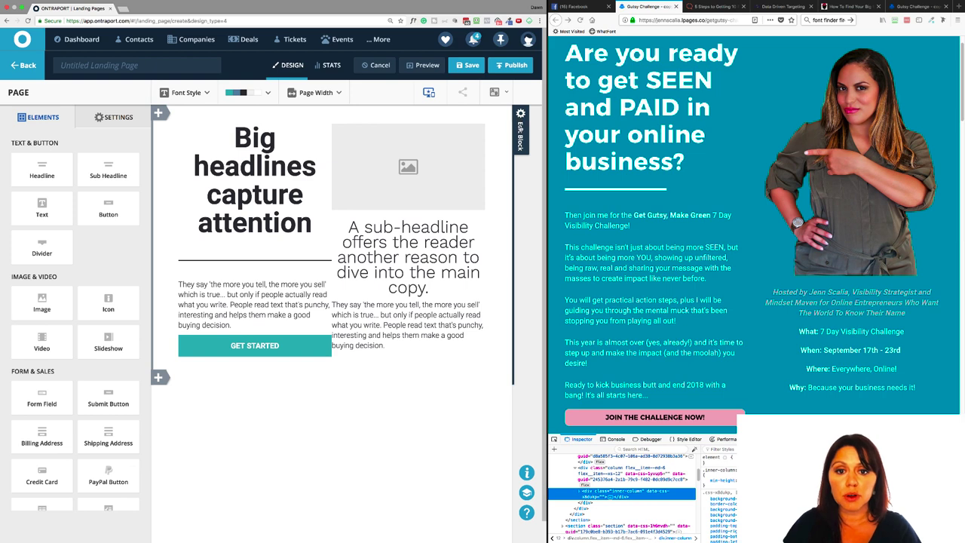
pyautogui.click(520, 128)
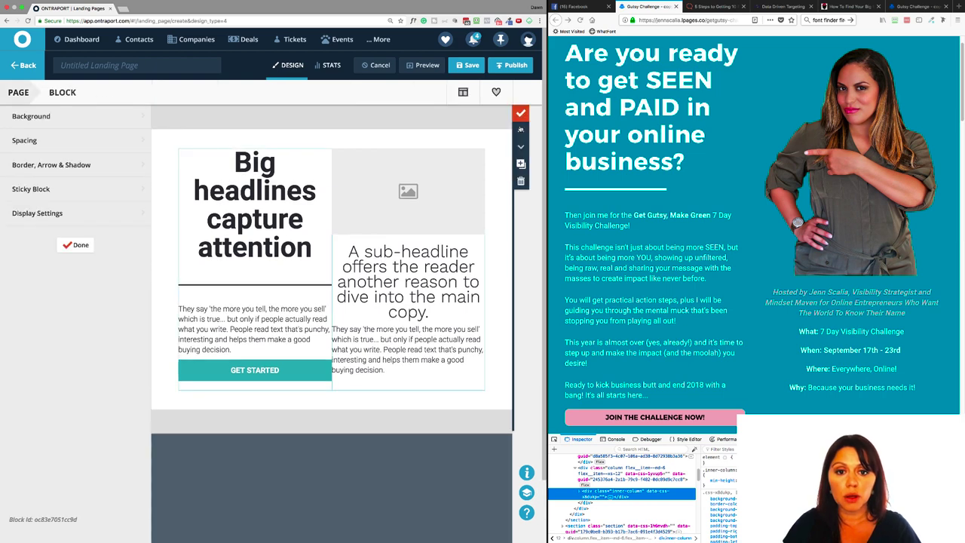
pyautogui.click(108, 121)
pyautogui.click(86, 151)
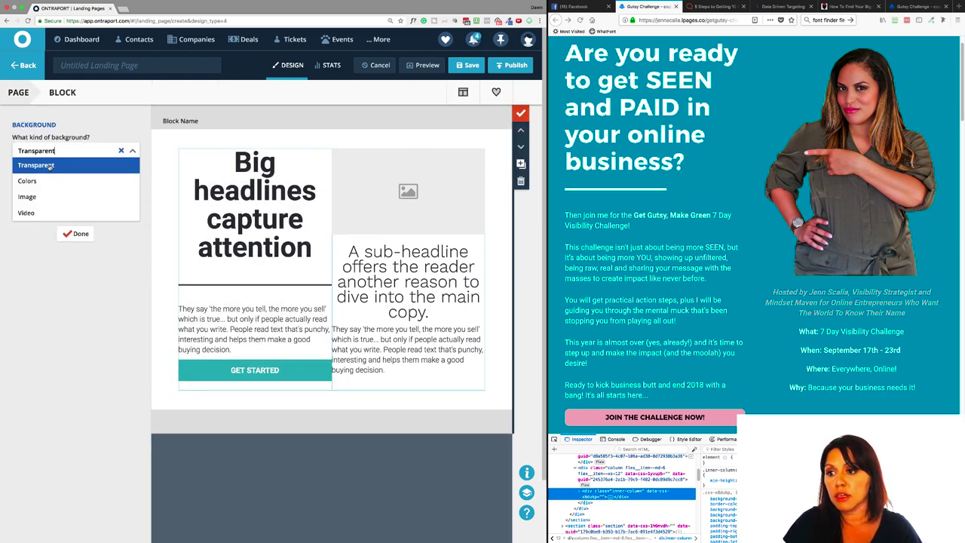
pyautogui.click(43, 181)
pyautogui.click(43, 212)
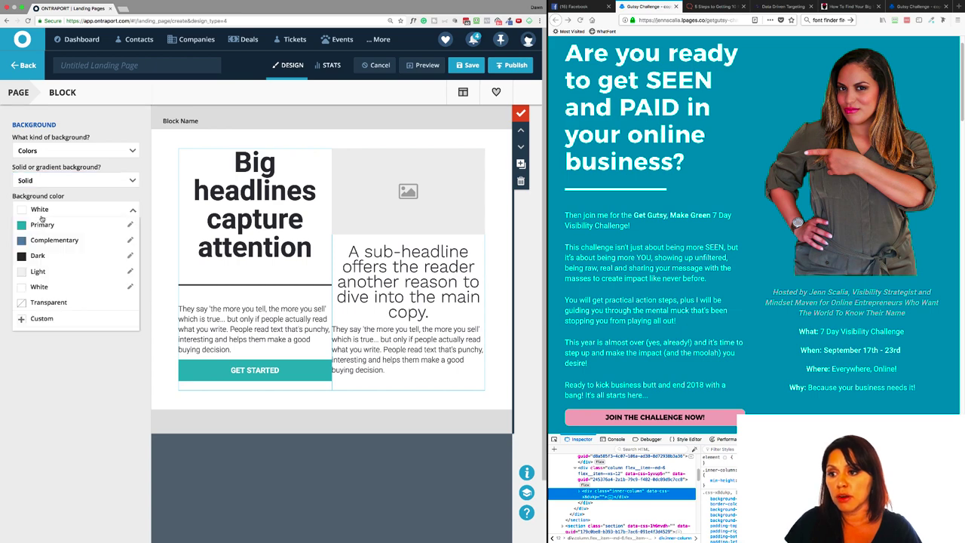
pyautogui.click(42, 225)
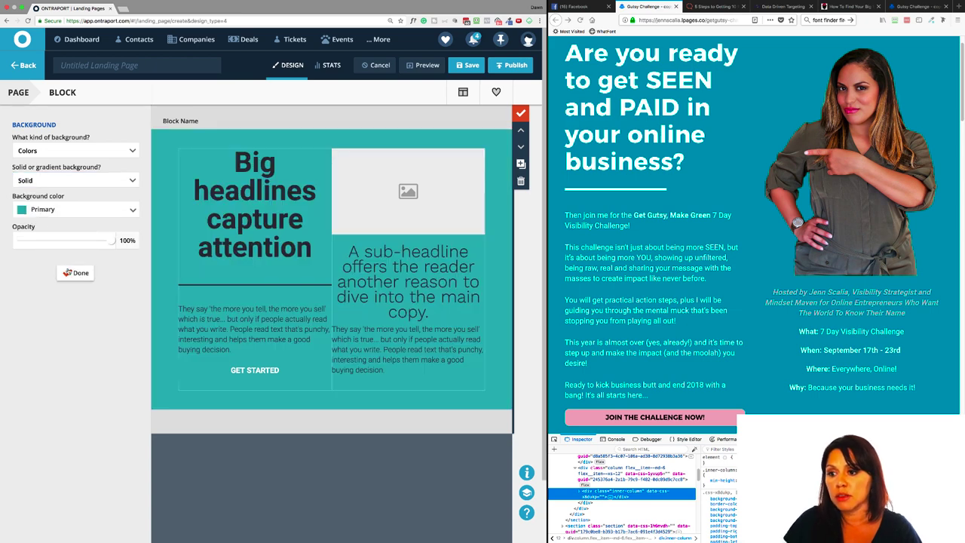
pyautogui.click(75, 273)
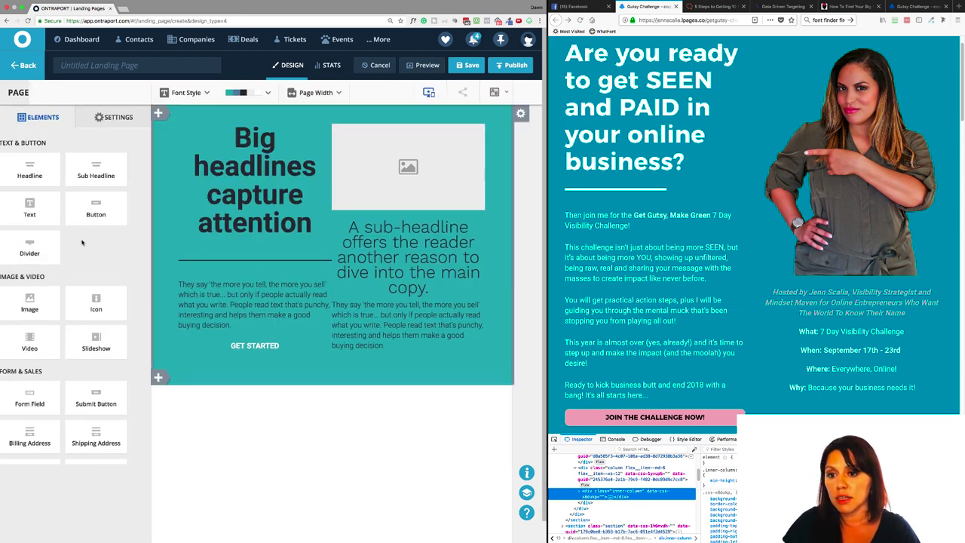
# Step: Change the text colour of the left column's headline to White
pyautogui.click(260, 167)
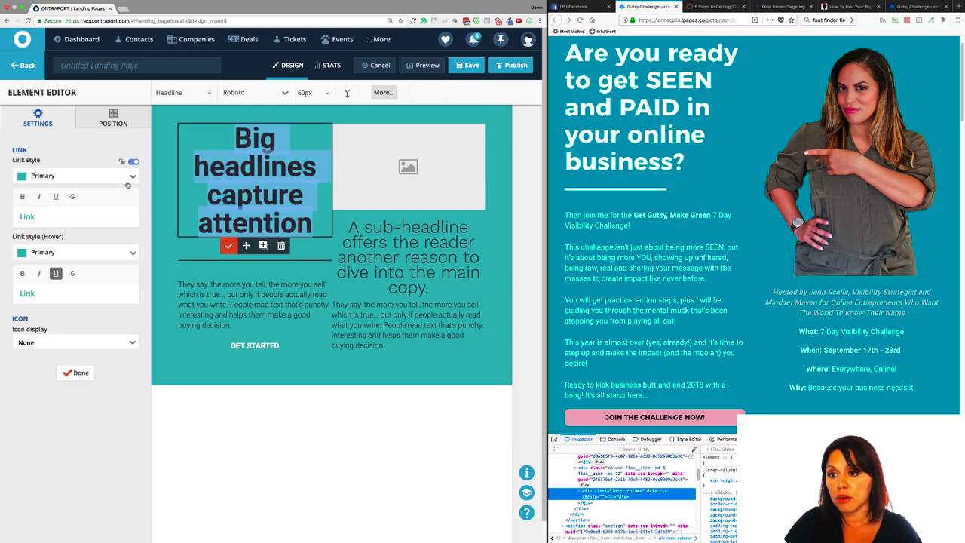
pyautogui.click(75, 373)
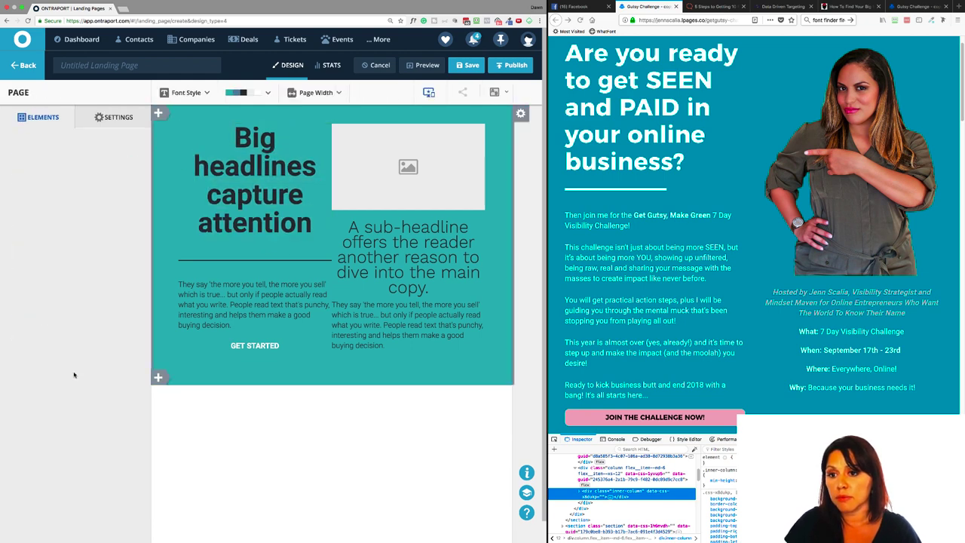
pyautogui.click(289, 188)
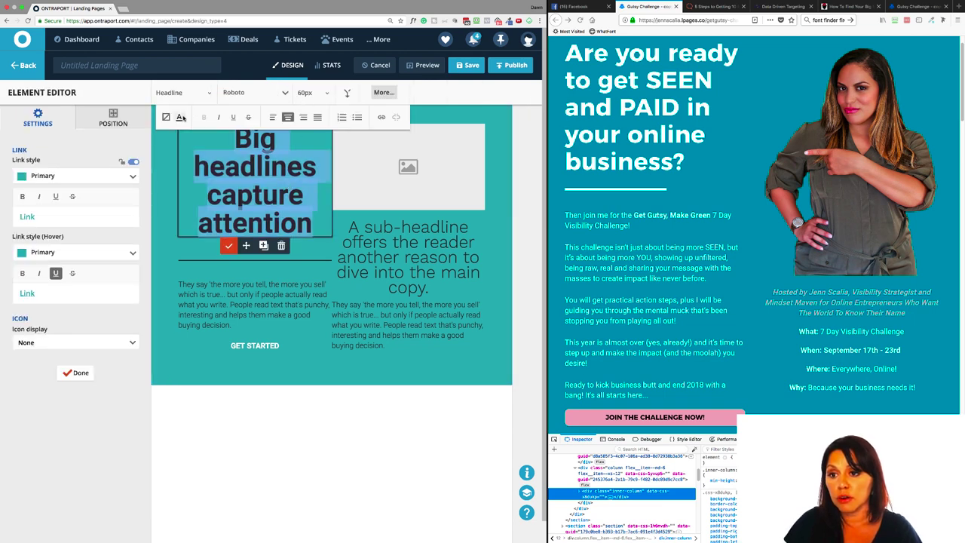
pyautogui.click(179, 119)
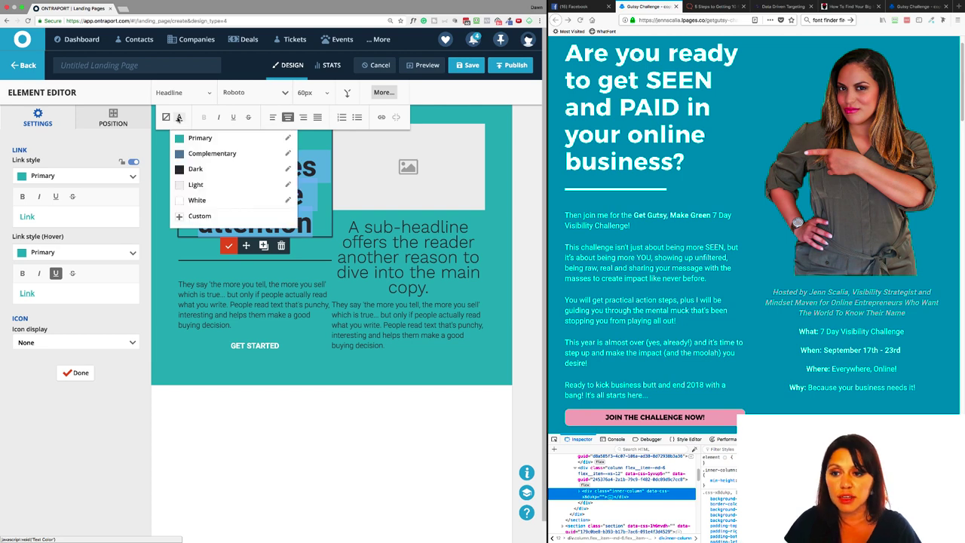
pyautogui.click(196, 200)
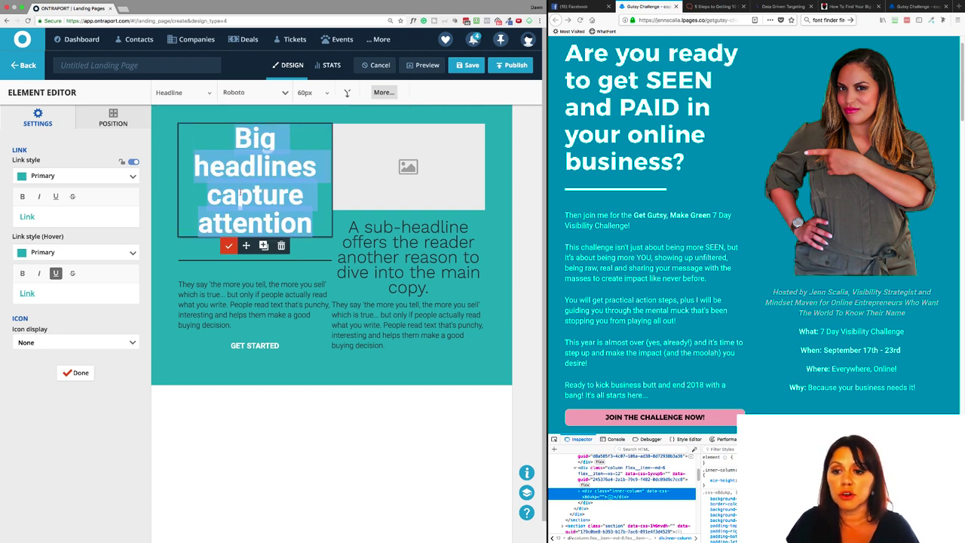
pyautogui.click(236, 261)
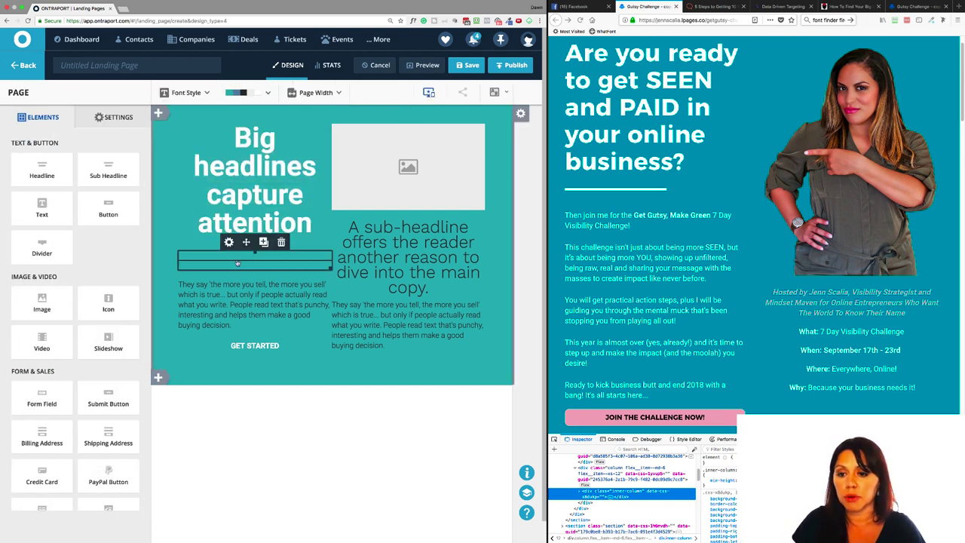
# Step: Change the line colour of the divider below the headline to White
pyautogui.click(237, 263)
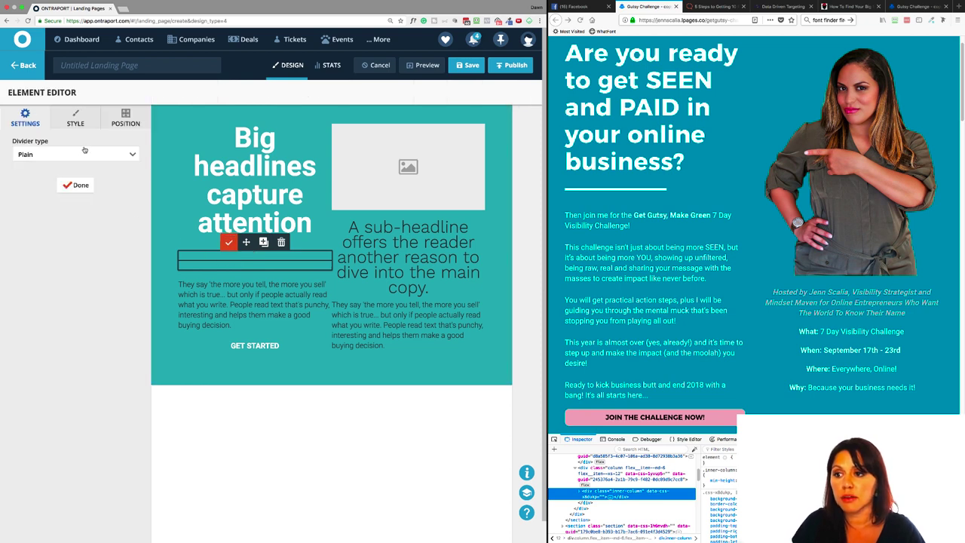
pyautogui.click(77, 121)
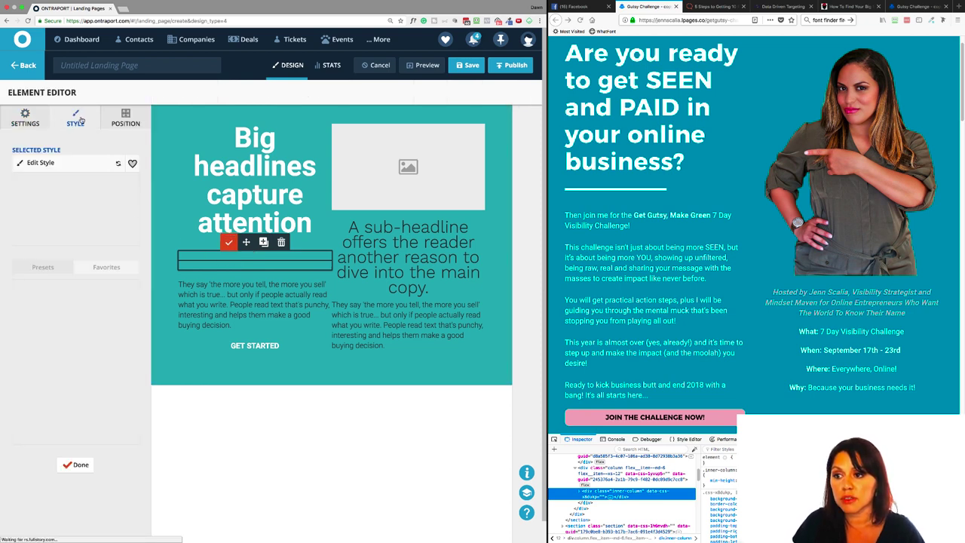
pyautogui.click(48, 173)
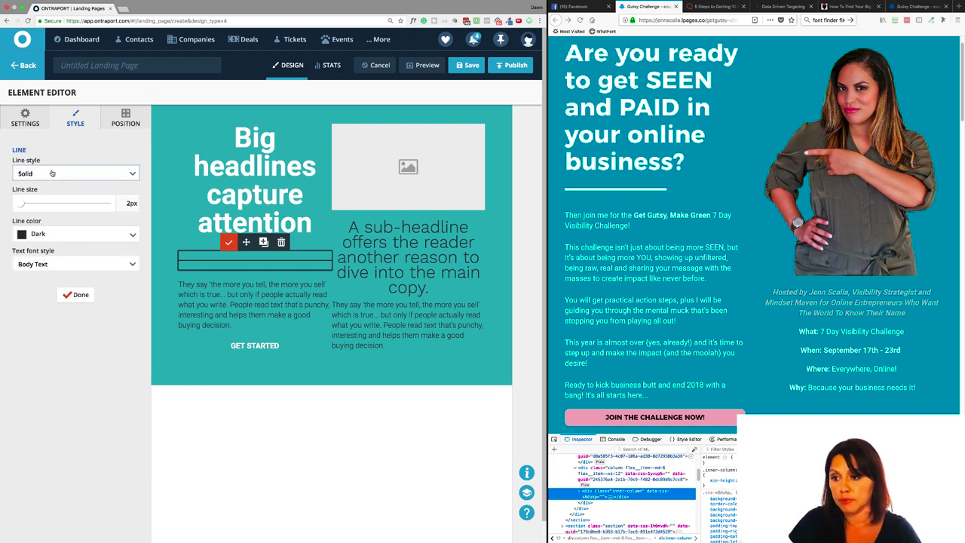
pyautogui.click(38, 235)
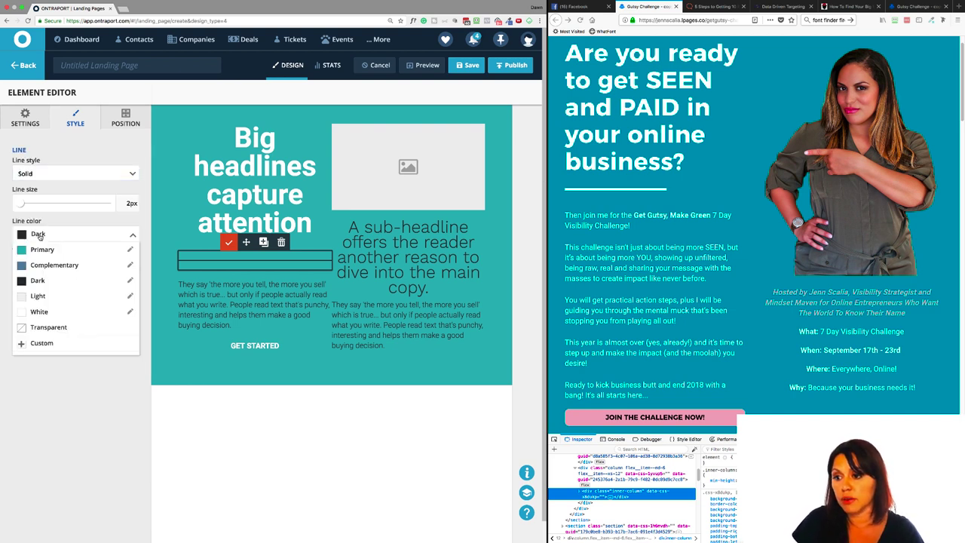
pyautogui.click(43, 311)
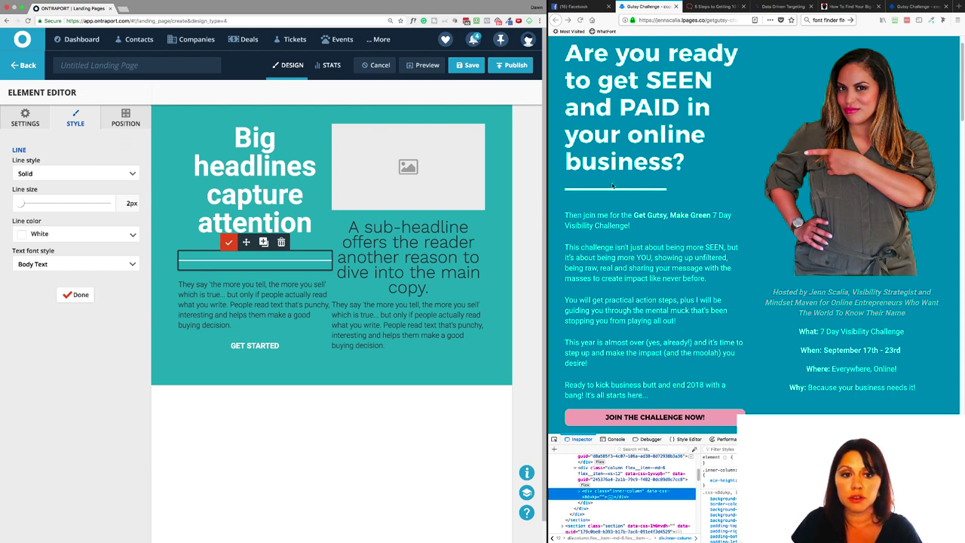
# Step: Position the divider with a 0px top and bottom margin, left alignment and an element width of 51%
pyautogui.click(125, 115)
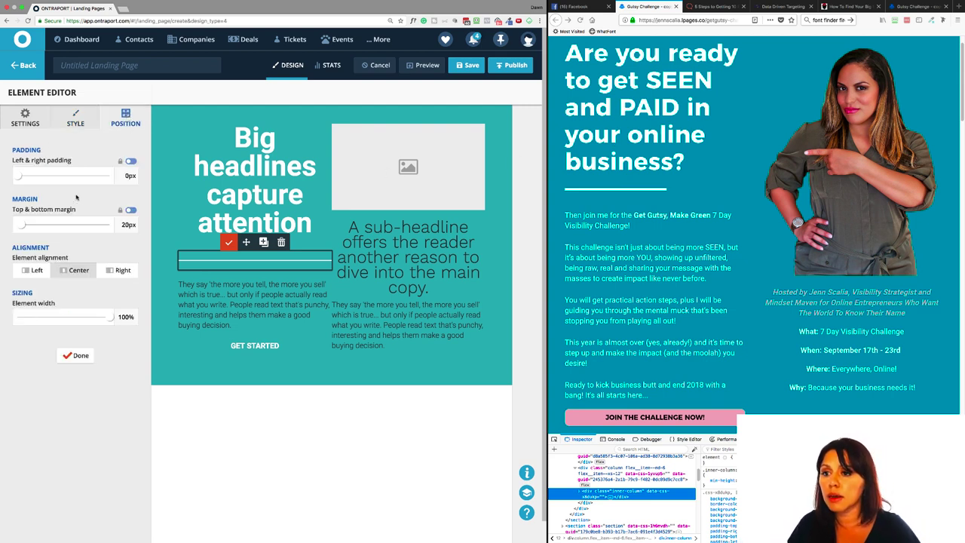
pyautogui.moveTo(26, 225); pyautogui.dragTo(17, 225)
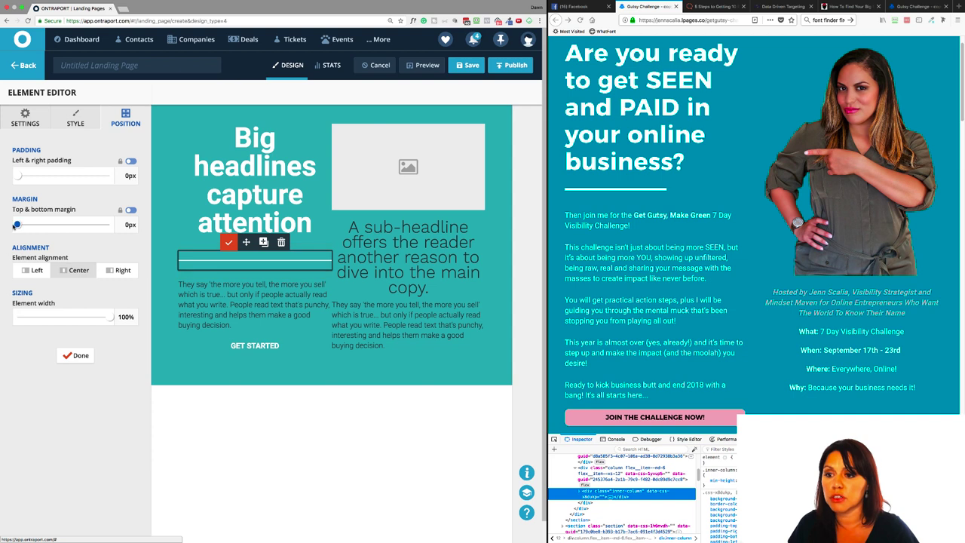
pyautogui.click(19, 225)
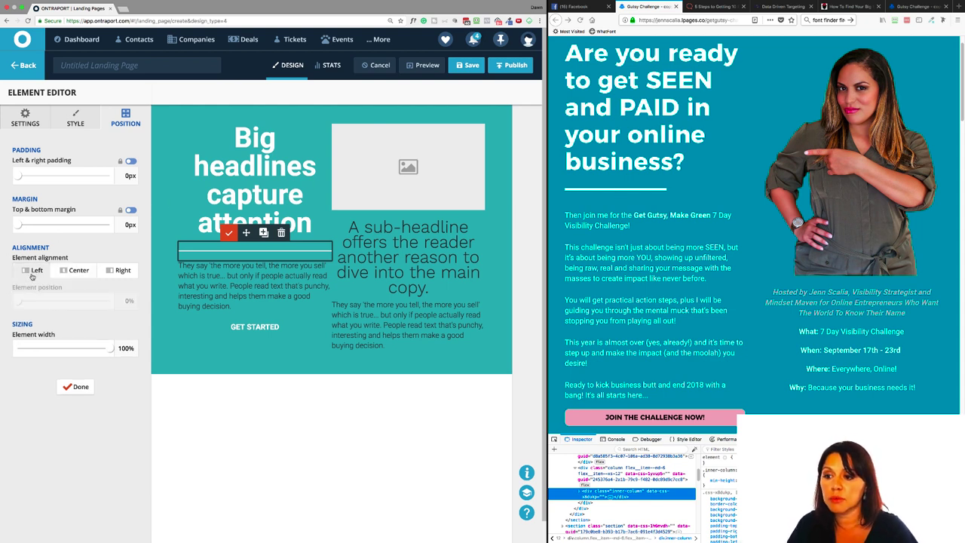
pyautogui.click(31, 273)
pyautogui.moveTo(111, 349); pyautogui.dragTo(63, 351)
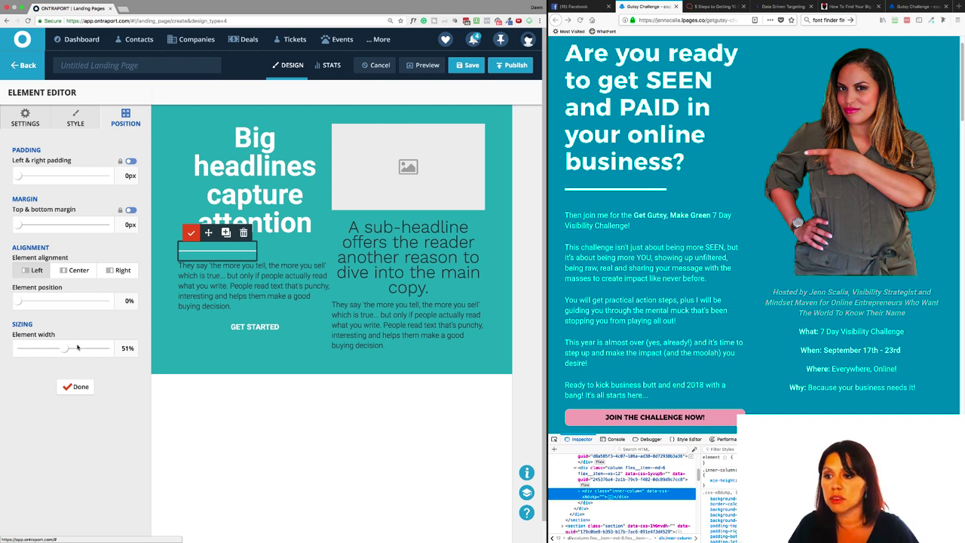
# Step: Thicken the divider to a line size of 5px and finish editing it
pyautogui.click(84, 125)
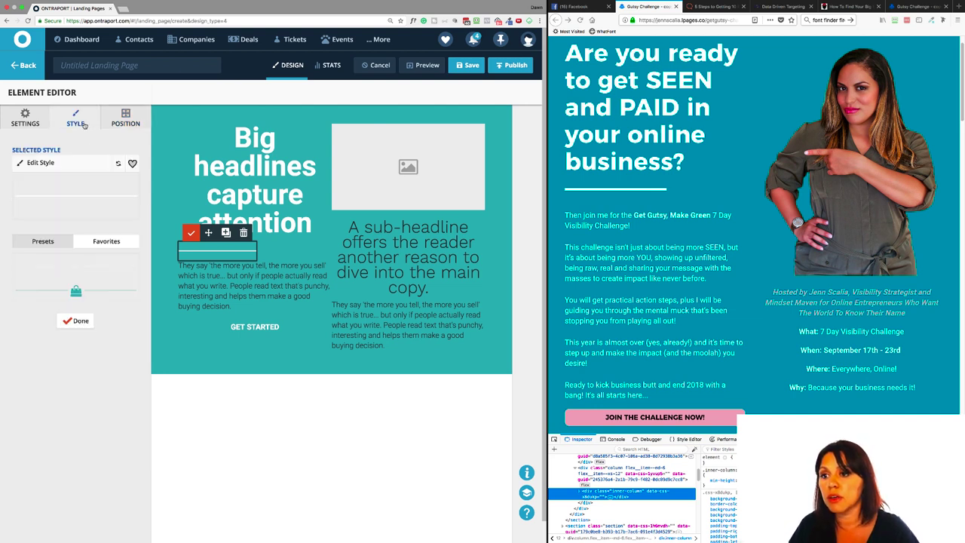
pyautogui.click(69, 167)
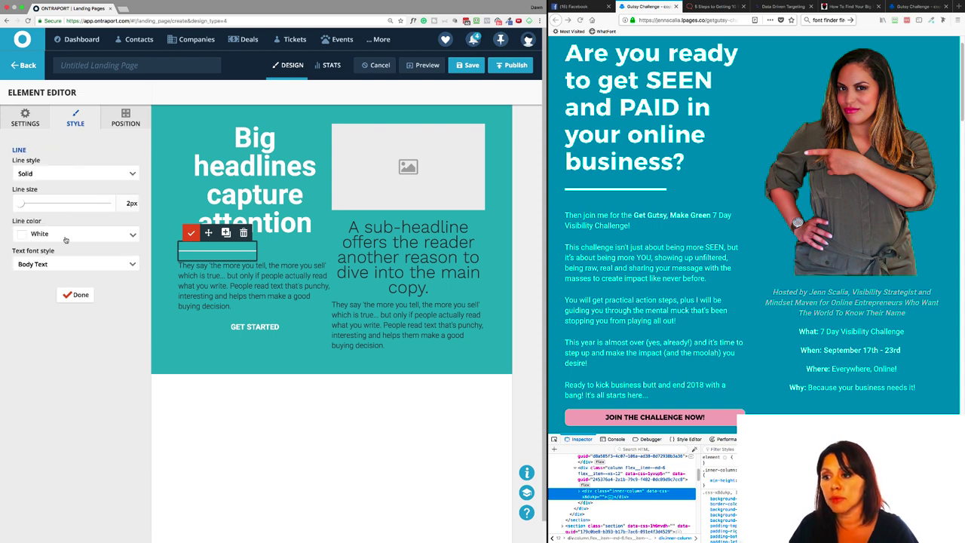
pyautogui.moveTo(21, 203); pyautogui.dragTo(29, 205)
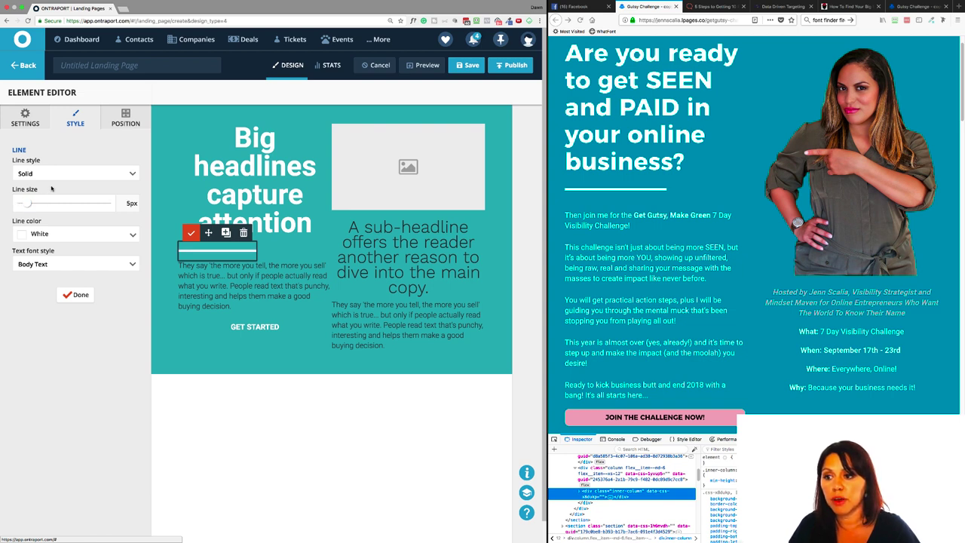
pyautogui.click(79, 295)
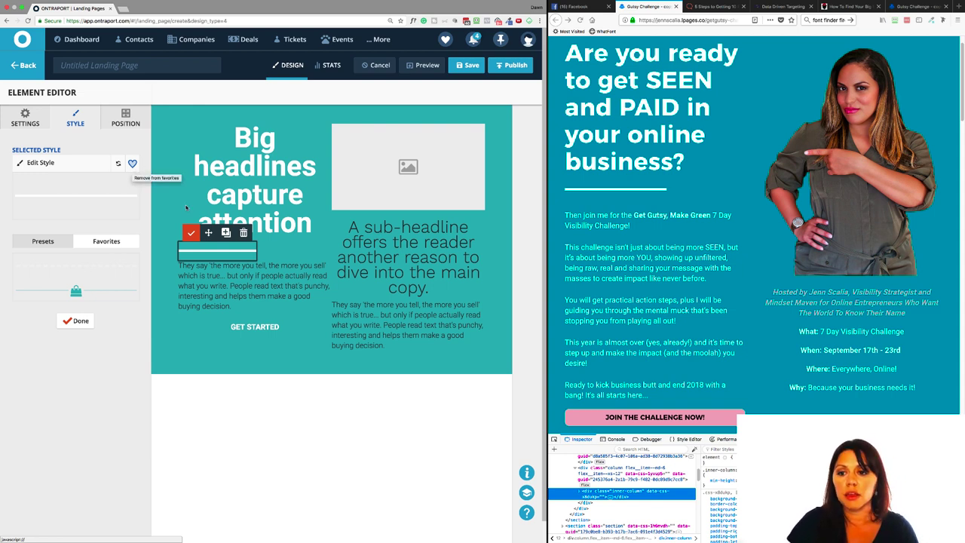
pyautogui.click(78, 321)
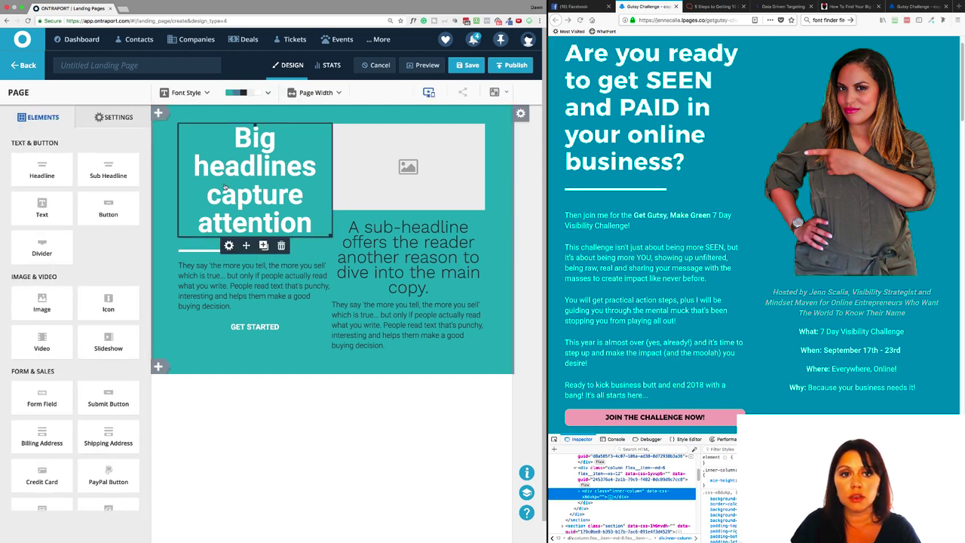
# Step: Align the left column's headline text to the left and finish editing it
pyautogui.click(224, 187)
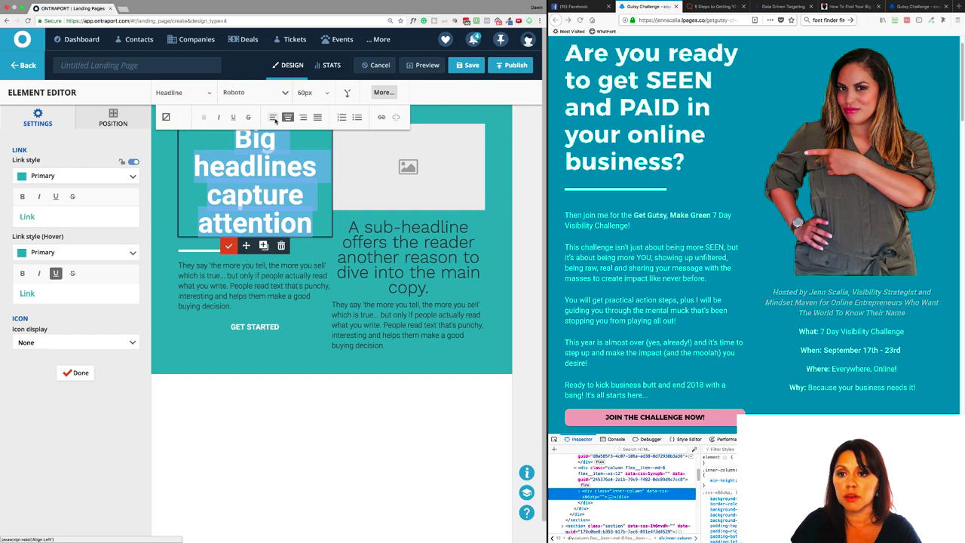
pyautogui.click(273, 118)
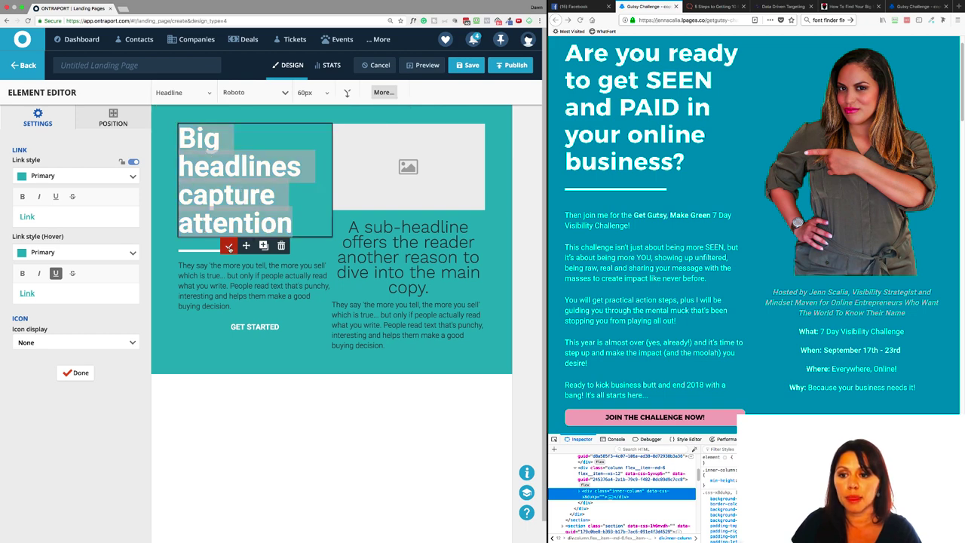
pyautogui.click(225, 297)
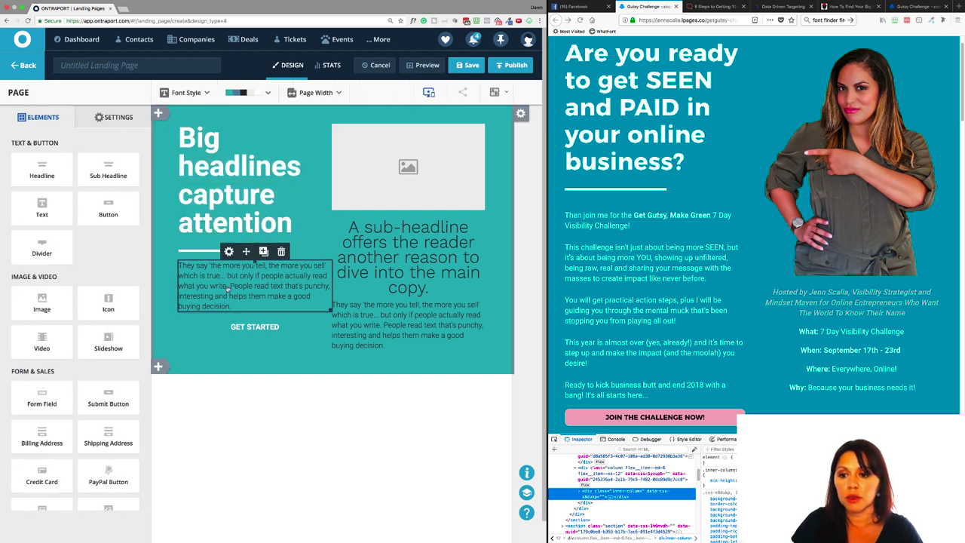
# Step: Change the colour of the left column's body text to White
pyautogui.doubleClick(226, 287)
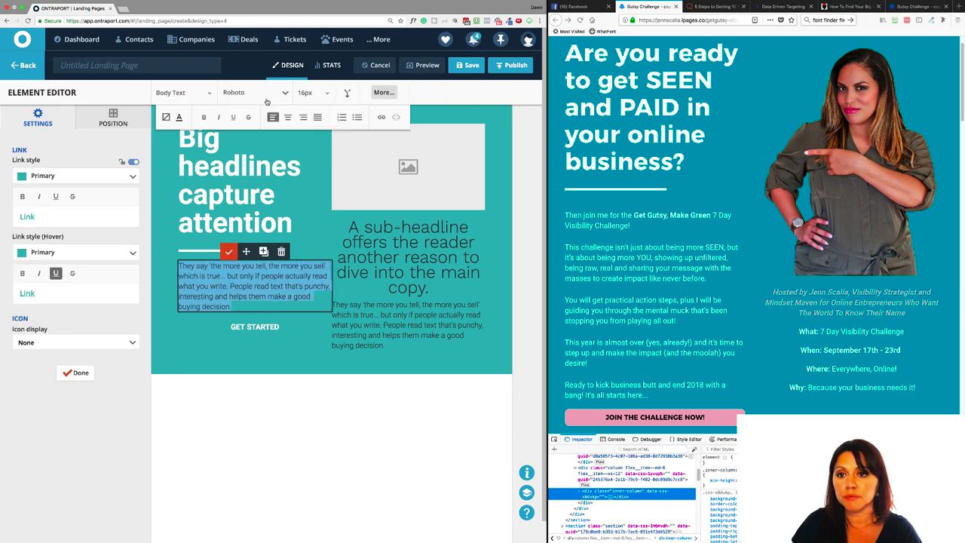
pyautogui.click(179, 117)
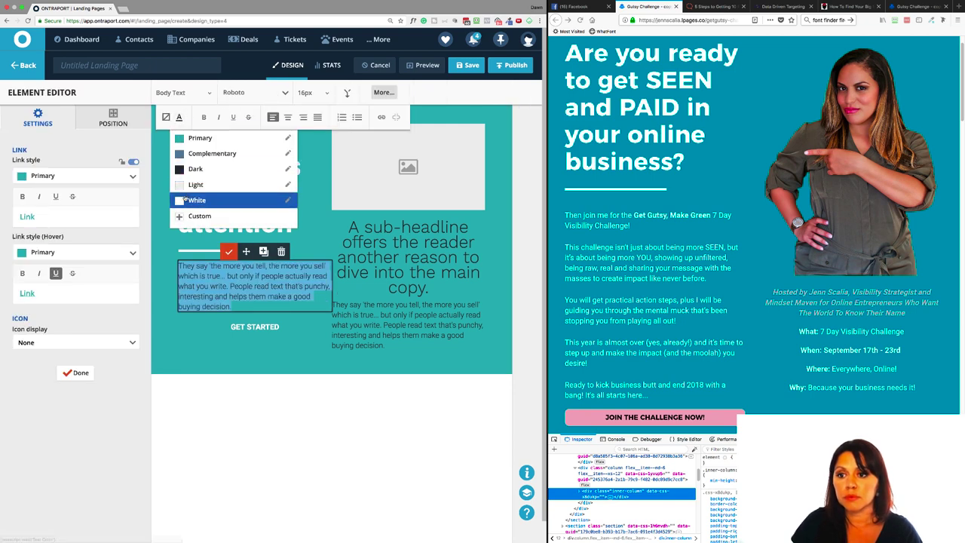
pyautogui.click(197, 199)
# Step: Recolour the right column's text, setting the sub-headline to White and the body text below it to Light
pyautogui.doubleClick(408, 257)
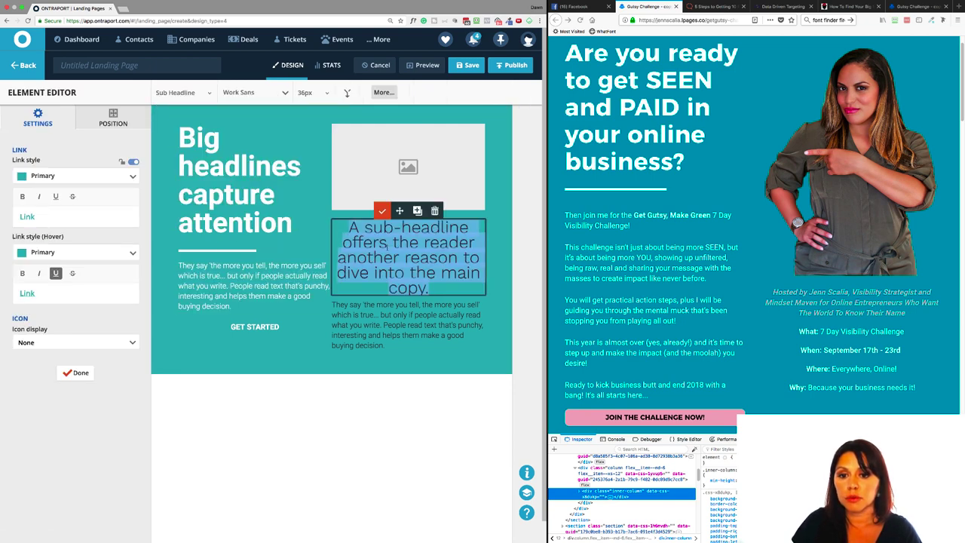
pyautogui.click(179, 117)
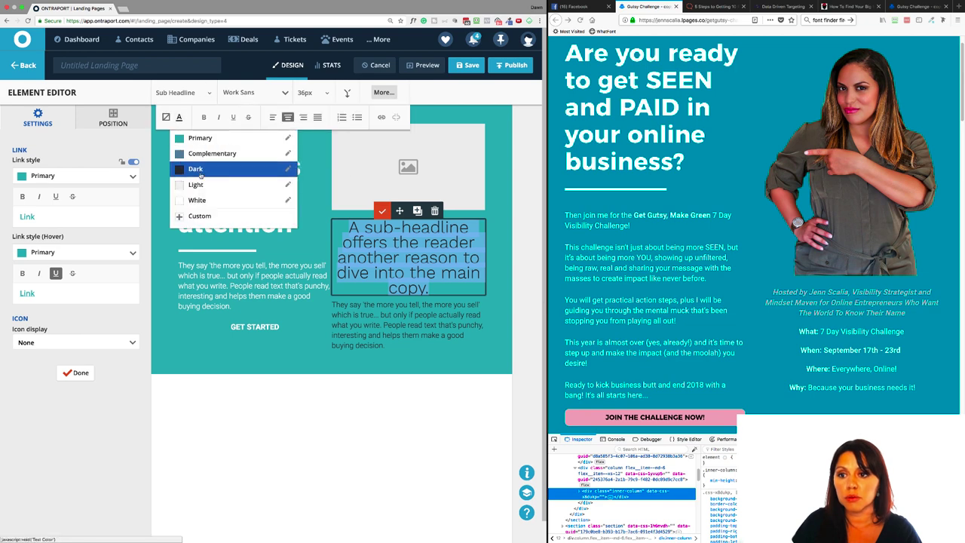
pyautogui.click(200, 199)
pyautogui.doubleClick(384, 325)
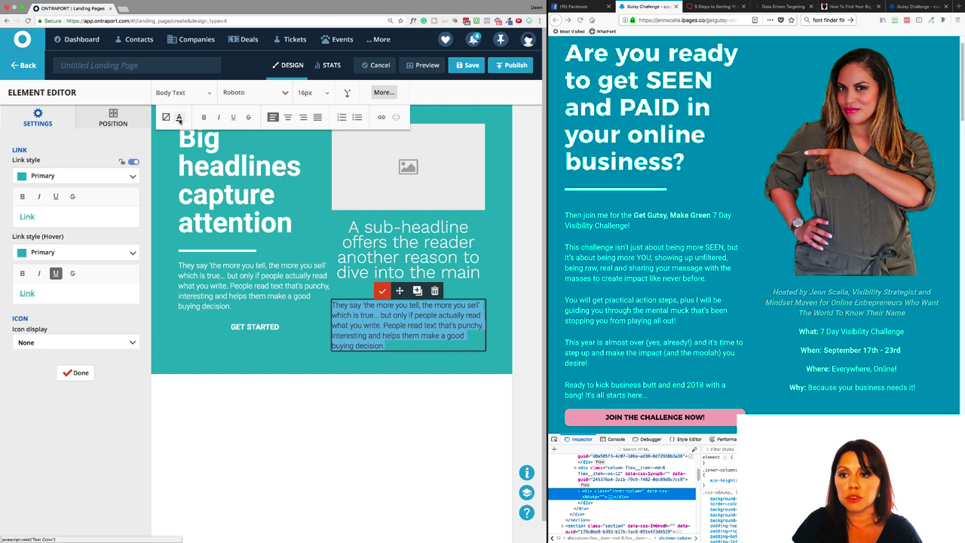
pyautogui.click(180, 116)
pyautogui.click(195, 184)
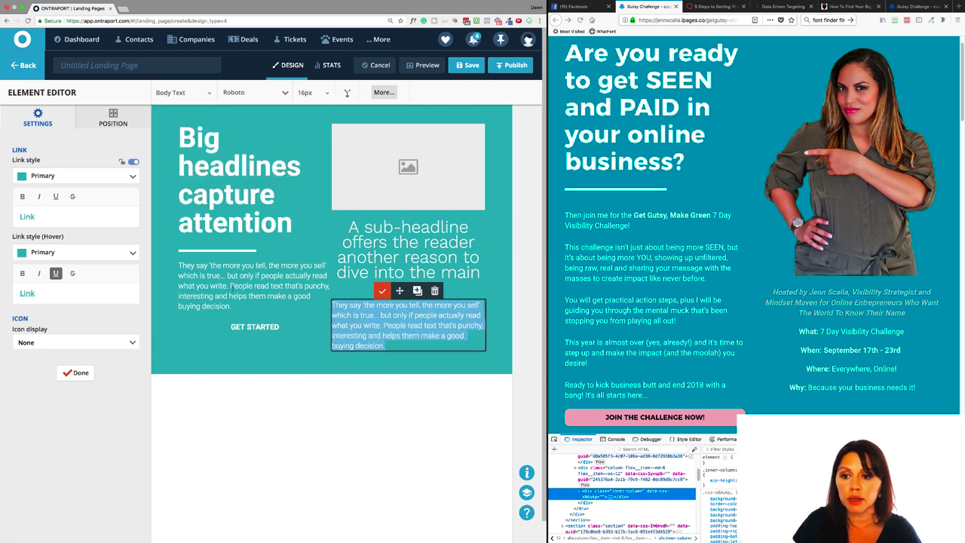
# Step: Duplicate the right column's body text block, finish editing it and delete the copy
pyautogui.click(417, 291)
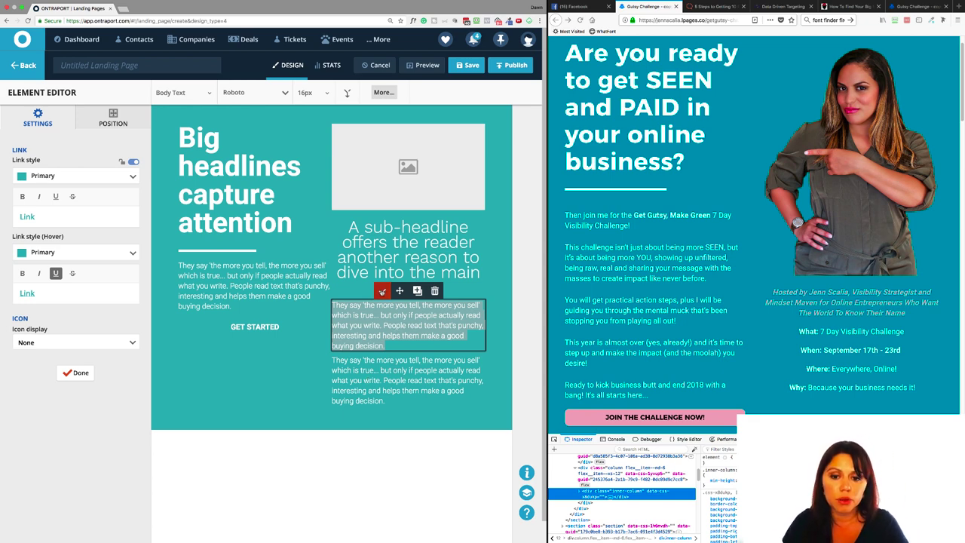
pyautogui.click(383, 291)
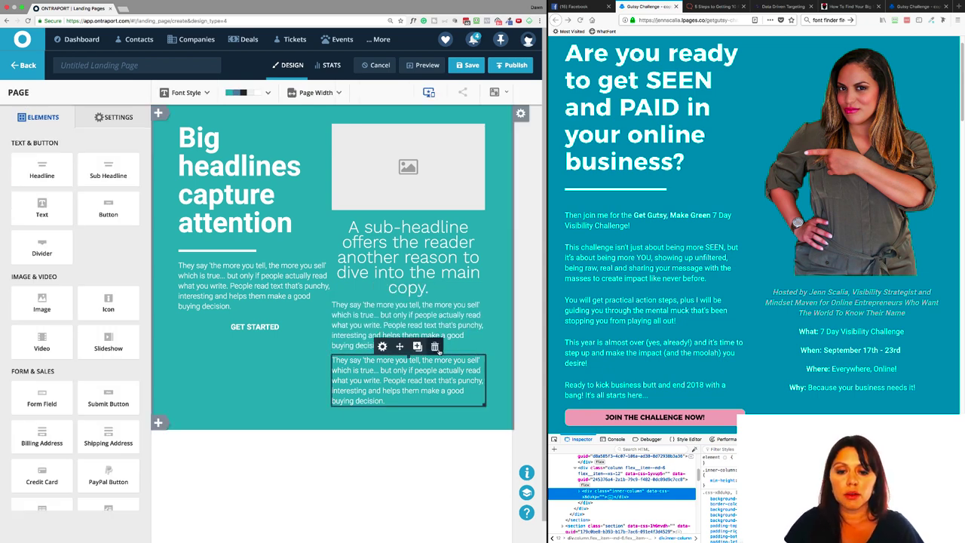
pyautogui.click(436, 347)
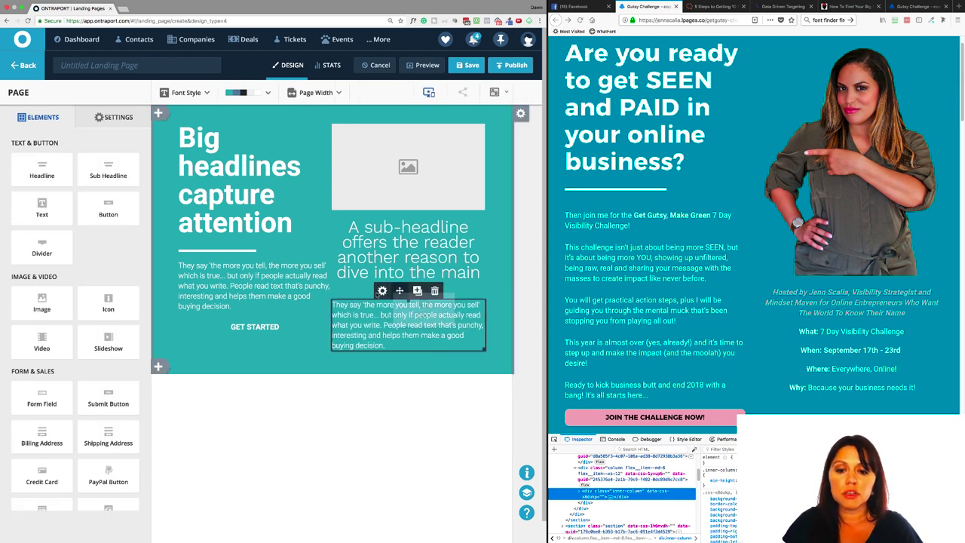
# Step: Move the right column's body text above the sub-headline and back below it
pyautogui.moveTo(399, 290)
pyautogui.mouseDown()
pyautogui.moveTo(238, 309)
pyautogui.moveTo(335, 308)
pyautogui.moveTo(400, 218)
pyautogui.moveTo(399, 275)
pyautogui.moveTo(404, 215)
pyautogui.moveTo(503, 235)
pyautogui.mouseUp()
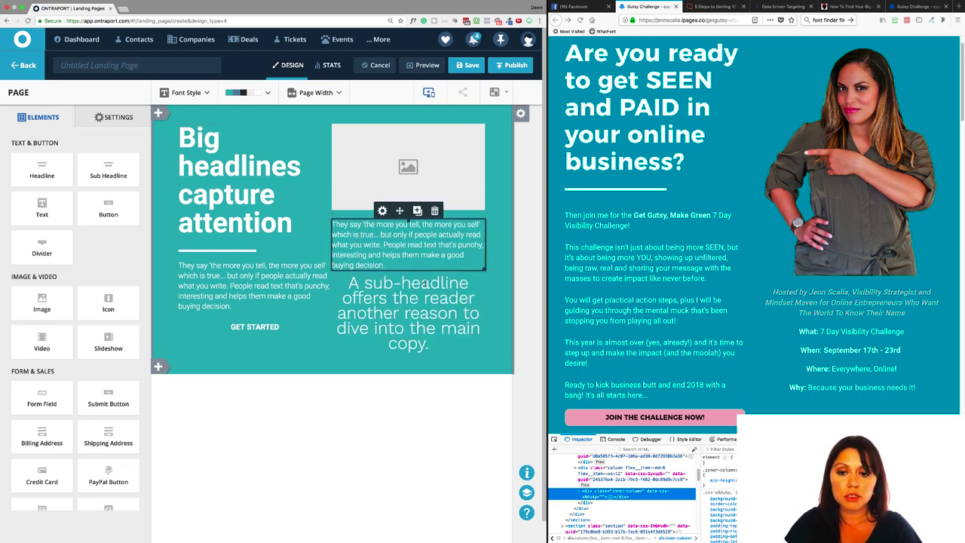
pyautogui.moveTo(397, 224)
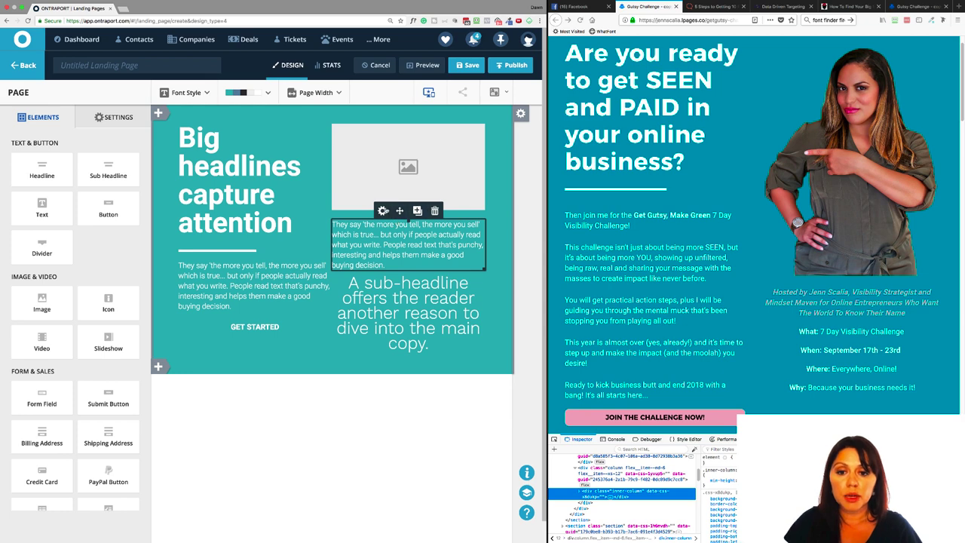
pyautogui.click(382, 211)
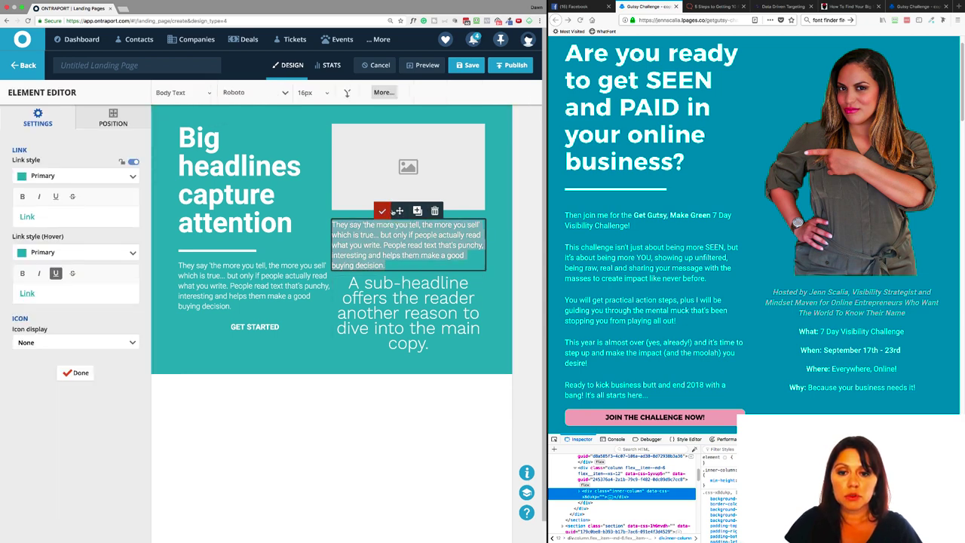
pyautogui.click(382, 210)
pyautogui.moveTo(400, 210); pyautogui.dragTo(402, 325)
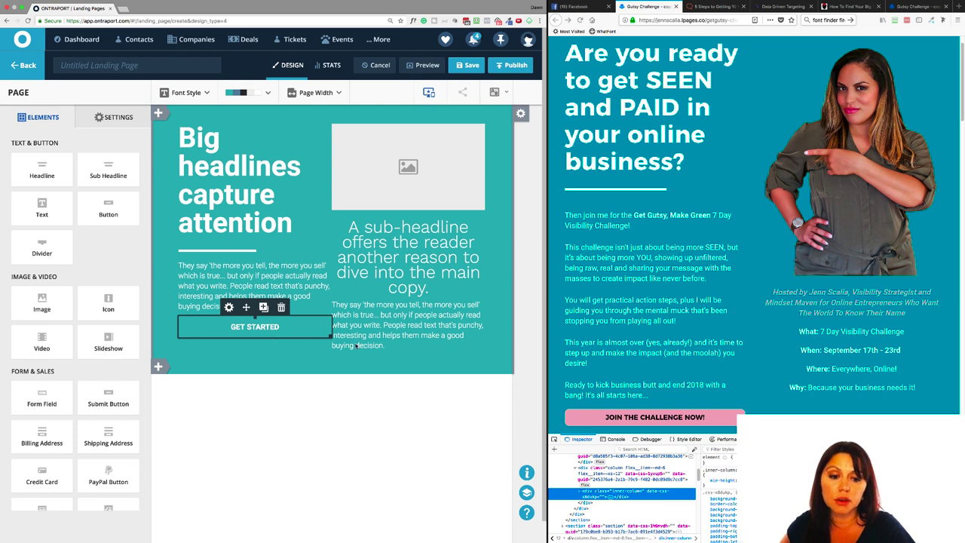
# Step: Sample the pink of the challenge page's JOIN THE CHALLENGE NOW! button with the page colour picker
pyautogui.click(931, 20)
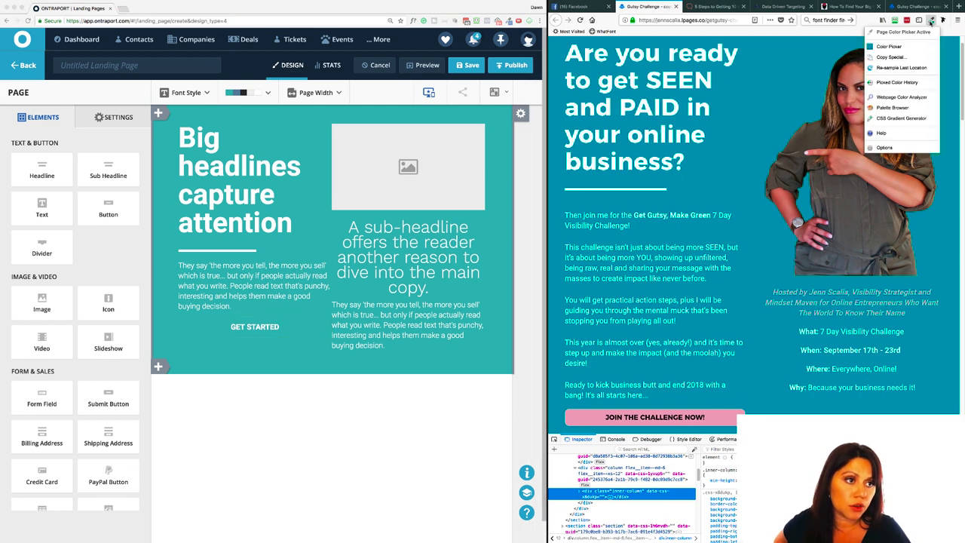
pyautogui.click(892, 35)
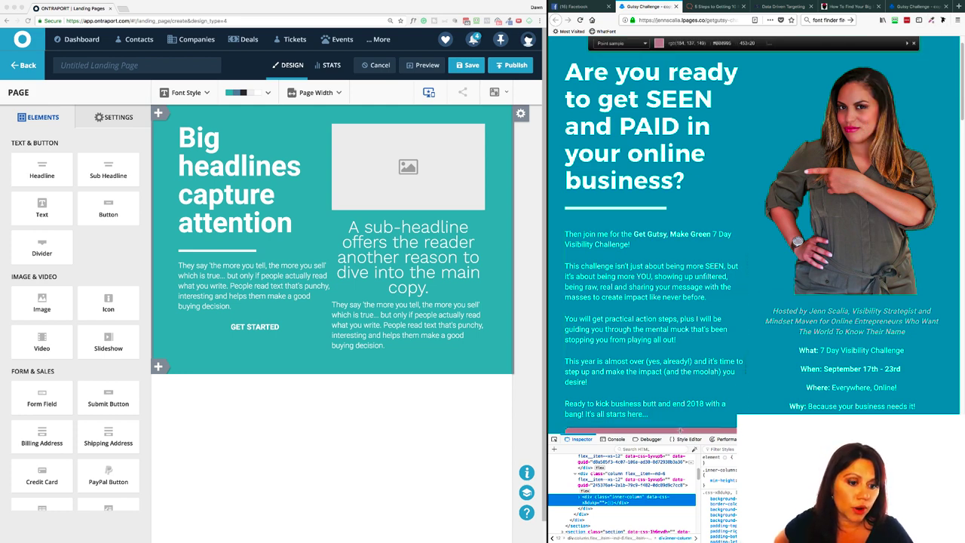
pyautogui.click(681, 430)
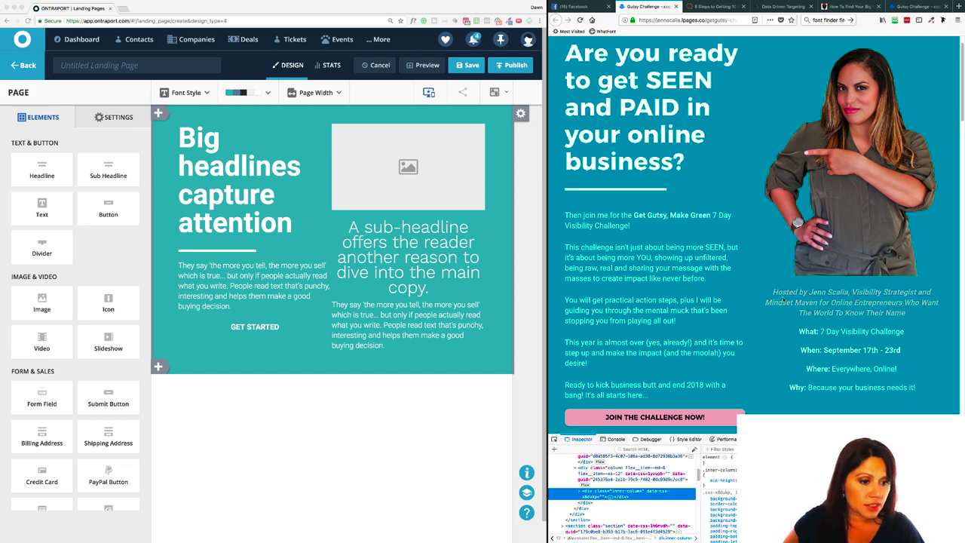
# Step: Pick and copy the pink #EBAFBE from the italic host line below the challenge page's photo
pyautogui.click(932, 20)
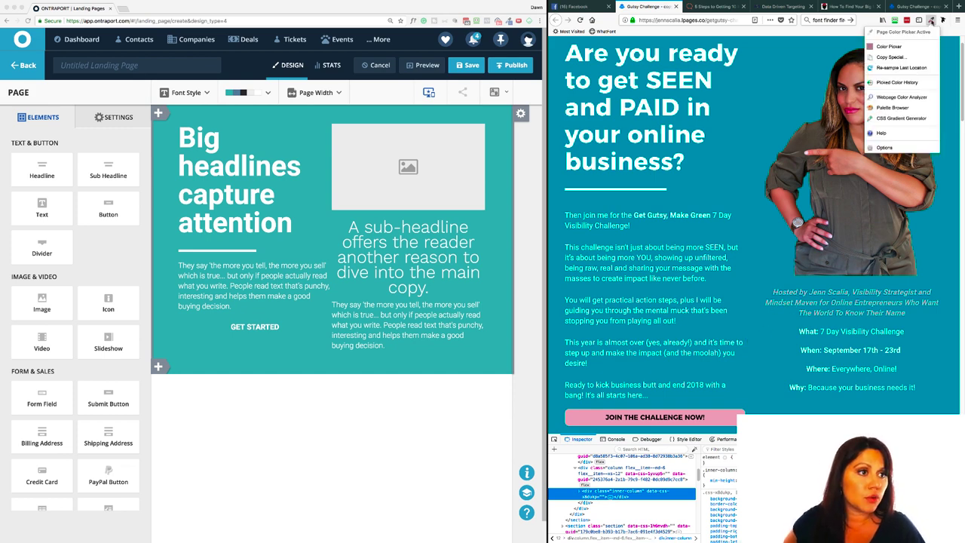
pyautogui.click(891, 46)
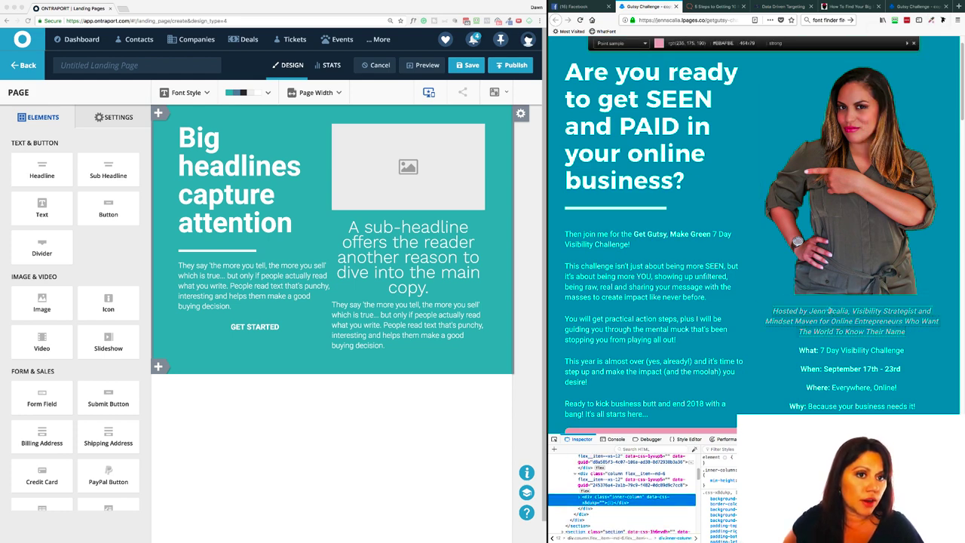
pyautogui.click(829, 310)
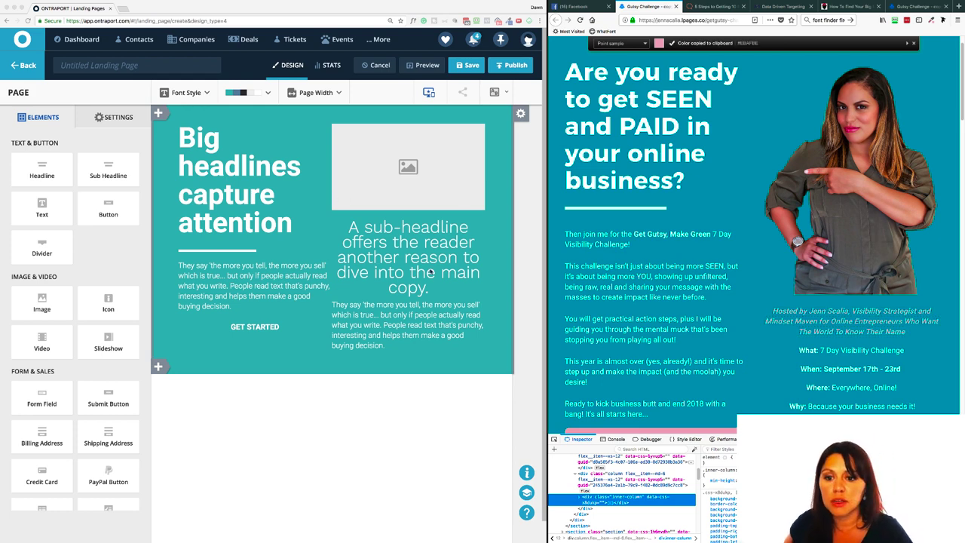
# Step: Look through the GET STARTED button's preset styles and its background colour choices, and leave its editor without changes
pyautogui.click(251, 328)
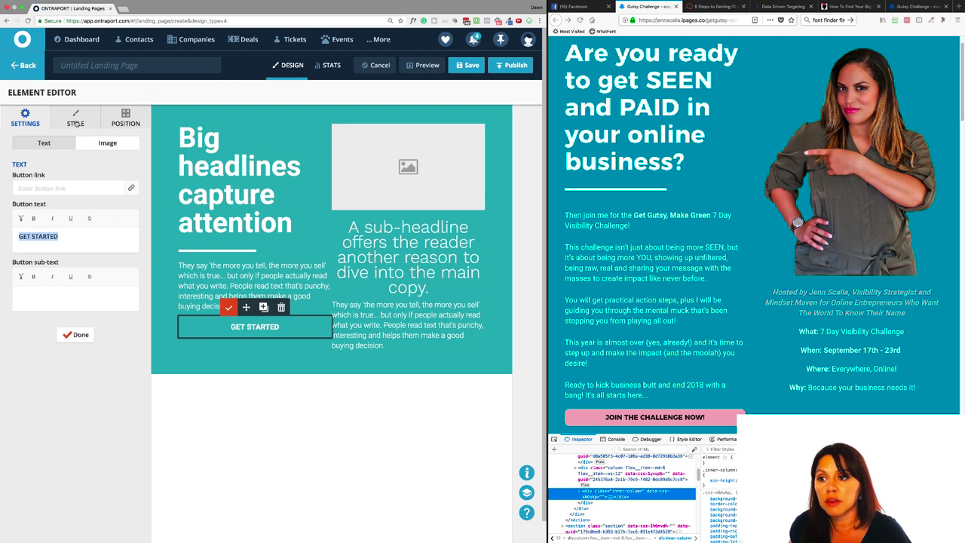
pyautogui.click(76, 118)
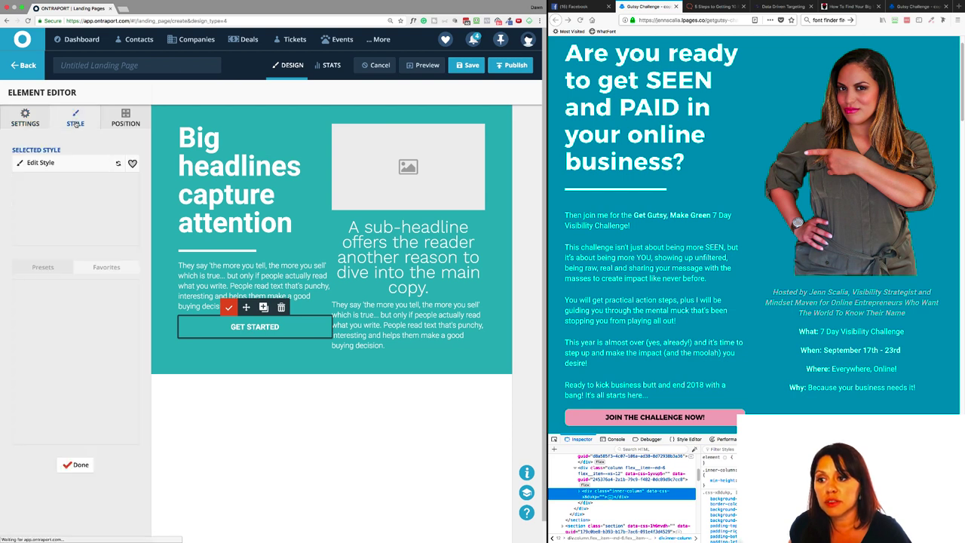
pyautogui.click(45, 164)
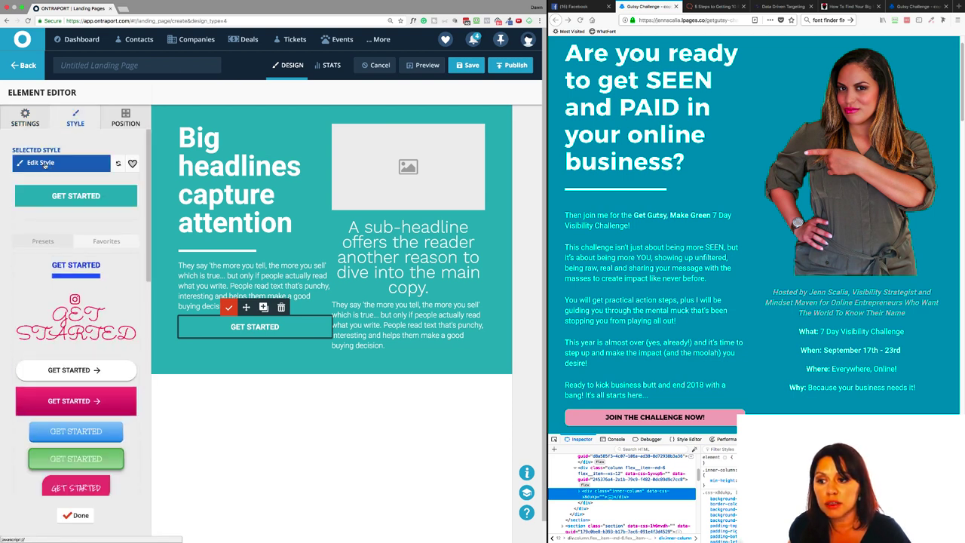
pyautogui.scroll(-3, 87, 351)
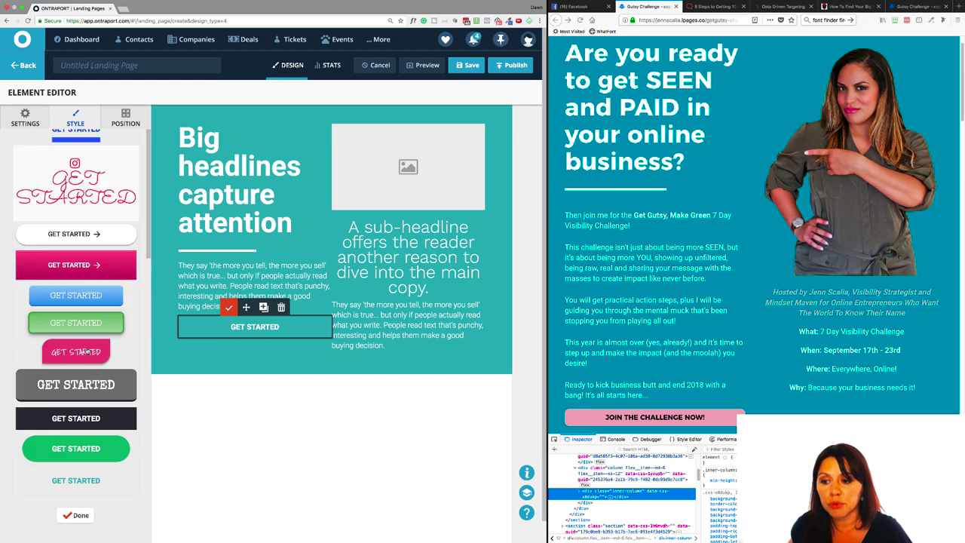
pyautogui.scroll(-10, 87, 351)
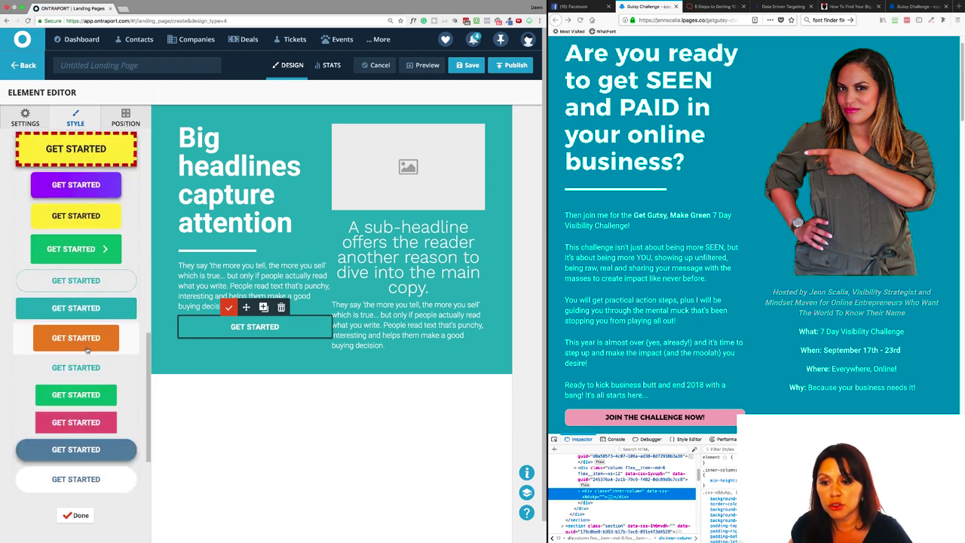
pyautogui.scroll(15, 87, 351)
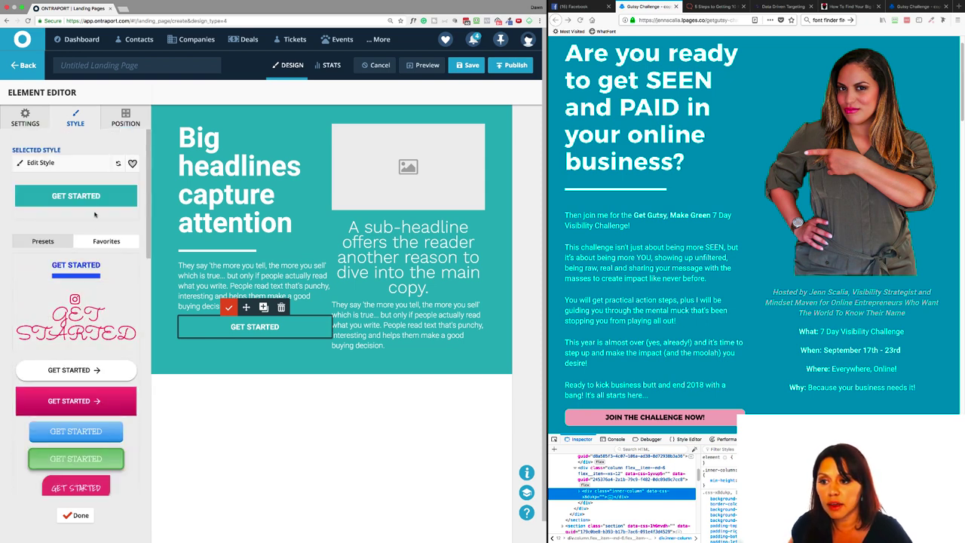
pyautogui.click(72, 162)
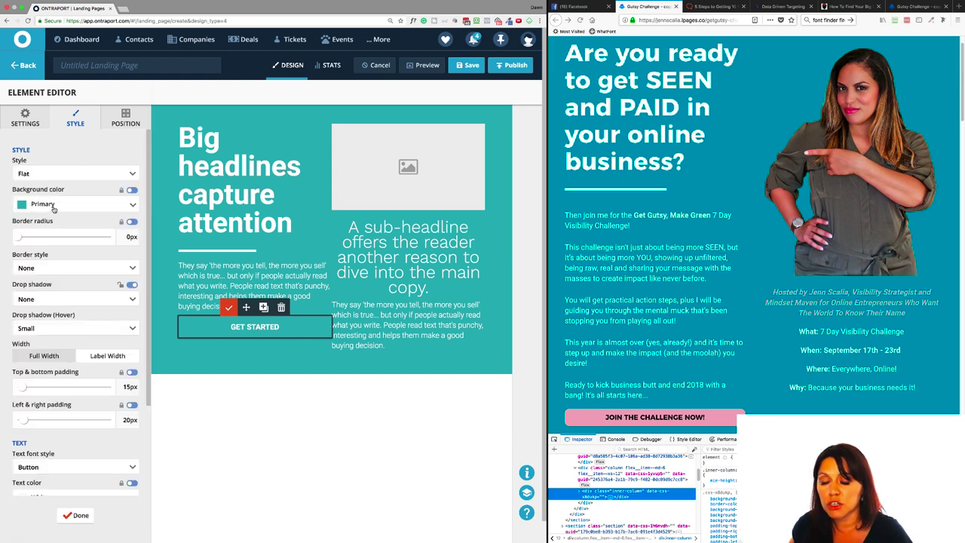
pyautogui.click(54, 208)
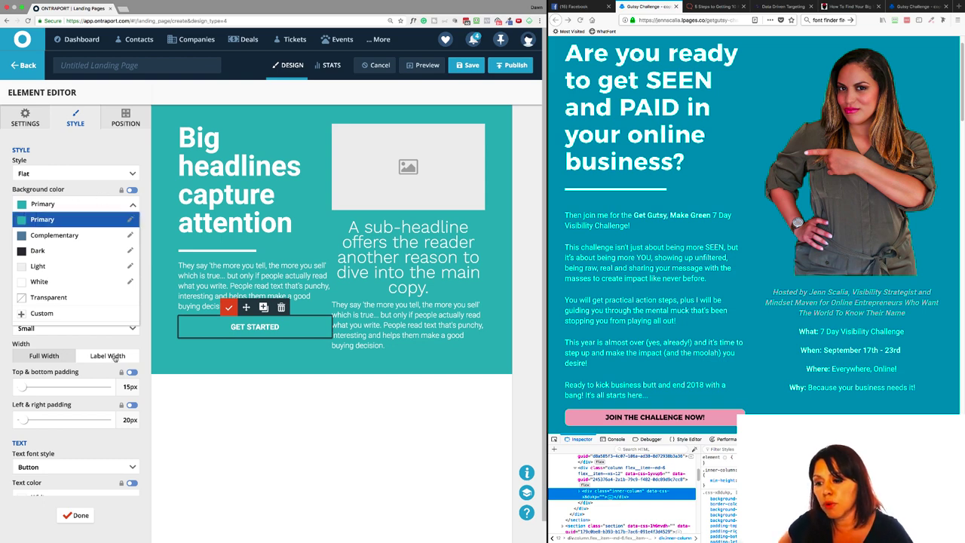
pyautogui.click(75, 518)
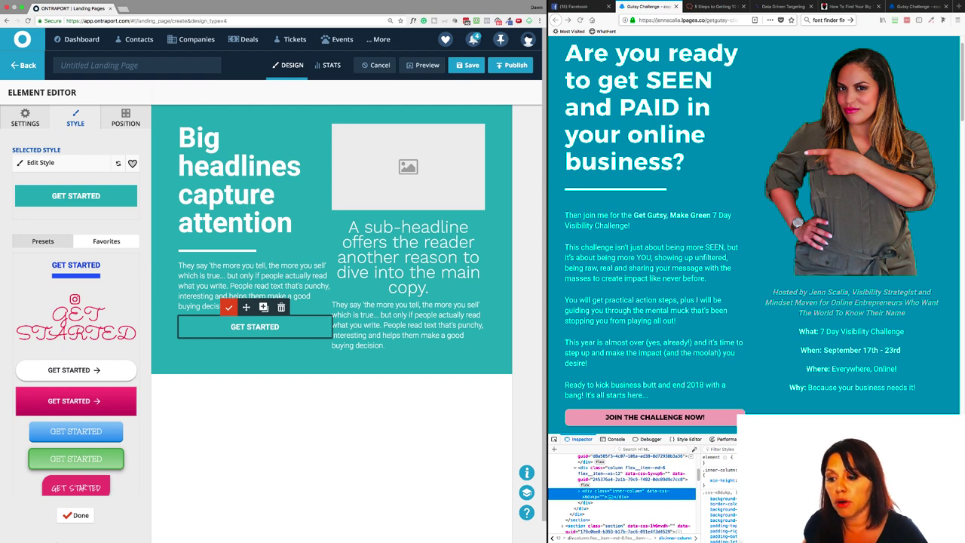
pyautogui.click(76, 517)
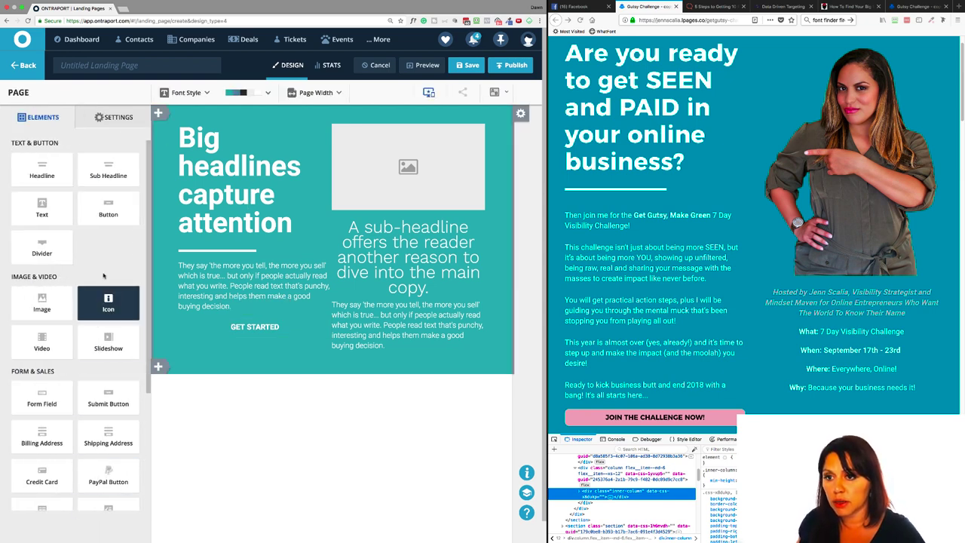
# Step: Set the page palette's Complementary colour to #ebafbe and save the palette
pyautogui.click(268, 94)
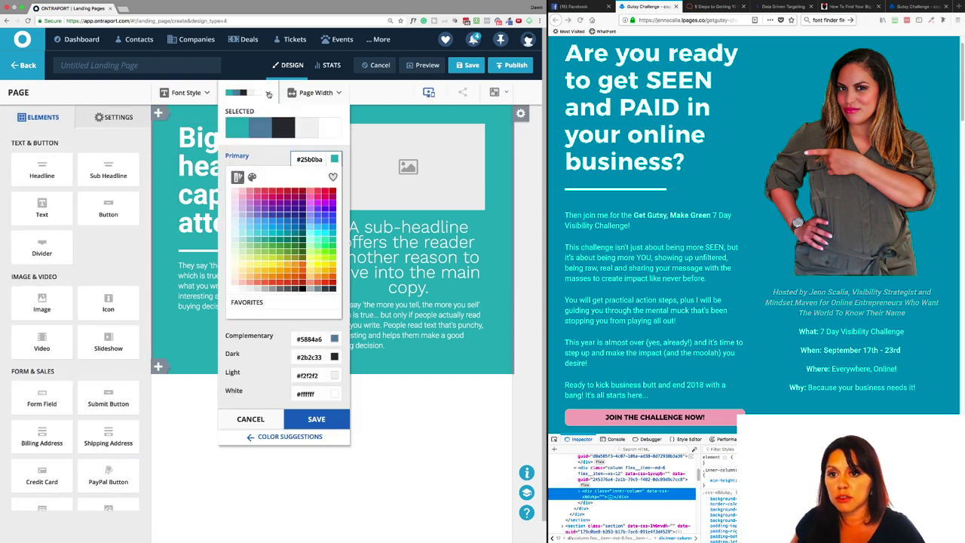
pyautogui.click(262, 132)
pyautogui.moveTo(325, 178); pyautogui.dragTo(296, 178)
pyautogui.write('#ebafbe')
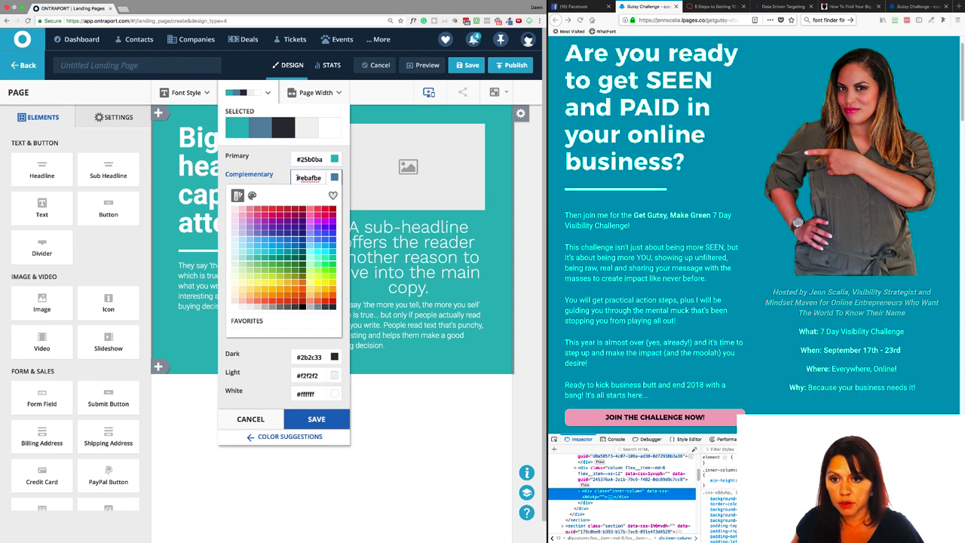
pyautogui.click(286, 170)
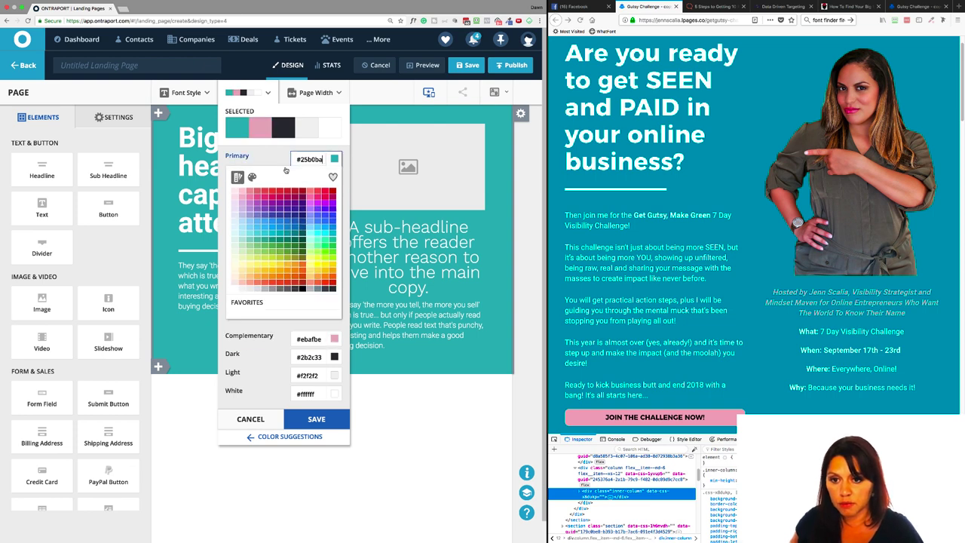
pyautogui.click(304, 428)
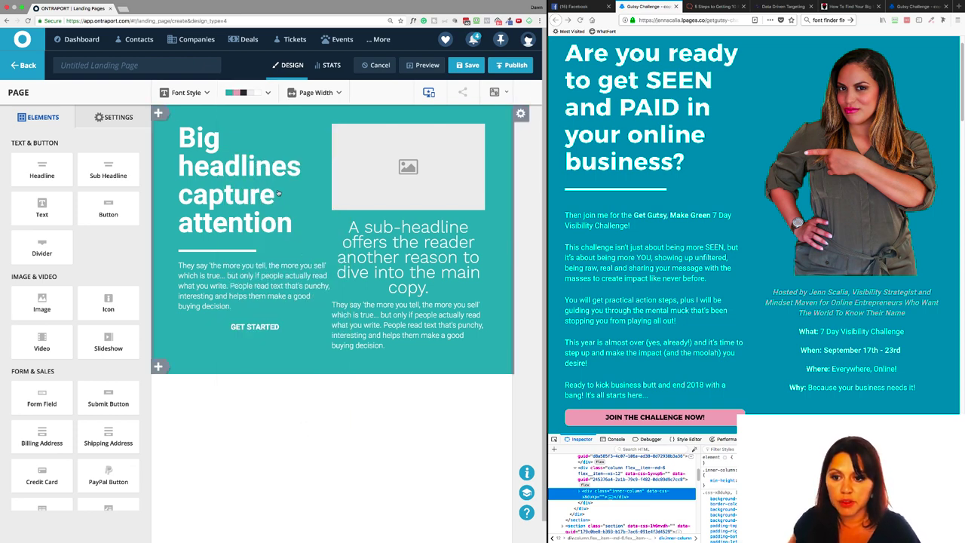
# Step: Set the GET STARTED button's background colour to Complementary and finish editing the button
pyautogui.click(264, 329)
pyautogui.click(76, 120)
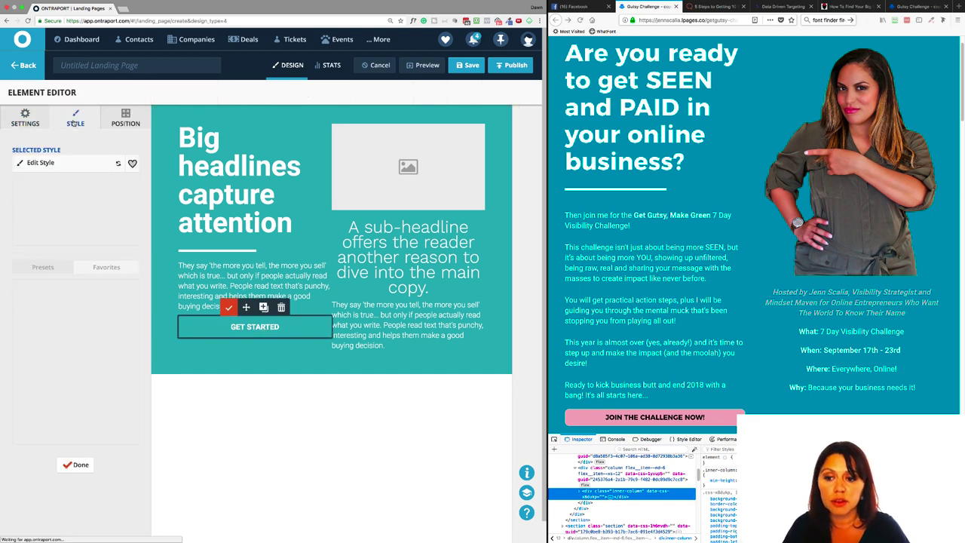
pyautogui.click(52, 165)
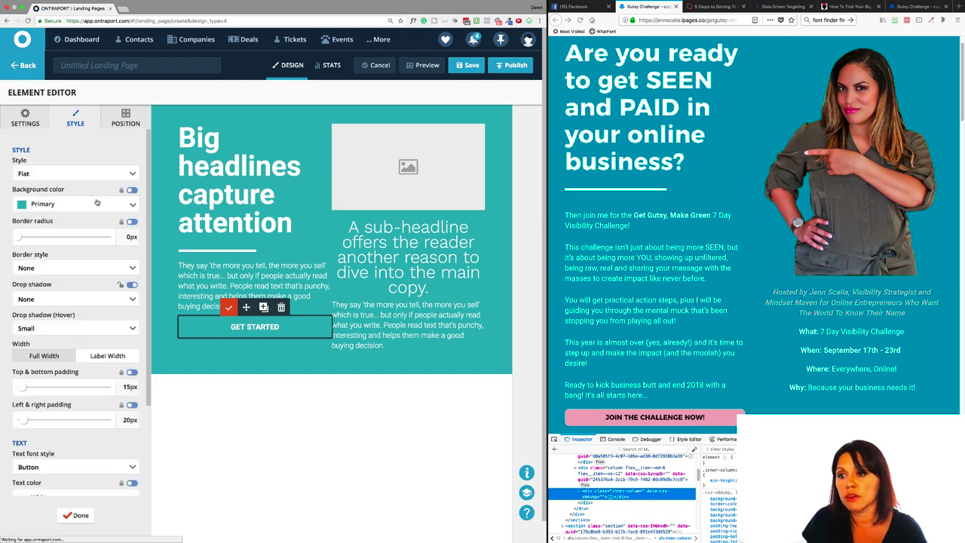
pyautogui.click(40, 209)
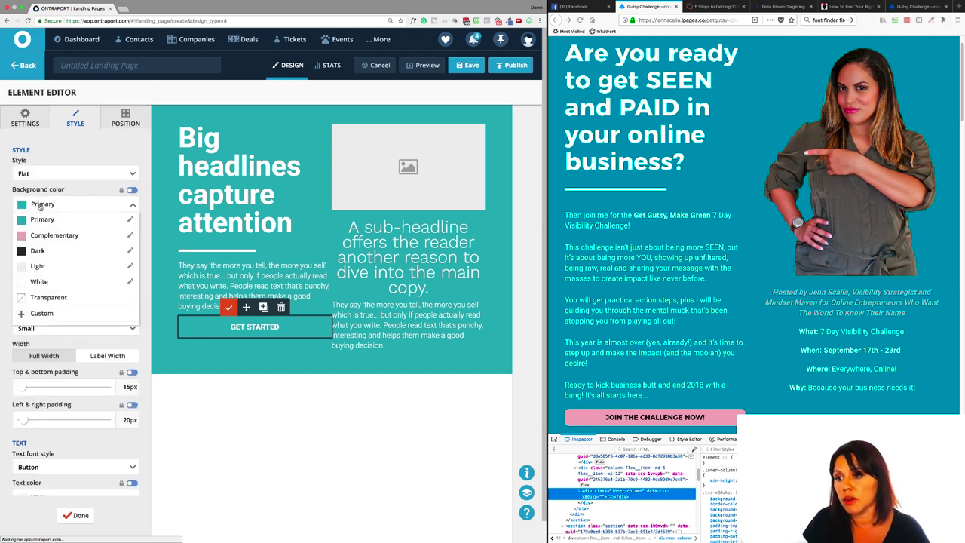
pyautogui.click(40, 209)
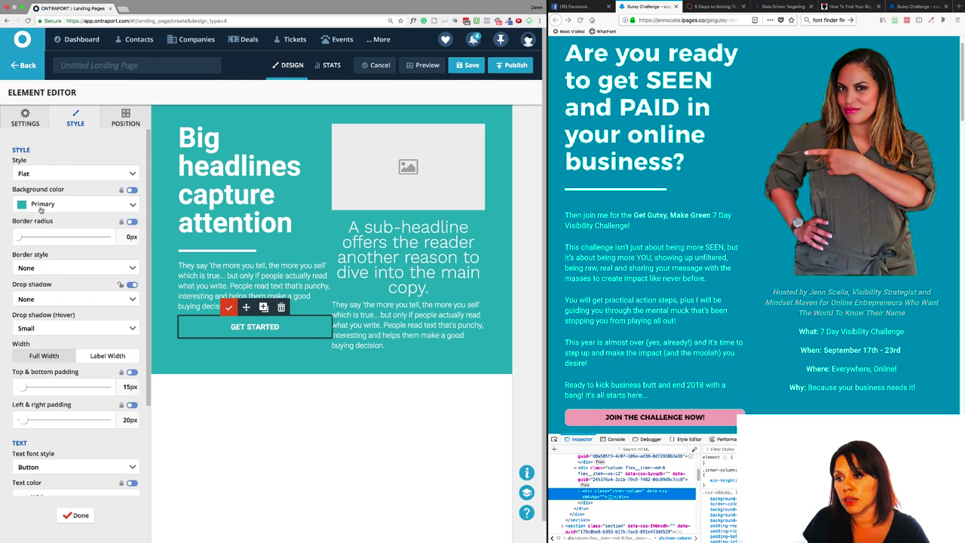
pyautogui.click(42, 209)
pyautogui.click(38, 240)
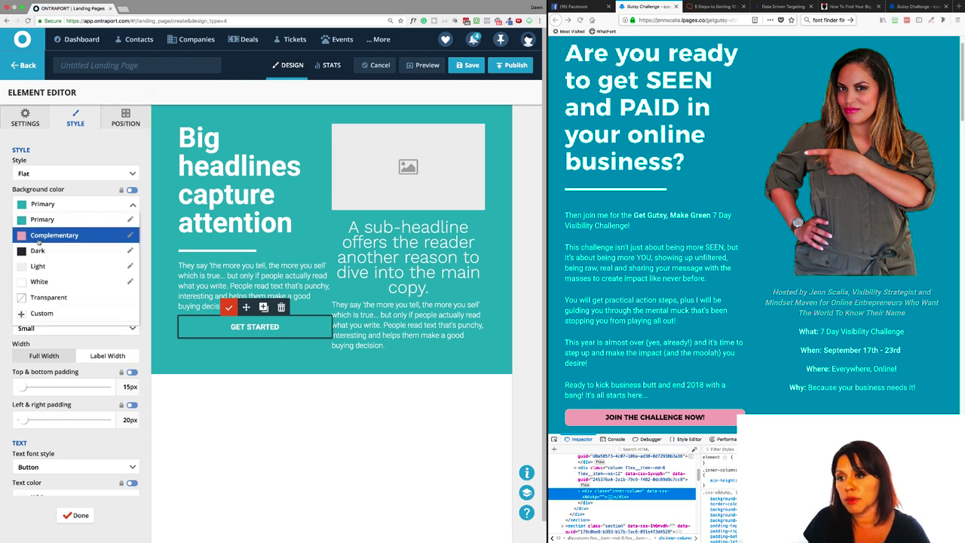
pyautogui.click(74, 517)
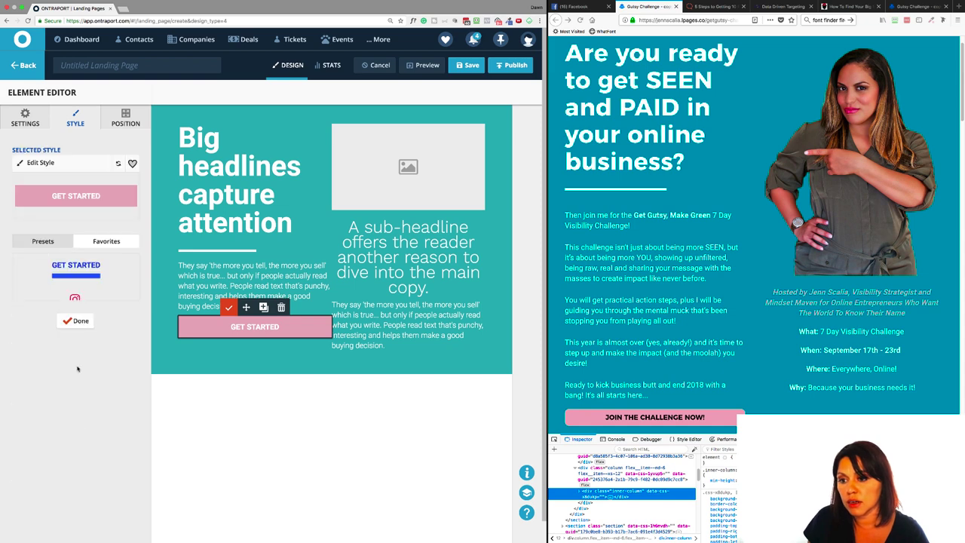
pyautogui.click(78, 324)
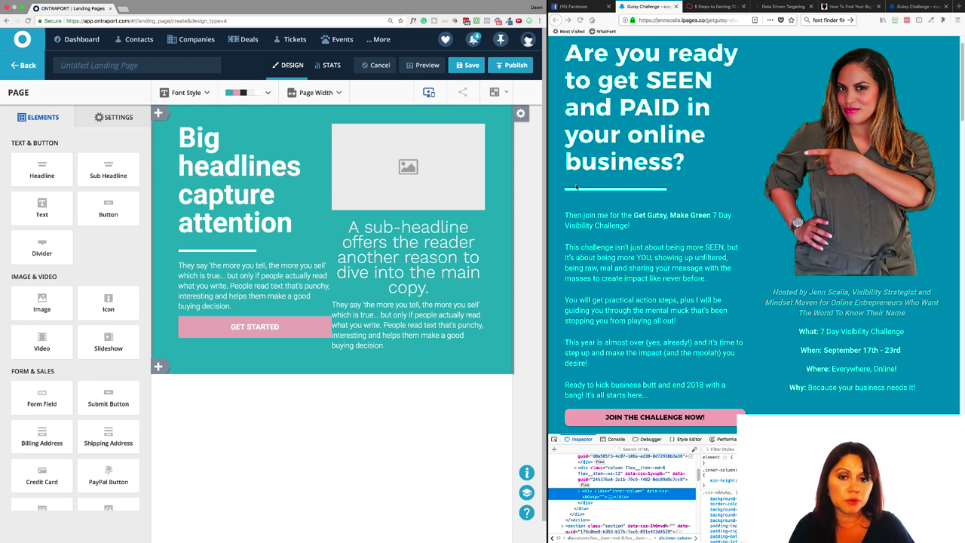
# Step: Fill the image placeholder with the library photo of the woman in a striped top at a laptop and finish editing
pyautogui.moveTo(401, 151)
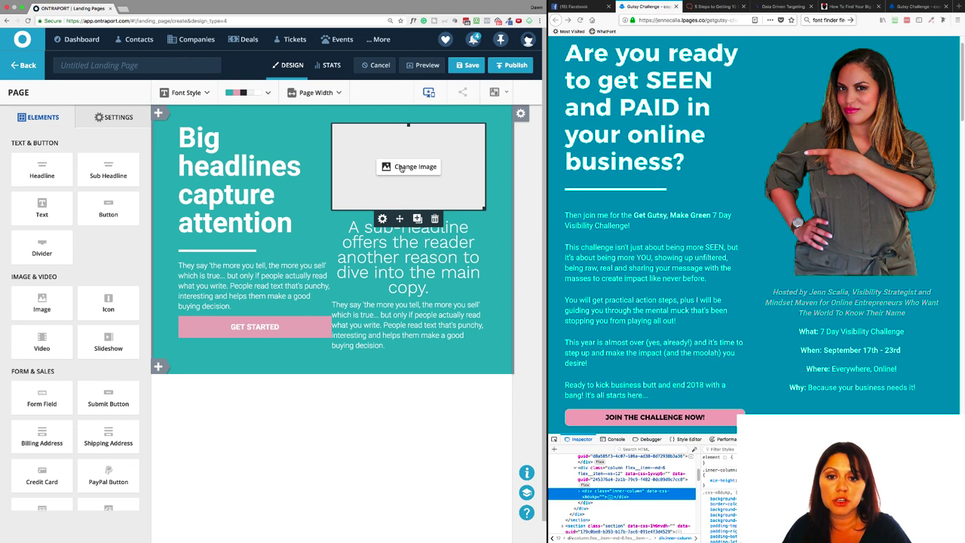
pyautogui.click(402, 167)
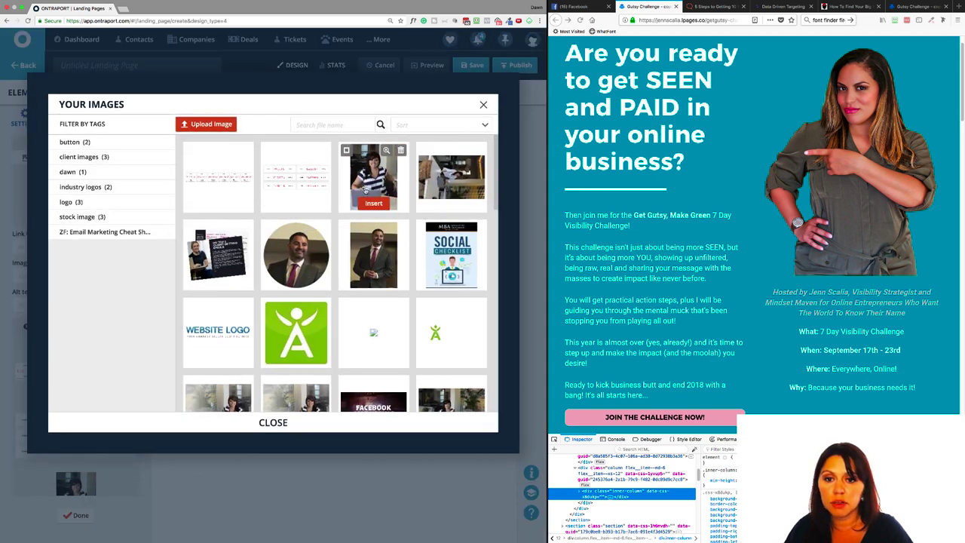
pyautogui.click(374, 204)
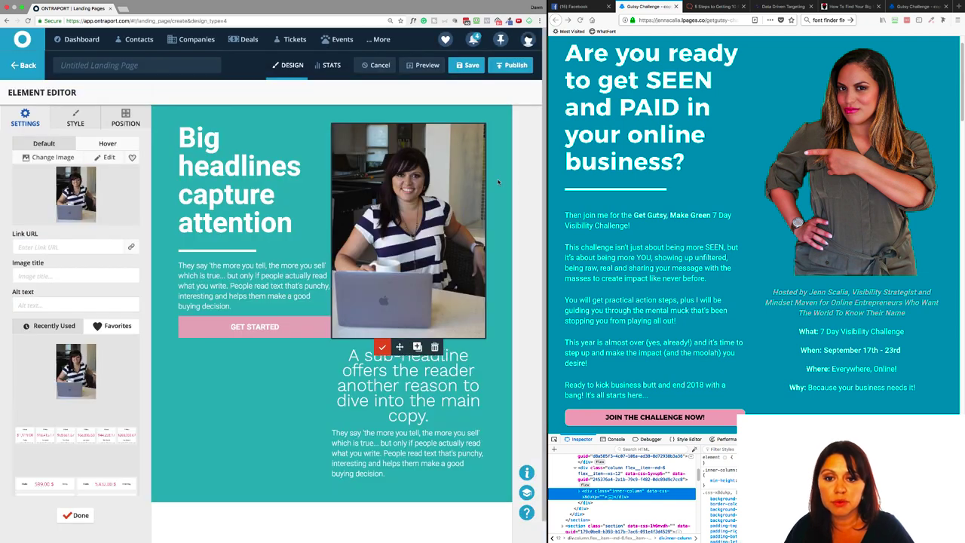
pyautogui.click(78, 515)
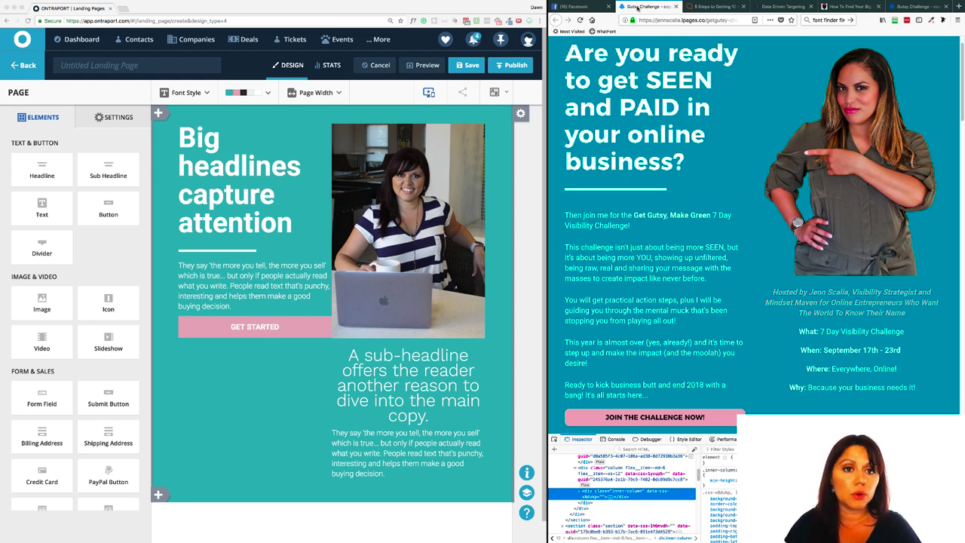
# Step: Close the challenge page's code inspector and inspect its main headline's font with the FontFace Ninja extension
pyautogui.click(606, 32)
pyautogui.press('super+alt+i')
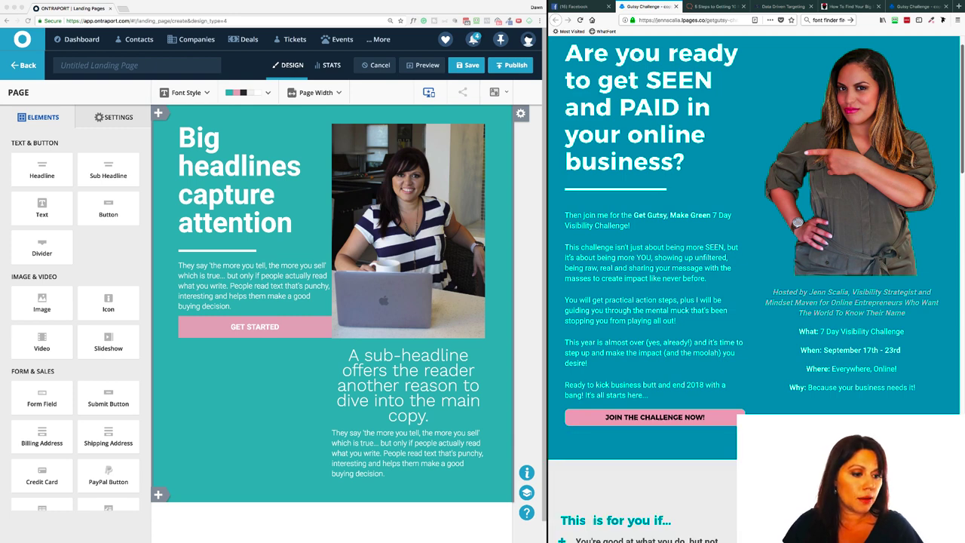
pyautogui.click(943, 21)
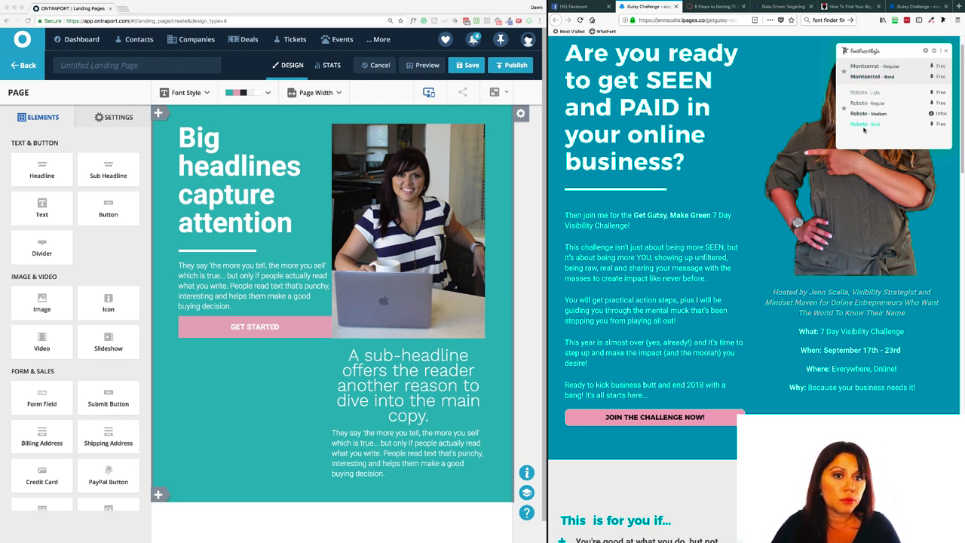
pyautogui.moveTo(738, 75)
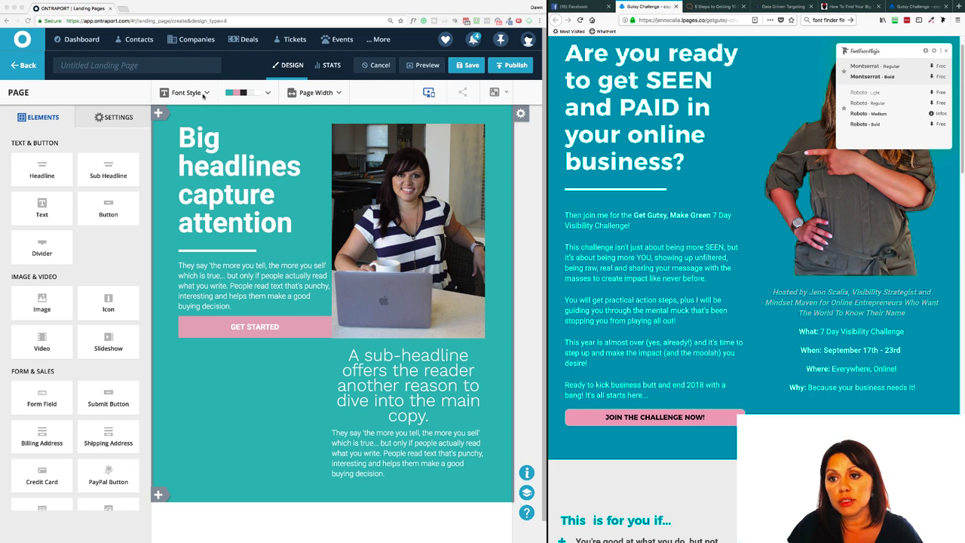
# Step: Set the page's Headline font style to Montserrat at 64 px and save it
pyautogui.click(207, 94)
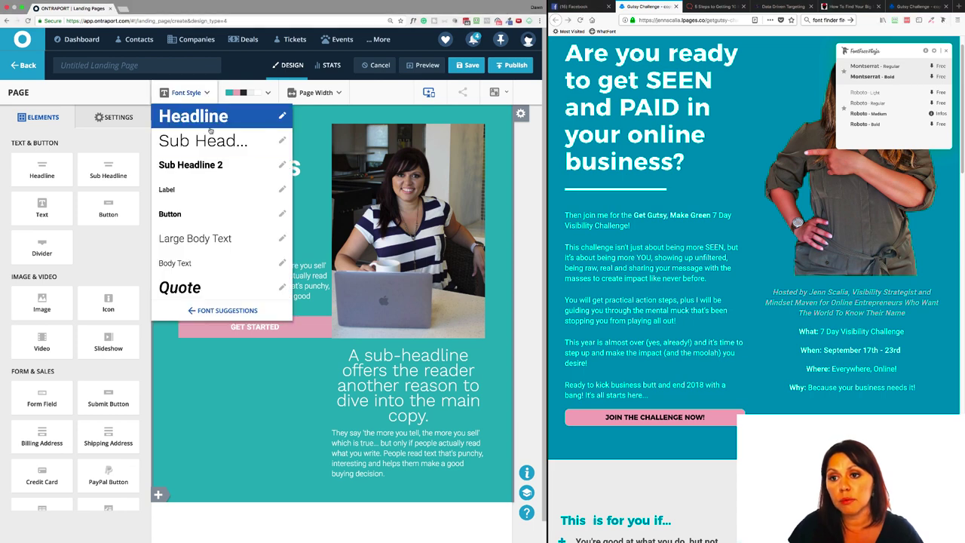
pyautogui.click(282, 117)
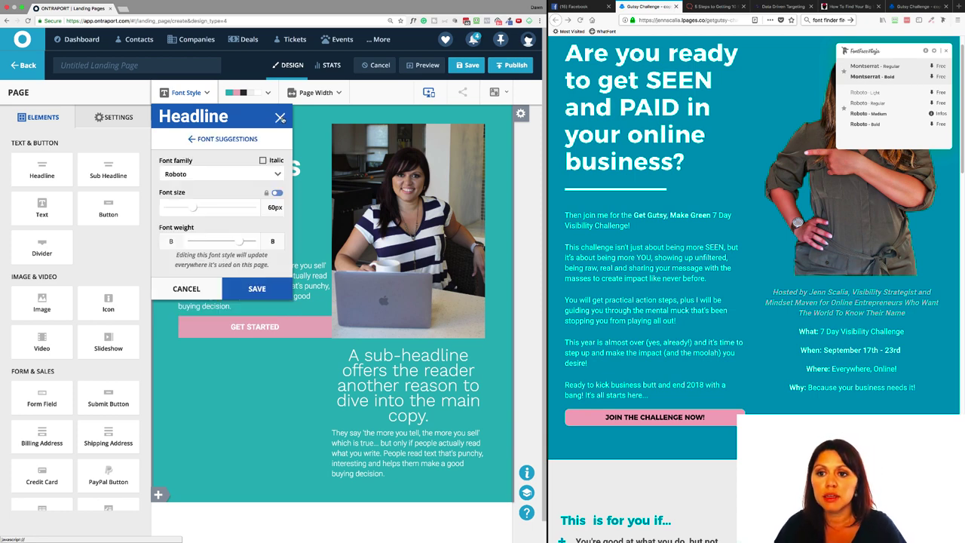
pyautogui.click(227, 174)
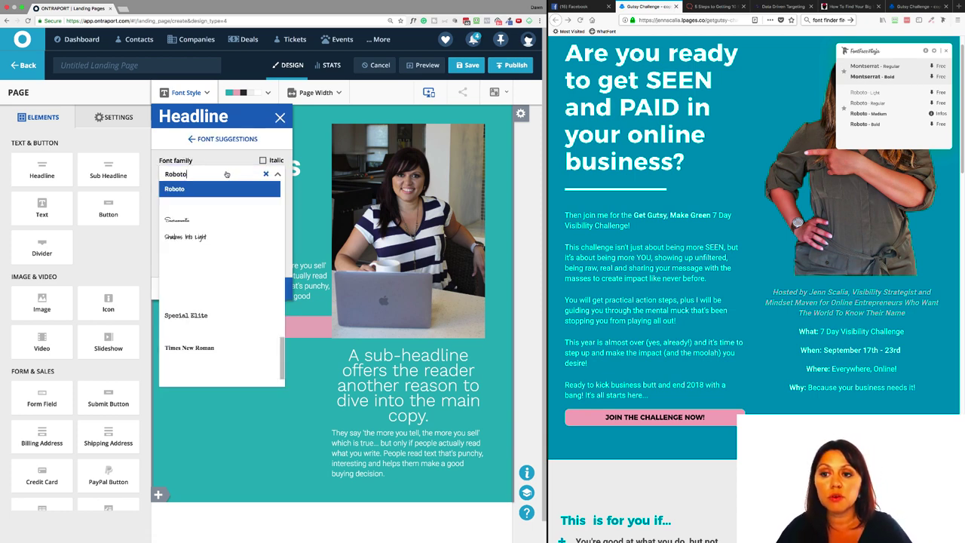
pyautogui.write('mont')
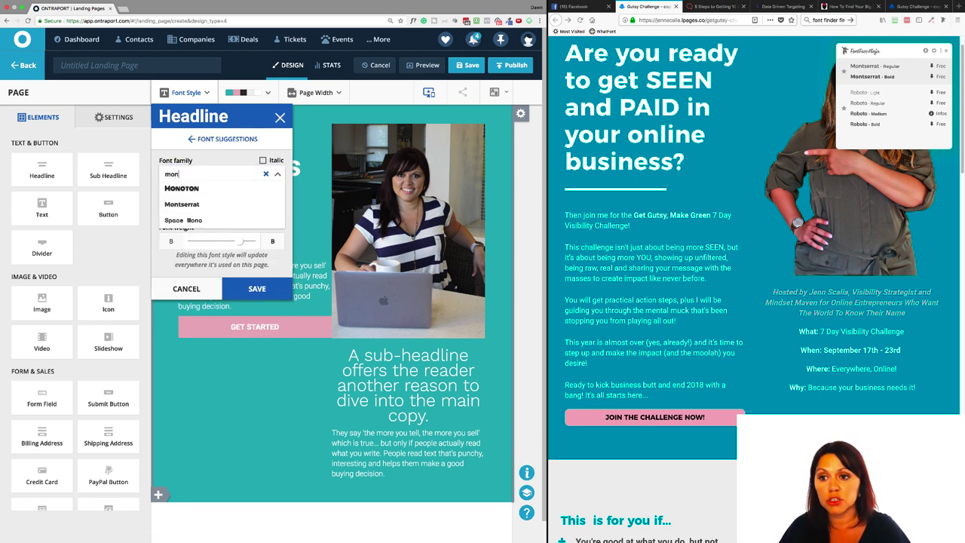
pyautogui.click(215, 188)
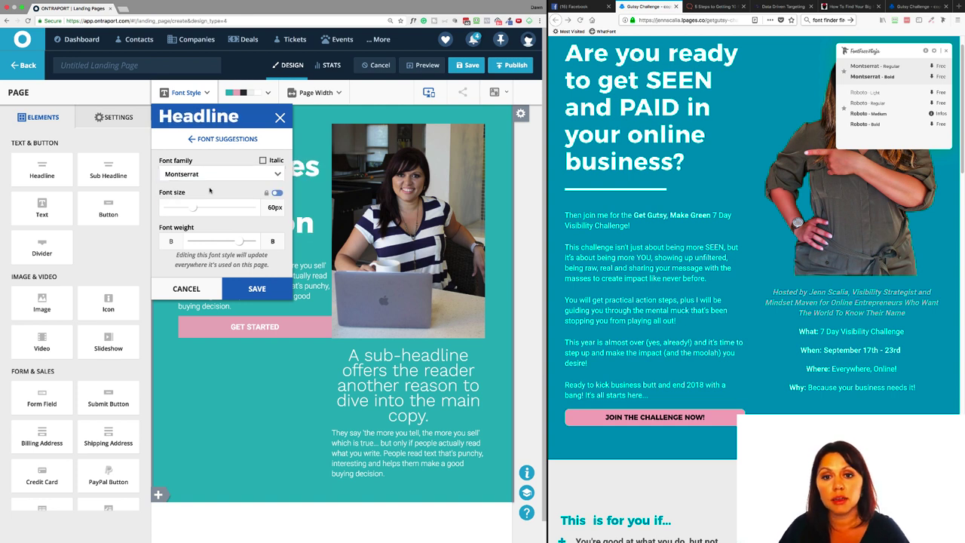
pyautogui.doubleClick(272, 207)
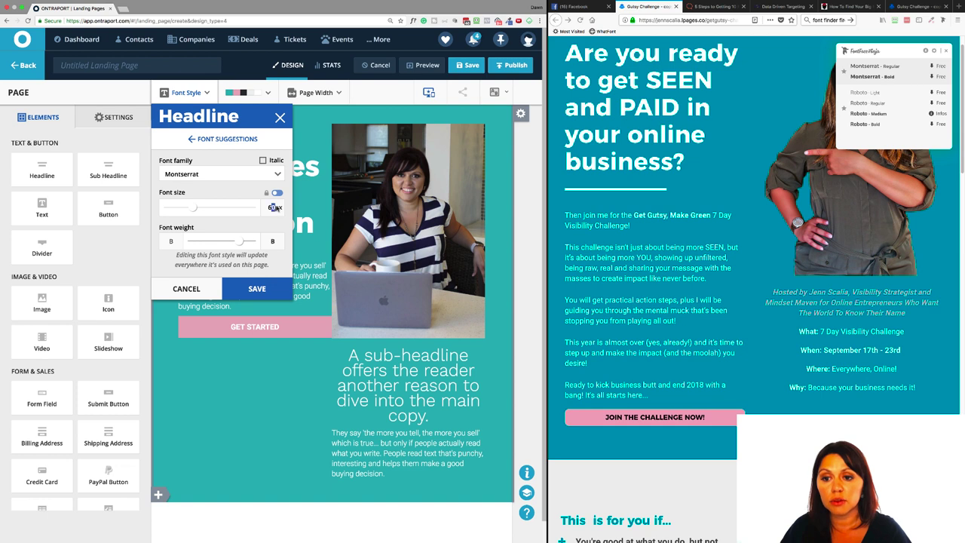
pyautogui.write('64')
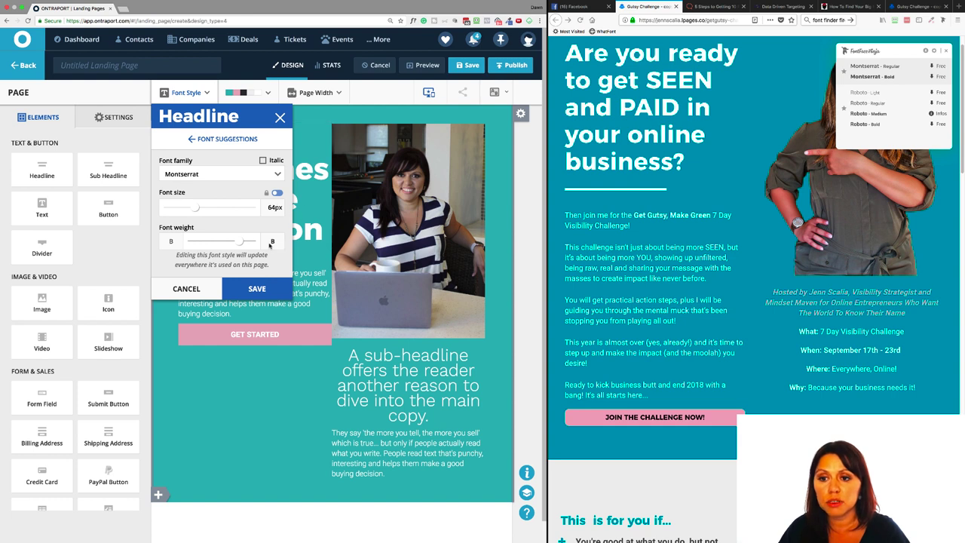
pyautogui.click(253, 291)
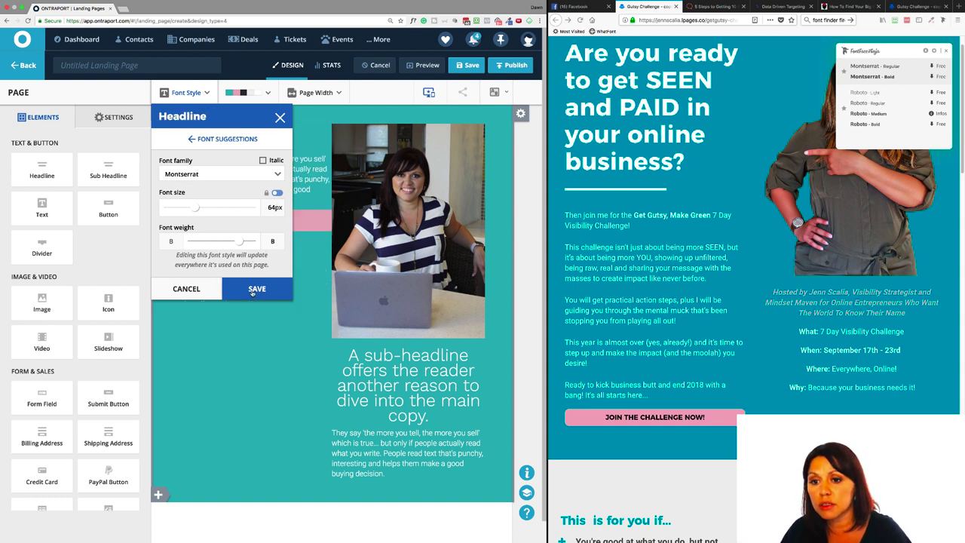
# Step: Unlock the Headline style's line height, adjust it, lock it to the font size again and save the style
pyautogui.click(276, 194)
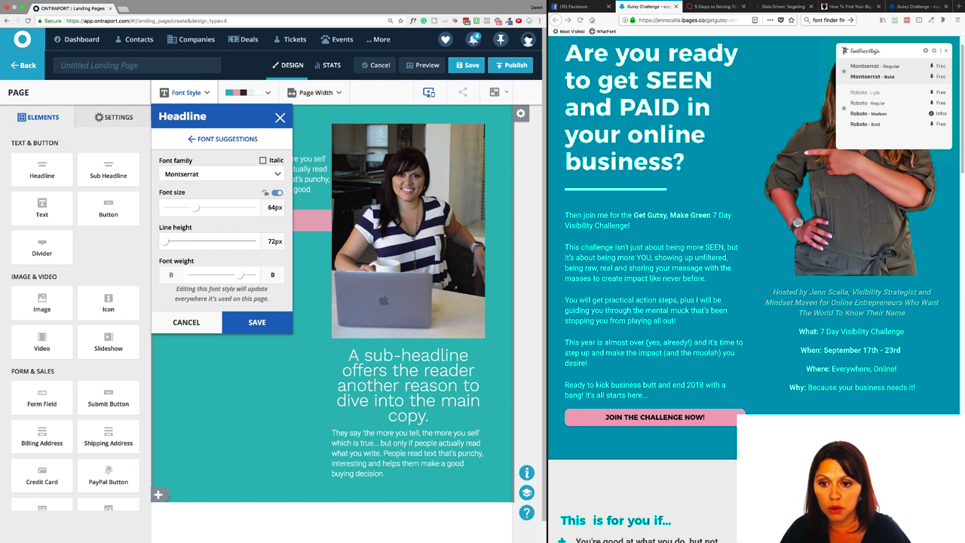
pyautogui.moveTo(165, 242); pyautogui.dragTo(200, 242)
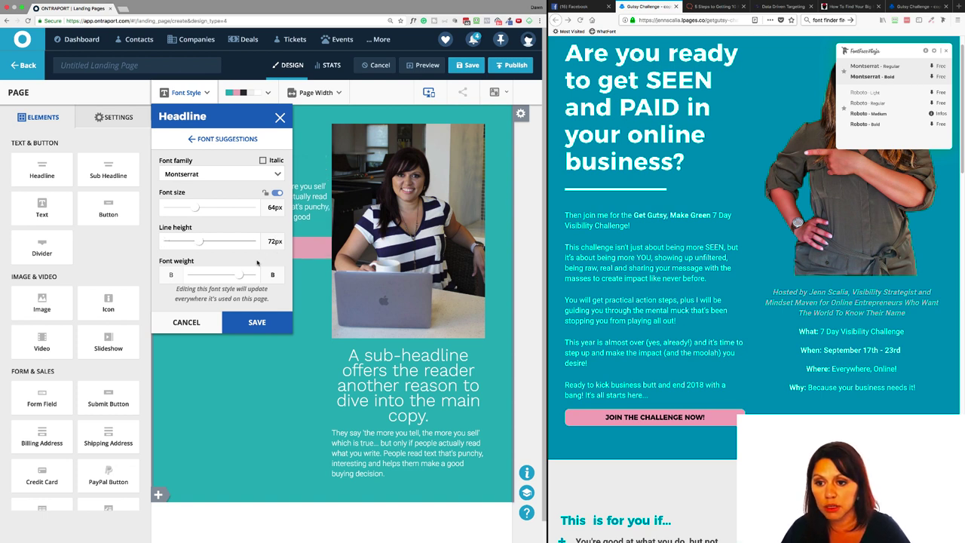
pyautogui.click(265, 242)
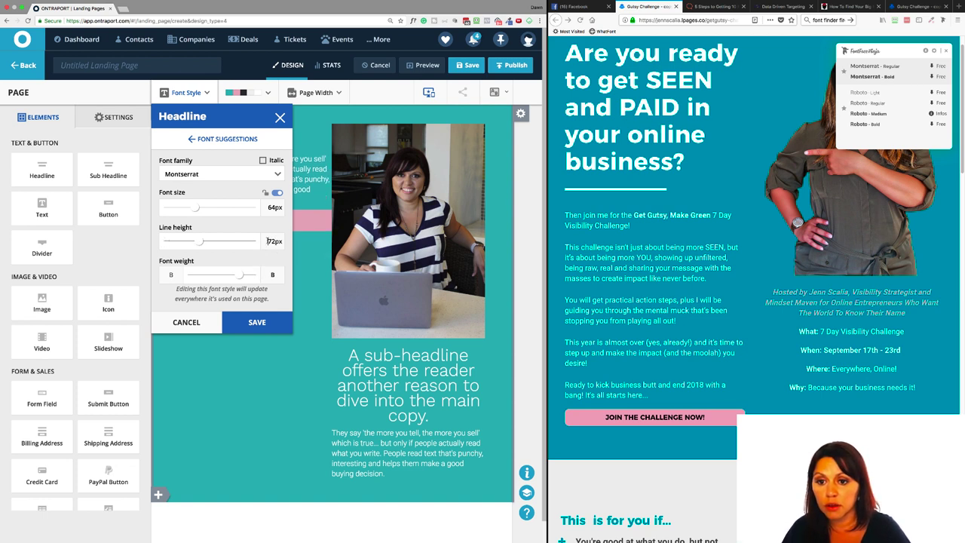
pyautogui.click(277, 194)
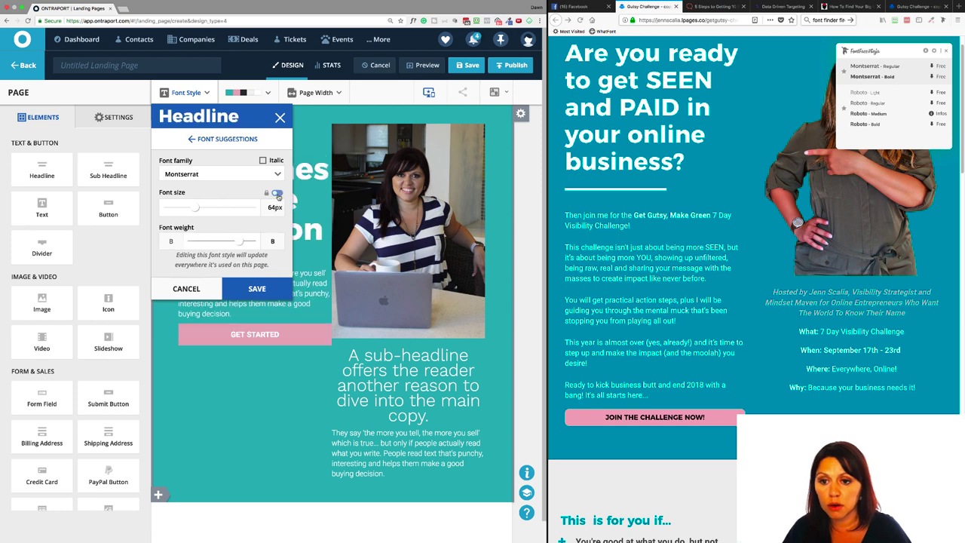
pyautogui.click(257, 289)
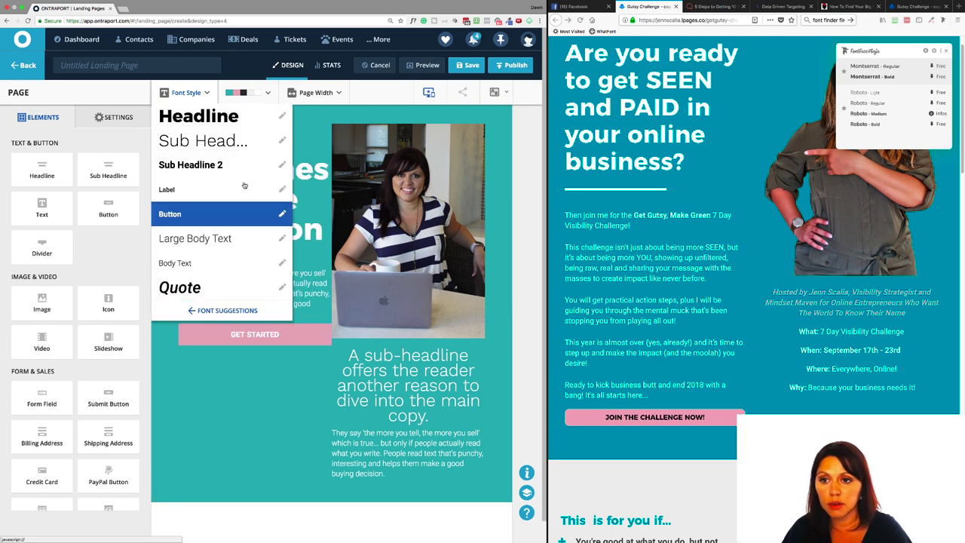
pyautogui.click(206, 92)
pyautogui.moveTo(257, 183)
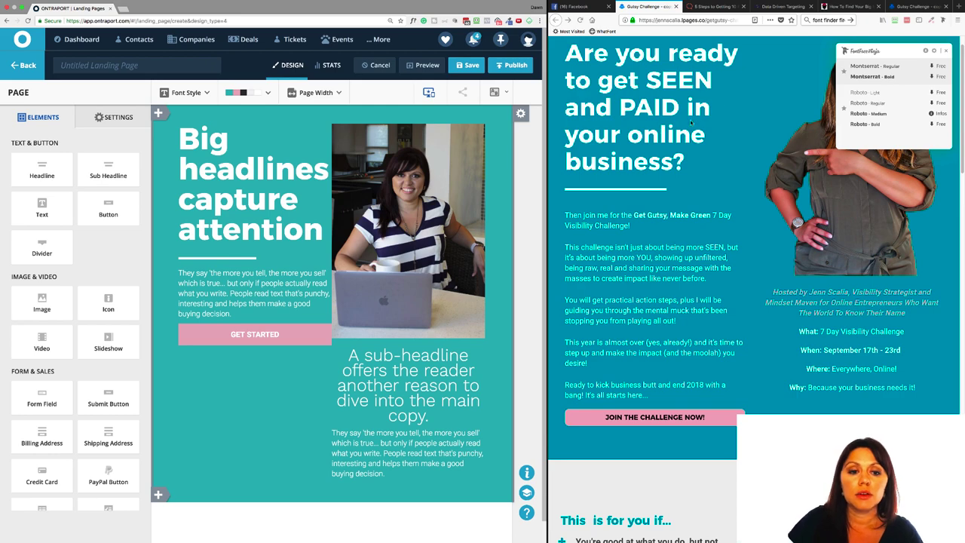
# Step: Look through the challenge page's sections and inspect the font, size and line height of its opening paragraph
pyautogui.scroll(-5, 672, 411)
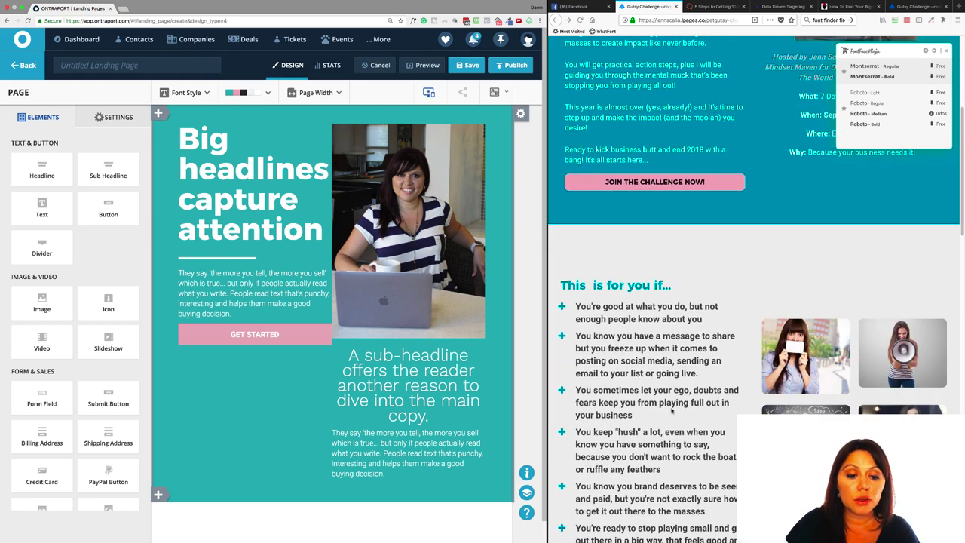
pyautogui.scroll(-10, 672, 411)
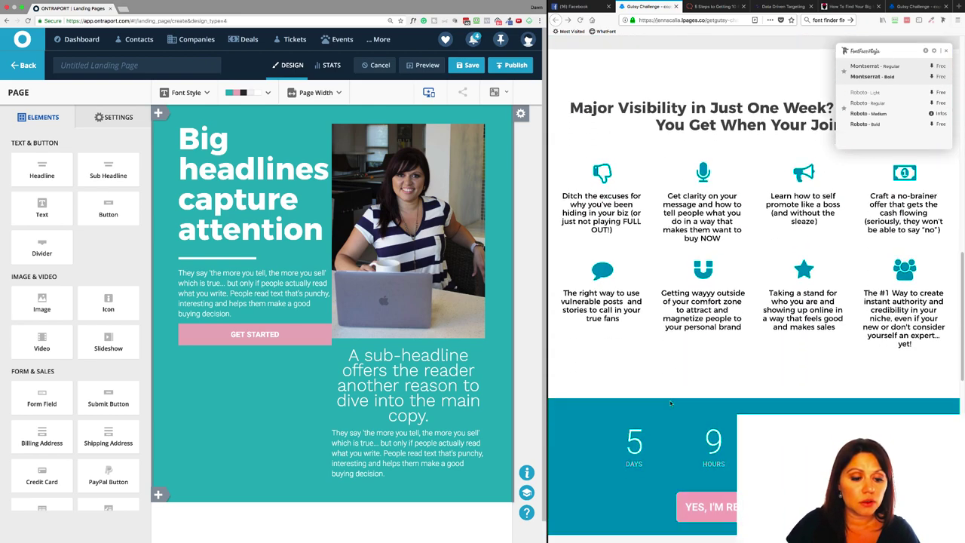
pyautogui.scroll(-10, 670, 403)
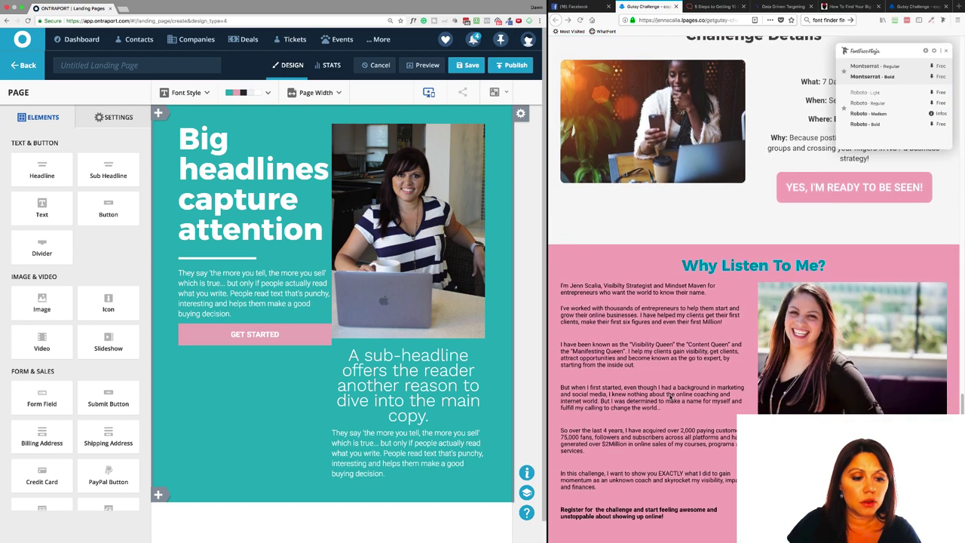
pyautogui.scroll(-2, 671, 398)
pyautogui.scroll(20, 712, 220)
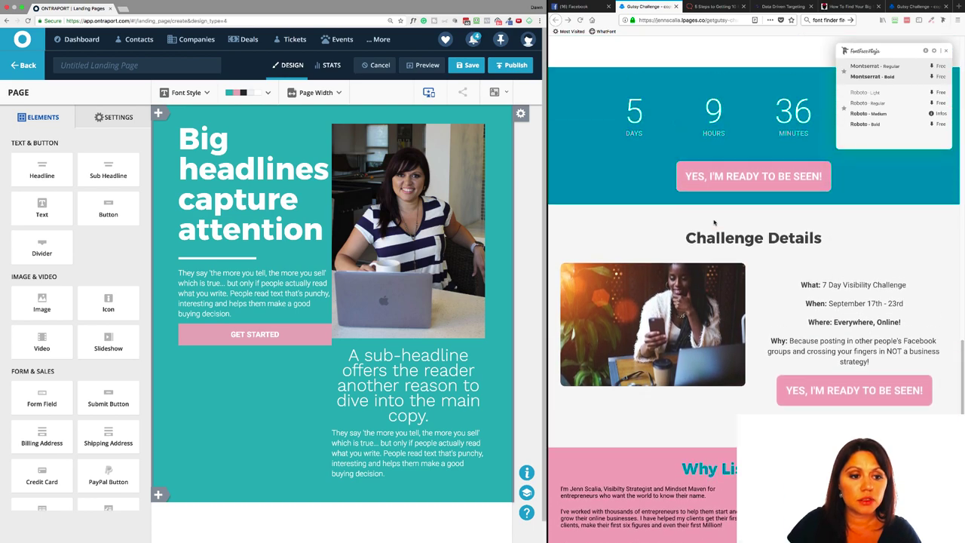
pyautogui.scroll(10, 713, 222)
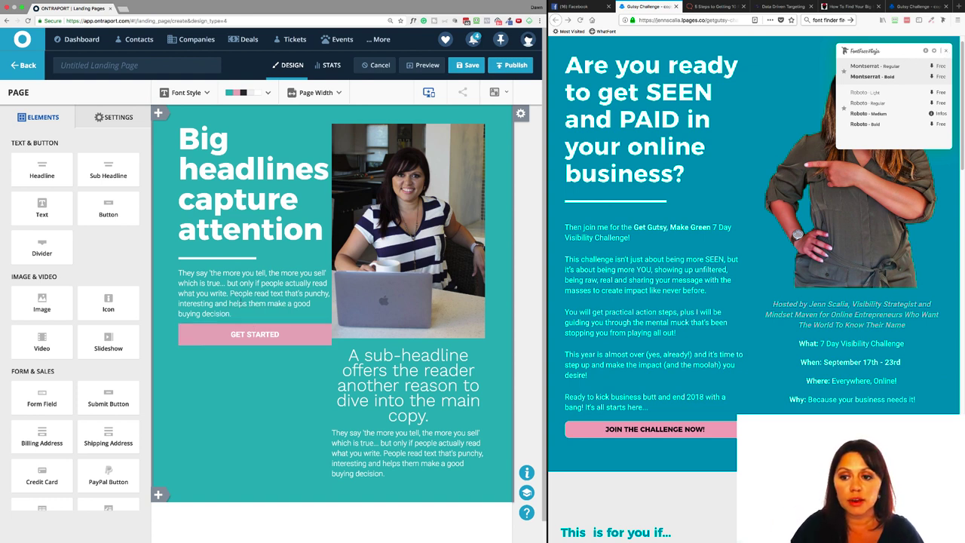
pyautogui.moveTo(264, 298)
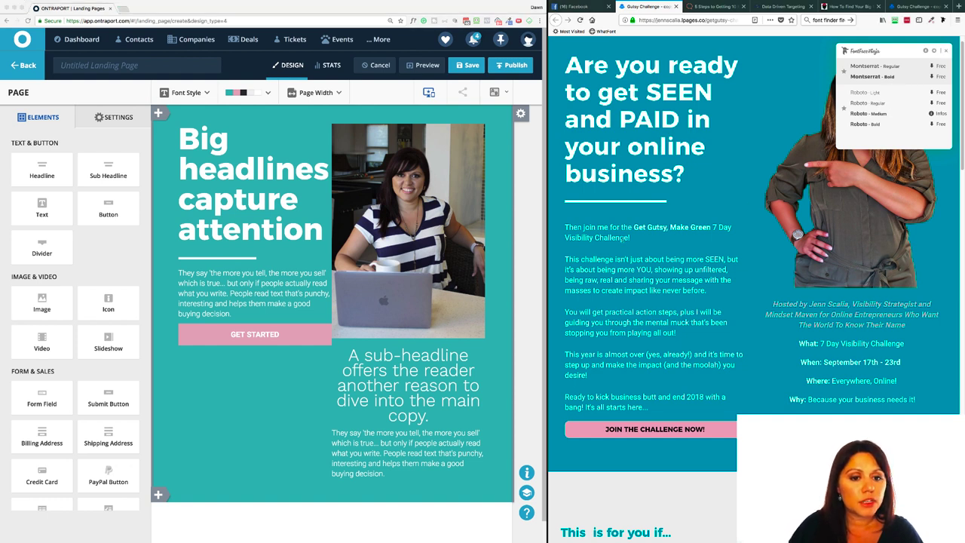
pyautogui.moveTo(623, 237)
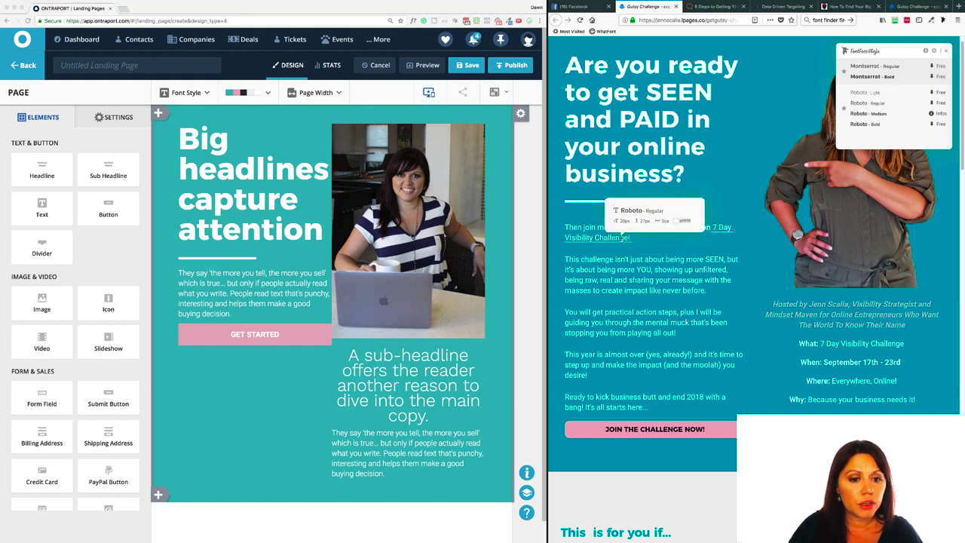
# Step: Set the Body Text font style to 20 px with a 27 px line height and save it
pyautogui.click(206, 93)
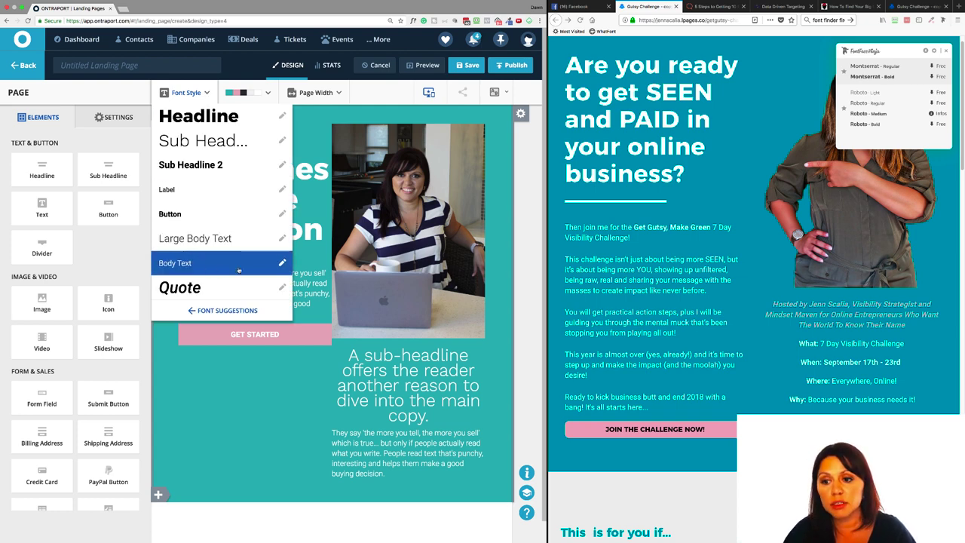
pyautogui.click(282, 263)
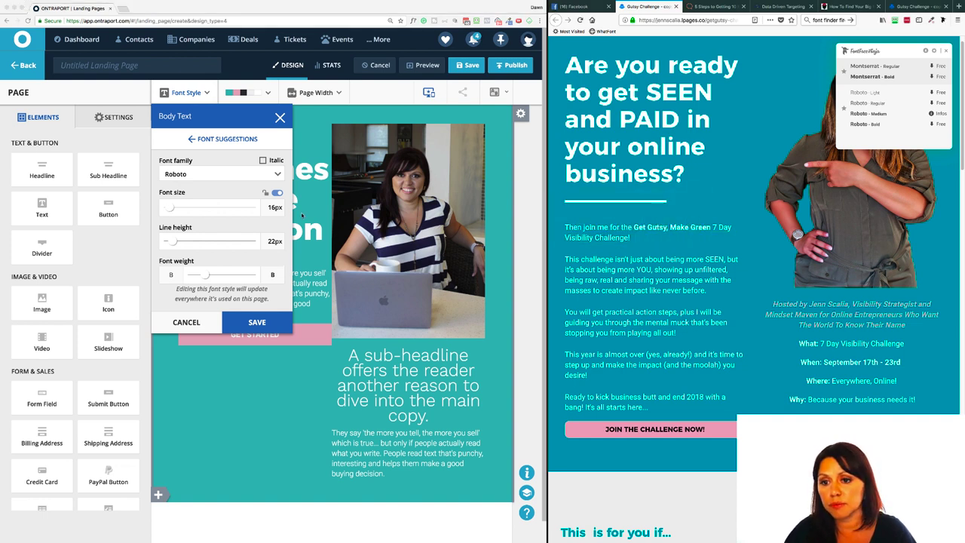
pyautogui.doubleClick(272, 207)
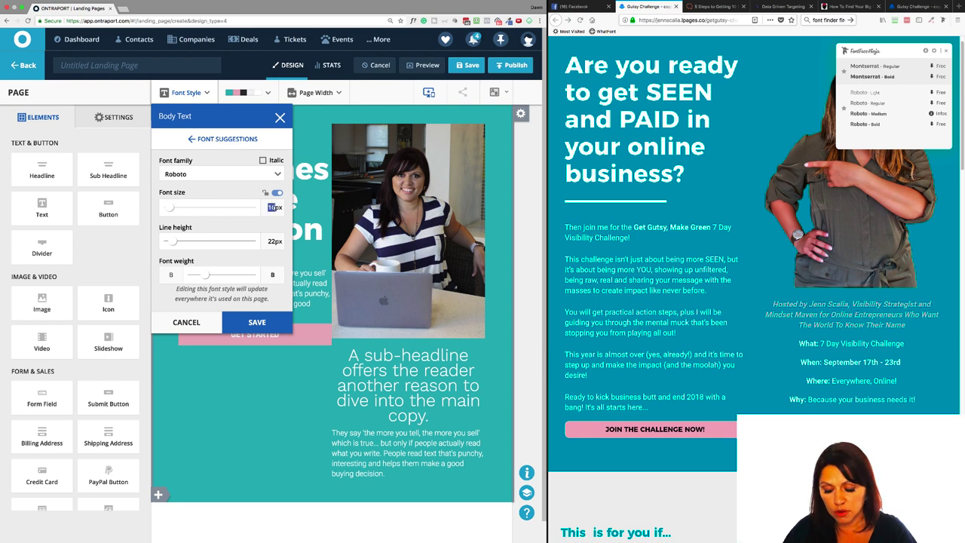
pyautogui.write('20')
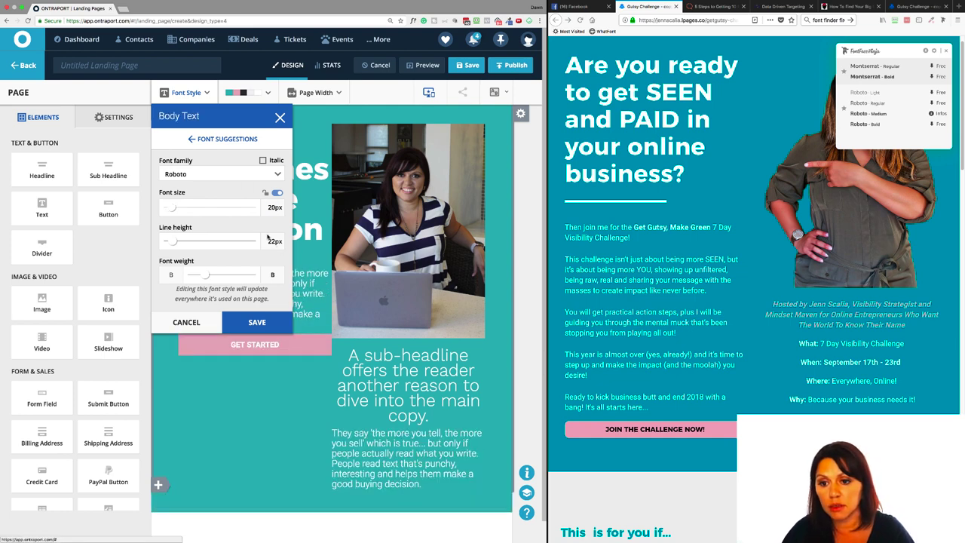
pyautogui.doubleClick(272, 241)
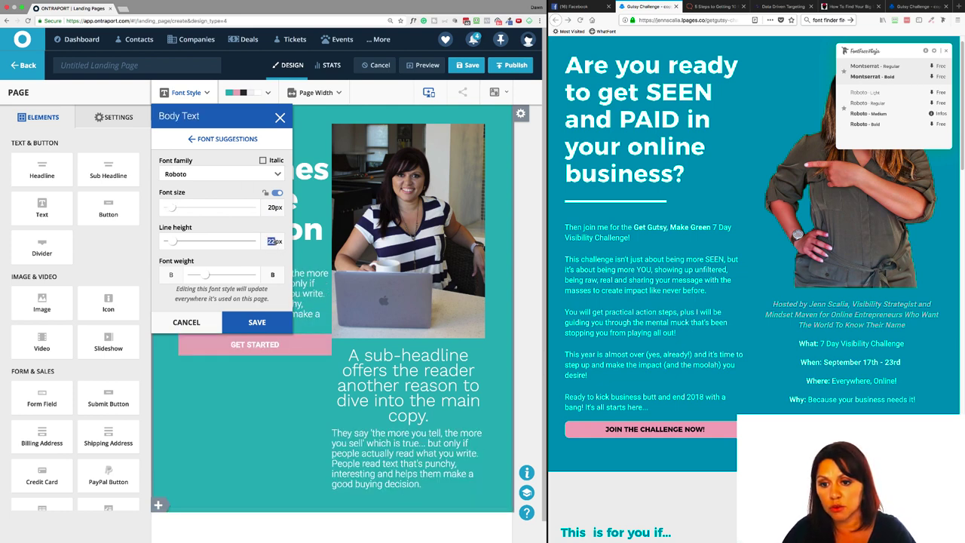
pyautogui.click(273, 241)
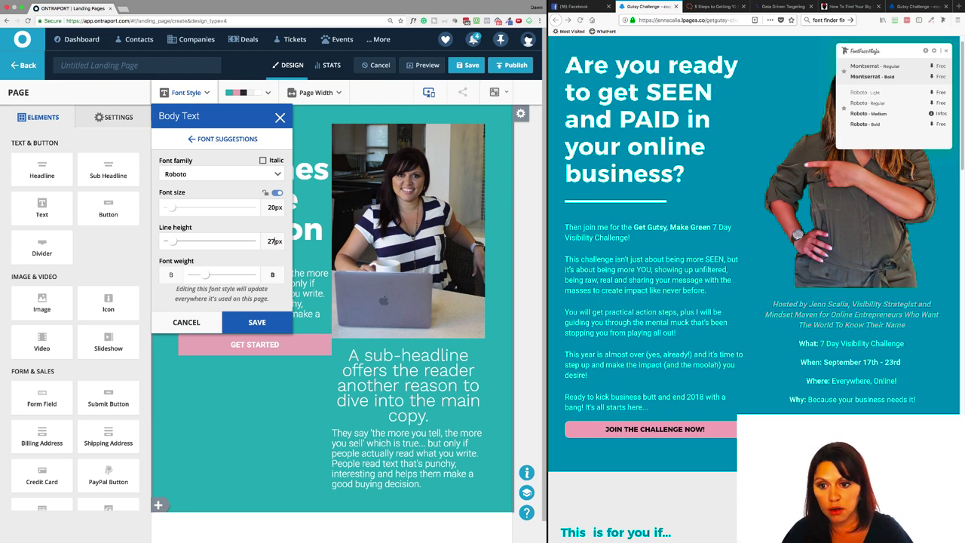
pyautogui.click(261, 323)
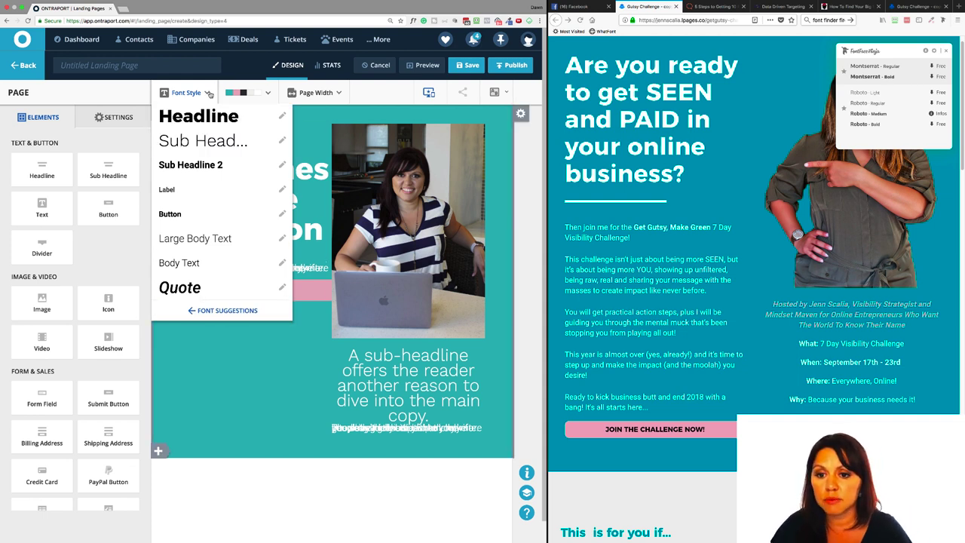
# Step: Set the Body Text font style's line height to 27 px and save the style
pyautogui.click(208, 93)
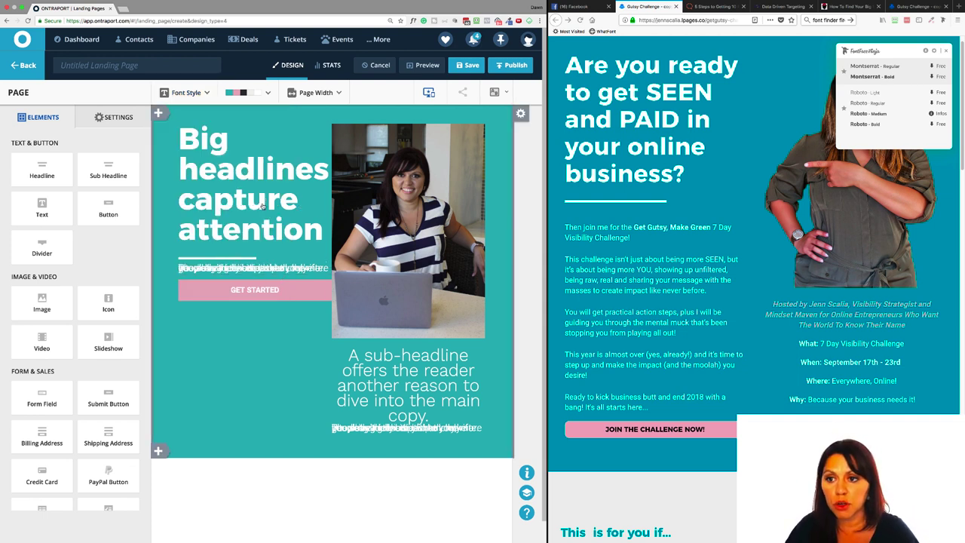
pyautogui.click(207, 93)
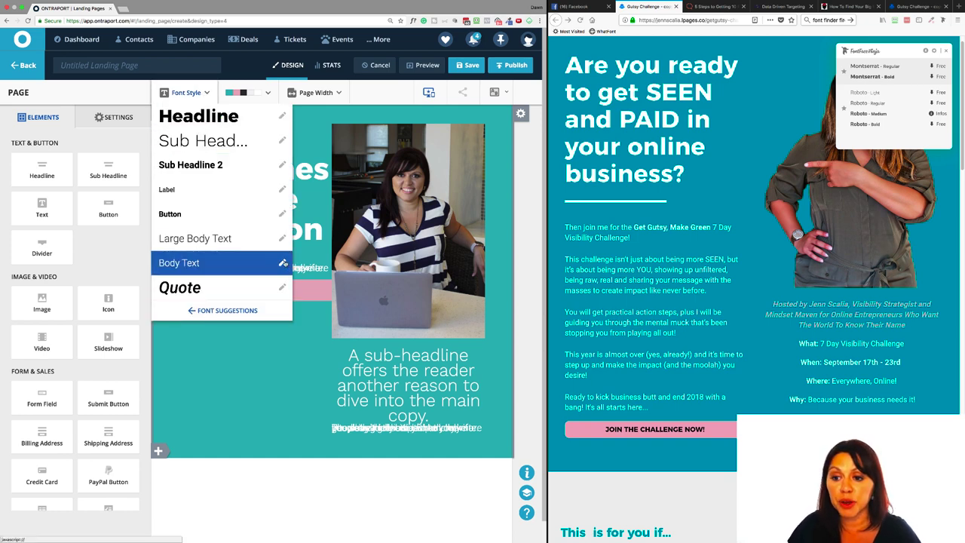
pyautogui.click(283, 263)
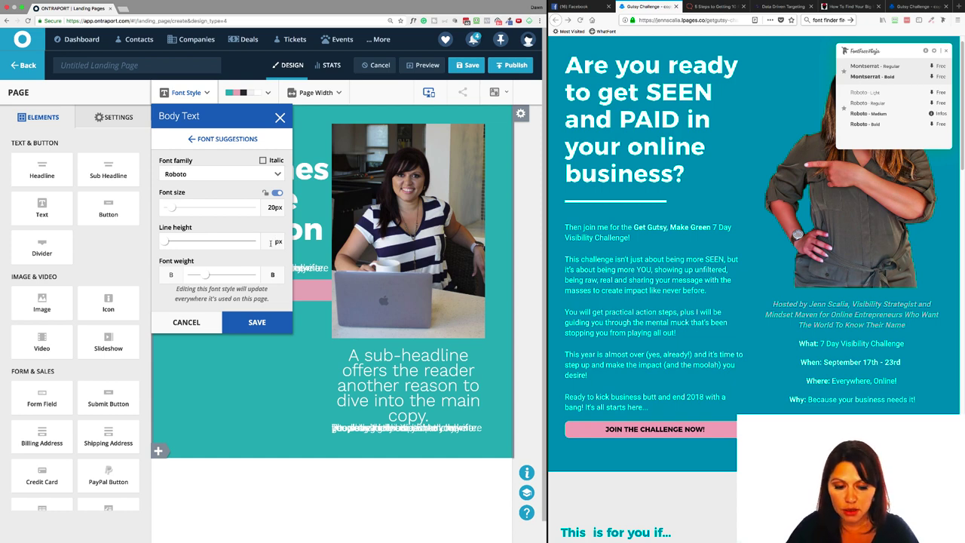
pyautogui.write('27')
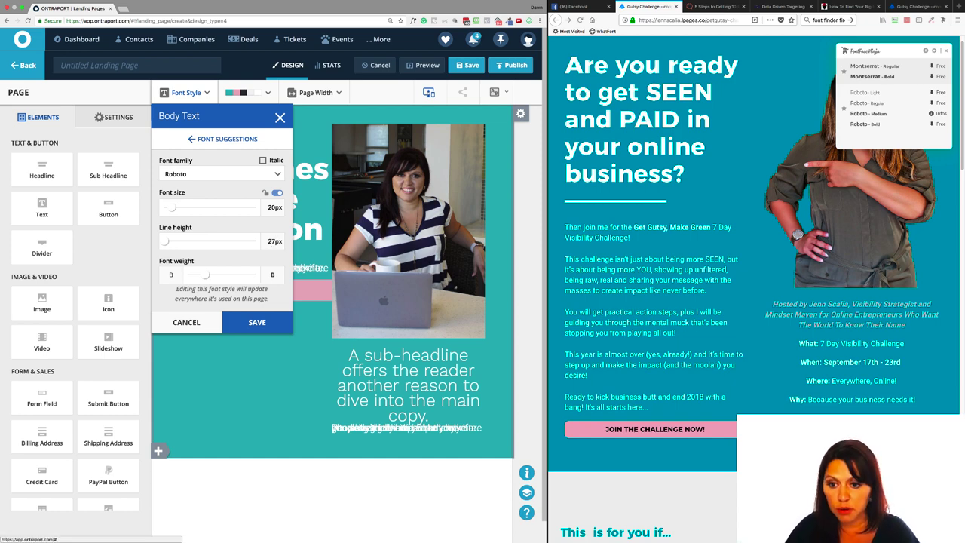
pyautogui.click(268, 324)
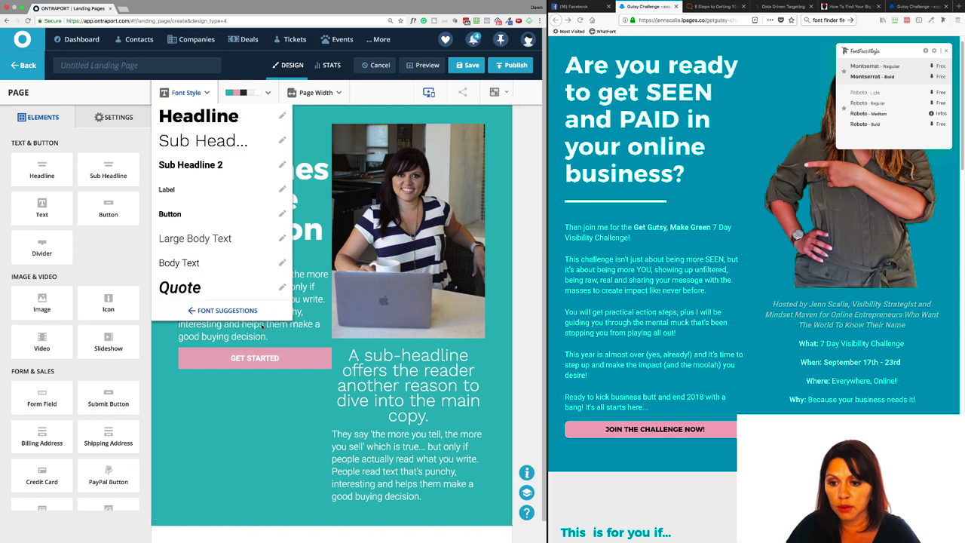
pyautogui.click(210, 94)
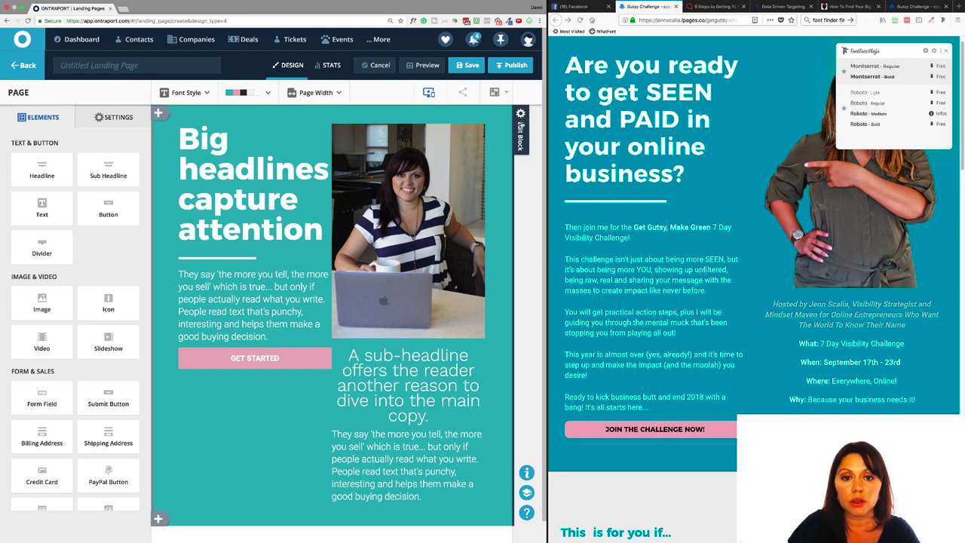
# Step: Unlock the photo column's left and right padding and try to set its left padding to 10 px
pyautogui.click(521, 124)
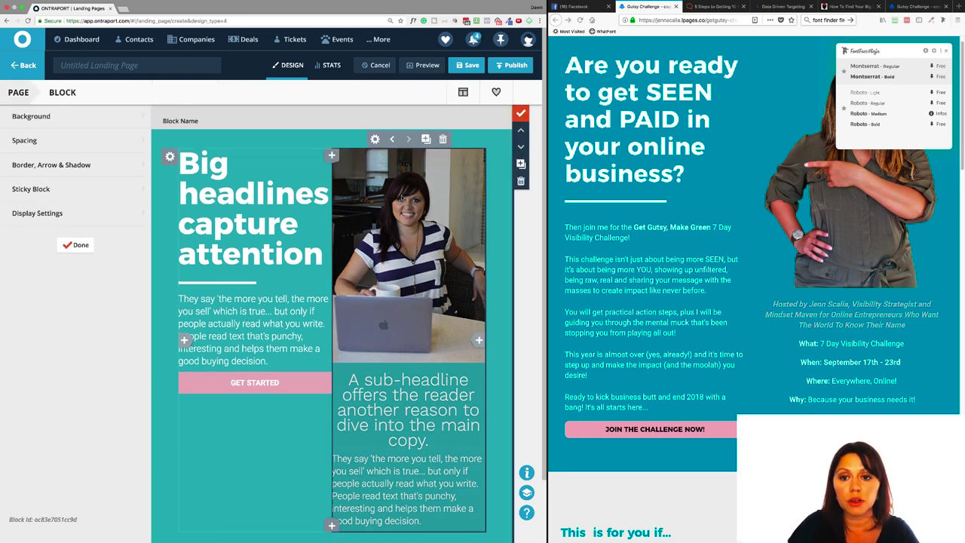
pyautogui.click(374, 139)
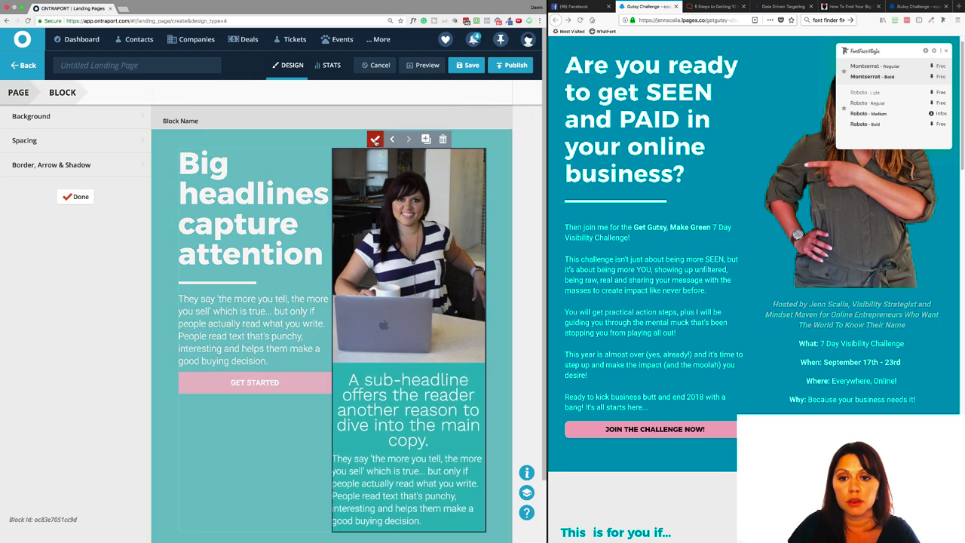
pyautogui.click(59, 141)
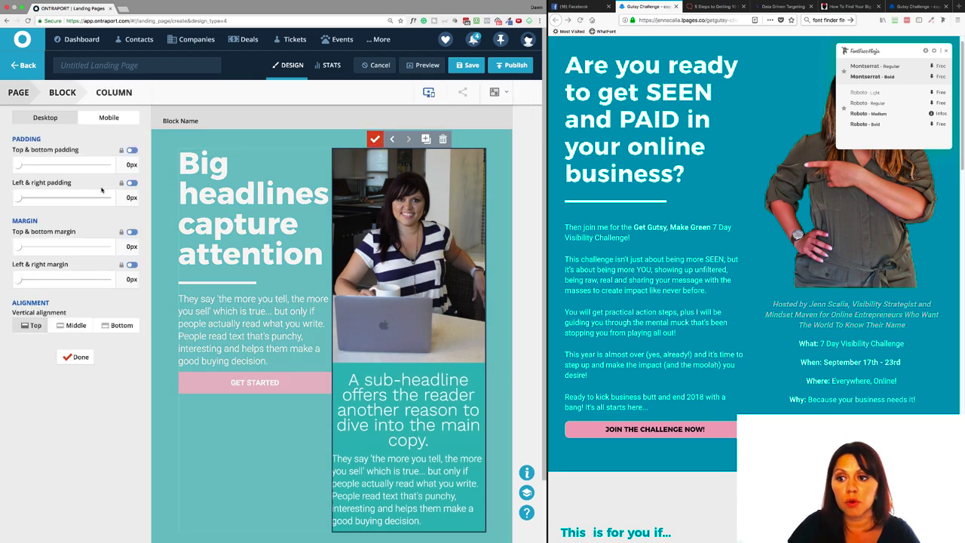
pyautogui.click(133, 183)
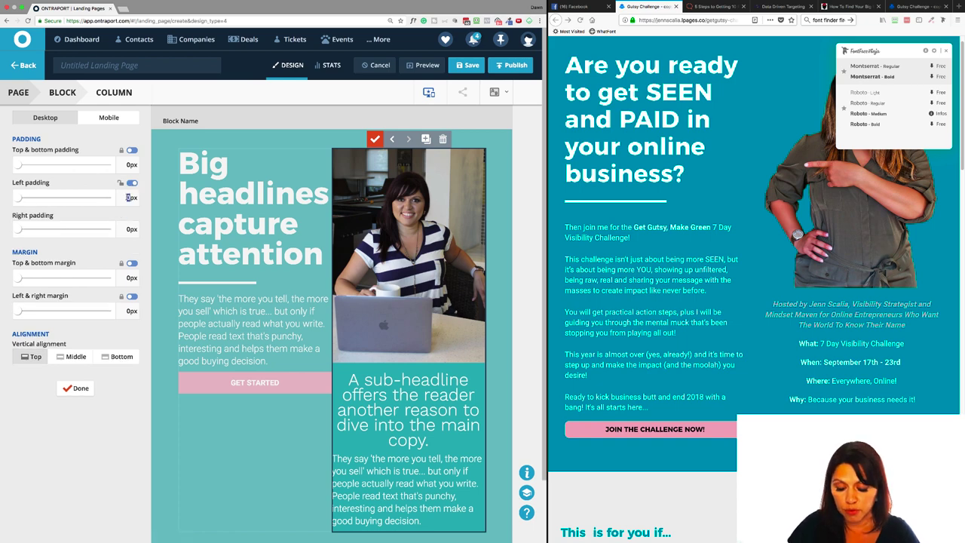
pyautogui.write('5')
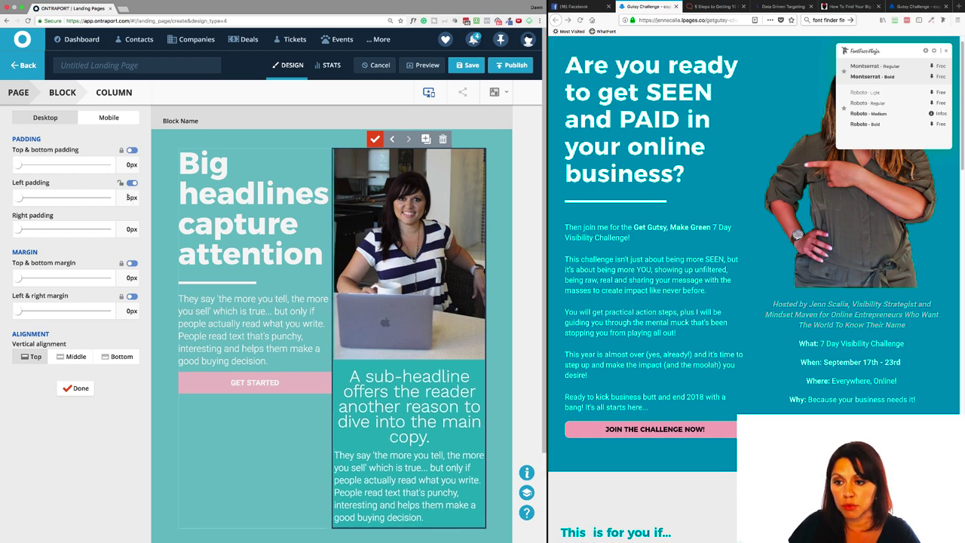
pyautogui.click(126, 197)
pyautogui.write('10')
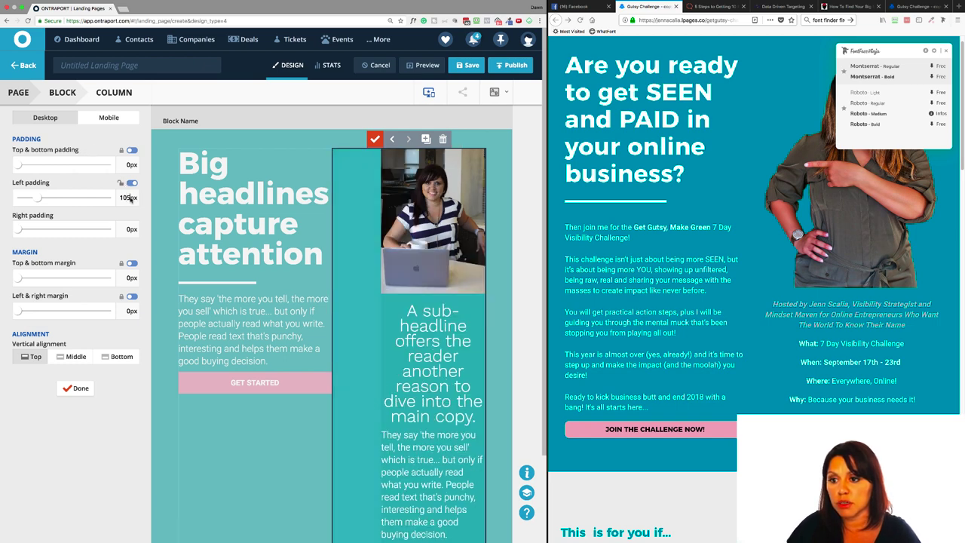
pyautogui.press('Delete')
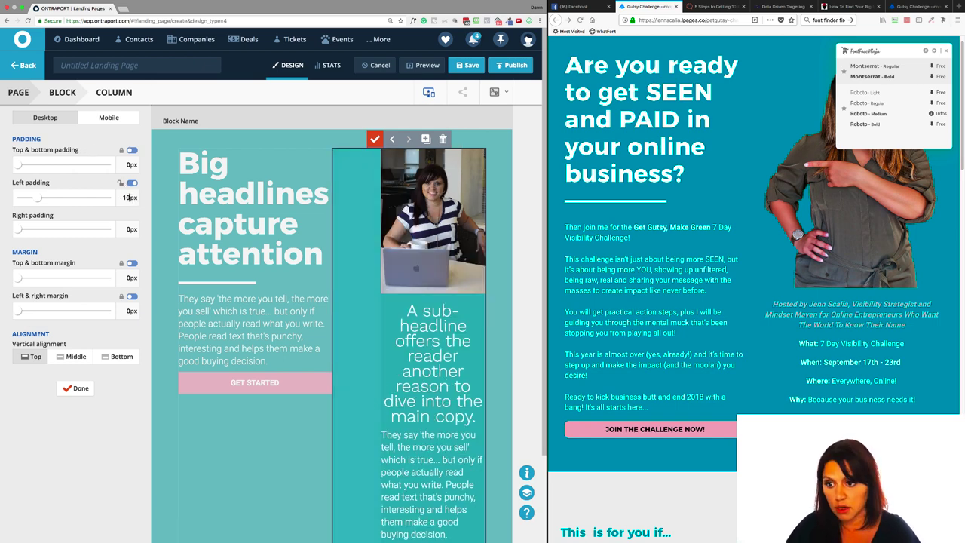
pyautogui.click(77, 388)
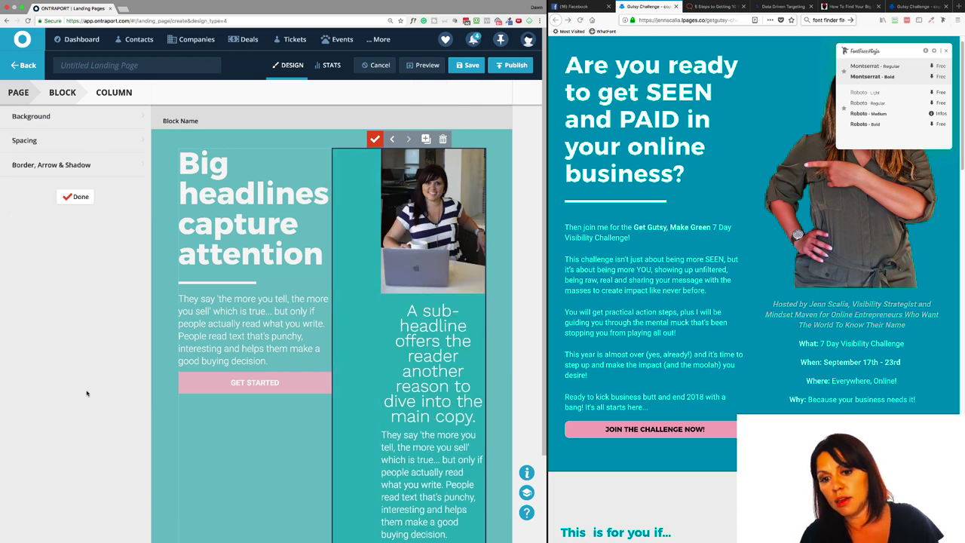
pyautogui.click(80, 197)
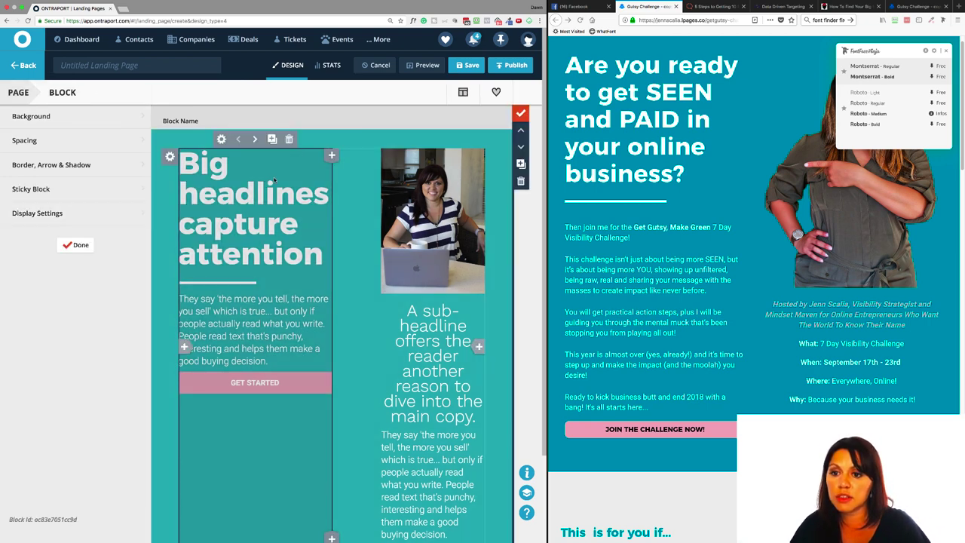
# Step: Unlock the headline column's left and right padding and set its right padding to 10 px
pyautogui.click(221, 138)
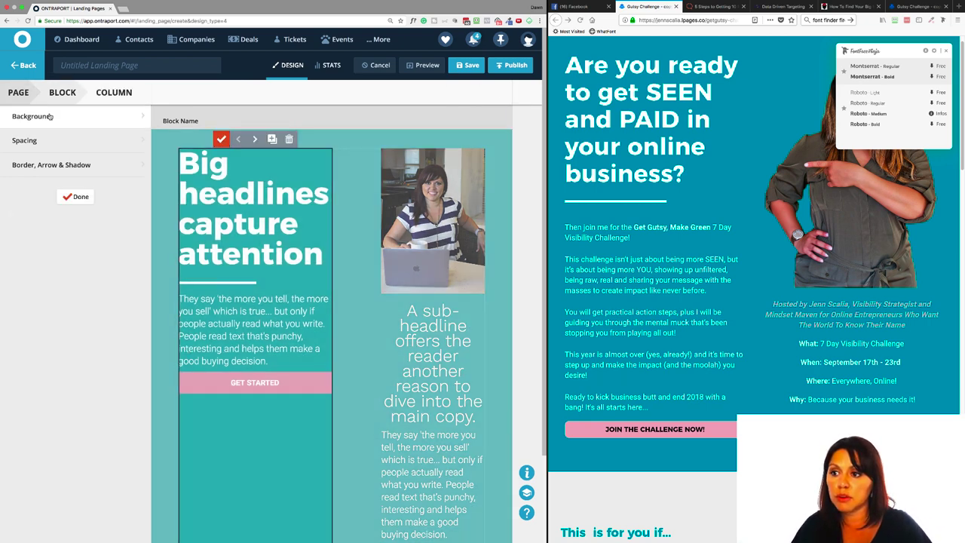
pyautogui.click(47, 143)
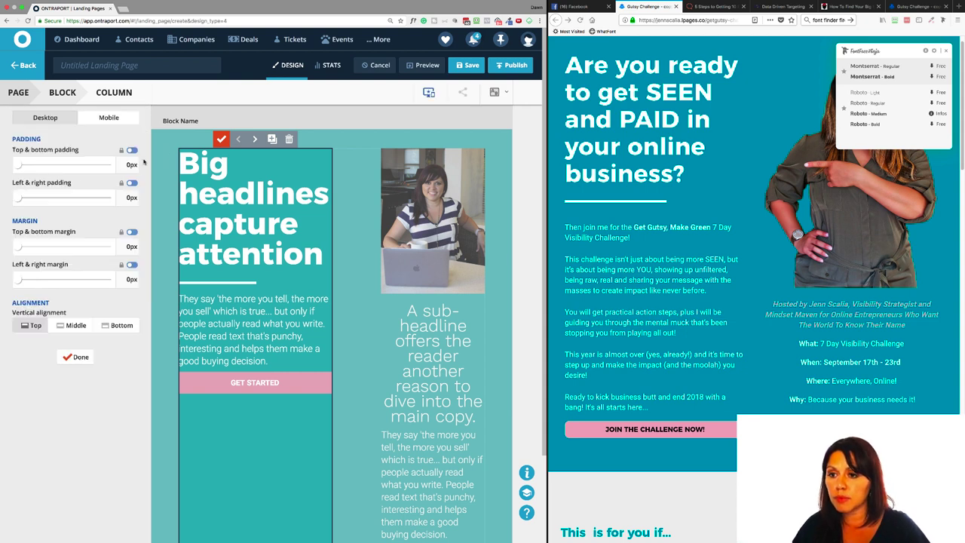
pyautogui.click(132, 233)
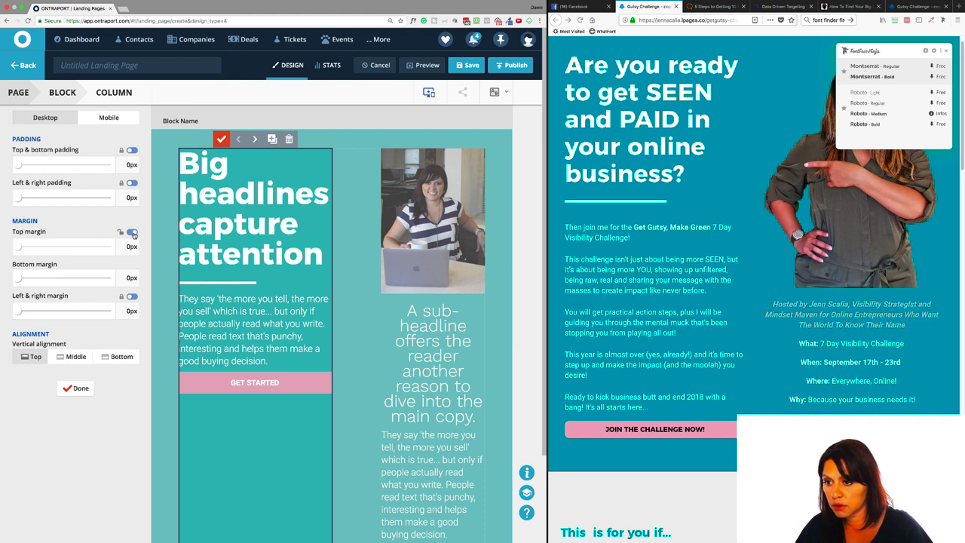
pyautogui.click(133, 234)
pyautogui.click(133, 184)
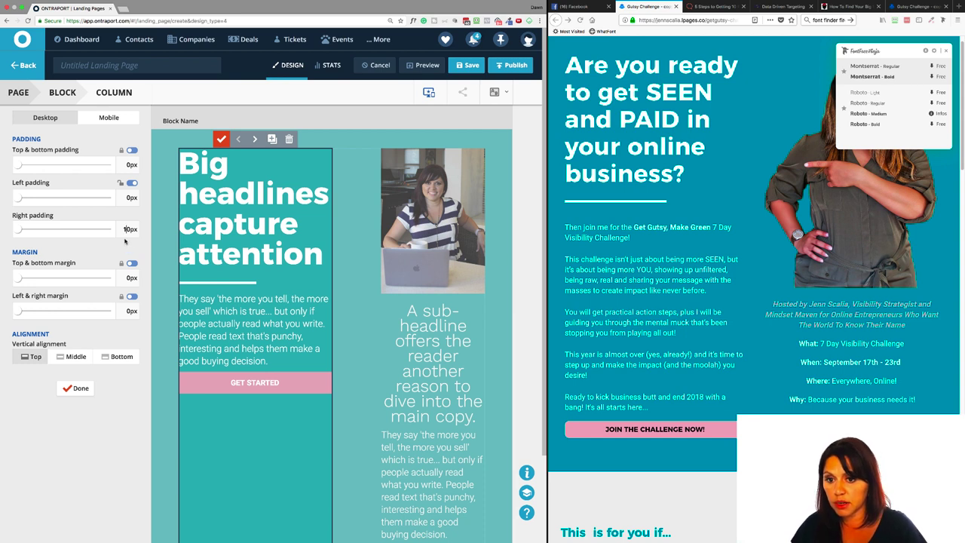
pyautogui.click(73, 388)
pyautogui.click(78, 198)
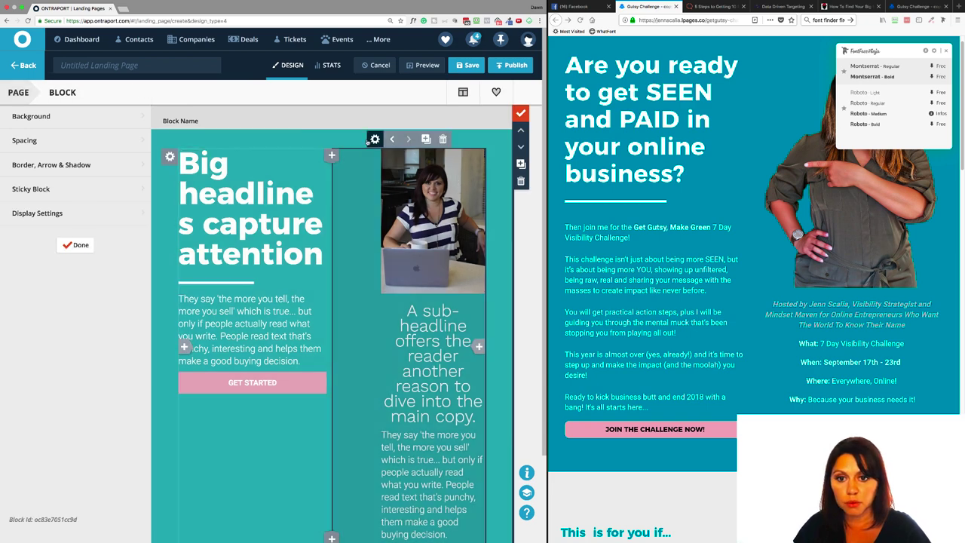
# Step: Correct the photo column's left padding to 10 px and finish editing the column
pyautogui.click(375, 139)
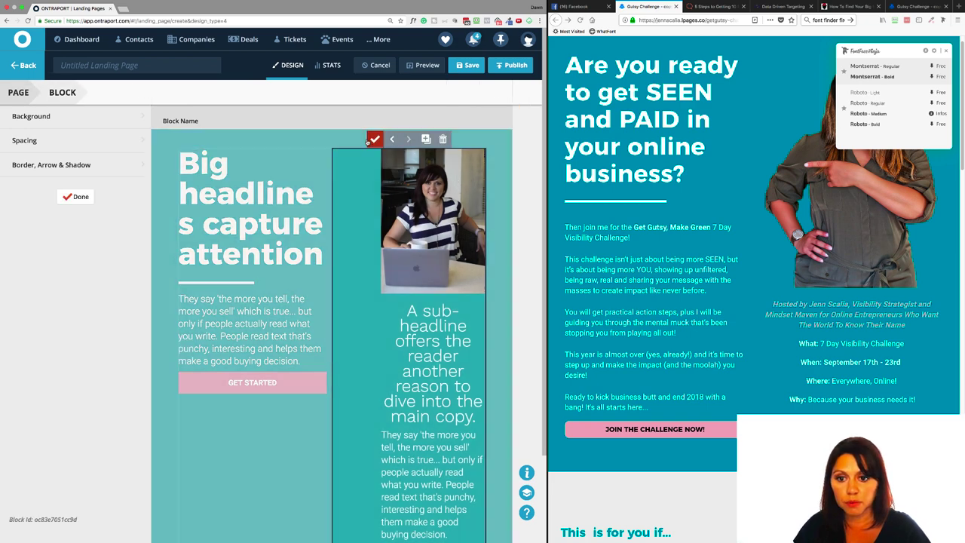
pyautogui.click(80, 141)
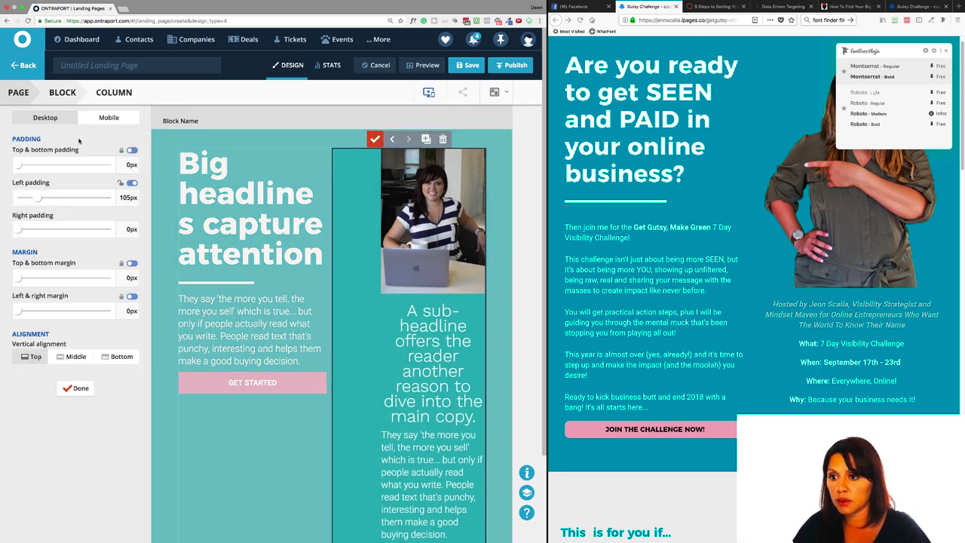
pyautogui.click(128, 197)
pyautogui.press('BackSpace')
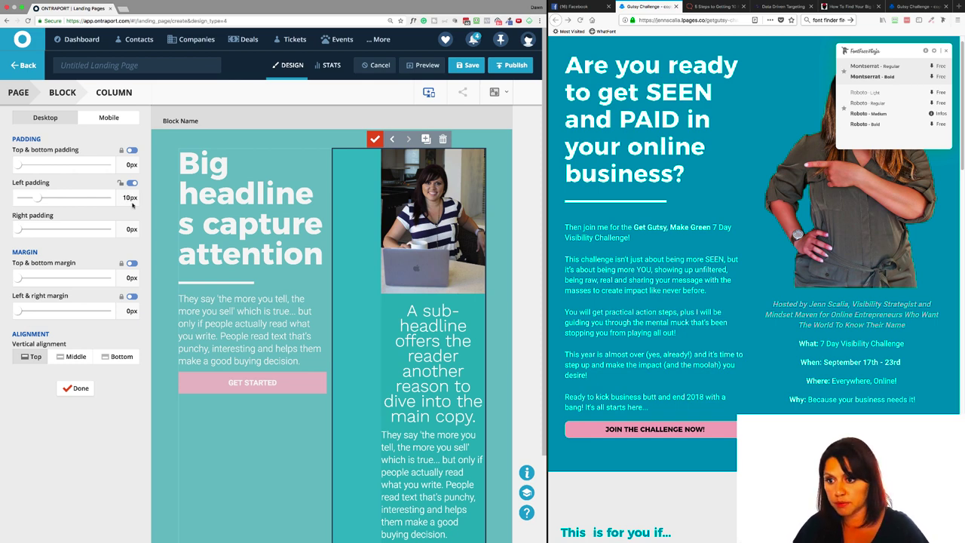
pyautogui.press('Return')
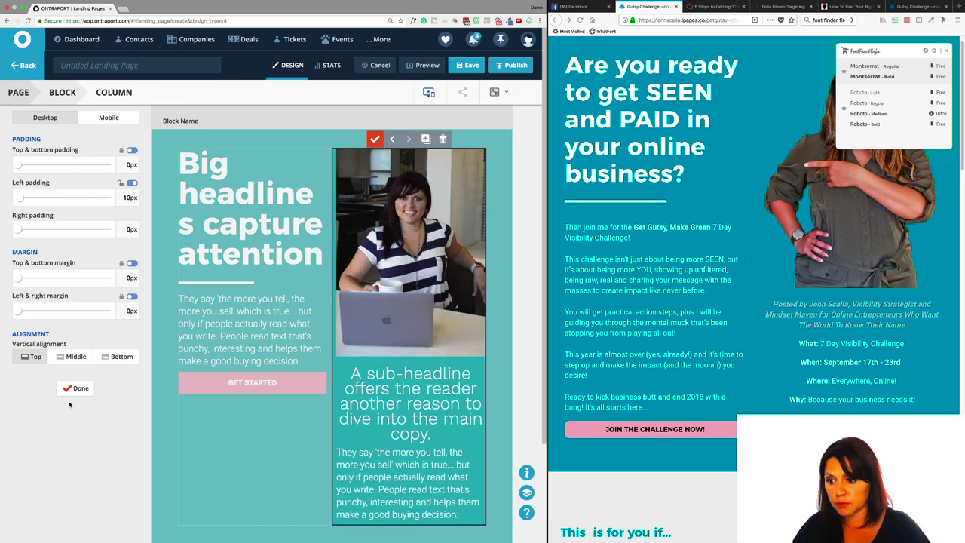
pyautogui.click(77, 388)
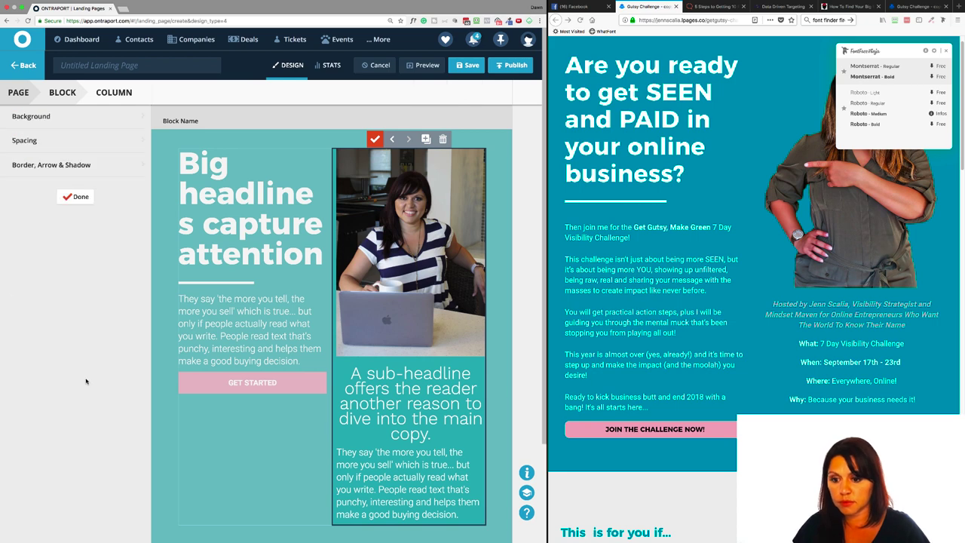
pyautogui.click(78, 197)
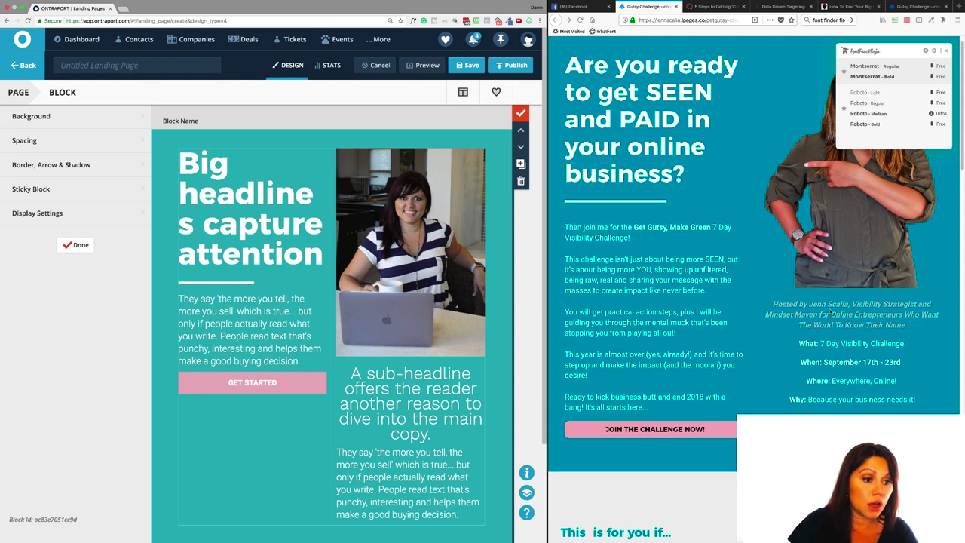
# Step: Delete the sub-headline under the photo and duplicate the body text element in that column
pyautogui.moveTo(830, 310)
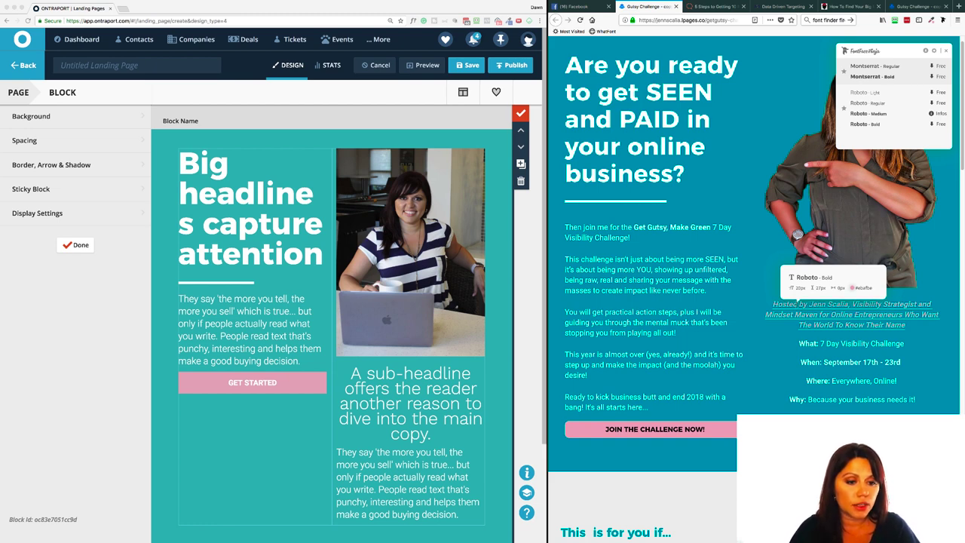
pyautogui.click(411, 398)
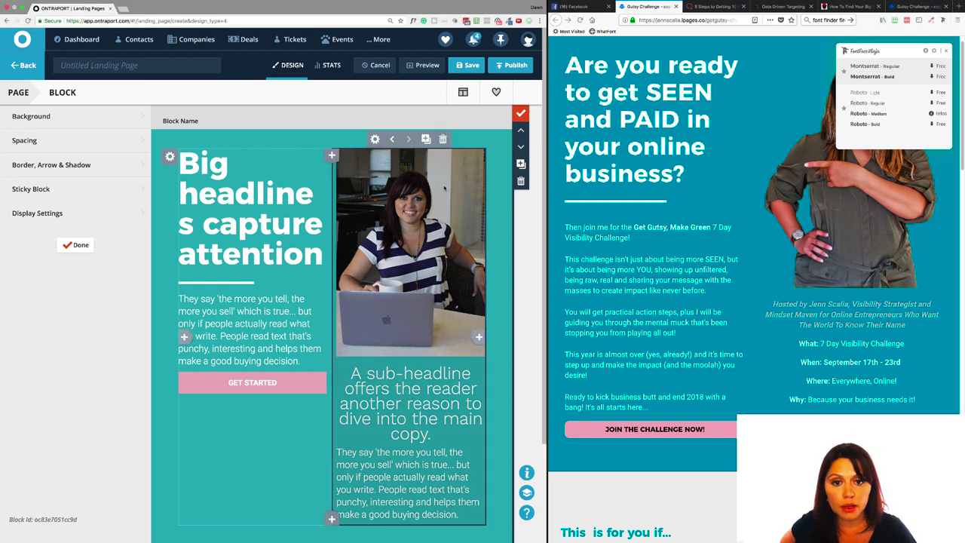
pyautogui.click(520, 114)
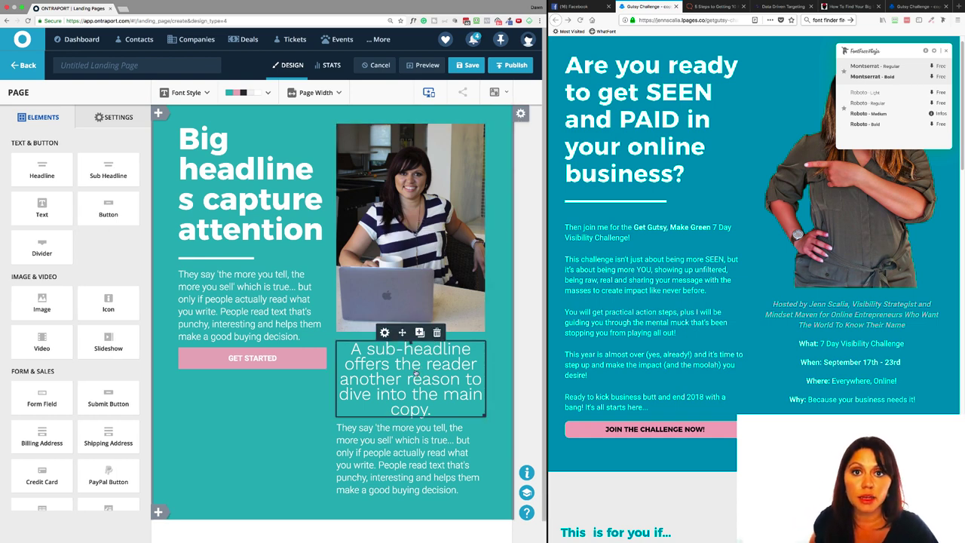
pyautogui.click(436, 333)
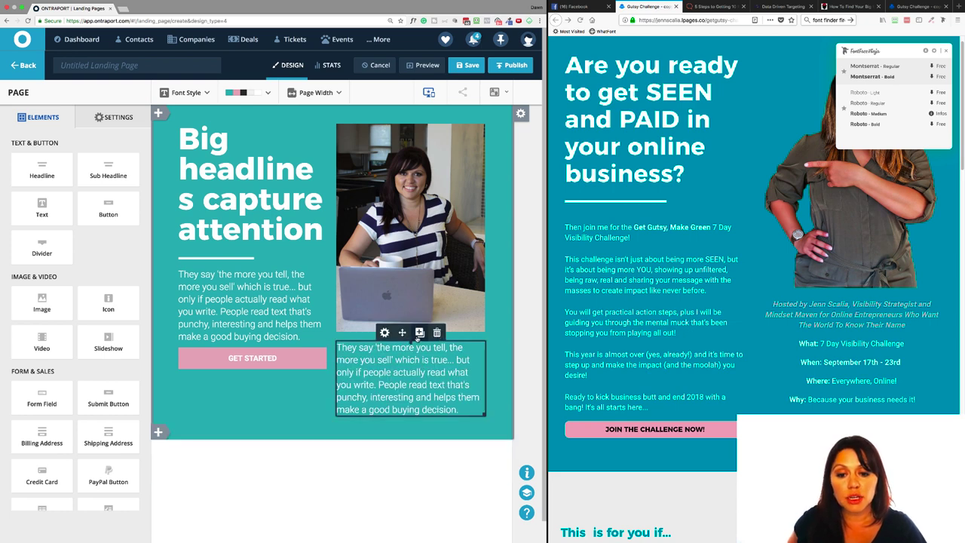
pyautogui.click(419, 334)
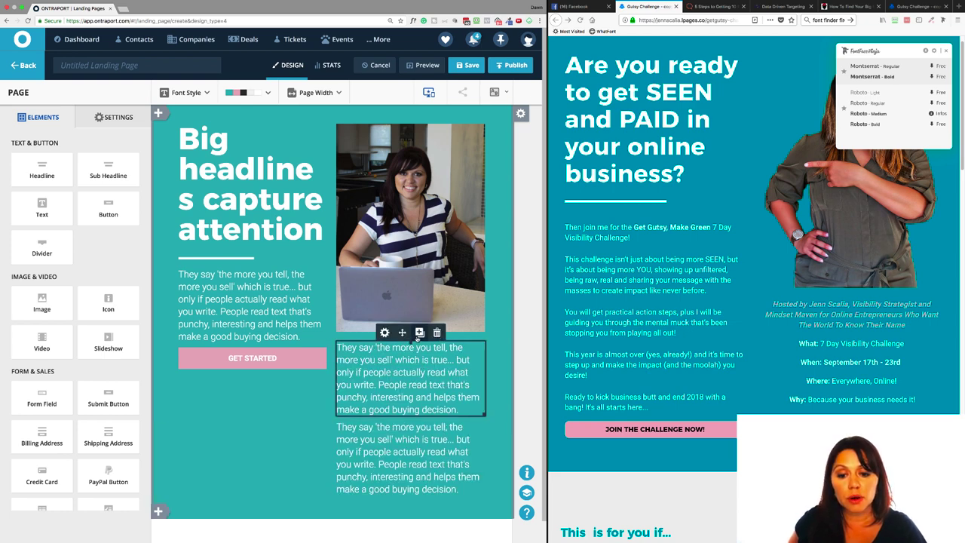
# Step: Shorten the upper paragraph under the photo to "They say 'the more you tell, the more you sell' which is true..."
pyautogui.click(410, 386)
pyautogui.click(408, 379)
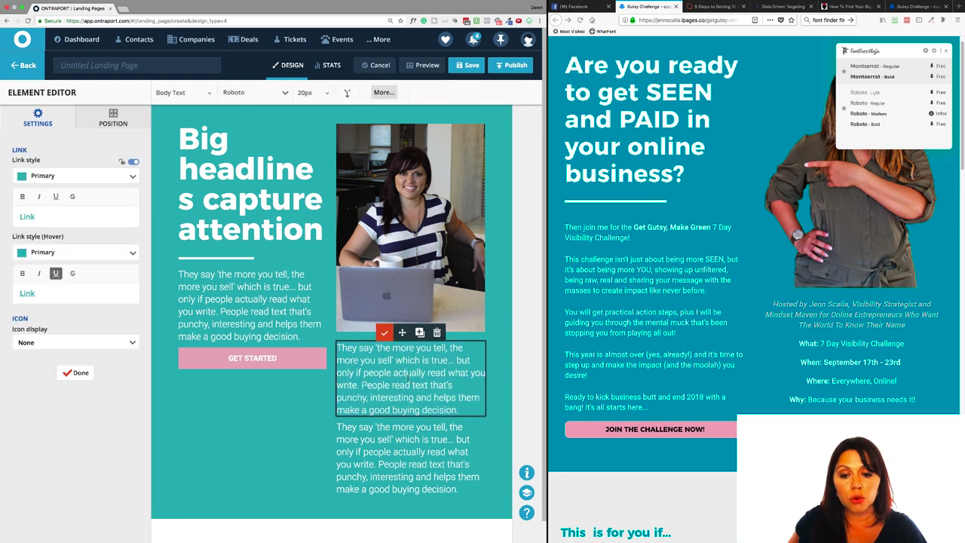
pyautogui.moveTo(457, 360); pyautogui.dragTo(462, 410)
pyautogui.press('BackSpace')
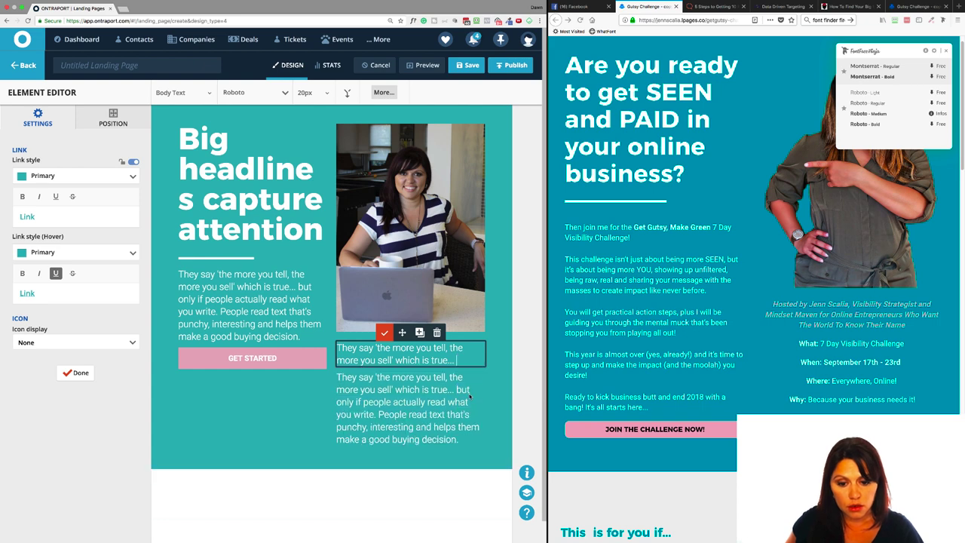
# Step: Format the upper paragraph under the photo in the Complementary colour with bold and italic, and finish editing it
pyautogui.moveTo(463, 359); pyautogui.dragTo(337, 348)
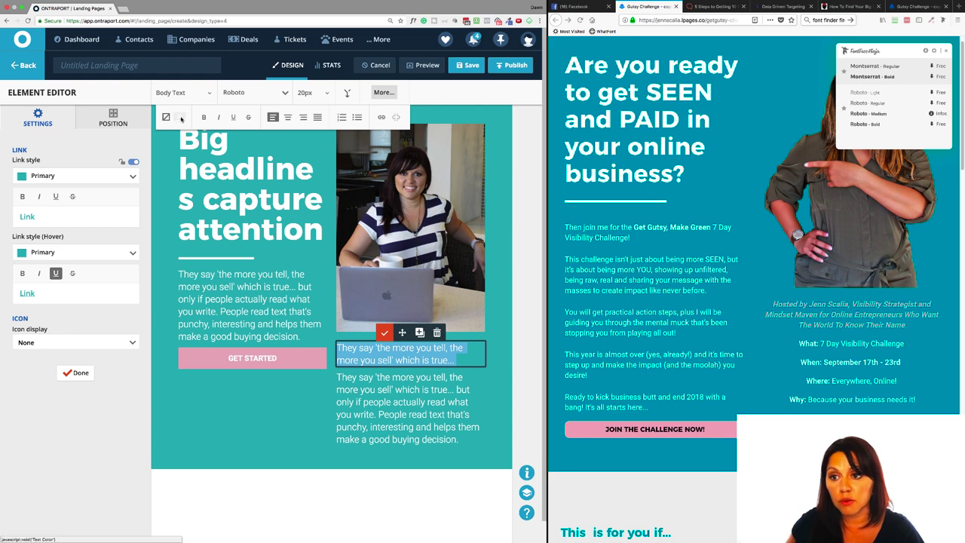
pyautogui.click(180, 118)
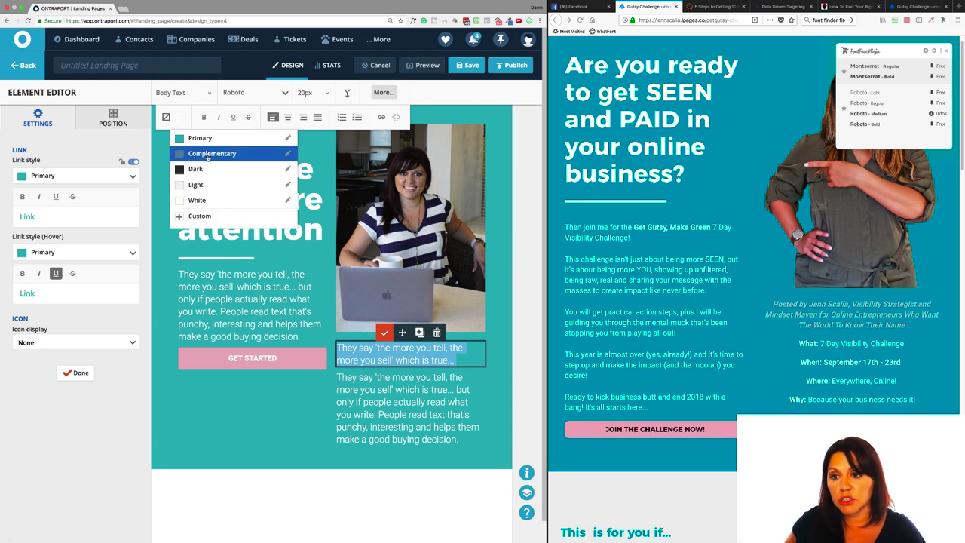
pyautogui.click(207, 154)
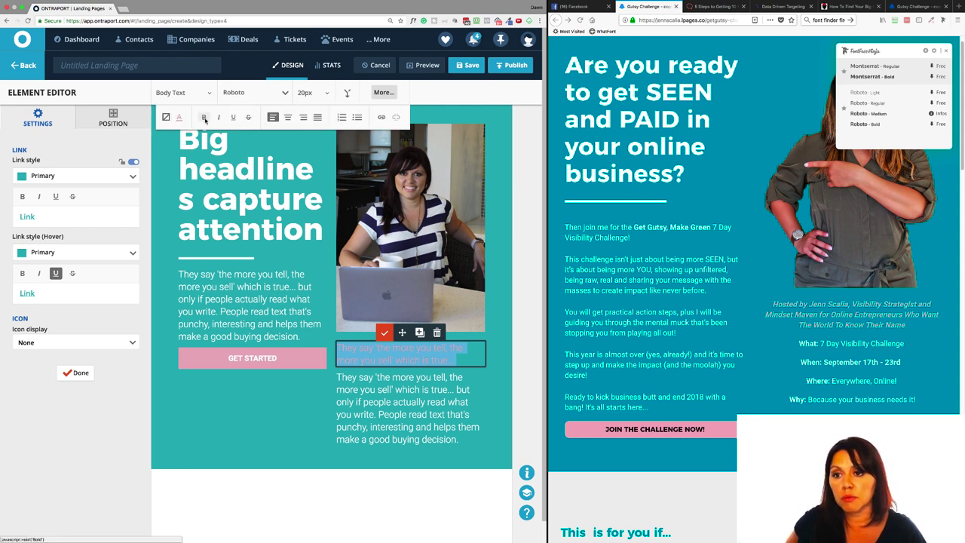
pyautogui.click(205, 118)
pyautogui.click(219, 118)
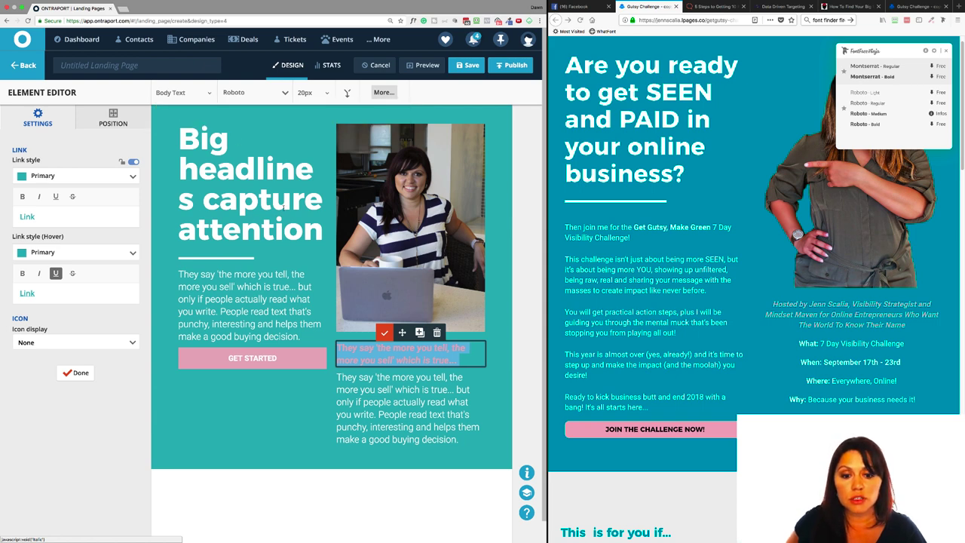
pyautogui.click(383, 334)
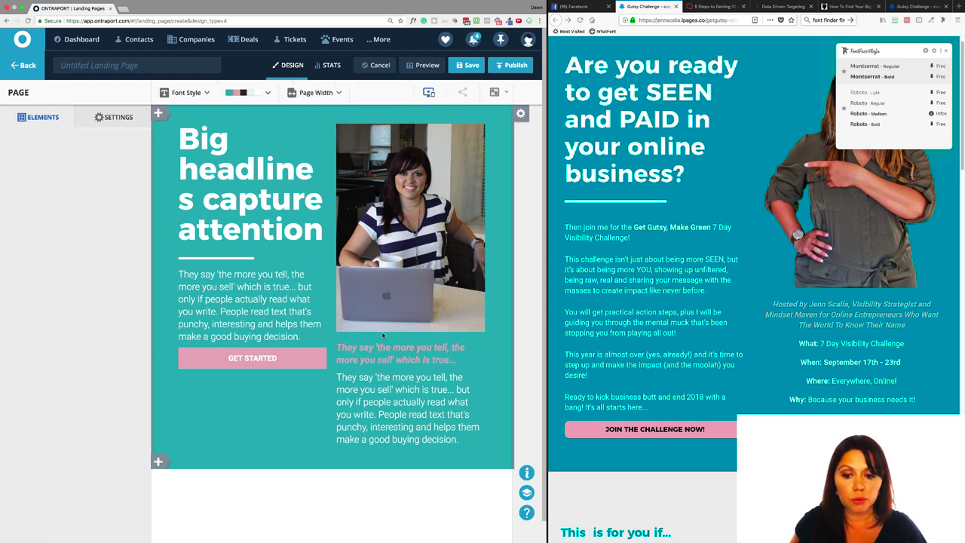
# Step: Replace the lower paragraph under the photo with the line "What: Challenge"
pyautogui.click(387, 390)
pyautogui.write('What:')
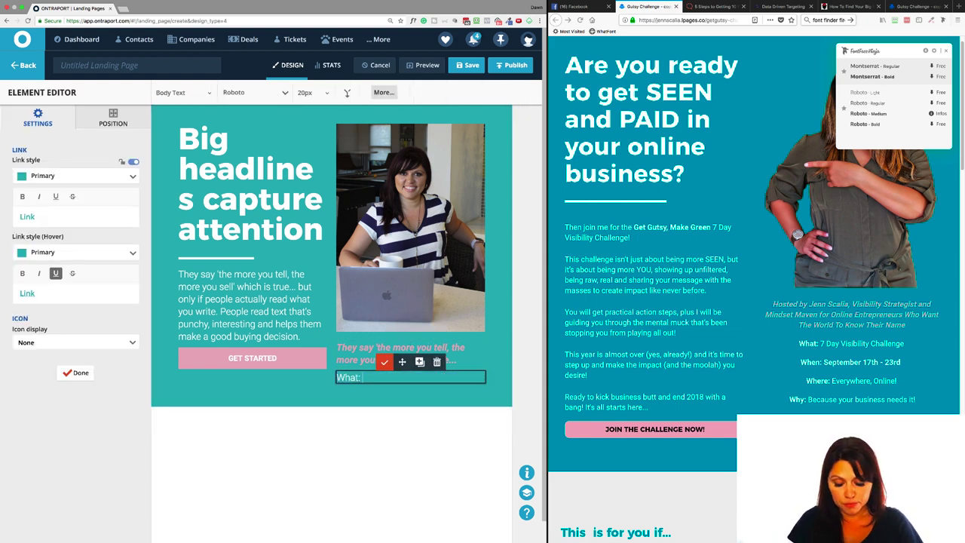
pyautogui.write(' Challengee')
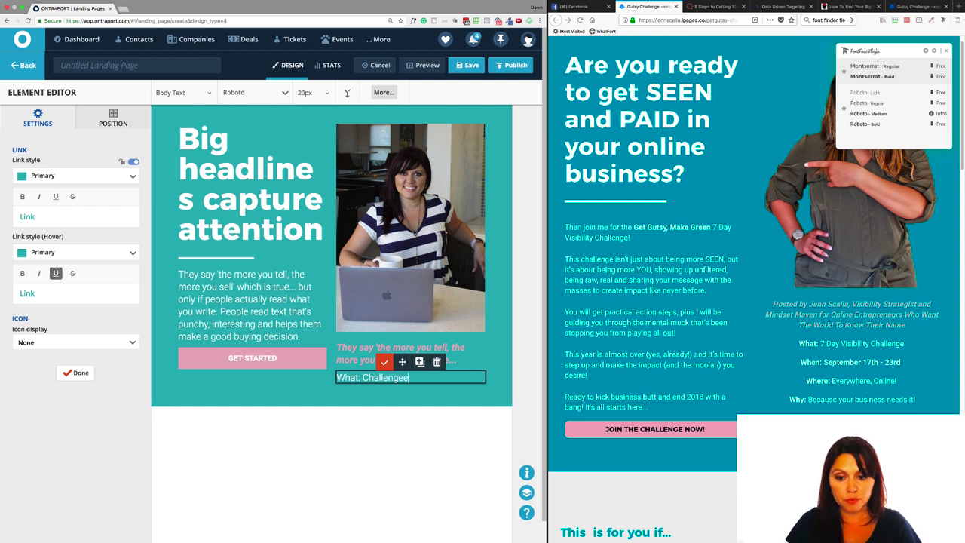
pyautogui.press('BackSpace')
pyautogui.press('BackSpace')
pyautogui.press('BackSpace')
pyautogui.press('BackSpace')
pyautogui.press('BackSpace')
pyautogui.press('BackSpace')
pyautogui.press('BackSpace')
pyautogui.press('BackSpace')
pyautogui.press('BackSpace')
pyautogui.press('BackSpace')
pyautogui.press('BackSpace')
pyautogui.press('BackSpace')
pyautogui.press('BackSpace')
pyautogui.press('BackSpace')
pyautogui.press('BackSpace')
pyautogui.press('BackSpace')
pyautogui.write('What: Challenge')
pyautogui.press('Return')
# Step: Add the lines "When: September 2018", "Where: Online" and "Why: Because you rock!" below the What line
pyautogui.write('When')
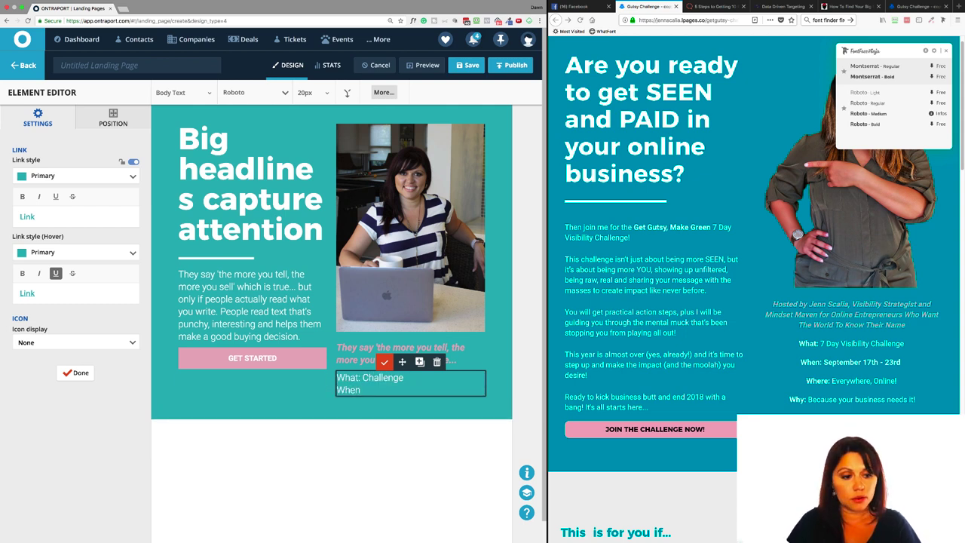
pyautogui.write(': Se')
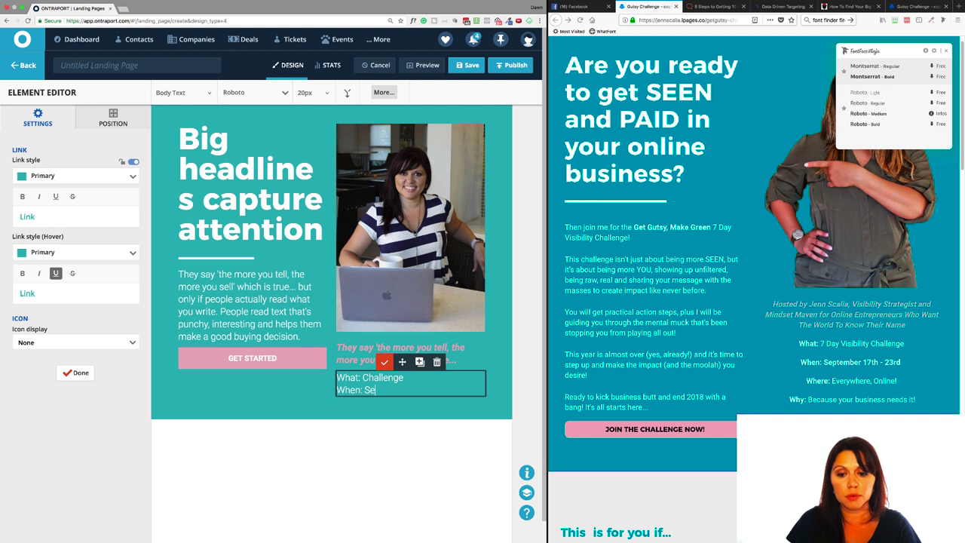
pyautogui.write('ptember')
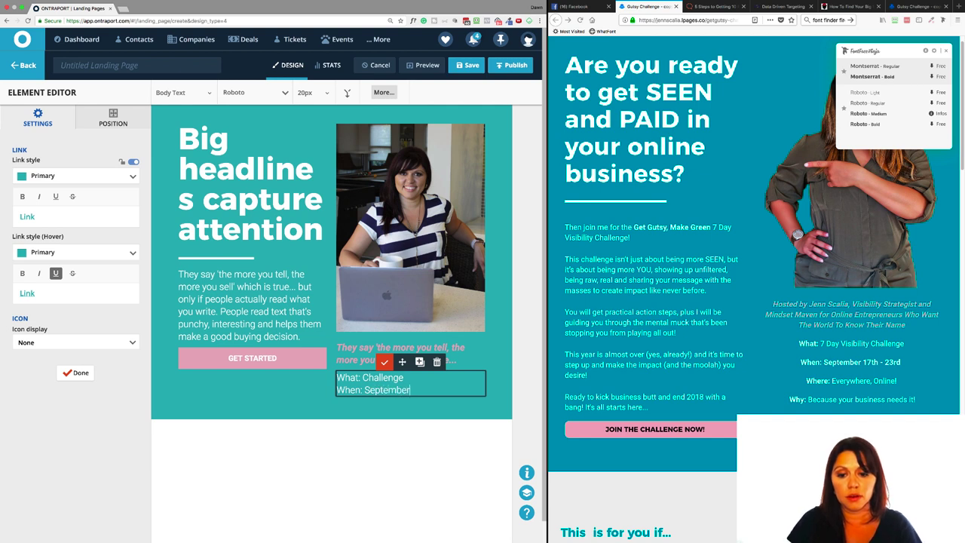
pyautogui.write(' 2018')
pyautogui.press('Return')
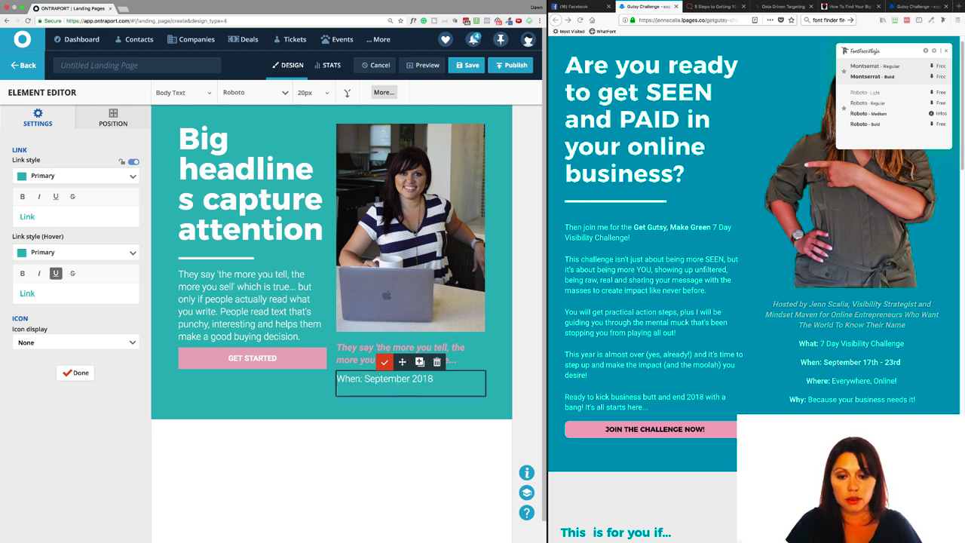
pyautogui.write('Where: ')
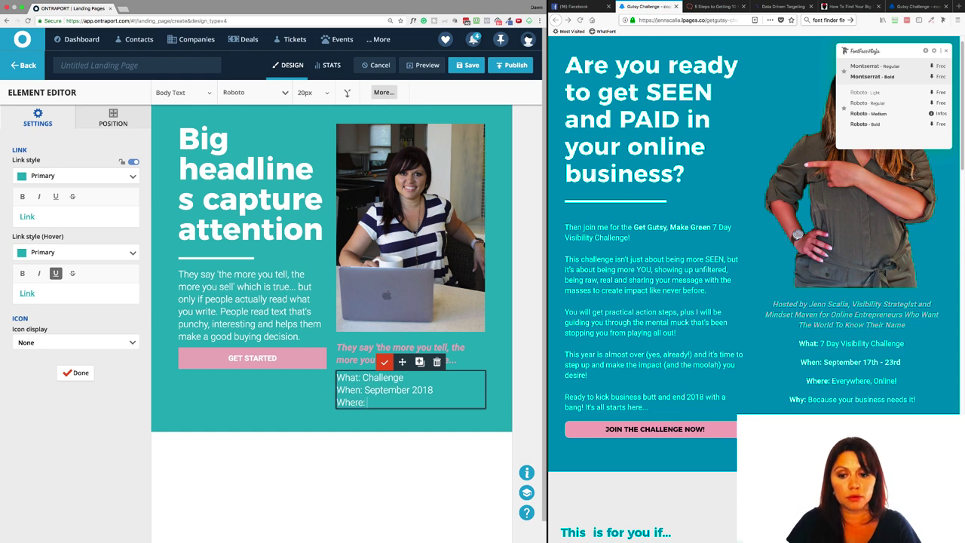
pyautogui.write('Online')
pyautogui.press('Return')
pyautogui.write('Why')
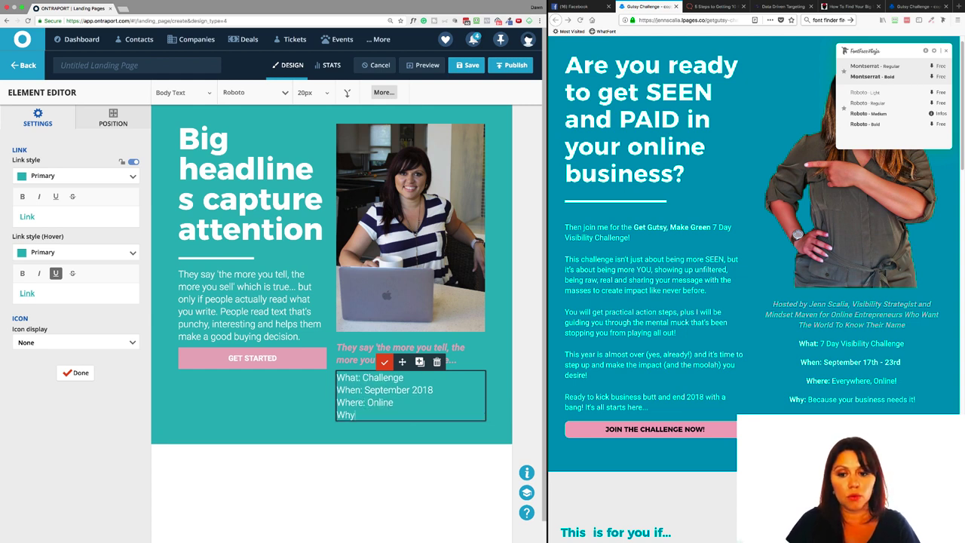
pyautogui.write(': Becau')
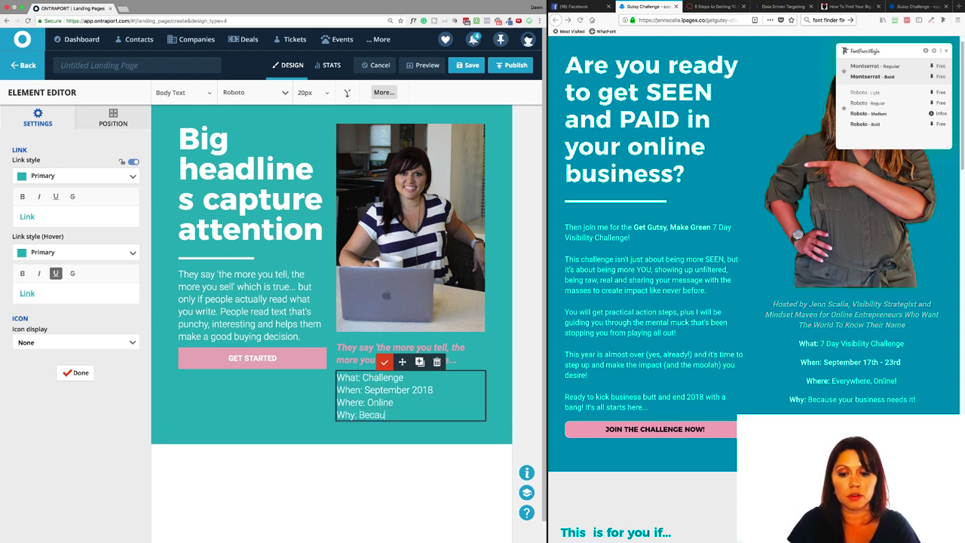
pyautogui.write('se you rock!')
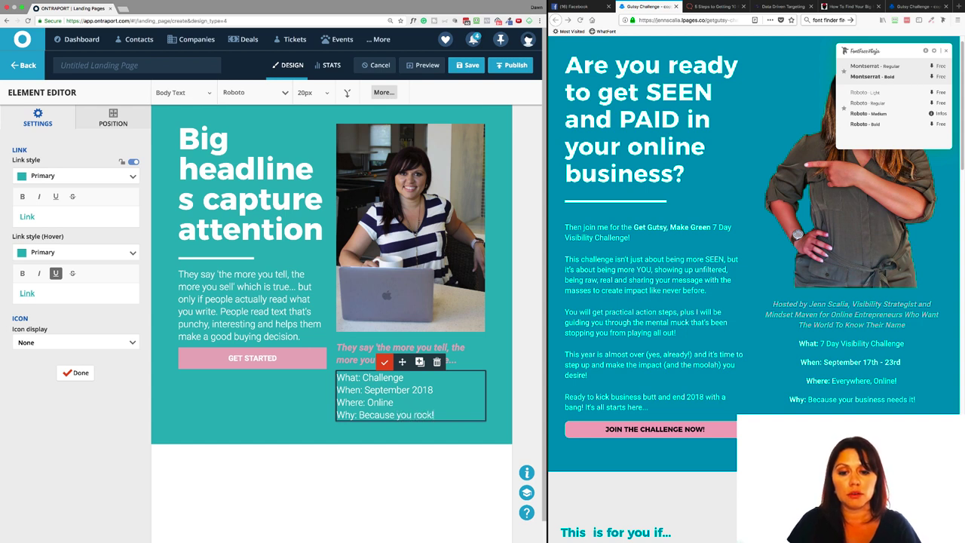
# Step: Make the labels What:, When:, Where: and Why: bold and finish editing the text element
pyautogui.moveTo(337, 377); pyautogui.dragTo(337, 415)
pyautogui.hotkey('ctrl', 'b')
pyautogui.hotkey('ctrl', 'b')
pyautogui.hotkey('ctrl', 'b')
pyautogui.hotkey('ctrl', 'b')
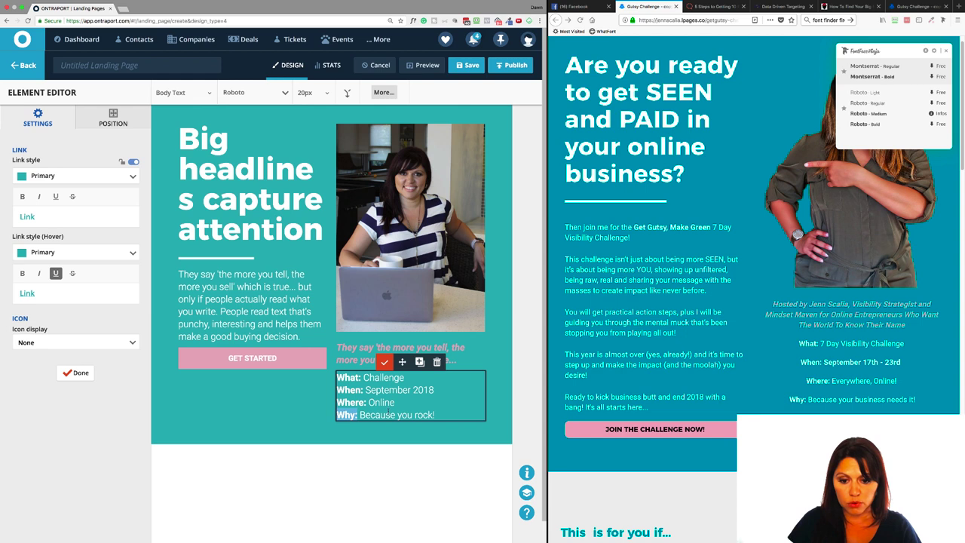
pyautogui.click(372, 368)
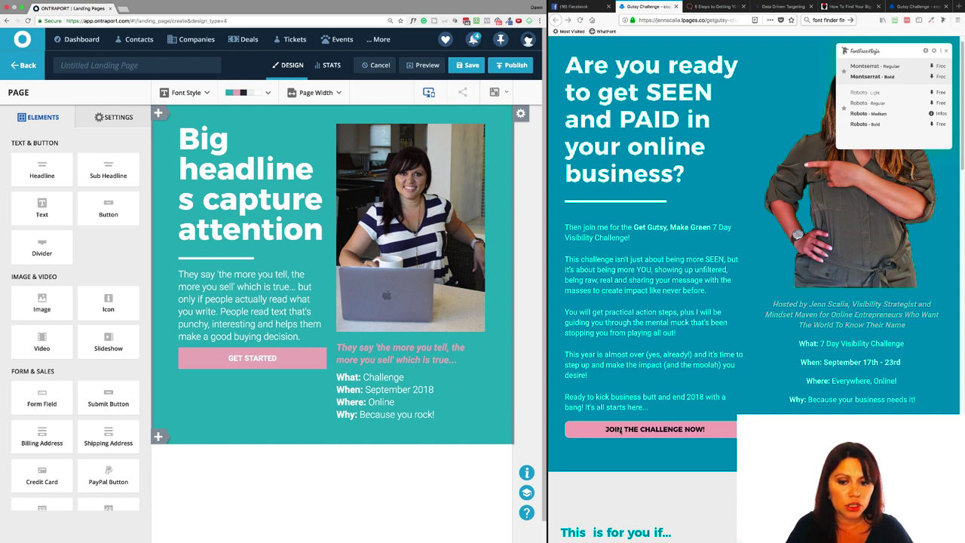
# Step: Set the GET STARTED button's text colour to Dark in its style settings
pyautogui.click(248, 360)
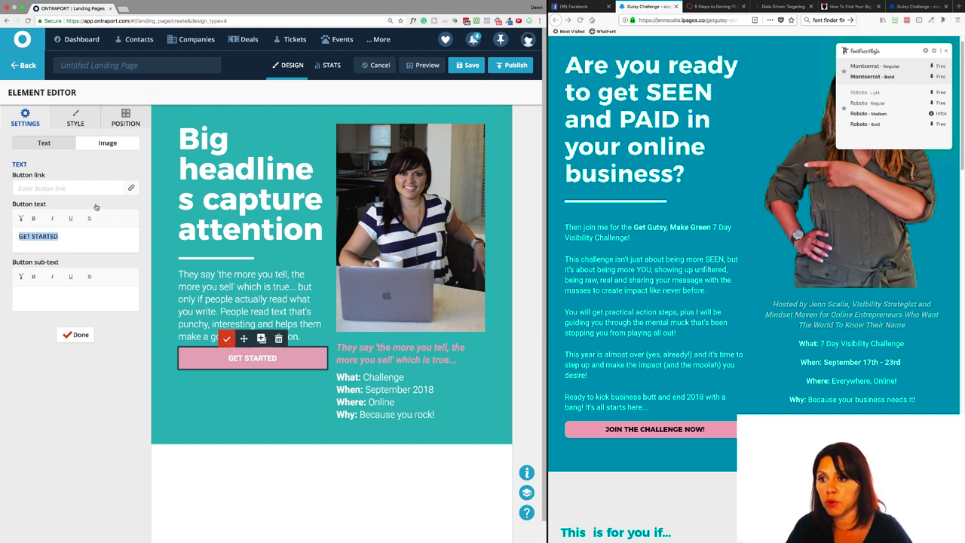
pyautogui.click(76, 117)
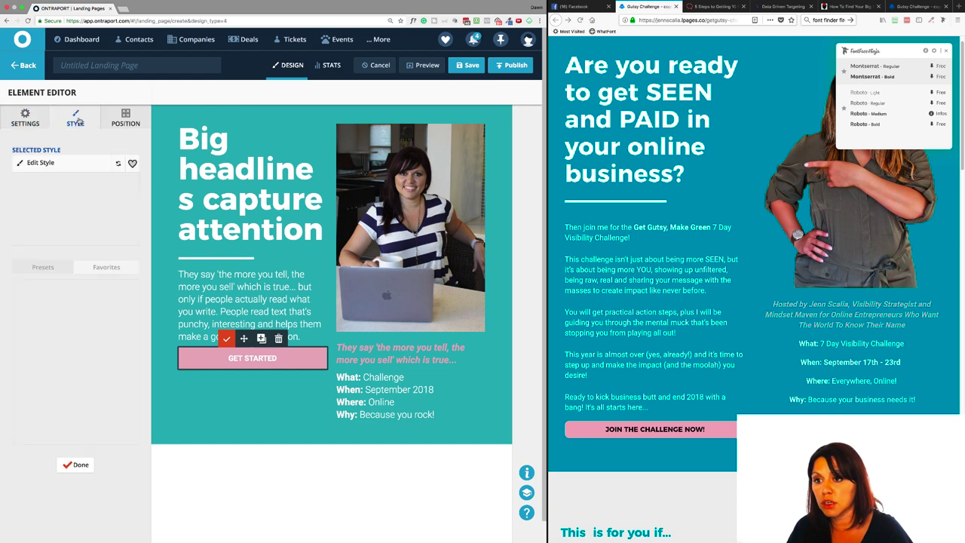
pyautogui.click(53, 166)
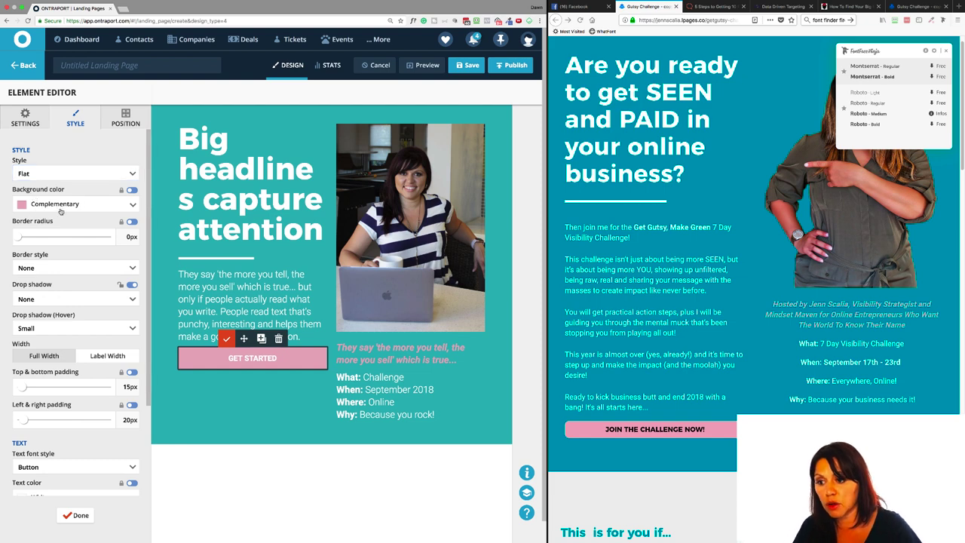
pyautogui.scroll(-1, 58, 291)
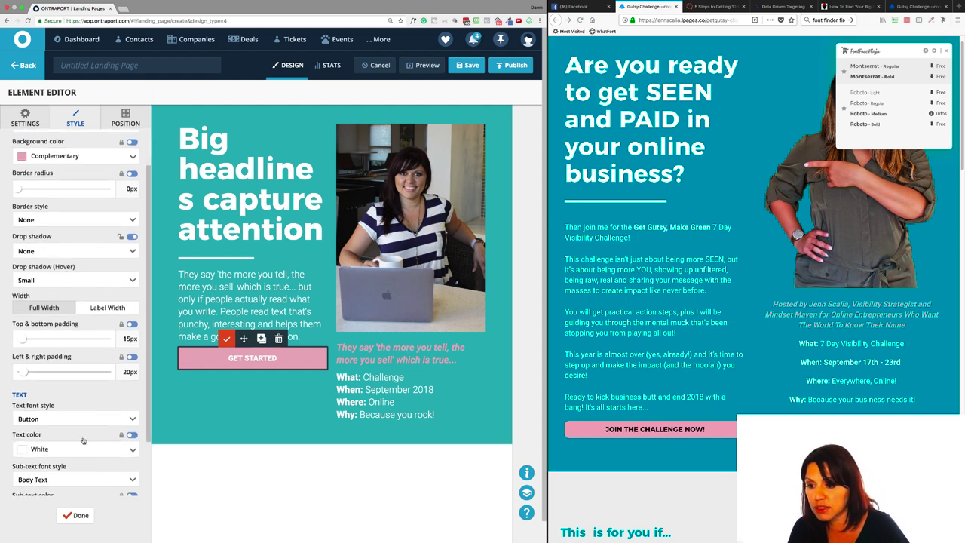
pyautogui.scroll(-1, 83, 441)
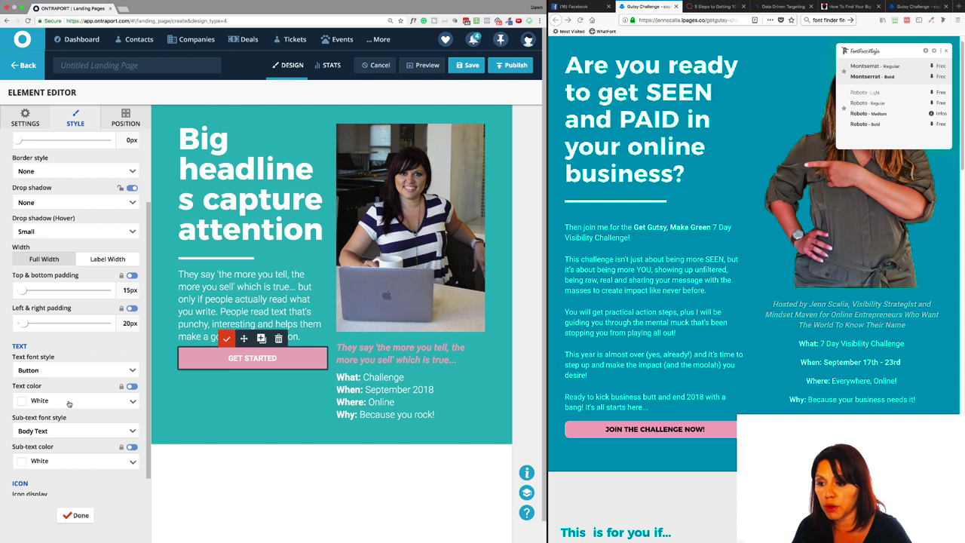
pyautogui.click(69, 405)
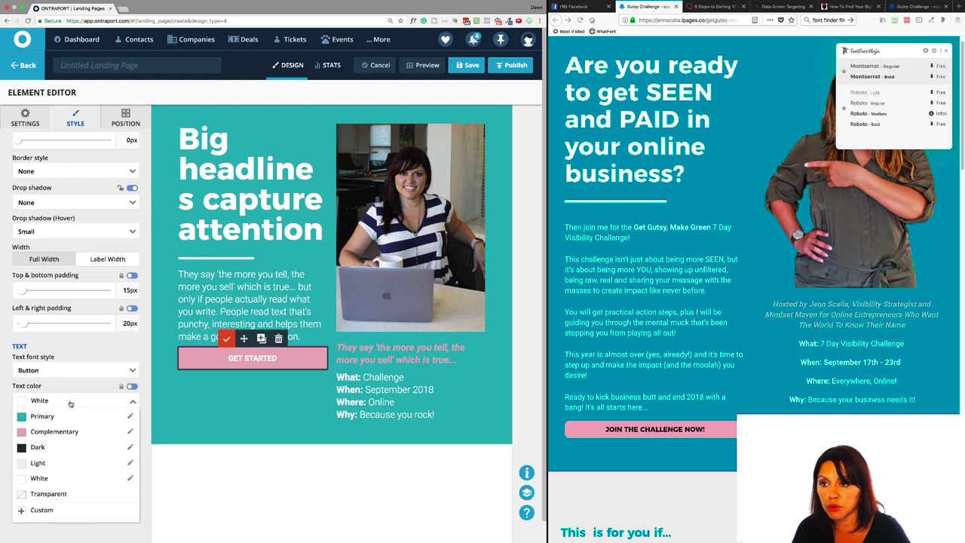
pyautogui.click(38, 448)
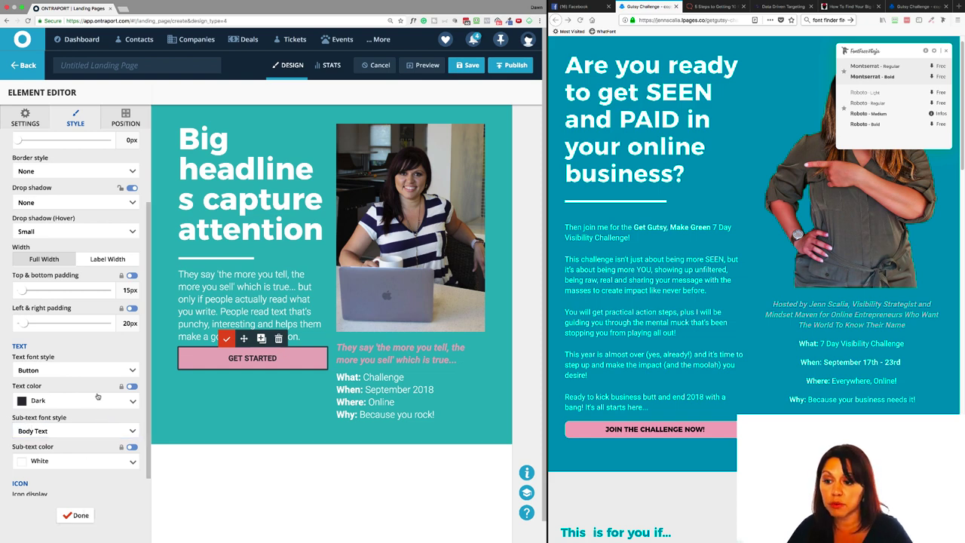
# Step: Set the GET STARTED button's border radius to 5 px, leaving the border style at None
pyautogui.scroll(3, 97, 396)
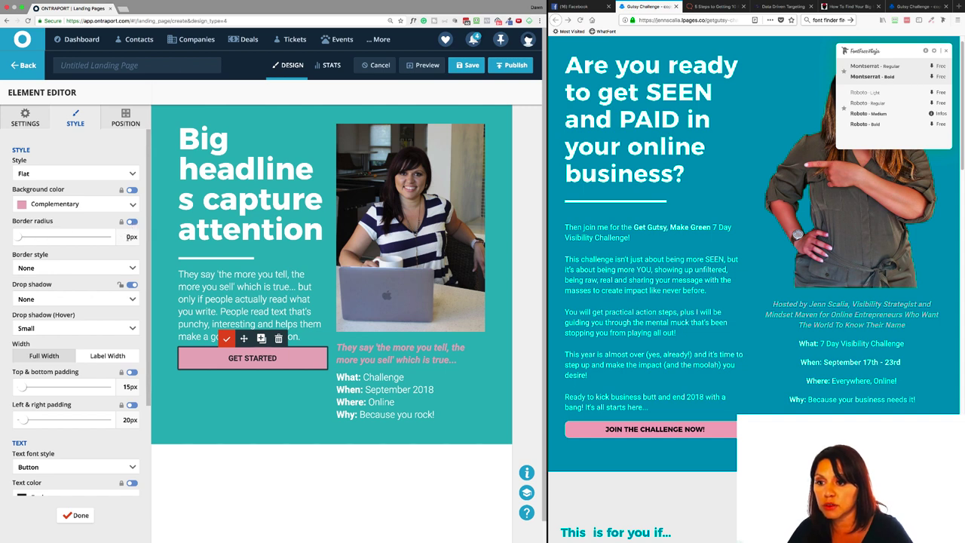
pyautogui.click(130, 238)
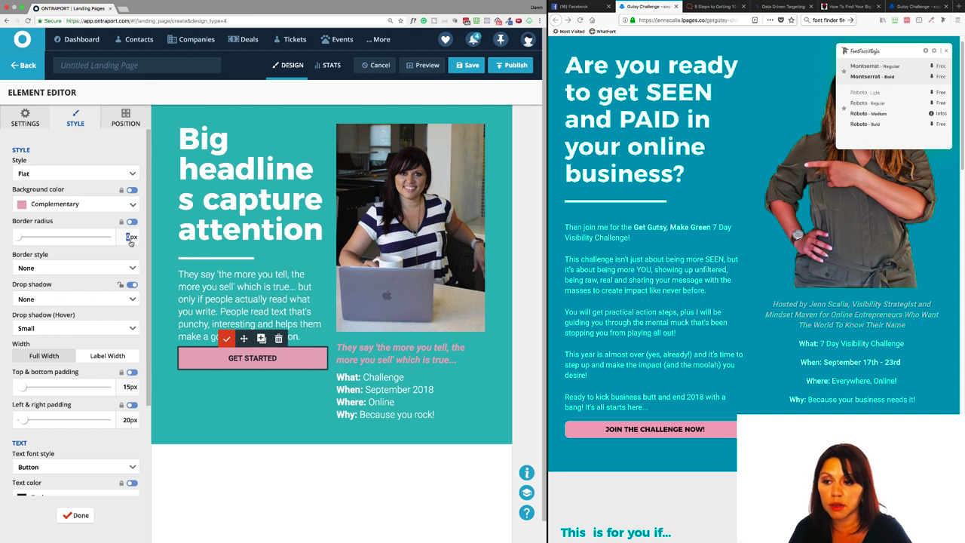
pyautogui.write('5')
pyautogui.press('Tab')
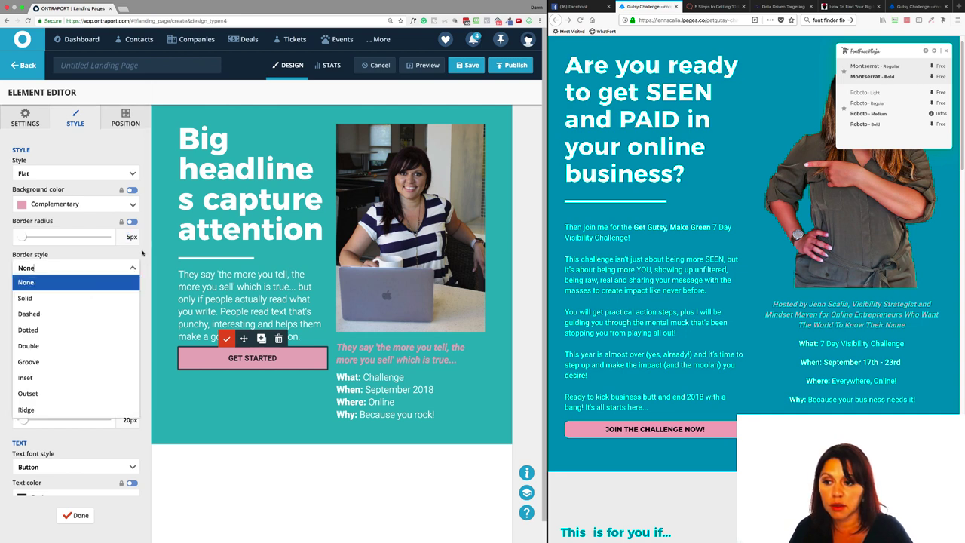
pyautogui.click(142, 253)
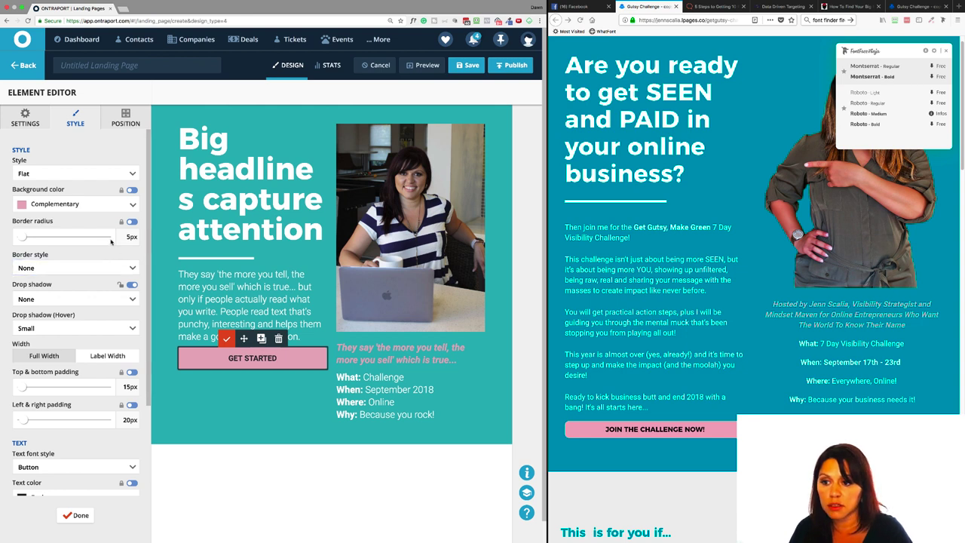
# Step: Increase the GET STARTED button's border radius to 12 px and finish editing the button
pyautogui.click(26, 238)
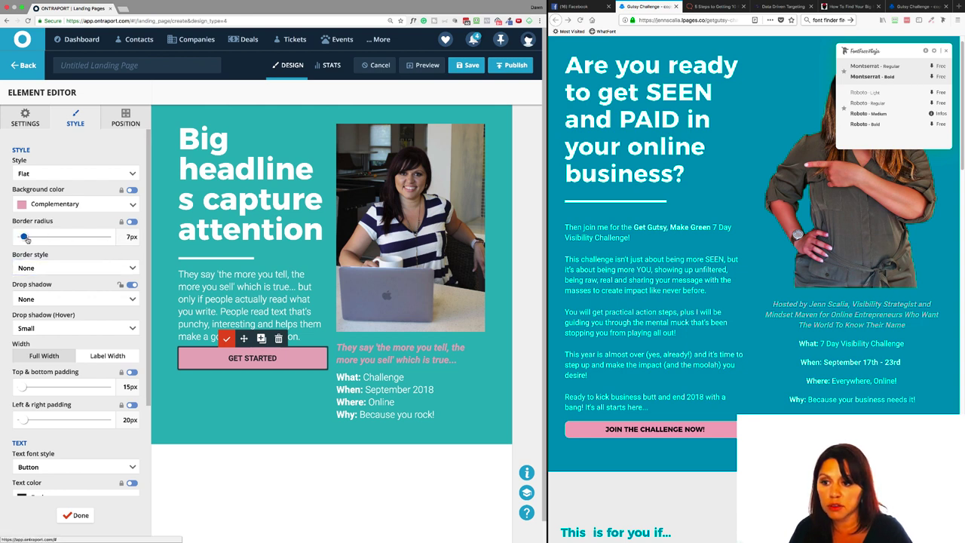
pyautogui.moveTo(28, 239); pyautogui.dragTo(31, 241)
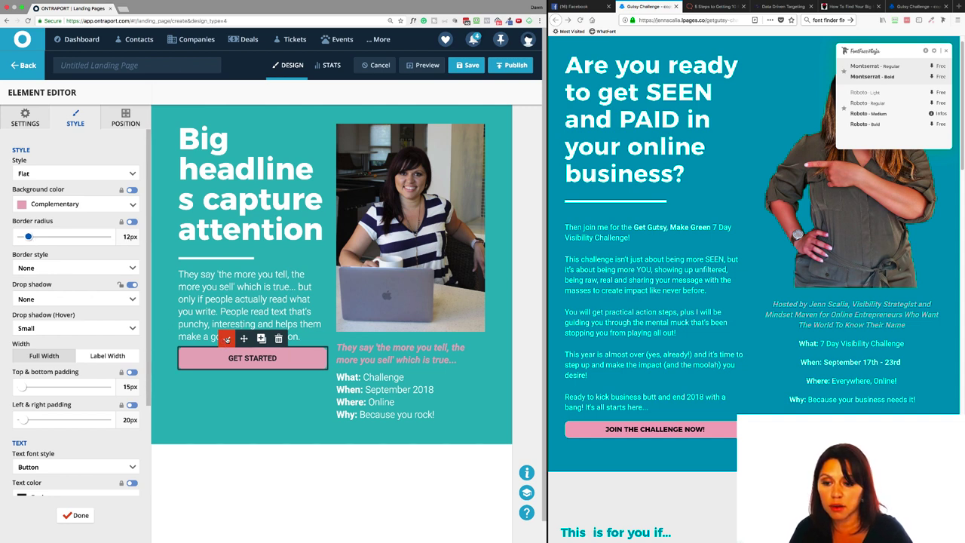
pyautogui.click(227, 339)
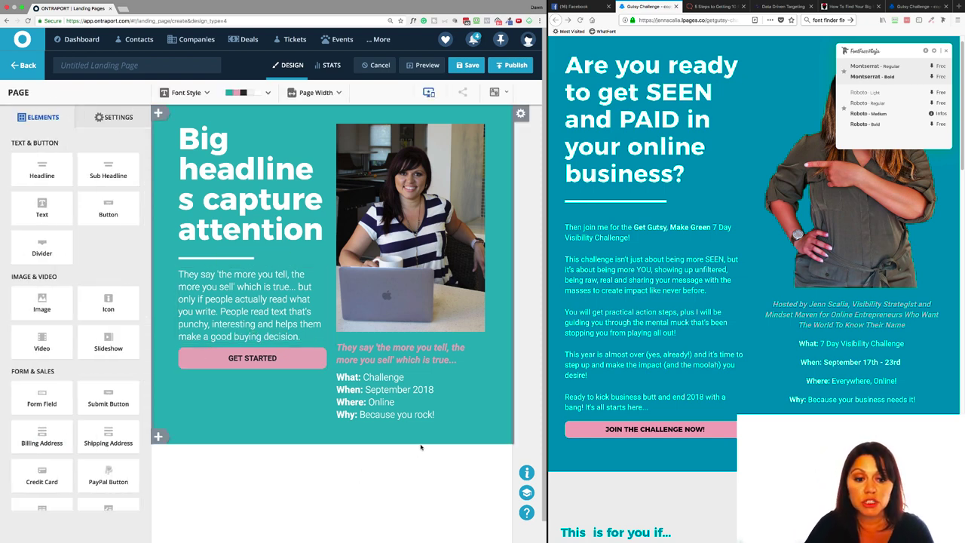
# Step: Set the page palette's Dark colour to #000000 and save the colours
pyautogui.moveTo(281, 356)
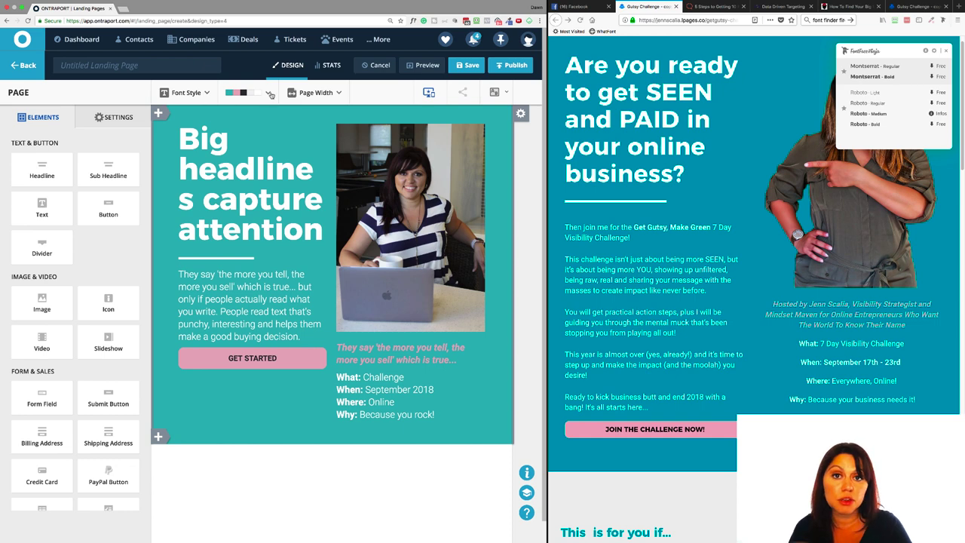
pyautogui.click(269, 93)
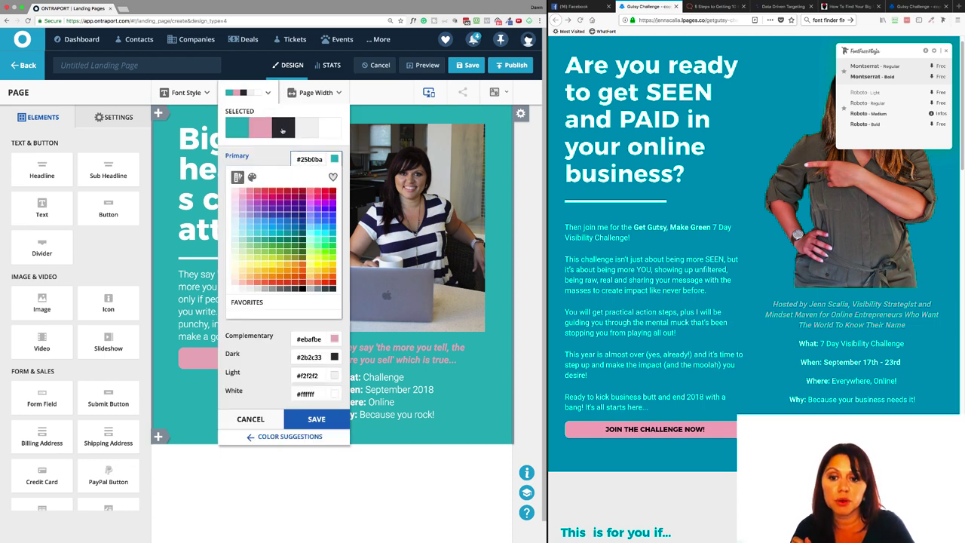
pyautogui.moveTo(323, 356); pyautogui.dragTo(298, 357)
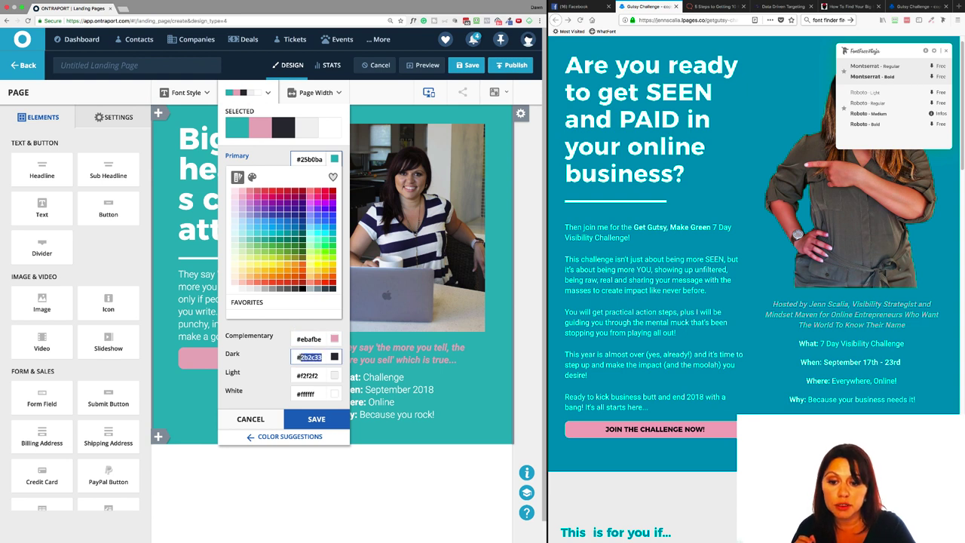
pyautogui.write('00')
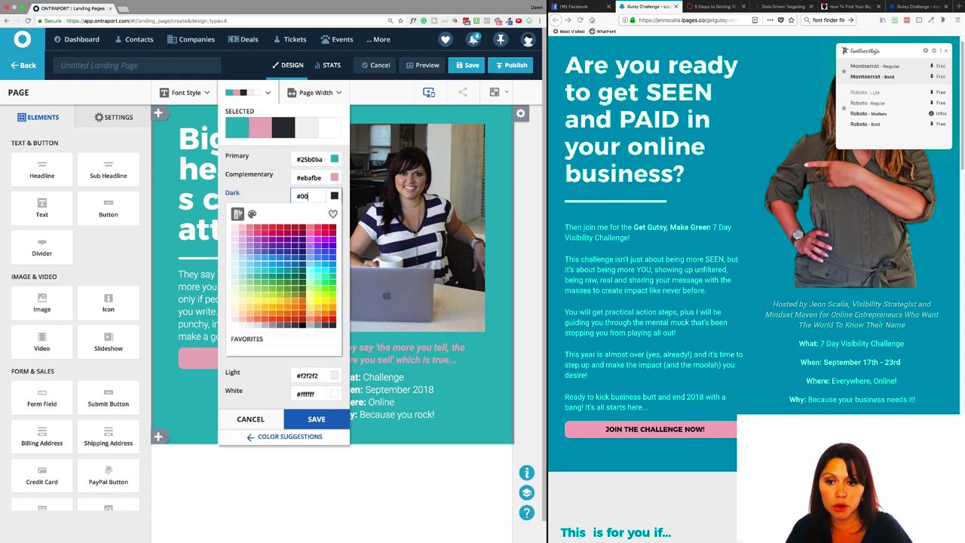
pyautogui.write('0000')
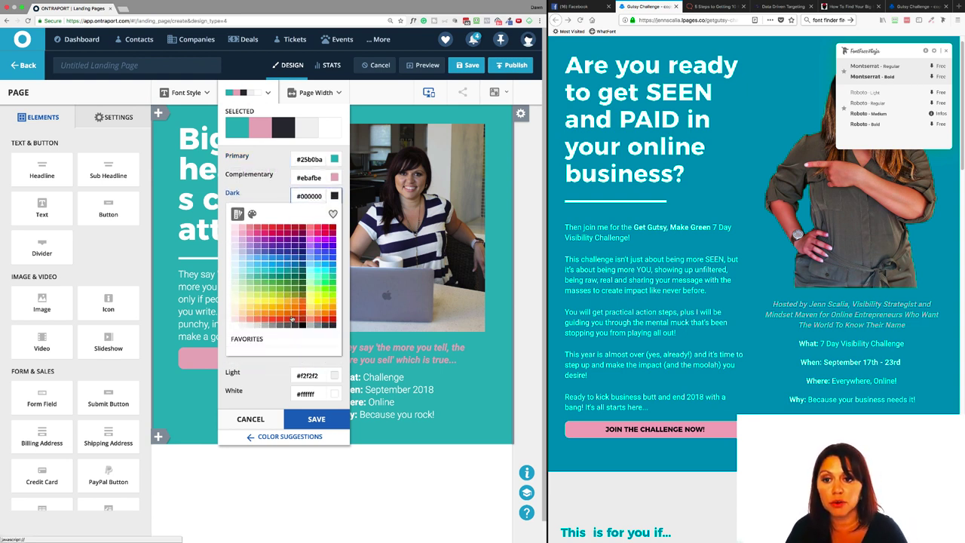
pyautogui.click(273, 198)
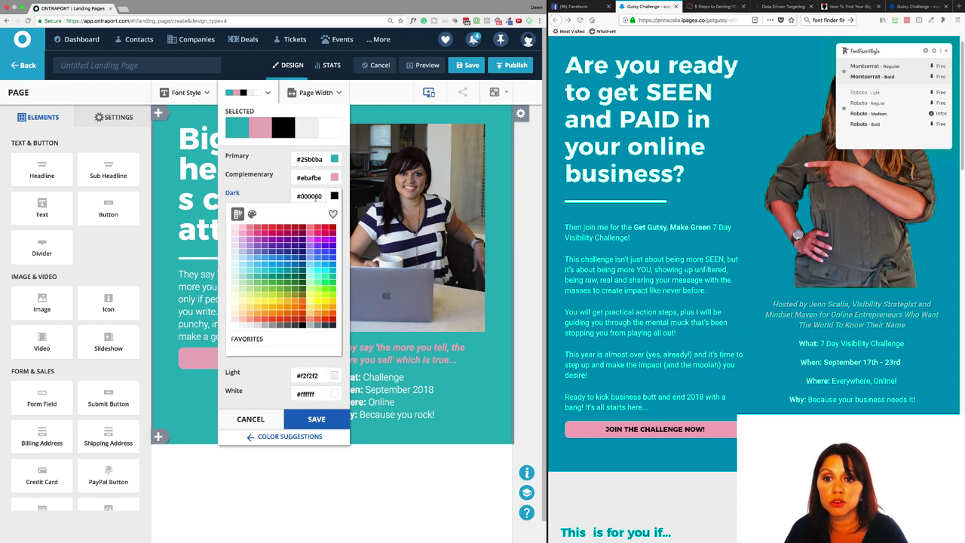
pyautogui.click(317, 419)
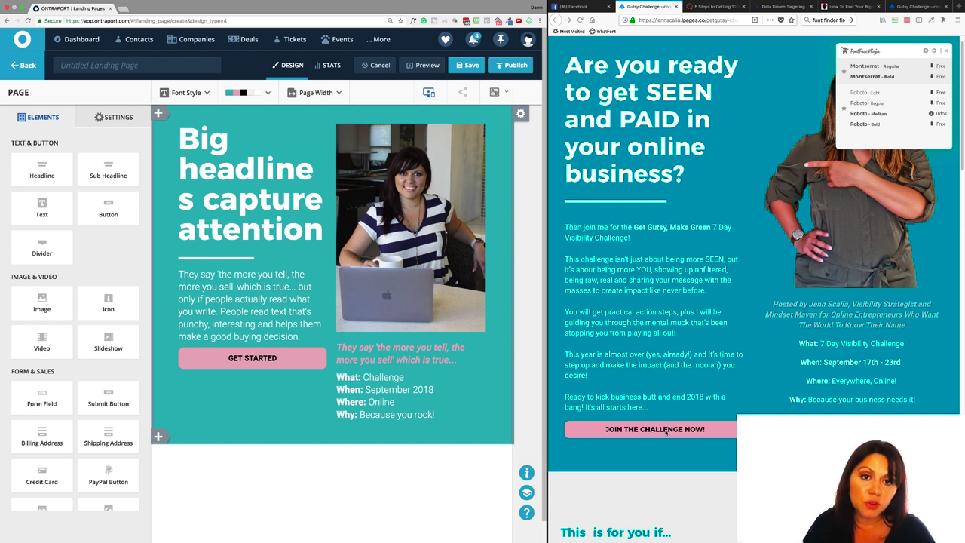
# Step: Change the font family of the page's Button font style to Montserrat, matching the reference page's button
pyautogui.click(700, 422)
pyautogui.moveTo(677, 429)
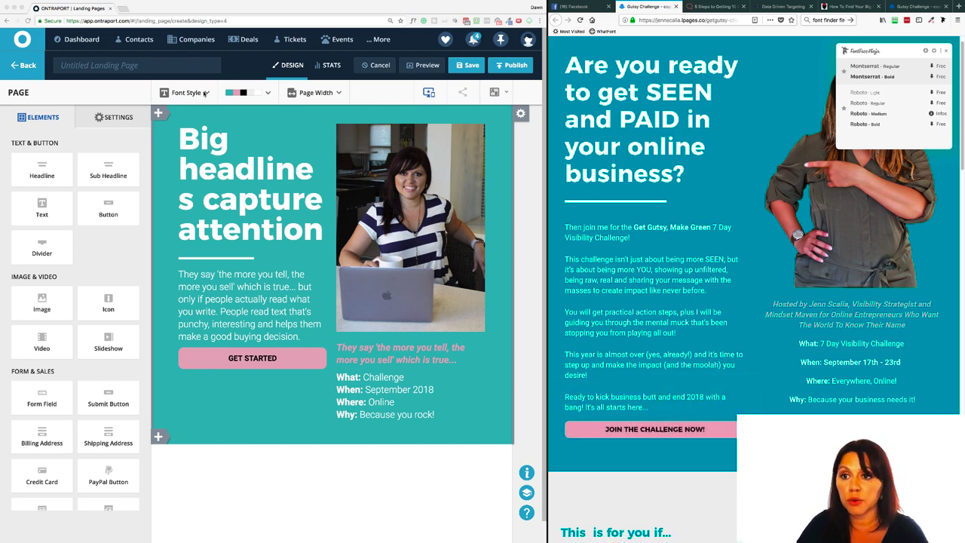
pyautogui.click(205, 93)
pyautogui.click(206, 93)
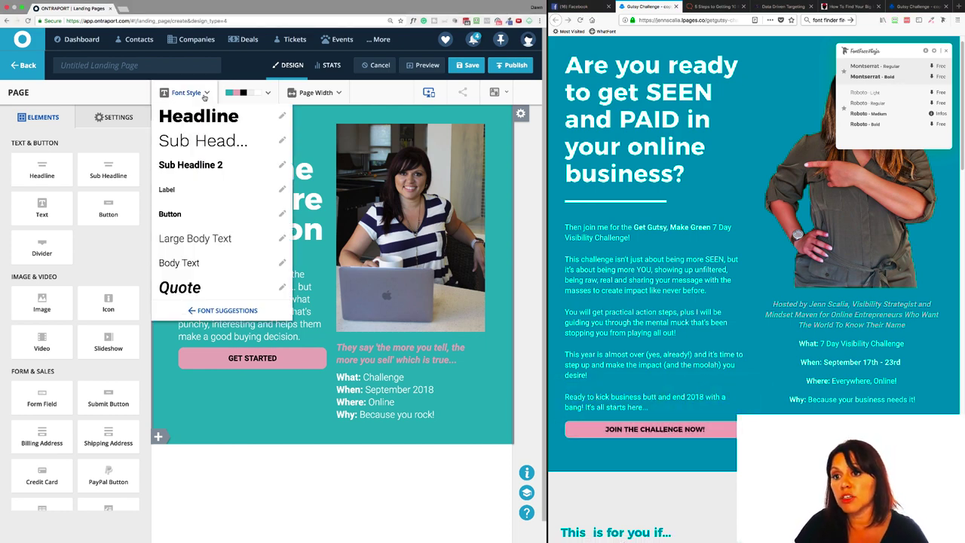
pyautogui.click(282, 215)
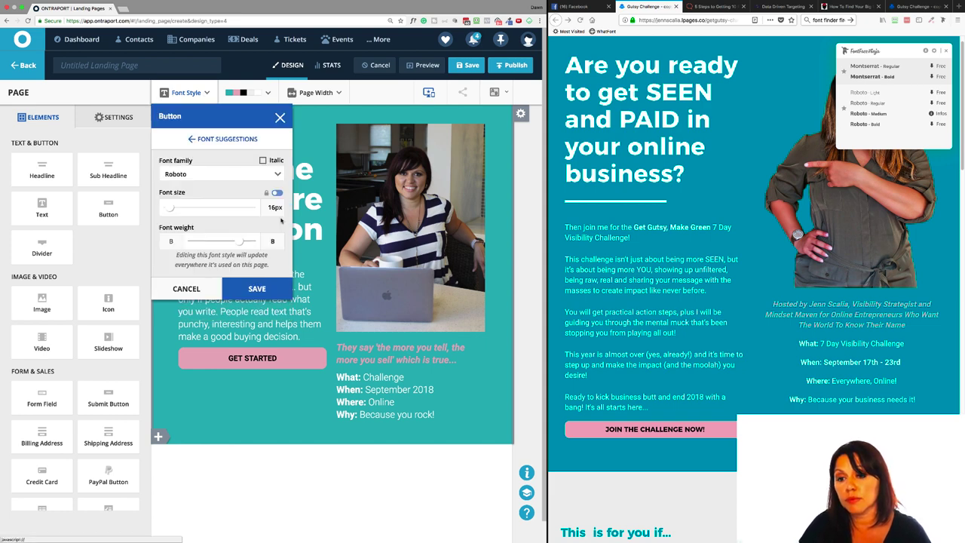
pyautogui.click(207, 176)
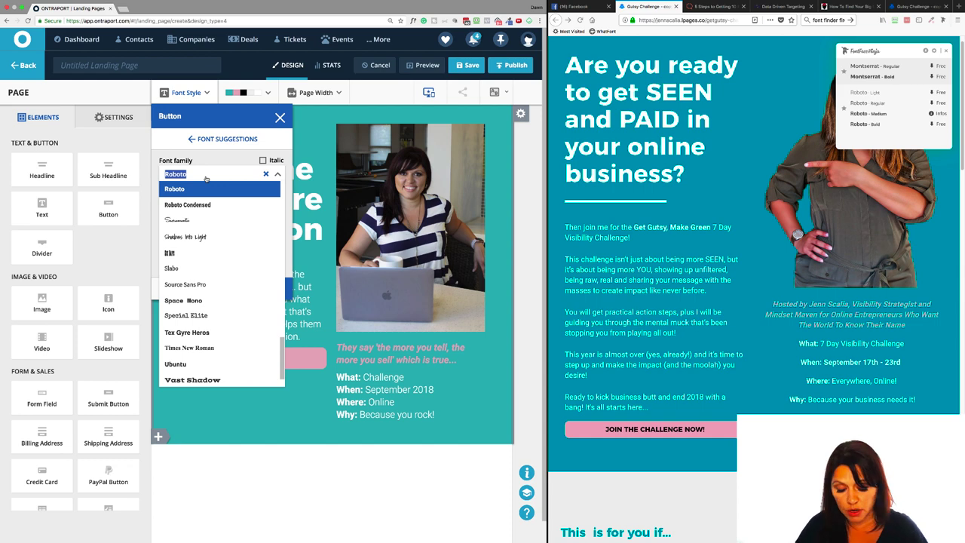
pyautogui.write('mont')
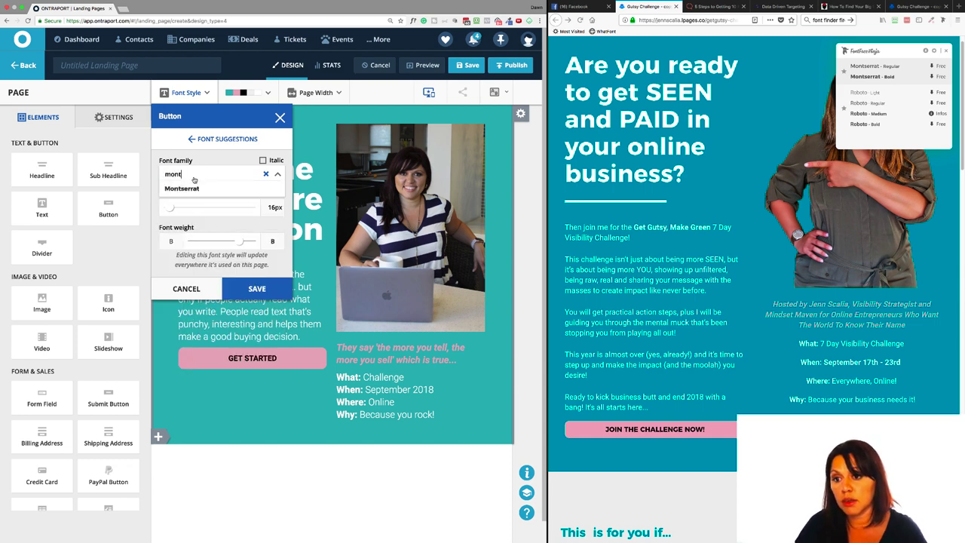
pyautogui.click(192, 190)
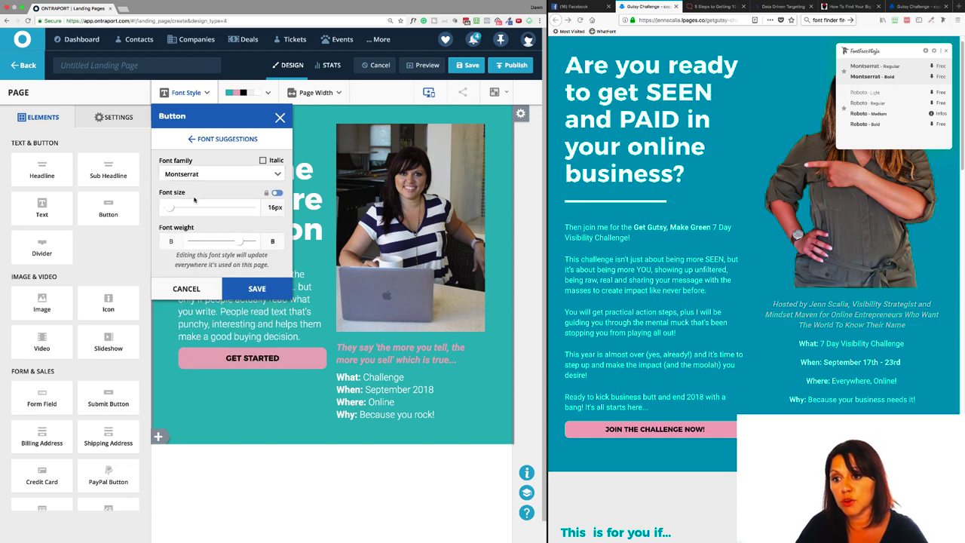
# Step: Set the Button font style's size to 20 px and save the style
pyautogui.doubleClick(269, 207)
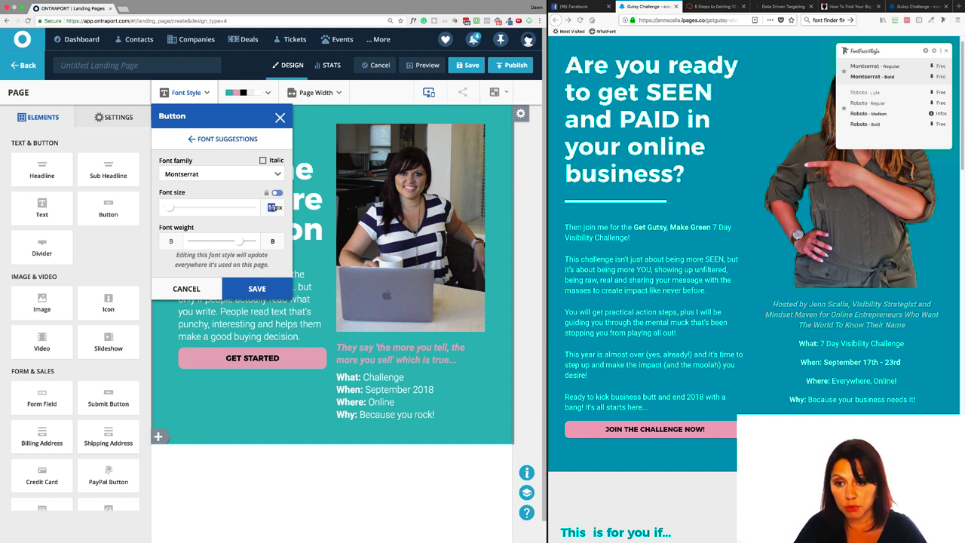
pyautogui.write('20')
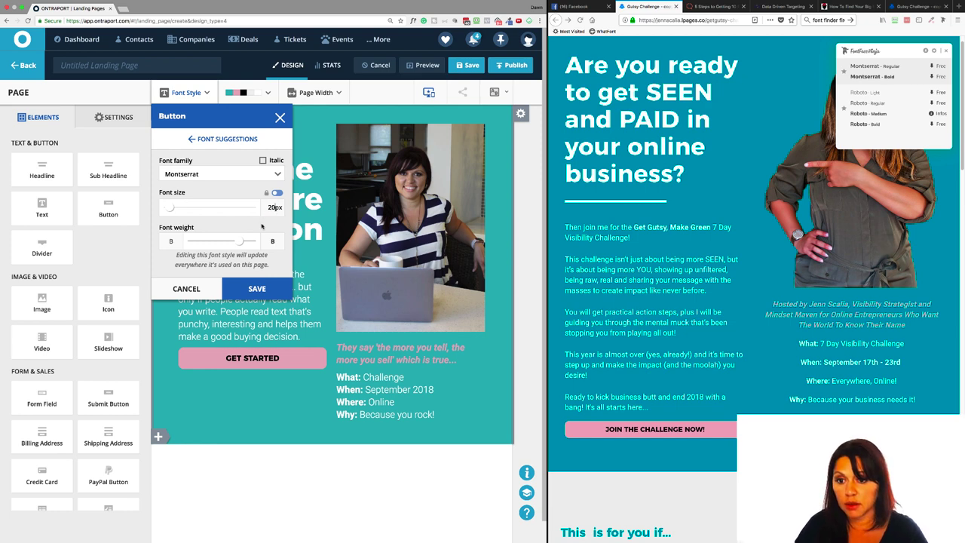
pyautogui.click(258, 289)
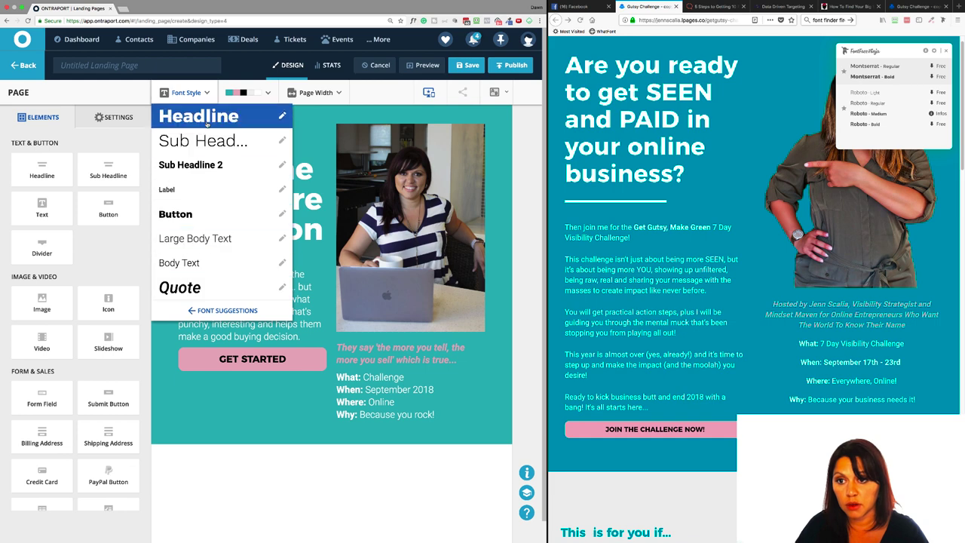
pyautogui.click(208, 92)
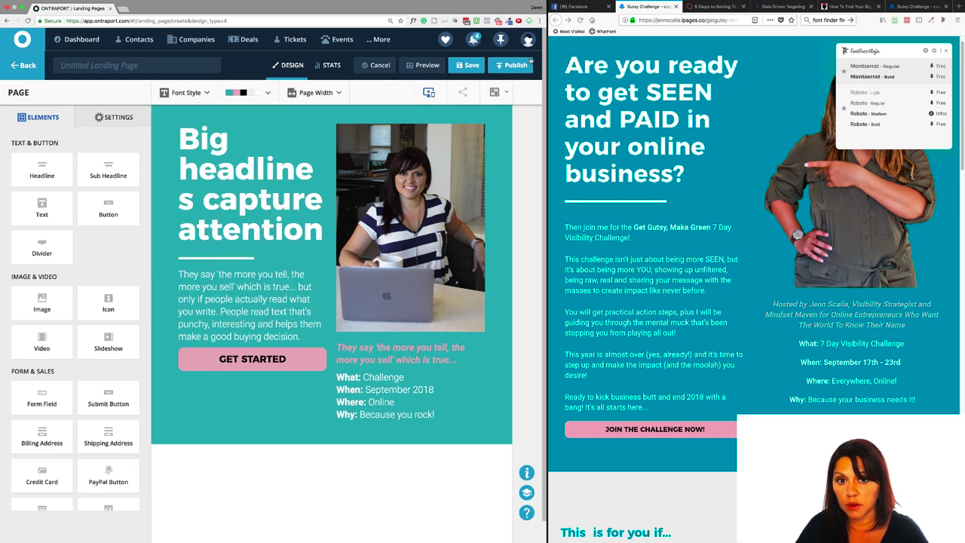
# Step: Name the landing page "Jenn Lander" and save it, checking its preview before returning to the editor
pyautogui.click(467, 65)
pyautogui.click(305, 271)
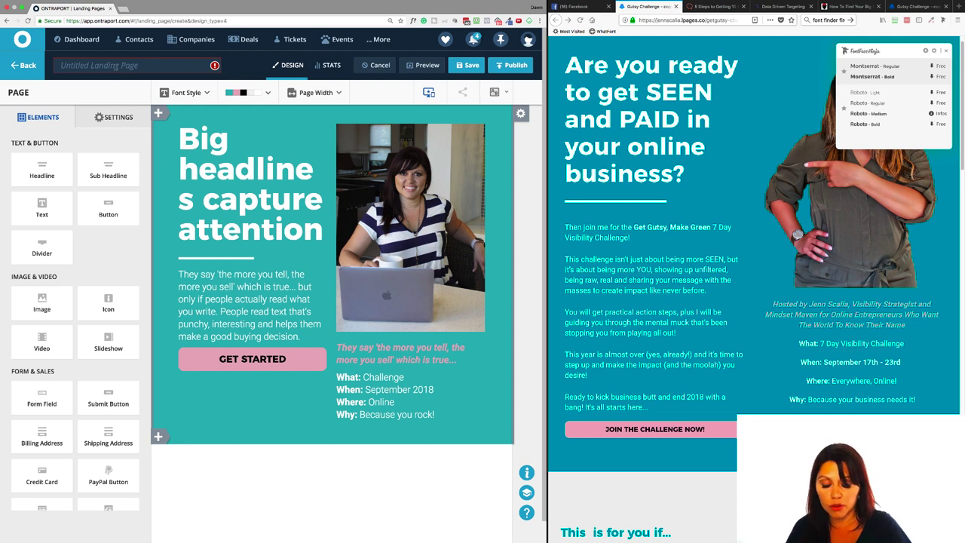
pyautogui.write('Jen')
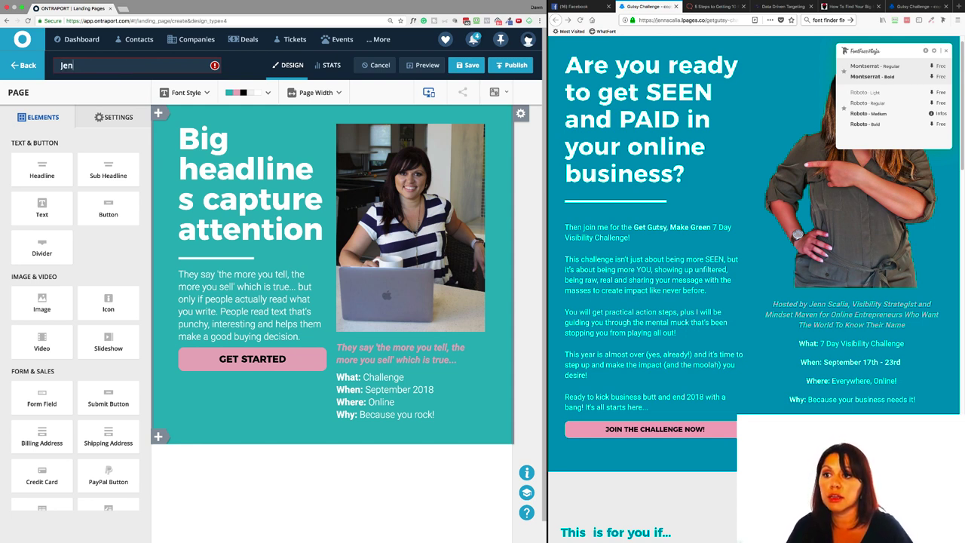
pyautogui.write('n Lander')
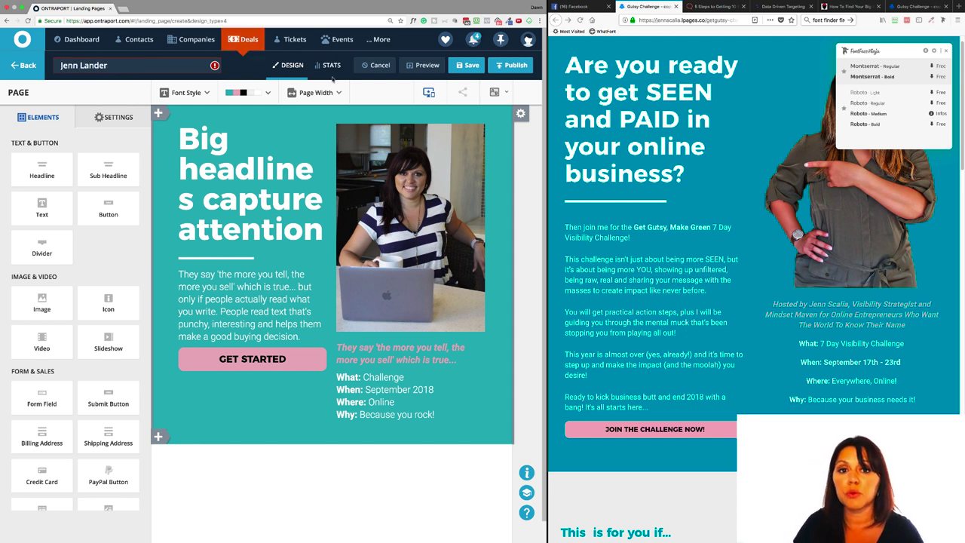
pyautogui.click(472, 66)
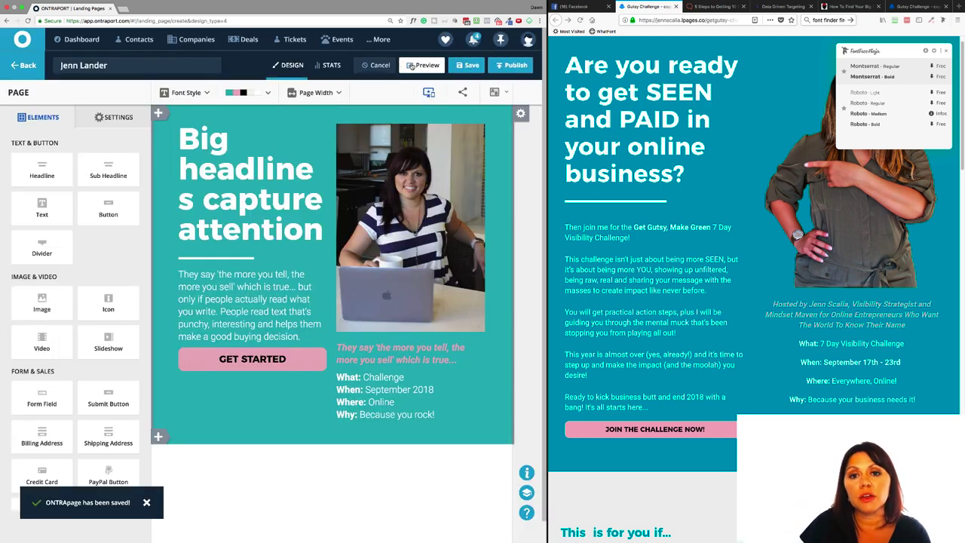
pyautogui.click(411, 66)
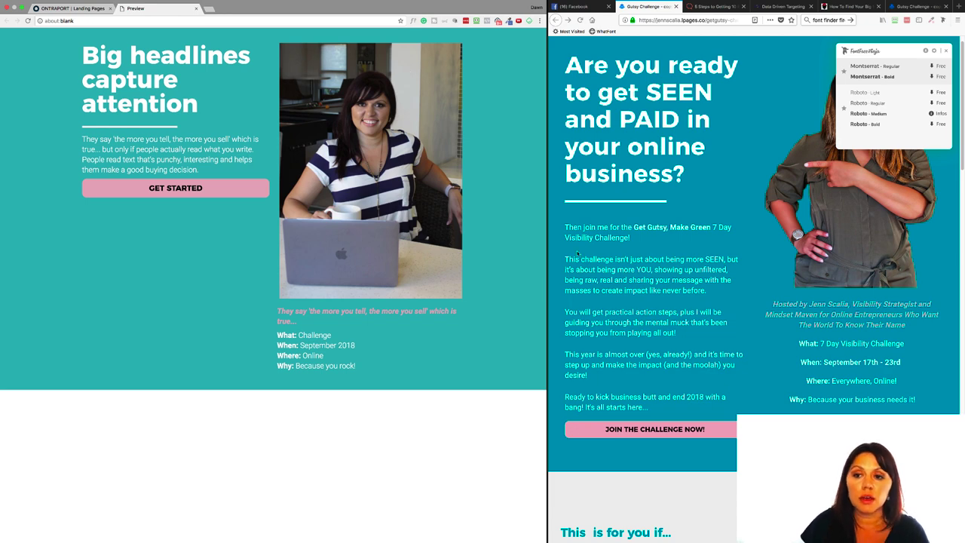
pyautogui.hotkey('ctrl', 'shift', 'Tab')
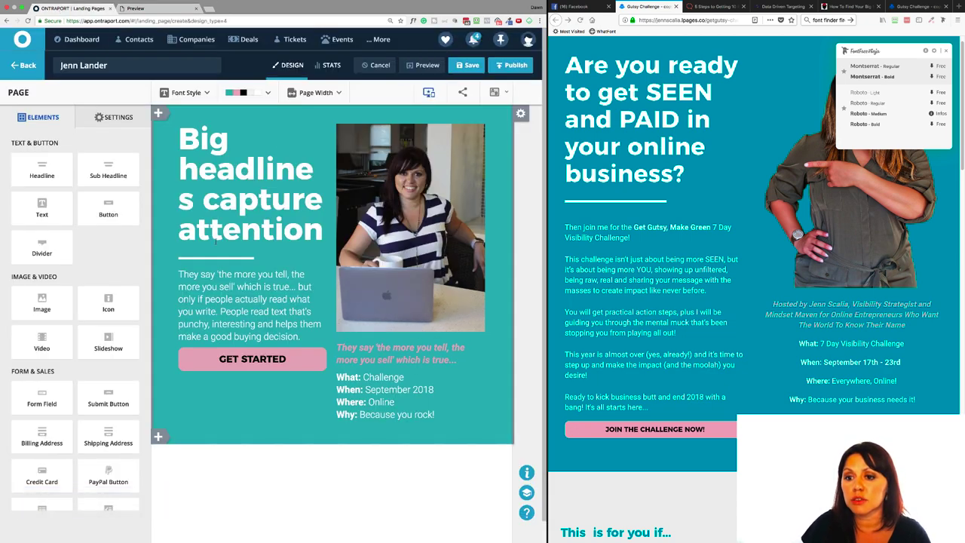
# Step: Duplicate the body text element above the GET STARTED button twice, and save and preview the page
pyautogui.moveTo(247, 287)
pyautogui.click(261, 259)
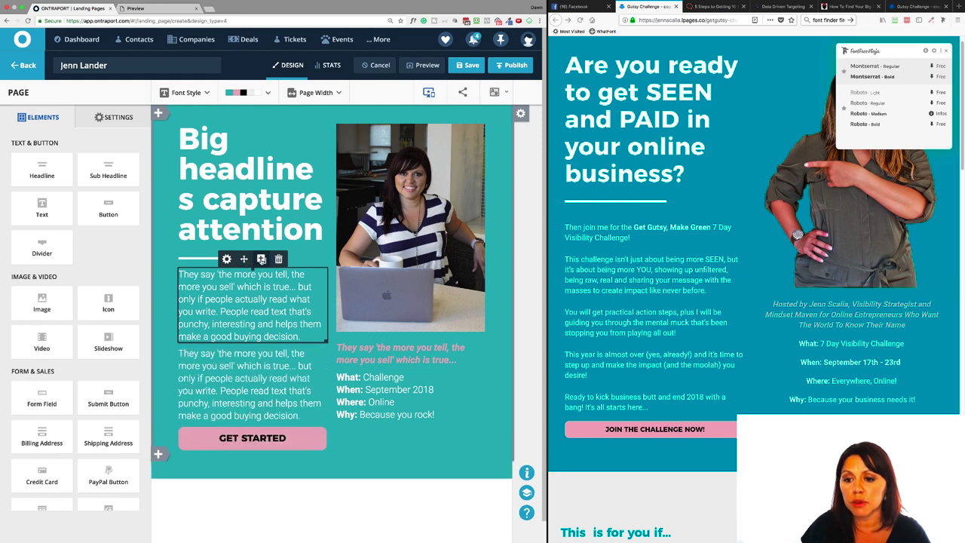
pyautogui.click(261, 258)
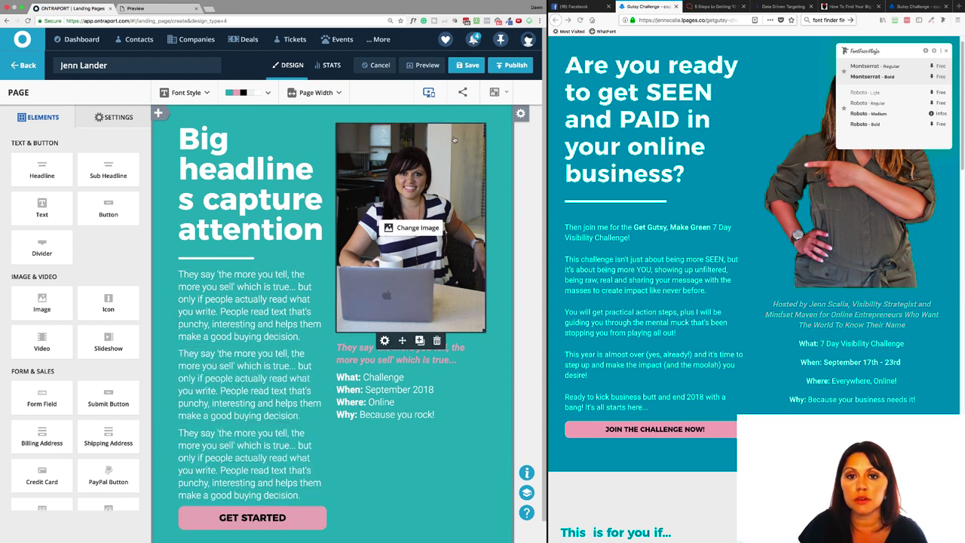
pyautogui.click(468, 67)
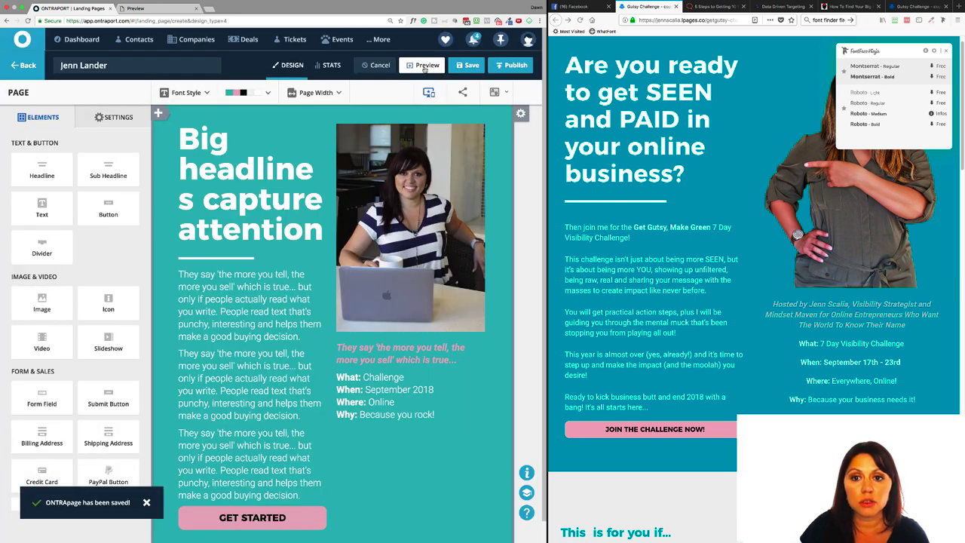
pyautogui.click(424, 66)
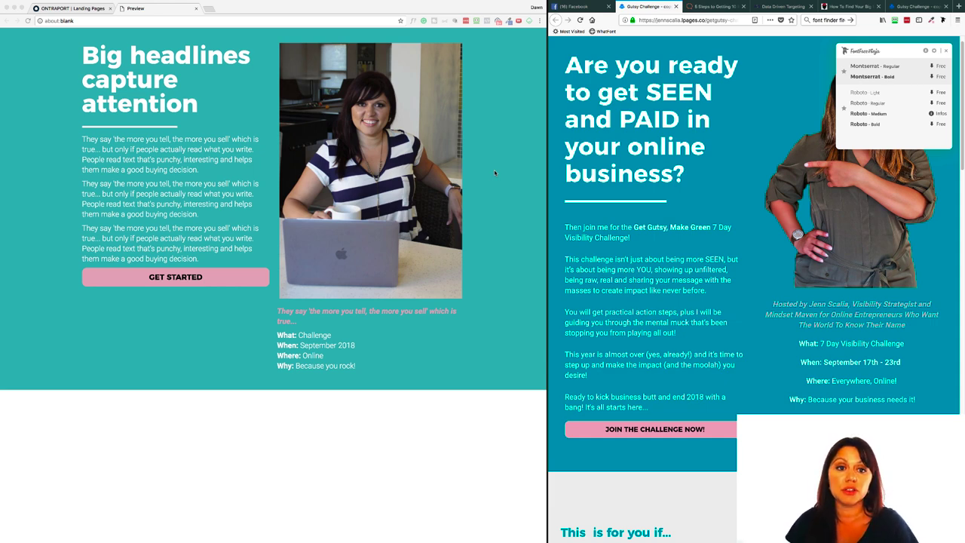
# Step: Widen the reference page's window, dismiss the font finder and examine the "This is for you if..." section
pyautogui.moveTo(552, 185); pyautogui.dragTo(486, 194)
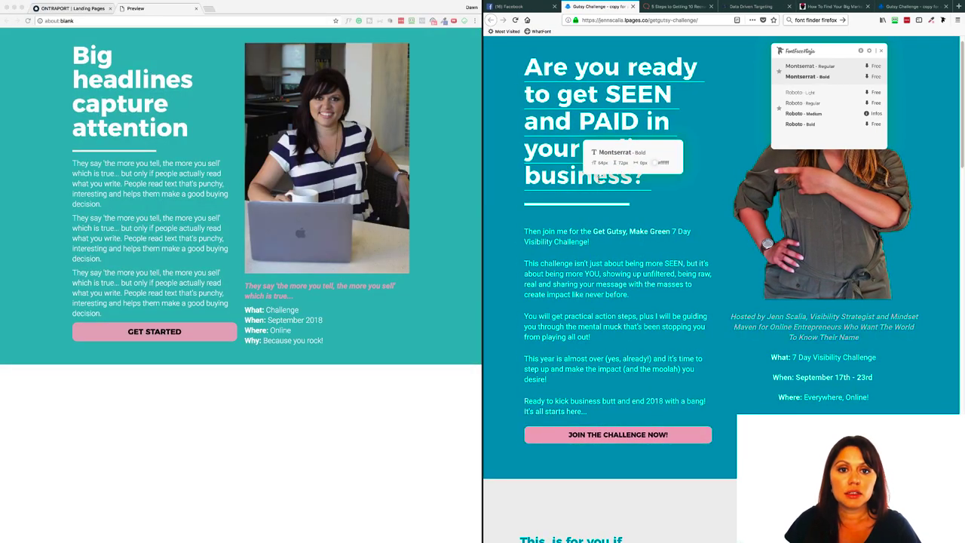
pyautogui.click(881, 50)
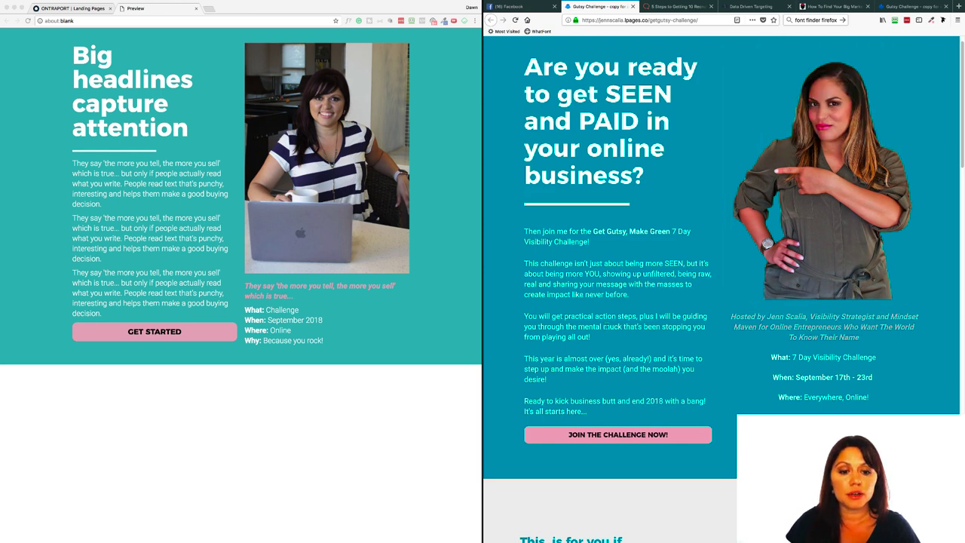
pyautogui.scroll(-5, 651, 346)
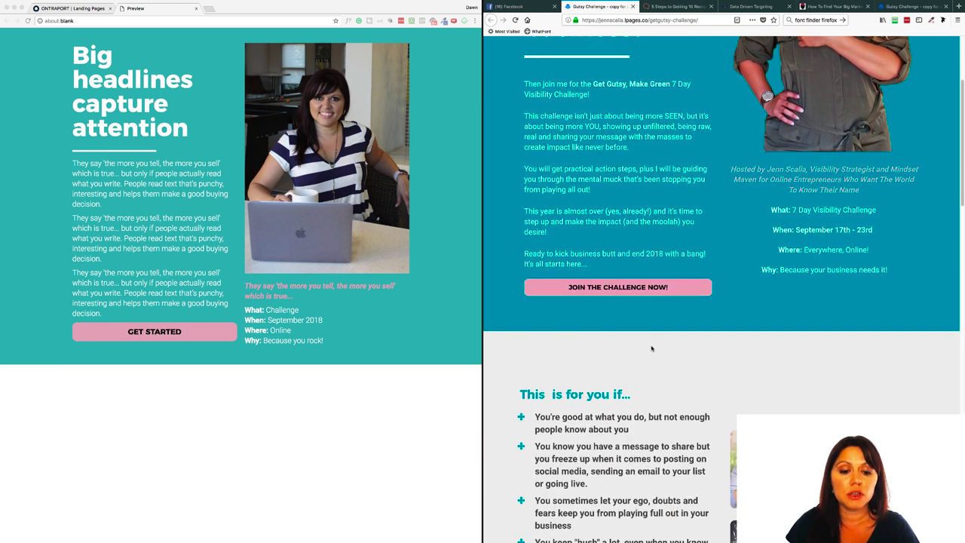
pyautogui.scroll(-2, 650, 346)
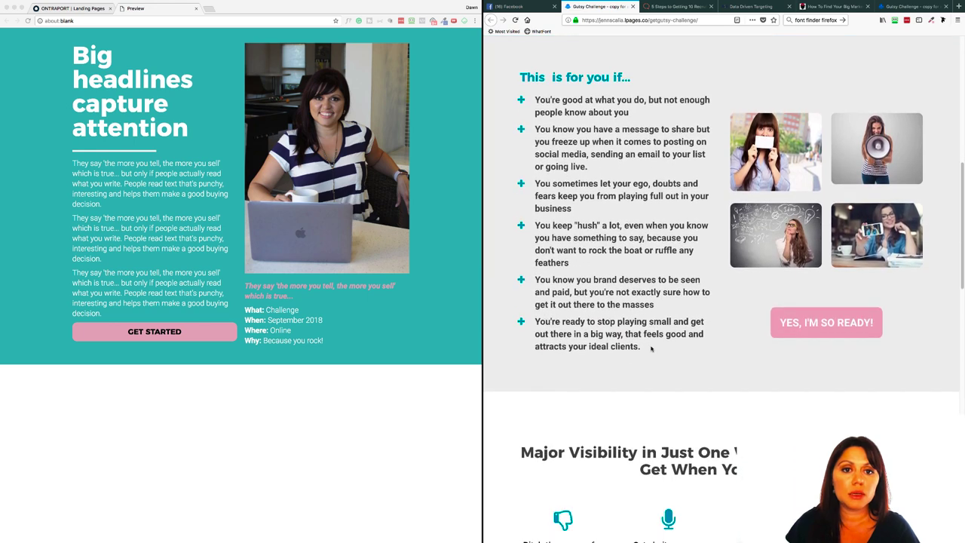
pyautogui.scroll(1, 651, 346)
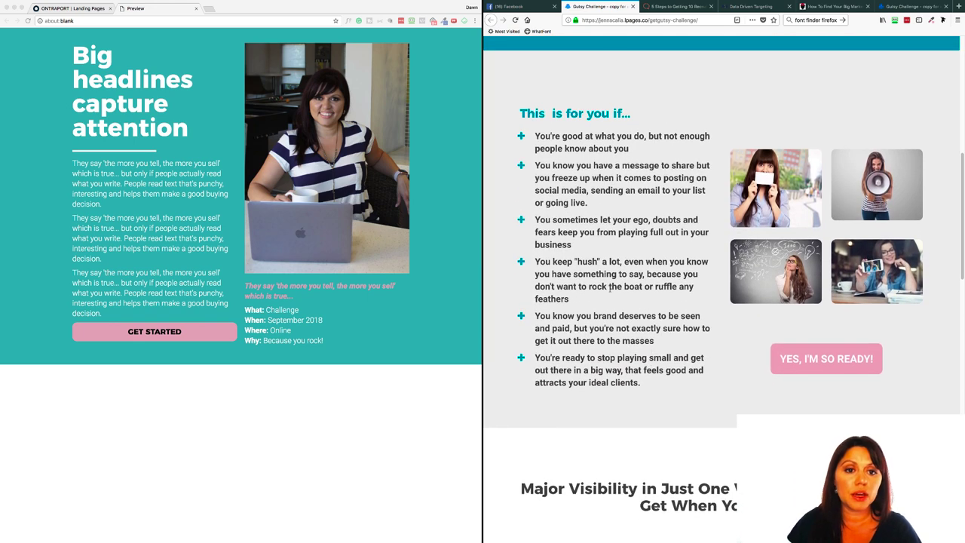
# Step: Close the preview, widen the editor window and highlight the bullet points under "This is for you if..." on the reference page
pyautogui.click(197, 9)
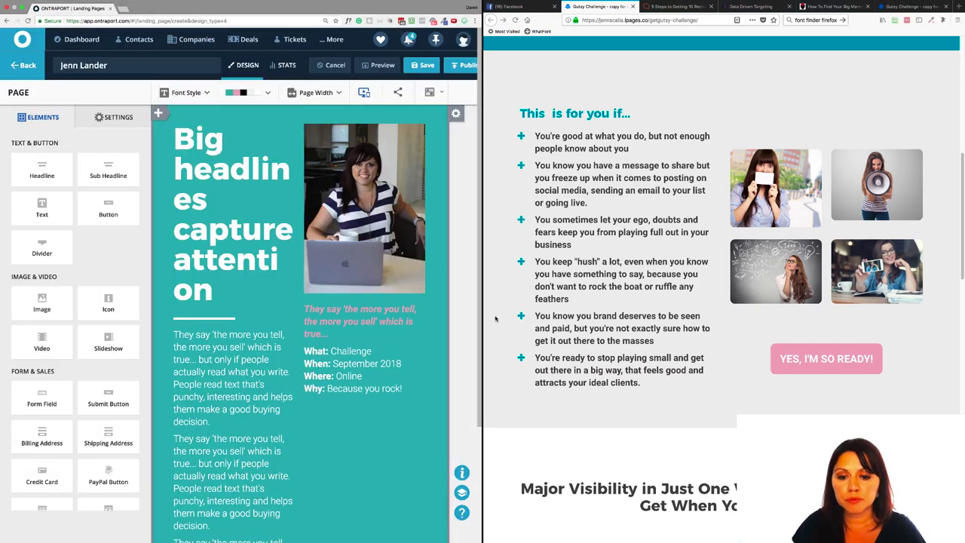
pyautogui.moveTo(481, 323); pyautogui.dragTo(522, 323)
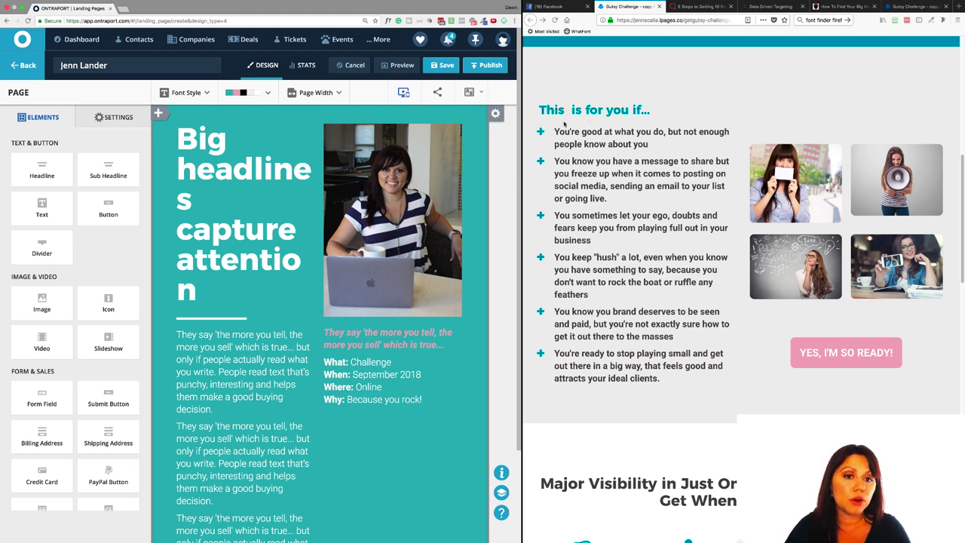
pyautogui.moveTo(664, 379); pyautogui.dragTo(667, 216)
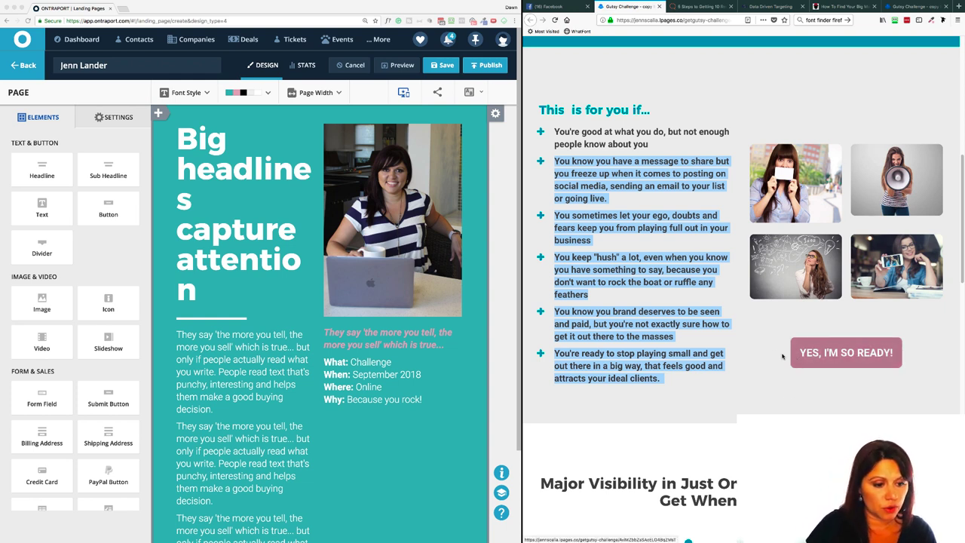
# Step: Inspect the highlighted bullet list on the reference page and examine the HTML structure around it
pyautogui.rightClick(702, 322)
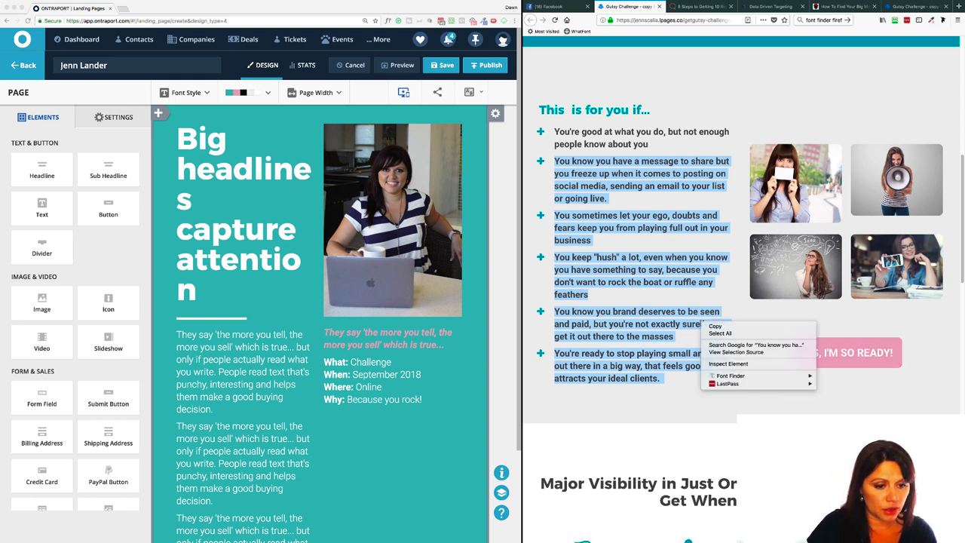
pyautogui.click(728, 363)
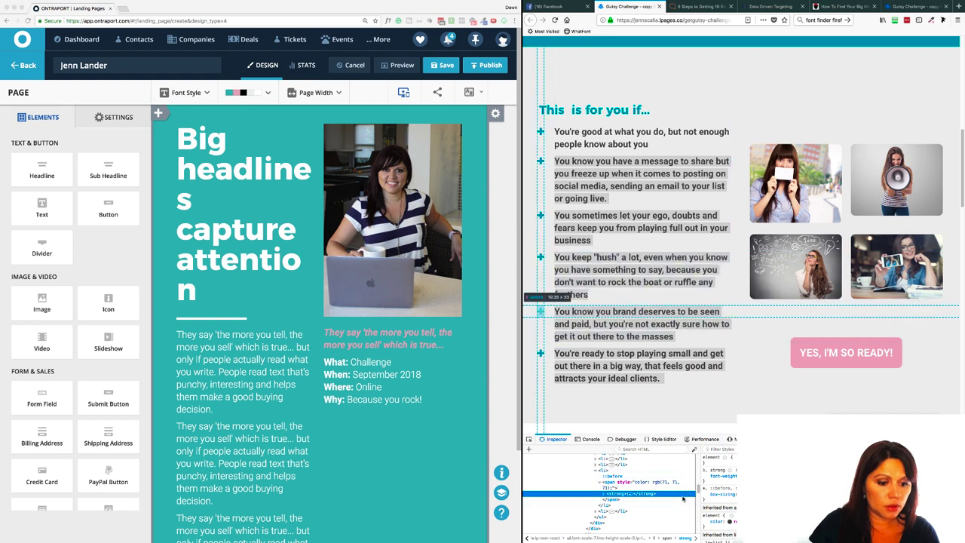
pyautogui.scroll(-1, 656, 491)
pyautogui.scroll(-4, 643, 501)
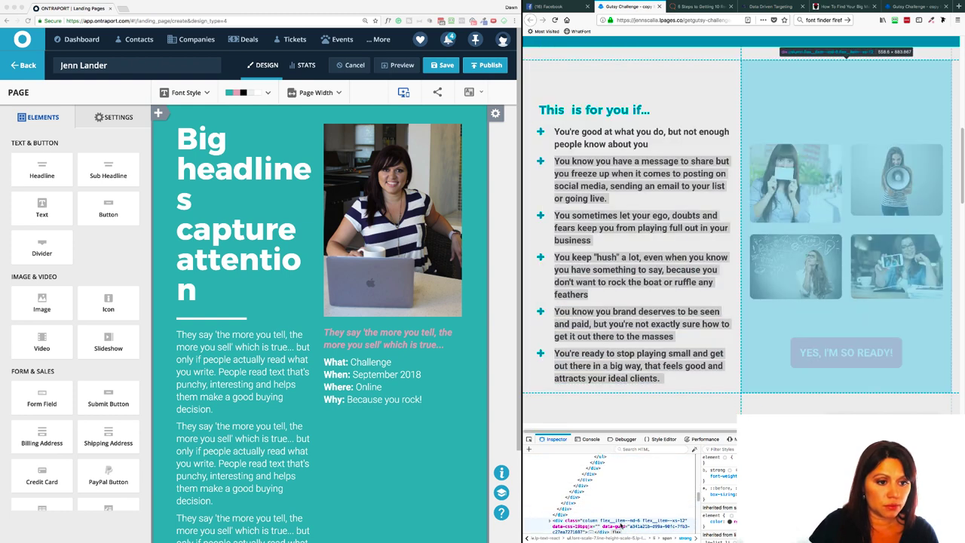
pyautogui.scroll(-3, 620, 526)
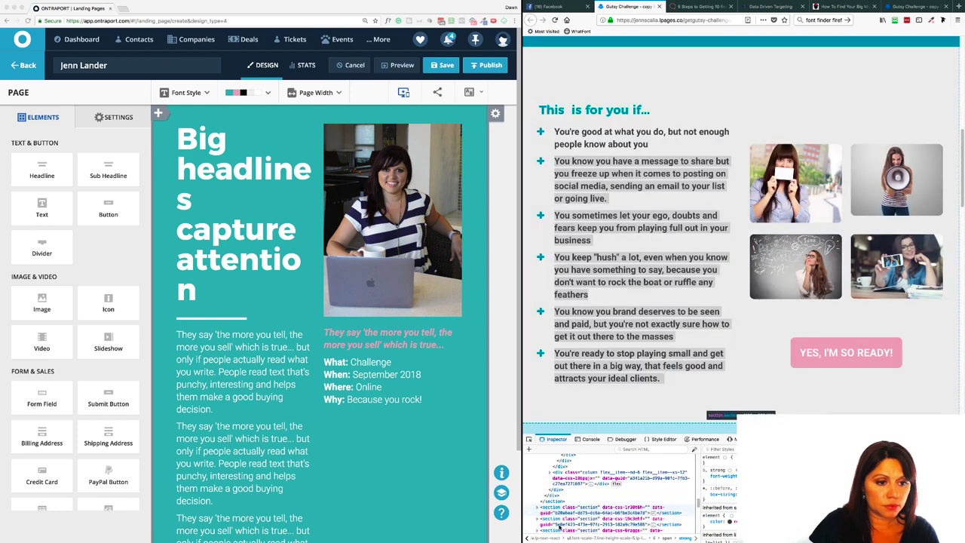
pyautogui.scroll(3, 562, 517)
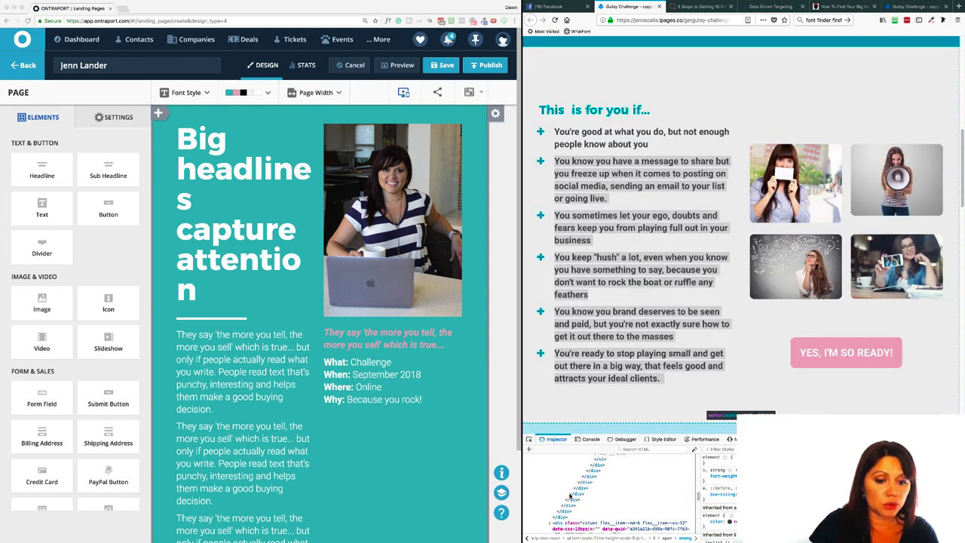
pyautogui.scroll(5, 571, 496)
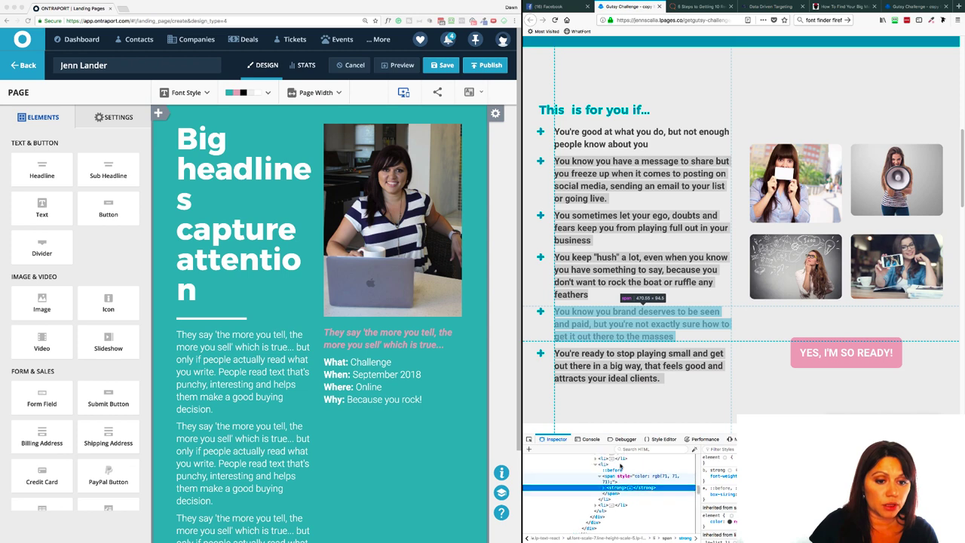
pyautogui.scroll(5, 620, 467)
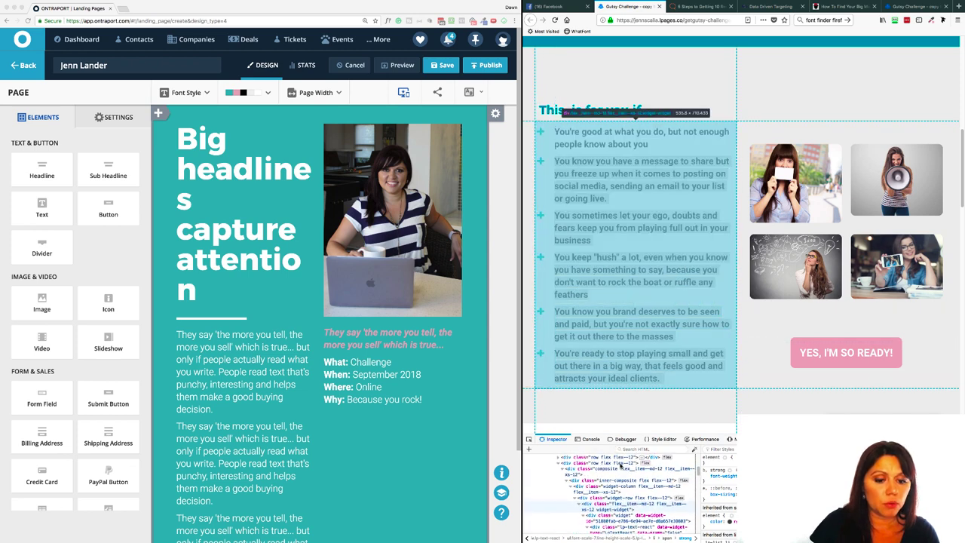
pyautogui.scroll(5, 620, 468)
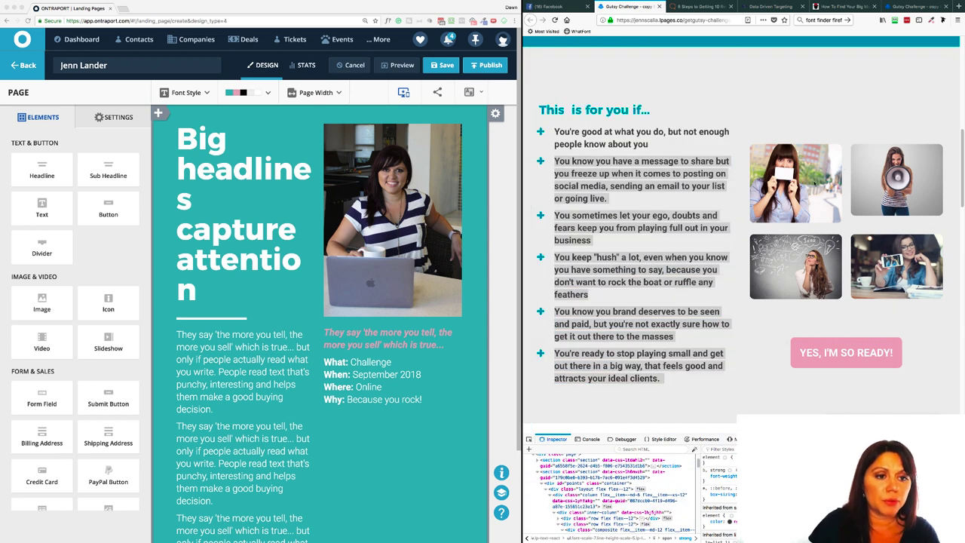
# Step: Widen the editor window and add an empty block with three equal columns below the teal section
pyautogui.scroll(-3, 331, 184)
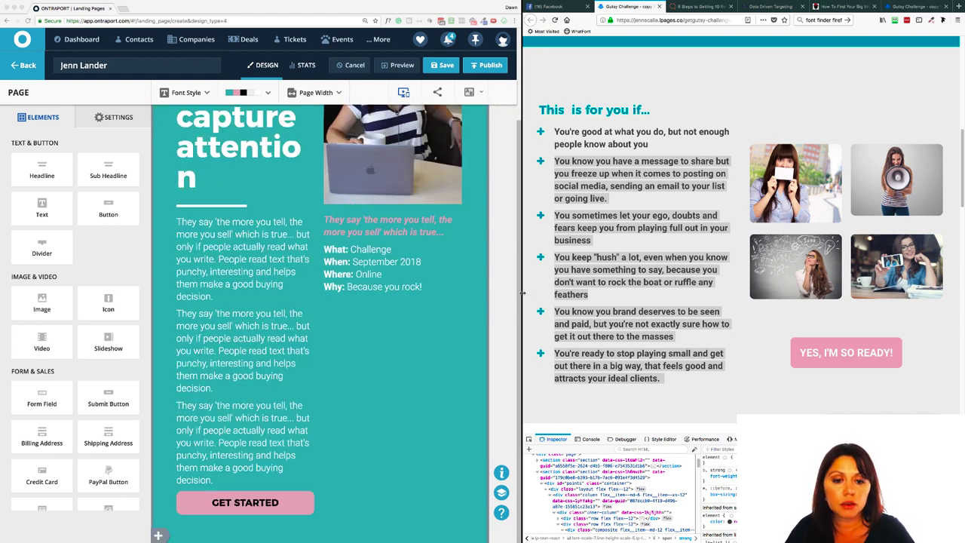
pyautogui.moveTo(522, 296); pyautogui.dragTo(598, 288)
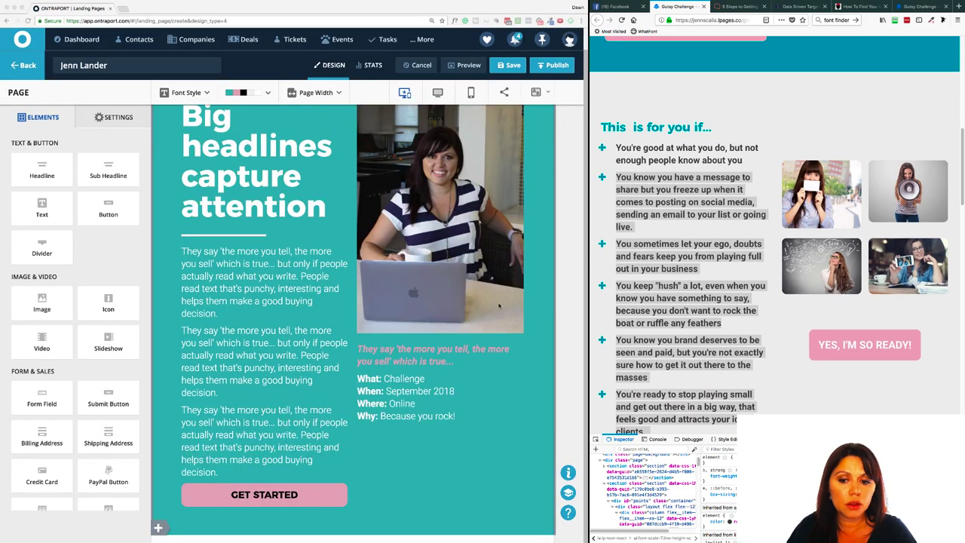
pyautogui.click(163, 530)
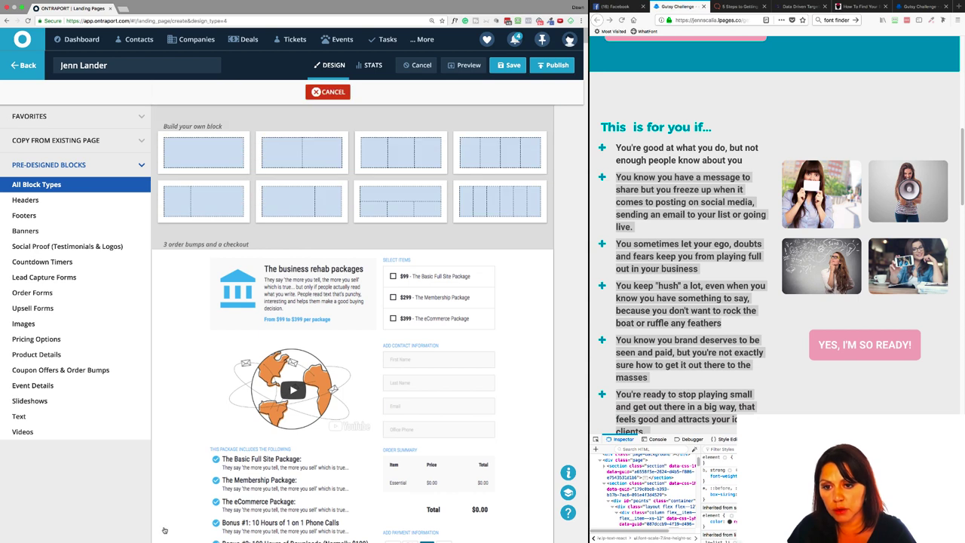
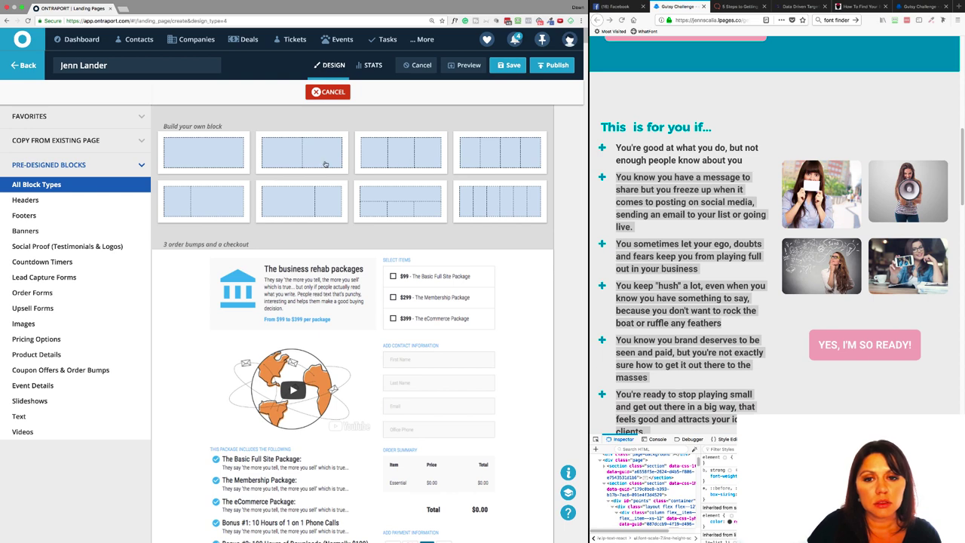
pyautogui.click(375, 160)
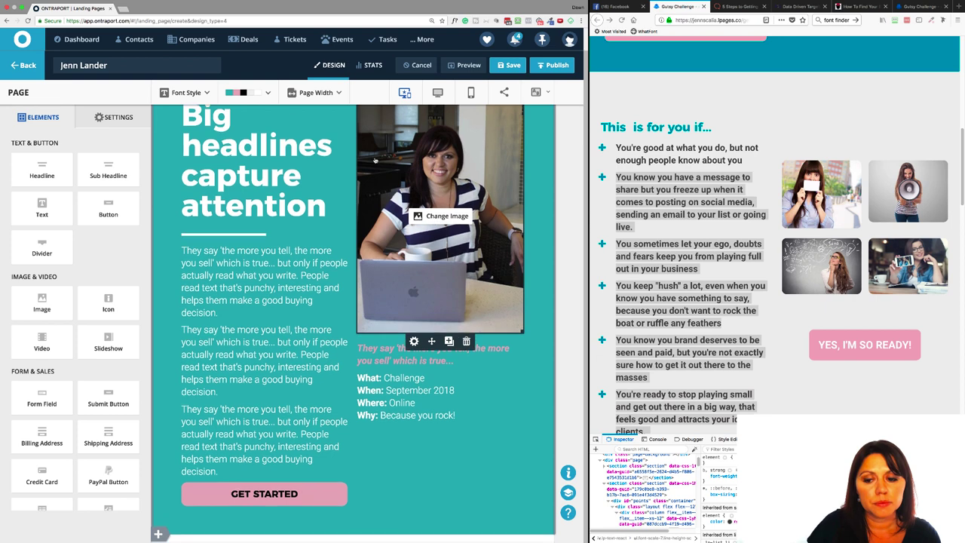
# Step: Add a sub headline to the new block's first column and change its text to "This is for you if..."
pyautogui.scroll(-2, 323, 404)
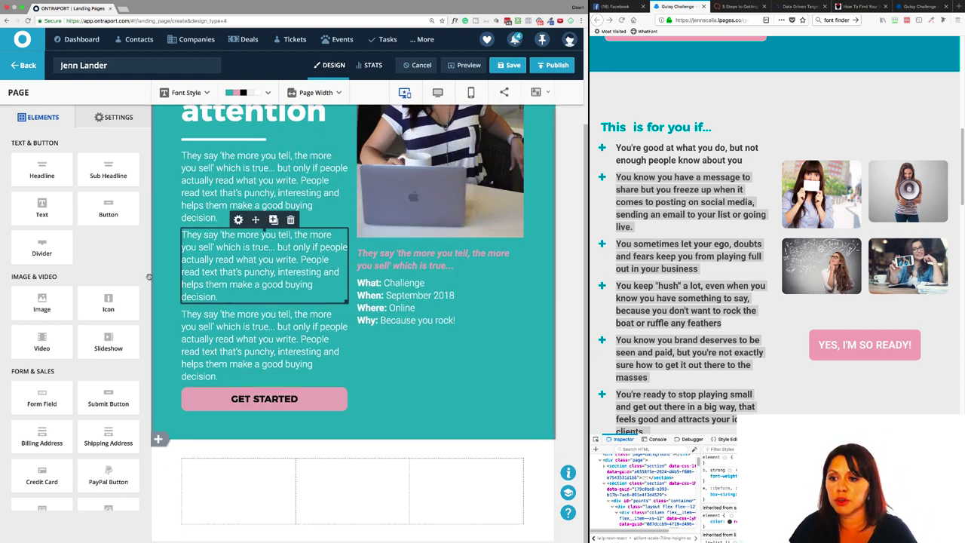
pyautogui.moveTo(108, 170); pyautogui.dragTo(238, 489)
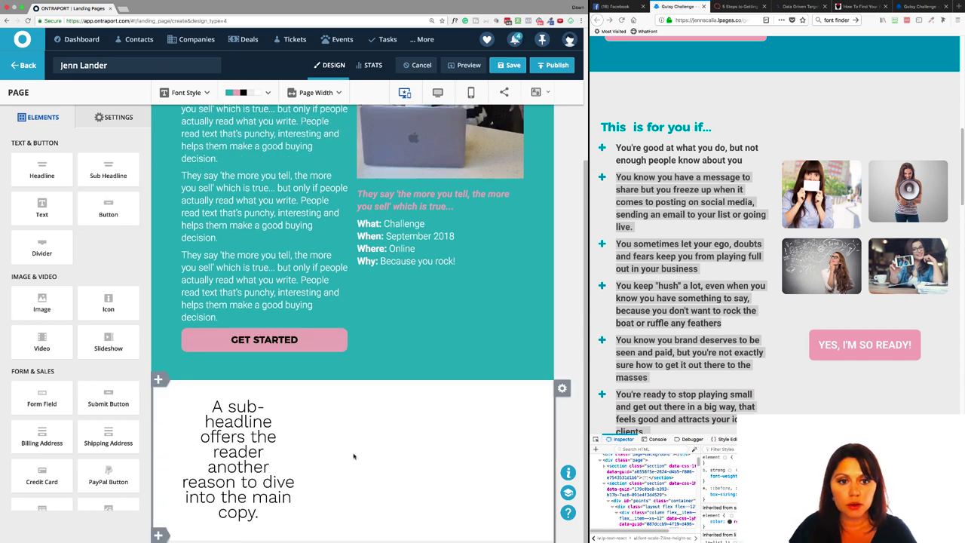
pyautogui.click(271, 454)
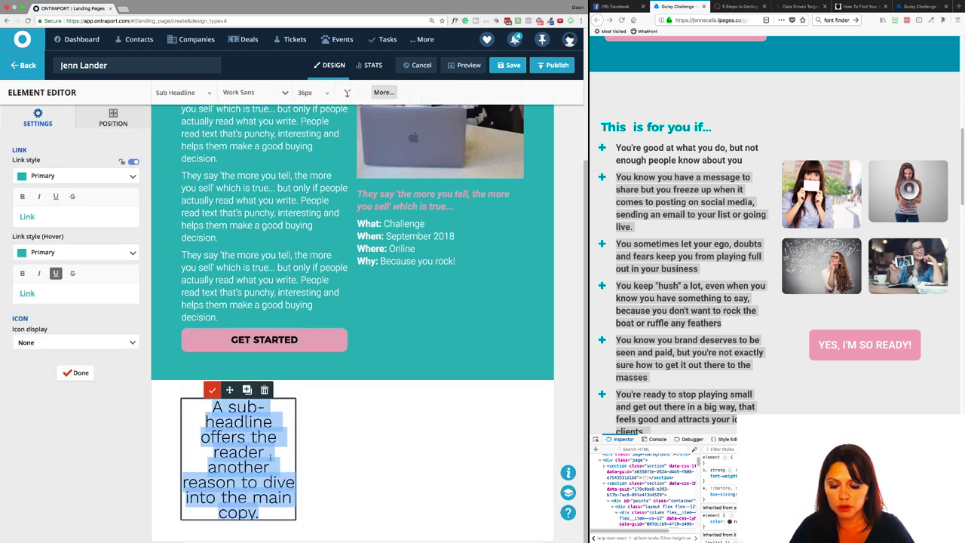
pyautogui.write('This is F')
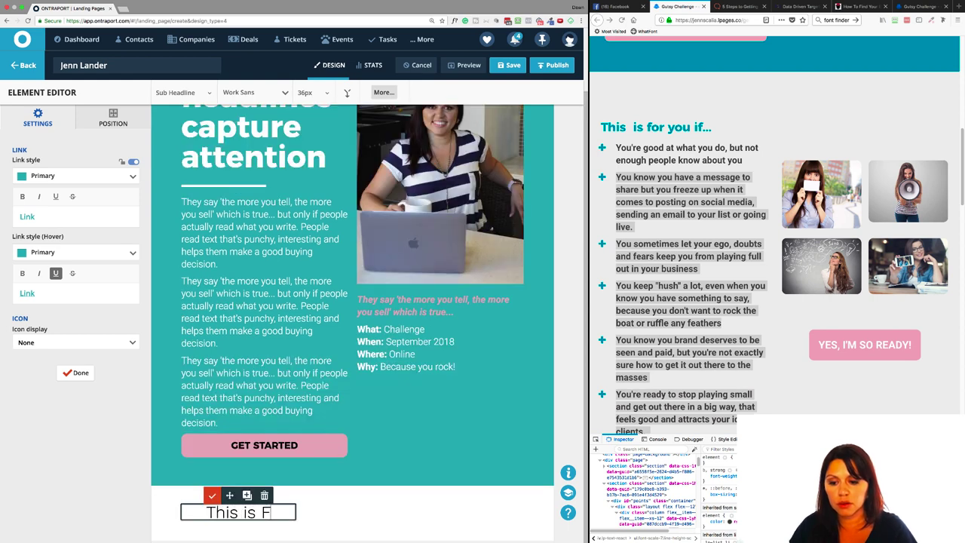
pyautogui.press('BackSpace')
pyautogui.write('for you')
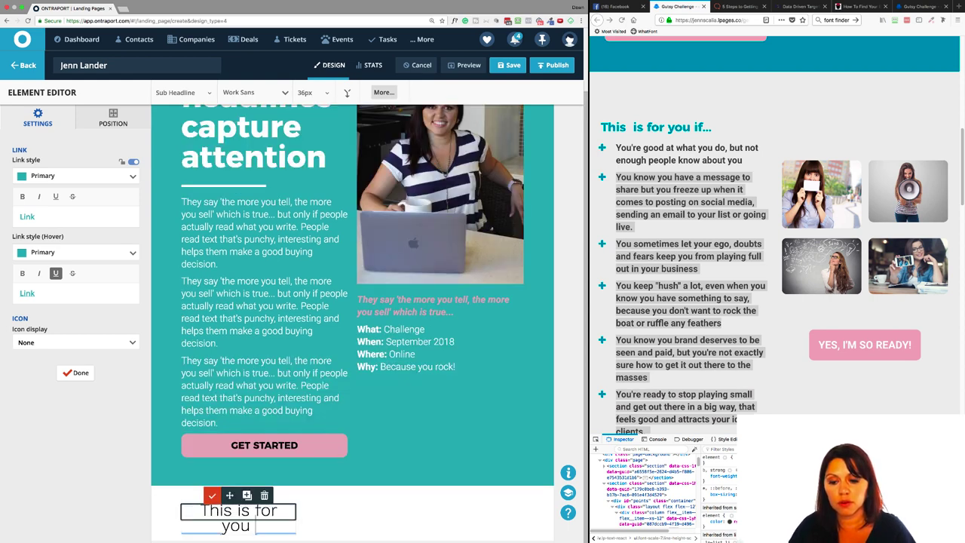
pyautogui.write(' if...')
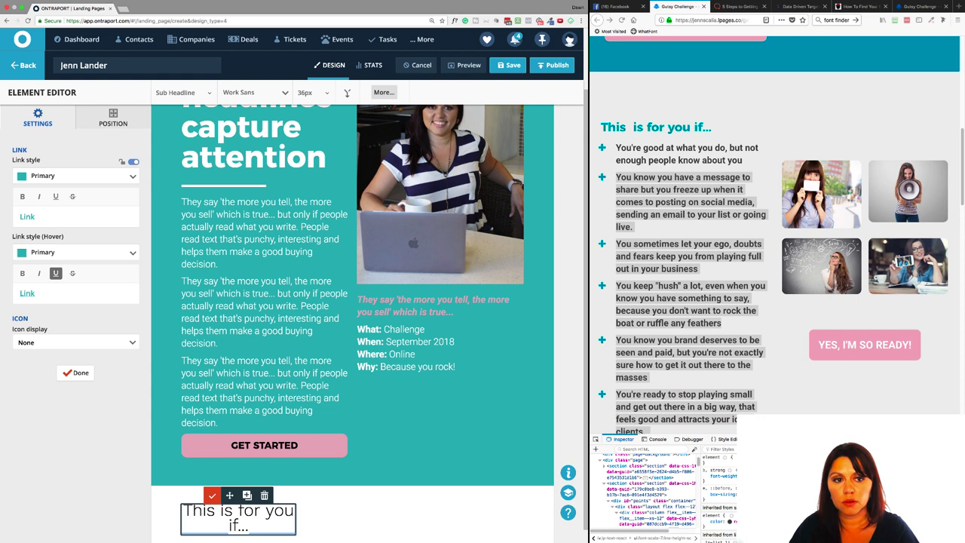
pyautogui.click(319, 522)
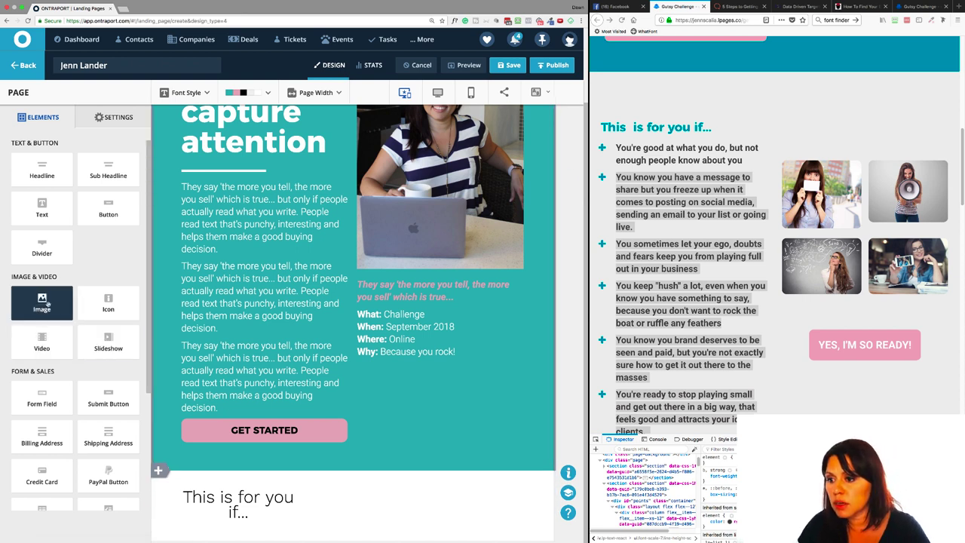
# Step: Place an image element in the second and third columns and duplicate each to form a two-by-two image grid
pyautogui.moveTo(47, 304); pyautogui.dragTo(352, 521)
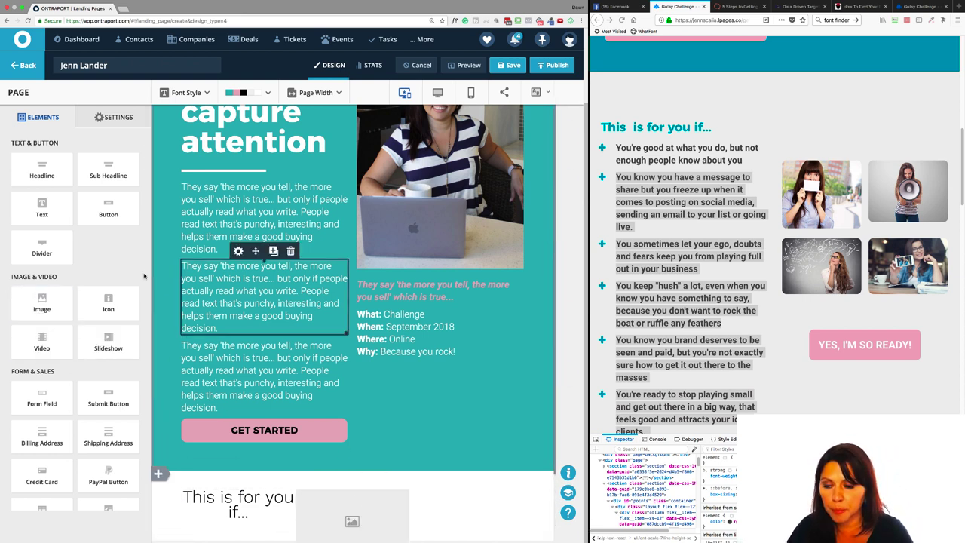
pyautogui.moveTo(50, 307); pyautogui.dragTo(468, 513)
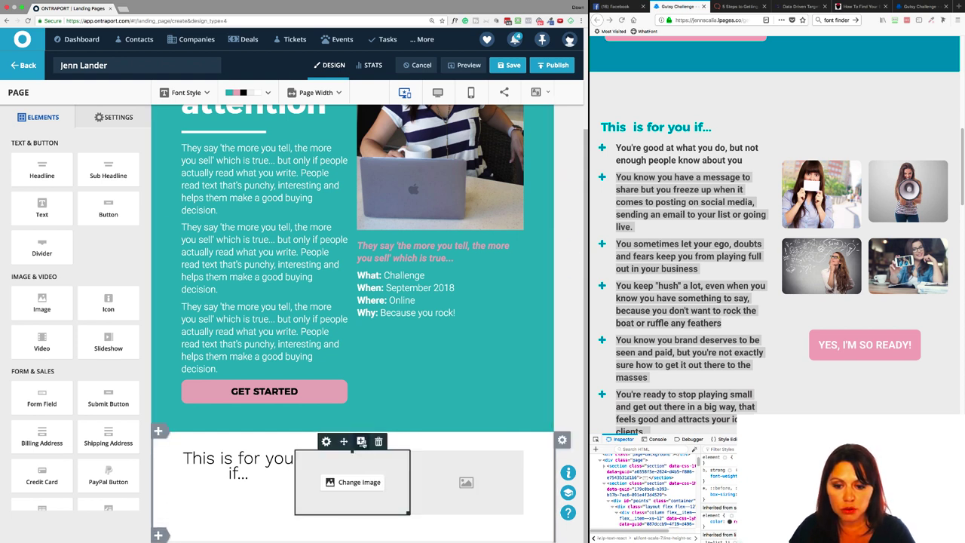
pyautogui.click(362, 443)
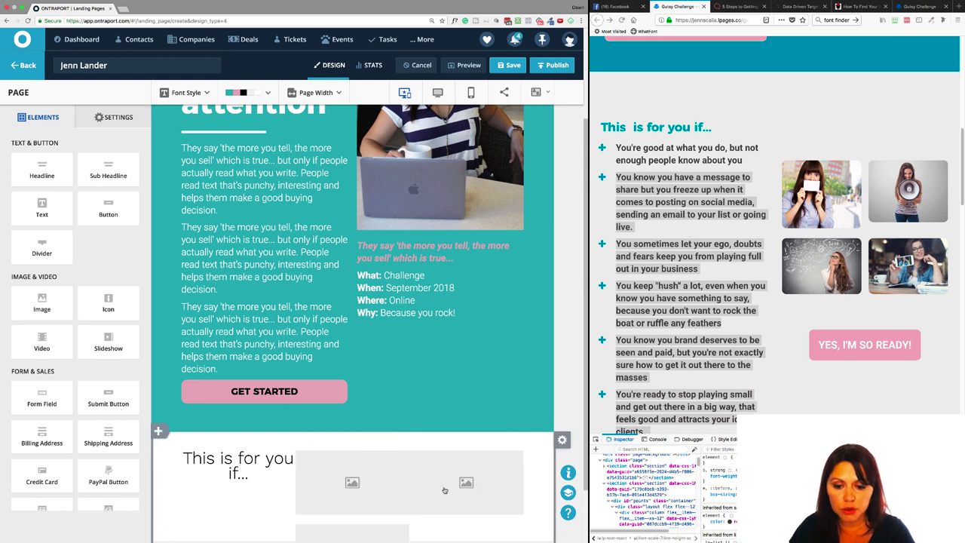
pyautogui.click(480, 448)
# Step: Add a text element under "This is for you if..." and shorten it to end after "which is true..."
pyautogui.scroll(-2, 475, 452)
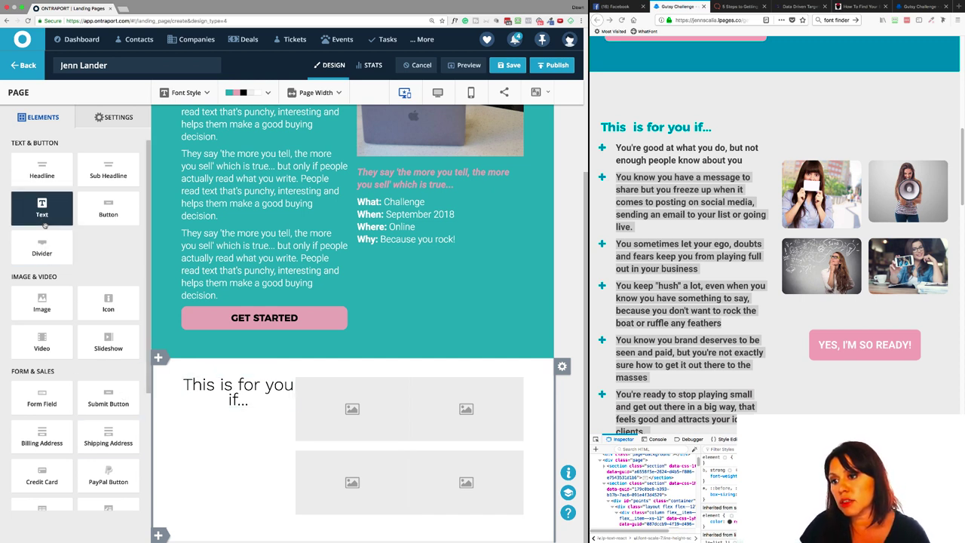
pyautogui.moveTo(43, 205); pyautogui.dragTo(242, 429)
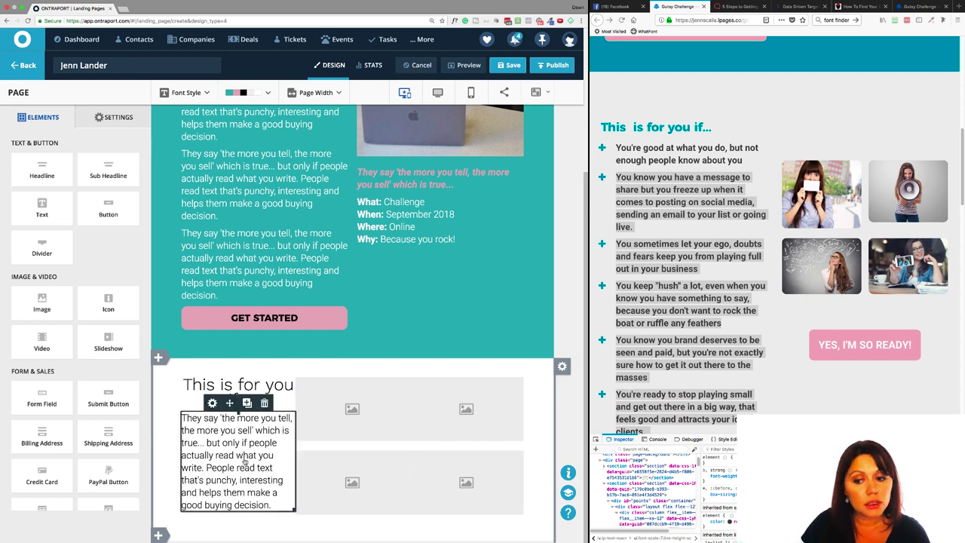
pyautogui.click(244, 462)
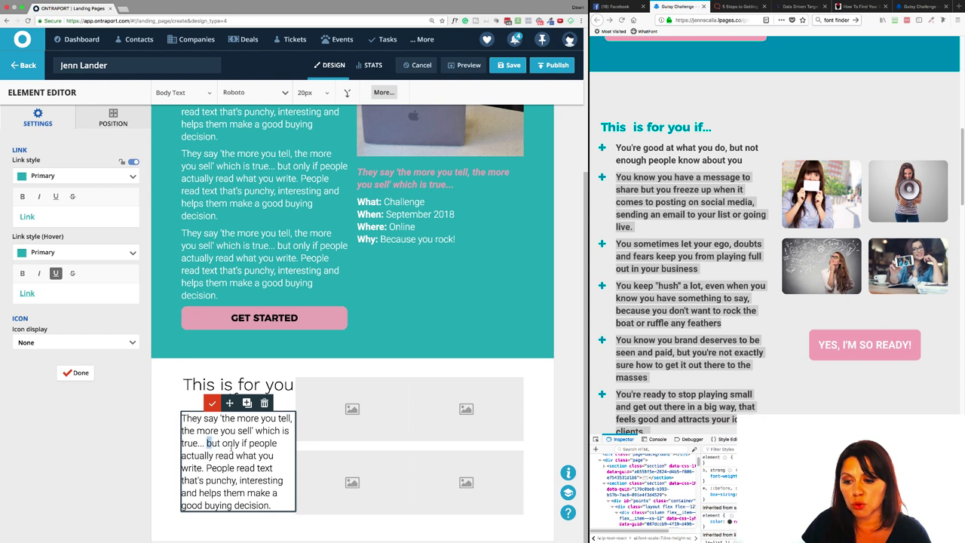
pyautogui.moveTo(207, 444); pyautogui.dragTo(272, 505)
pyautogui.press('BackSpace')
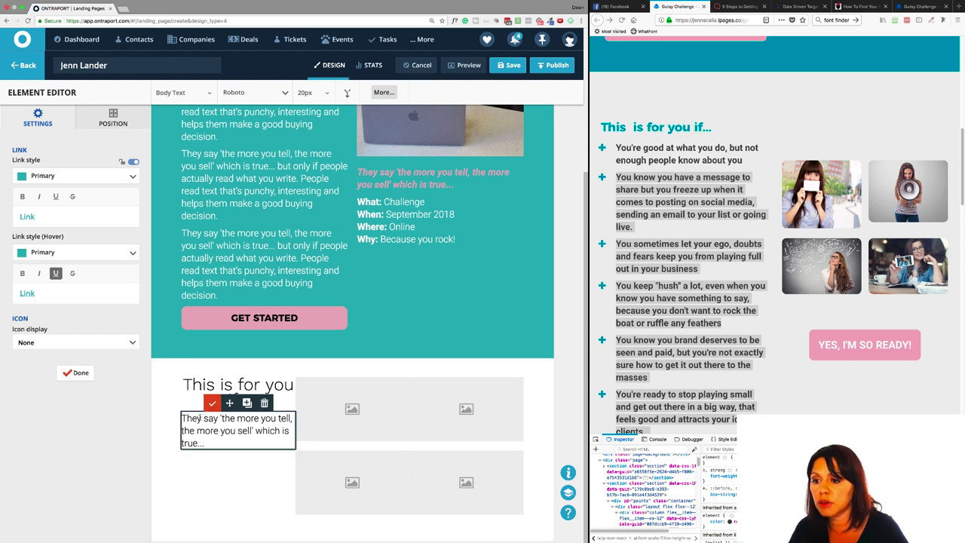
# Step: Give the shortened text element an icon displayed Outside Left, in the Primary color and 29px in size
pyautogui.click(38, 343)
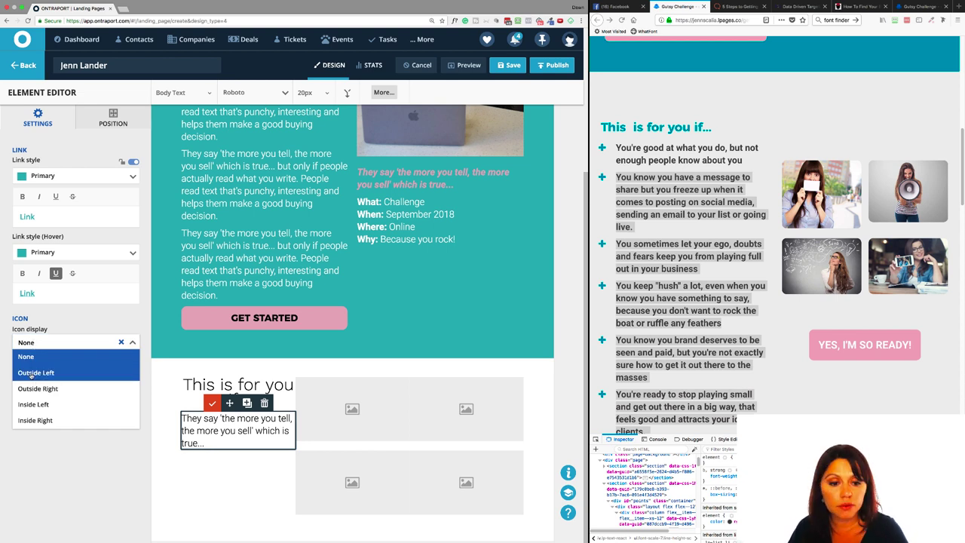
pyautogui.click(51, 374)
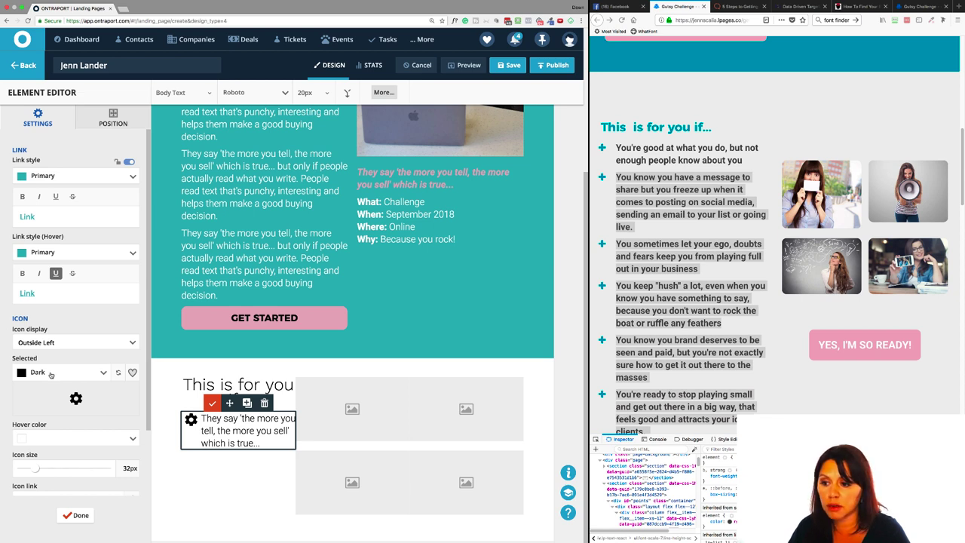
pyautogui.click(51, 374)
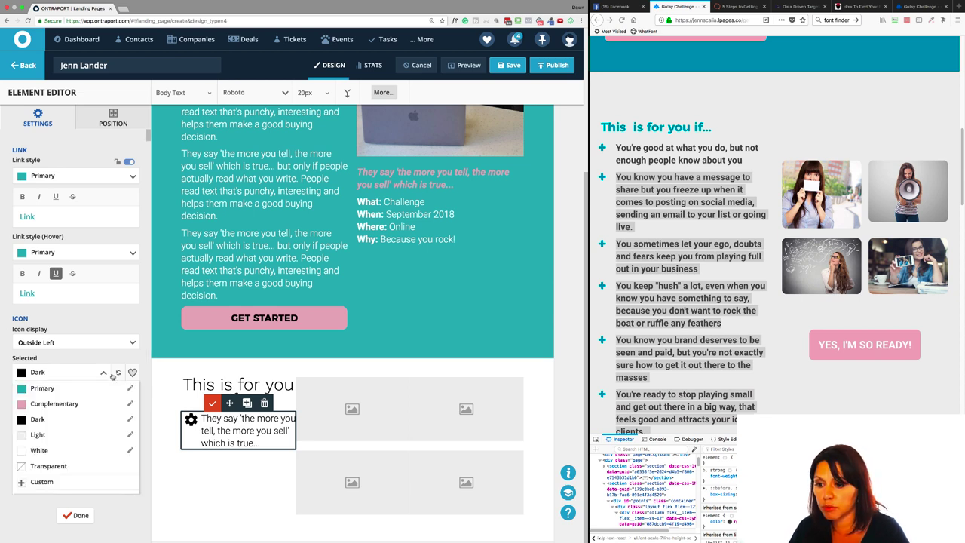
pyautogui.click(57, 388)
pyautogui.scroll(-4, 73, 419)
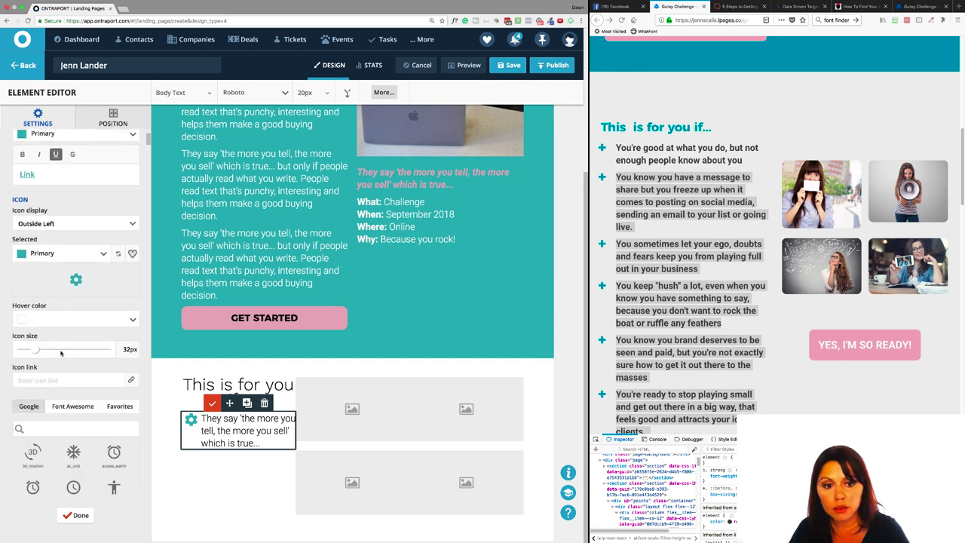
pyautogui.moveTo(36, 351); pyautogui.dragTo(34, 351)
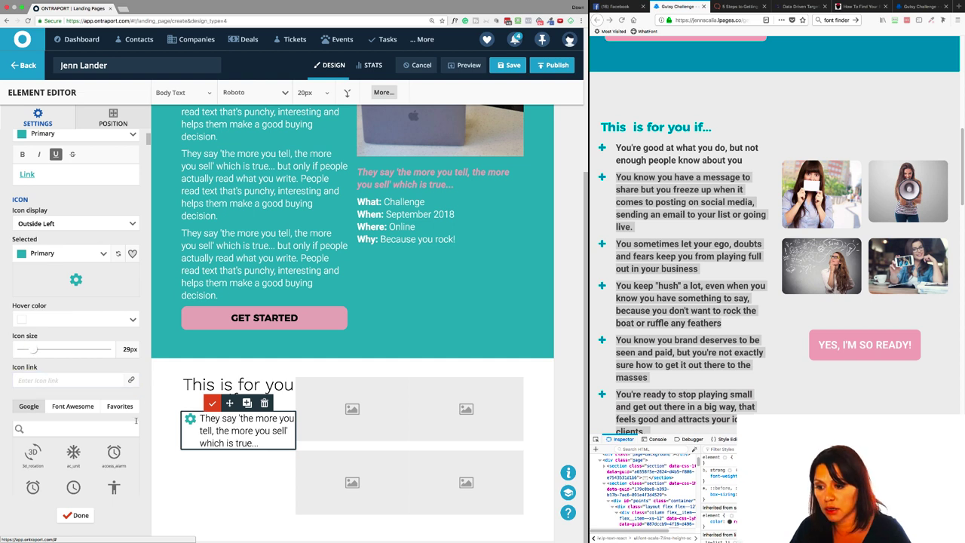
# Step: Search the icons for "plus" and apply the Font Awesome plus icon to the text element
pyautogui.scroll(-2, 89, 425)
pyautogui.write('plus')
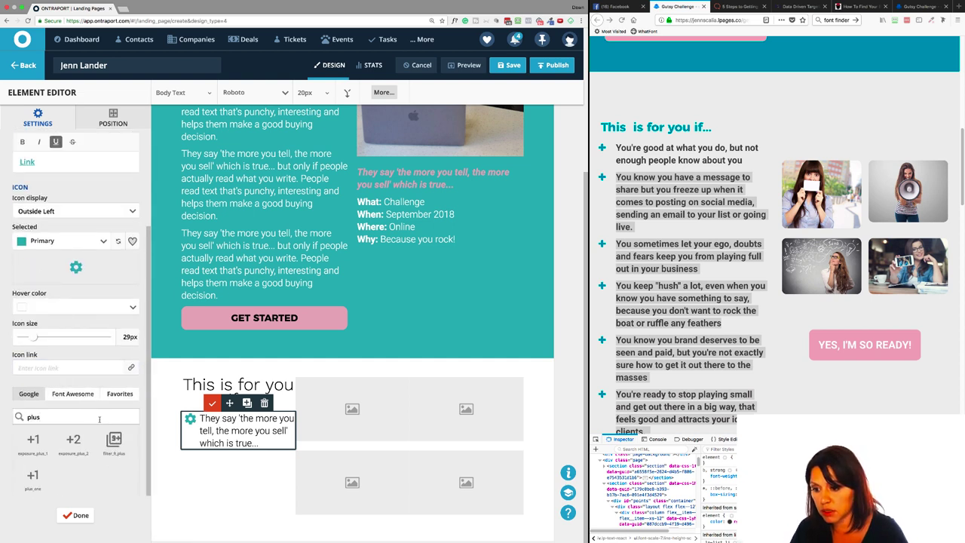
pyautogui.click(76, 395)
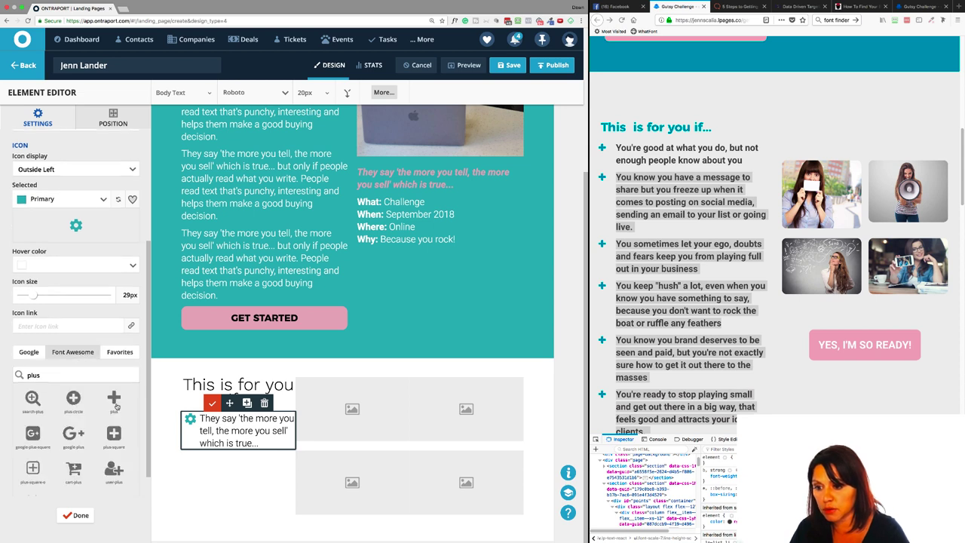
pyautogui.click(115, 406)
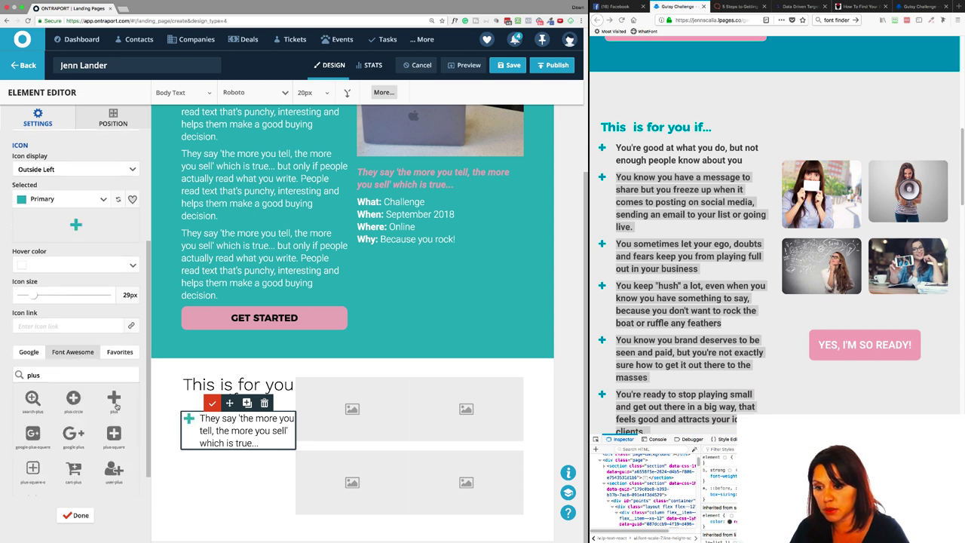
# Step: Widen the text column of the "This is for you if..." block, leaving the two image columns equally narrow
pyautogui.click(81, 515)
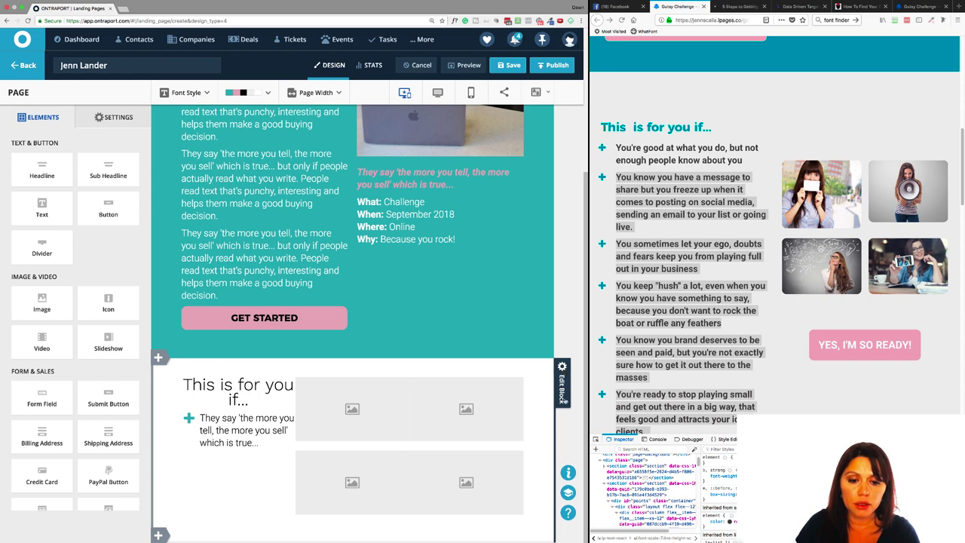
pyautogui.click(562, 388)
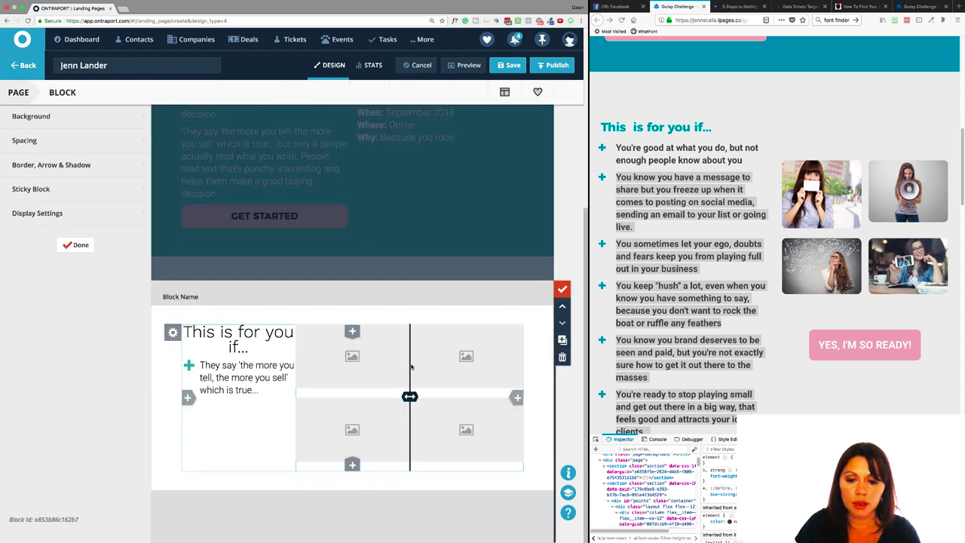
pyautogui.moveTo(410, 397); pyautogui.dragTo(356, 417)
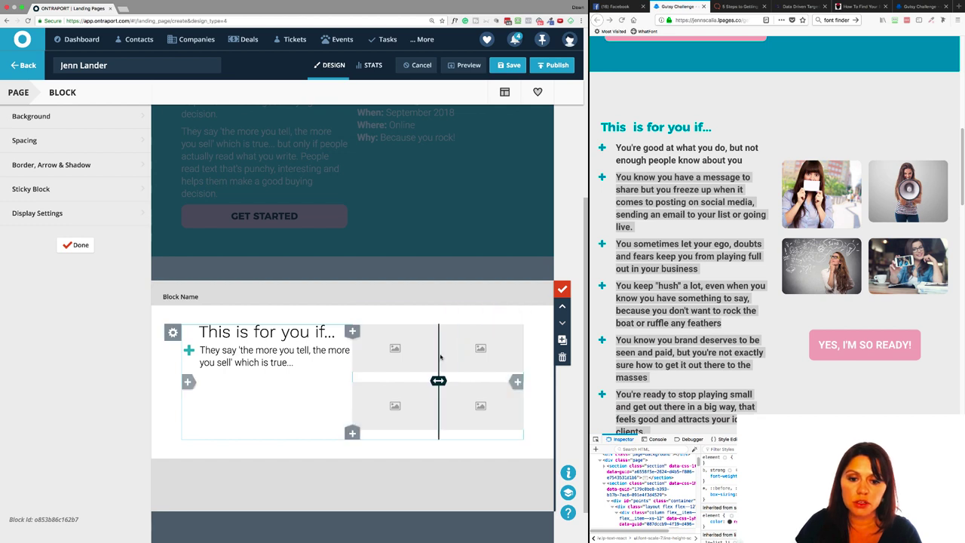
pyautogui.moveTo(457, 365)
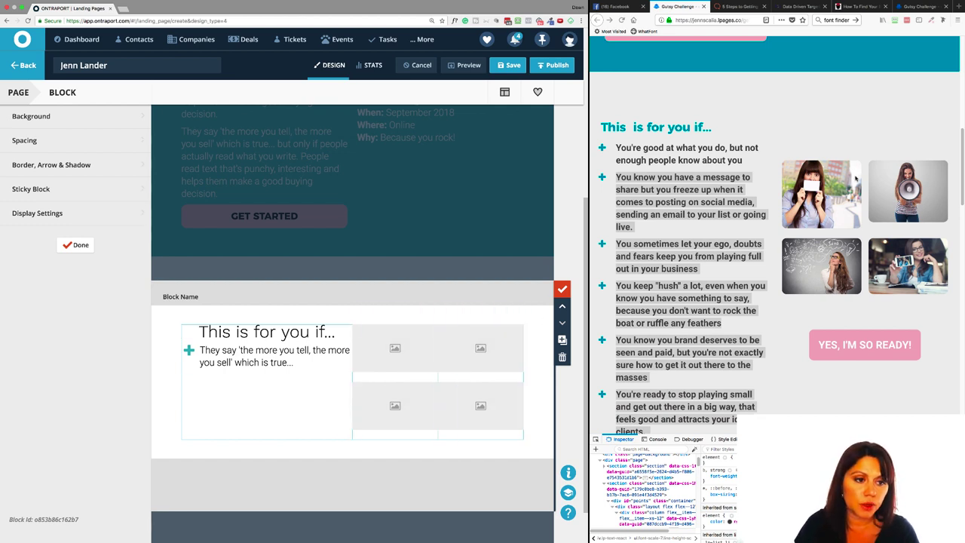
pyautogui.moveTo(254, 341)
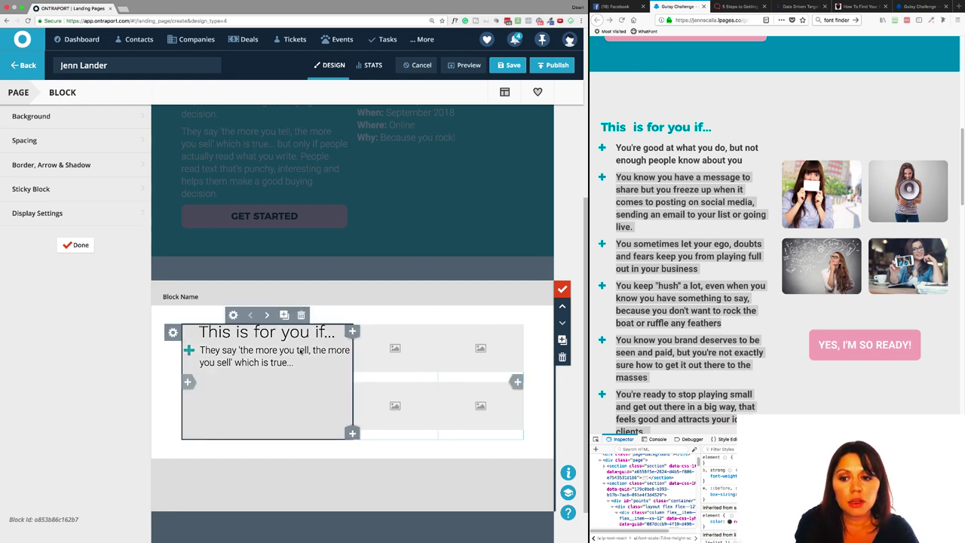
pyautogui.click(254, 337)
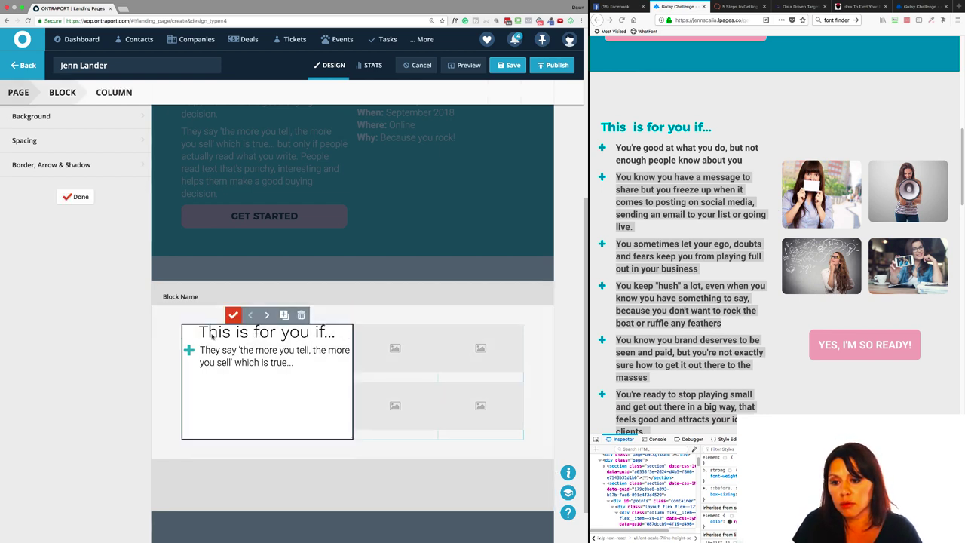
pyautogui.click(215, 336)
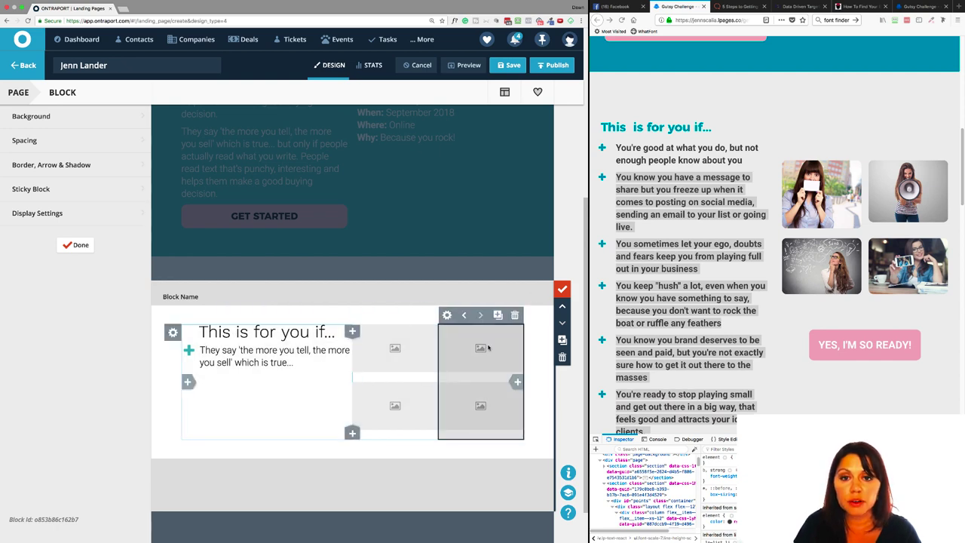
pyautogui.click(562, 288)
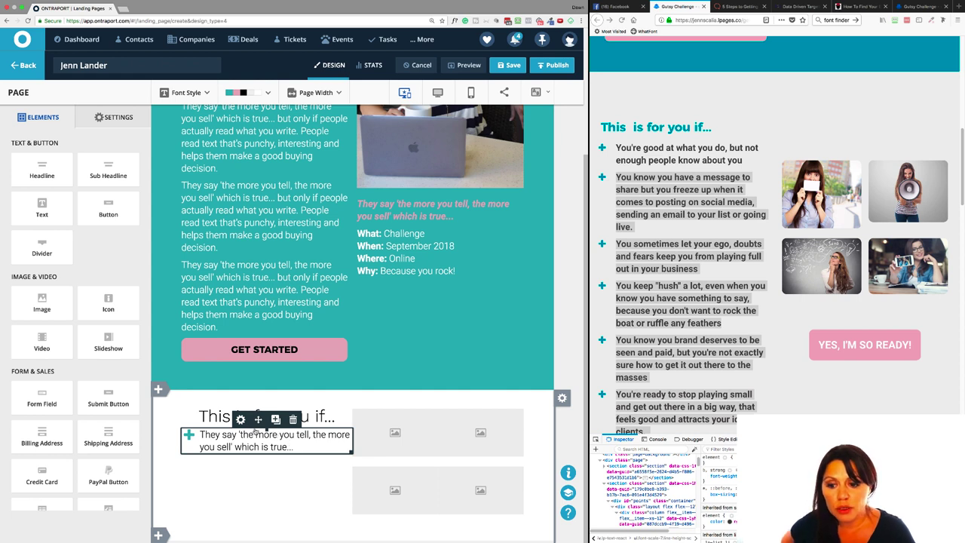
# Step: Duplicate the plus-icon text element twice
pyautogui.click(275, 419)
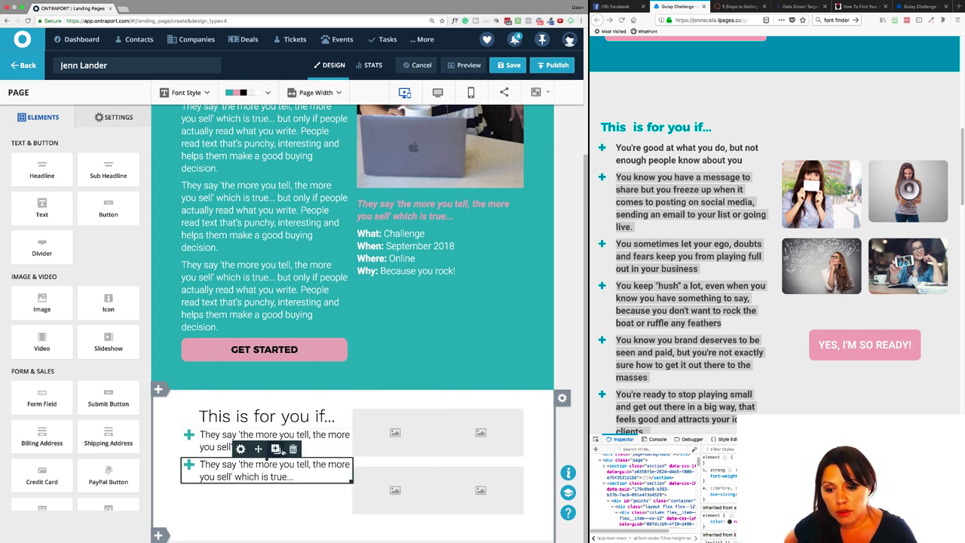
pyautogui.click(276, 450)
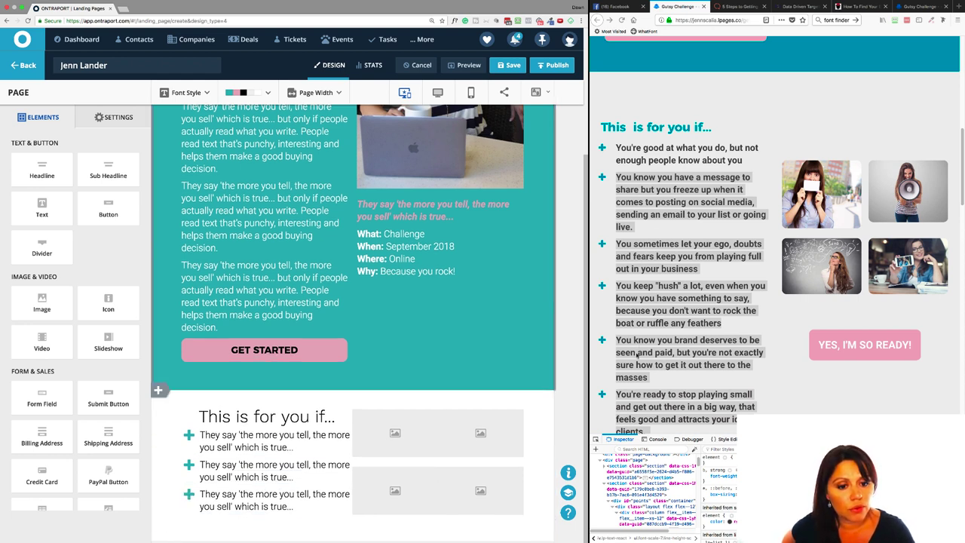
# Step: Inspect the reference page's bullet font and set the Large Body Text style to 24px size with 33px line height
pyautogui.scroll(-2, 638, 408)
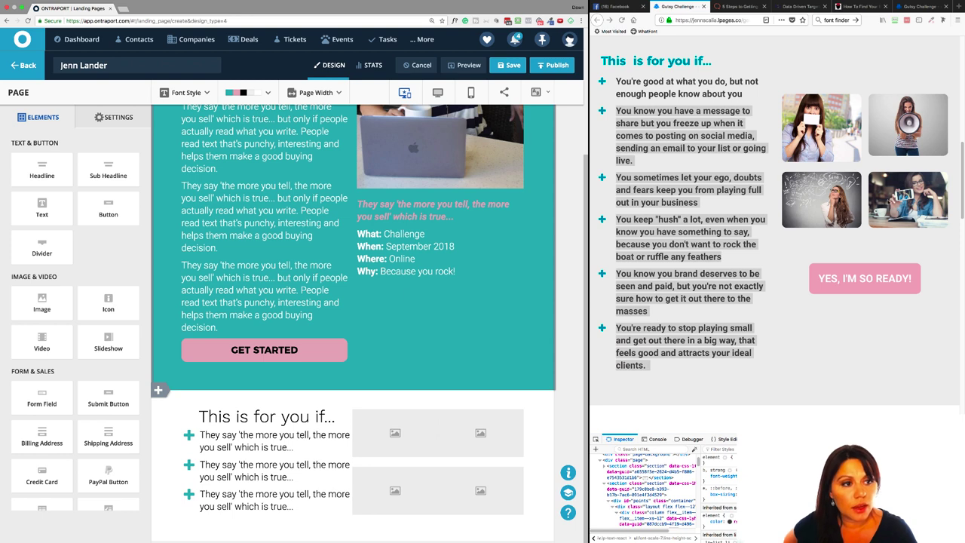
pyautogui.click(943, 20)
pyautogui.moveTo(704, 253)
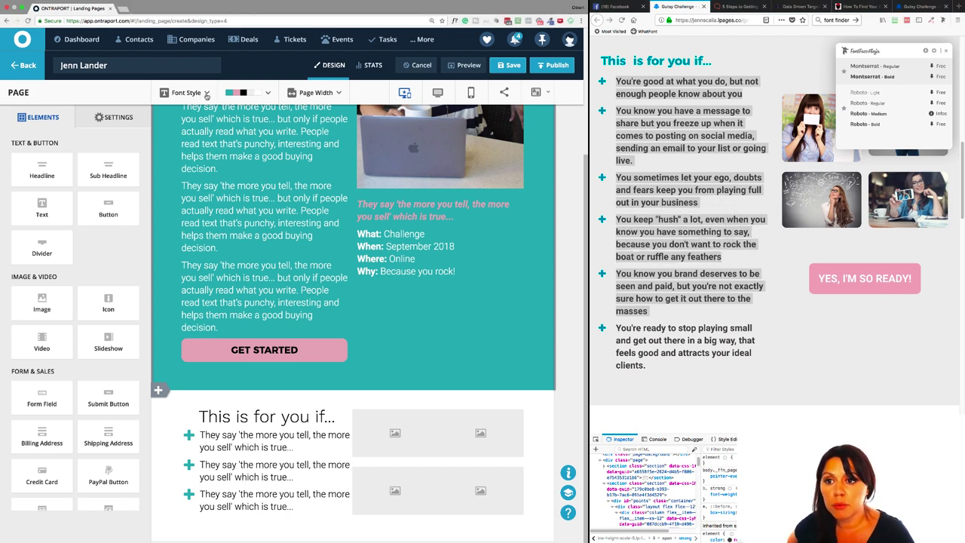
pyautogui.click(207, 93)
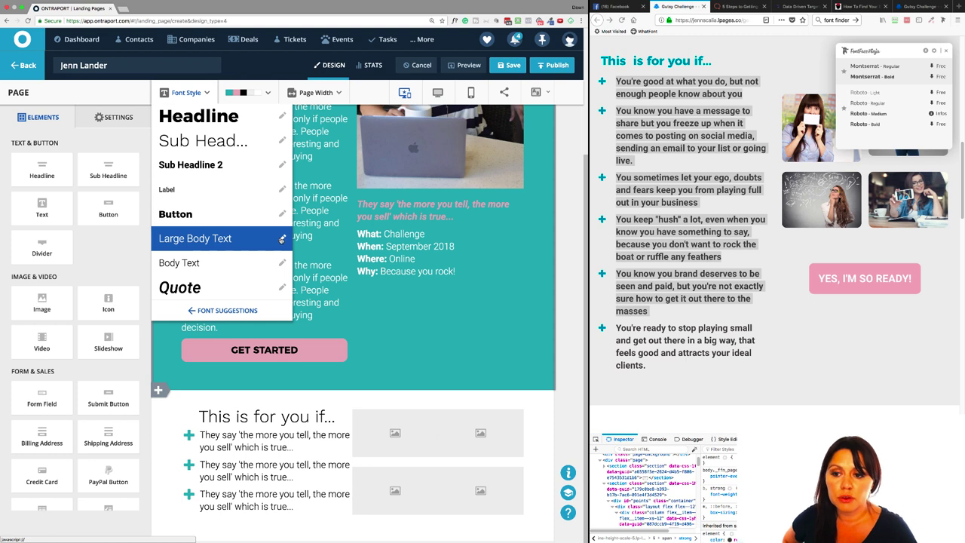
pyautogui.click(282, 239)
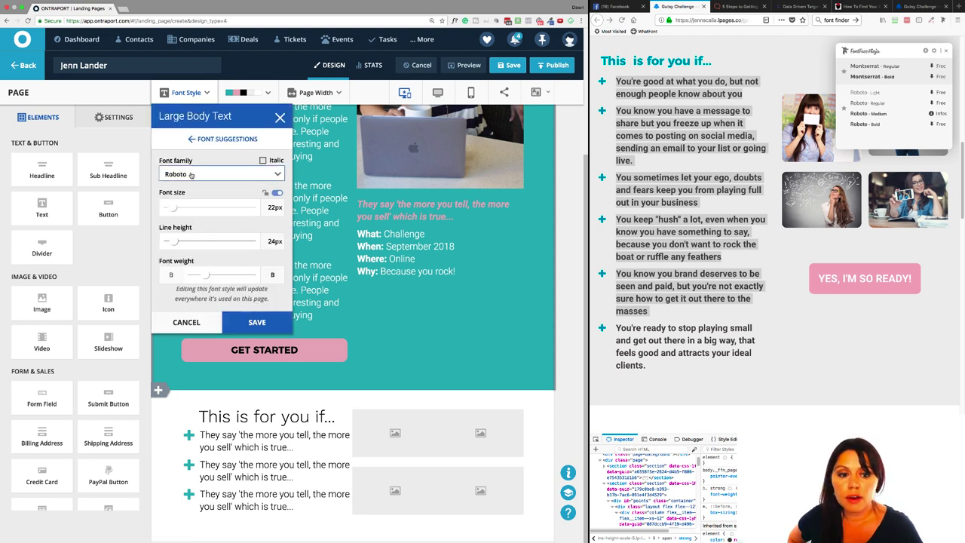
pyautogui.click(671, 204)
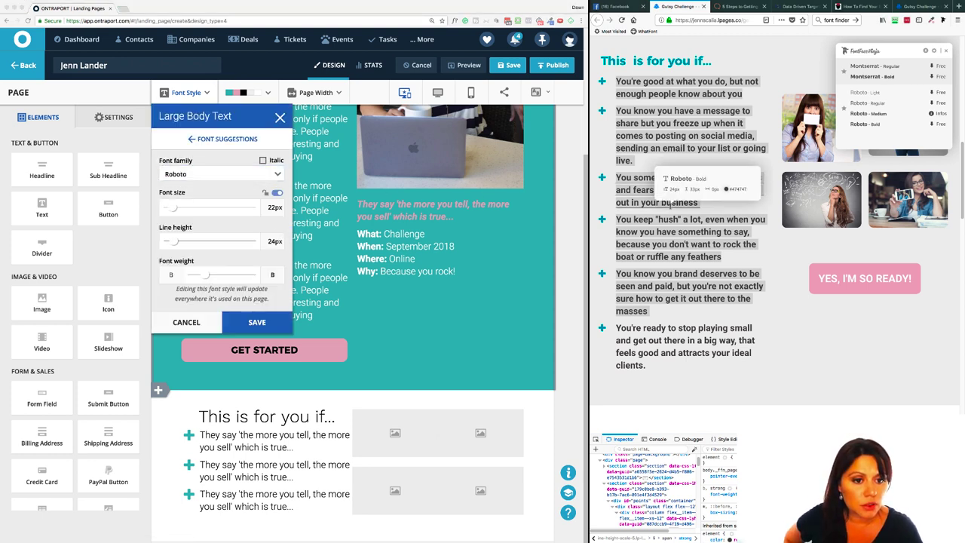
pyautogui.click(269, 208)
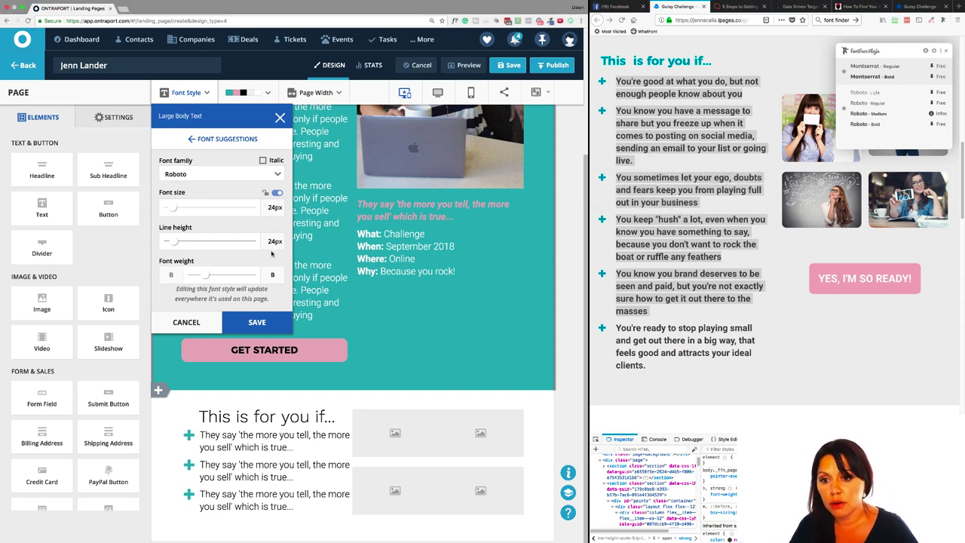
pyautogui.press('BackSpace')
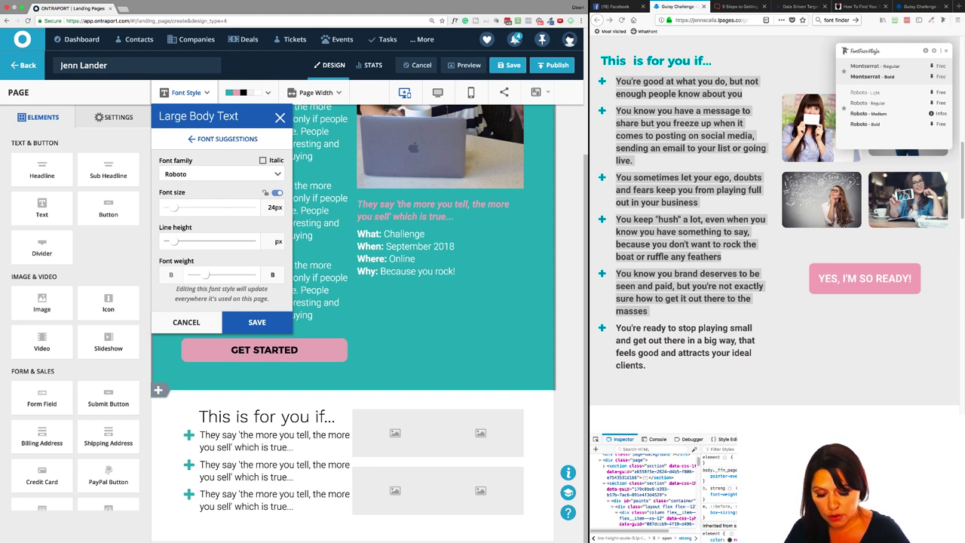
pyautogui.moveTo(266, 255); pyautogui.dragTo(271, 256)
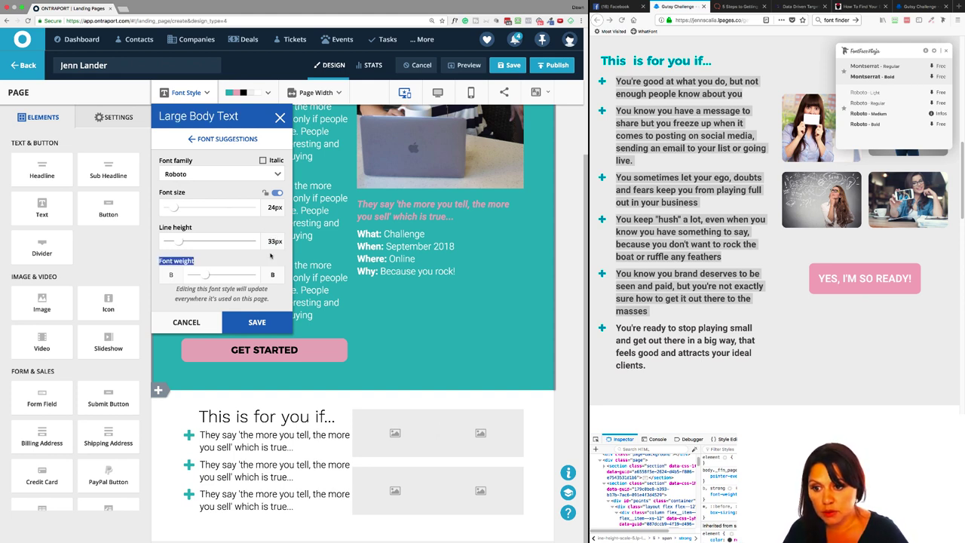
pyautogui.click(256, 324)
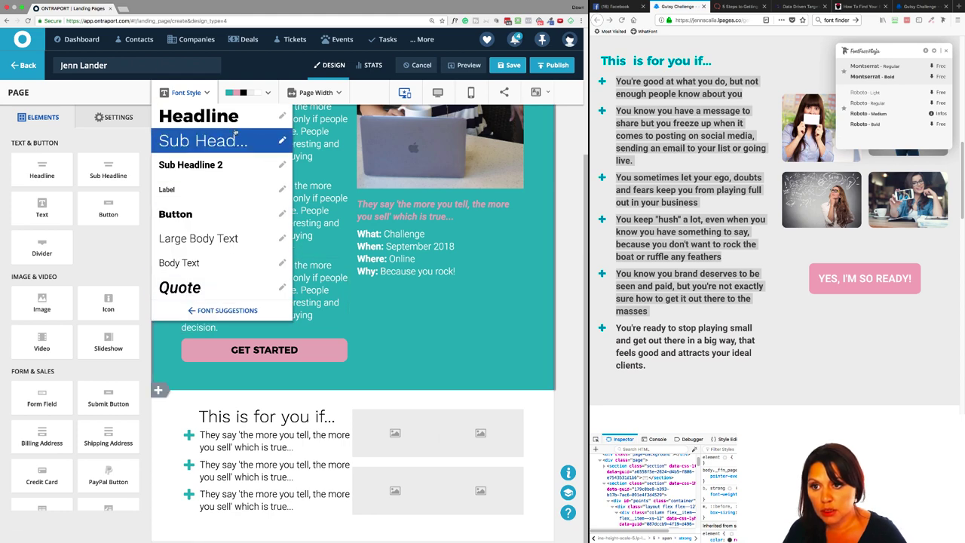
pyautogui.click(207, 94)
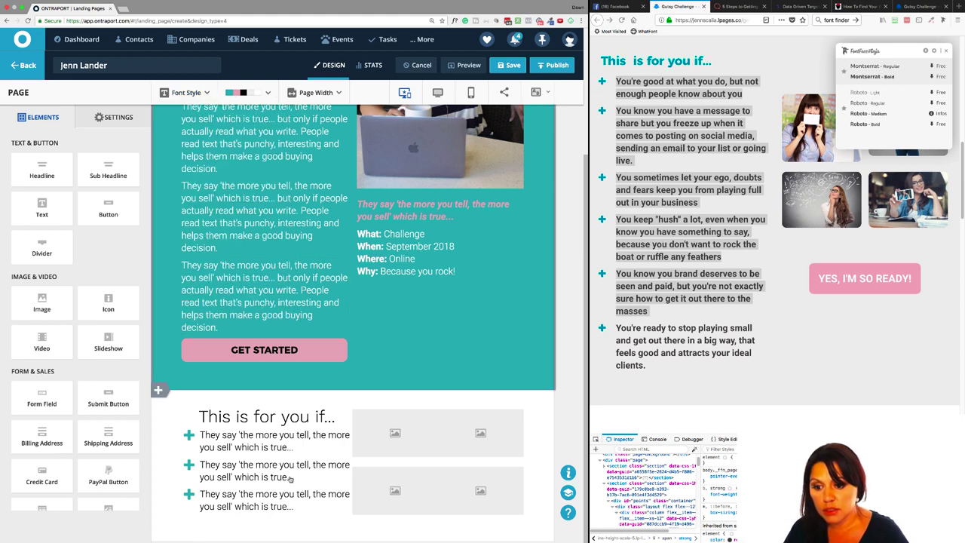
# Step: Apply the Large Body Text style and bold formatting to the first plus-icon text element
pyautogui.click(259, 435)
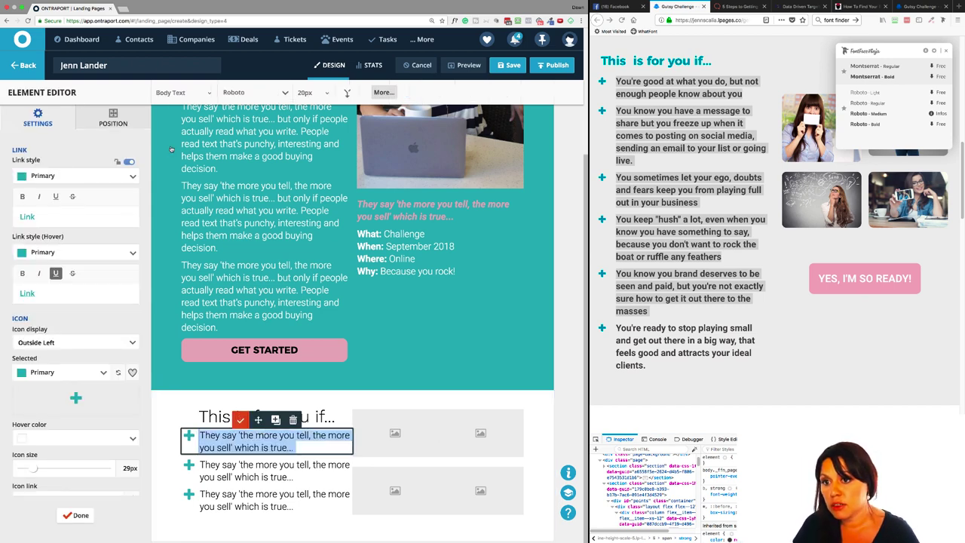
pyautogui.moveTo(210, 96)
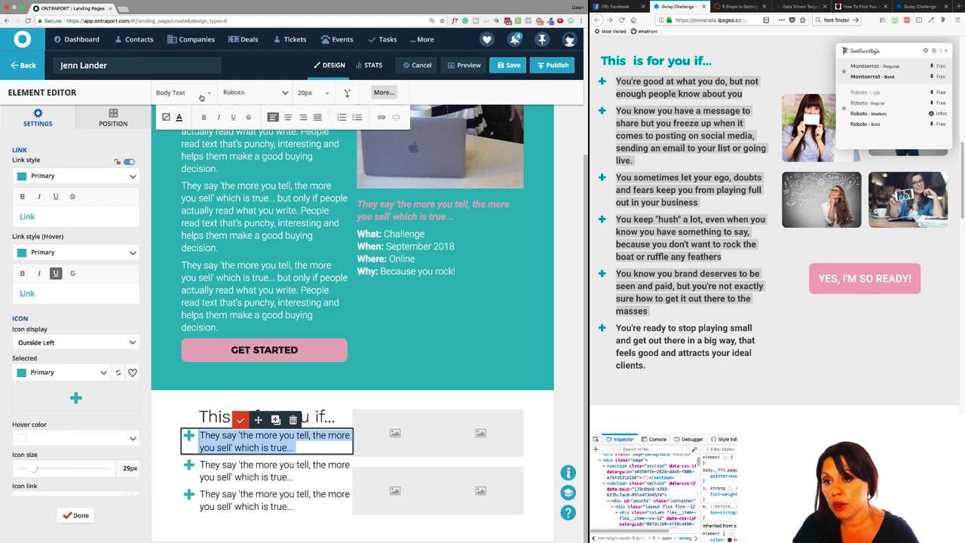
pyautogui.click(180, 96)
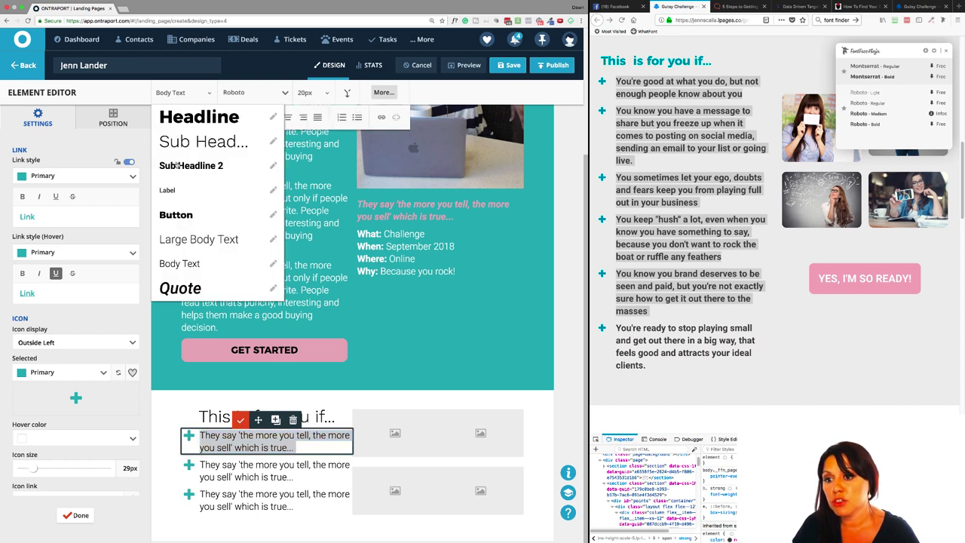
pyautogui.click(186, 240)
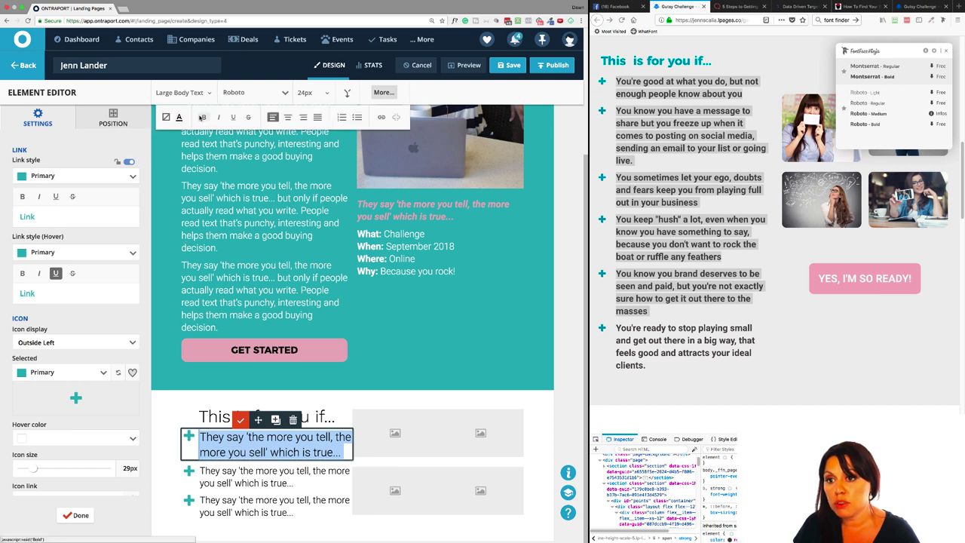
pyautogui.click(202, 118)
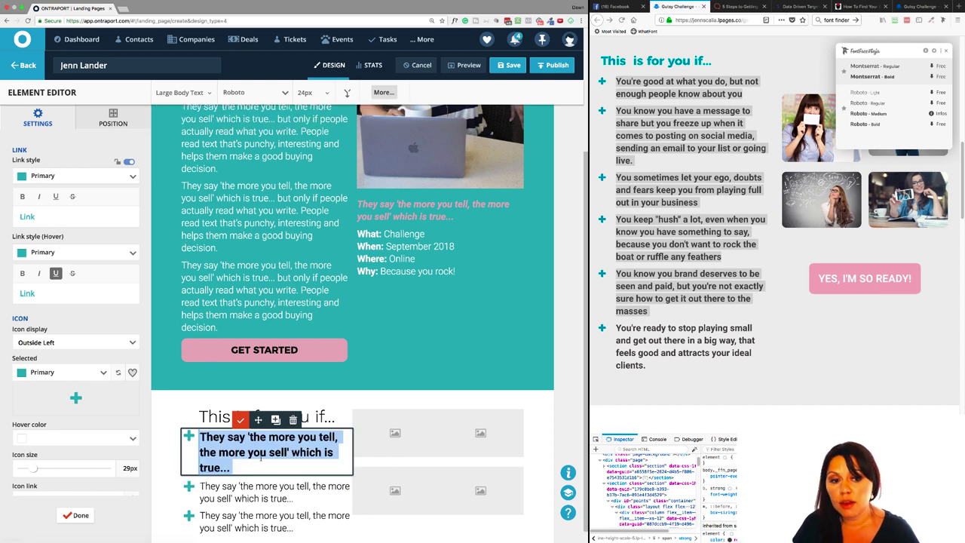
pyautogui.scroll(-1, 250, 453)
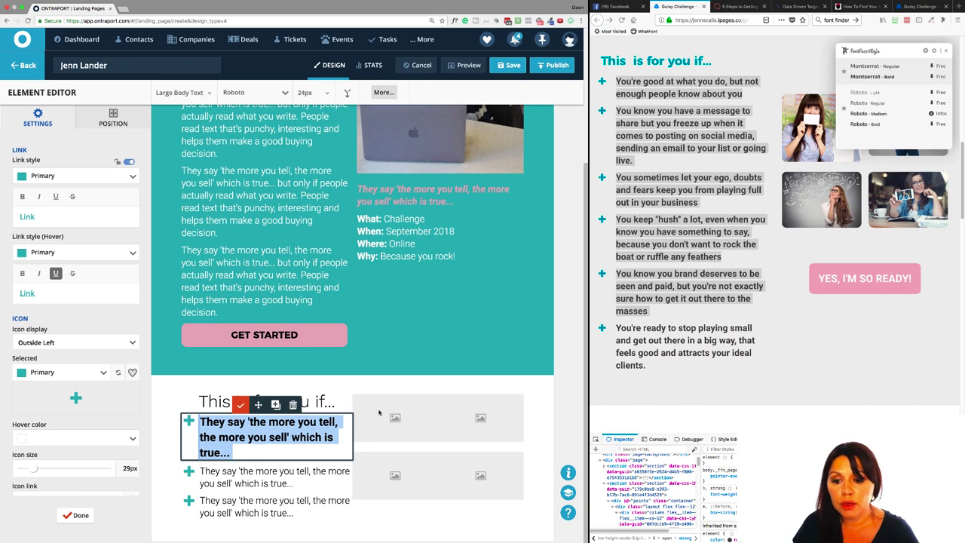
pyautogui.click(242, 407)
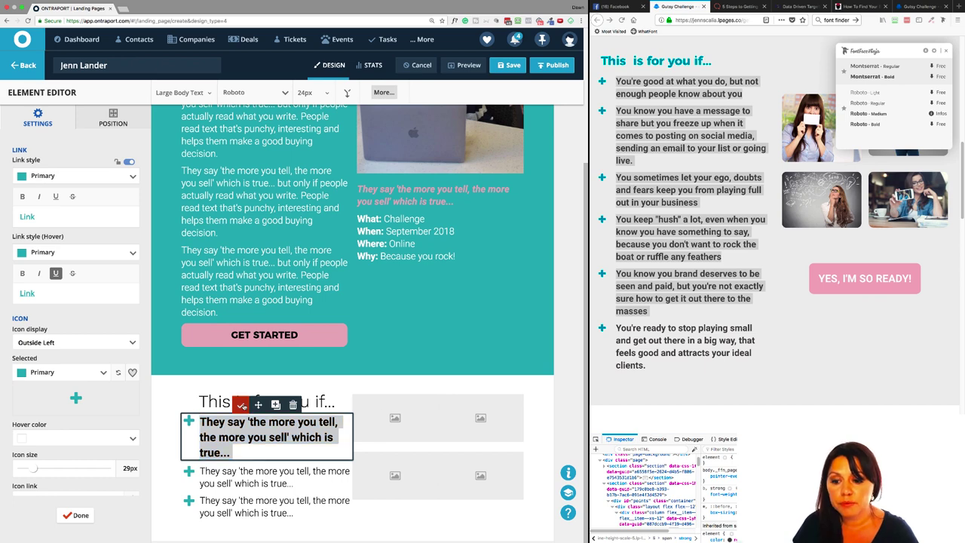
# Step: Delete the two unformatted copies below the bold text element
pyautogui.click(250, 480)
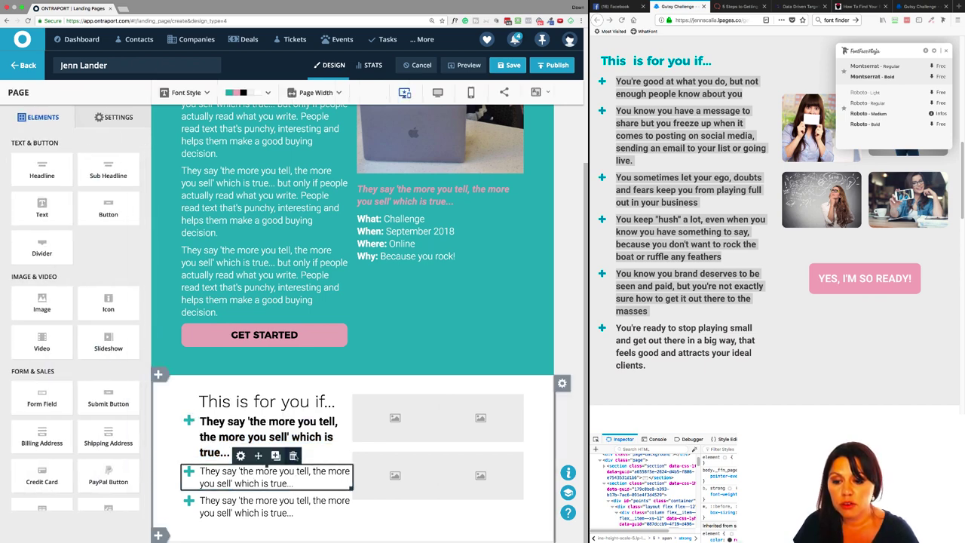
pyautogui.click(293, 455)
pyautogui.click(292, 490)
pyautogui.click(293, 475)
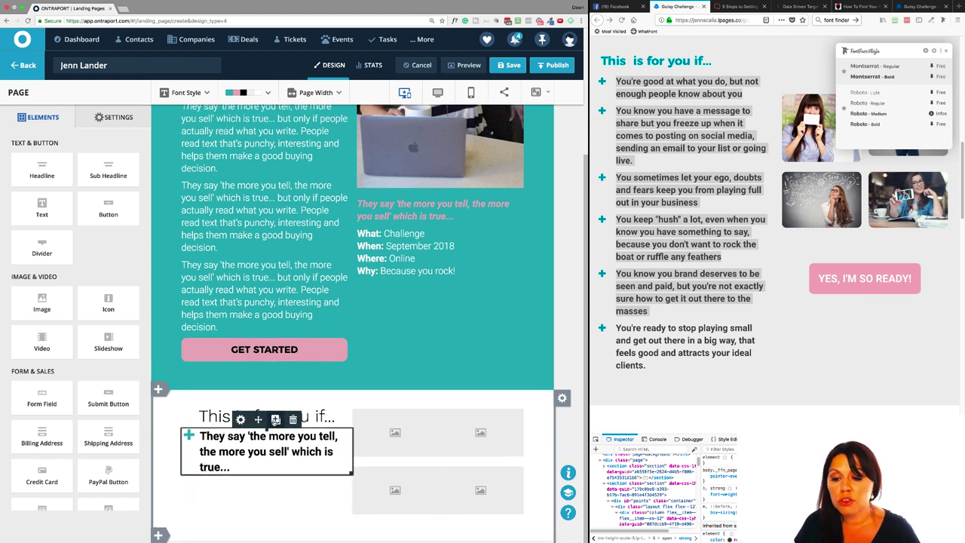
# Step: Duplicate the bold plus-icon text element five times to form a list of six bullets
pyautogui.click(275, 420)
pyautogui.click(275, 420)
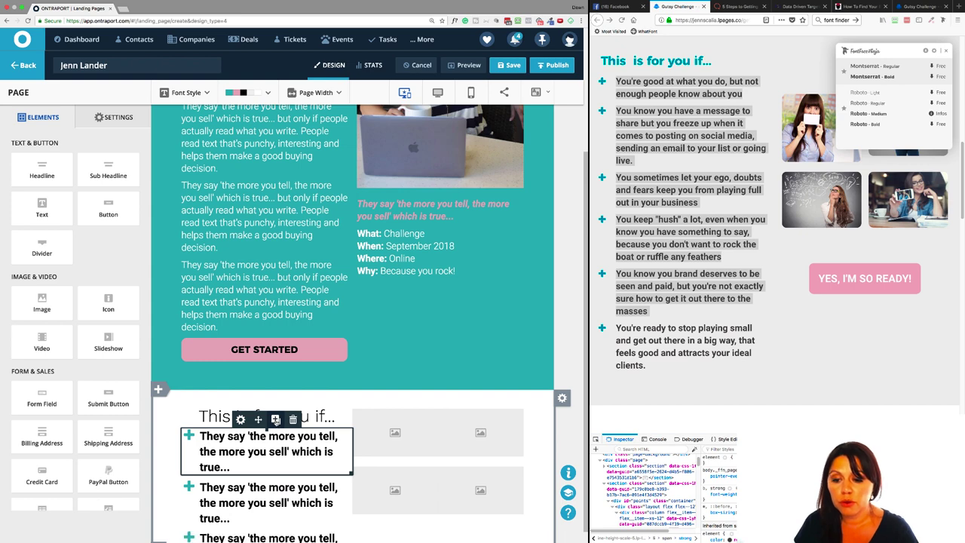
pyautogui.click(276, 420)
pyautogui.scroll(-3, 275, 419)
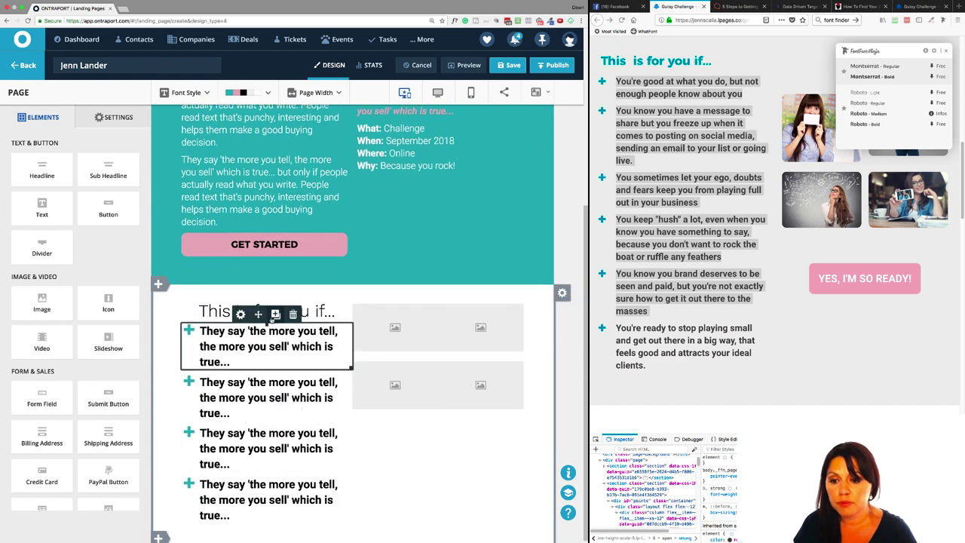
pyautogui.scroll(-2, 273, 317)
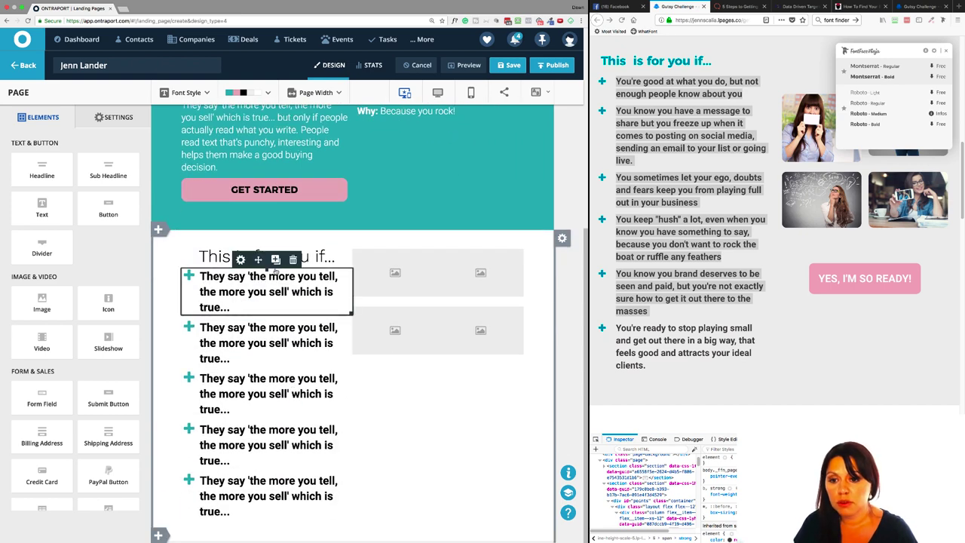
pyautogui.click(276, 260)
pyautogui.scroll(-2, 312, 385)
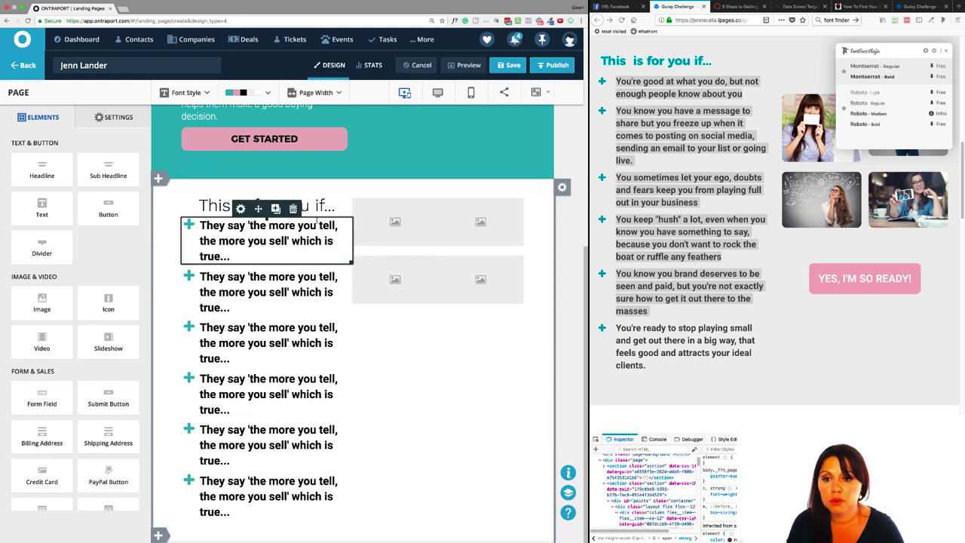
# Step: Select the "This is for you if..." heading text and inspect the matching heading's font on the reference page
pyautogui.click(323, 207)
pyautogui.doubleClick(323, 208)
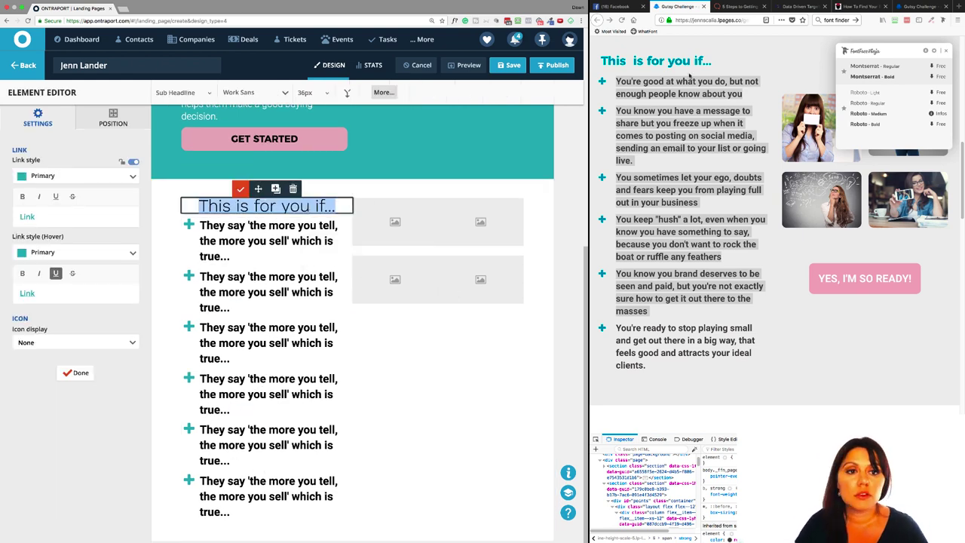
pyautogui.click(821, 94)
pyautogui.moveTo(675, 71)
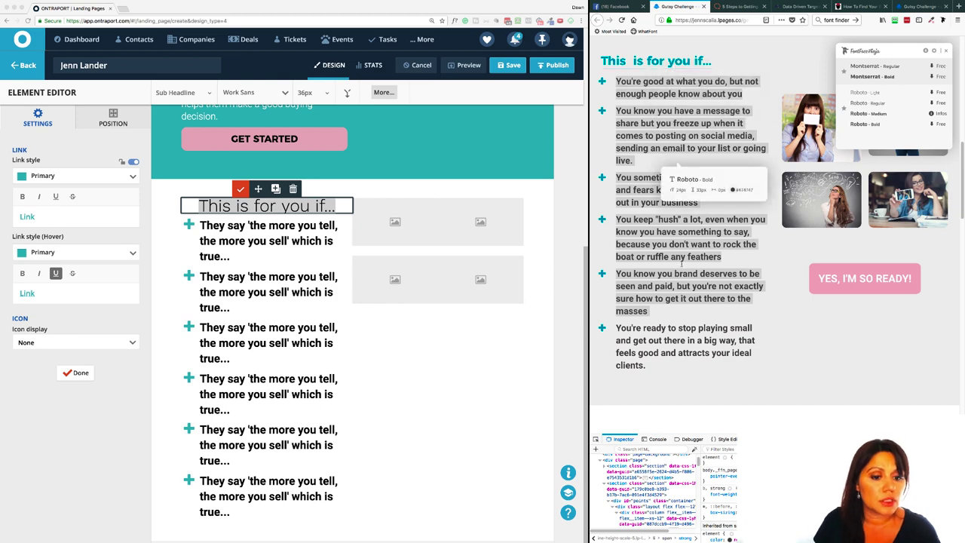
pyautogui.scroll(-4, 679, 226)
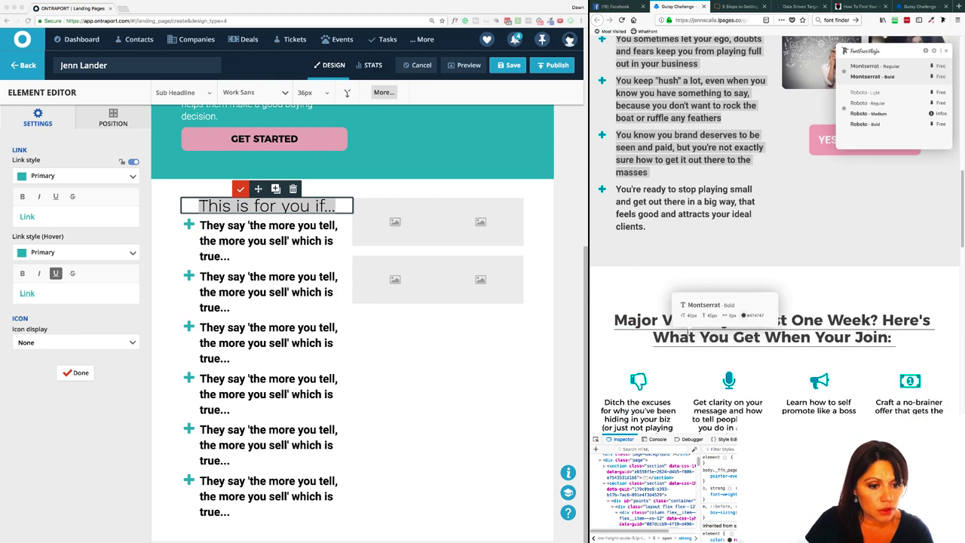
pyautogui.scroll(1, 672, 120)
pyautogui.scroll(8, 670, 125)
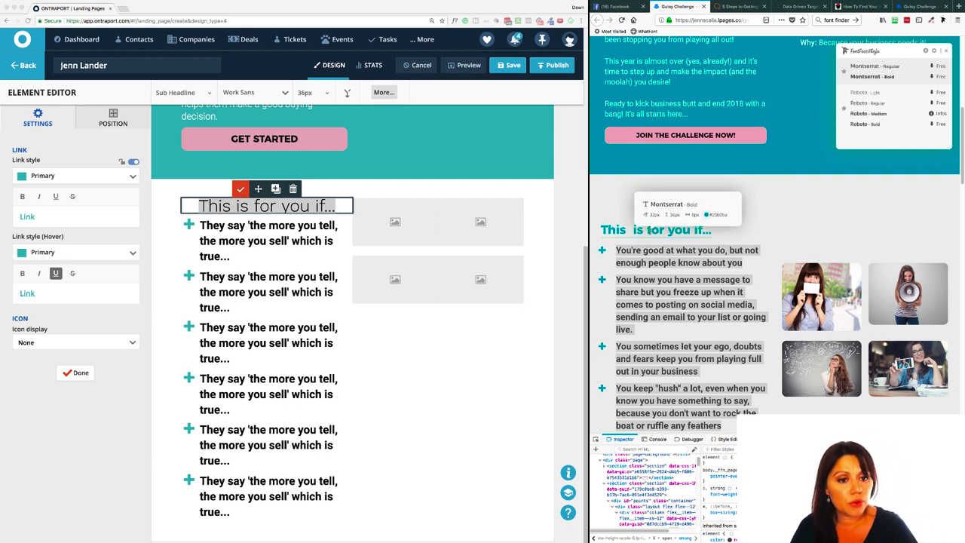
# Step: Edit the Sub Headline 2 font style and set its font family to Montserrat
pyautogui.click(210, 95)
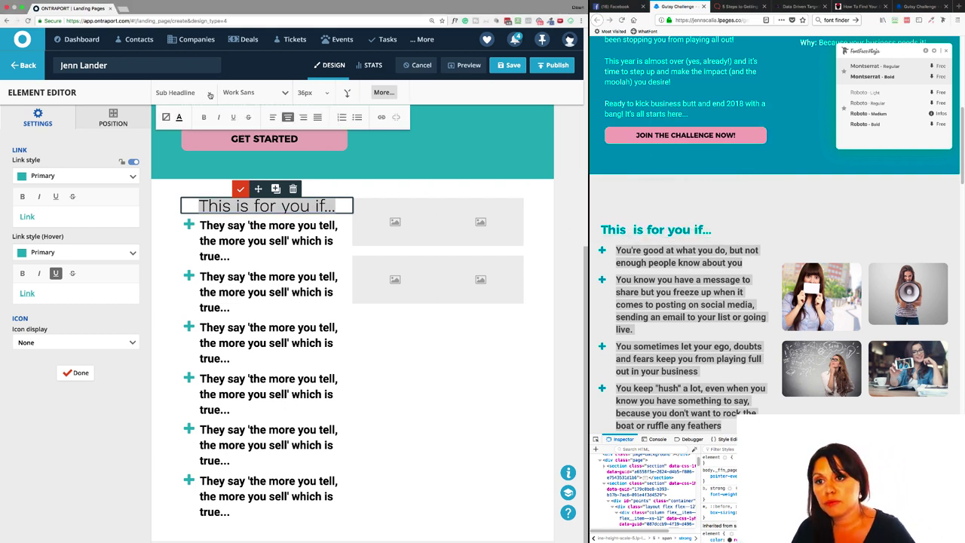
pyautogui.click(208, 95)
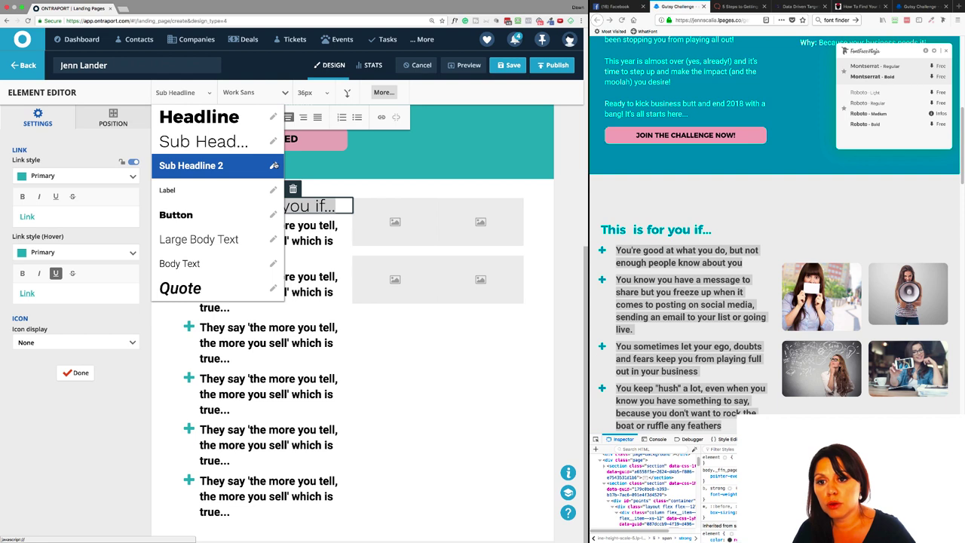
pyautogui.click(274, 165)
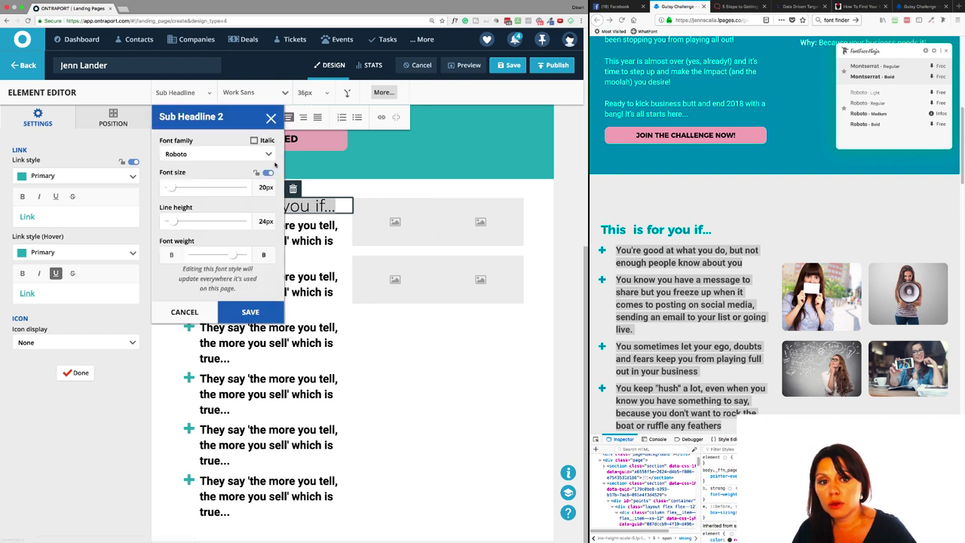
pyautogui.click(199, 157)
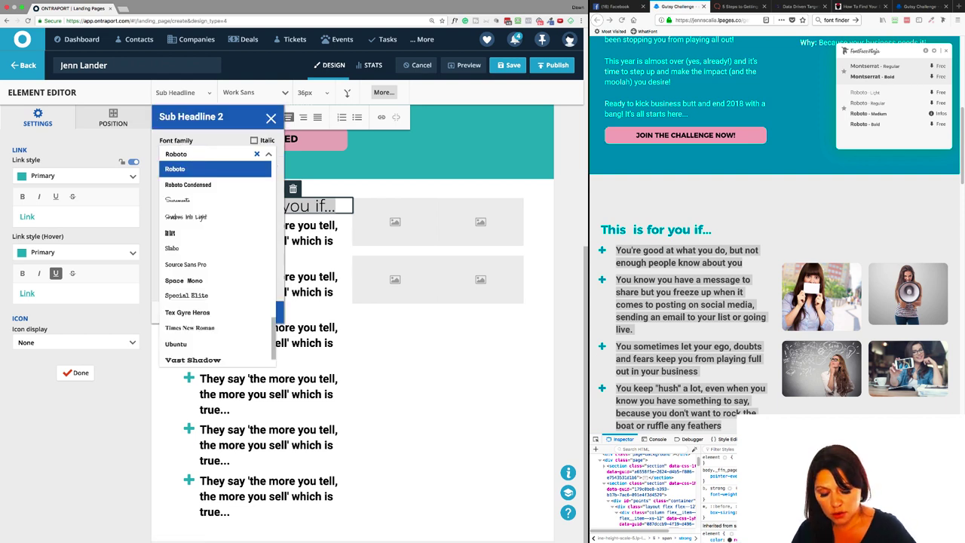
pyautogui.write('mont')
pyautogui.hotkey('ctrl', 'a')
pyautogui.write('mont')
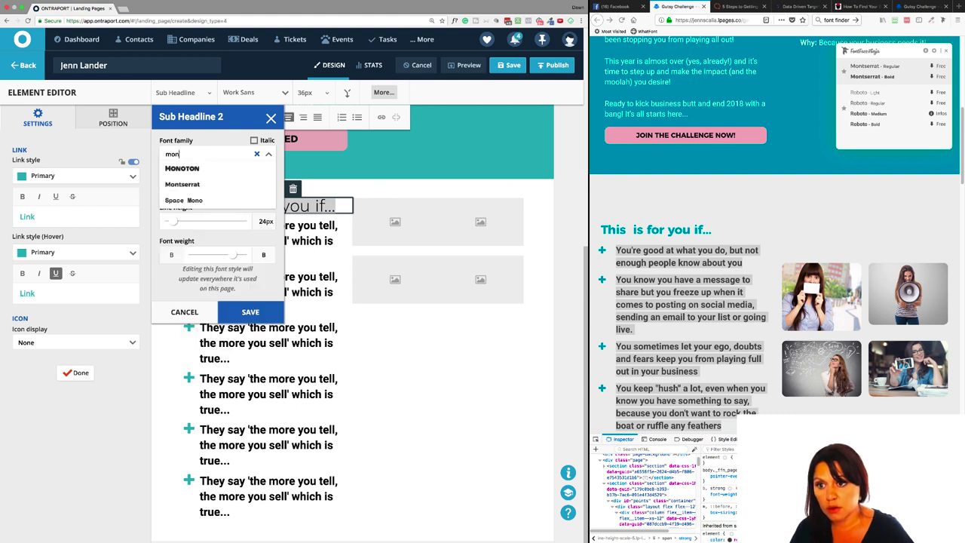
pyautogui.click(169, 169)
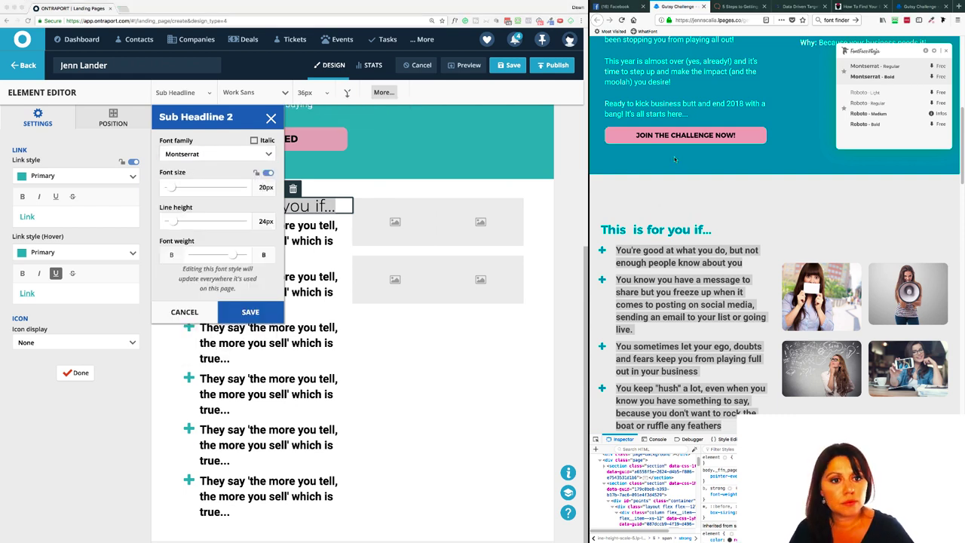
# Step: Set the Sub Headline 2 style to 32px font size with 36px line height and save it
pyautogui.moveTo(660, 234)
pyautogui.click(261, 187)
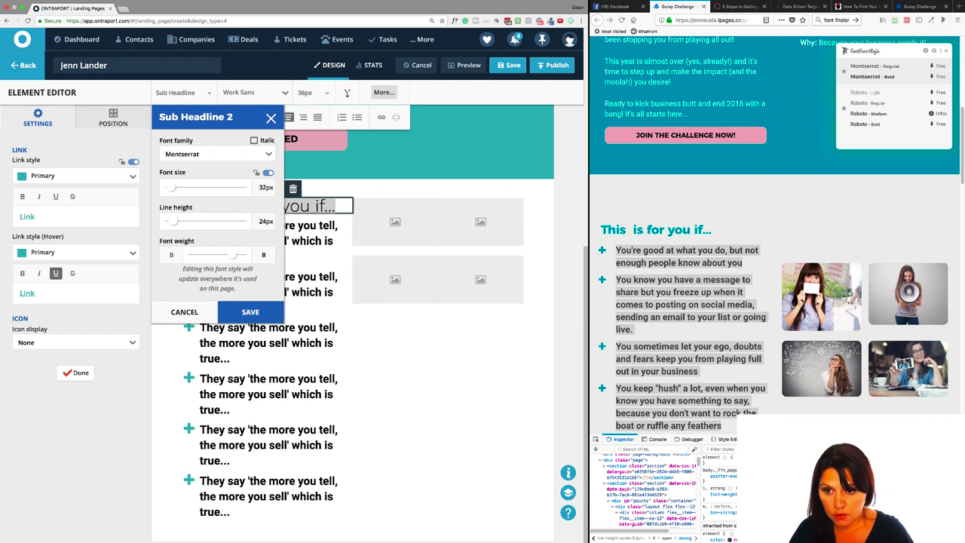
pyautogui.click(259, 221)
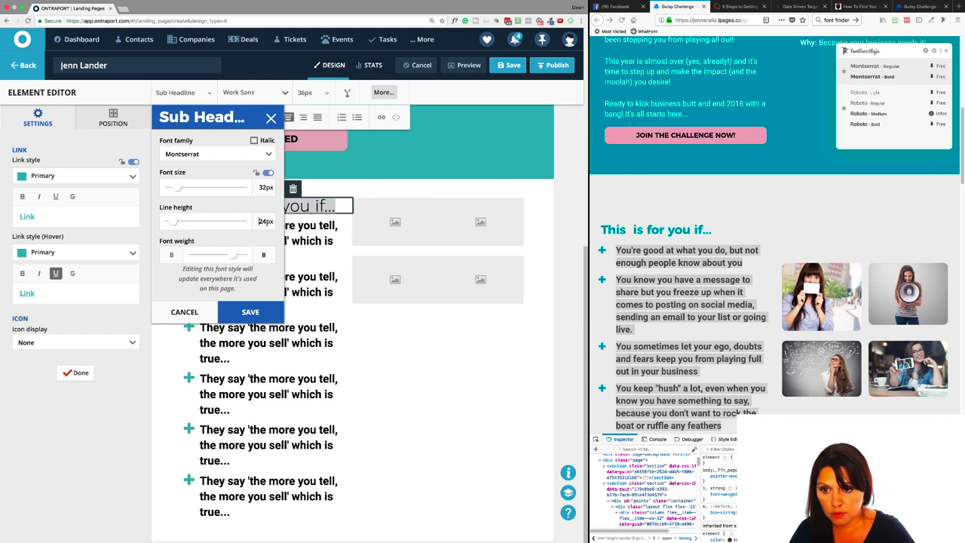
pyautogui.doubleClick(263, 221)
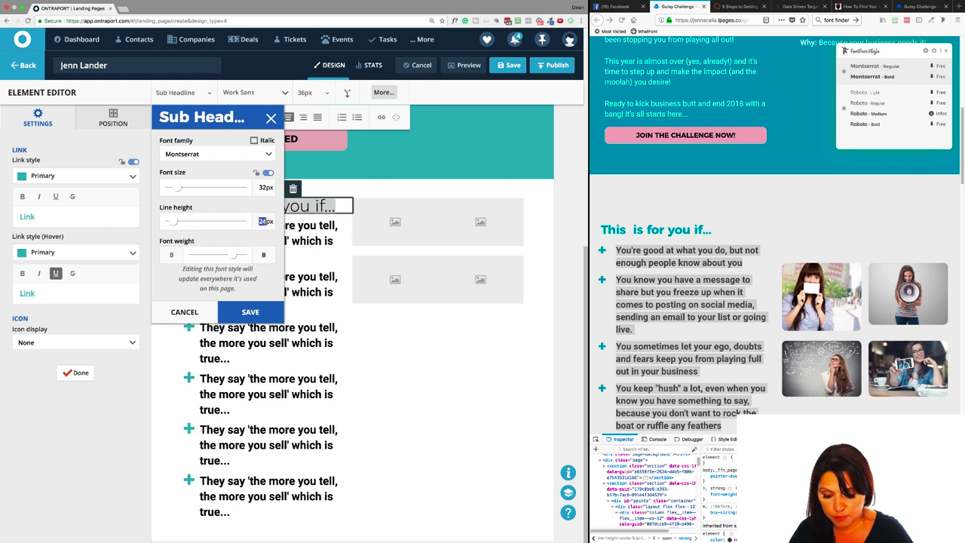
pyautogui.write('36')
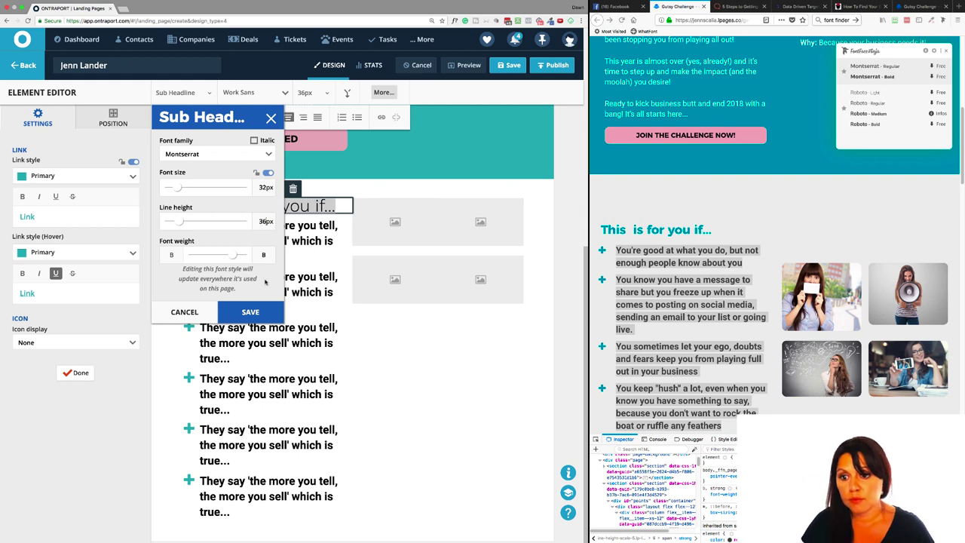
pyautogui.click(254, 315)
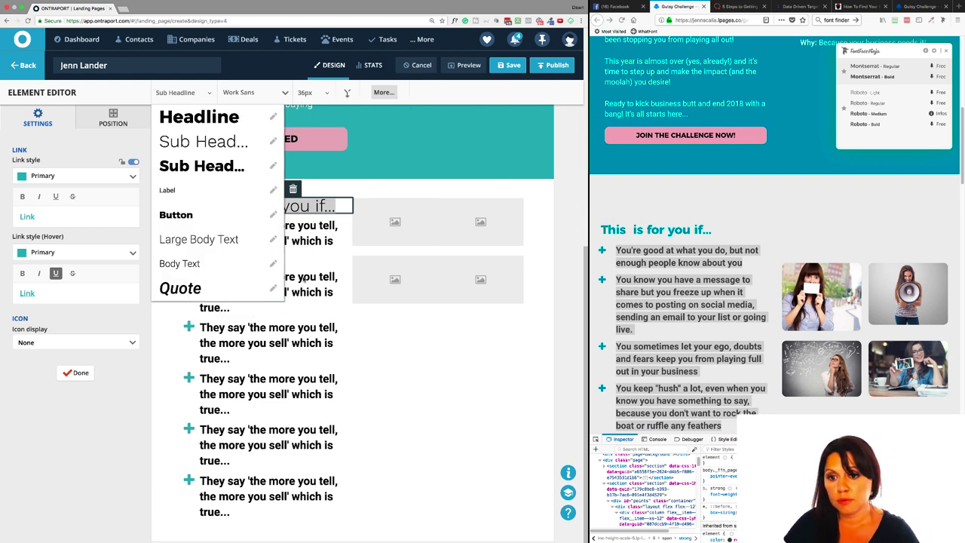
# Step: Apply the Sub Headline 2 style to the whole "This is for you if..." heading
pyautogui.click(207, 92)
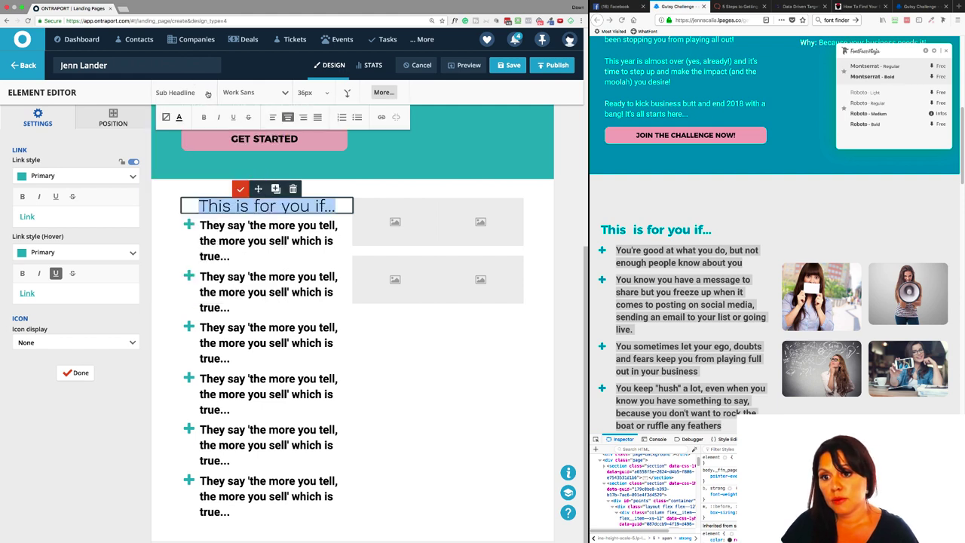
pyautogui.click(254, 206)
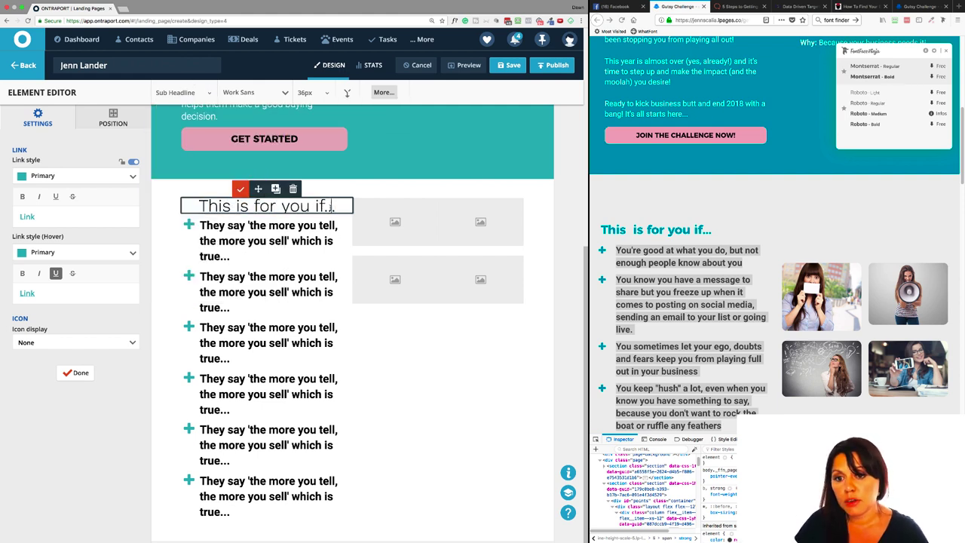
pyautogui.moveTo(334, 207); pyautogui.dragTo(181, 172)
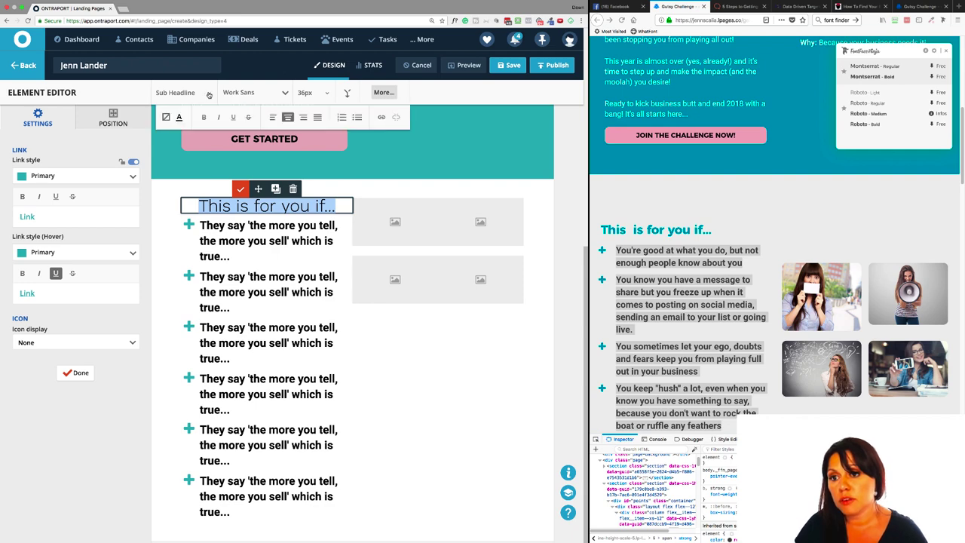
pyautogui.click(209, 94)
pyautogui.click(199, 170)
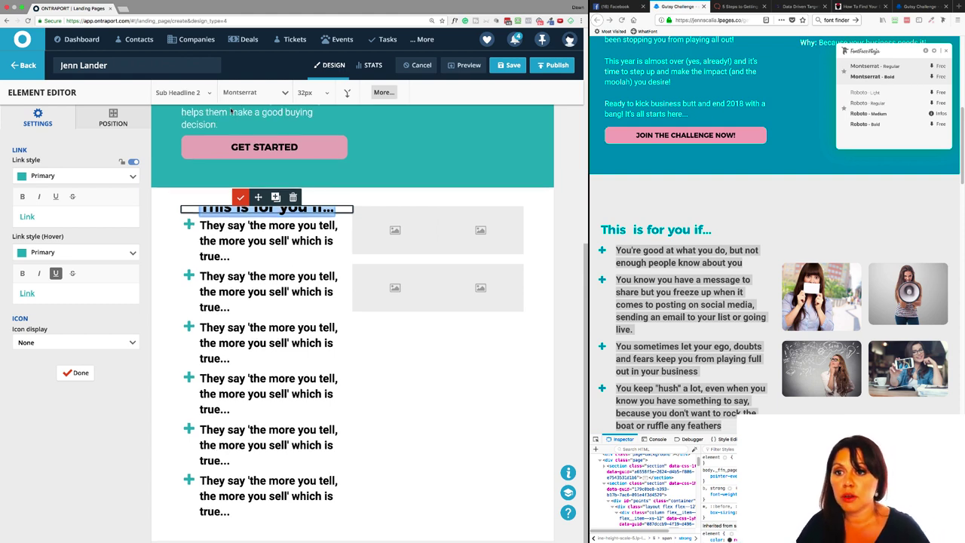
# Step: Set the "This is for you if..." heading's text color to Primary and close the text editor
pyautogui.moveTo(211, 92)
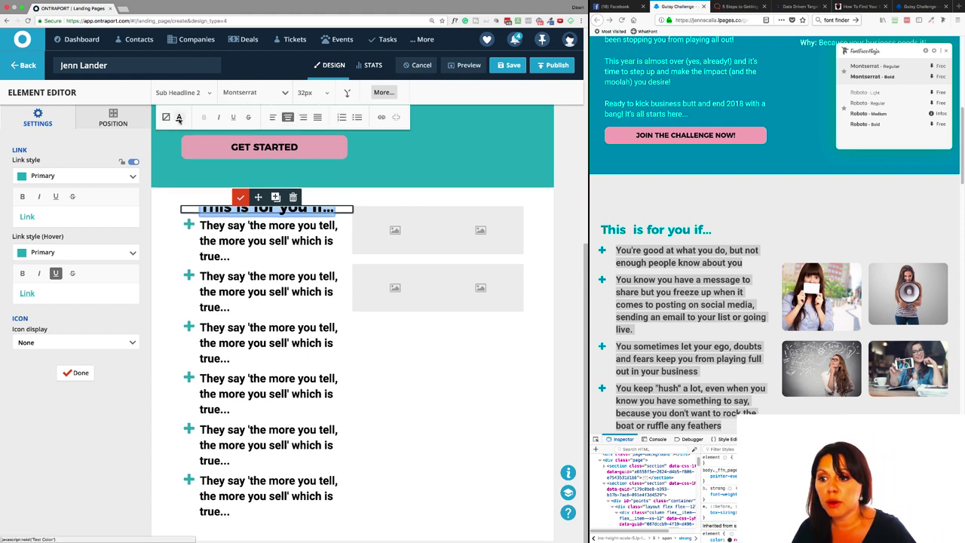
pyautogui.click(179, 118)
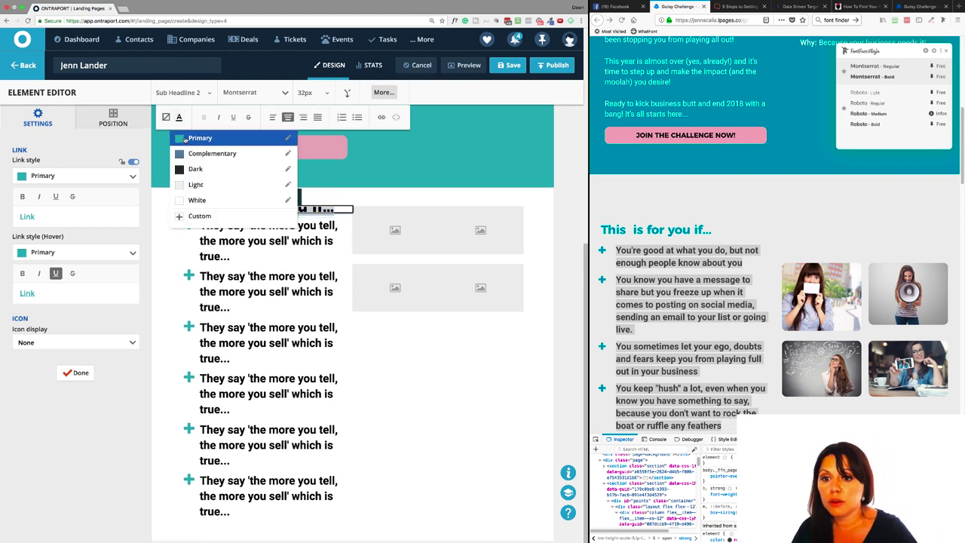
pyautogui.click(184, 139)
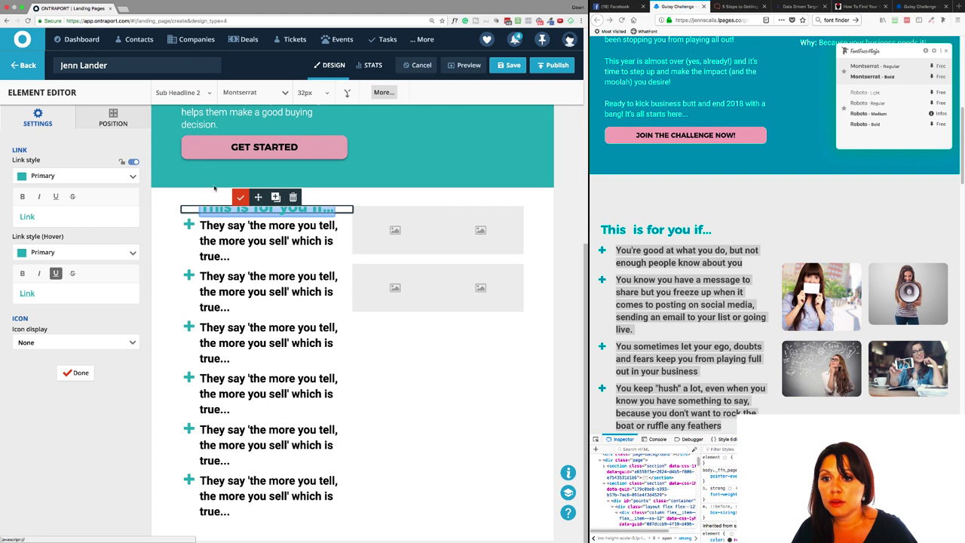
pyautogui.click(328, 259)
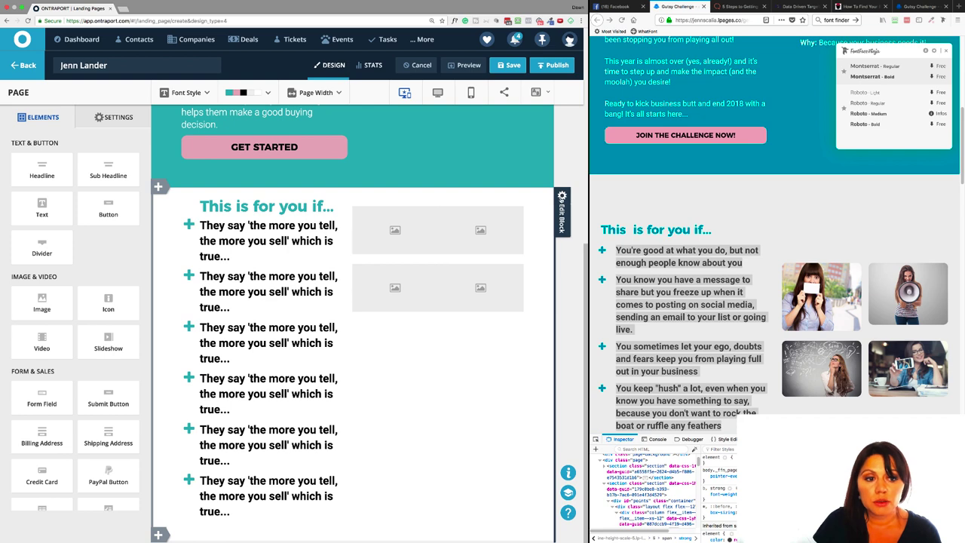
# Step: Unlink the horizontal padding of the block's second image column and set its left padding to 10px
pyautogui.click(562, 211)
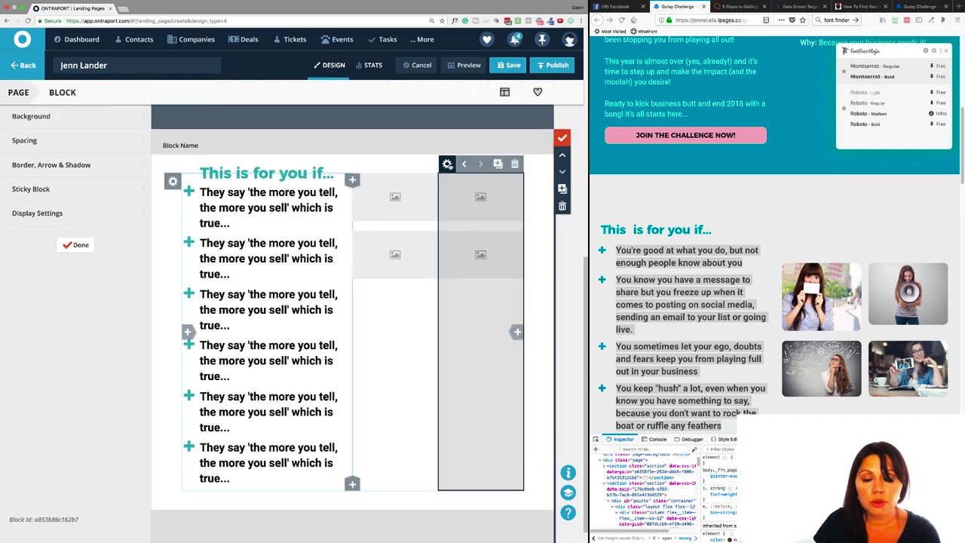
pyautogui.click(448, 164)
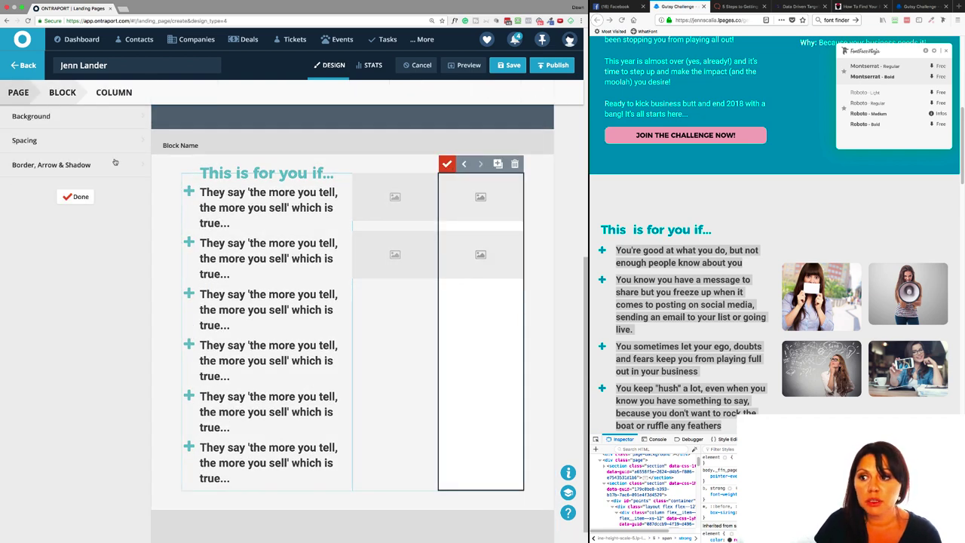
pyautogui.click(65, 142)
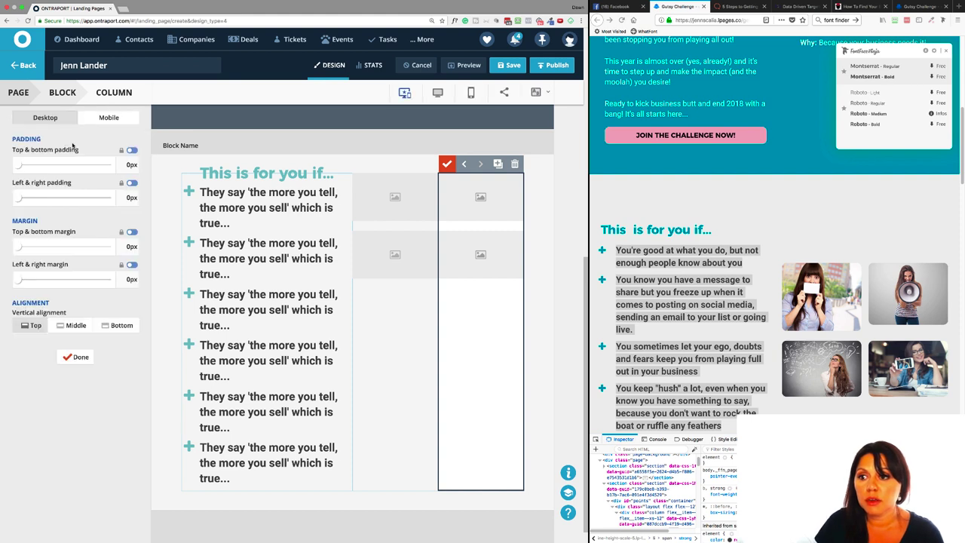
pyautogui.click(132, 184)
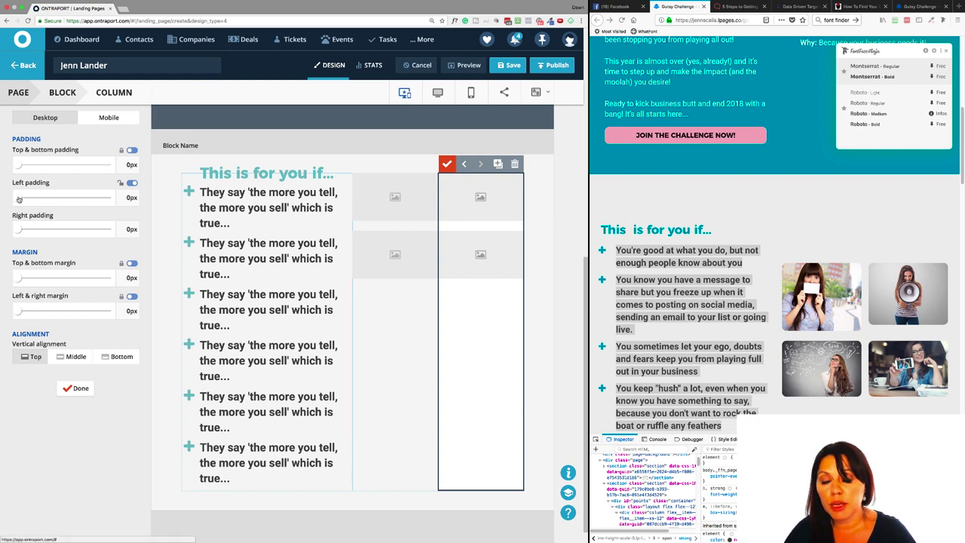
pyautogui.moveTo(17, 197); pyautogui.dragTo(20, 198)
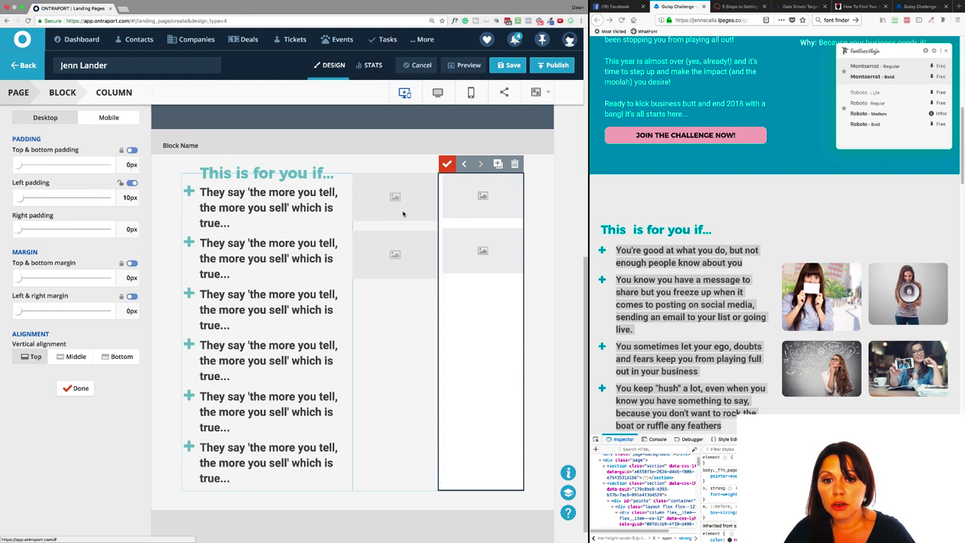
# Step: Unlink the first image column's horizontal padding, set its right padding to 10px, and return to the block settings
pyautogui.click(406, 222)
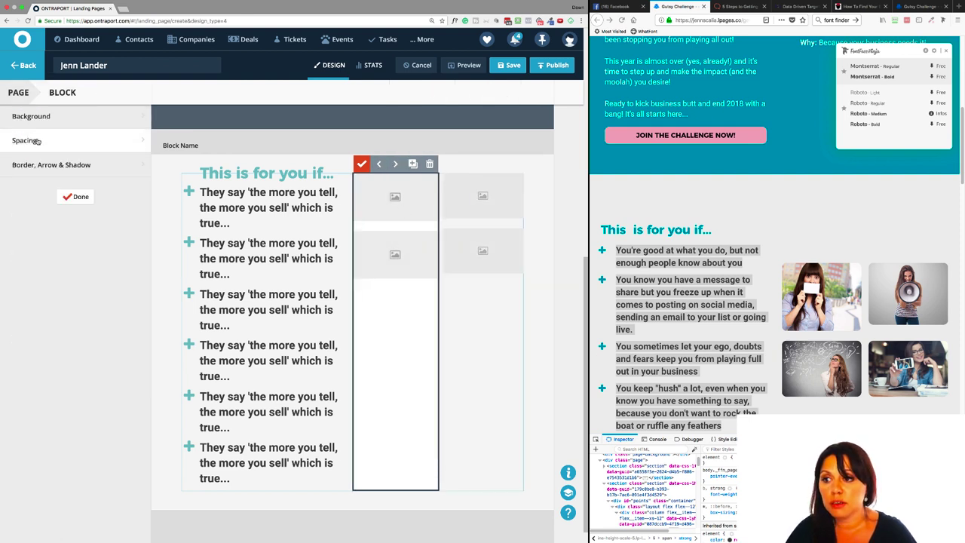
pyautogui.click(113, 145)
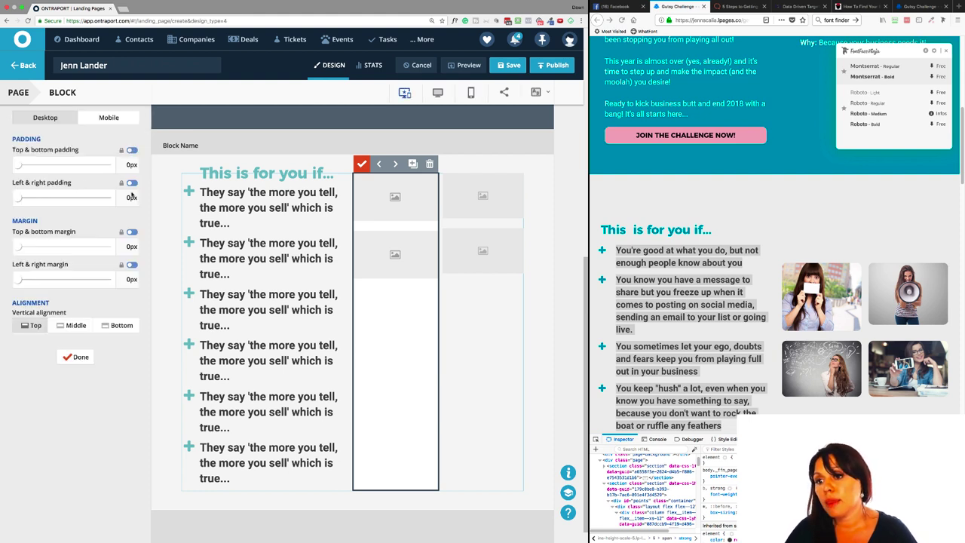
pyautogui.click(132, 183)
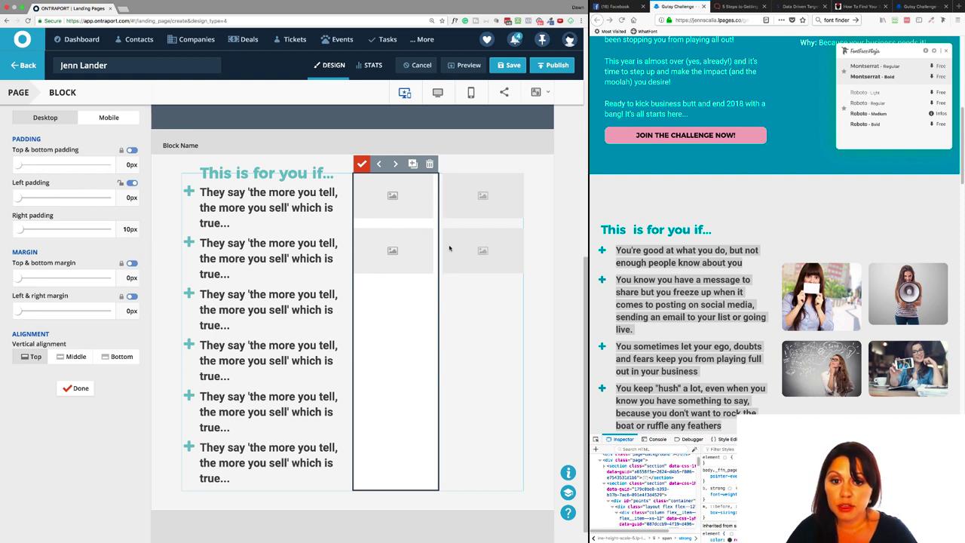
pyautogui.click(73, 389)
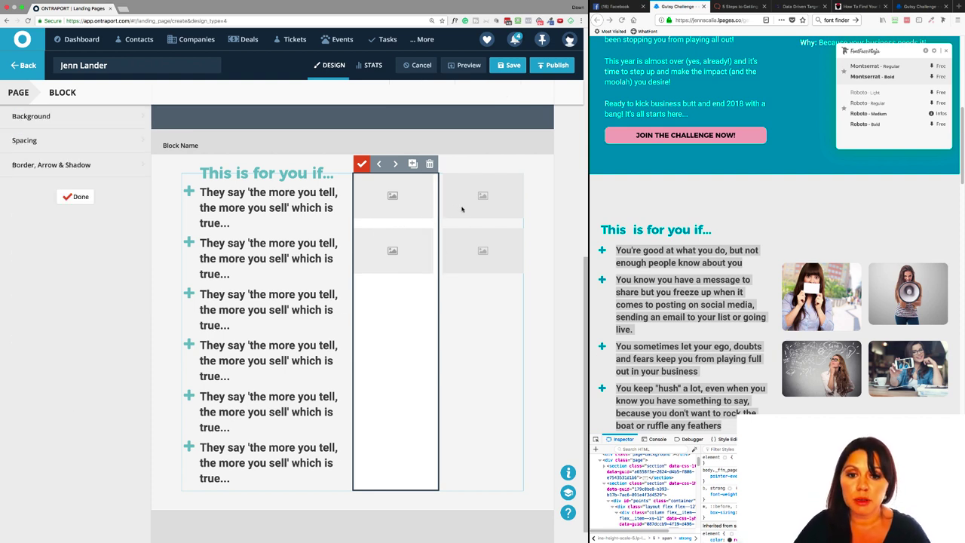
pyautogui.click(79, 197)
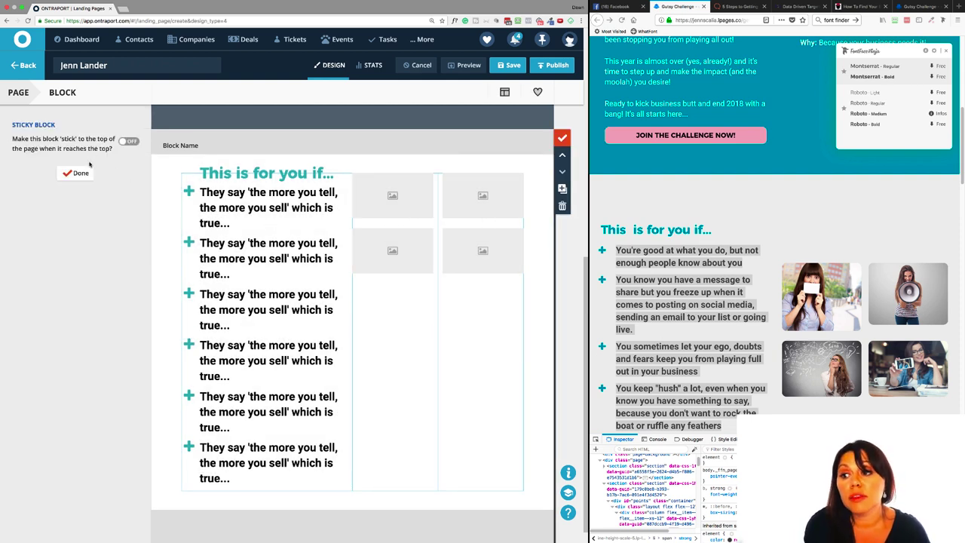
pyautogui.click(80, 173)
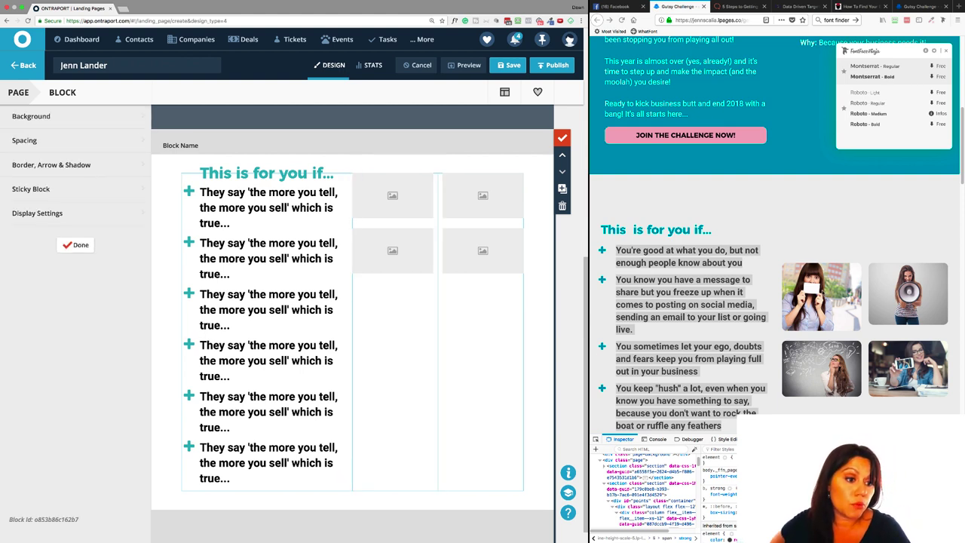
# Step: Copy the image location of the reference page's chalkboard photo and finish editing the "This is for you if..." block
pyautogui.rightClick(816, 361)
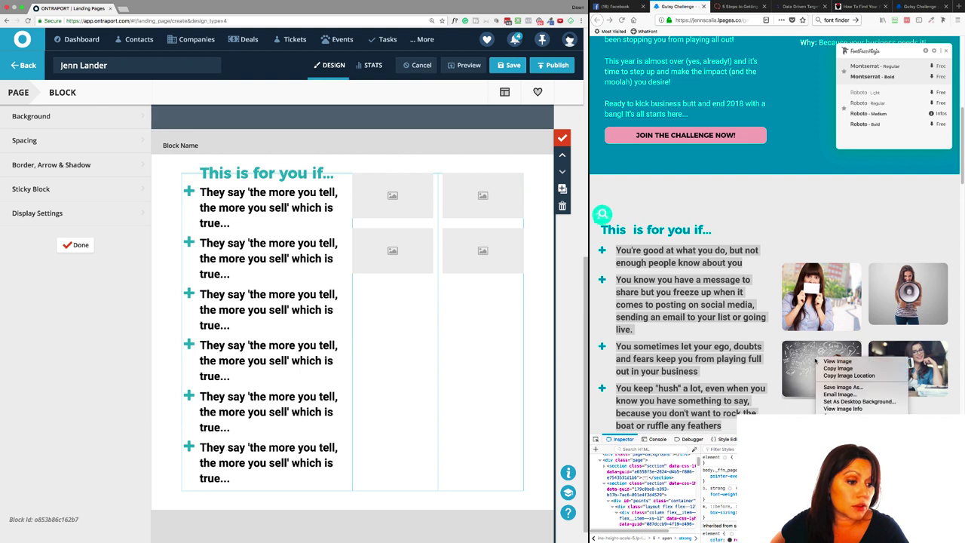
pyautogui.click(856, 377)
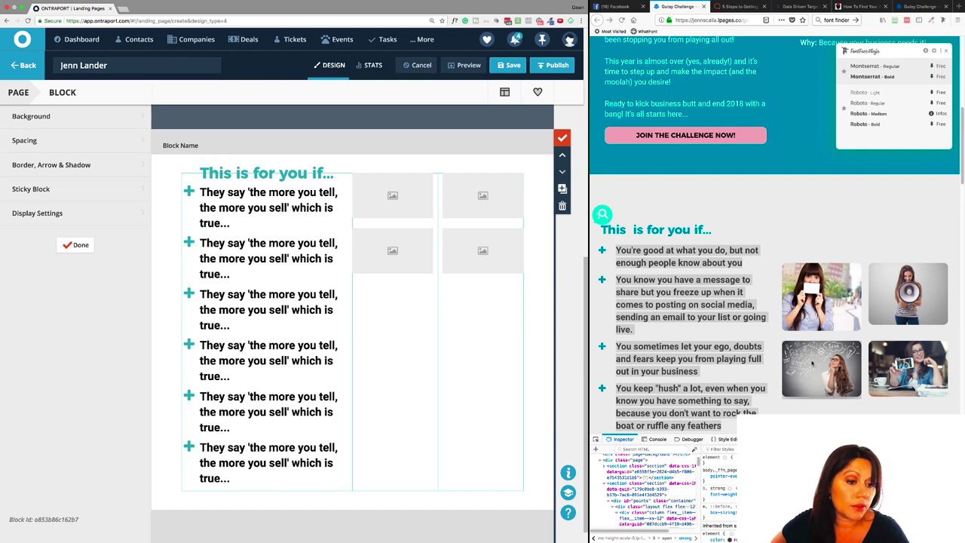
pyautogui.click(392, 197)
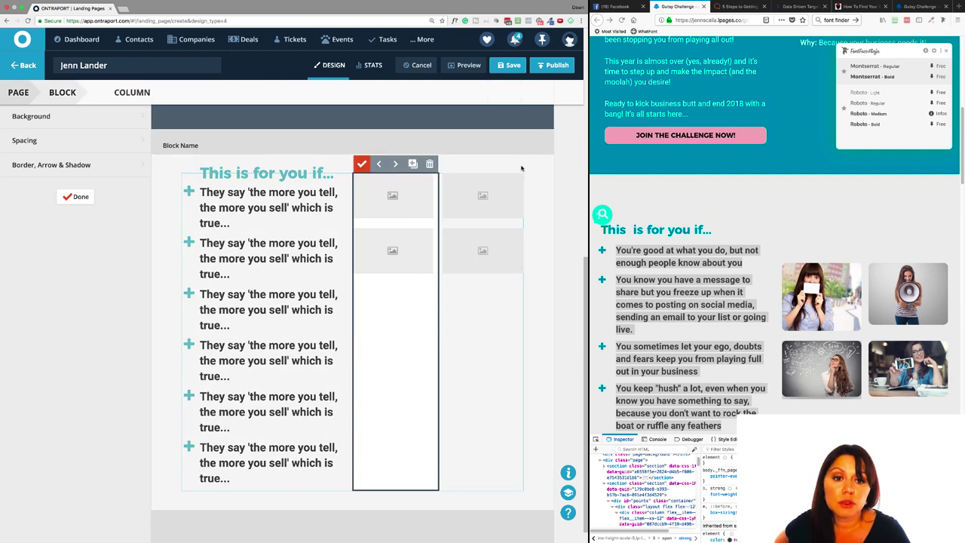
pyautogui.click(360, 163)
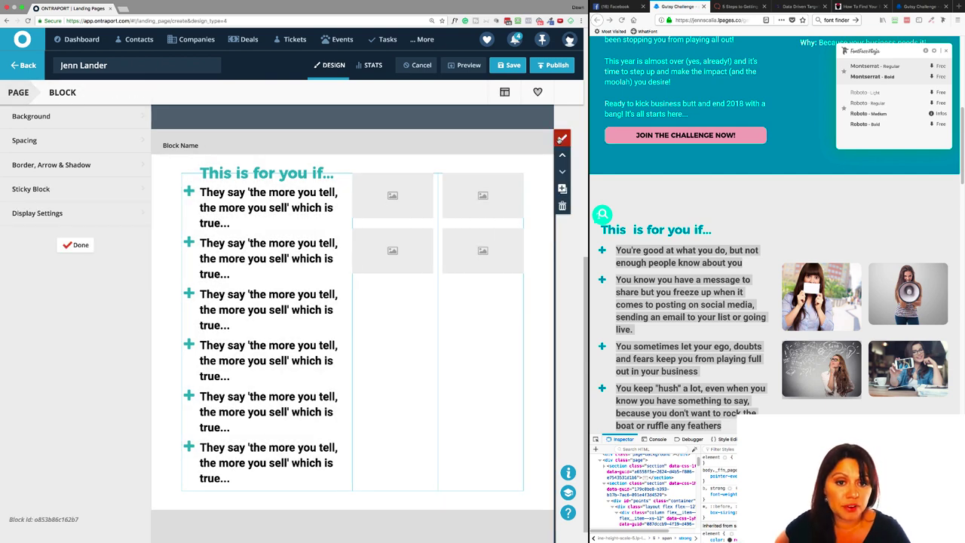
pyautogui.click(561, 137)
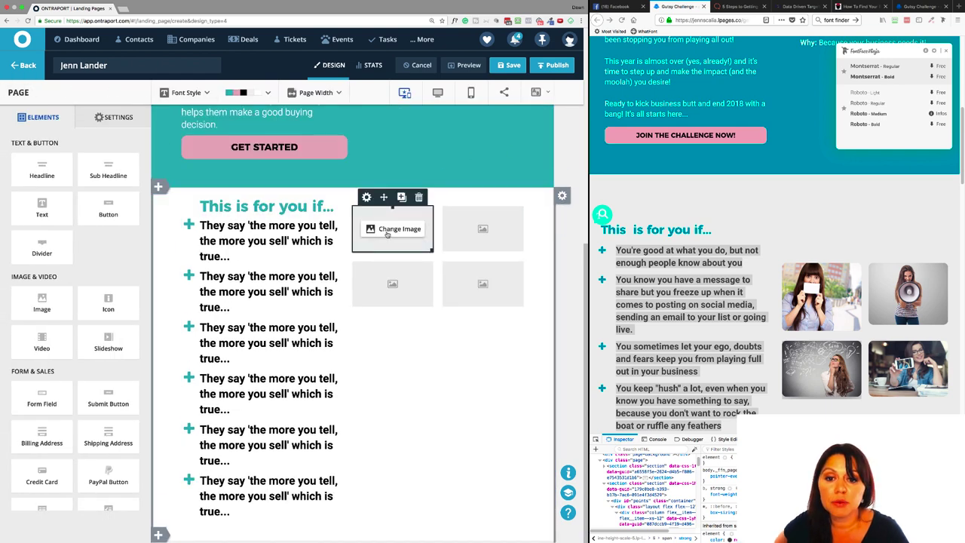
# Step: Start a new image upload for the upper placeholder in the first image column and paste the copied image location as its URL
pyautogui.click(387, 233)
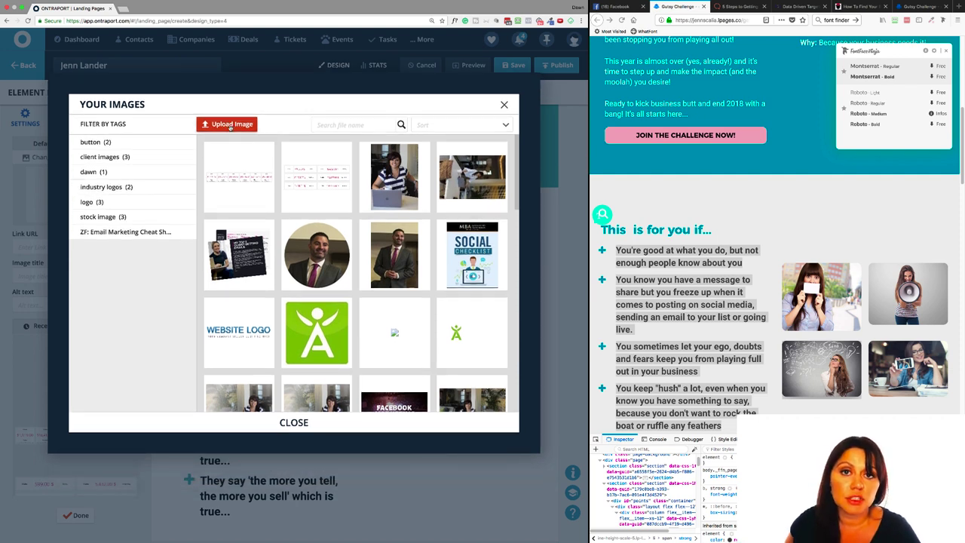
pyautogui.click(231, 125)
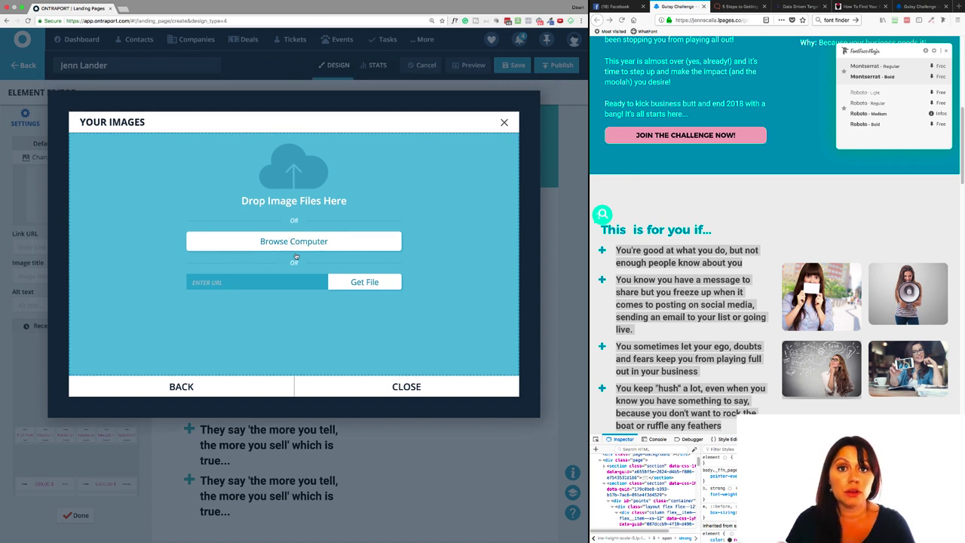
pyautogui.rightClick(260, 282)
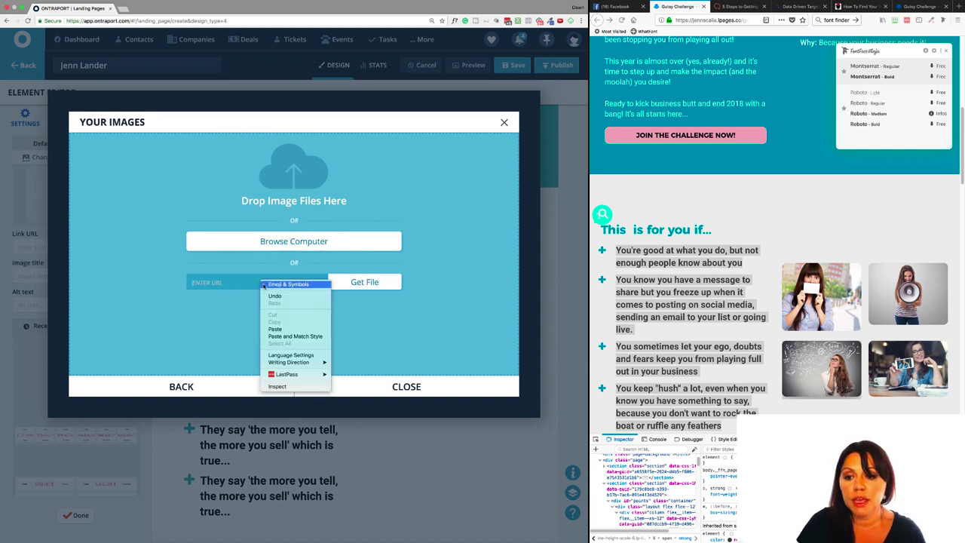
pyautogui.click(295, 335)
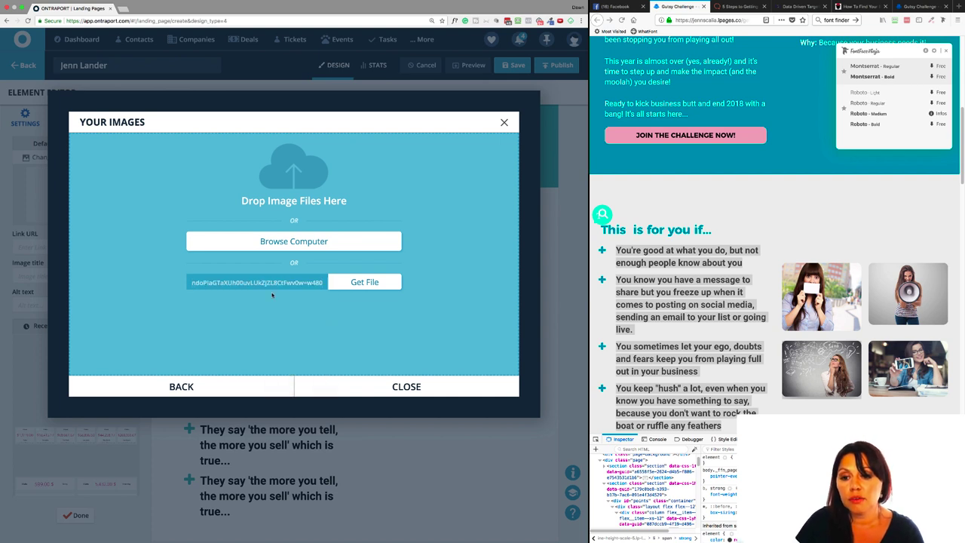
# Step: Fetch the chalkboard woman photo from its pasted web address and insert it into the first image placeholder
pyautogui.click(372, 282)
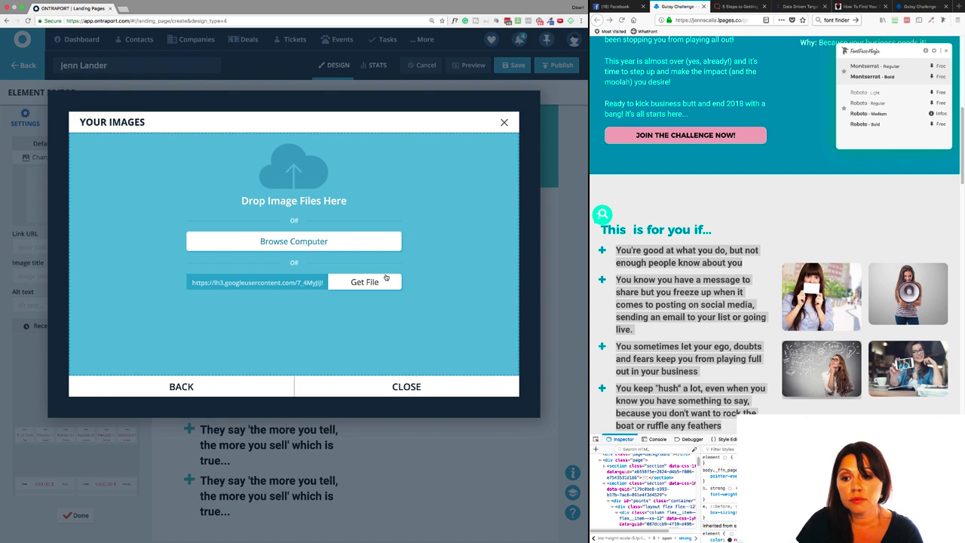
pyautogui.click(386, 279)
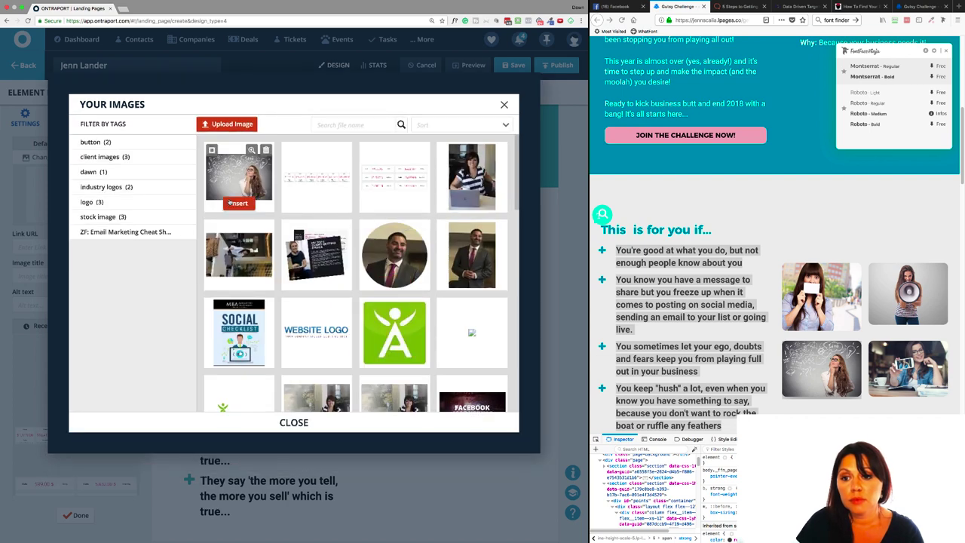
pyautogui.click(238, 203)
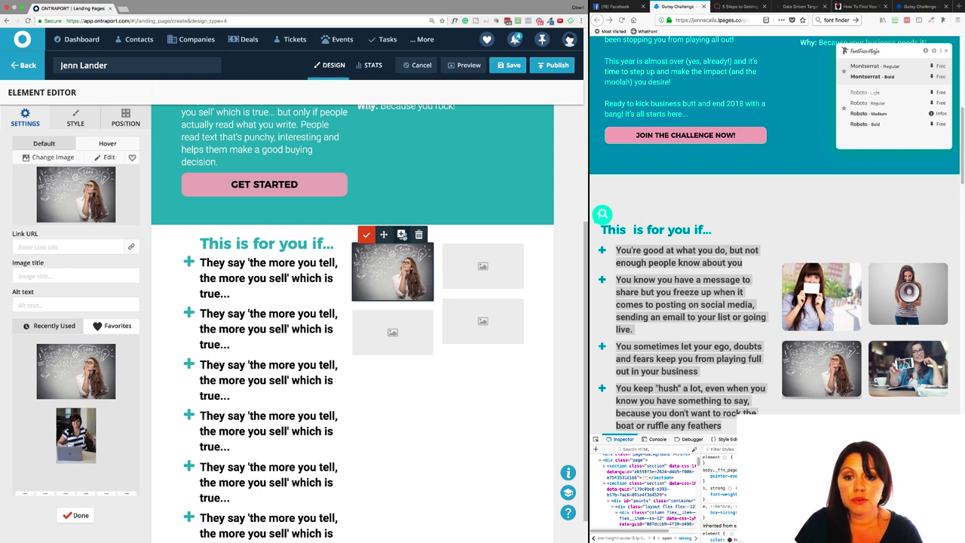
# Step: Duplicate the chalkboard photo three times and move two copies into the neighbouring column to form a two-by-two grid
pyautogui.click(401, 234)
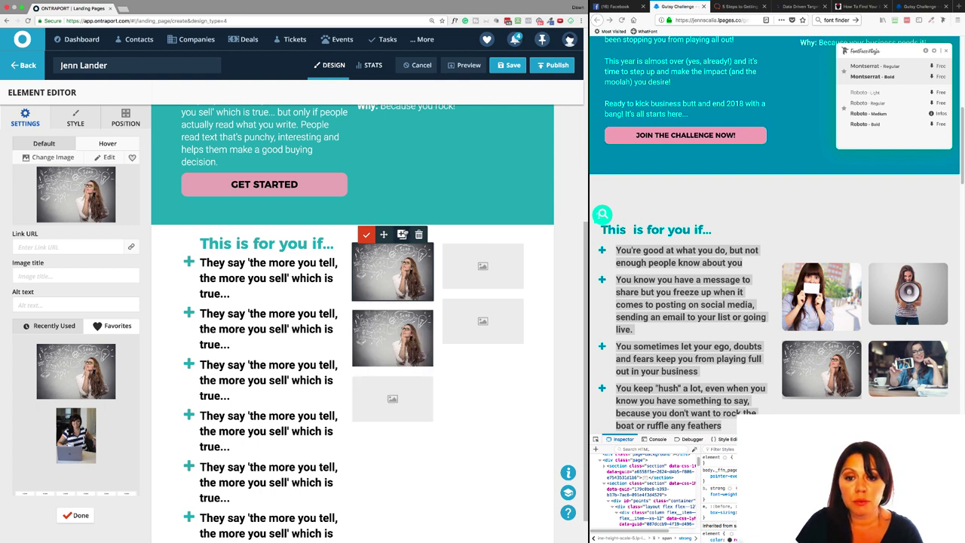
pyautogui.click(402, 234)
pyautogui.click(402, 235)
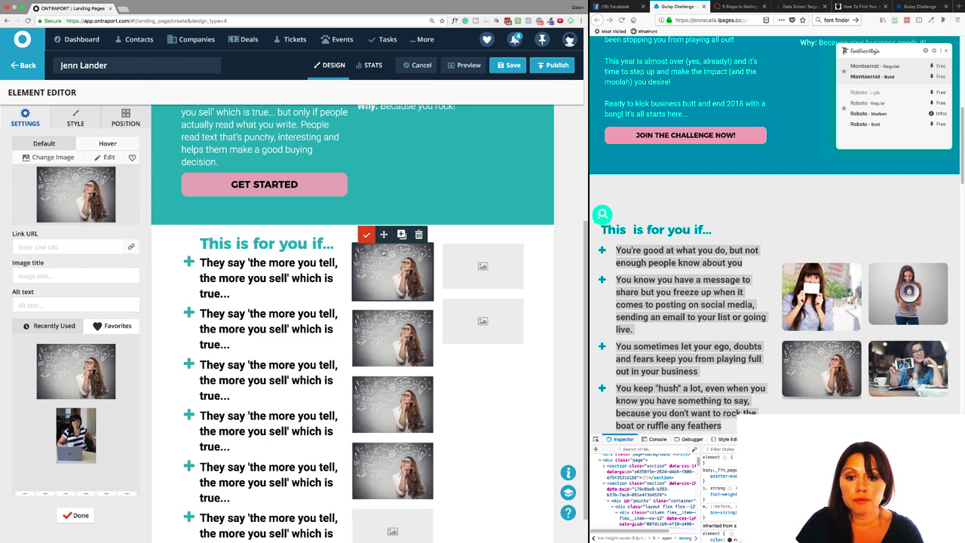
pyautogui.moveTo(384, 235); pyautogui.dragTo(471, 257)
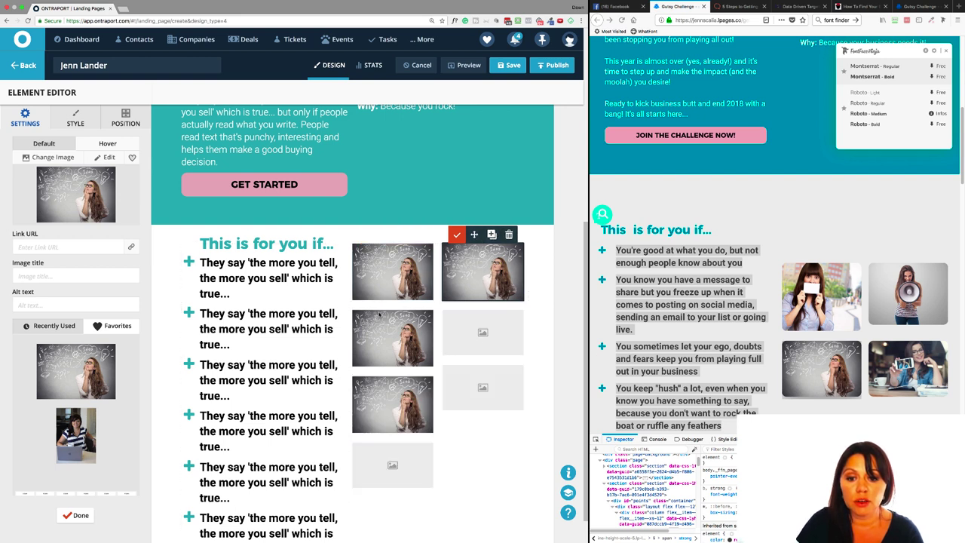
pyautogui.moveTo(382, 315); pyautogui.dragTo(502, 344)
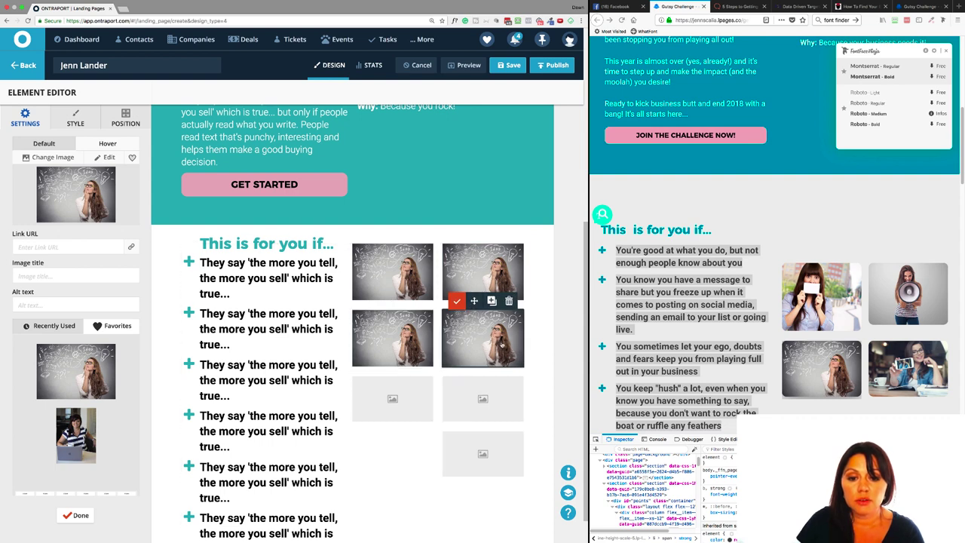
# Step: Delete the empty image placeholders remaining below the photo grid
pyautogui.click(509, 393)
pyautogui.click(405, 397)
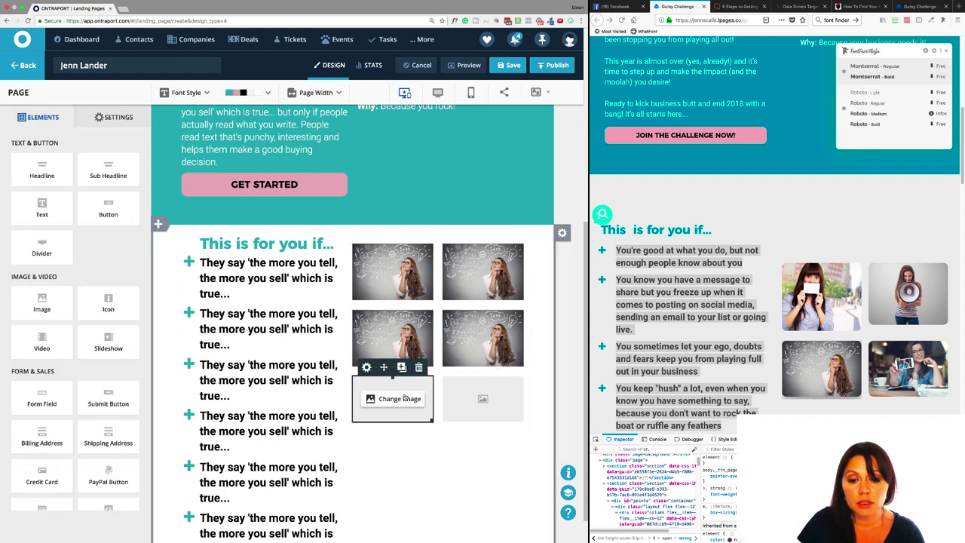
pyautogui.click(404, 398)
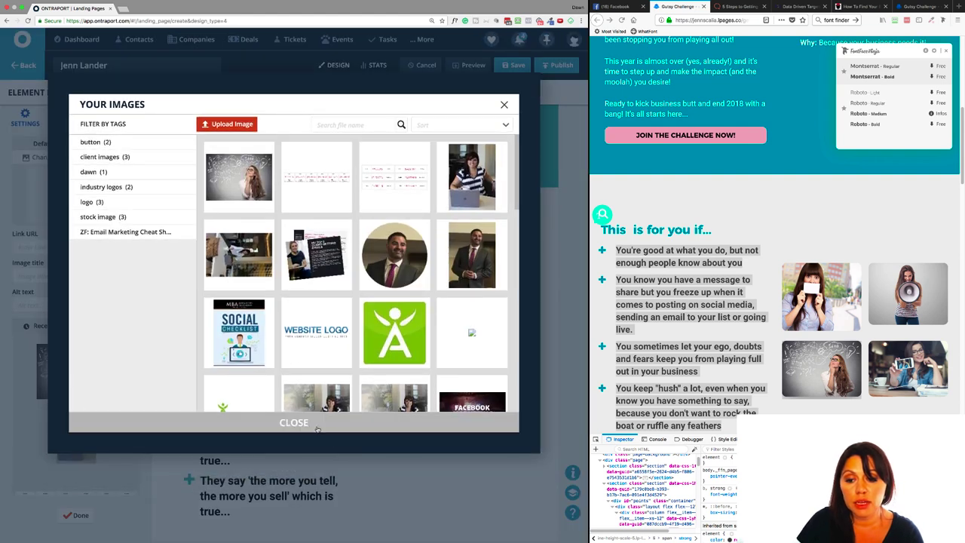
pyautogui.click(294, 423)
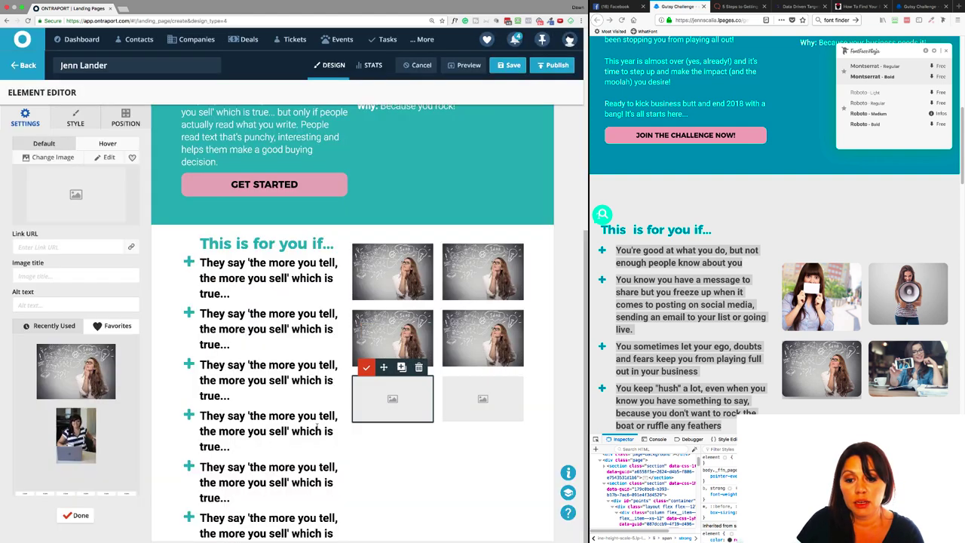
pyautogui.click(420, 406)
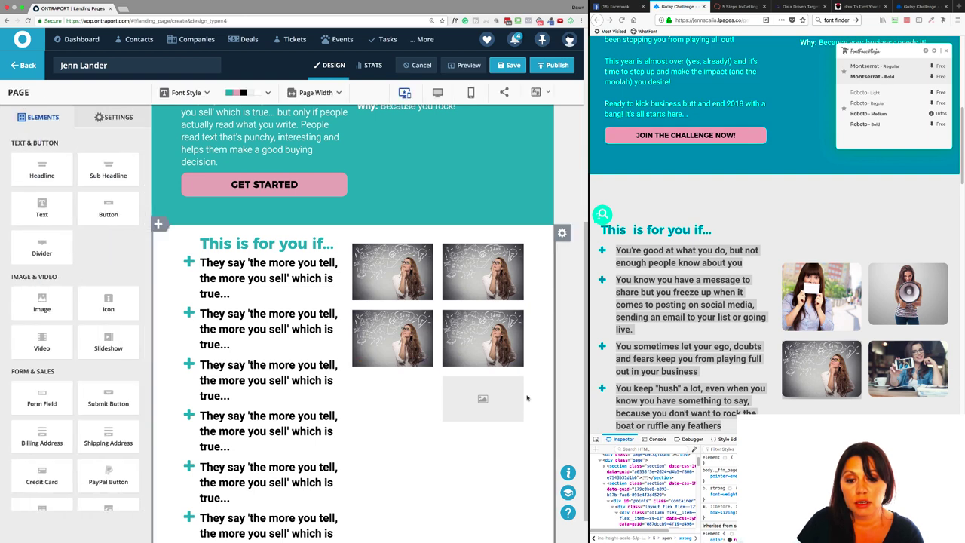
pyautogui.click(509, 367)
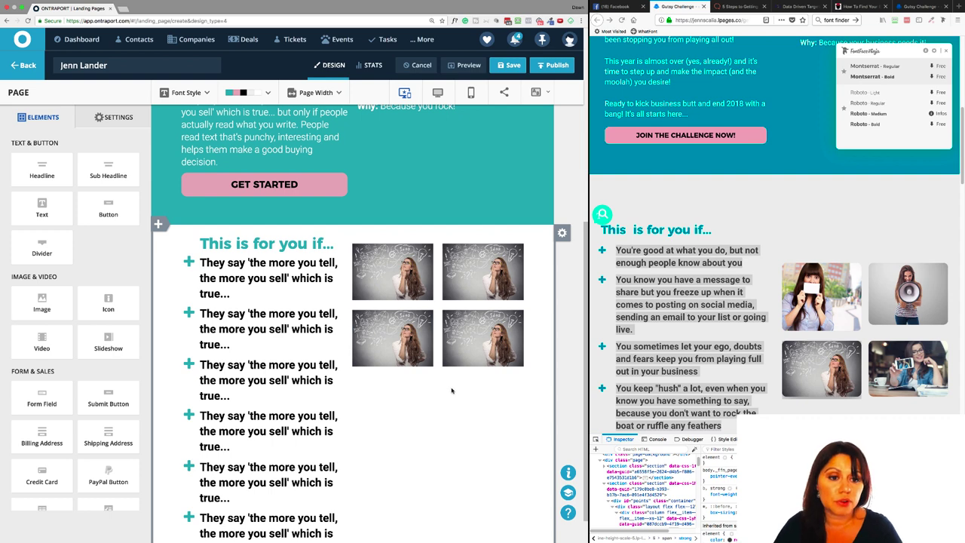
# Step: Duplicate the pink GET STARTED button in the teal block
pyautogui.scroll(-1, 452, 391)
pyautogui.scroll(-6, 749, 304)
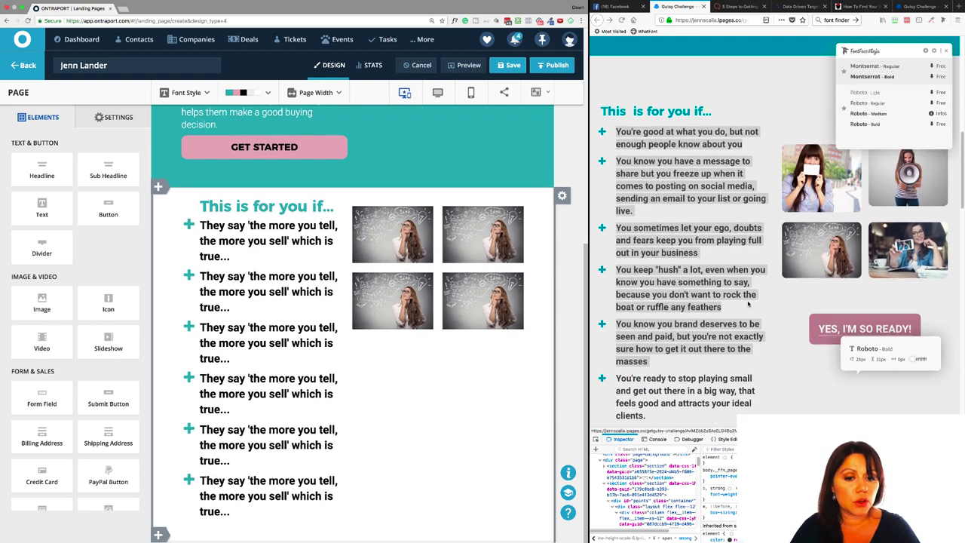
pyautogui.scroll(3, 748, 304)
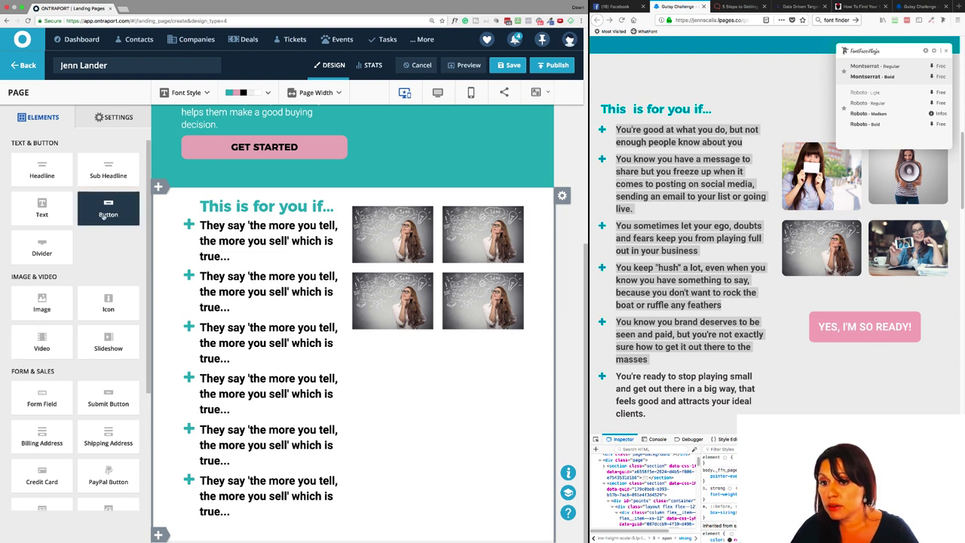
pyautogui.moveTo(249, 154)
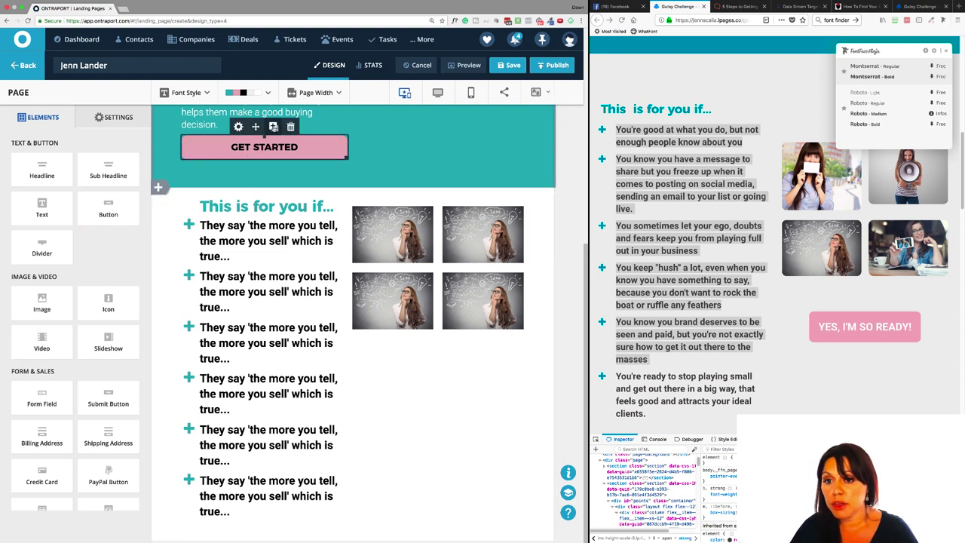
pyautogui.click(273, 127)
pyautogui.moveTo(255, 159); pyautogui.dragTo(273, 181)
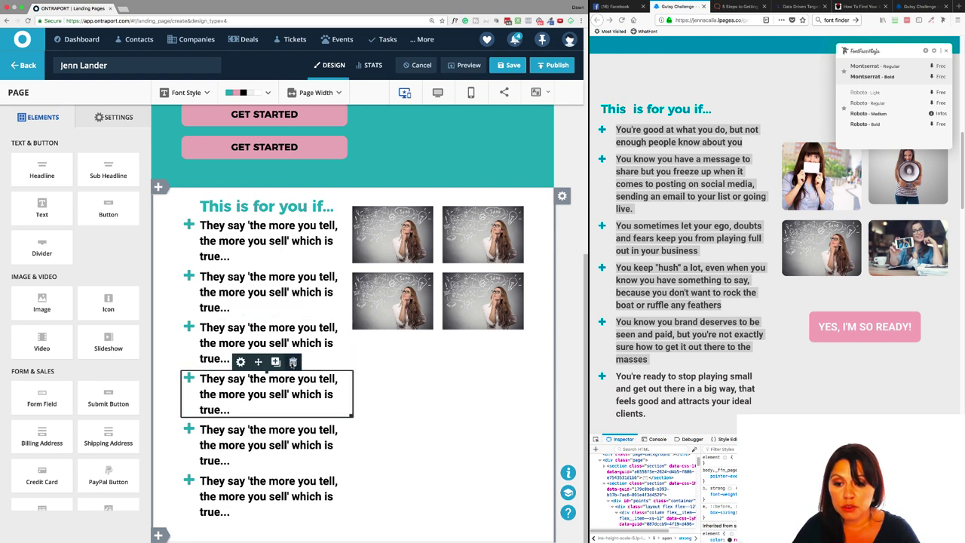
# Step: Delete three of the repeated bullet paragraphs under the "This is for you if..." heading
pyautogui.click(292, 362)
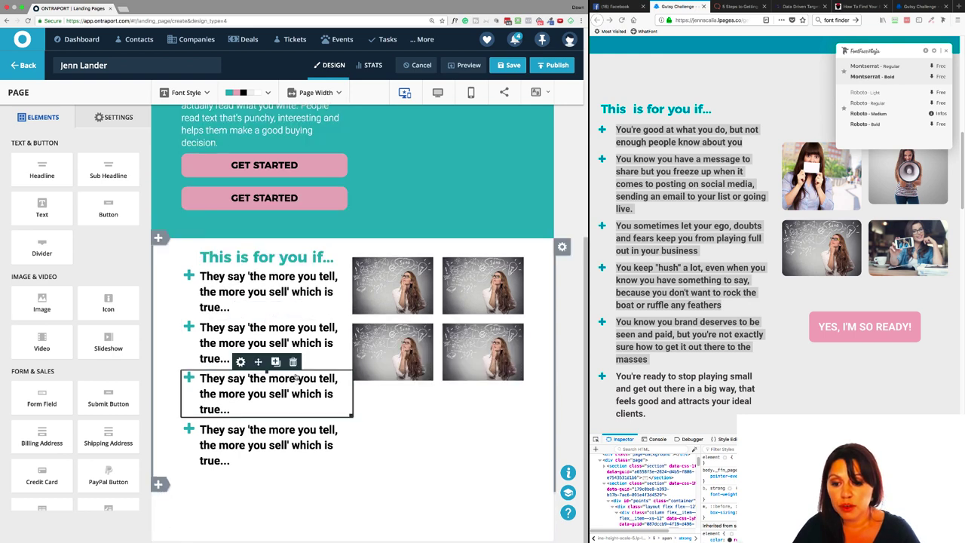
pyautogui.click(293, 362)
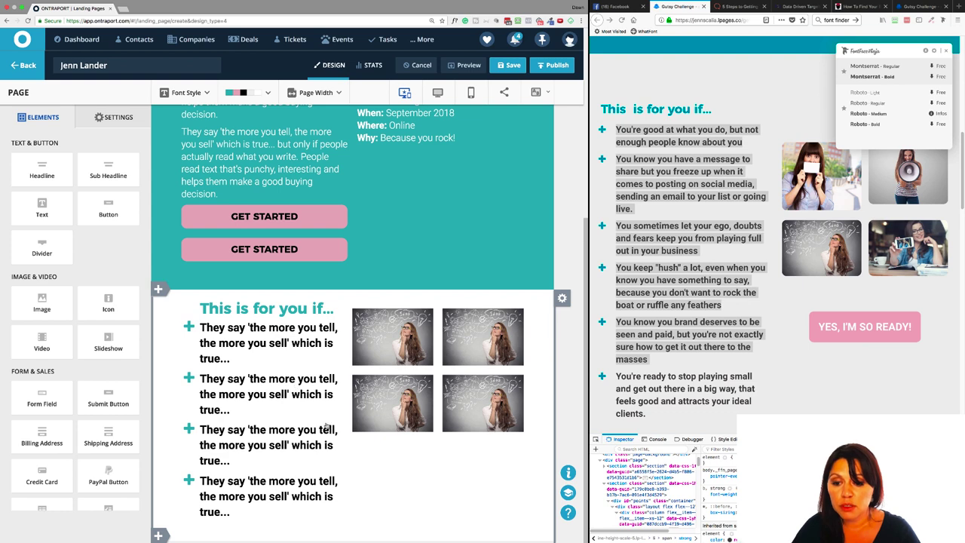
pyautogui.click(268, 343)
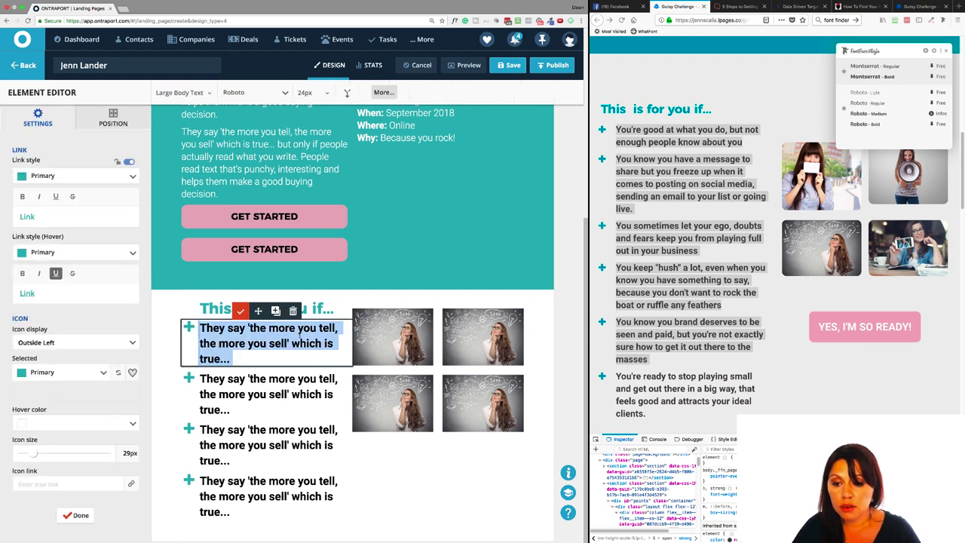
pyautogui.click(300, 316)
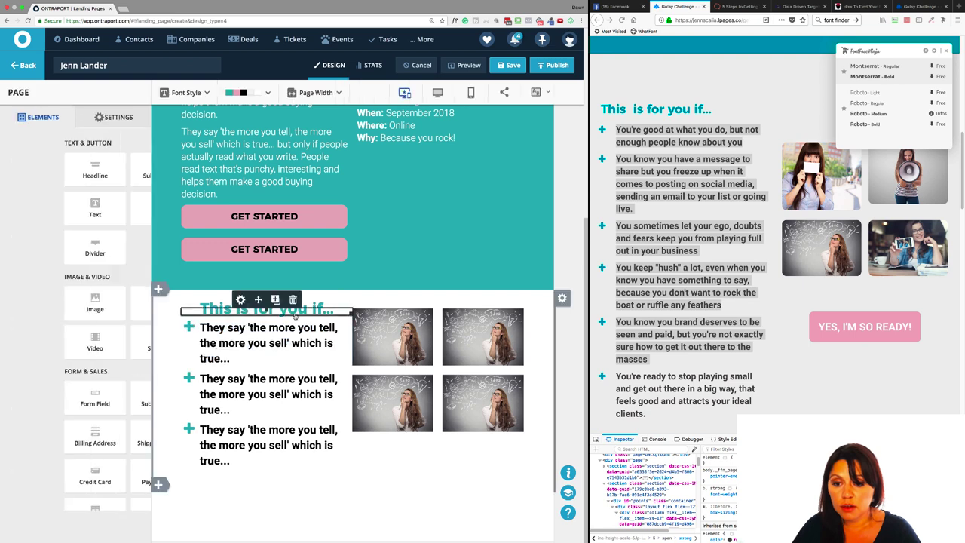
pyautogui.scroll(1, 282, 370)
pyautogui.moveTo(312, 417)
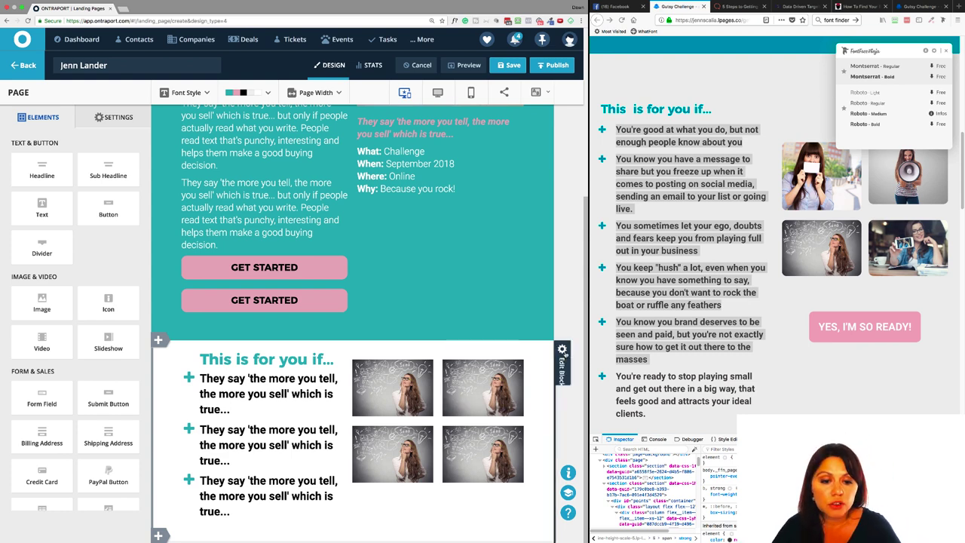
# Step: Add a two-column row below the bullets and photos, and move the duplicated GET STARTED button into its second column
pyautogui.click(562, 362)
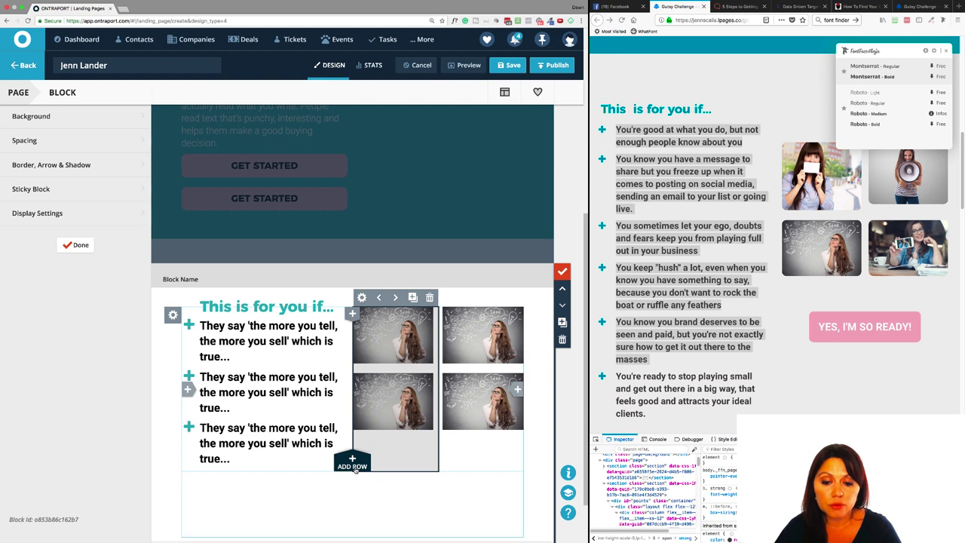
pyautogui.click(352, 464)
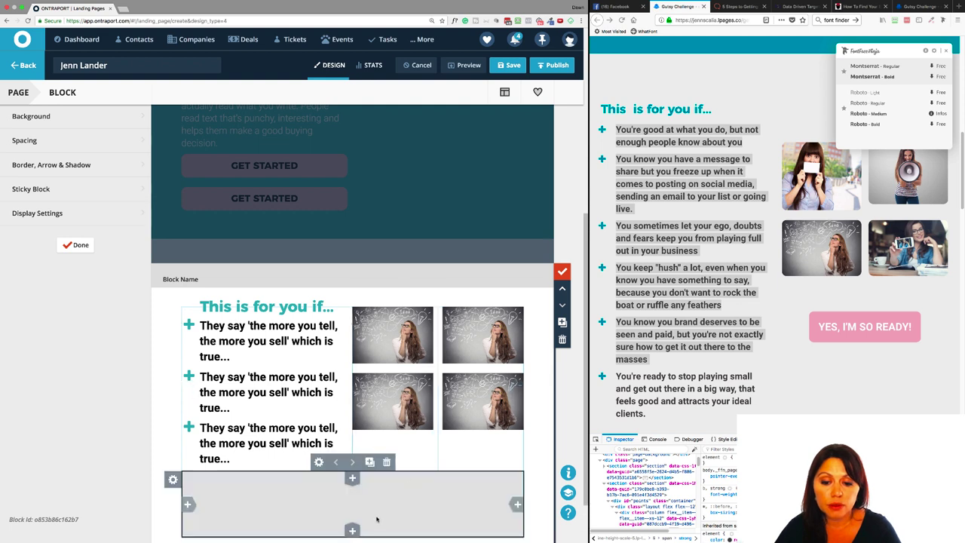
pyautogui.click(516, 504)
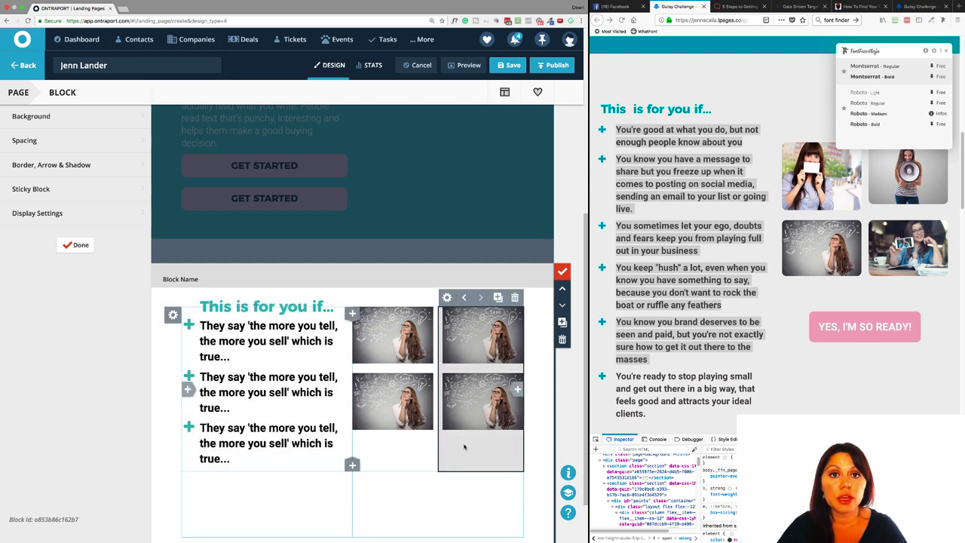
pyautogui.click(76, 244)
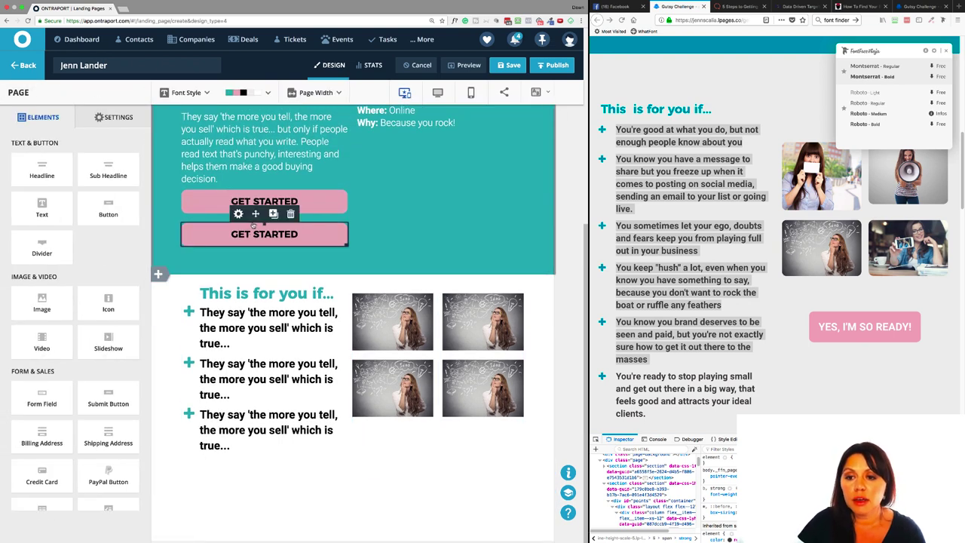
pyautogui.moveTo(256, 214); pyautogui.dragTo(437, 476)
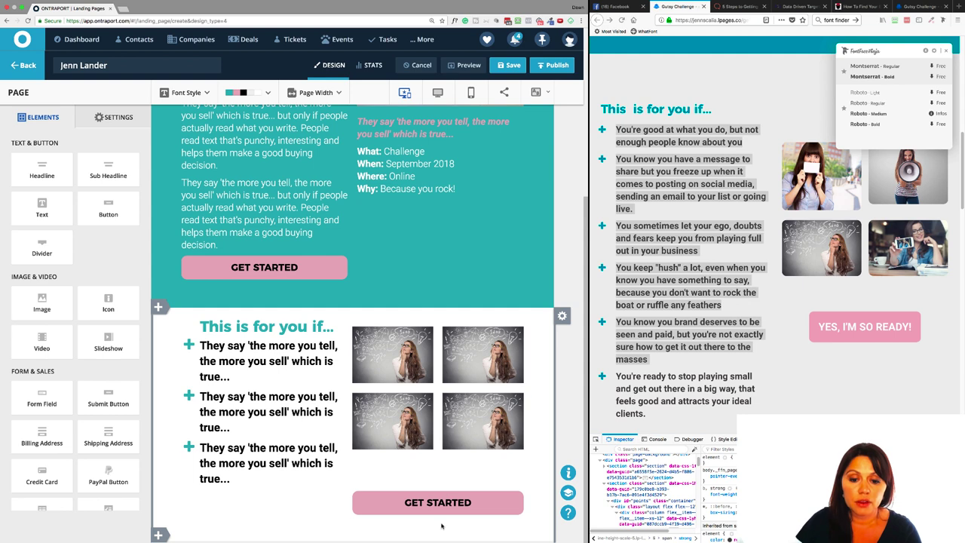
# Step: Set the text color of the GET STARTED button below the photo grid to White
pyautogui.moveTo(449, 503)
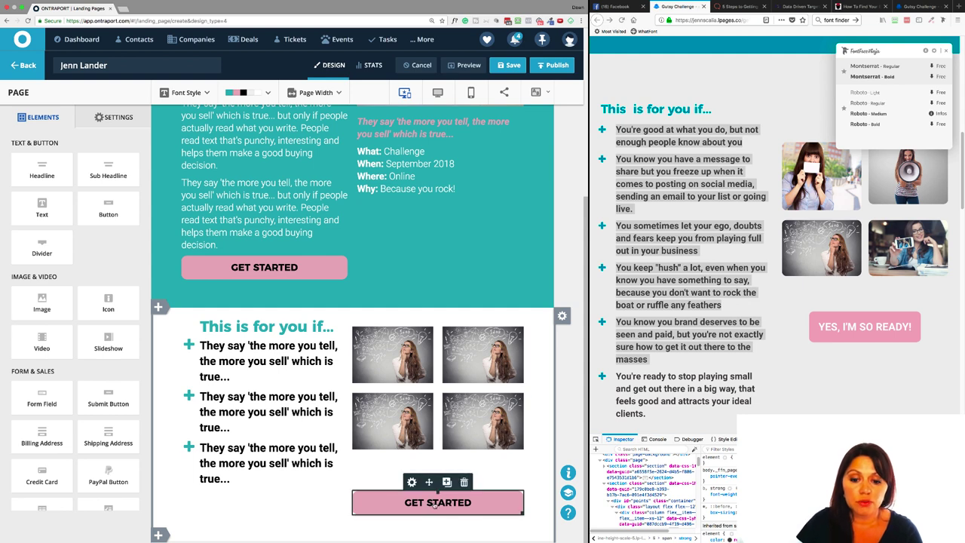
pyautogui.click(434, 504)
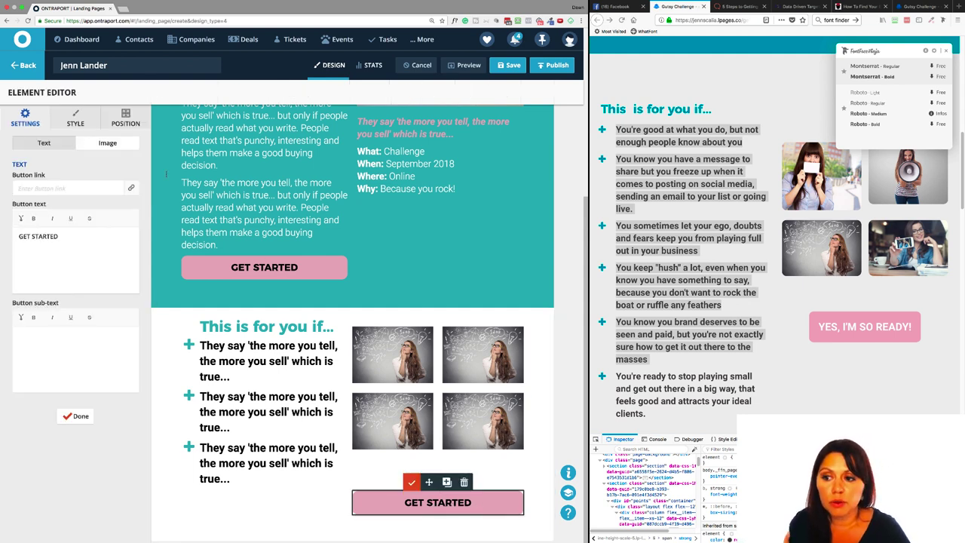
pyautogui.click(79, 121)
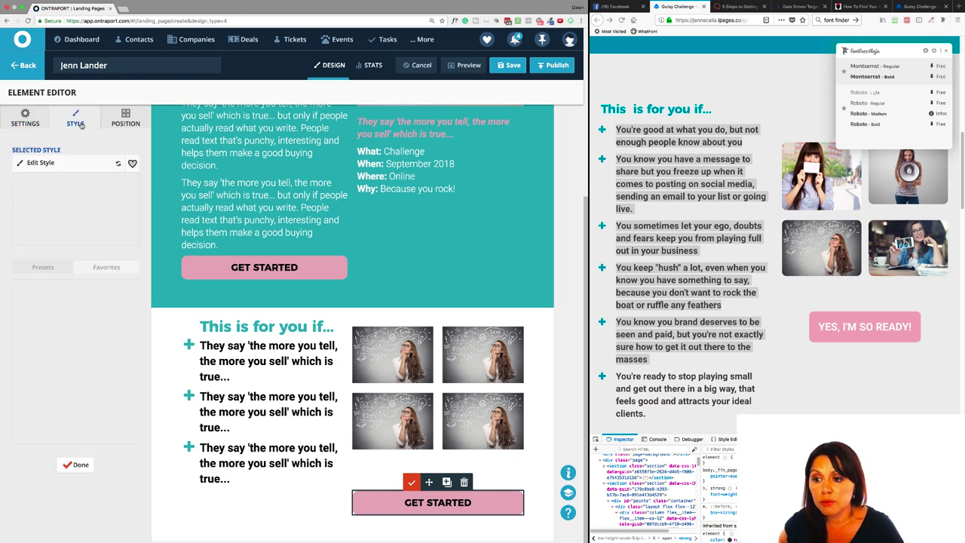
pyautogui.click(54, 164)
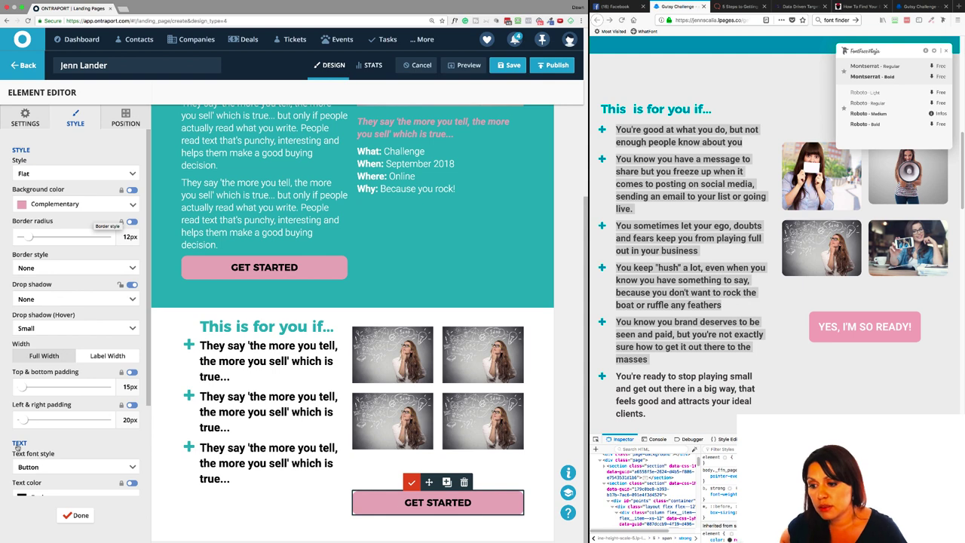
pyautogui.scroll(-3, 83, 445)
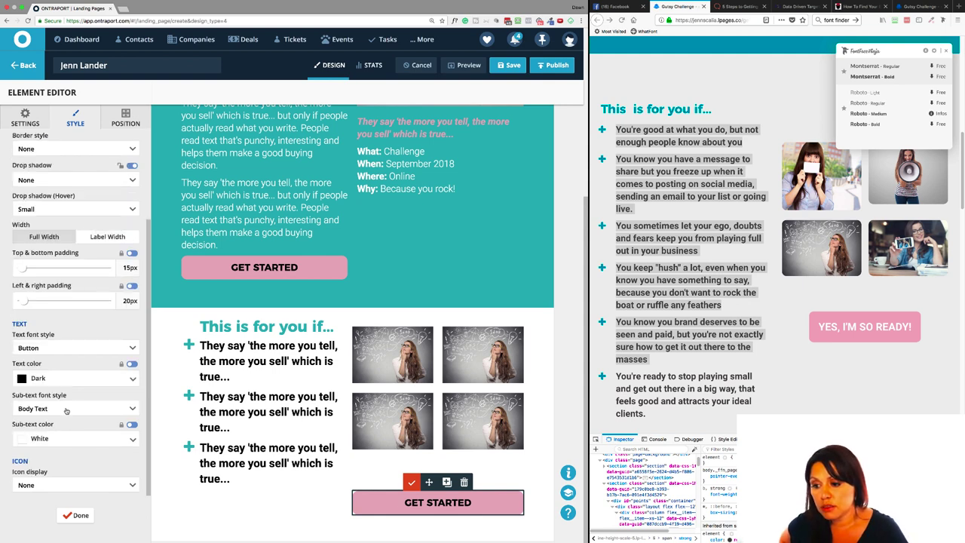
pyautogui.click(45, 439)
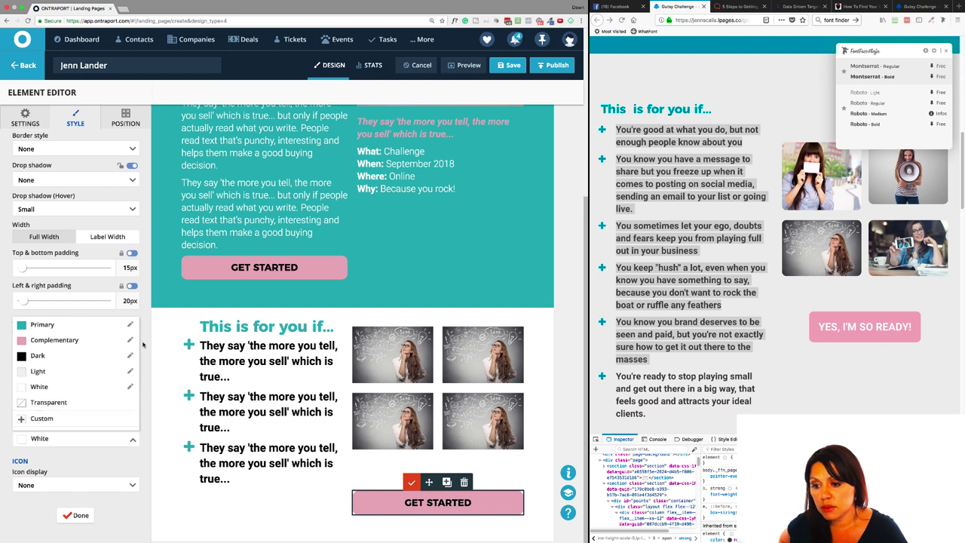
pyautogui.click(71, 379)
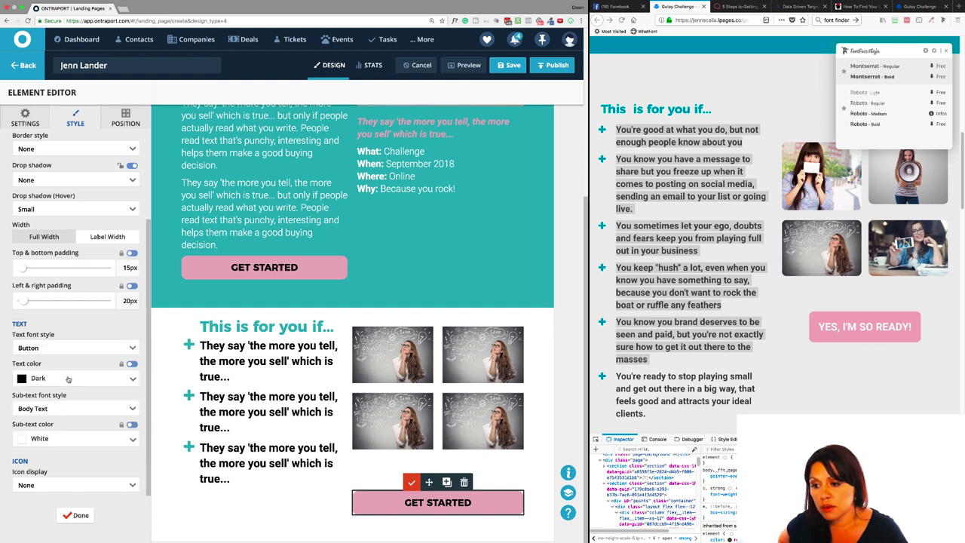
pyautogui.click(69, 379)
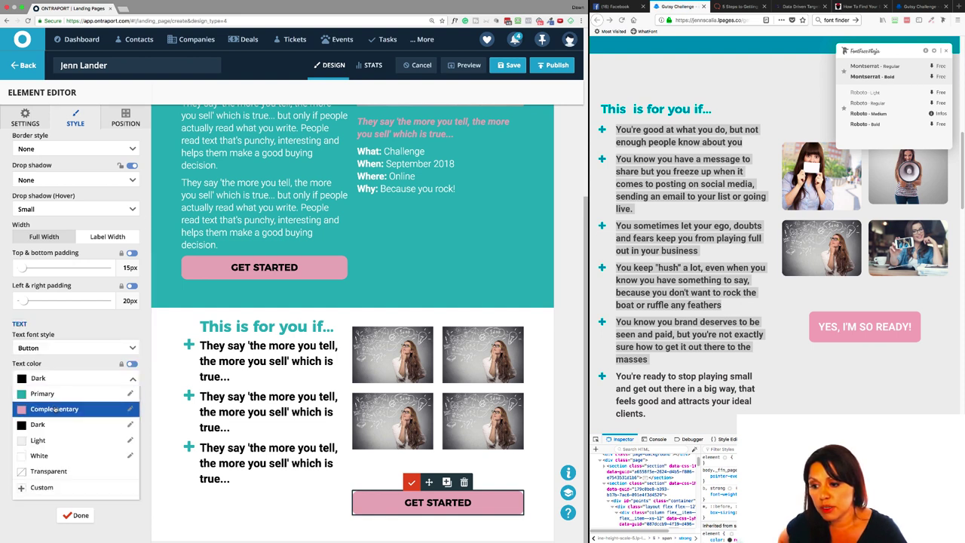
pyautogui.click(36, 455)
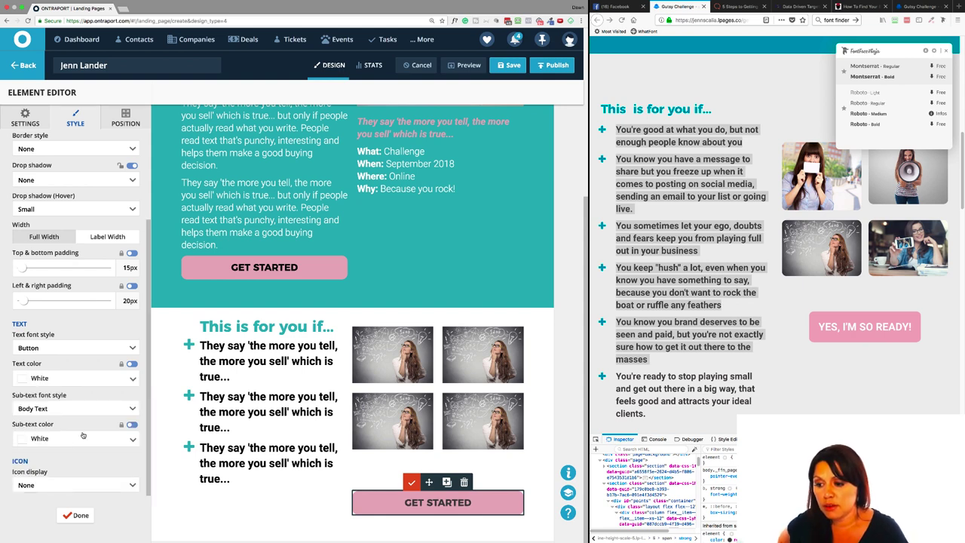
# Step: Apply the white text style to the GET STARTED button below the photo grid and finish editing the button
pyautogui.click(81, 516)
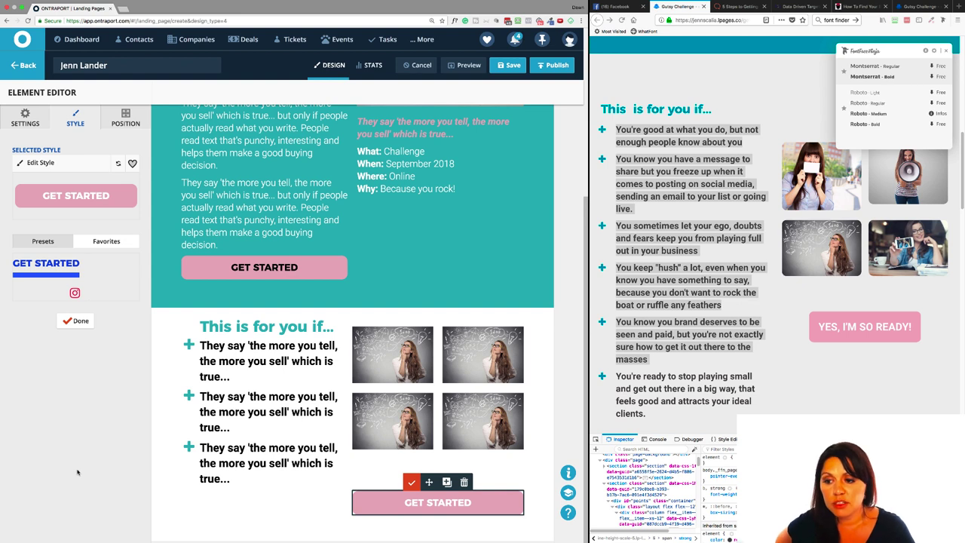
pyautogui.click(78, 322)
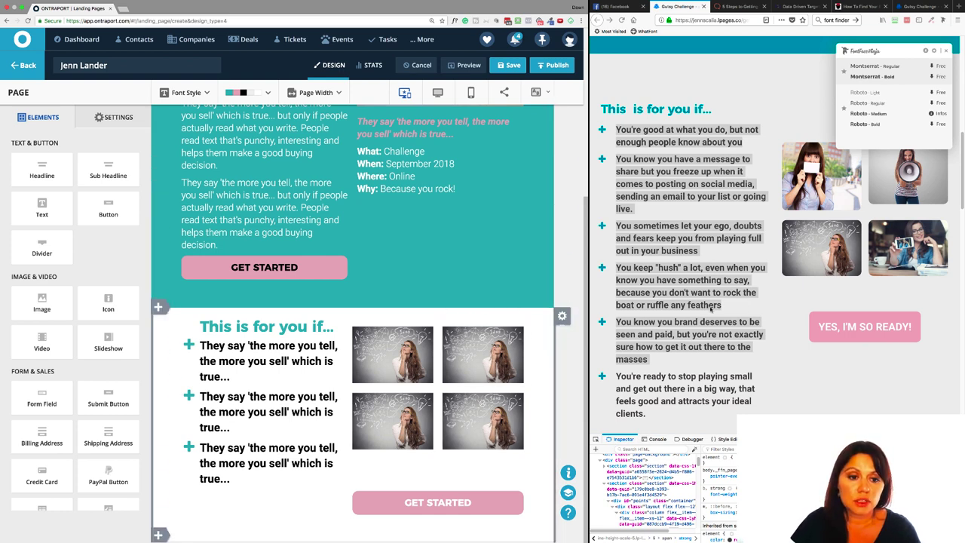
# Step: Give the "This is for you if..." block a solid color background using the Light palette color
pyautogui.click(562, 315)
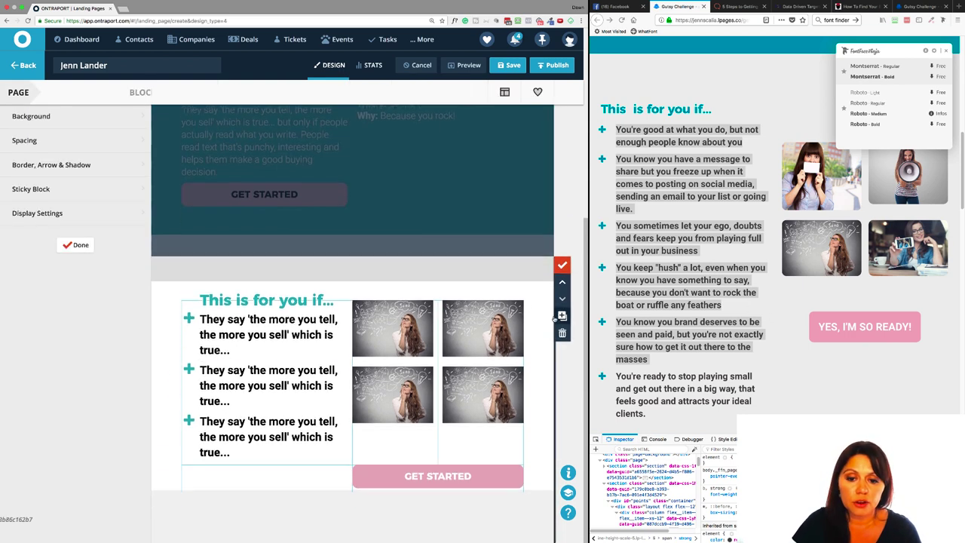
pyautogui.click(98, 121)
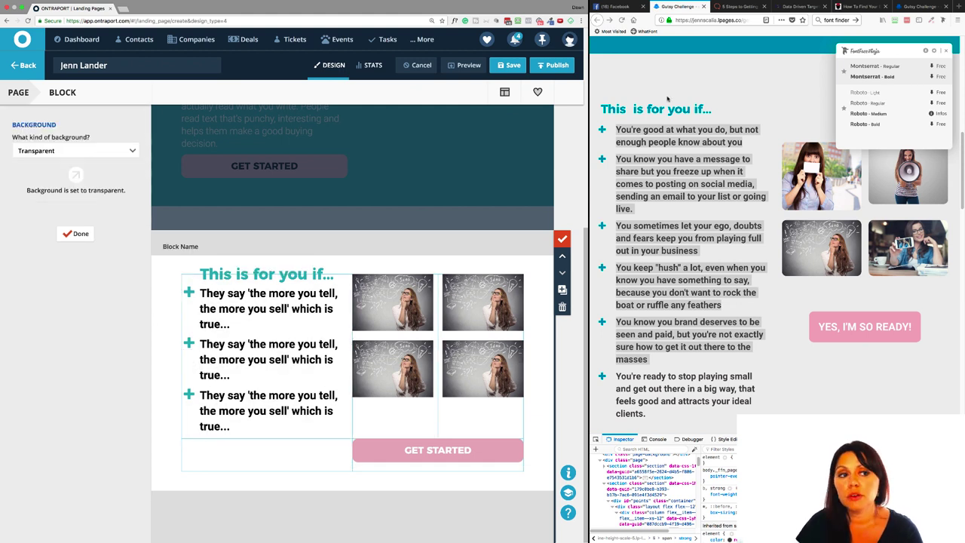
pyautogui.click(99, 151)
pyautogui.click(52, 179)
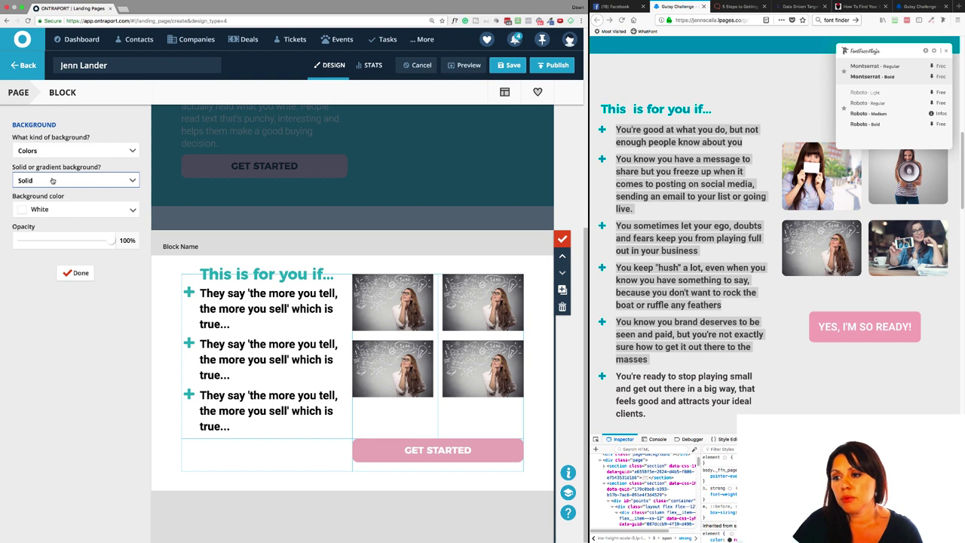
pyautogui.click(53, 180)
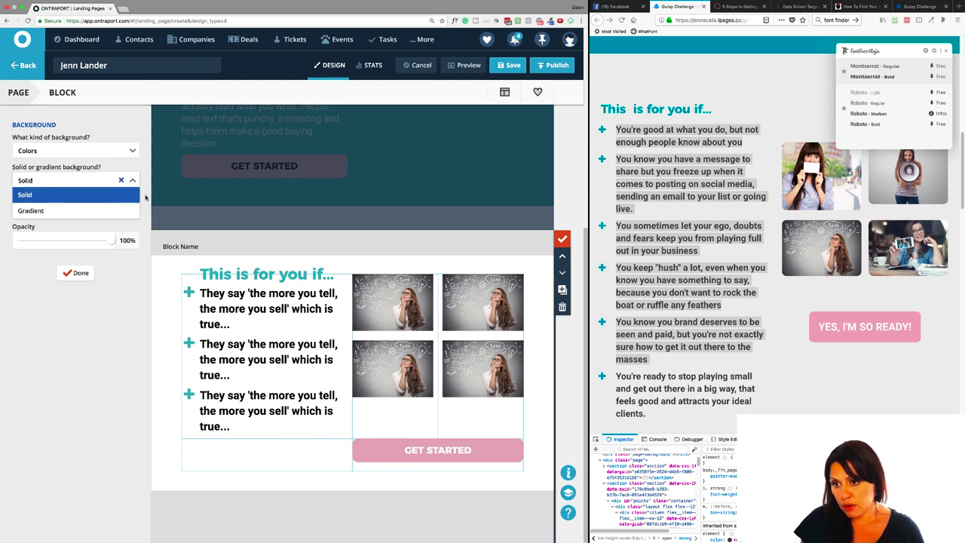
pyautogui.click(42, 195)
pyautogui.click(112, 211)
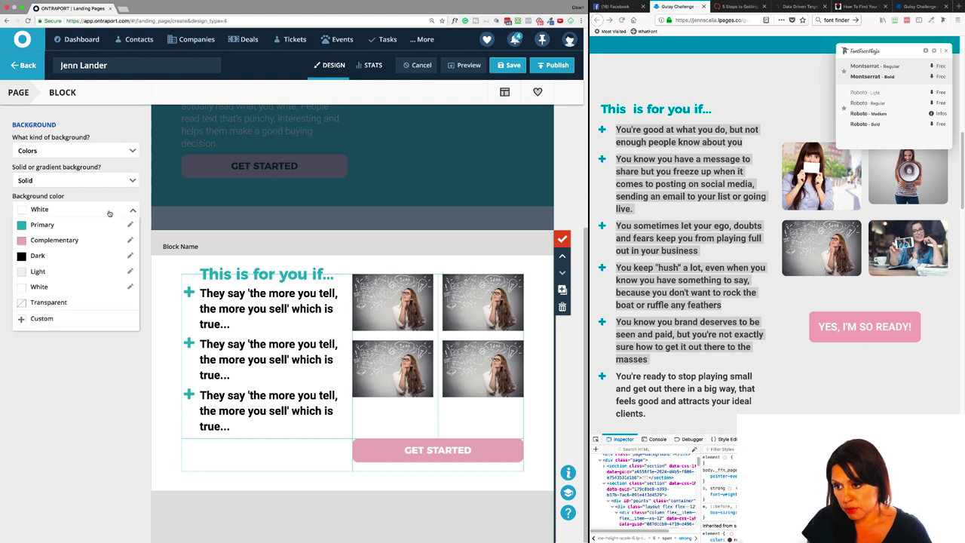
pyautogui.click(47, 273)
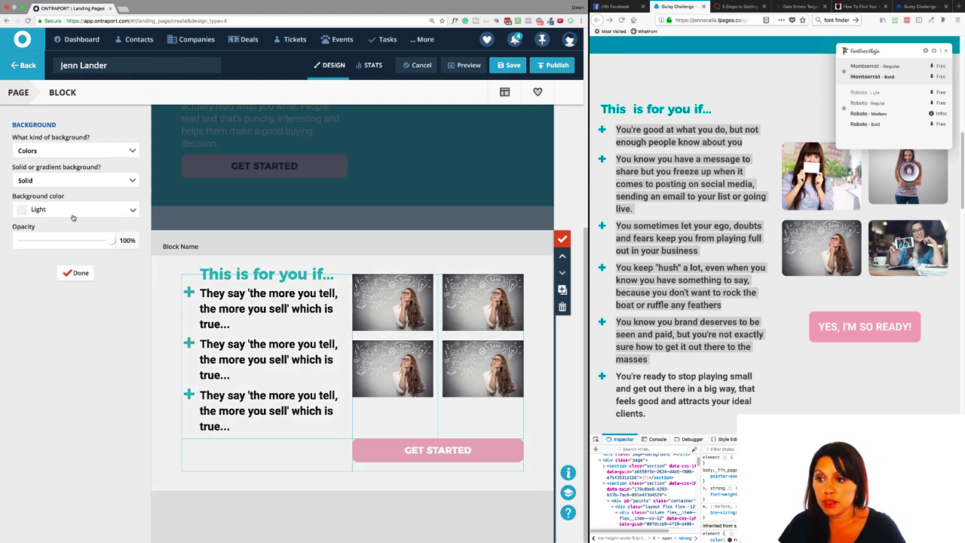
pyautogui.click(87, 274)
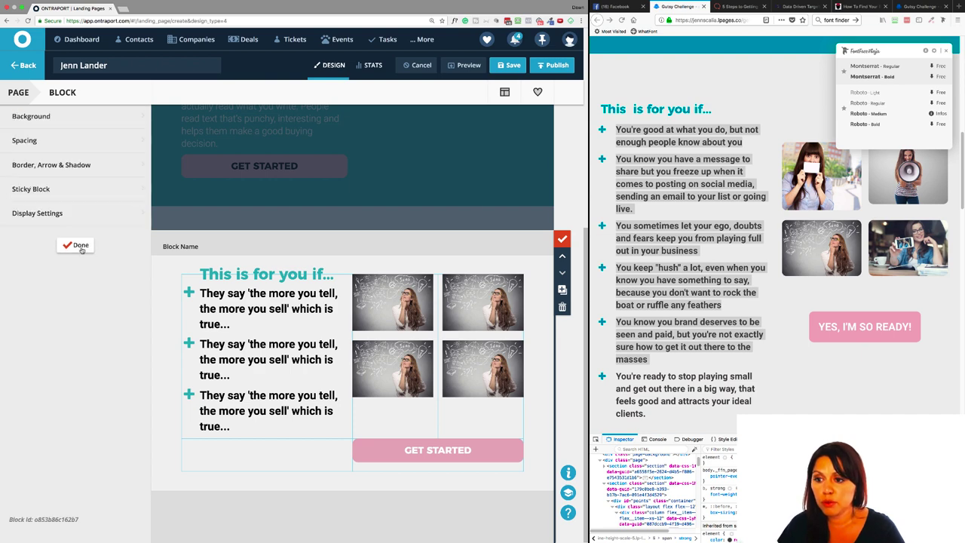
pyautogui.click(82, 245)
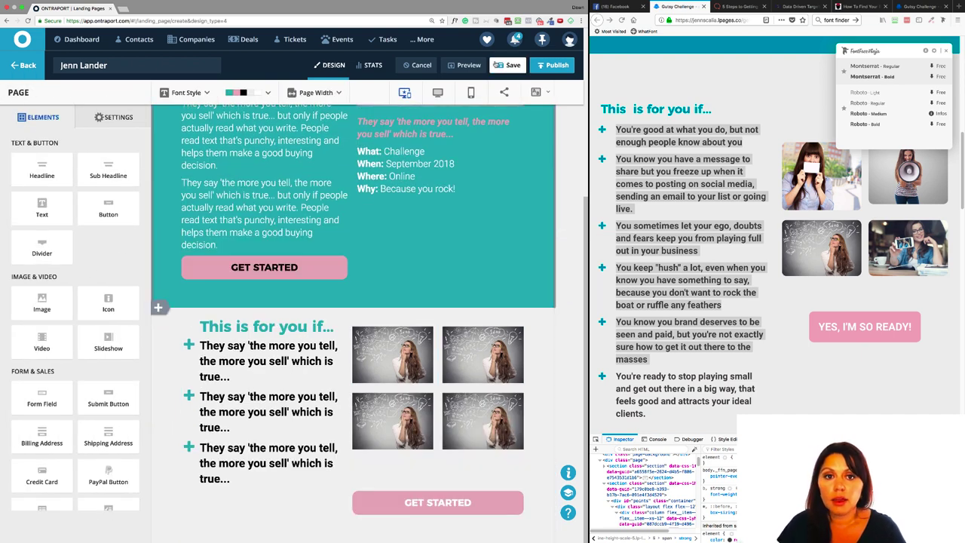
# Step: Save the page and preview it, comparing the teal and "This is for you if..." sections with the reference page
pyautogui.click(500, 66)
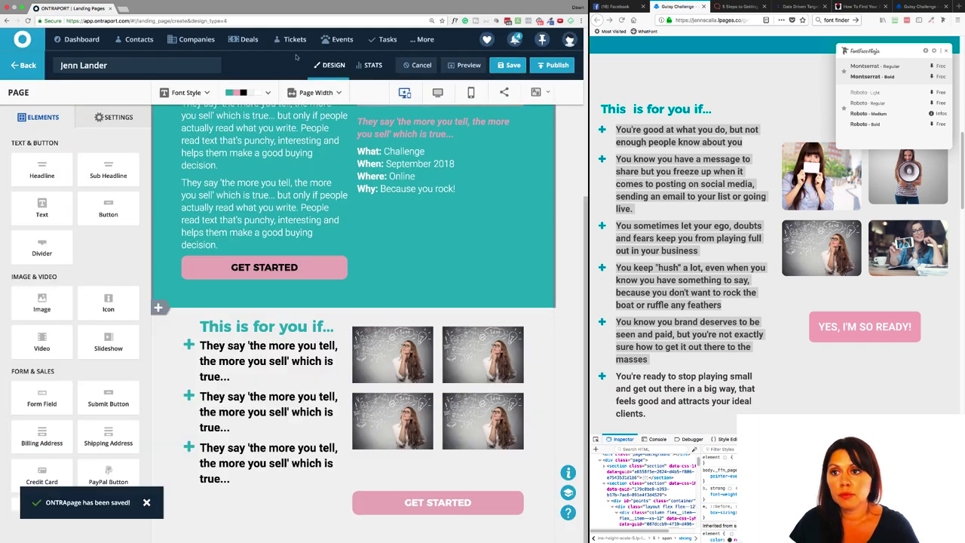
pyautogui.click(464, 65)
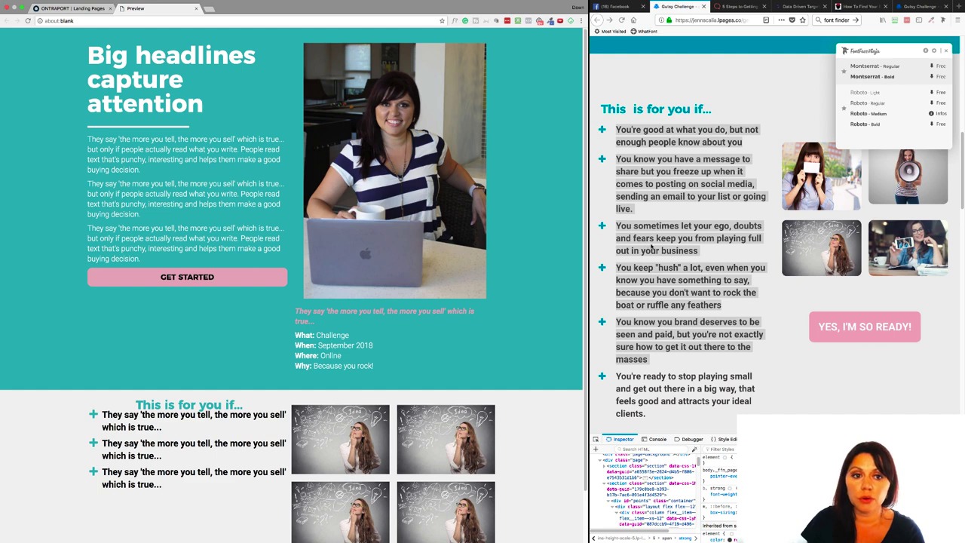
pyautogui.scroll(10, 652, 246)
pyautogui.scroll(-1, 644, 267)
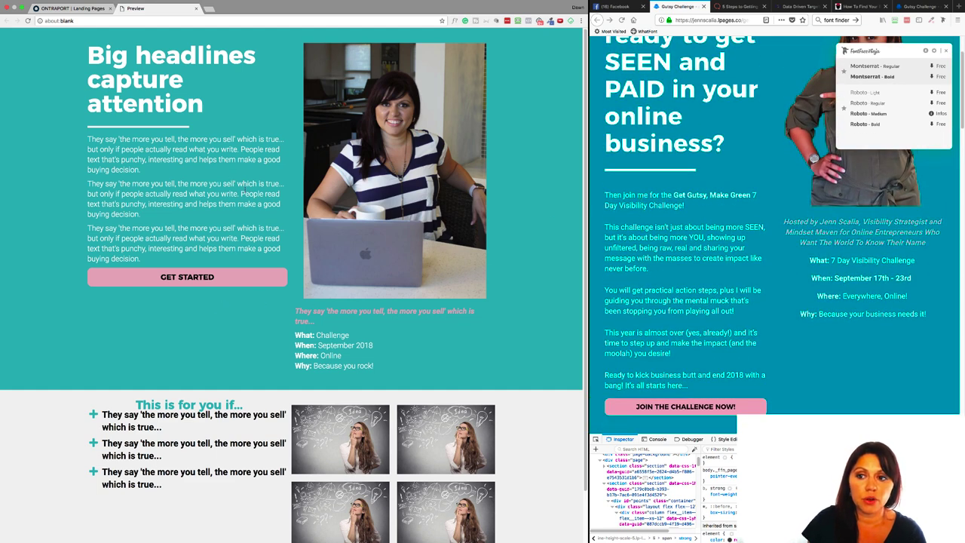
pyautogui.scroll(-3, 247, 170)
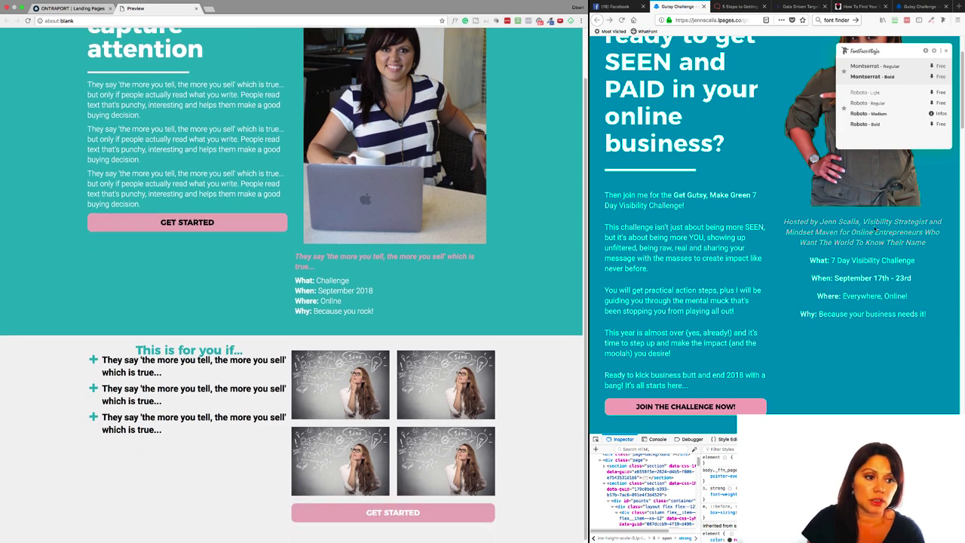
pyautogui.scroll(-1, 391, 281)
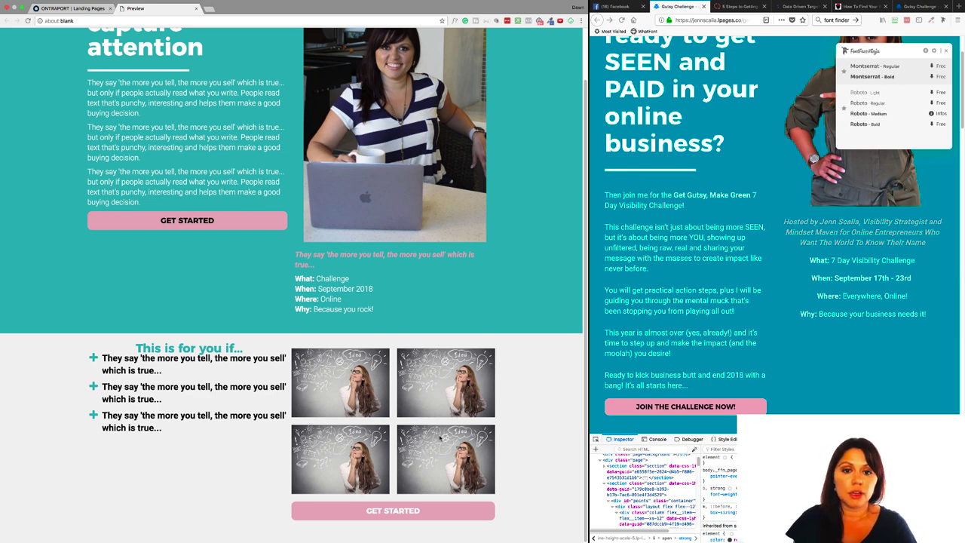
pyautogui.scroll(-3, 671, 311)
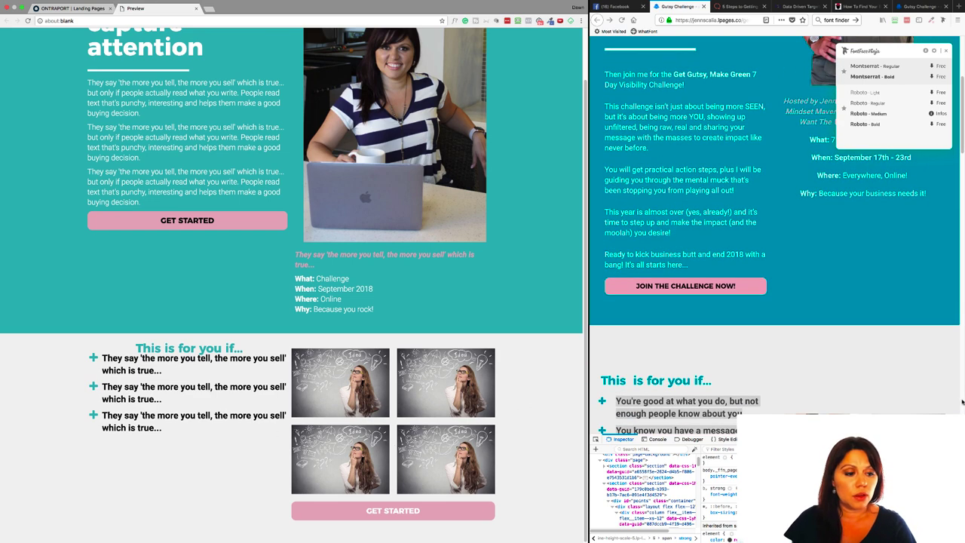
pyautogui.moveTo(617, 400); pyautogui.dragTo(847, 395)
pyautogui.scroll(-3, 845, 394)
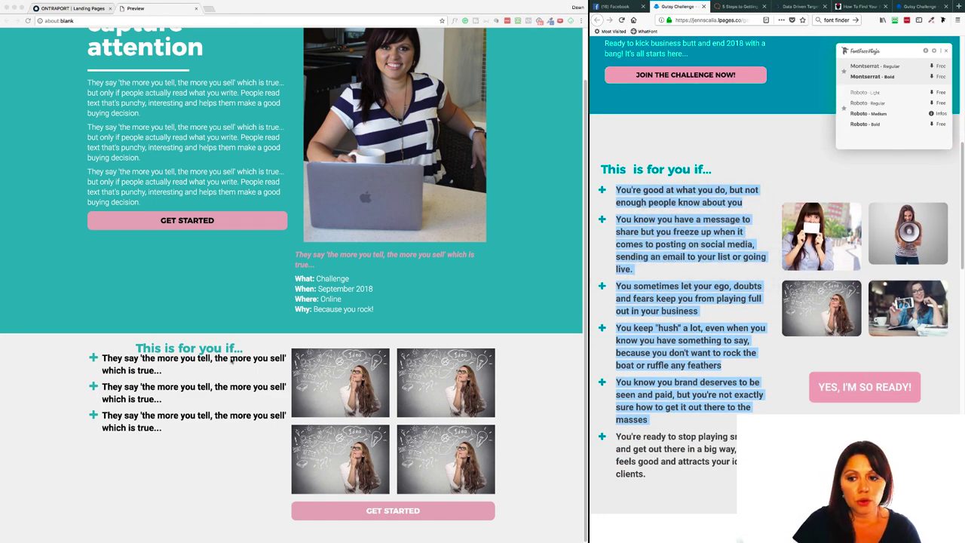
# Step: Return to the page editor and set the top margin of the first bullet paragraph under "This is for you if..." to 20 px
pyautogui.click(53, 9)
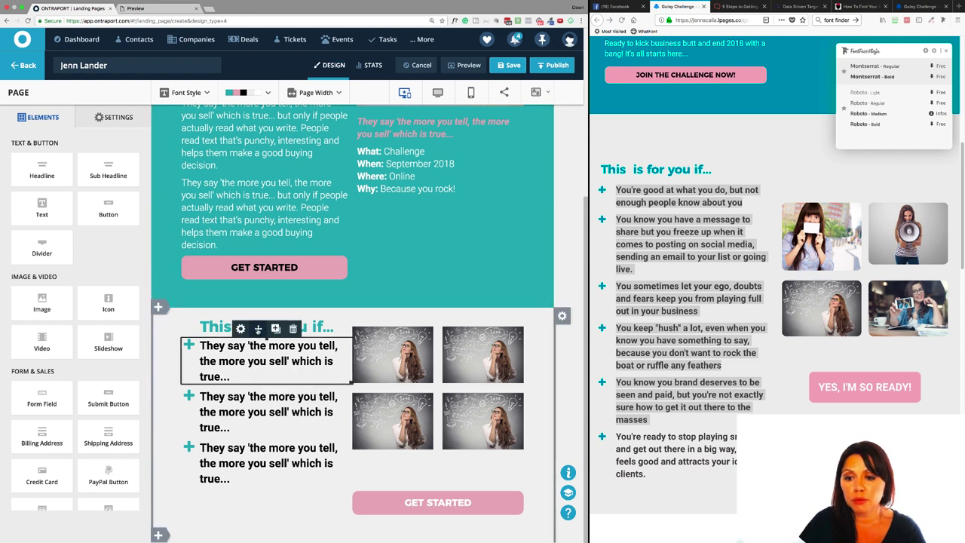
pyautogui.doubleClick(224, 354)
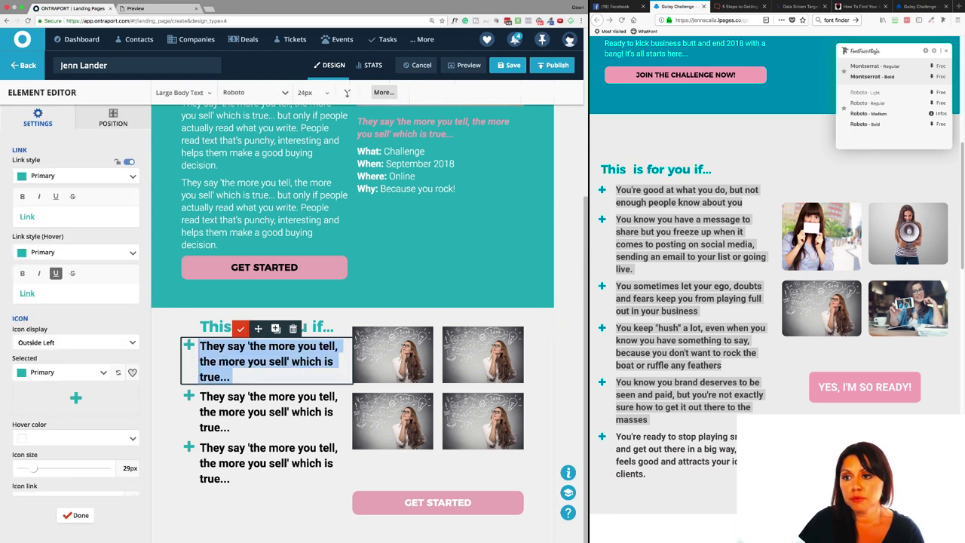
pyautogui.click(113, 115)
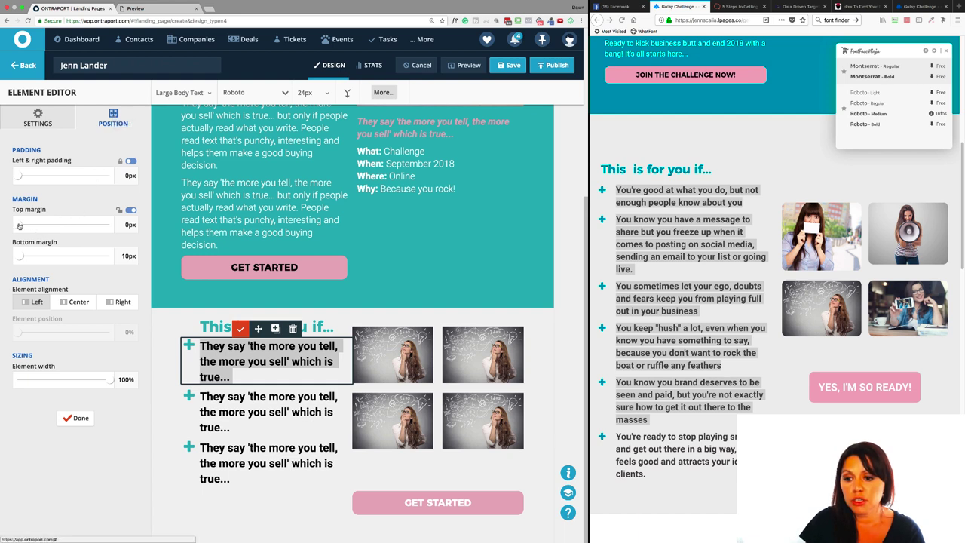
pyautogui.moveTo(20, 226); pyautogui.dragTo(22, 225)
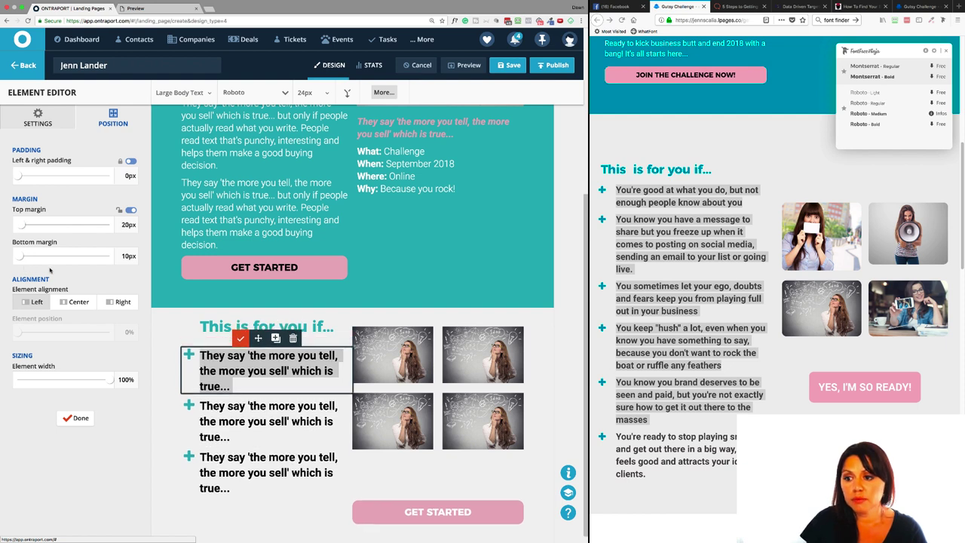
pyautogui.click(83, 420)
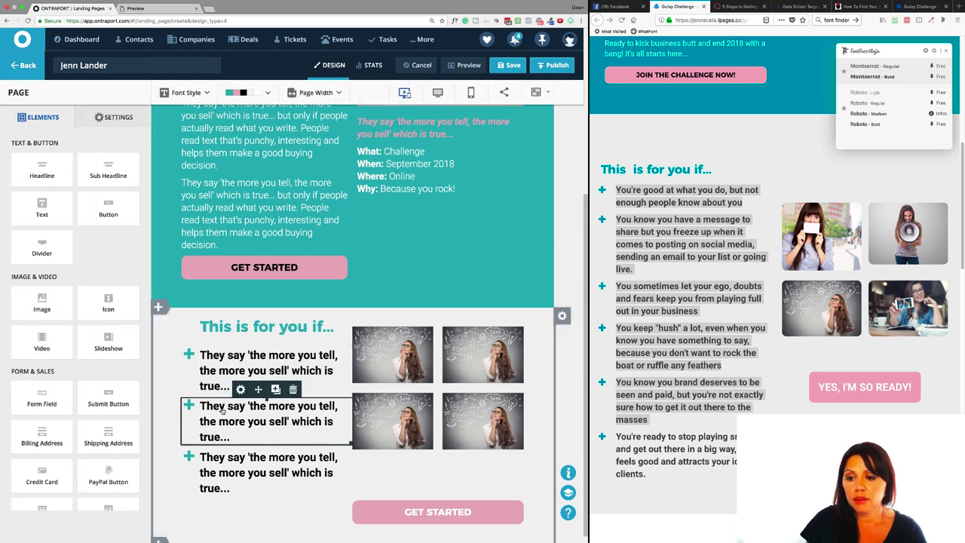
# Step: Set the top margin of the second and third bullet paragraphs to 20 px each
pyautogui.tripleClick(222, 410)
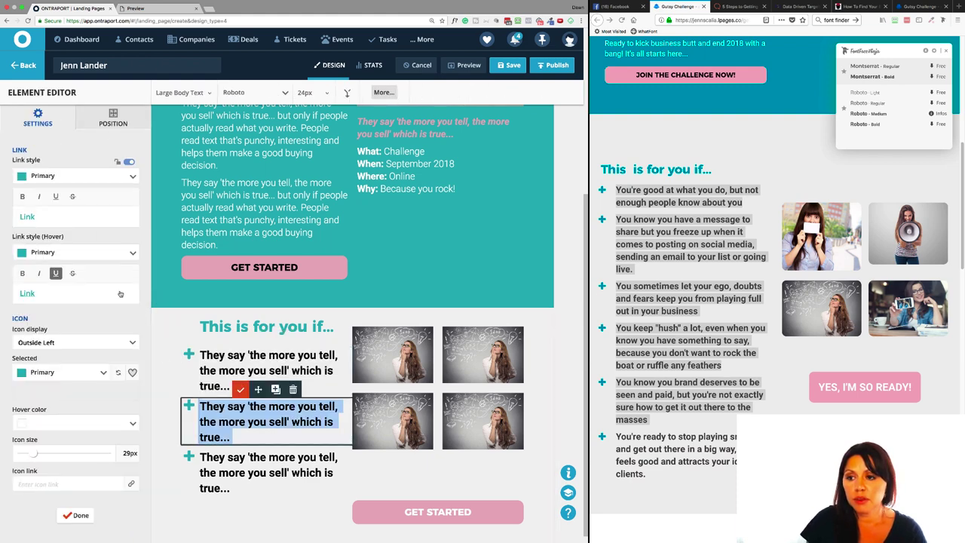
pyautogui.click(113, 117)
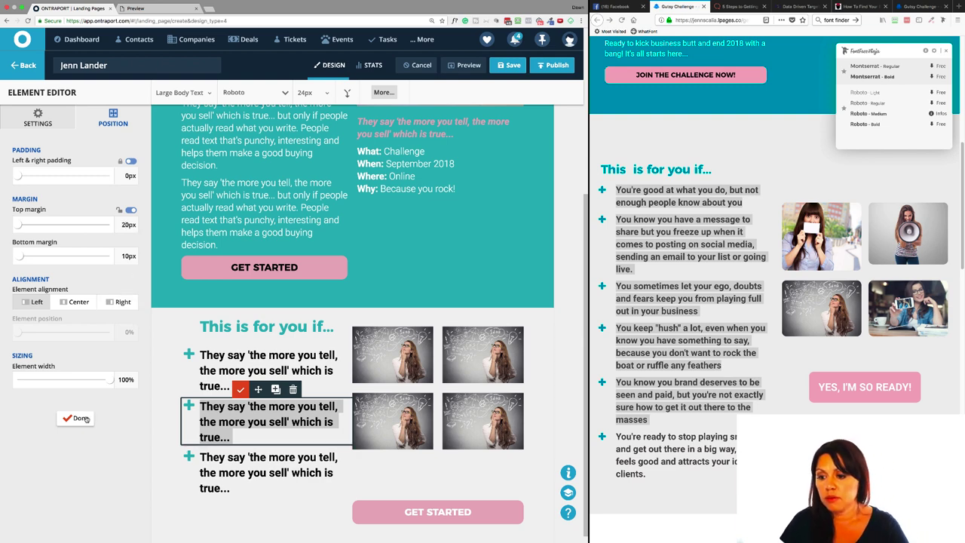
pyautogui.click(245, 464)
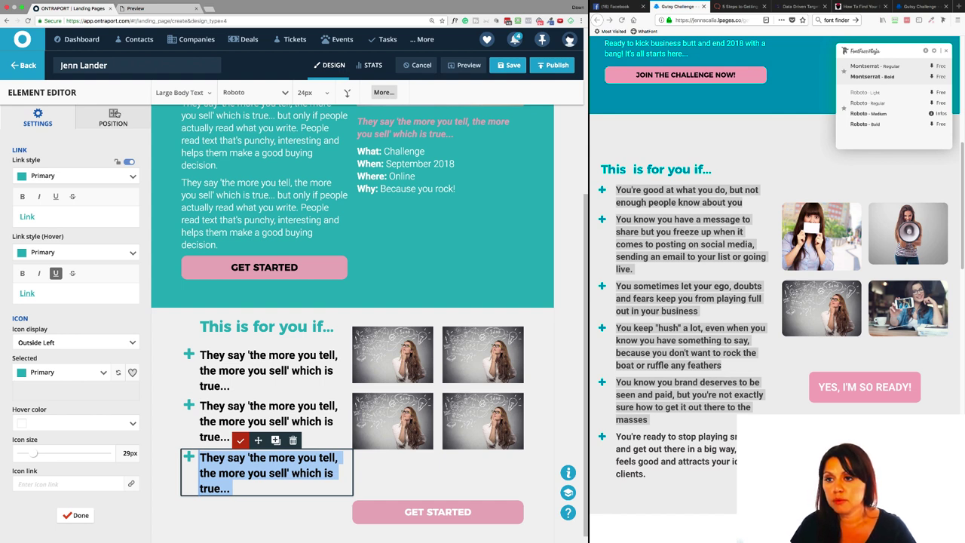
pyautogui.click(113, 117)
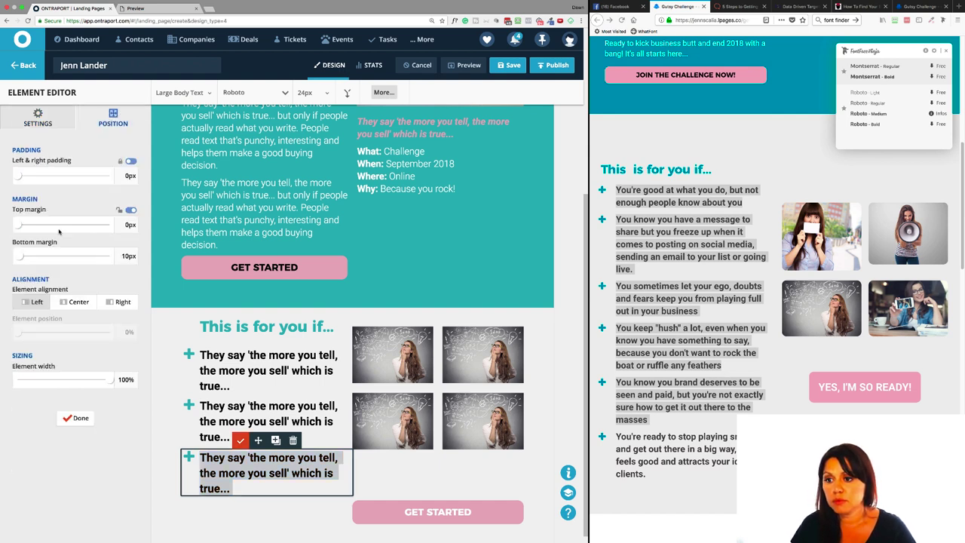
pyautogui.click(127, 224)
pyautogui.write('20')
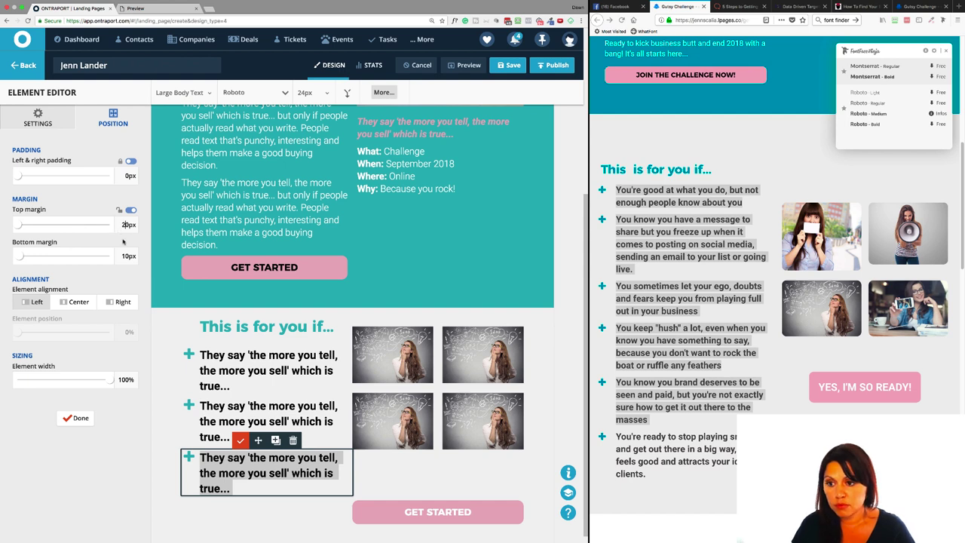
pyautogui.click(78, 418)
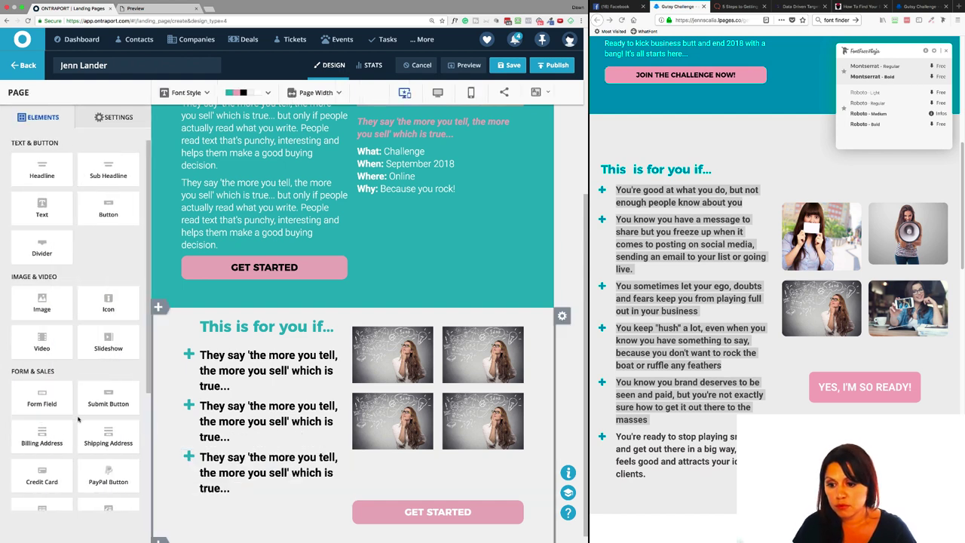
# Step: Save the page and preview the spacing of the bullets beside the photo grid
pyautogui.click(500, 66)
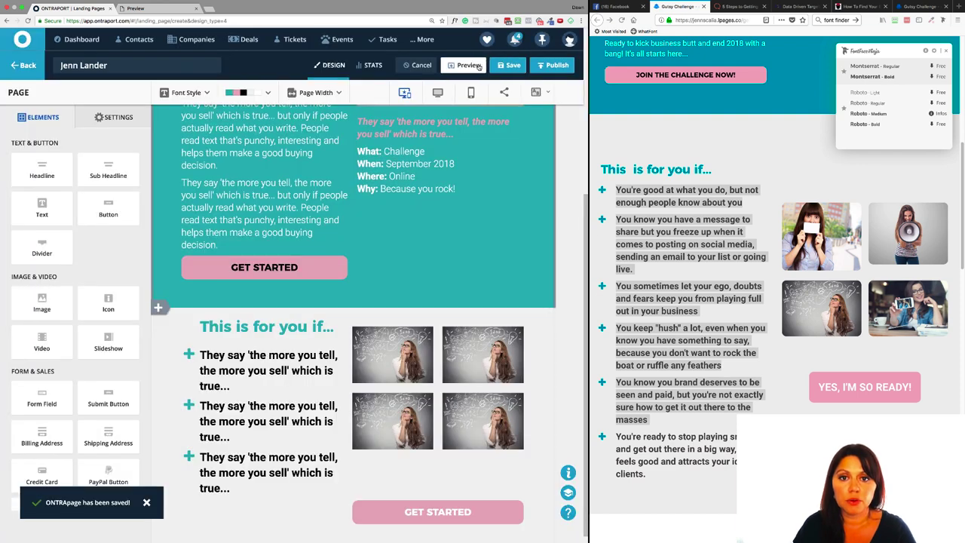
pyautogui.click(479, 65)
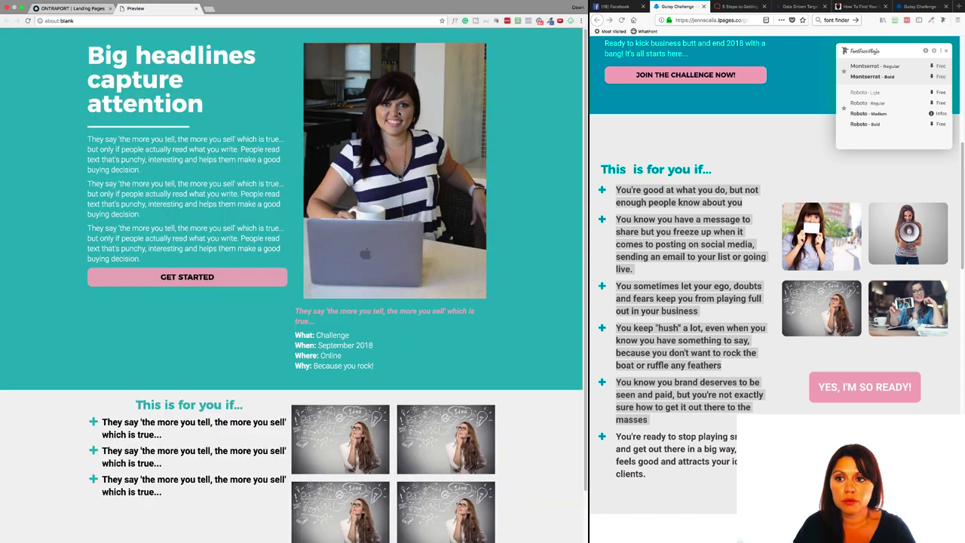
pyautogui.scroll(-2, 133, 411)
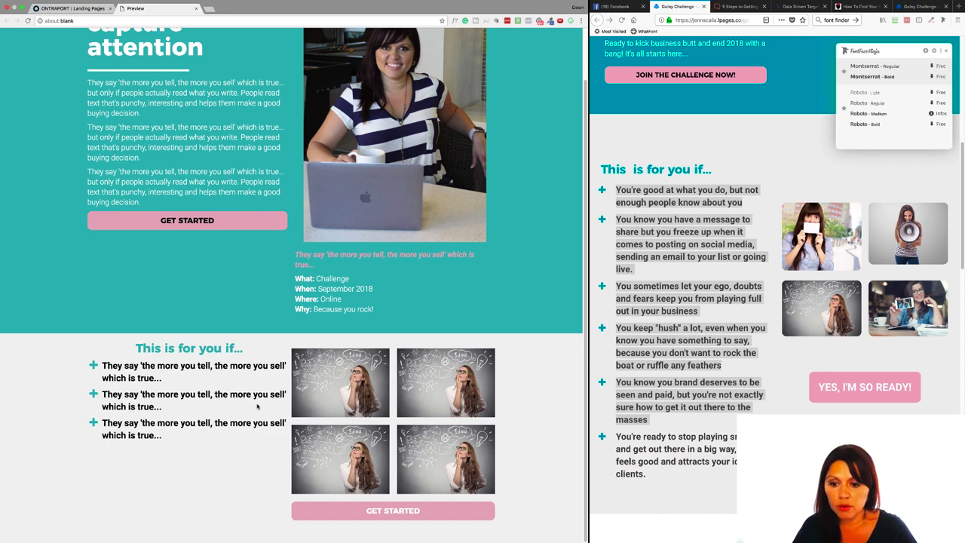
# Step: Return to the page editor and set the right padding of the "This is for you if..." bullet column to 40 px
pyautogui.click(99, 10)
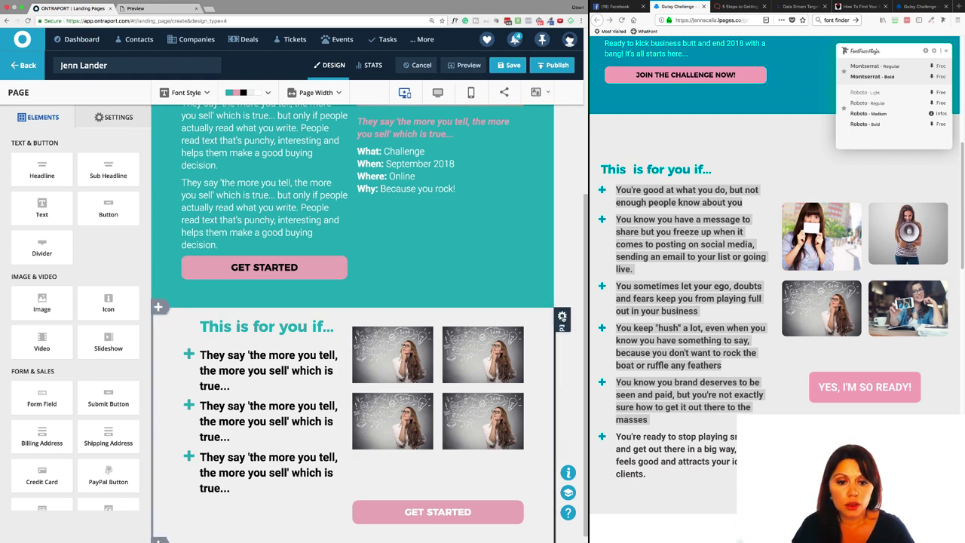
pyautogui.click(531, 352)
pyautogui.scroll(-2, 531, 352)
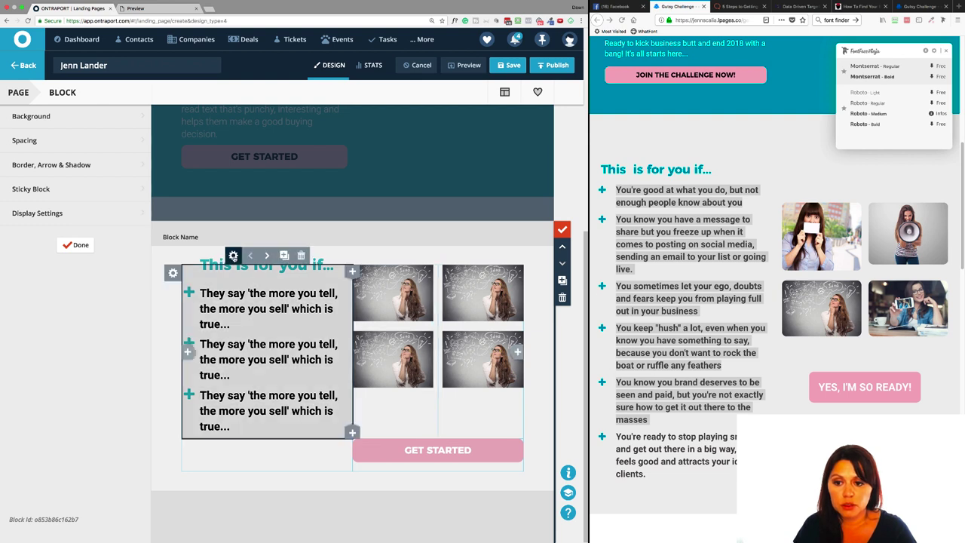
pyautogui.click(233, 256)
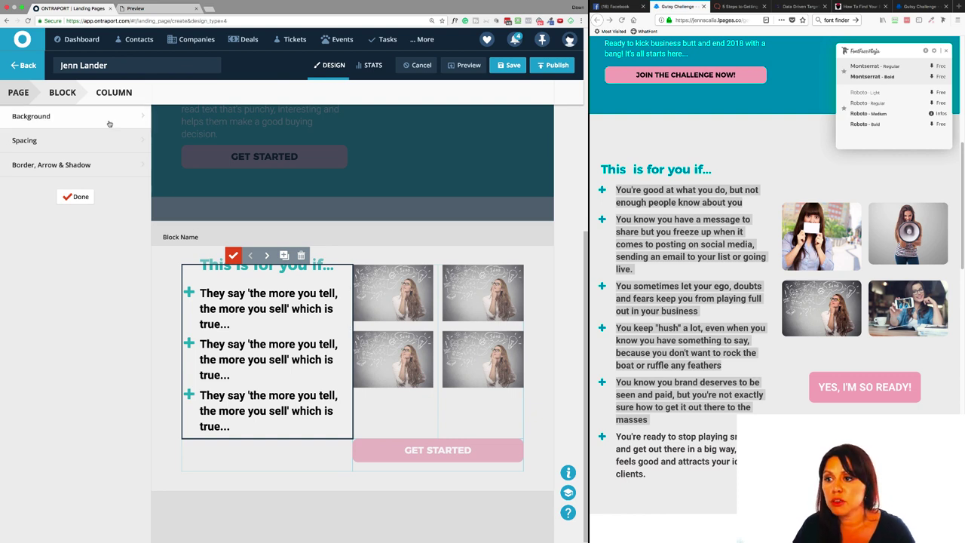
pyautogui.click(144, 141)
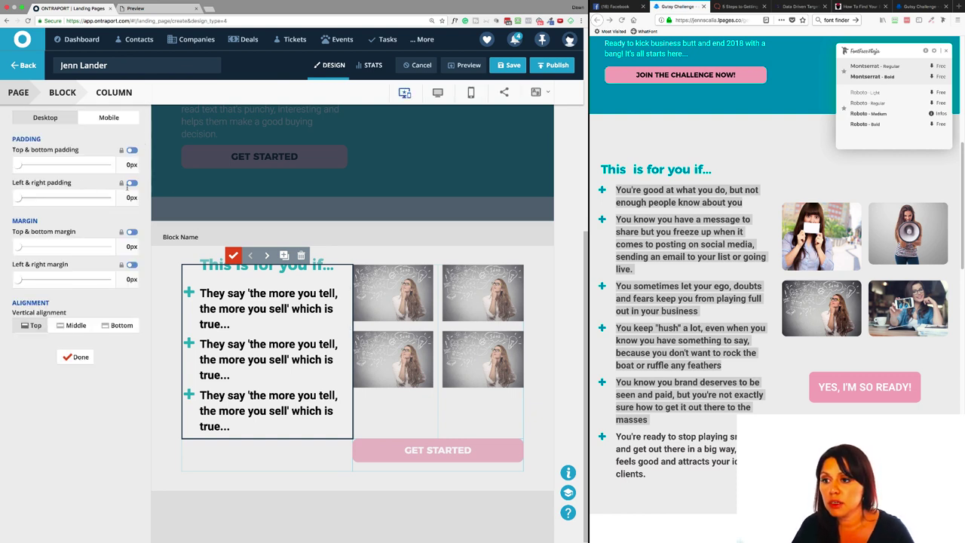
pyautogui.click(131, 185)
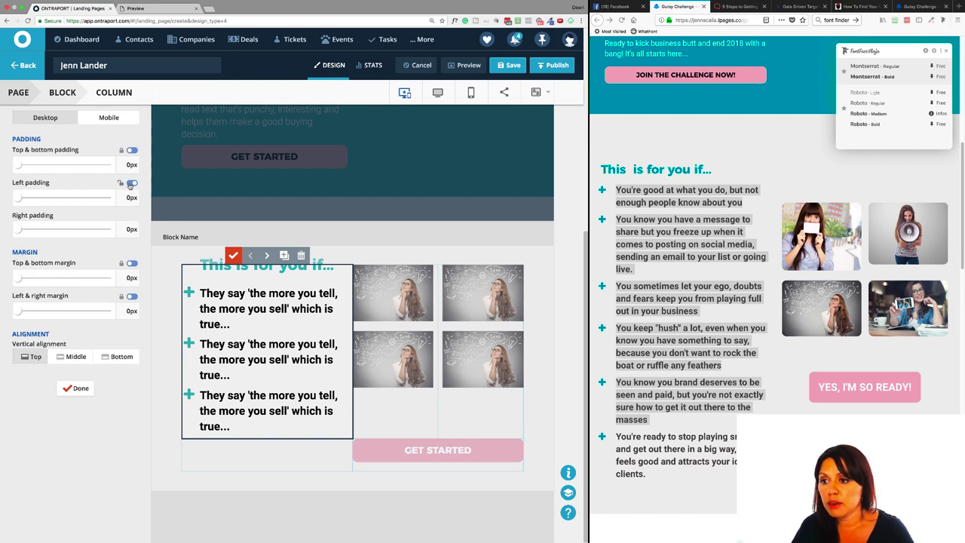
pyautogui.moveTo(19, 232); pyautogui.dragTo(28, 232)
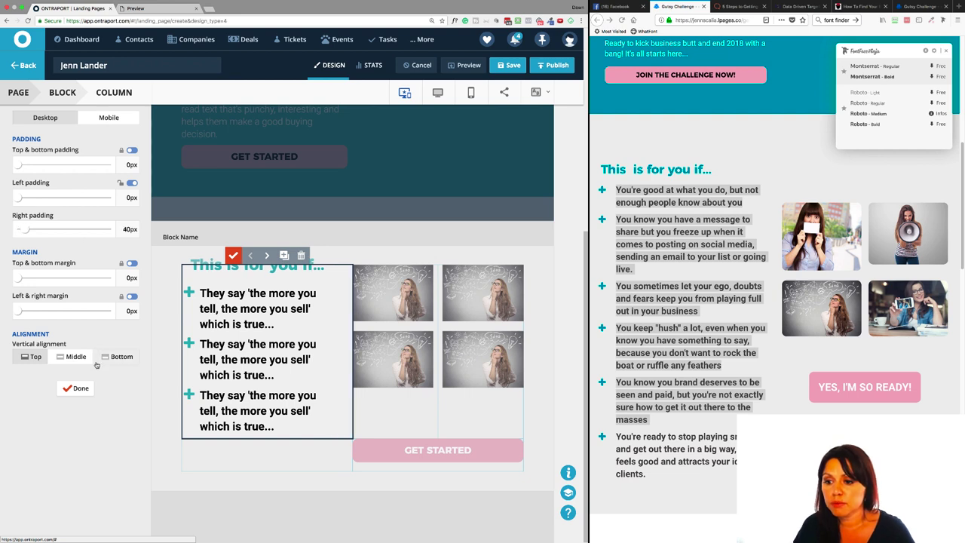
pyautogui.click(73, 389)
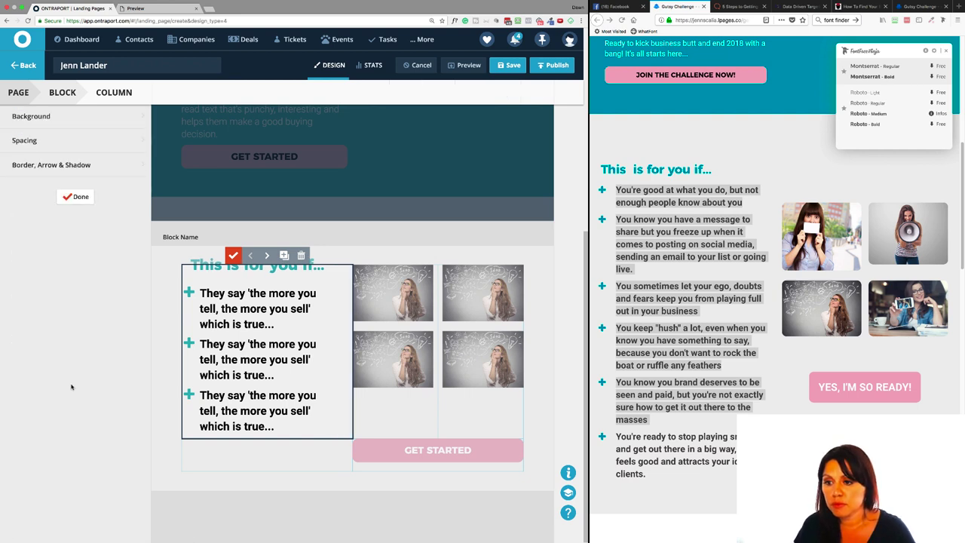
pyautogui.click(74, 197)
pyautogui.click(73, 244)
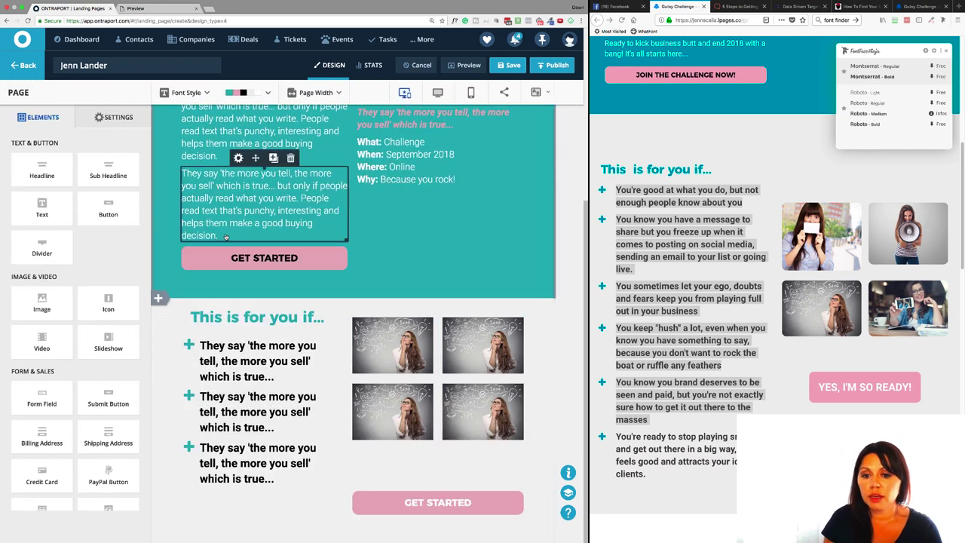
# Step: Save the page and preview how the bullet text sits beside the photos
pyautogui.click(503, 65)
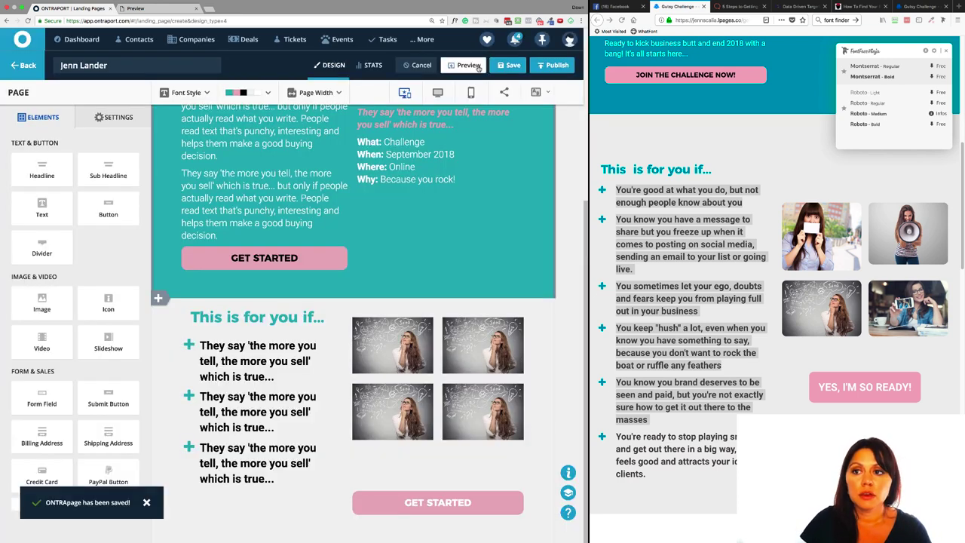
pyautogui.click(473, 66)
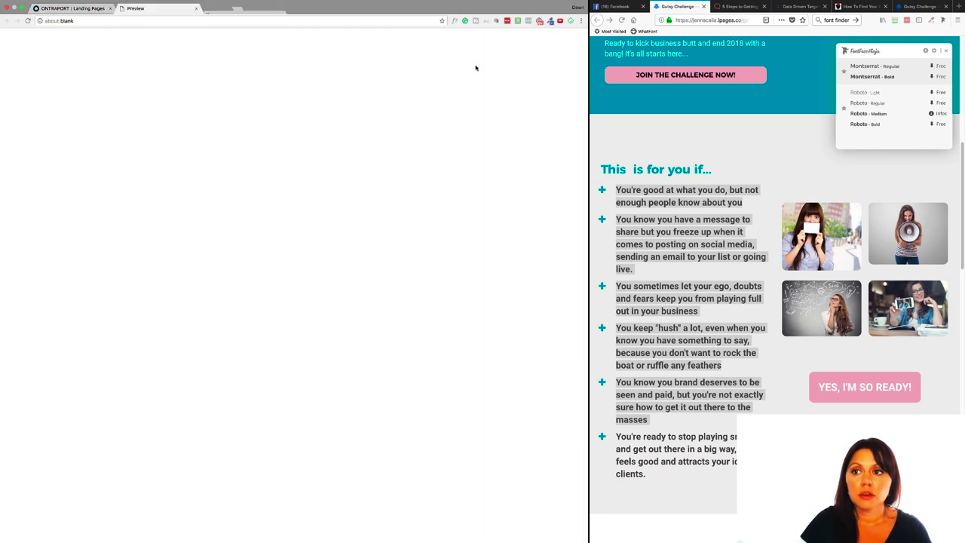
pyautogui.scroll(-2, 274, 314)
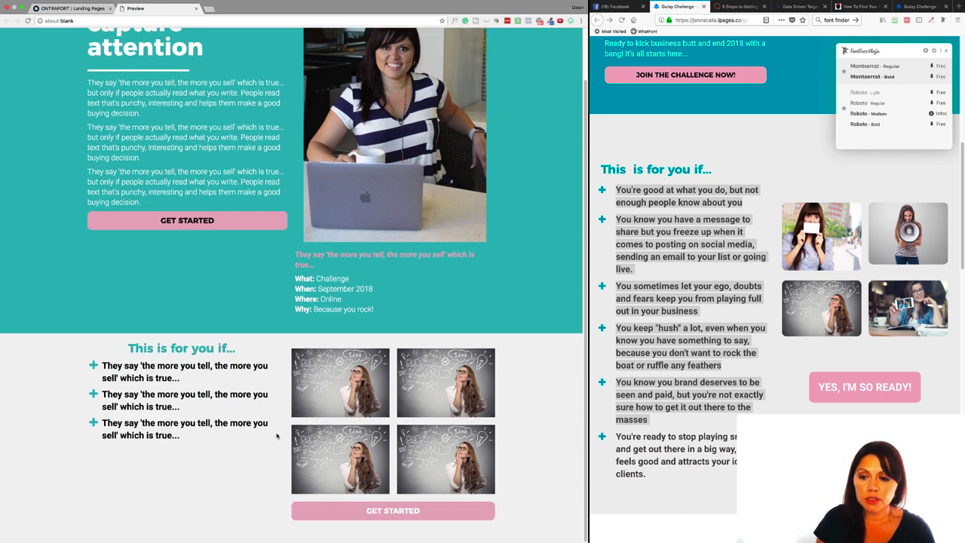
# Step: Return to the editor, widen the bullet column and narrow both photo columns to equal widths so the four photos match in size
pyautogui.click(113, 4)
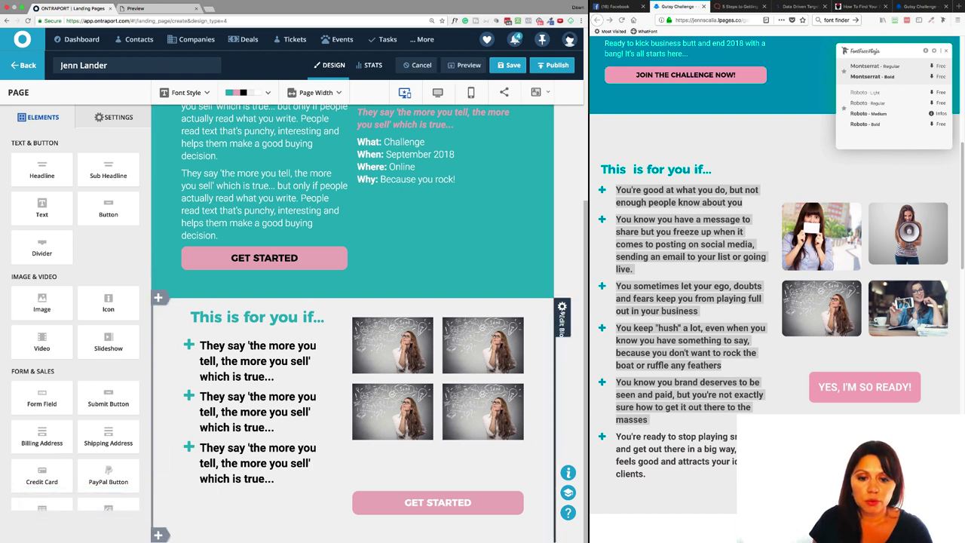
pyautogui.click(561, 321)
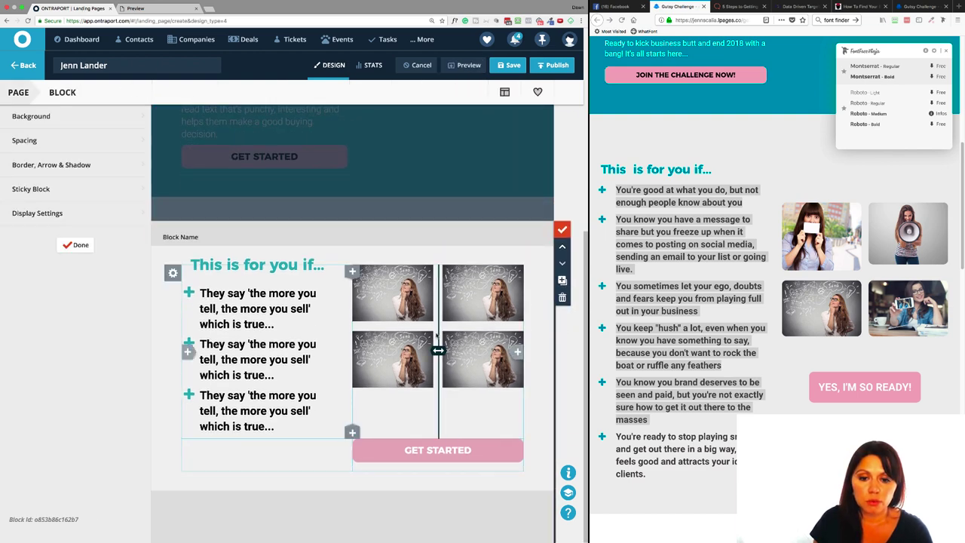
pyautogui.moveTo(438, 350); pyautogui.dragTo(468, 351)
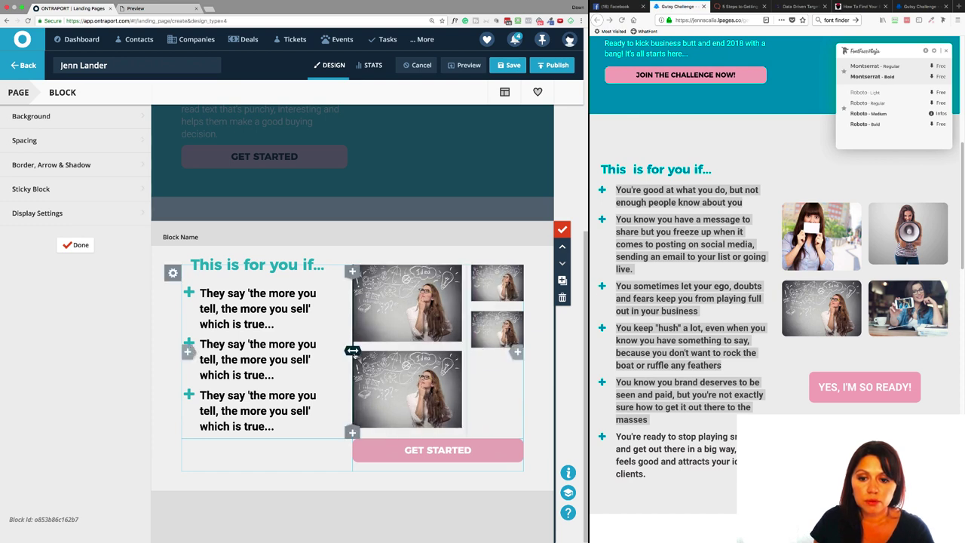
pyautogui.moveTo(352, 350); pyautogui.dragTo(408, 356)
pyautogui.moveTo(469, 336)
pyautogui.mouseDown()
pyautogui.moveTo(438, 332)
pyautogui.moveTo(466, 331)
pyautogui.mouseUp()
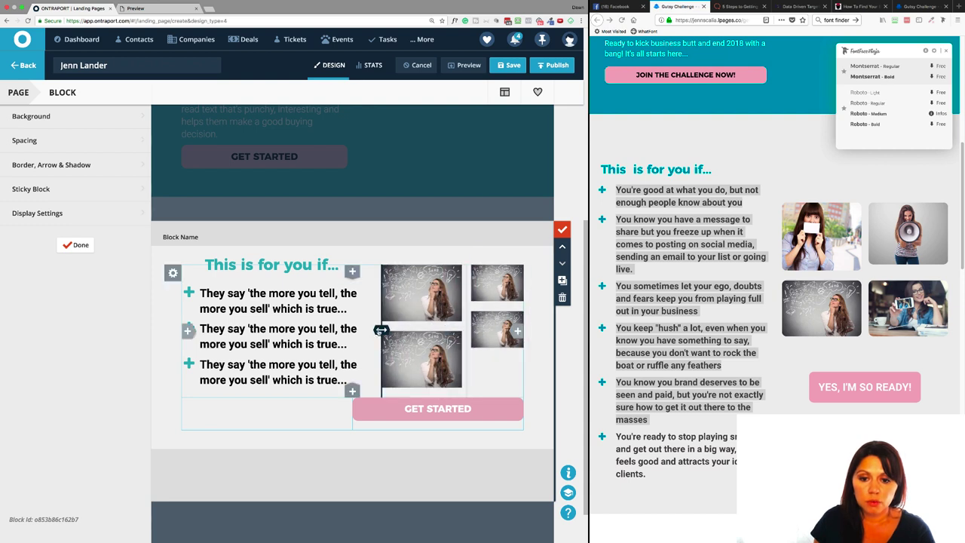
pyautogui.moveTo(381, 329); pyautogui.dragTo(410, 328)
pyautogui.click(563, 229)
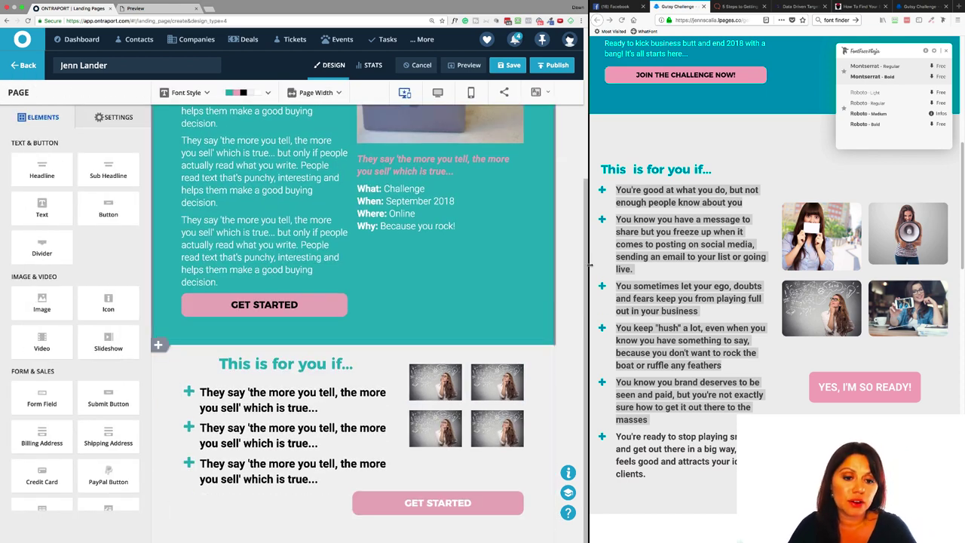
# Step: Widen the editor's browser window, save the page and preview the resized photo grid
pyautogui.moveTo(592, 266); pyautogui.dragTo(754, 252)
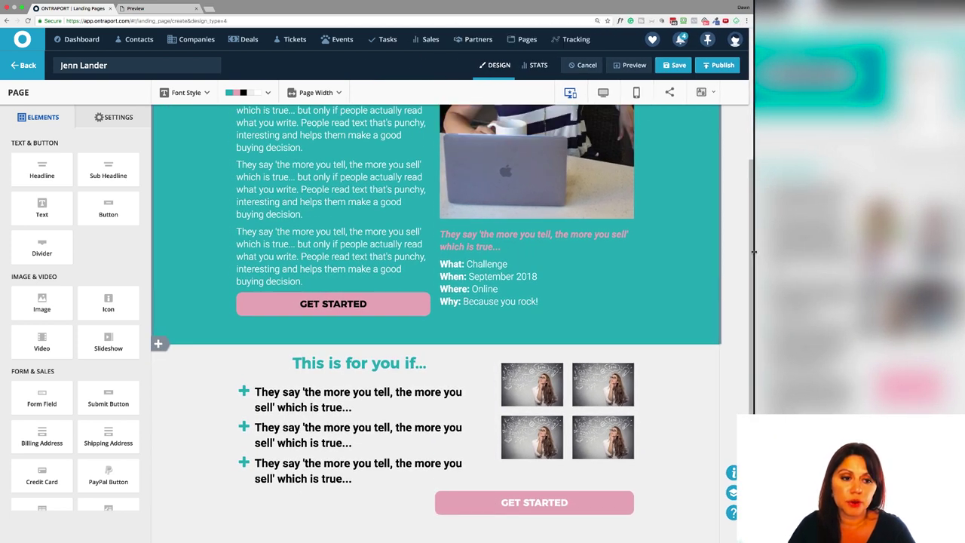
pyautogui.click(763, 264)
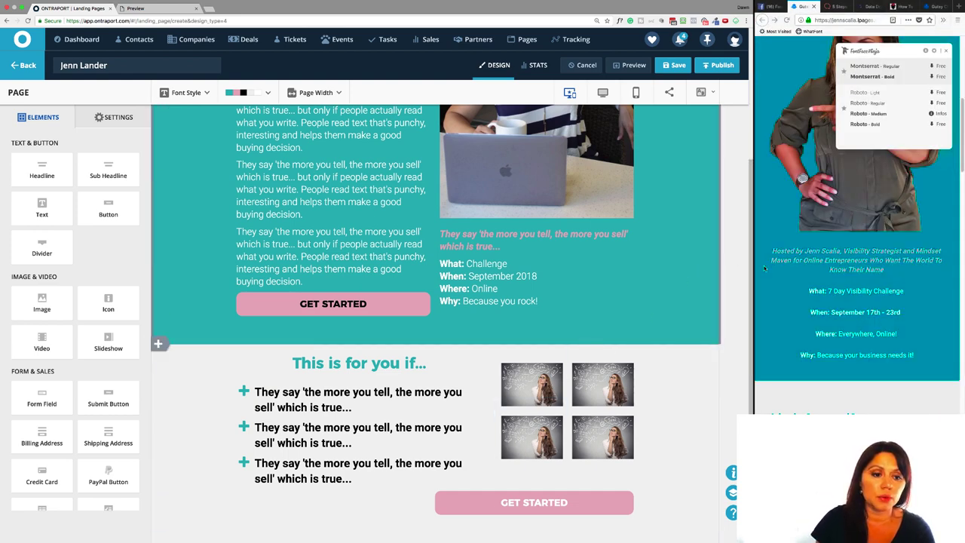
pyautogui.click(675, 64)
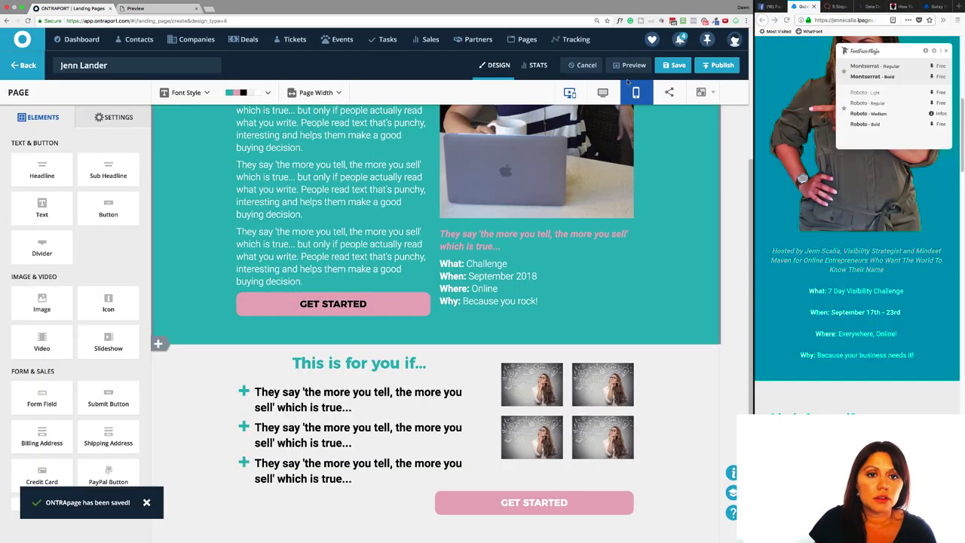
pyautogui.click(632, 66)
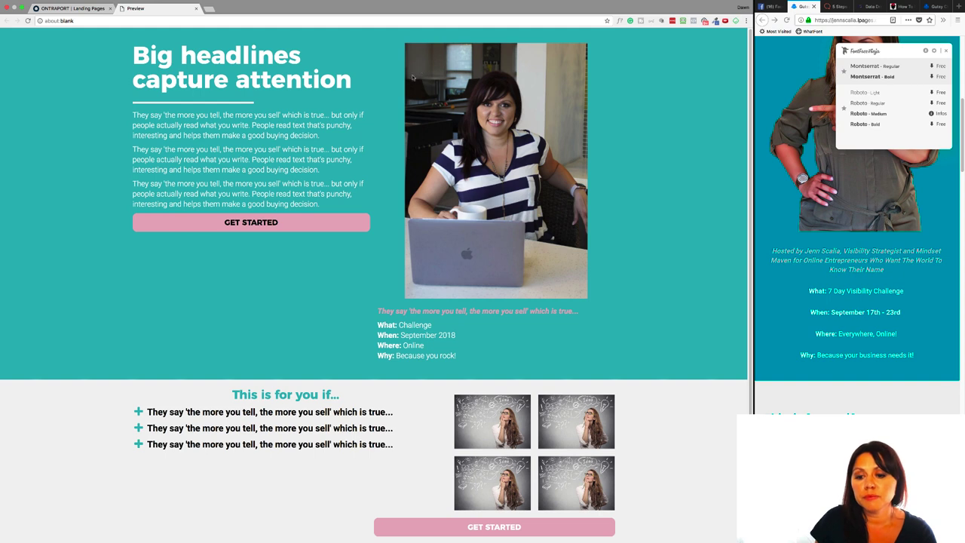
pyautogui.scroll(-1, 438, 485)
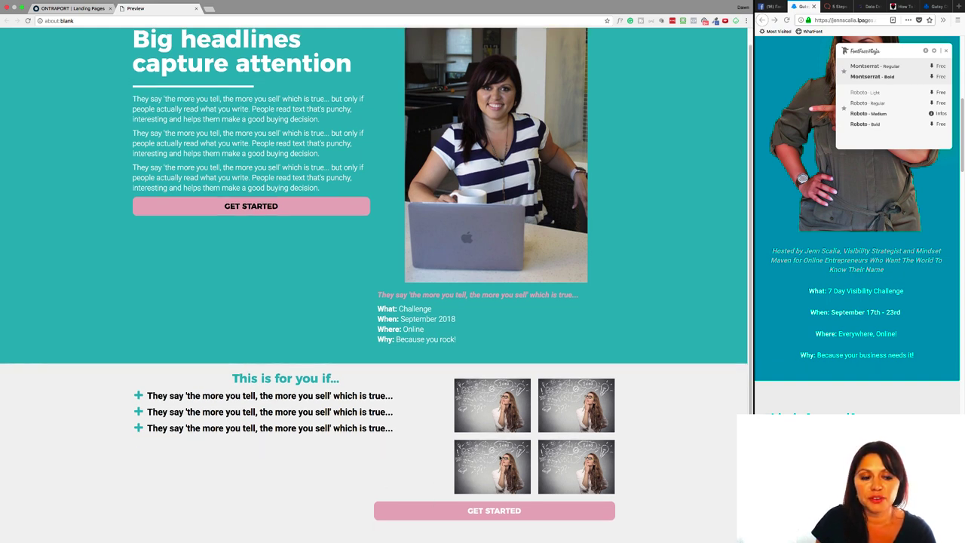
# Step: Return to the editor and narrow the lower GET STARTED button's column to match the width of the photo grid above it
pyautogui.click(72, 8)
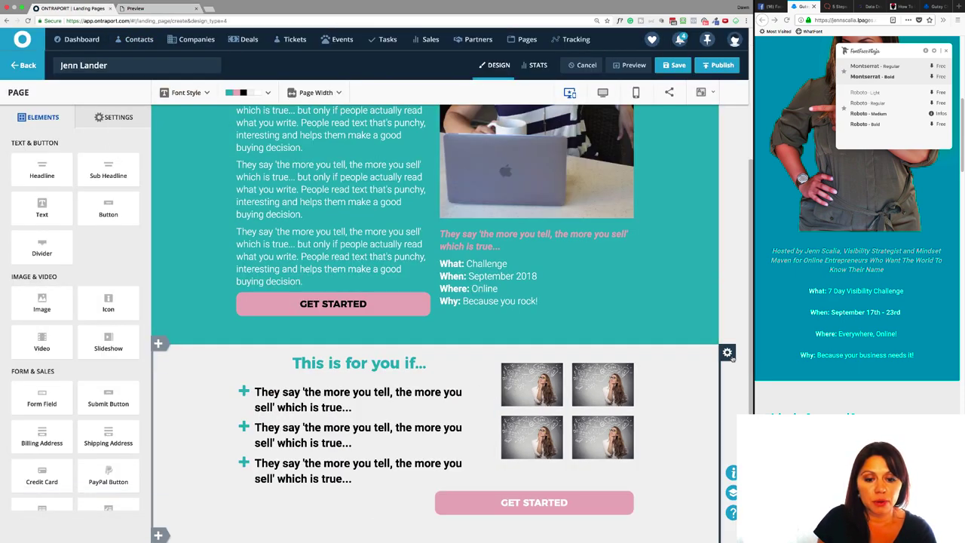
pyautogui.click(728, 354)
pyautogui.click(728, 351)
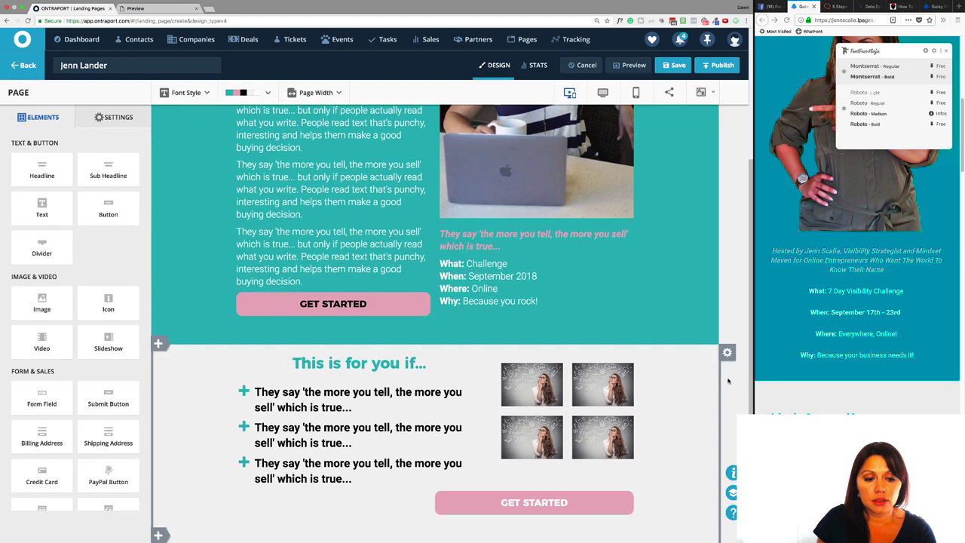
pyautogui.click(728, 353)
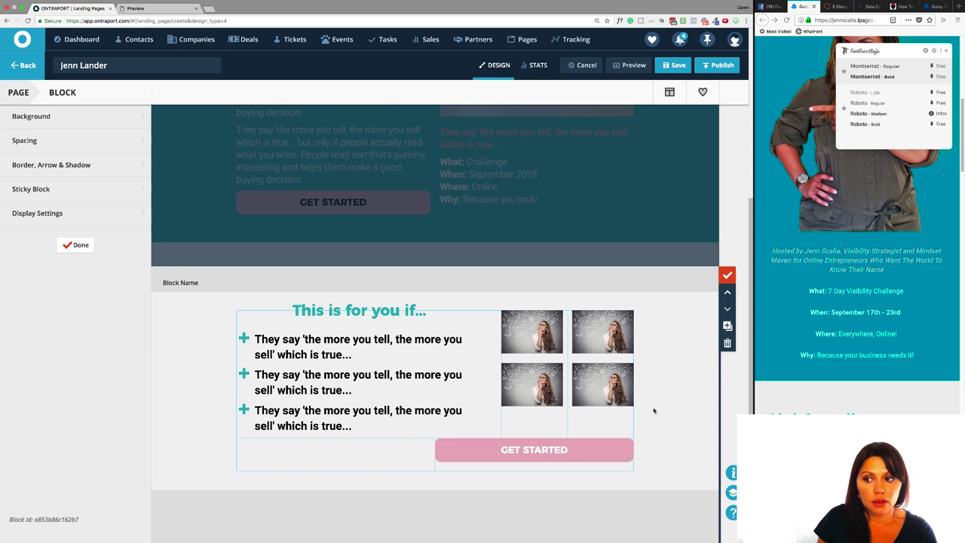
pyautogui.moveTo(436, 453); pyautogui.dragTo(502, 452)
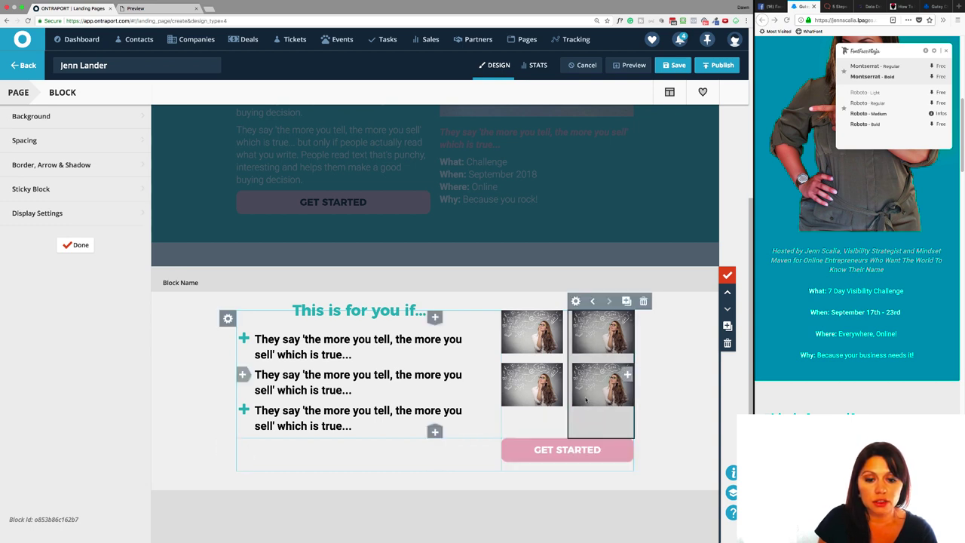
pyautogui.click(728, 276)
# Step: Widen the reference page's window and examine the layout of its "This is for you if..." and "Major Visibility in Just One Week?" sections
pyautogui.scroll(-10, 918, 414)
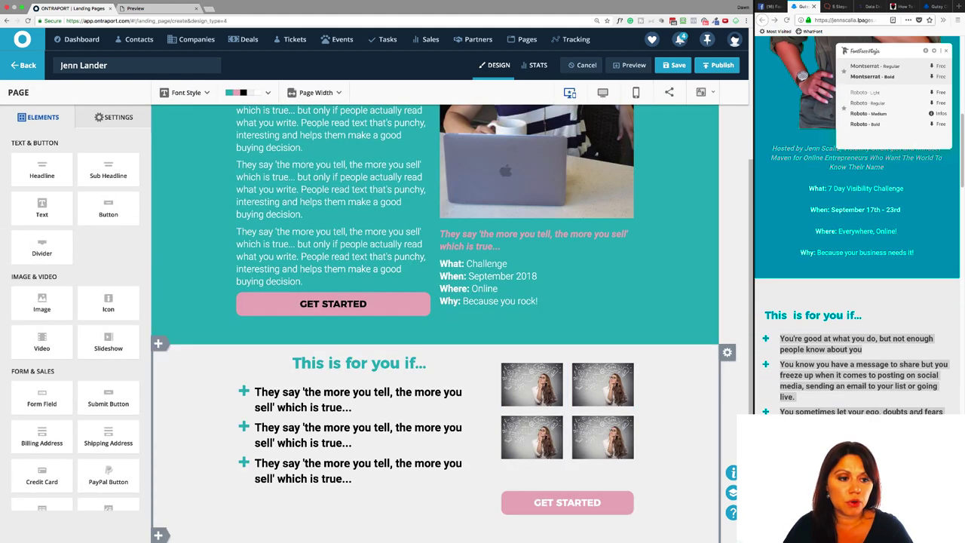
pyautogui.scroll(-2, 916, 411)
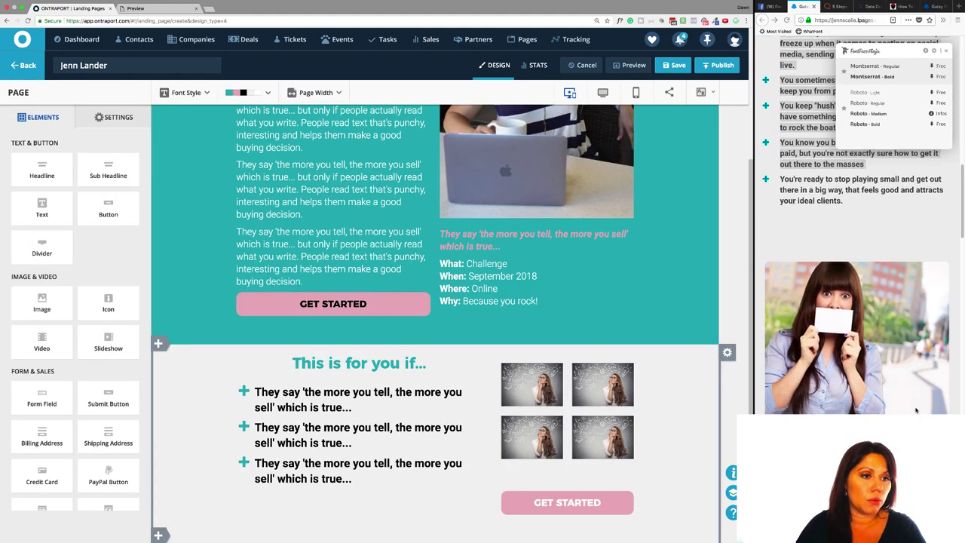
pyautogui.moveTo(754, 279); pyautogui.dragTo(614, 294)
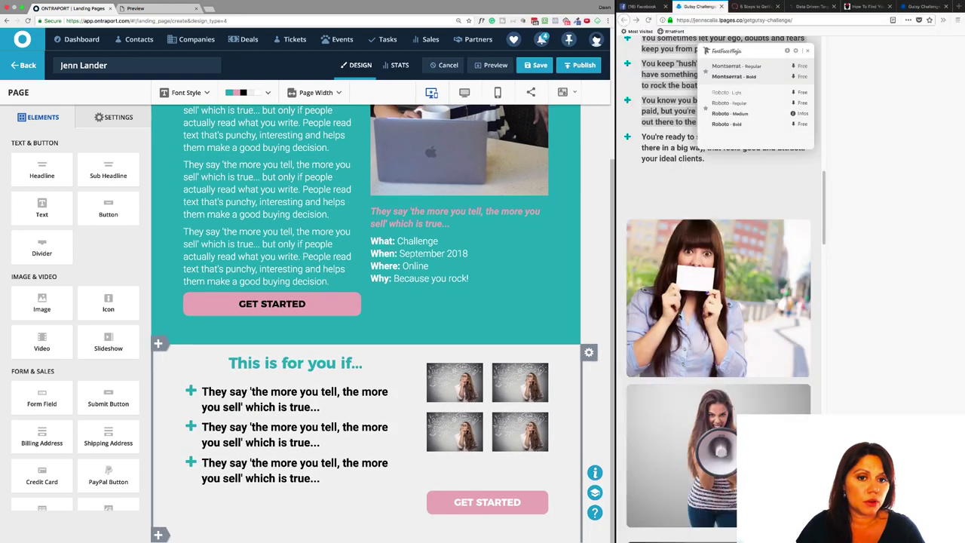
pyautogui.scroll(-5, 713, 368)
pyautogui.scroll(10, 713, 368)
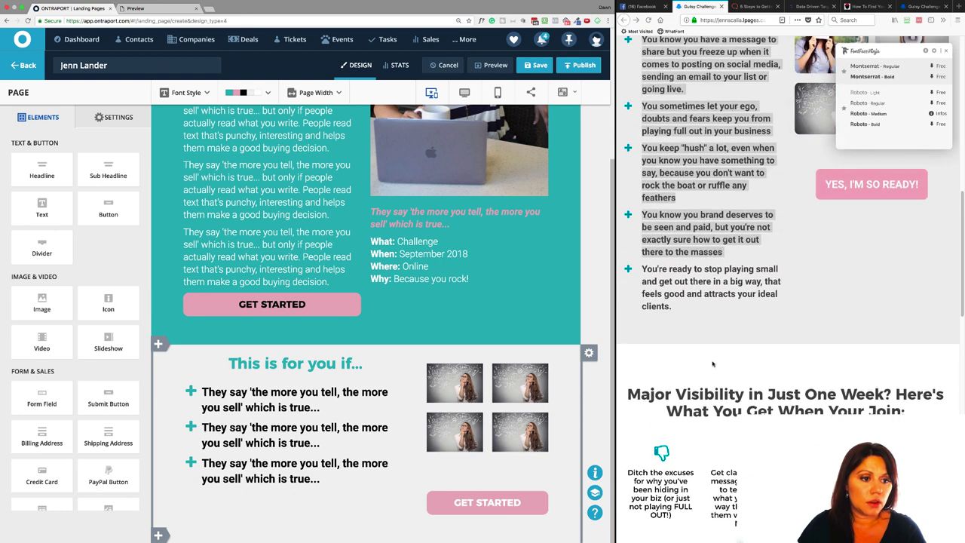
pyautogui.scroll(-5, 715, 369)
pyautogui.scroll(-5, 715, 370)
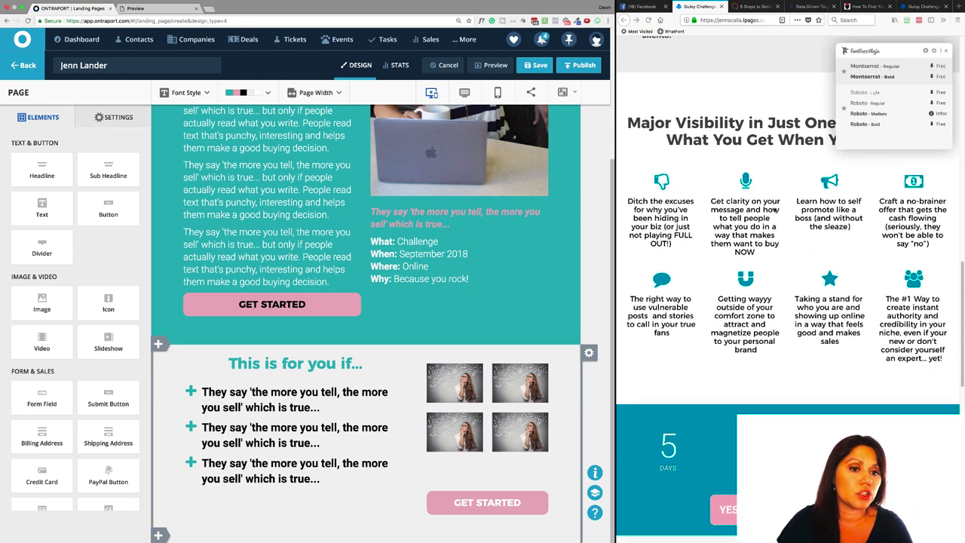
pyautogui.scroll(2, 817, 189)
pyautogui.scroll(2, 814, 200)
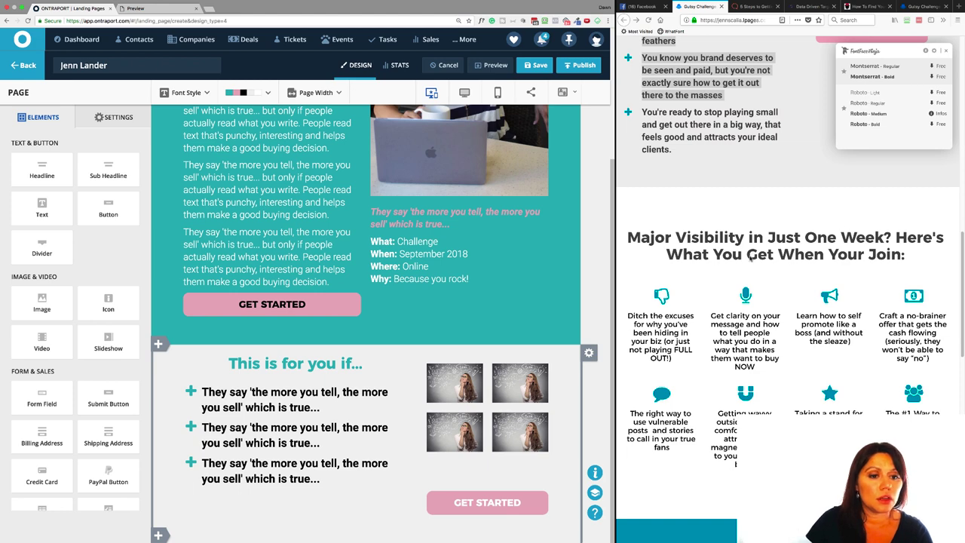
pyautogui.scroll(10, 727, 255)
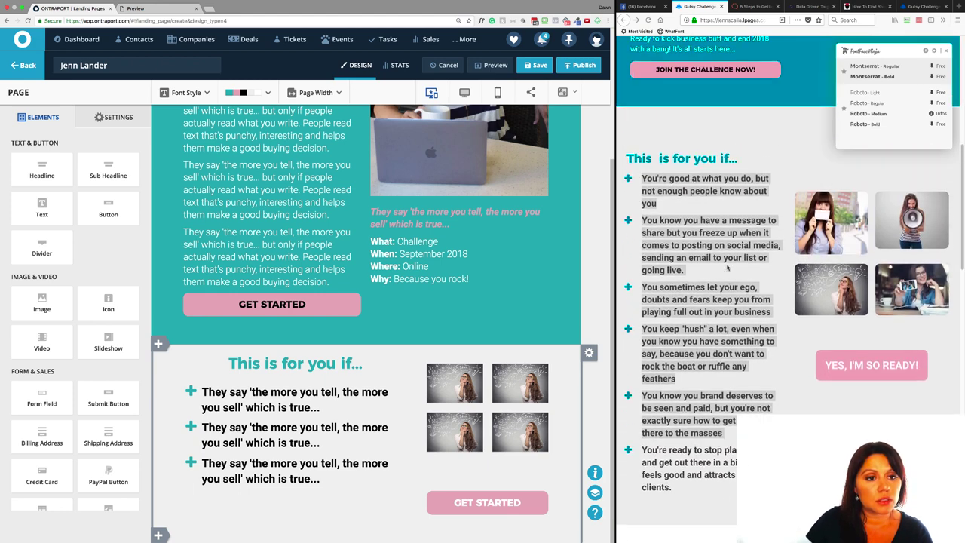
pyautogui.scroll(-6, 701, 305)
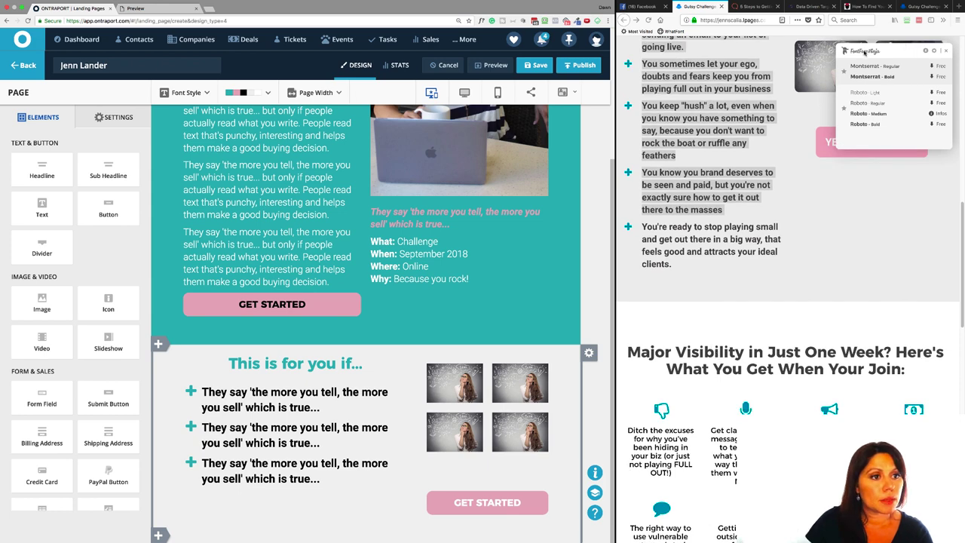
# Step: Change the first Sub Headline font style's family to Montserrat
pyautogui.click(865, 52)
pyautogui.moveTo(784, 354)
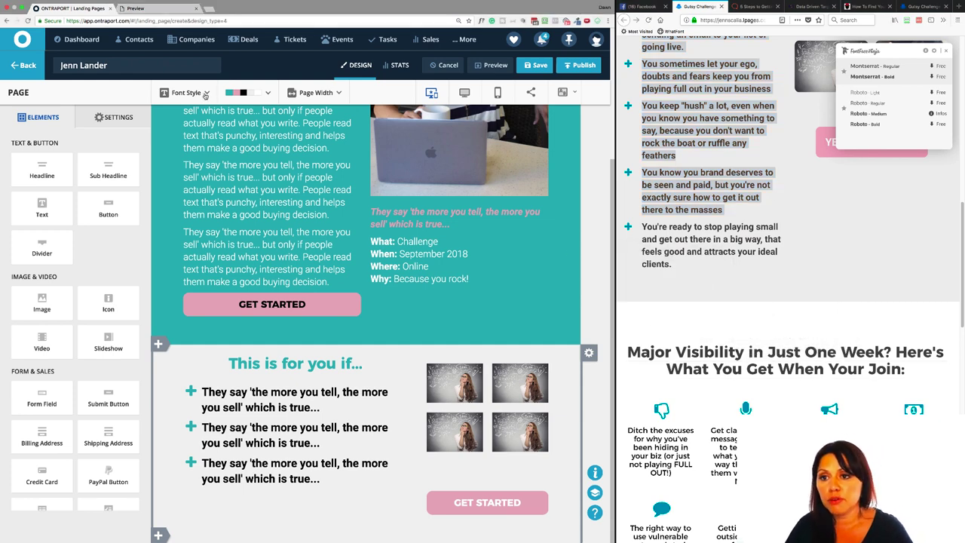
pyautogui.click(207, 93)
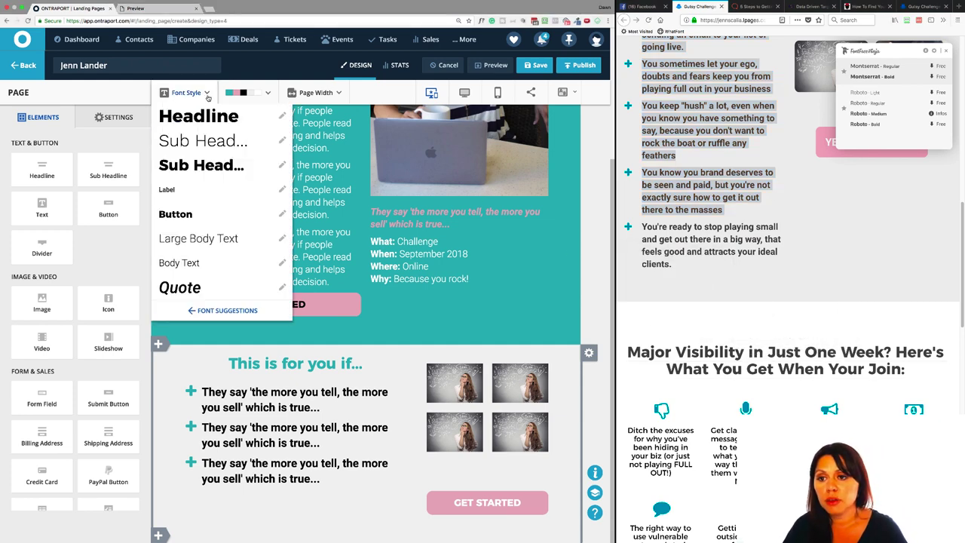
pyautogui.click(282, 142)
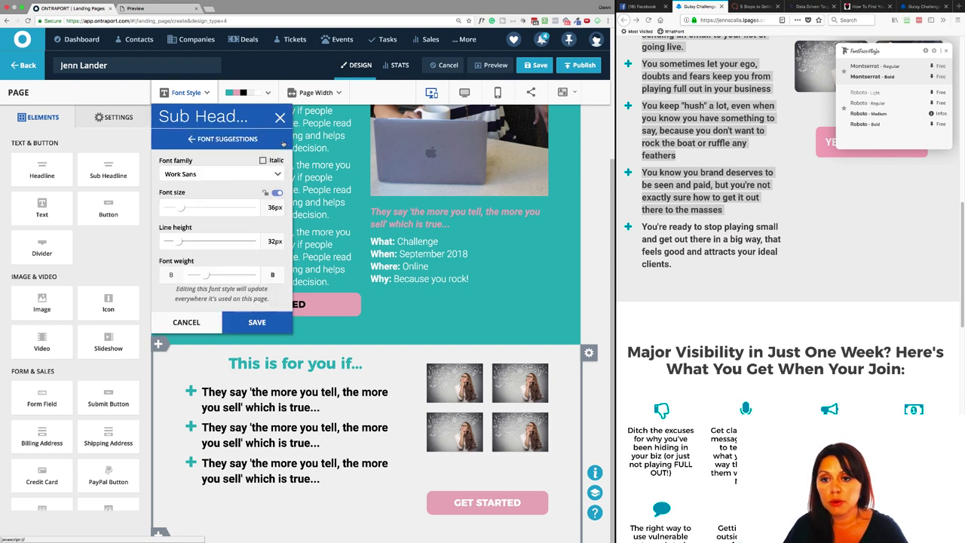
pyautogui.doubleClick(215, 178)
pyautogui.tripleClick(215, 178)
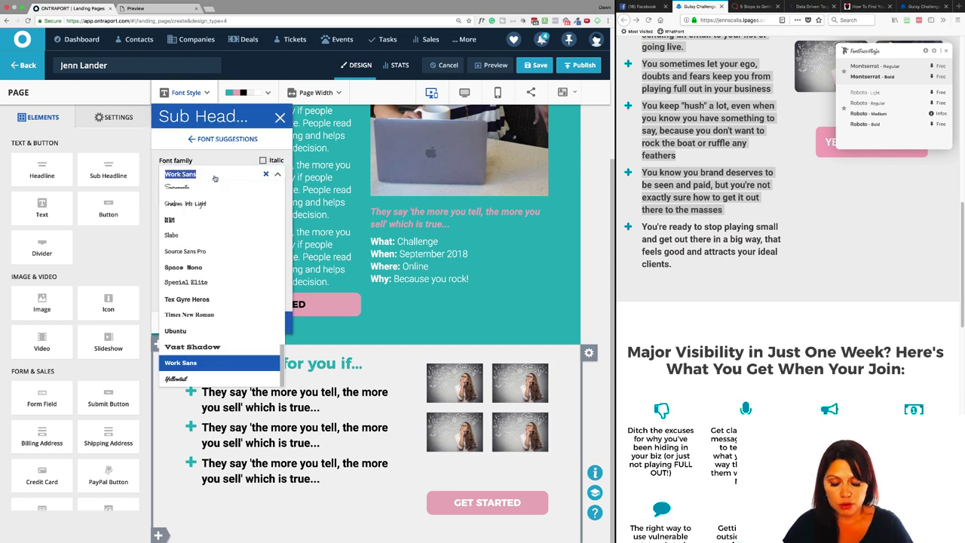
pyautogui.write('mont')
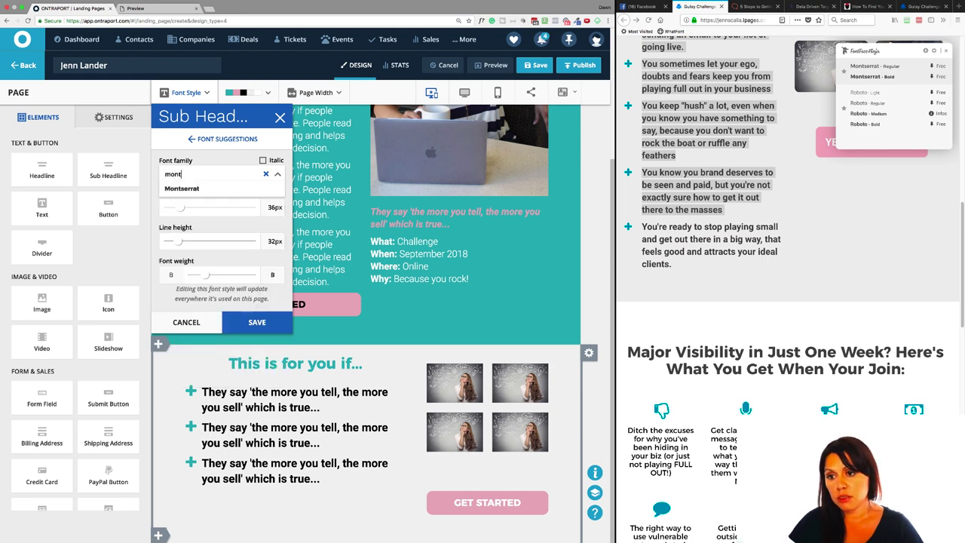
pyautogui.click(204, 190)
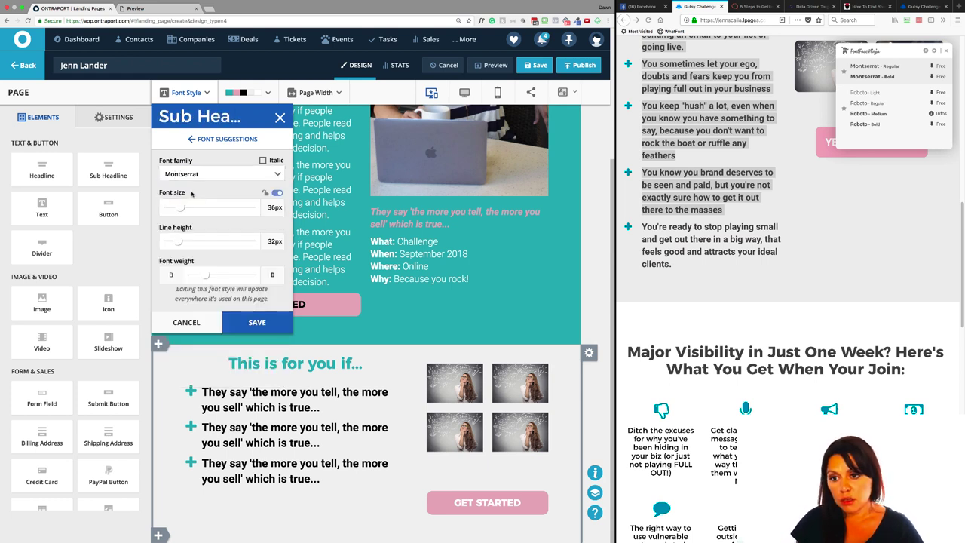
# Step: Set the first Sub Headline style to 40px size, 45px line height and a bolder weight to match the reference heading, and save it
pyautogui.moveTo(726, 358)
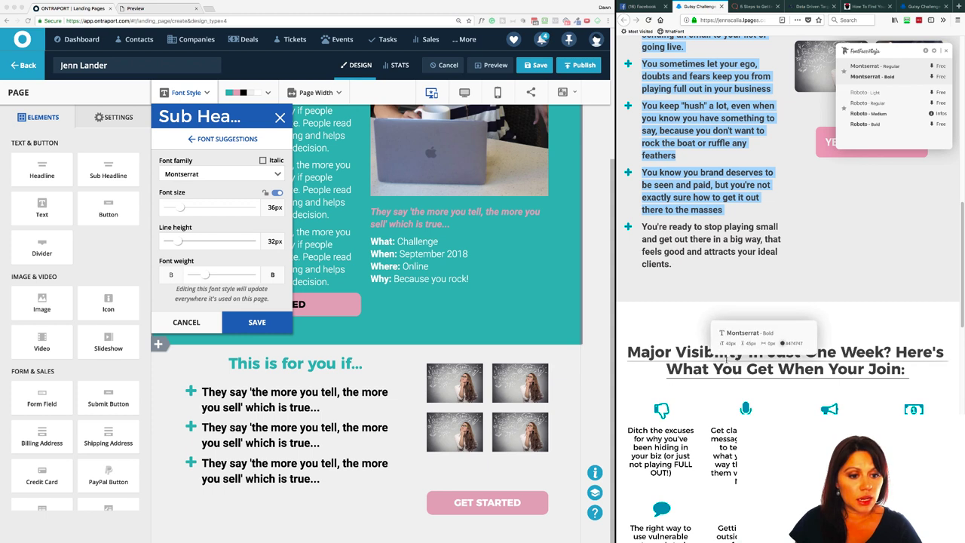
pyautogui.click(275, 209)
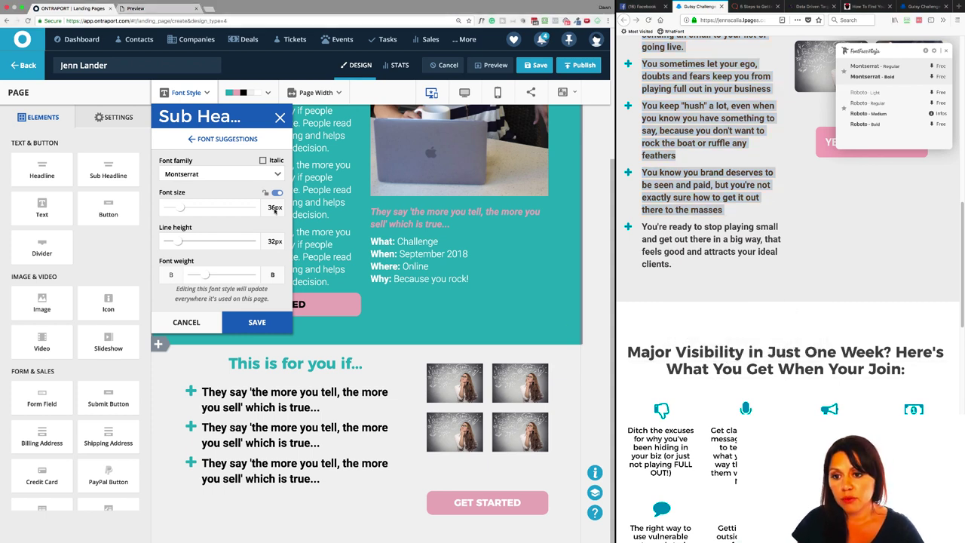
pyautogui.doubleClick(275, 208)
pyautogui.write('4')
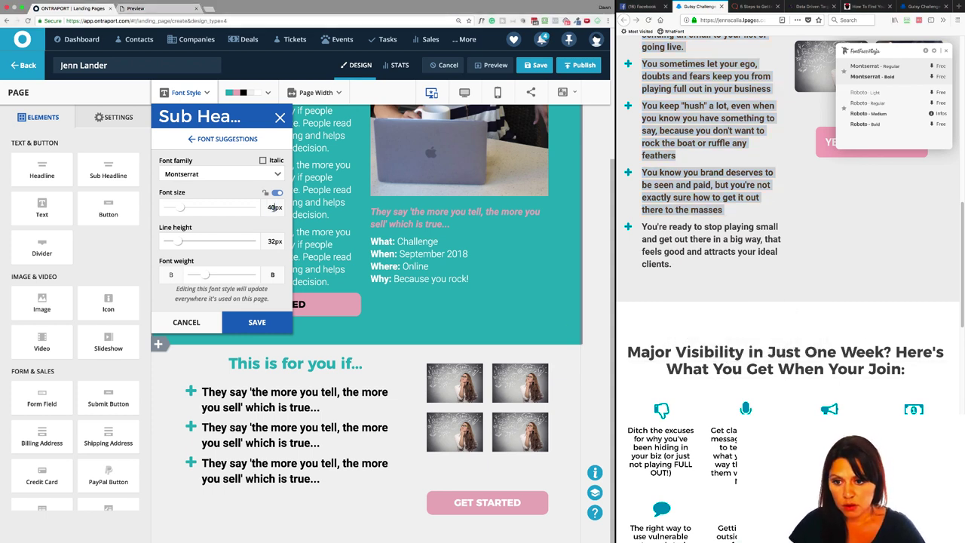
pyautogui.write('0')
pyautogui.click(275, 230)
pyautogui.doubleClick(271, 242)
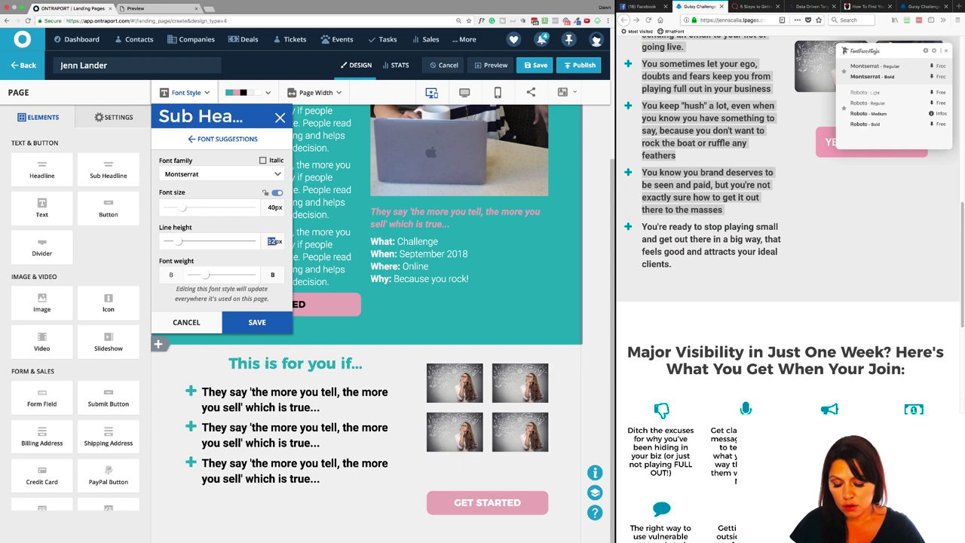
pyautogui.write('45')
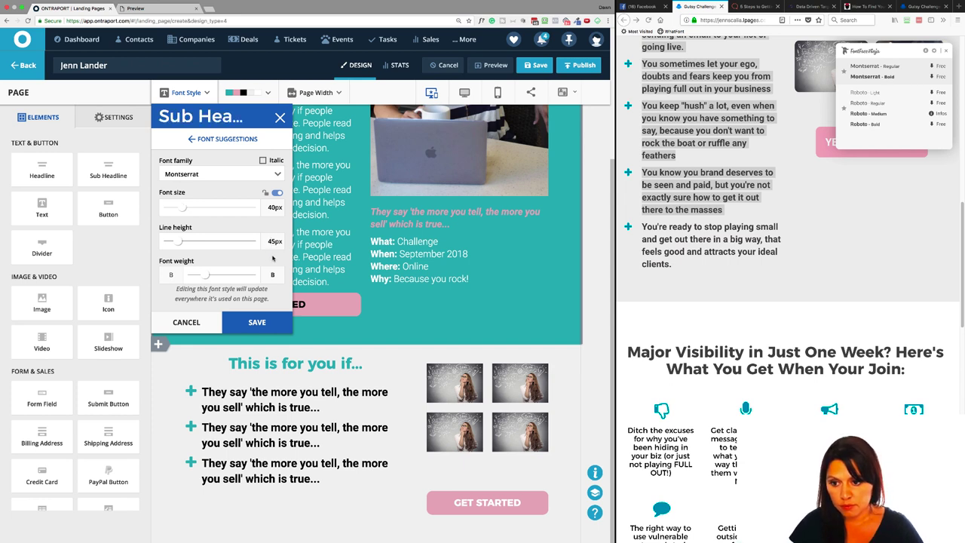
pyautogui.moveTo(208, 276); pyautogui.dragTo(235, 276)
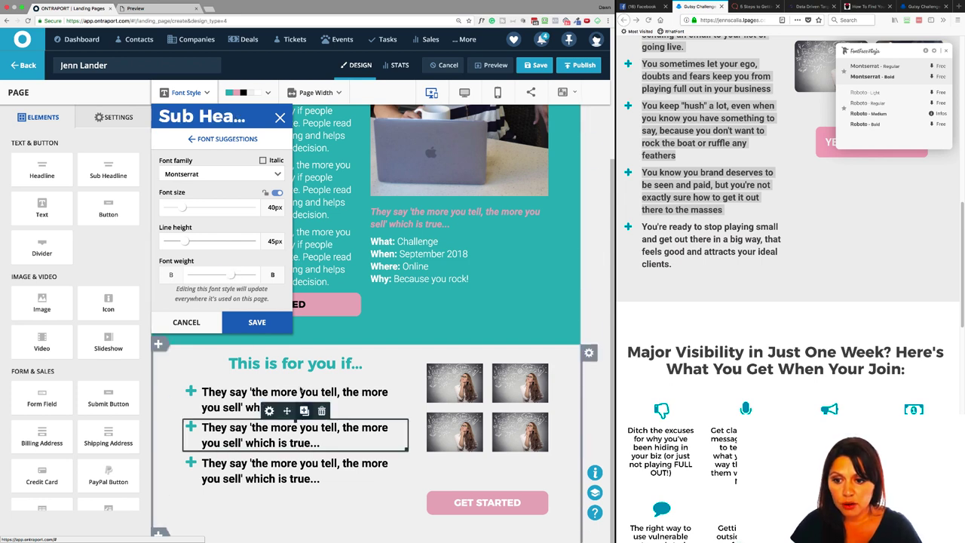
pyautogui.click(269, 325)
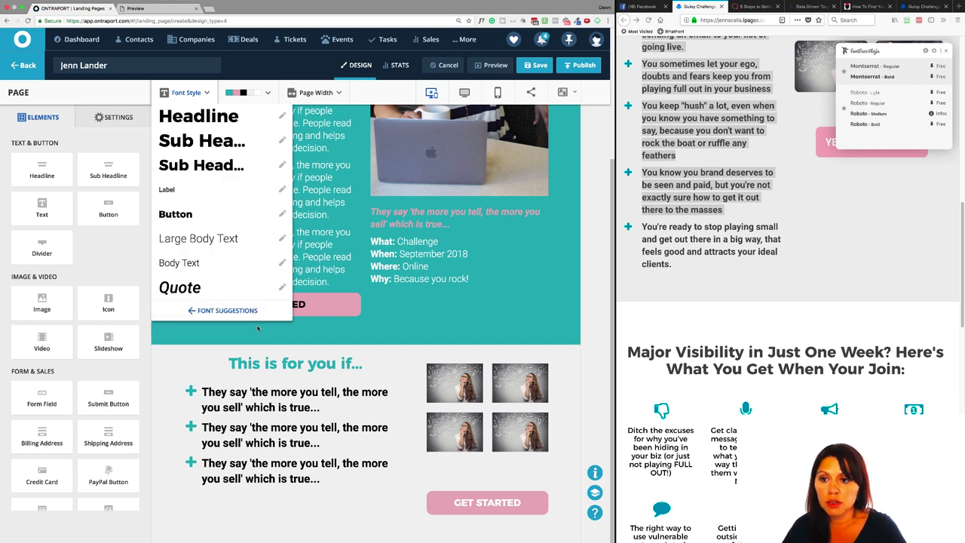
pyautogui.click(284, 141)
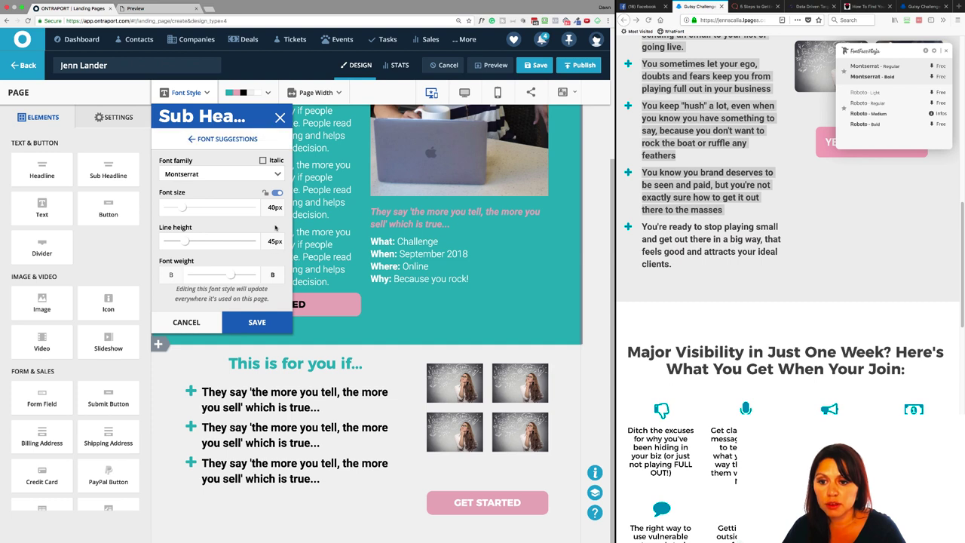
pyautogui.click(281, 118)
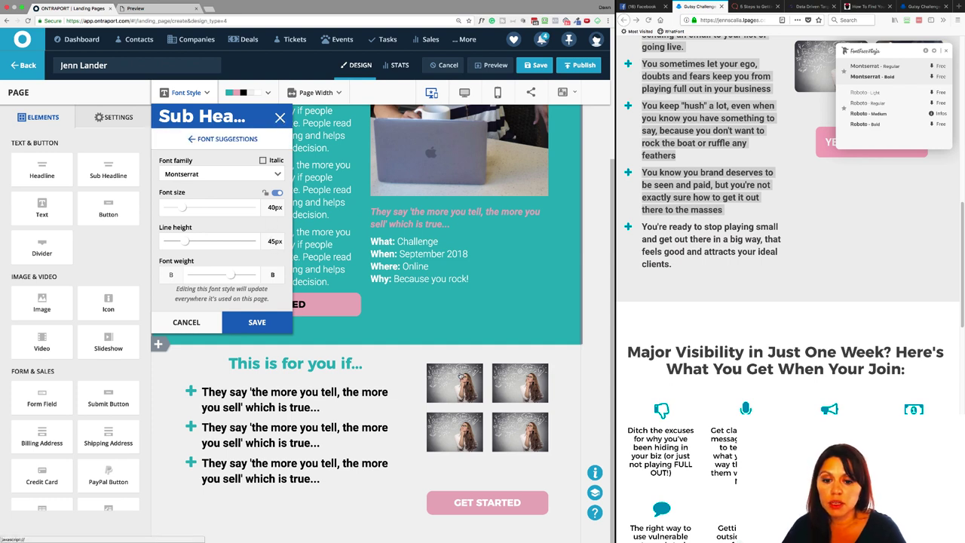
# Step: Add an empty single-column block beneath the "This is for you if..." block
pyautogui.moveTo(162, 537)
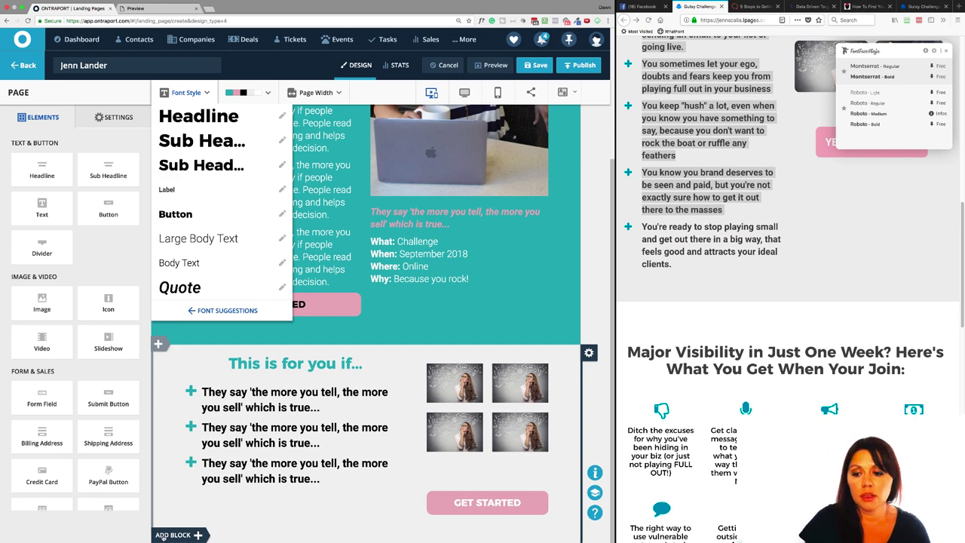
pyautogui.click(165, 535)
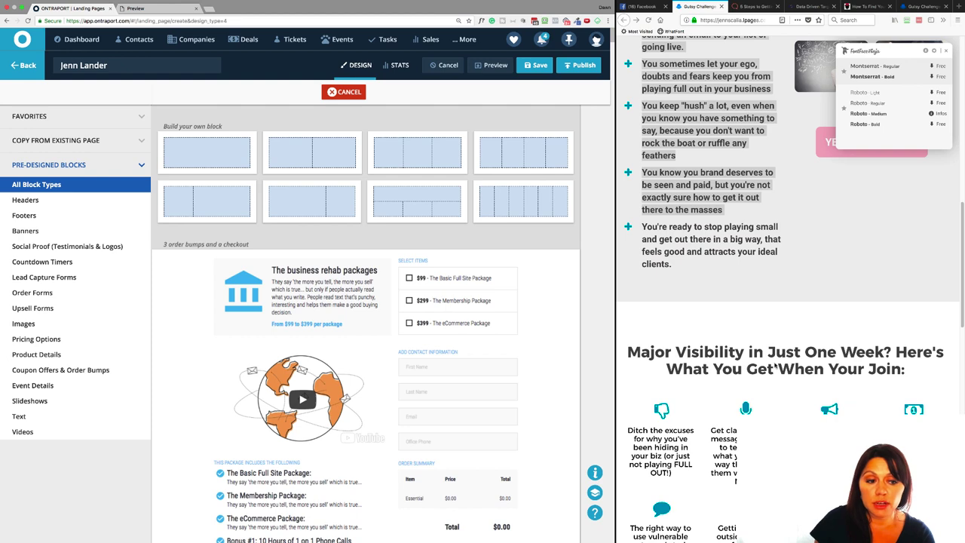
pyautogui.scroll(-3, 776, 365)
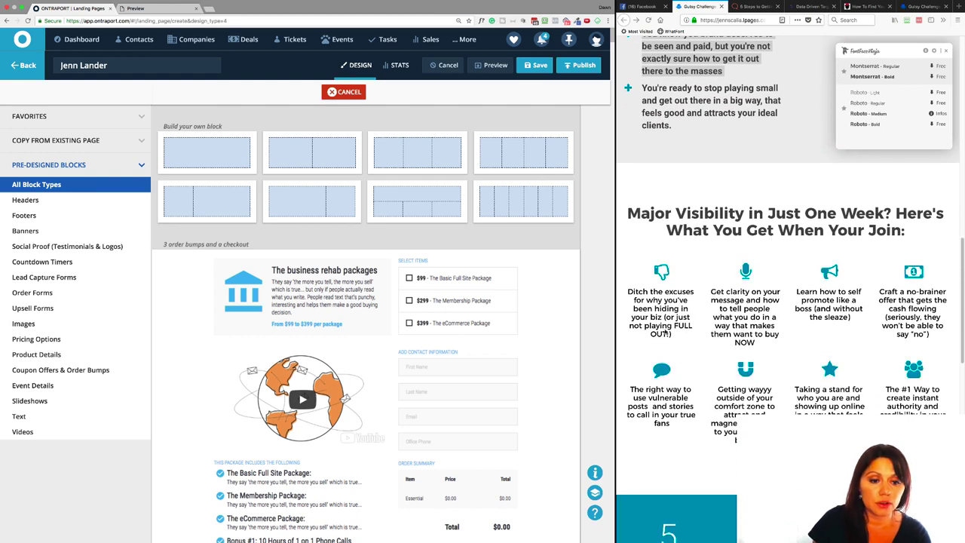
pyautogui.click(233, 154)
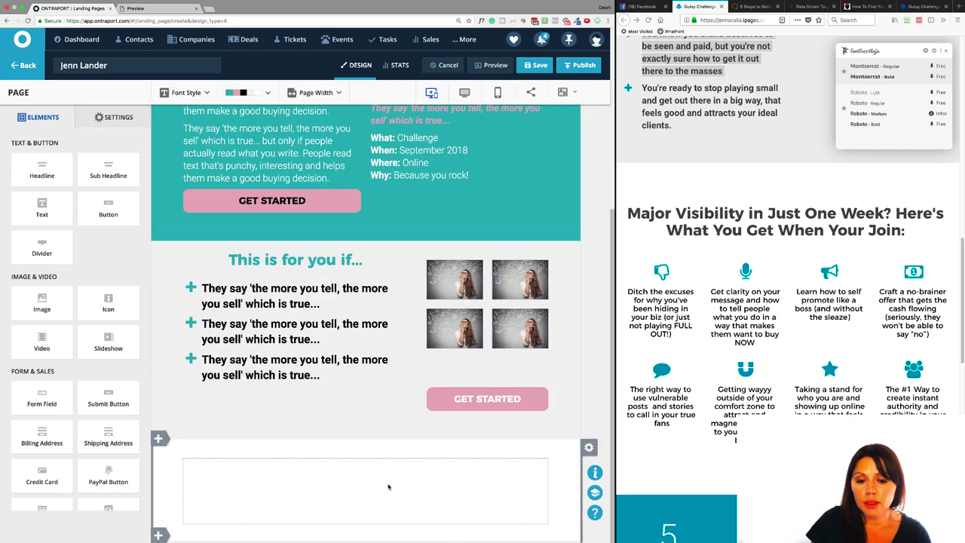
# Step: Add a second row to the new block and divide that row into four columns
pyautogui.click(589, 449)
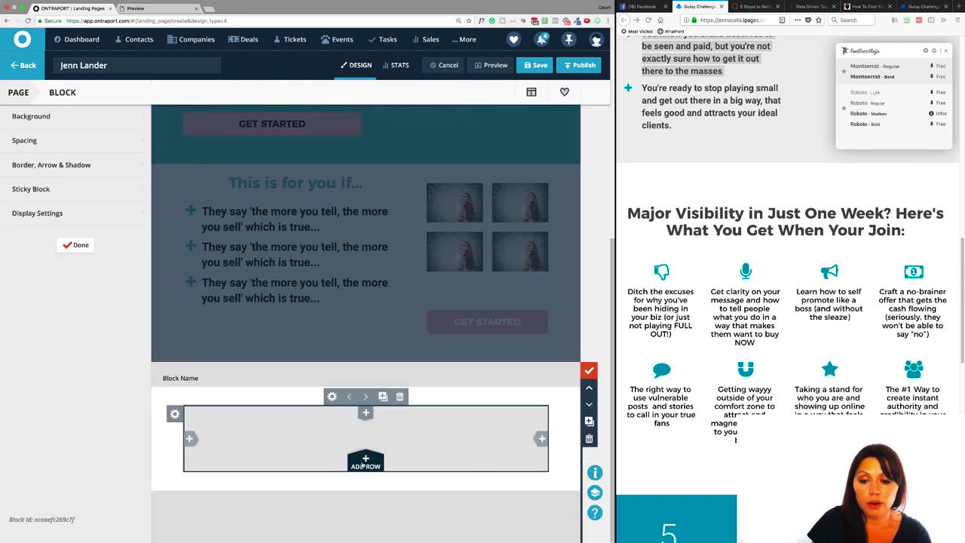
pyautogui.click(365, 463)
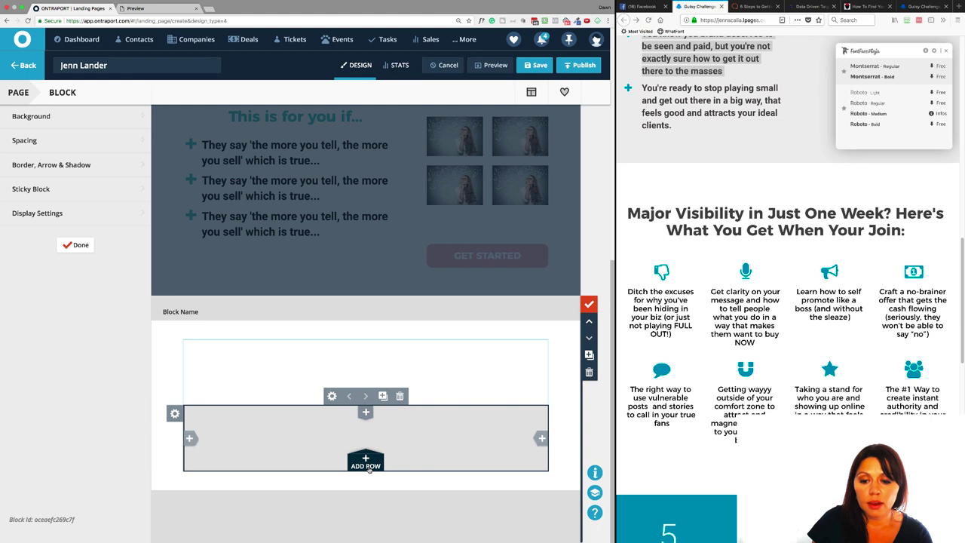
pyautogui.click(521, 438)
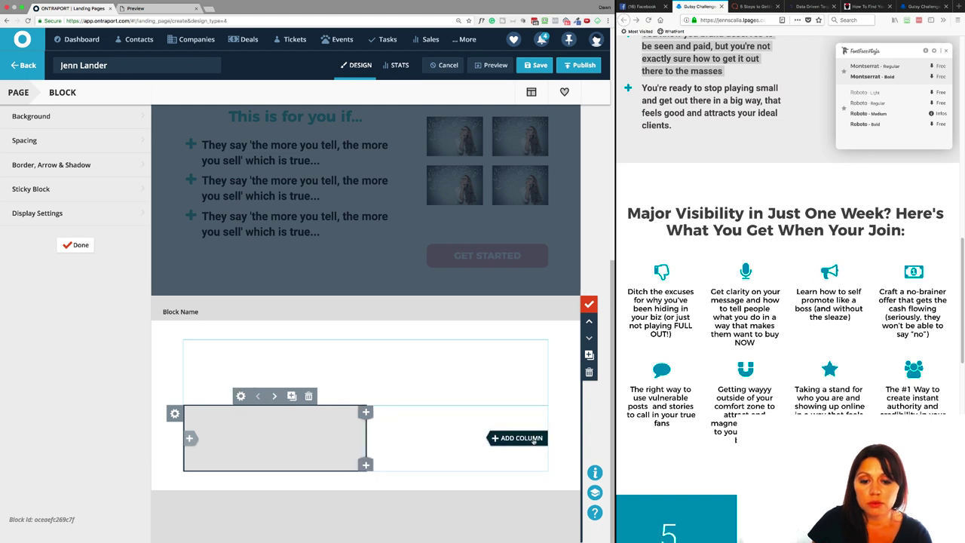
pyautogui.click(533, 438)
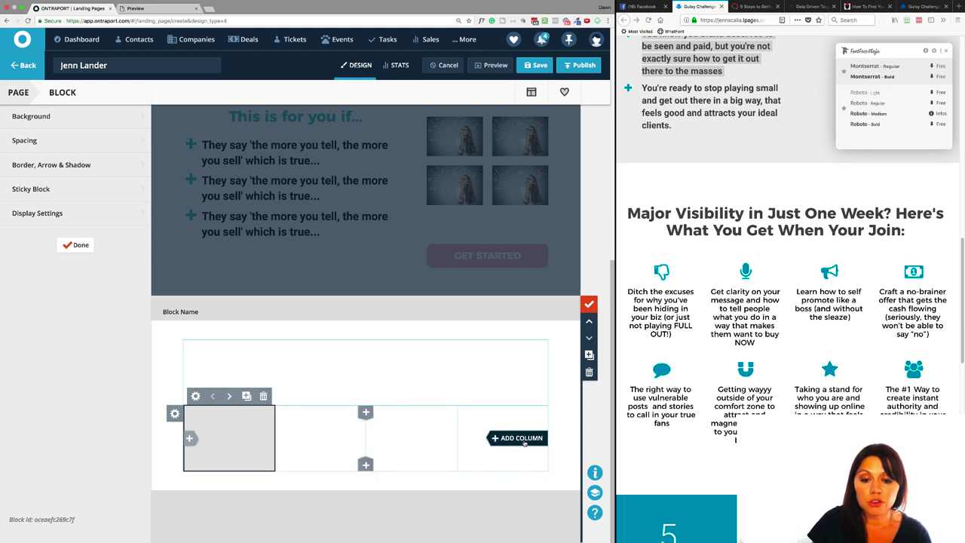
pyautogui.click(510, 439)
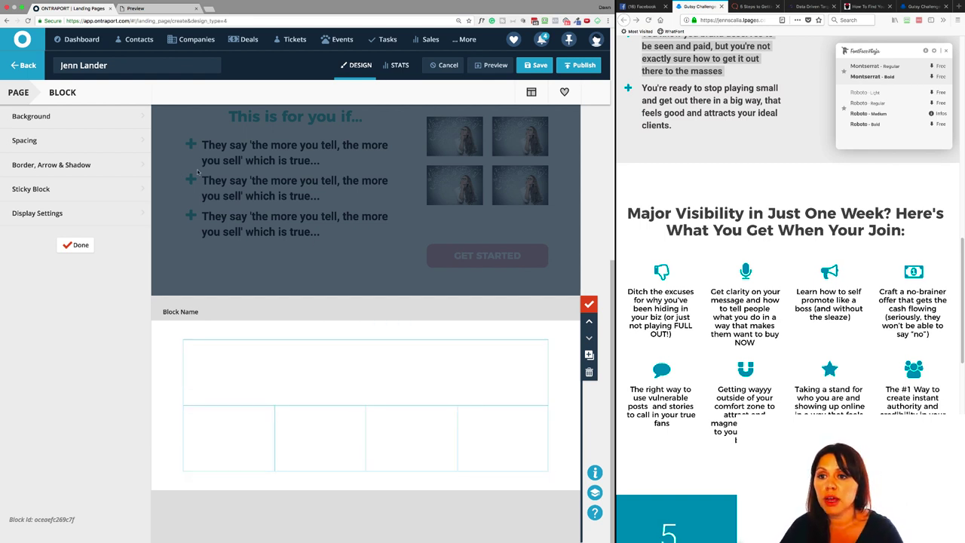
pyautogui.click(589, 304)
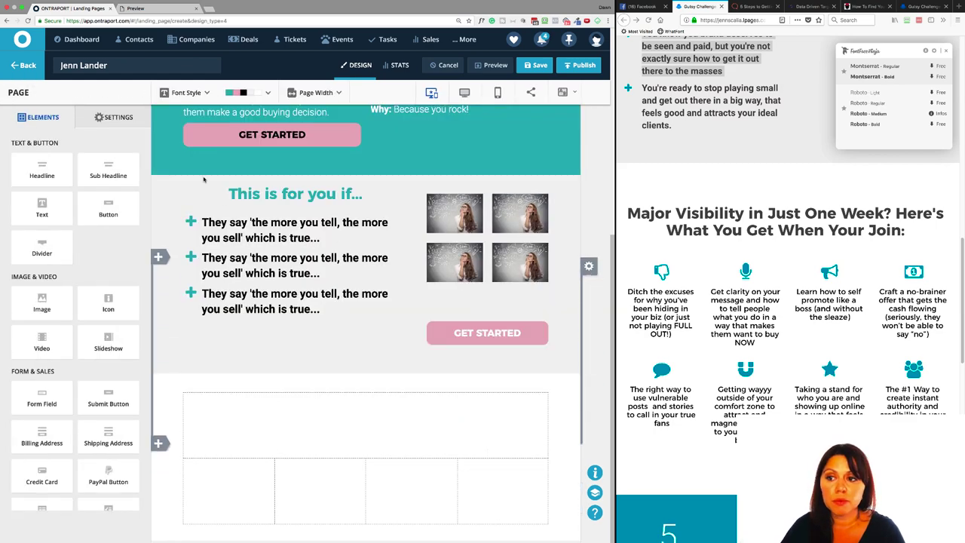
# Step: Add a sub-headline to the block's full-width upper row and reword it to "A sub-headline offers the reader another reason to buy"
pyautogui.moveTo(83, 169); pyautogui.dragTo(365, 426)
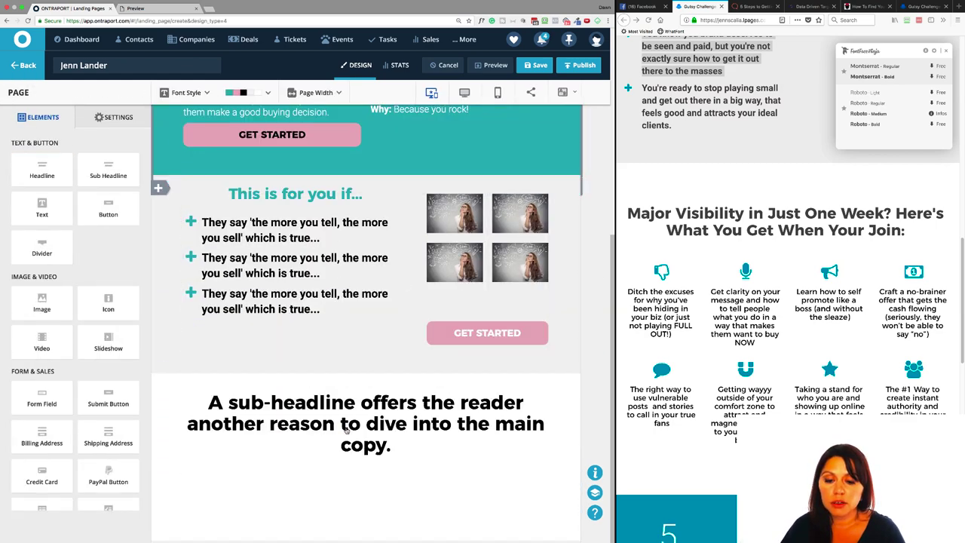
pyautogui.click(408, 428)
pyautogui.click(379, 428)
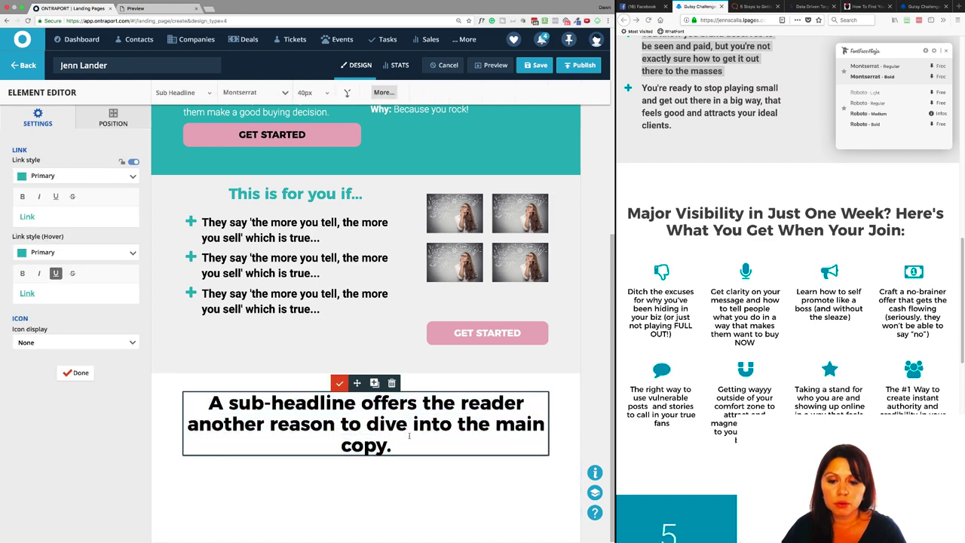
pyautogui.moveTo(409, 436); pyautogui.dragTo(266, 419)
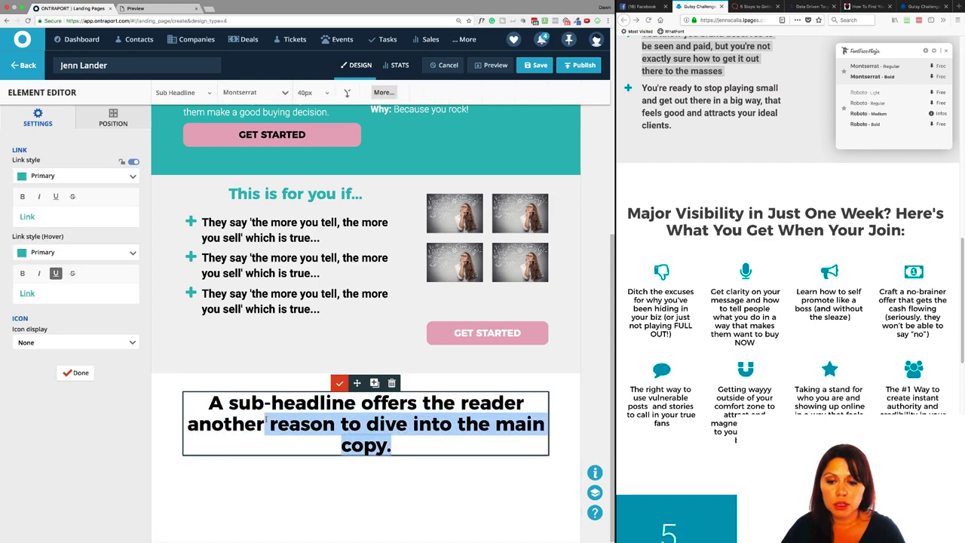
pyautogui.press('BackSpace')
pyautogui.write('nr')
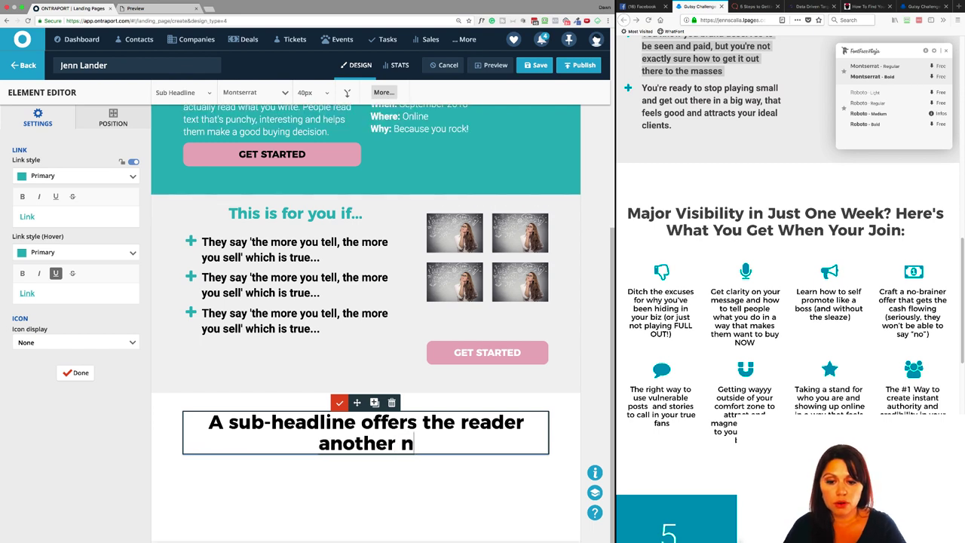
pyautogui.press('BackSpace')
pyautogui.press('BackSpace')
pyautogui.write('reas')
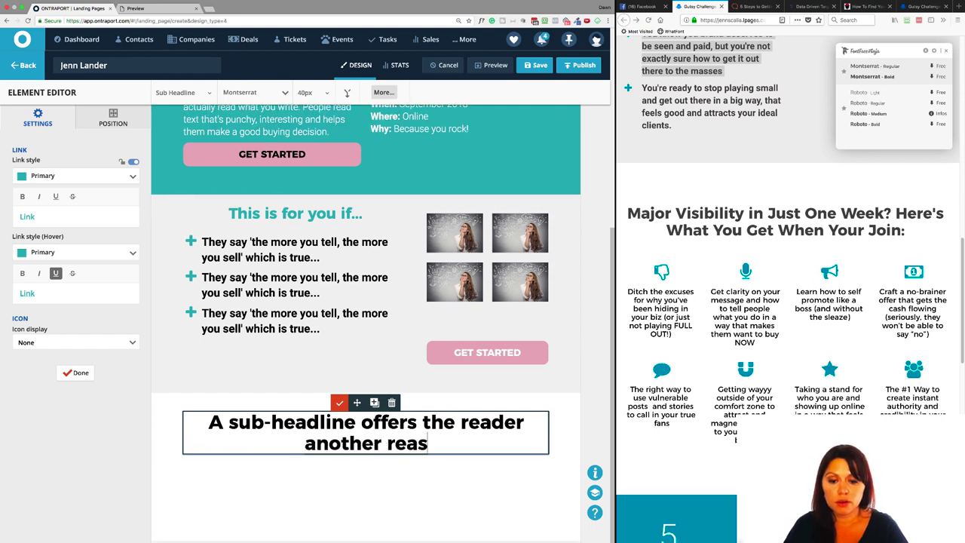
pyautogui.write('on to buy')
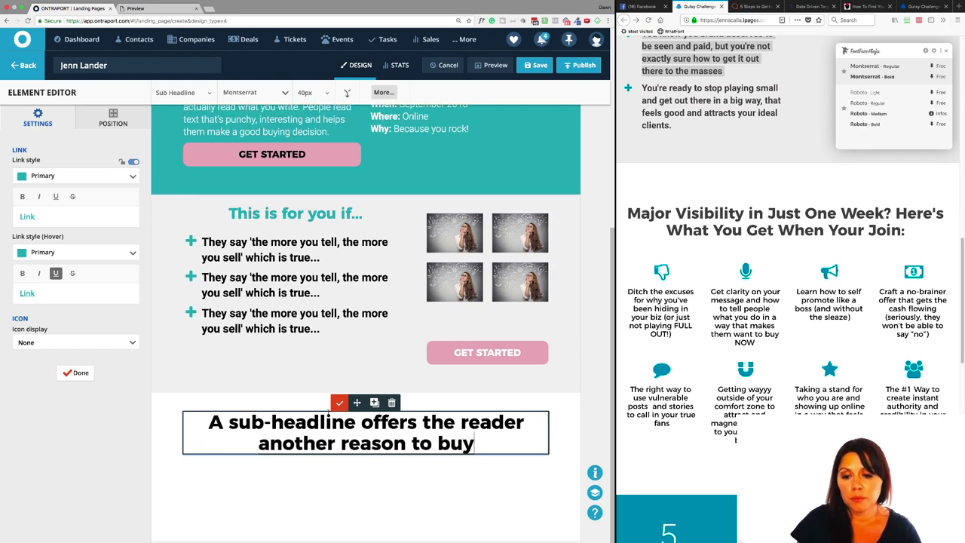
pyautogui.click(339, 402)
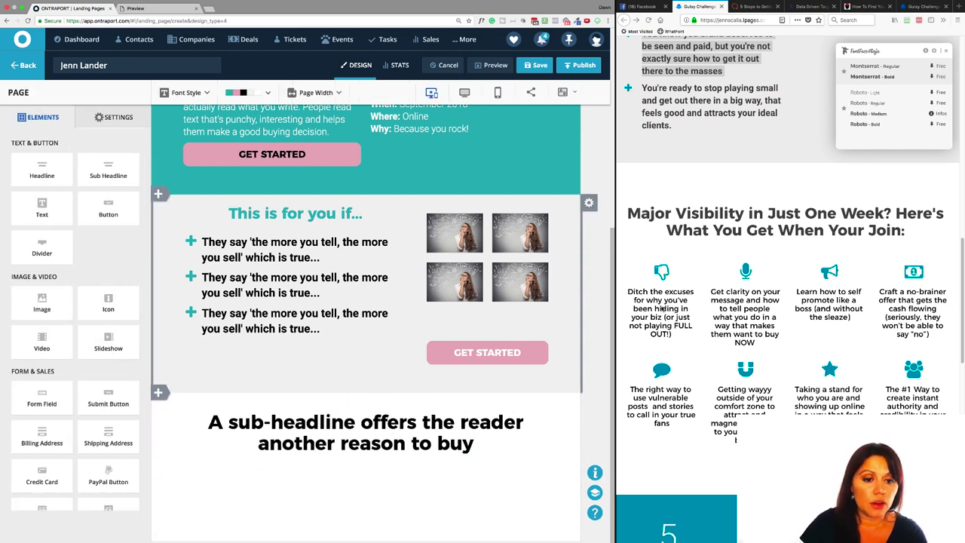
# Step: Check the font of the reference page's feature captions and place an icon in the first of the four columns
pyautogui.click(664, 320)
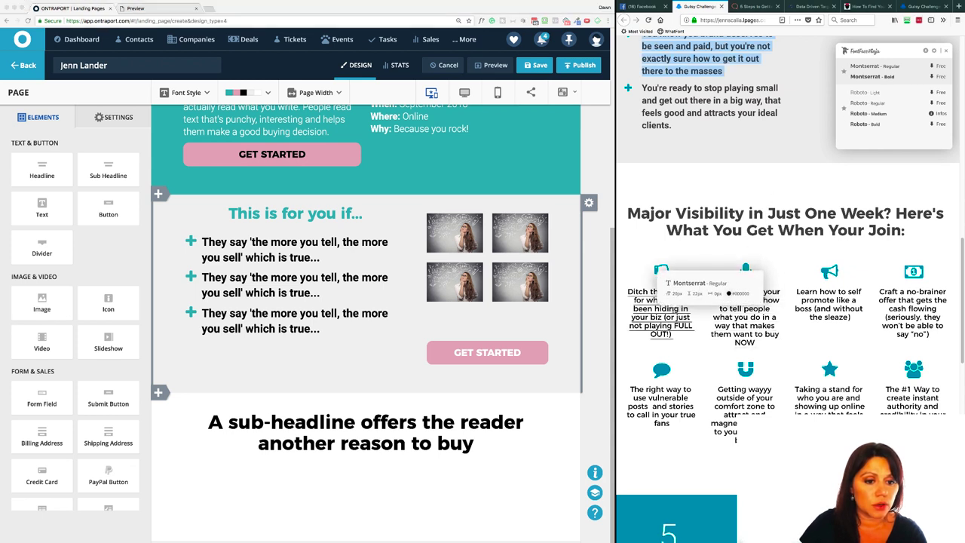
pyautogui.moveTo(662, 305)
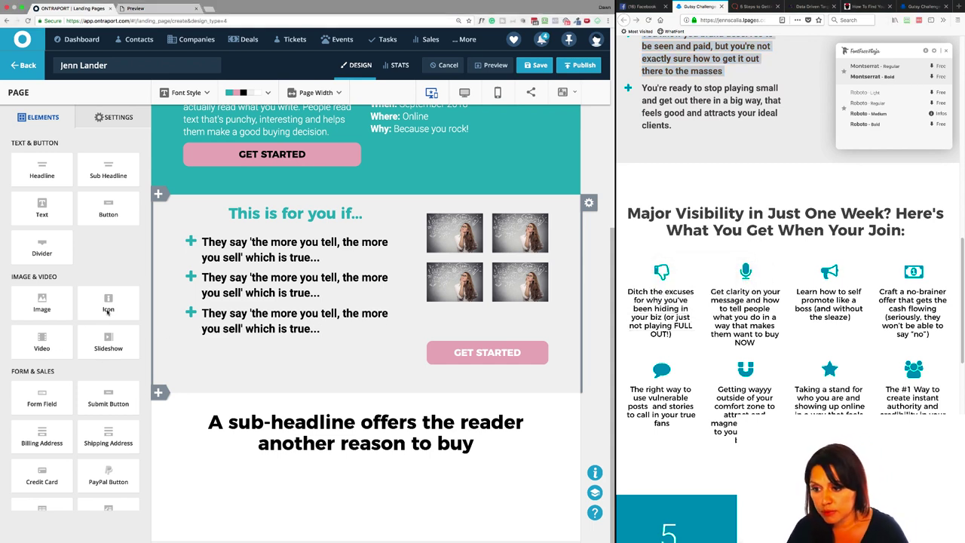
pyautogui.moveTo(108, 312); pyautogui.dragTo(243, 491)
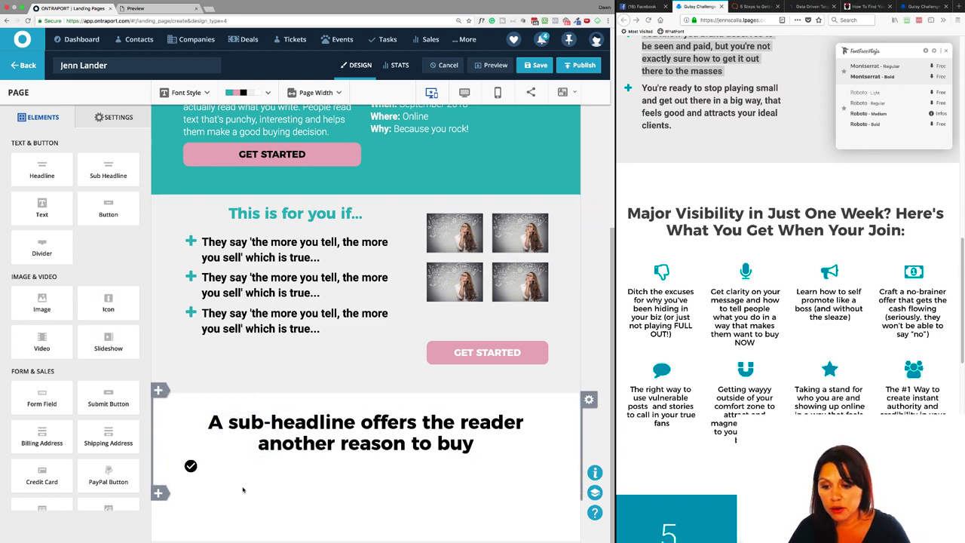
# Step: Enlarge the check-mark icon in the first of the four columns to 45 px
pyautogui.moveTo(201, 513)
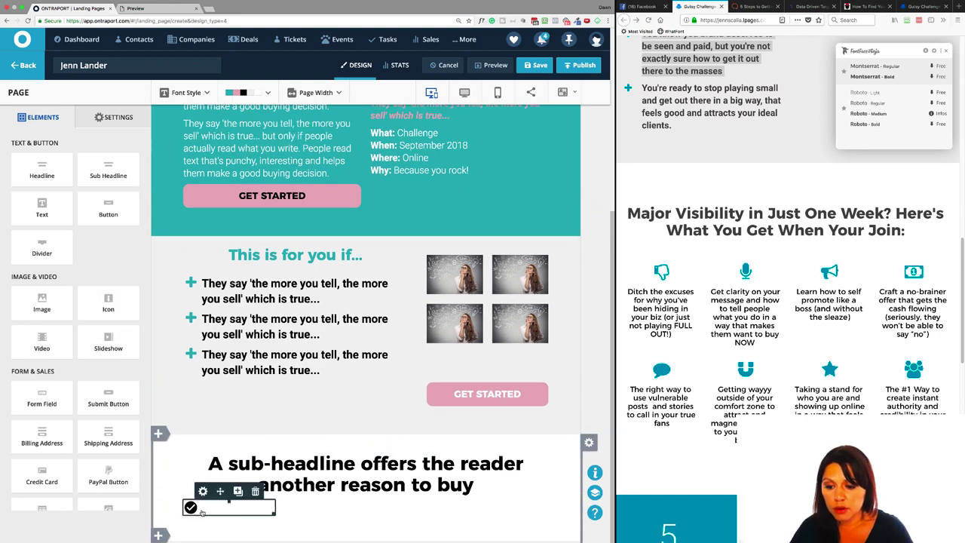
pyautogui.click(201, 512)
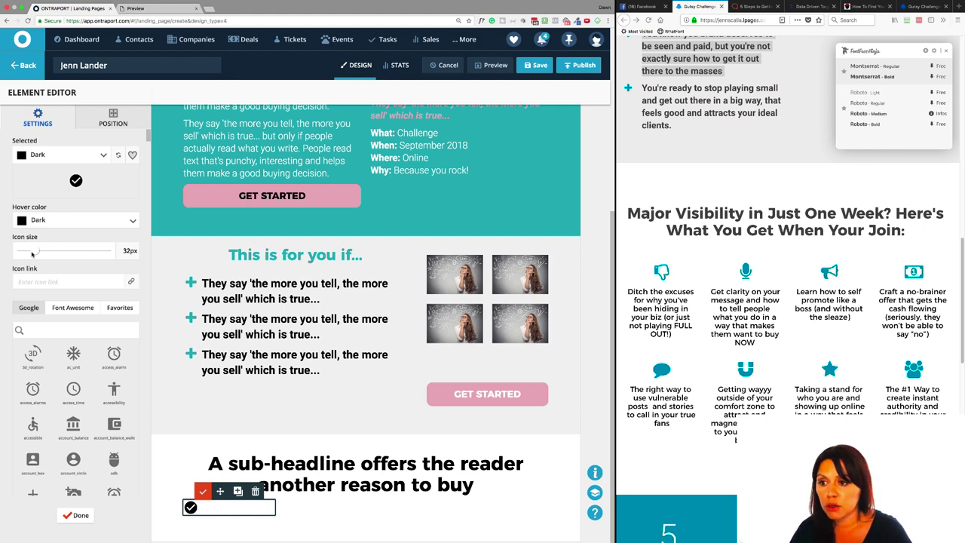
pyautogui.moveTo(32, 254); pyautogui.dragTo(45, 254)
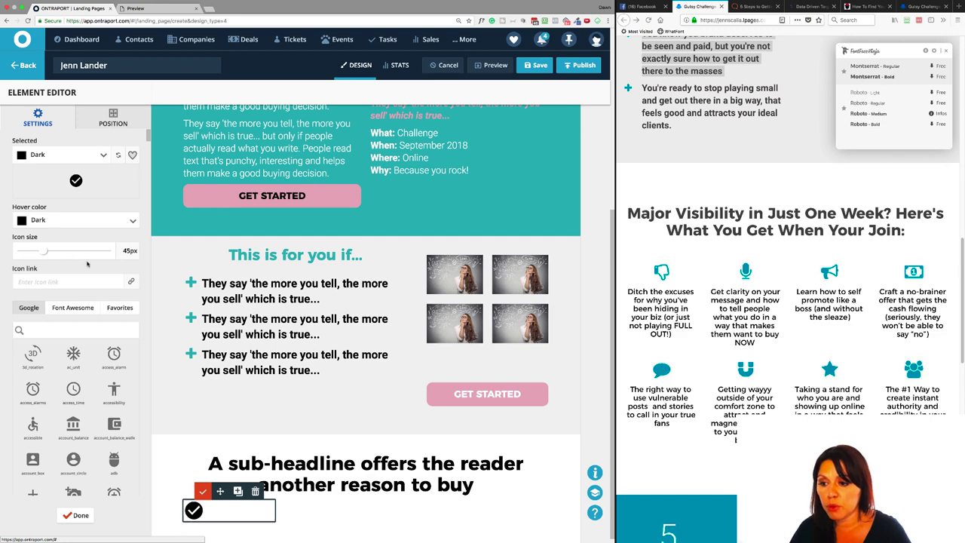
# Step: Search the Google icon set for "thum" and replace the check-mark icon with thumb_down
pyautogui.scroll(-10, 87, 264)
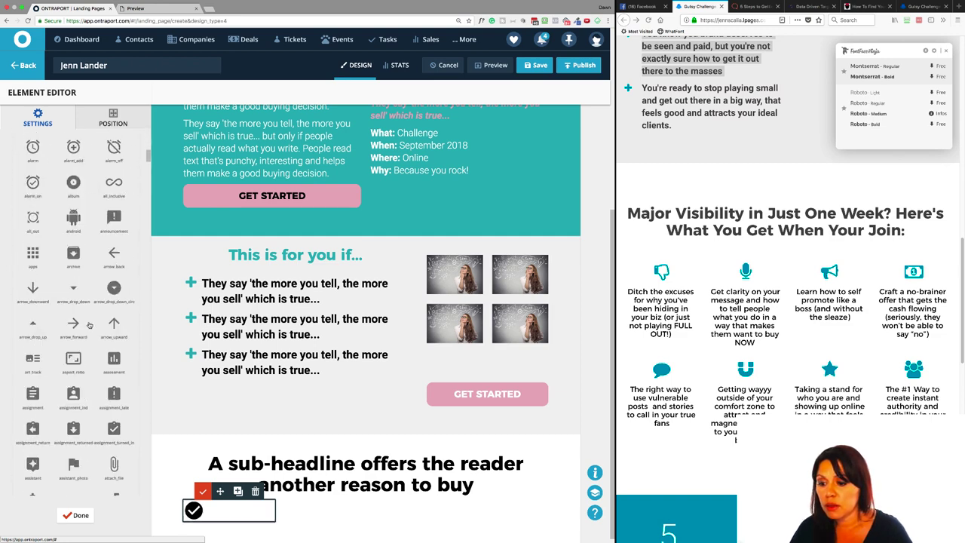
pyautogui.scroll(-10, 89, 324)
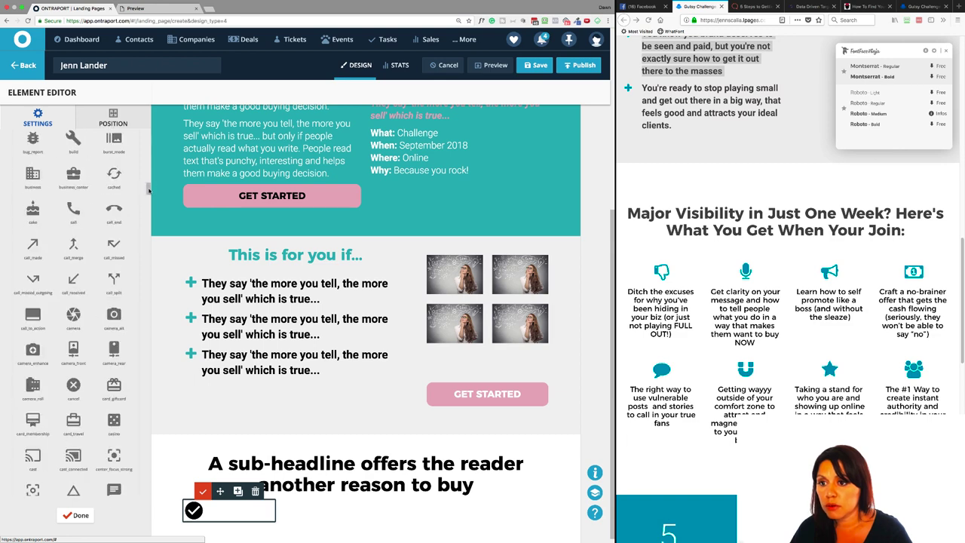
pyautogui.moveTo(148, 191); pyautogui.dragTo(149, 134)
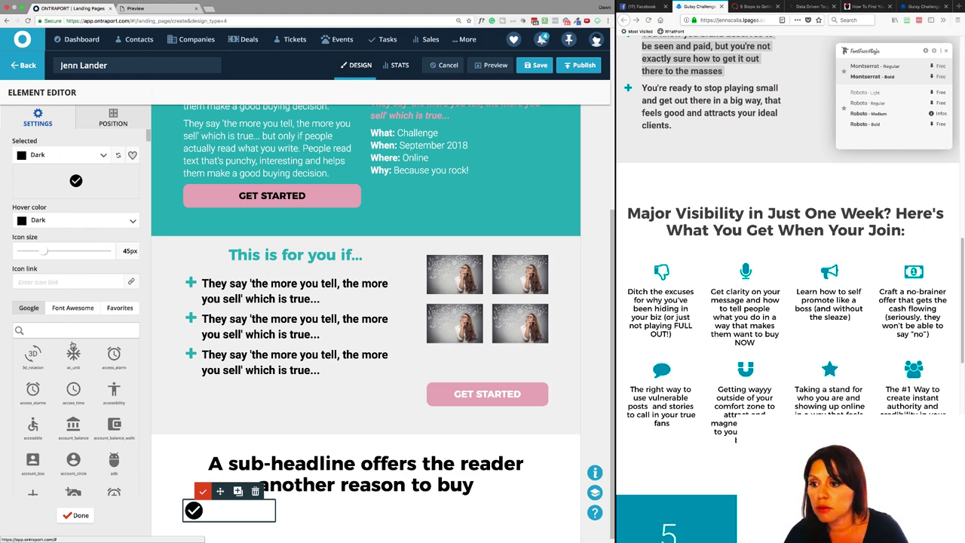
pyautogui.click(63, 335)
pyautogui.write('thum')
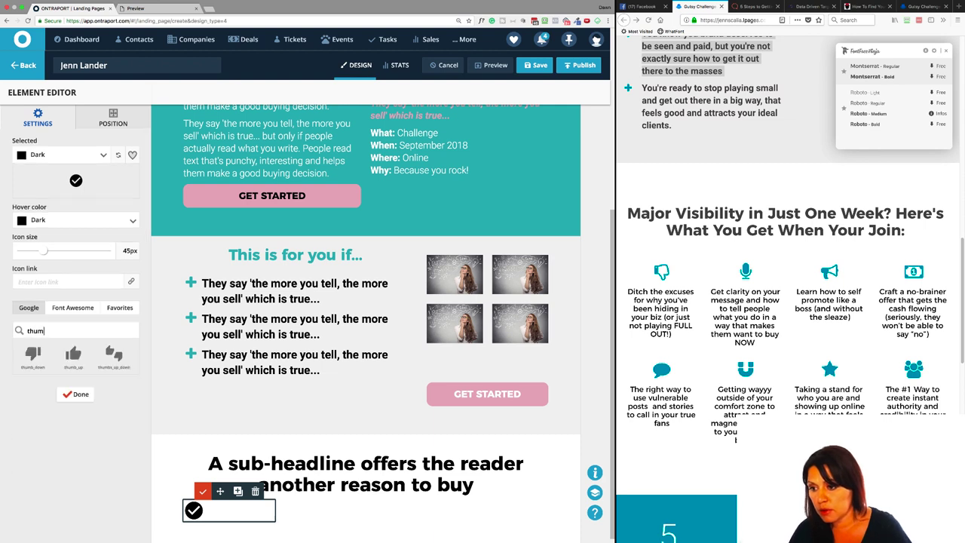
pyautogui.click(33, 355)
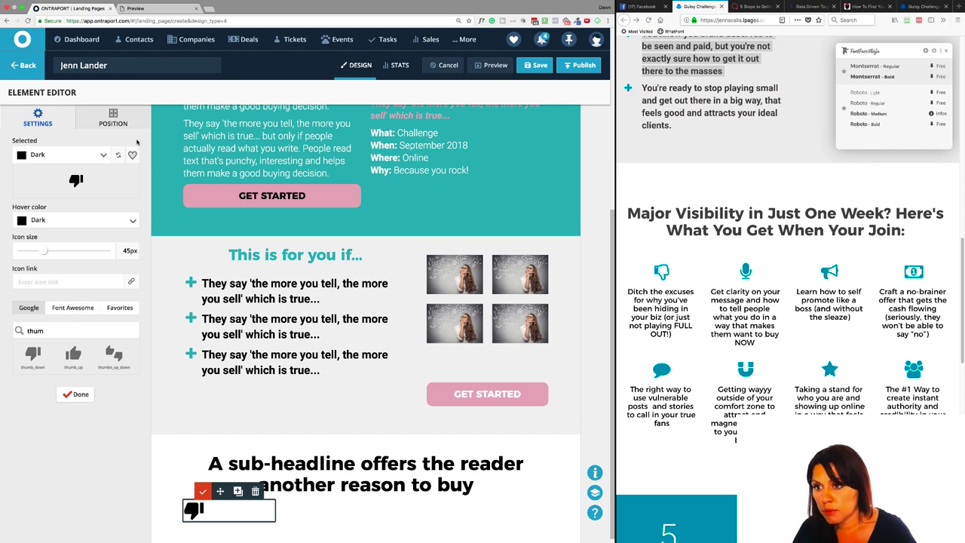
# Step: Center the thumbs-down icon in its column and set its color to Primary
pyautogui.click(121, 123)
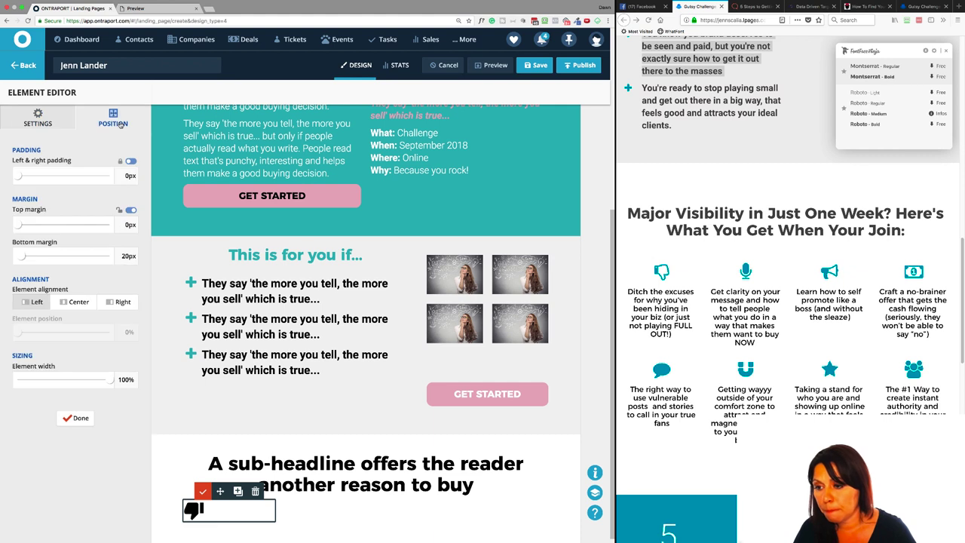
pyautogui.click(73, 301)
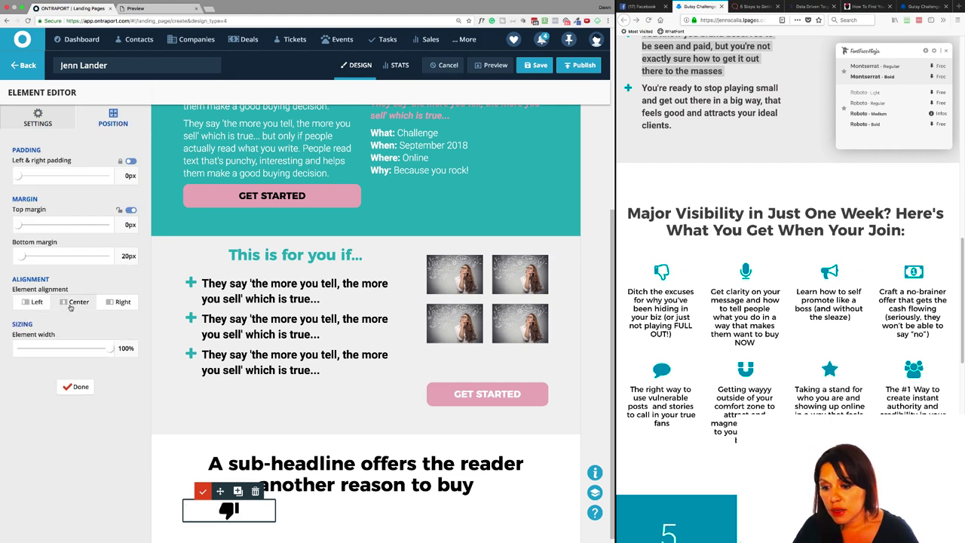
pyautogui.click(50, 122)
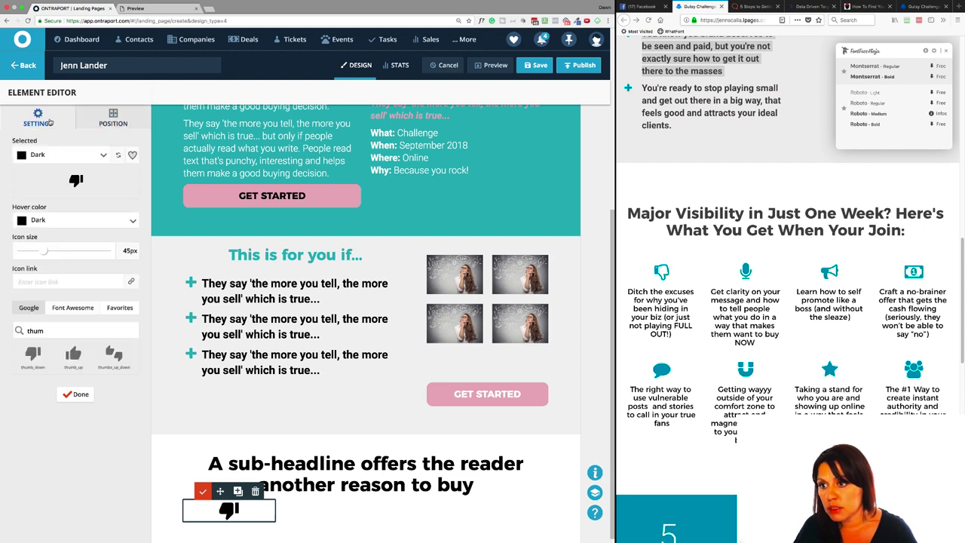
pyautogui.click(60, 223)
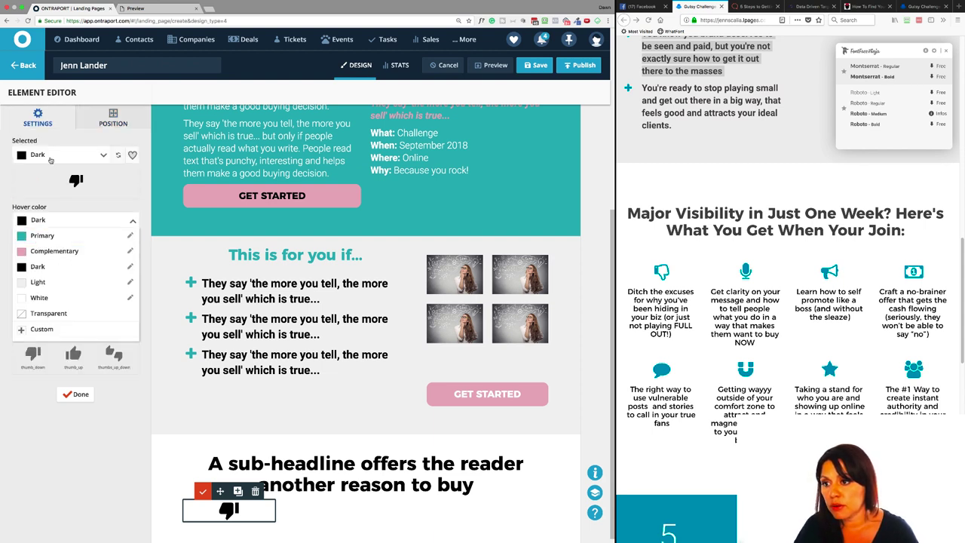
pyautogui.click(102, 156)
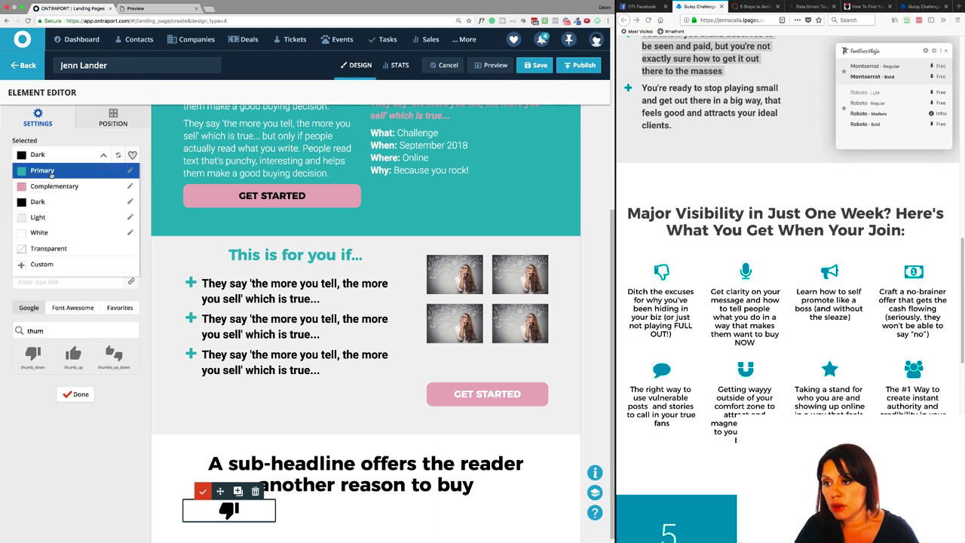
pyautogui.click(43, 171)
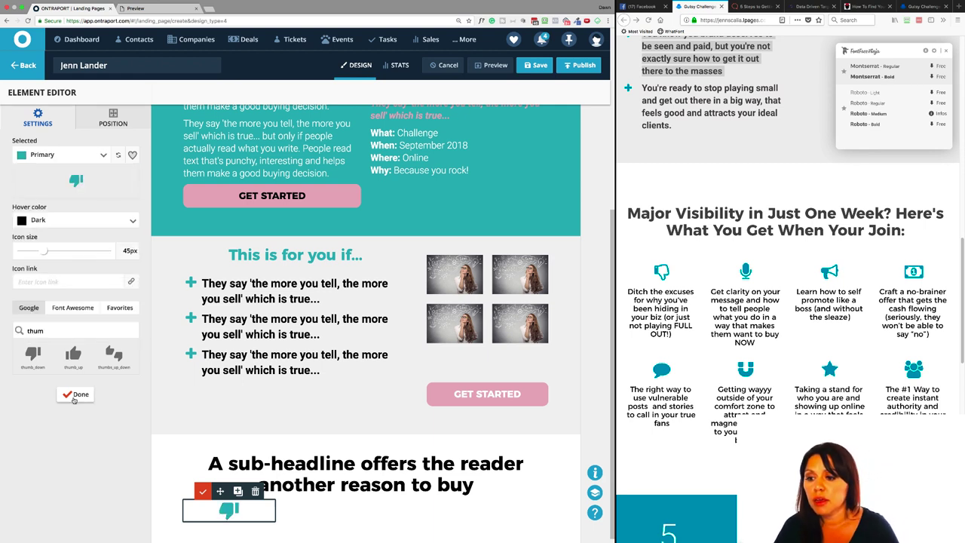
pyautogui.click(99, 400)
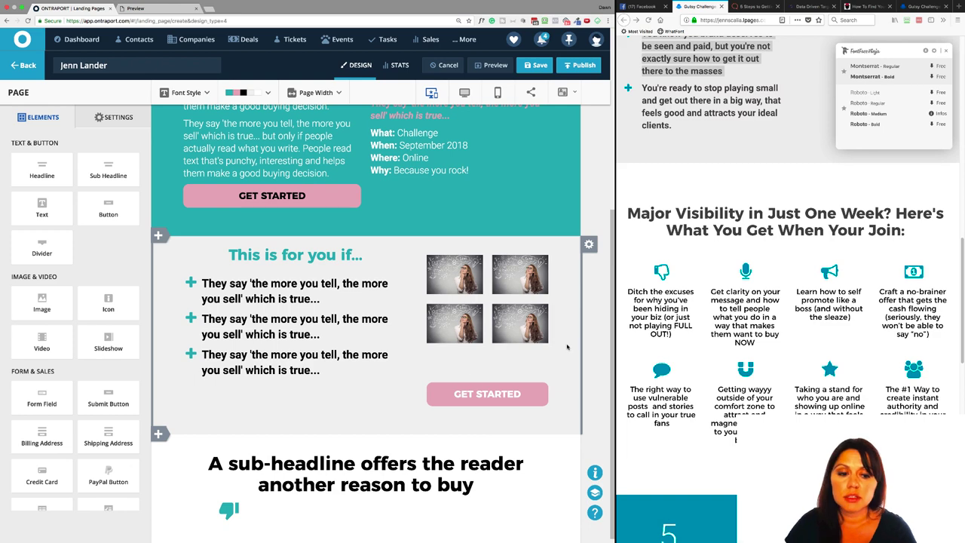
# Step: Add a text element beneath the thumbs-down icon in the first column
pyautogui.scroll(-1, 661, 265)
pyautogui.scroll(-2, 661, 266)
pyautogui.scroll(-1, 745, 198)
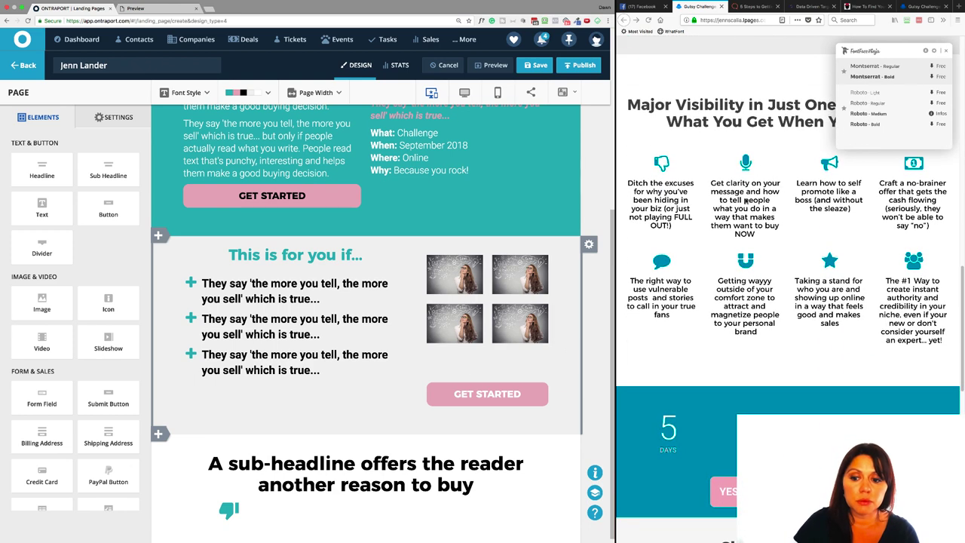
pyautogui.scroll(-1, 317, 467)
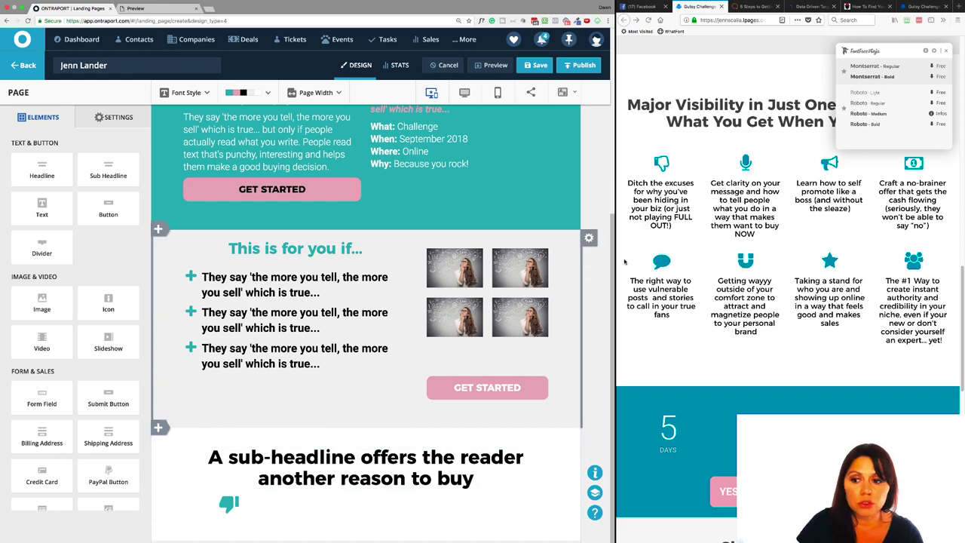
pyautogui.moveTo(51, 210); pyautogui.dragTo(210, 522)
pyautogui.scroll(-3, 302, 431)
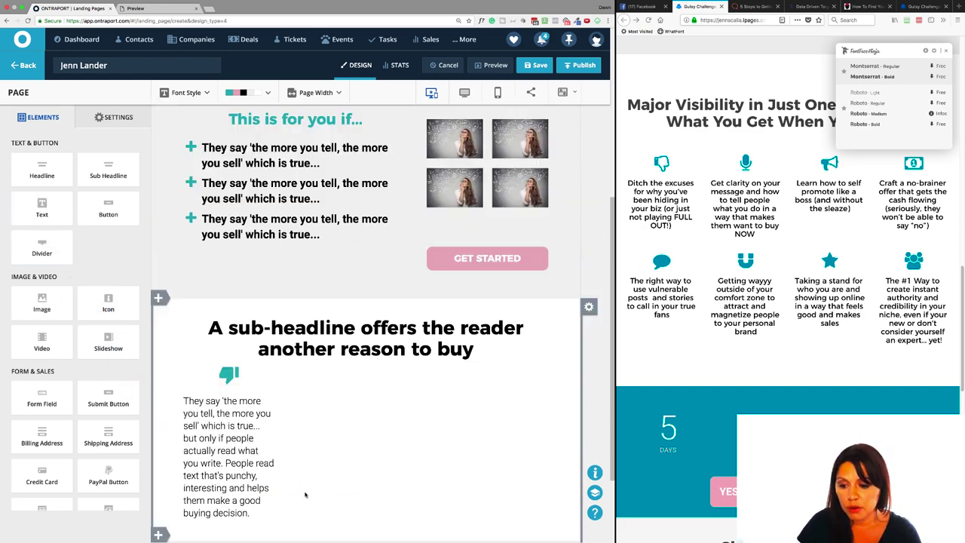
# Step: Change the font of all the text beneath the thumbs-down icon to Montserrat
pyautogui.doubleClick(230, 421)
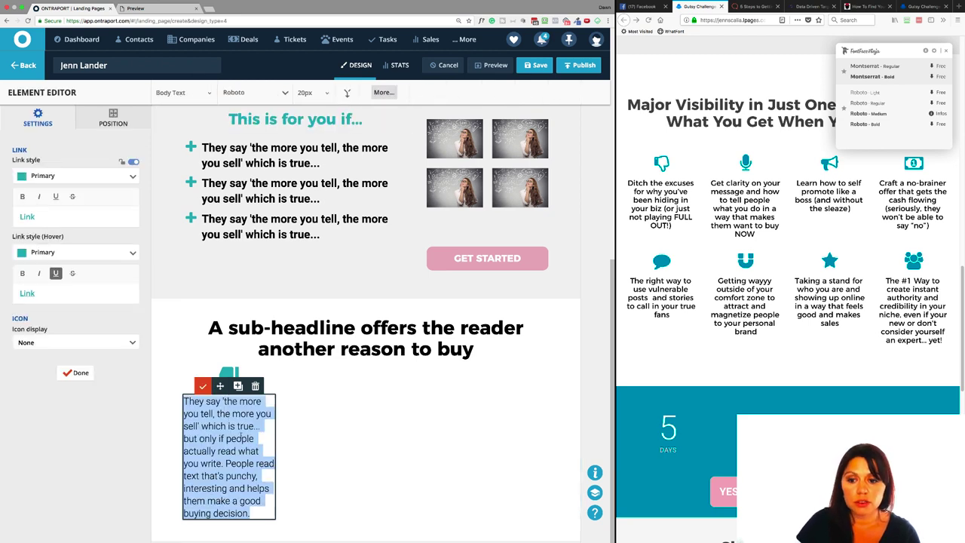
pyautogui.click(675, 219)
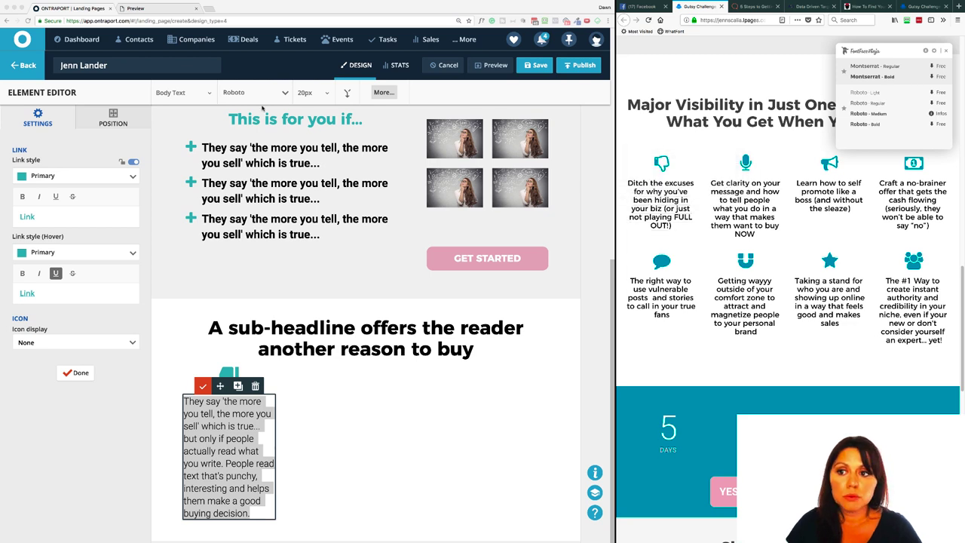
pyautogui.click(197, 93)
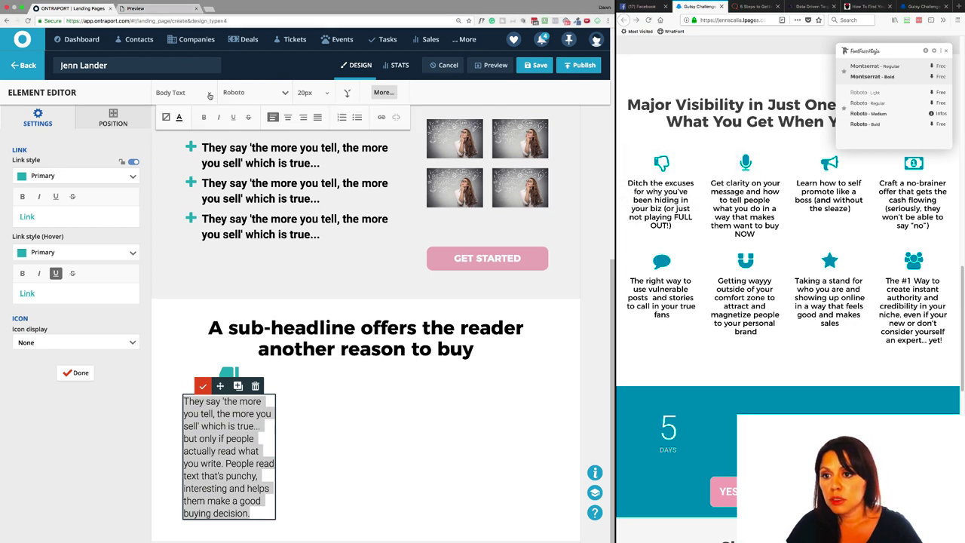
pyautogui.click(210, 95)
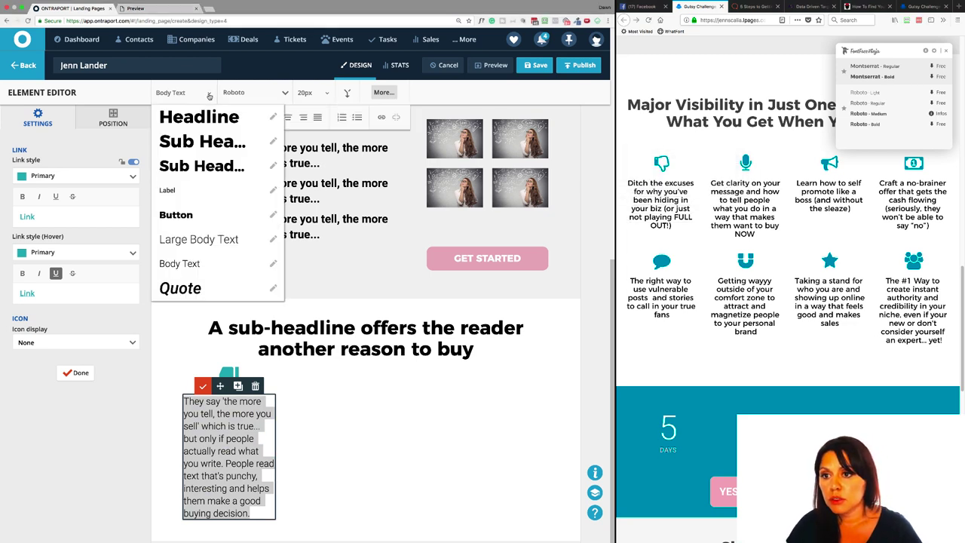
pyautogui.click(251, 94)
pyautogui.click(252, 94)
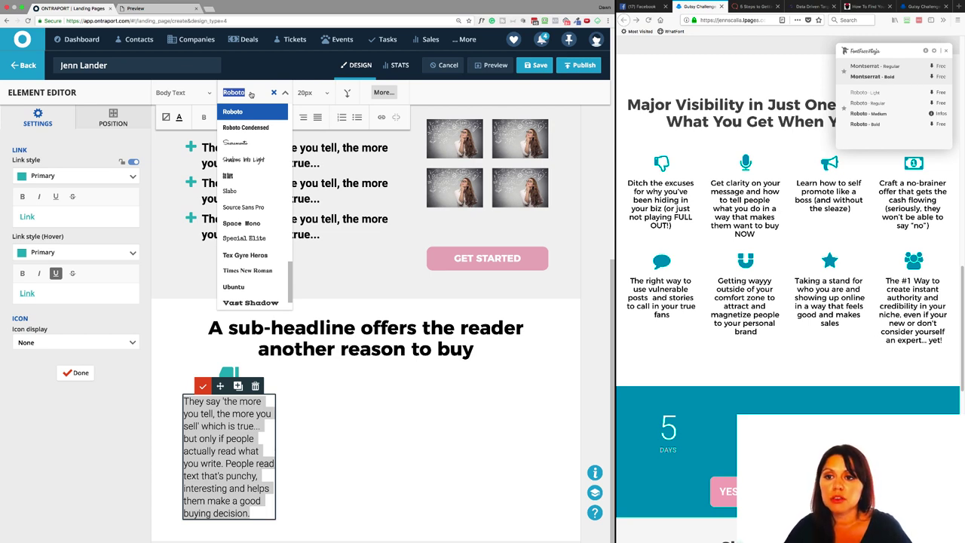
pyautogui.write('mont')
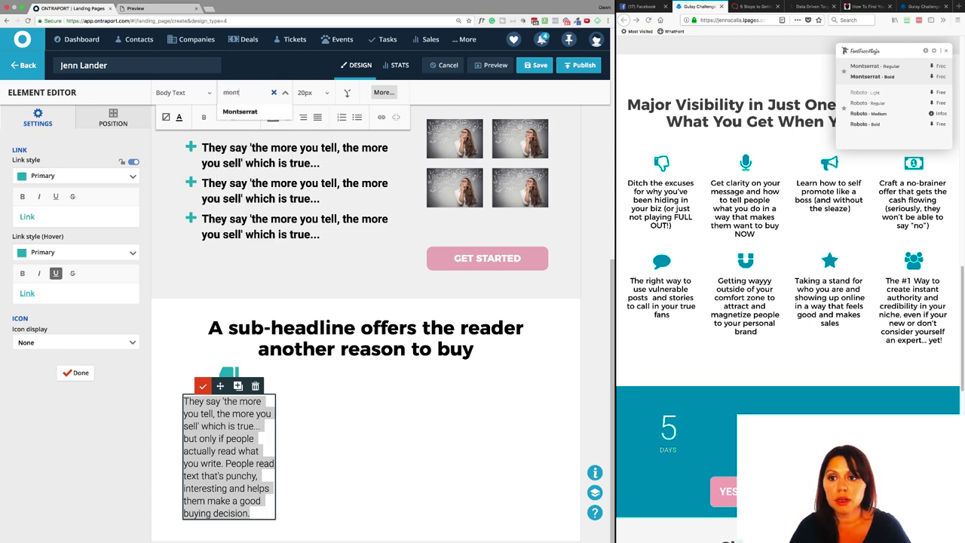
pyautogui.click(254, 111)
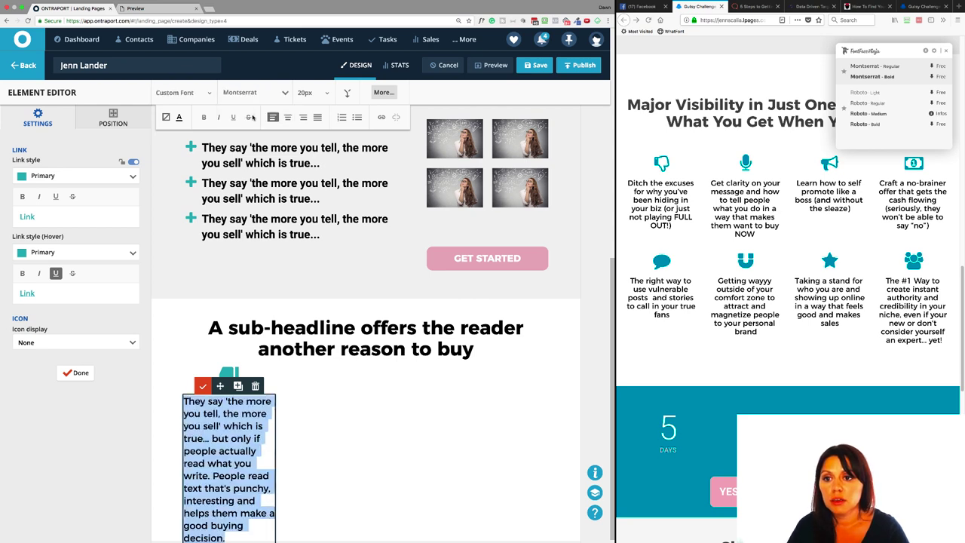
# Step: Check the font of the reference caption and set the column text's line height to 22 px
pyautogui.click(647, 282)
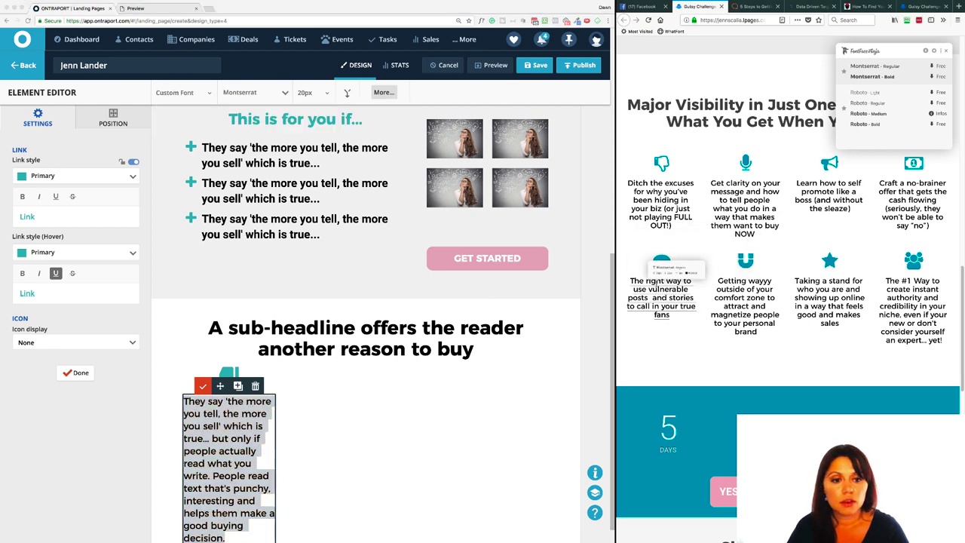
pyautogui.click(307, 93)
pyautogui.click(328, 94)
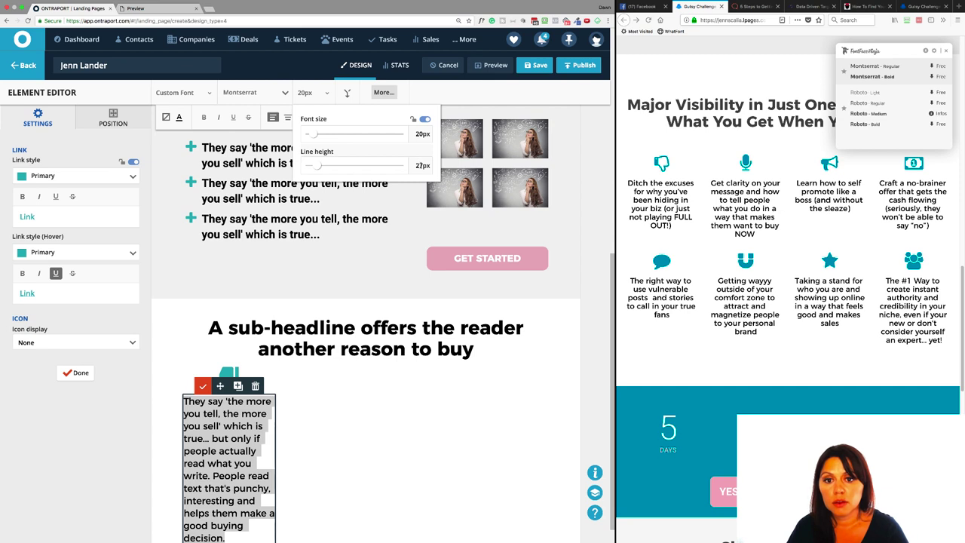
pyautogui.click(421, 165)
pyautogui.press('BackSpace')
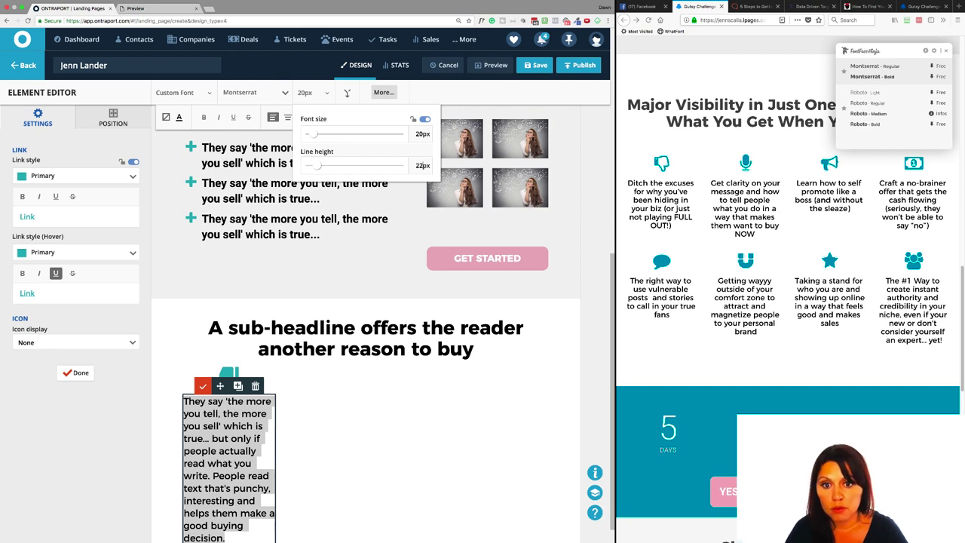
pyautogui.press('Return')
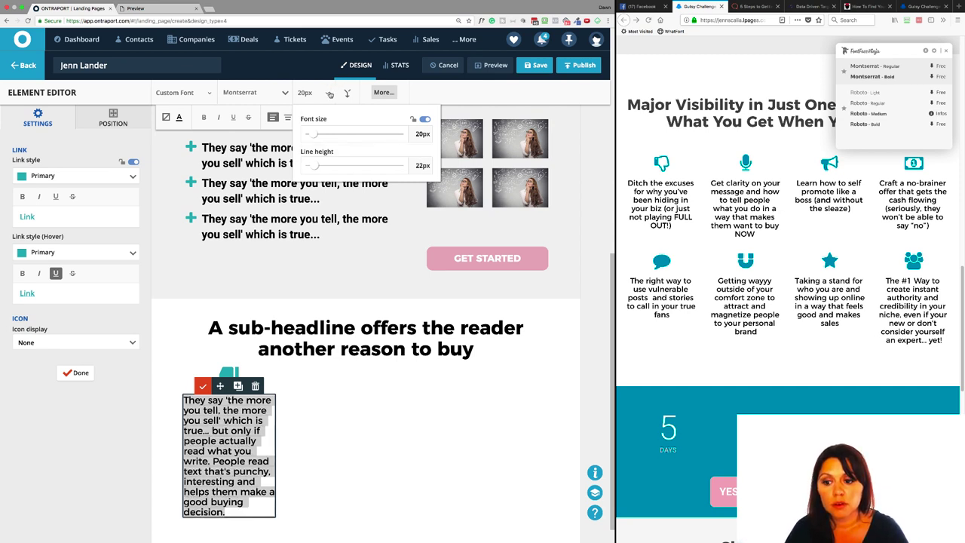
pyautogui.click(330, 93)
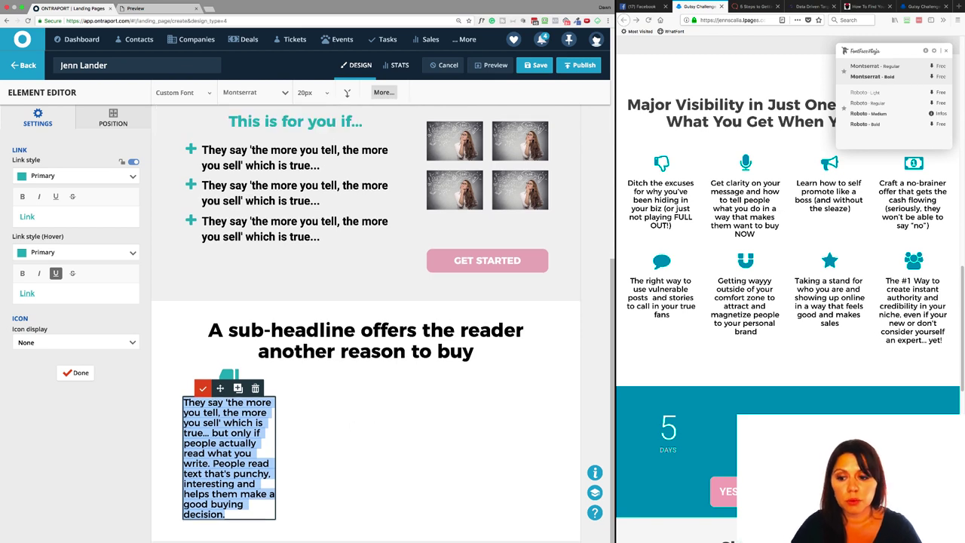
# Step: Shorten the column text to "They say 'the more you tell, the more you sell' which is true..." and finish editing it
pyautogui.click(214, 464)
pyautogui.moveTo(211, 433); pyautogui.dragTo(225, 514)
pyautogui.press('BackSpace')
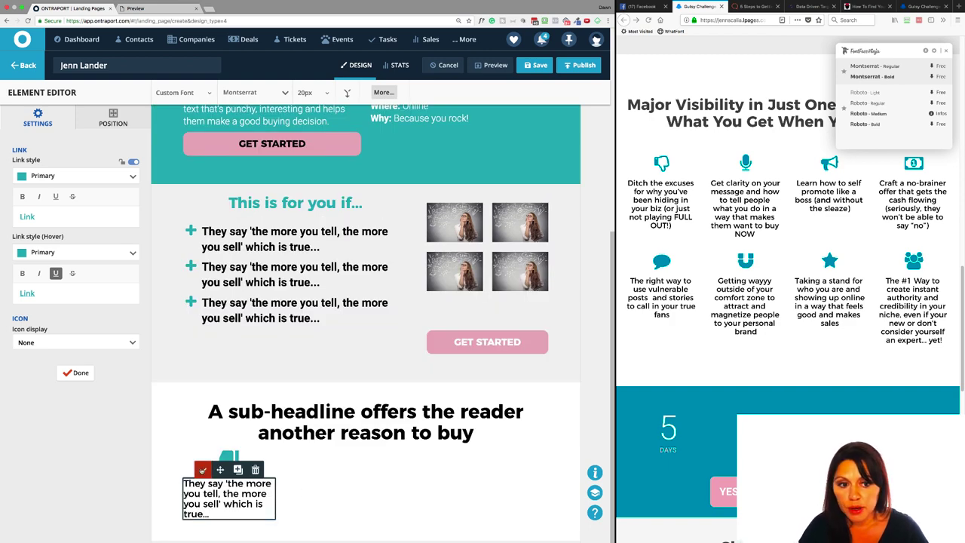
pyautogui.click(332, 444)
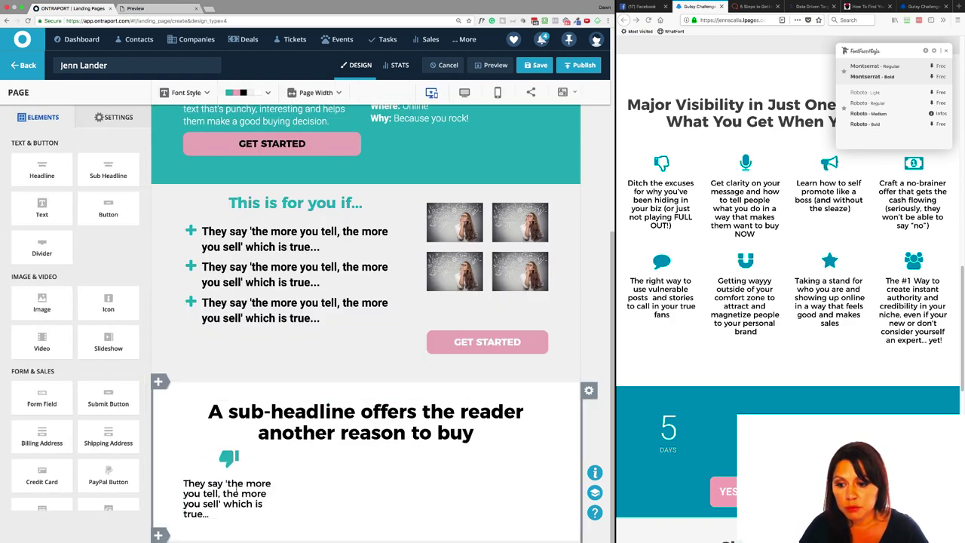
# Step: Set the thumbs-down icon's top margin to 20 px
pyautogui.click(236, 459)
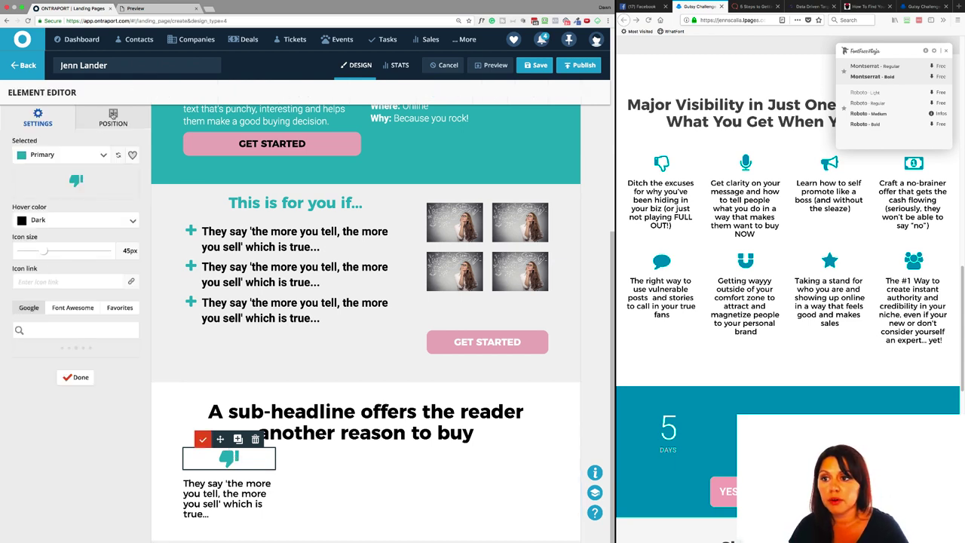
pyautogui.click(113, 120)
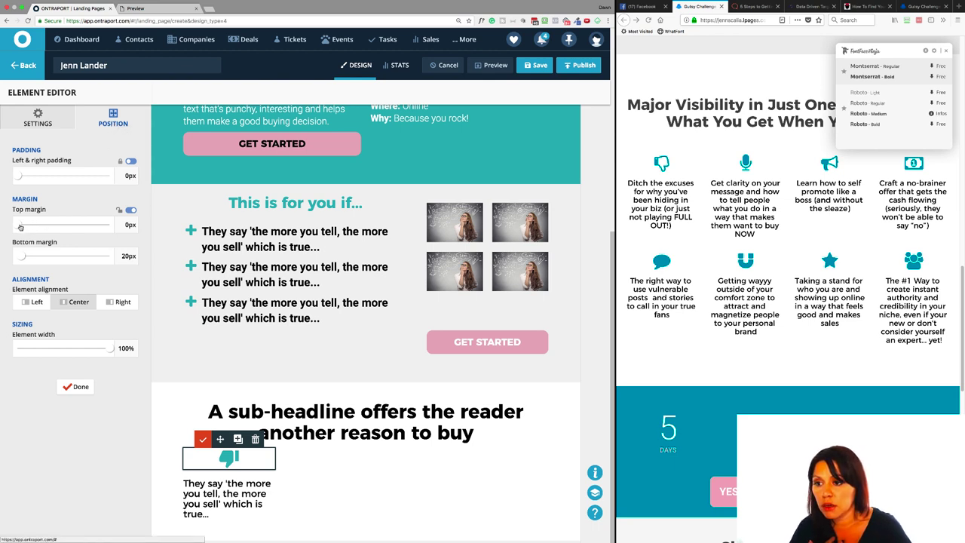
pyautogui.click(120, 224)
pyautogui.write('2')
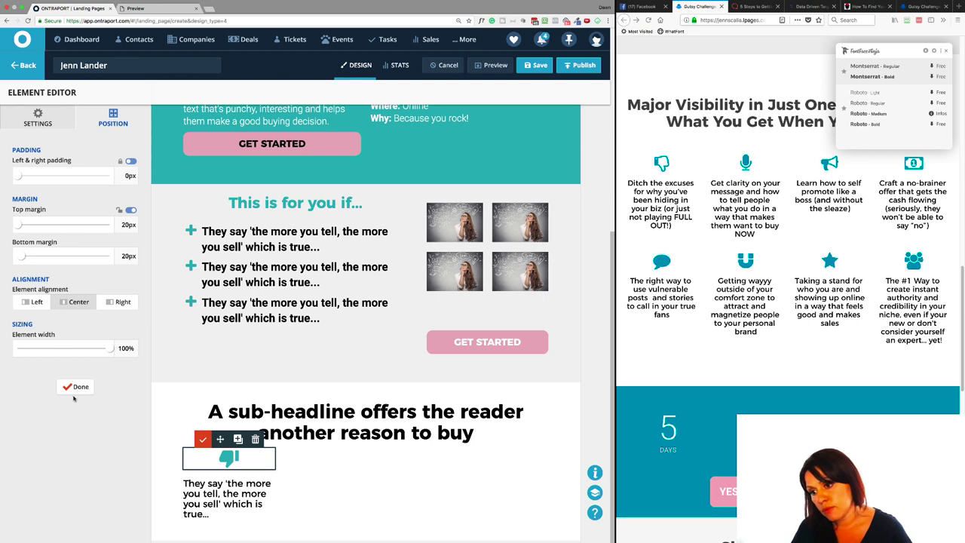
# Step: Set the top margin to 10 px and the bottom margin to 20 px on the caption beneath the thumbs-down icon
pyautogui.click(77, 388)
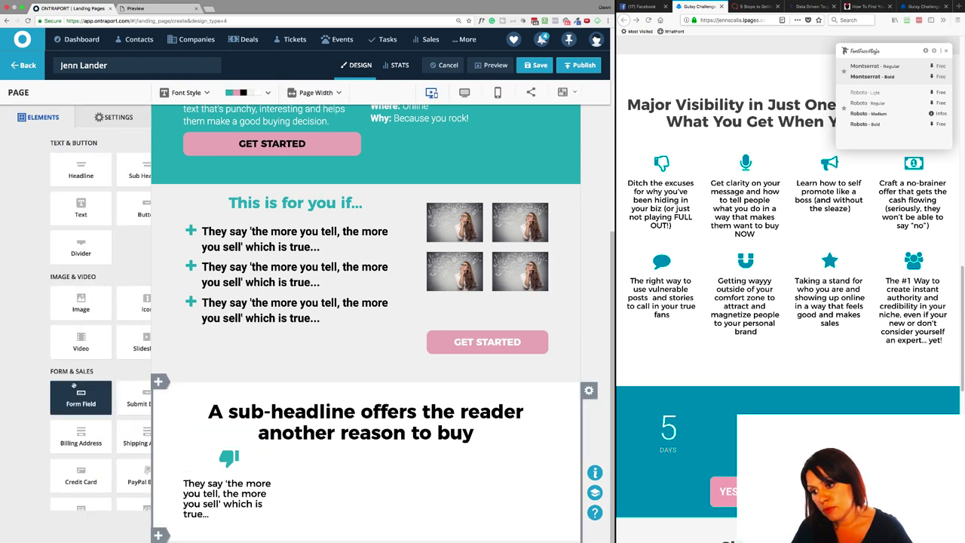
pyautogui.doubleClick(198, 503)
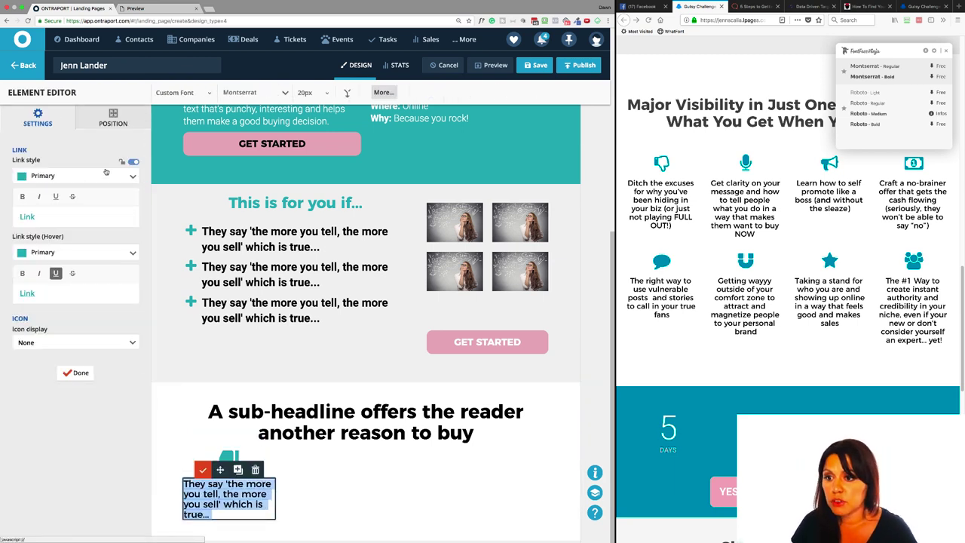
pyautogui.click(110, 124)
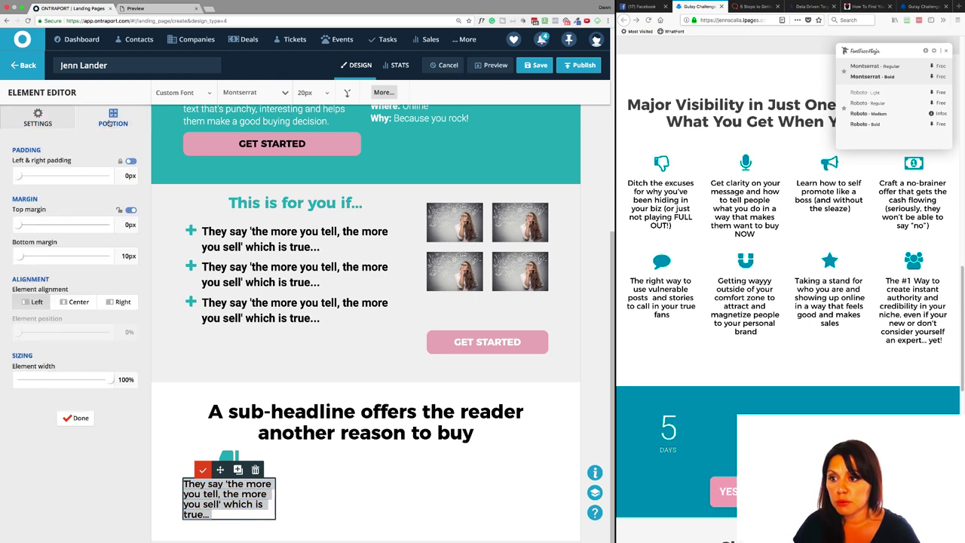
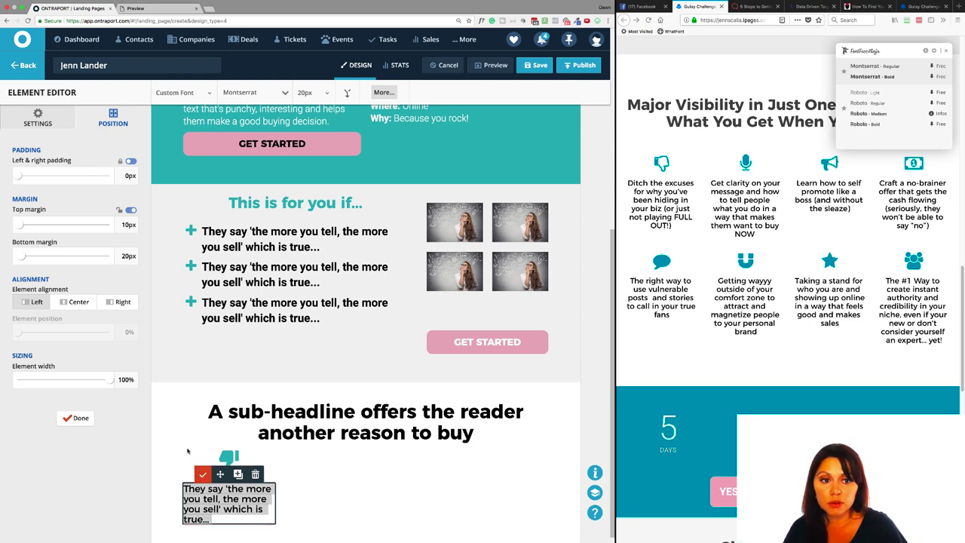
pyautogui.click(75, 418)
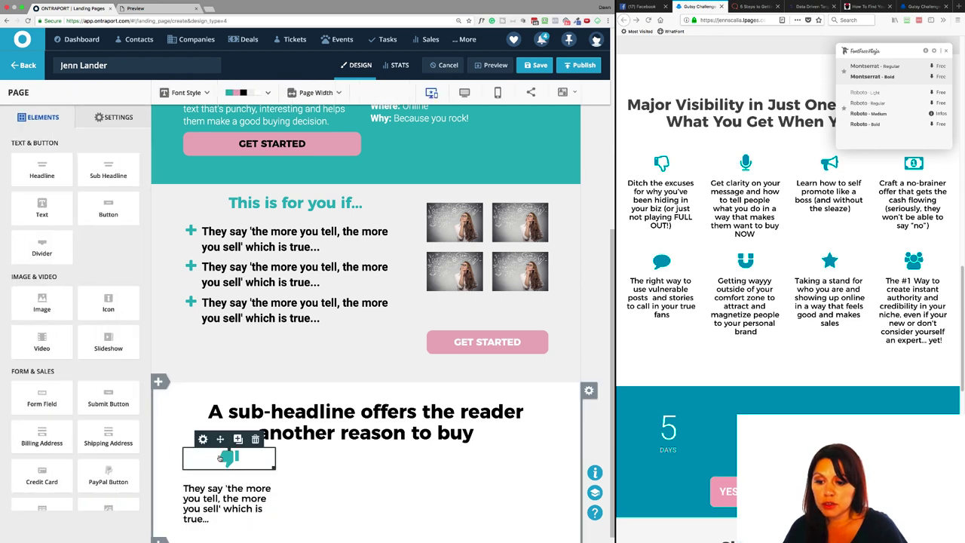
# Step: Duplicate the thumbs-down icon and its caption in the first column
pyautogui.scroll(-1, 228, 452)
pyautogui.moveTo(229, 451)
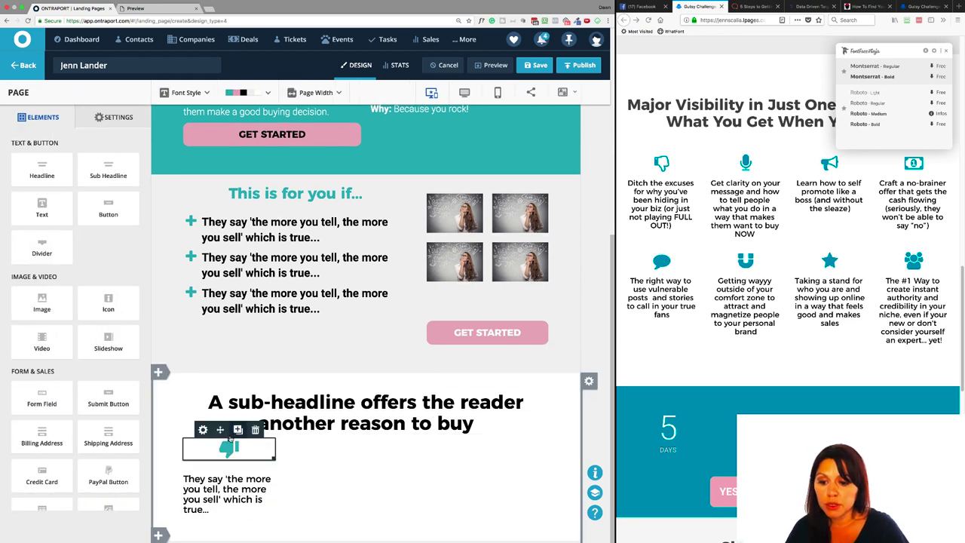
pyautogui.click(237, 429)
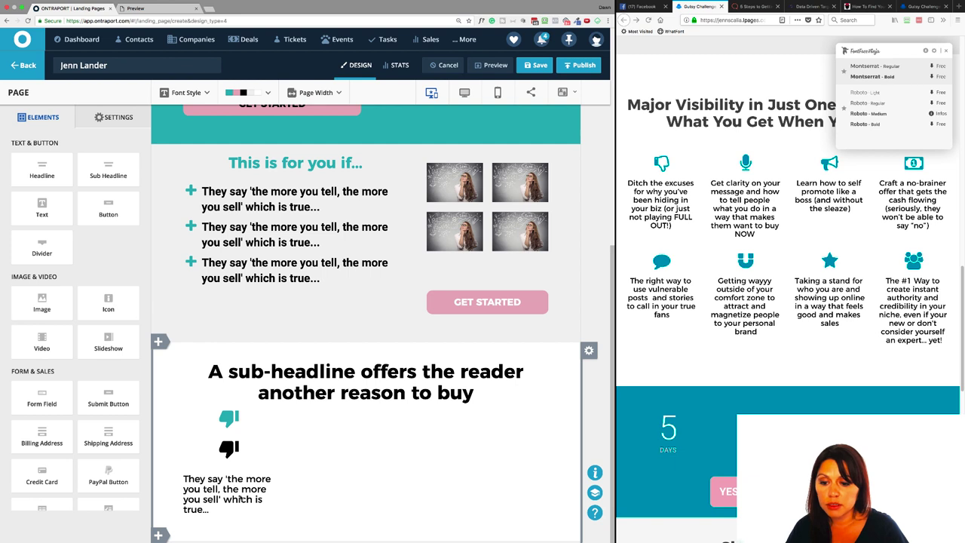
pyautogui.moveTo(237, 483)
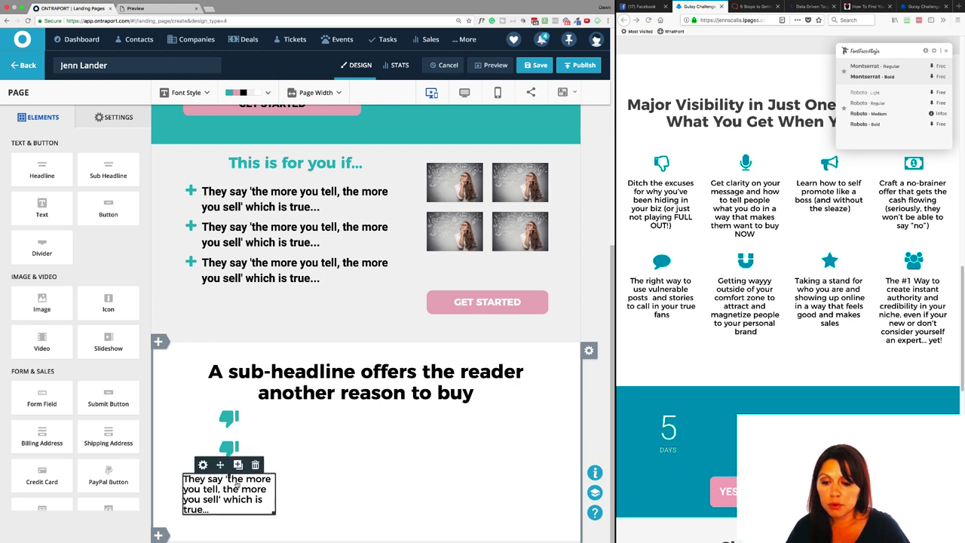
pyautogui.click(238, 466)
pyautogui.scroll(-1, 319, 459)
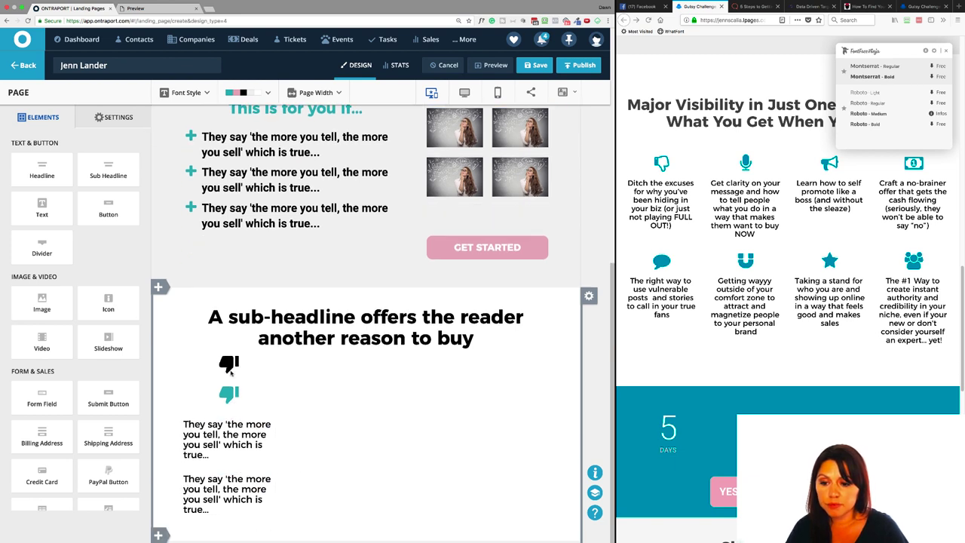
# Step: Move one thumbs-down icon and one caption from the first column into the second column, with the icon above the text
pyautogui.moveTo(230, 363)
pyautogui.moveTo(227, 355); pyautogui.dragTo(332, 370)
pyautogui.scroll(1, 243, 396)
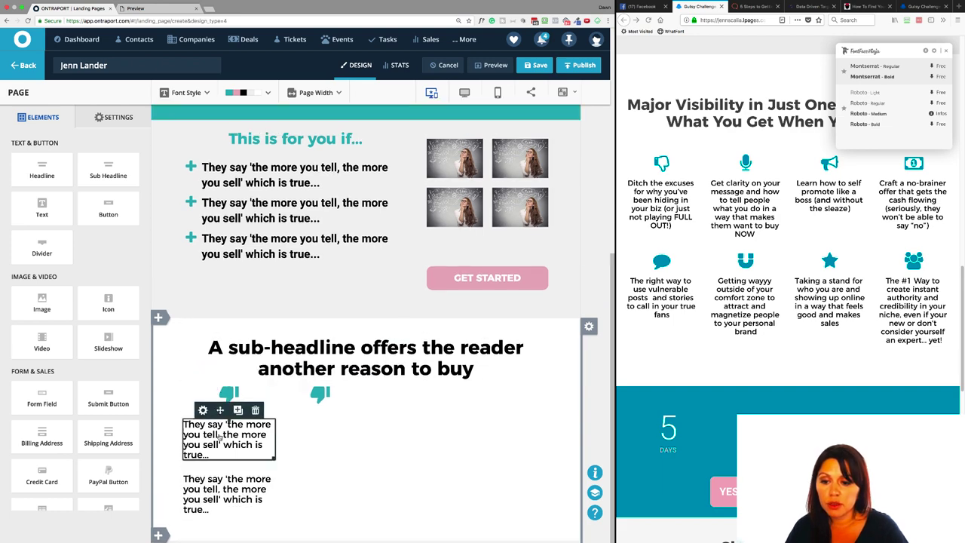
pyautogui.moveTo(220, 410); pyautogui.dragTo(317, 441)
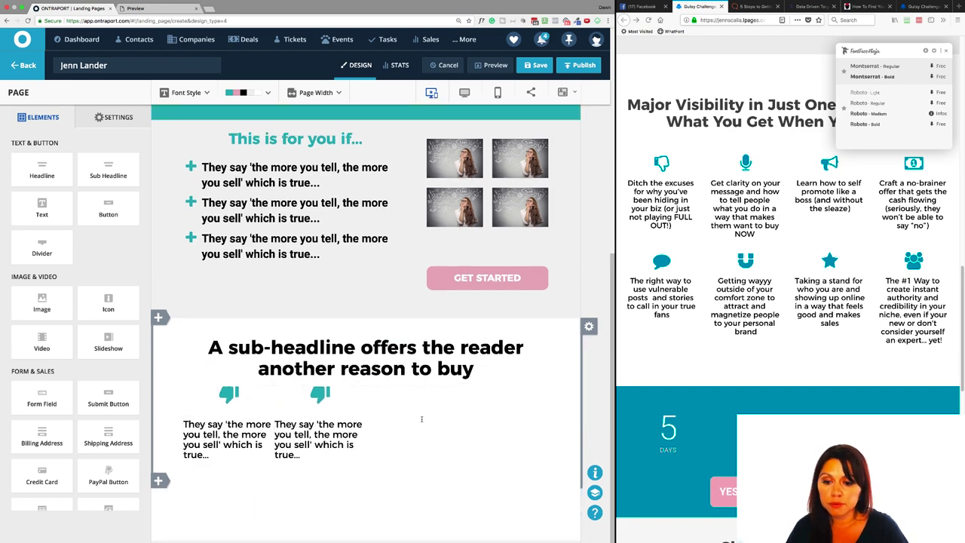
# Step: Make two more copies each of the second column's thumbs-down icon and its caption
pyautogui.scroll(1, 333, 452)
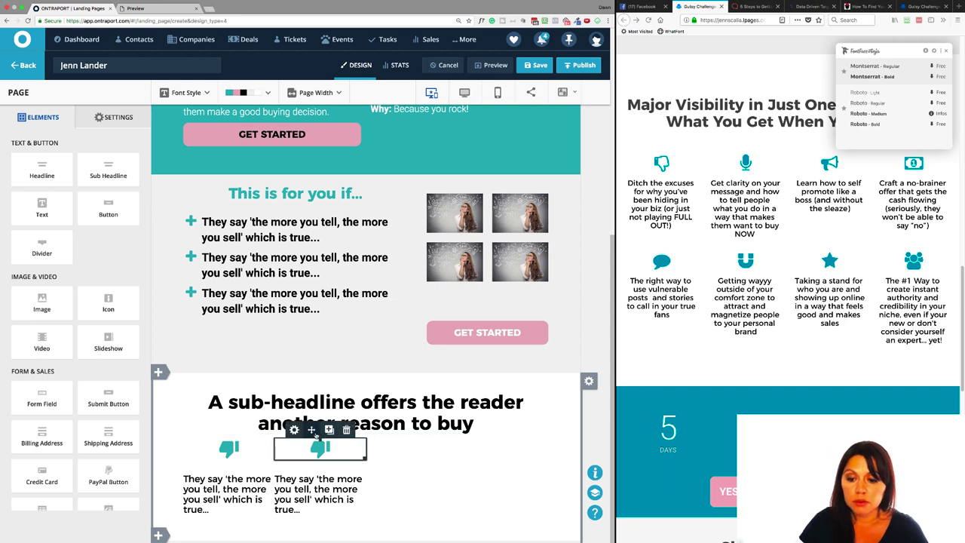
pyautogui.click(329, 429)
pyautogui.click(330, 429)
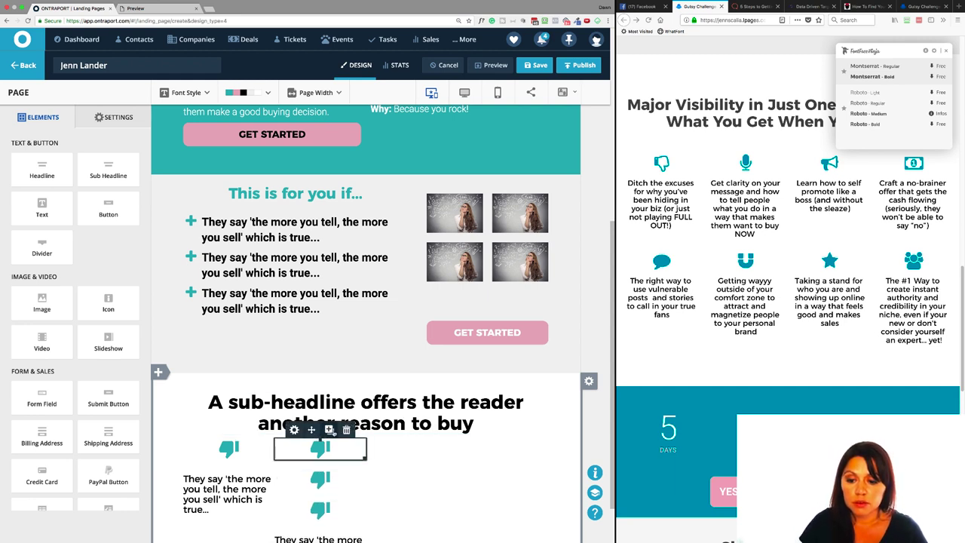
pyautogui.scroll(-1, 325, 497)
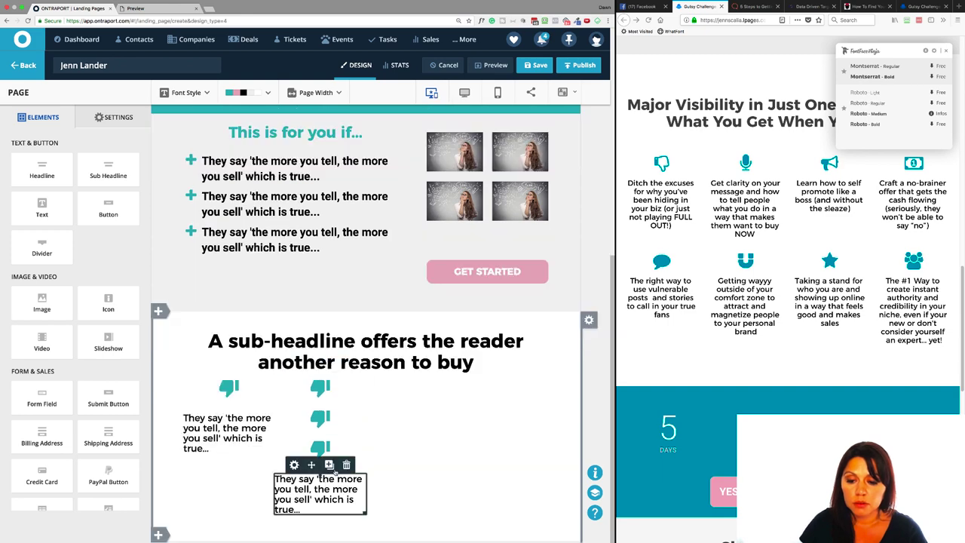
pyautogui.doubleClick(319, 489)
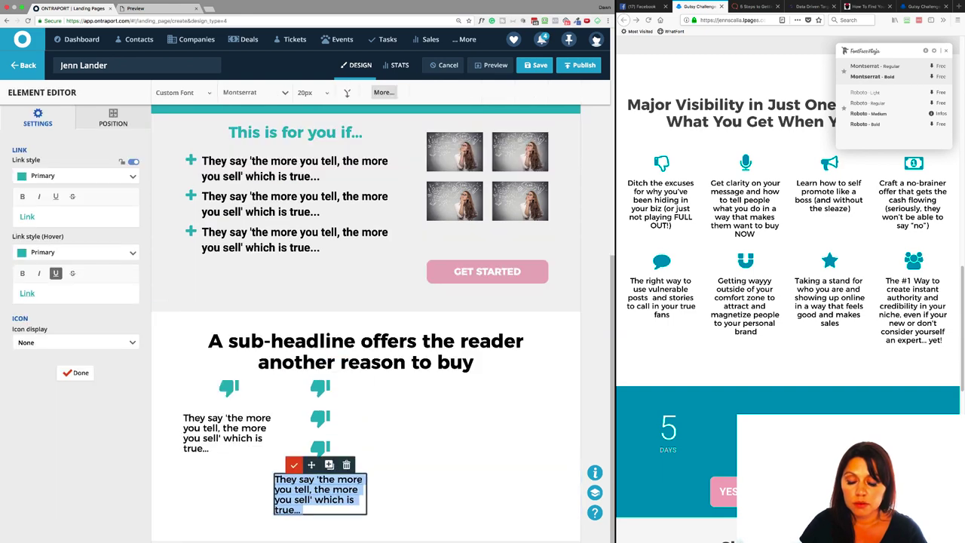
pyautogui.click(330, 465)
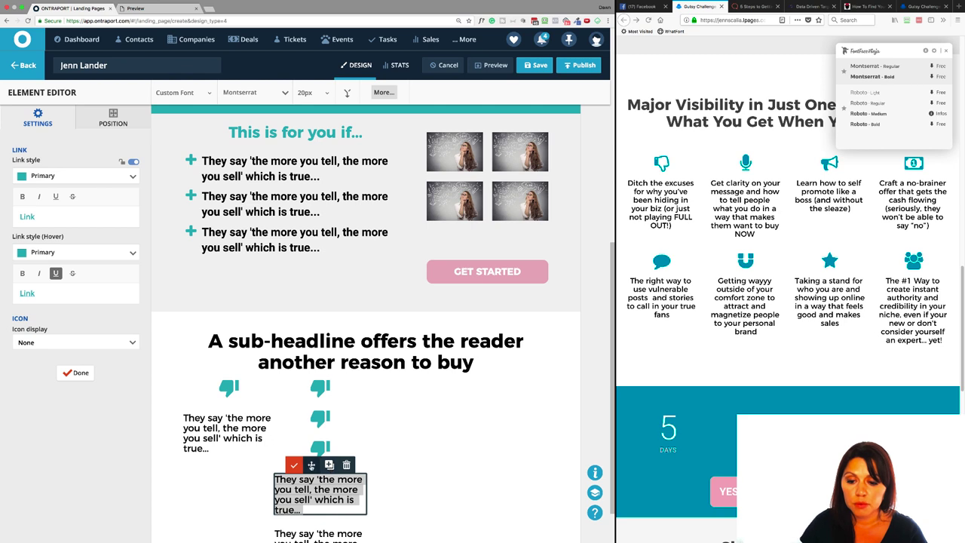
# Step: Move one caption and one thumbs-down icon from the second column into the third column, placing the icon above the text
pyautogui.moveTo(311, 467); pyautogui.dragTo(429, 411)
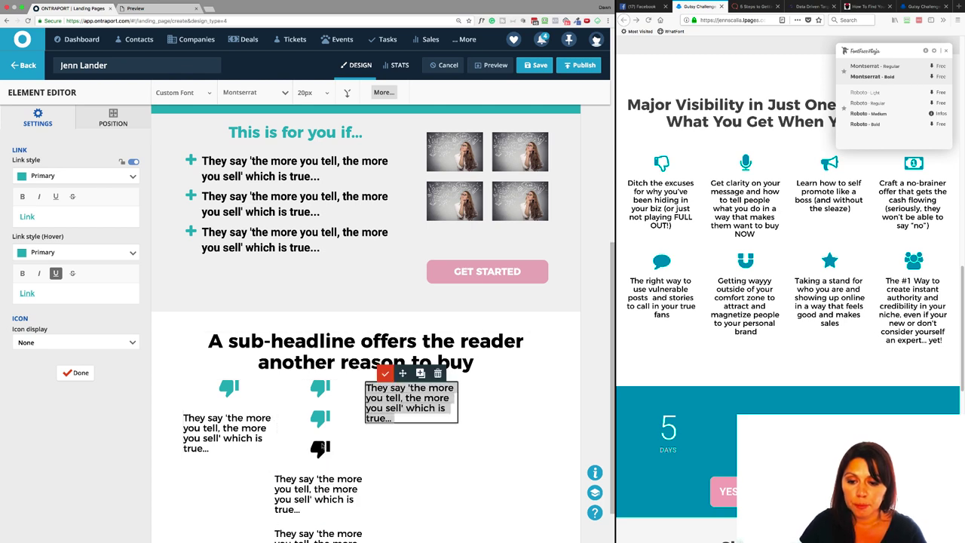
pyautogui.click(326, 442)
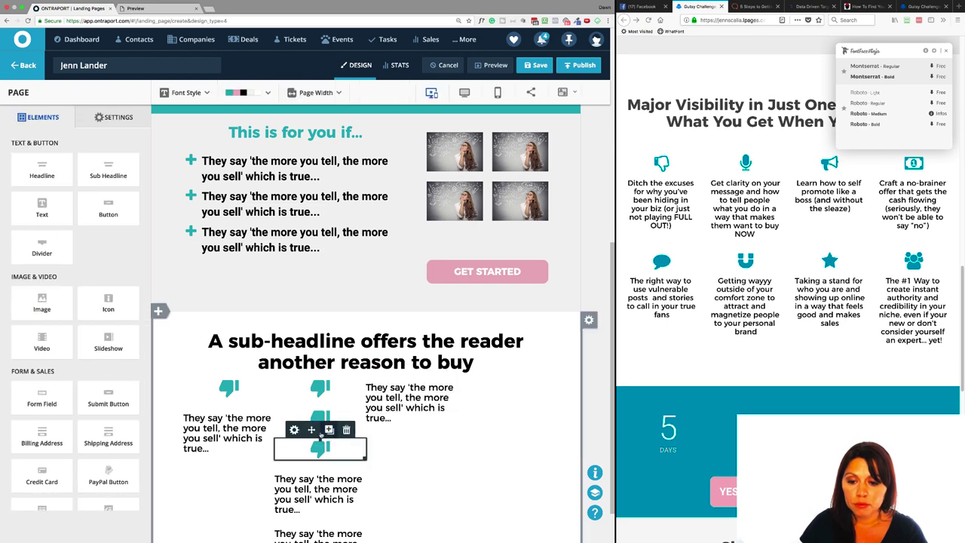
pyautogui.moveTo(311, 429); pyautogui.dragTo(421, 385)
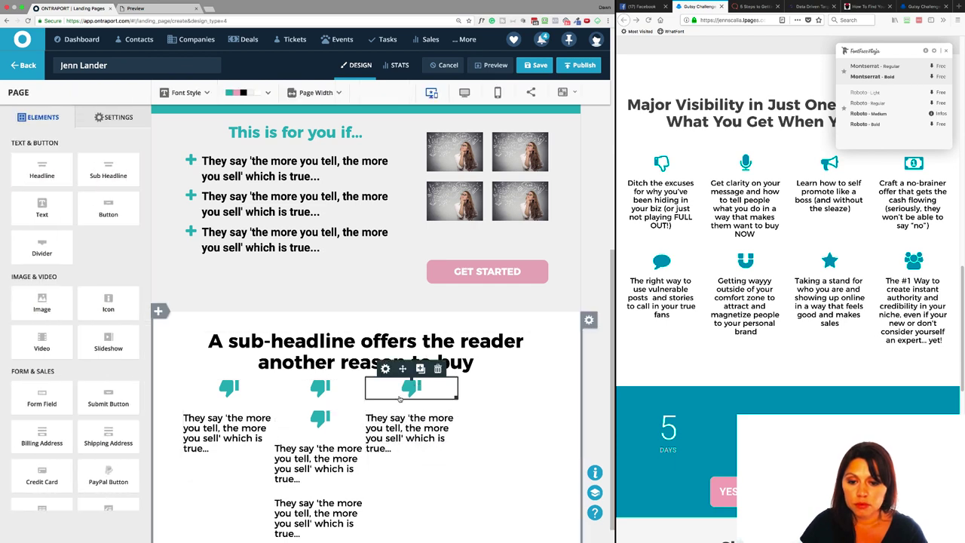
pyautogui.click(393, 426)
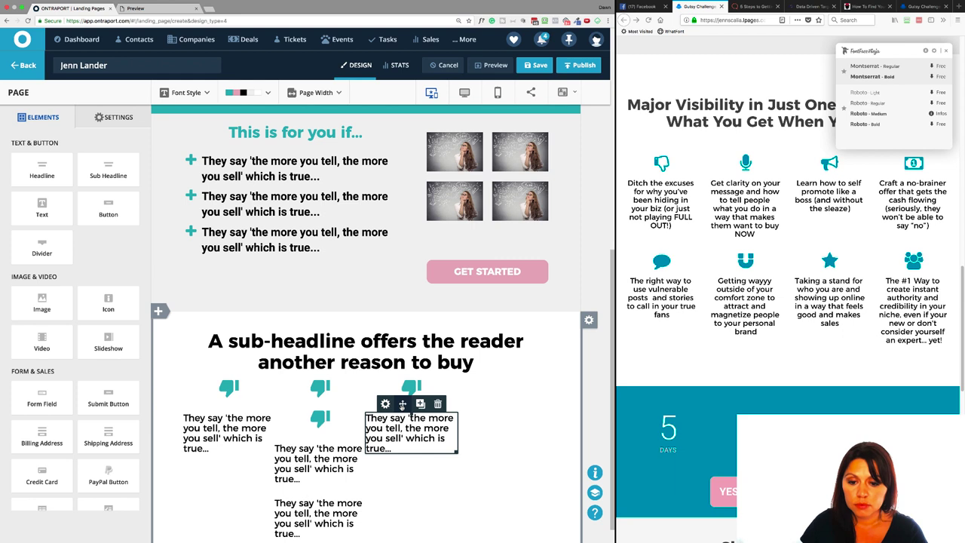
# Step: Move the remaining extra thumbs-down icon and caption from the second column into the fourth column
pyautogui.click(324, 419)
pyautogui.moveTo(311, 399); pyautogui.dragTo(500, 389)
pyautogui.click(307, 478)
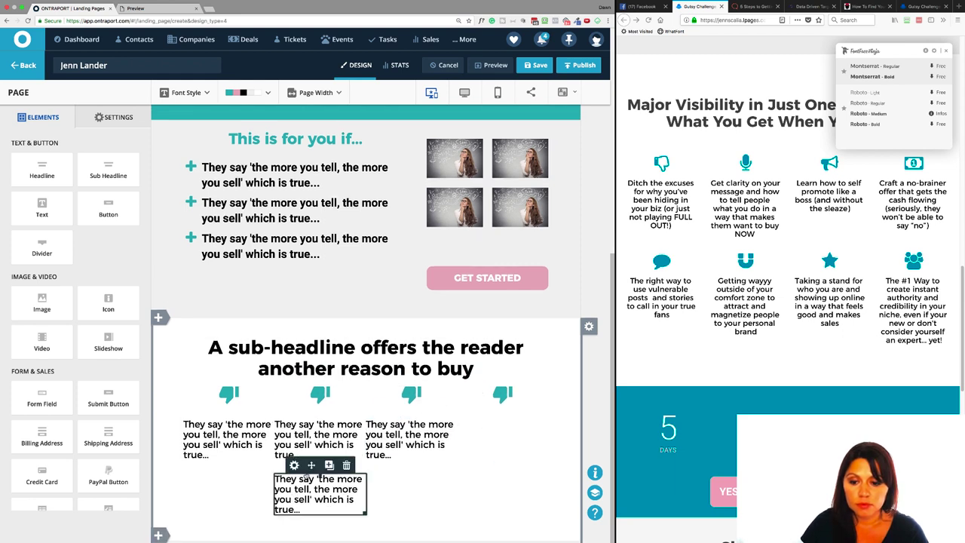
pyautogui.moveTo(307, 477); pyautogui.dragTo(469, 432)
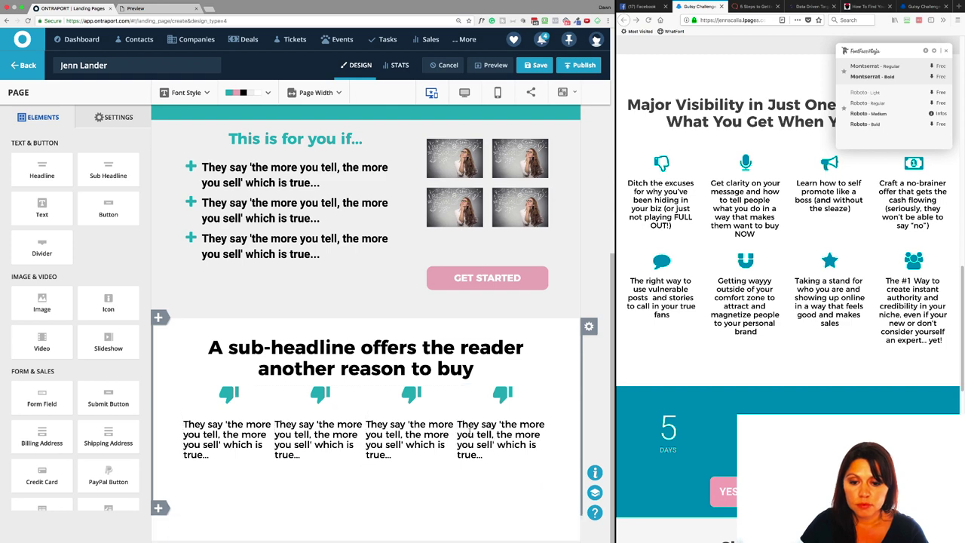
# Step: Replace the second column's thumbs-down icon with the Google account_circle icon
pyautogui.scroll(2, 339, 441)
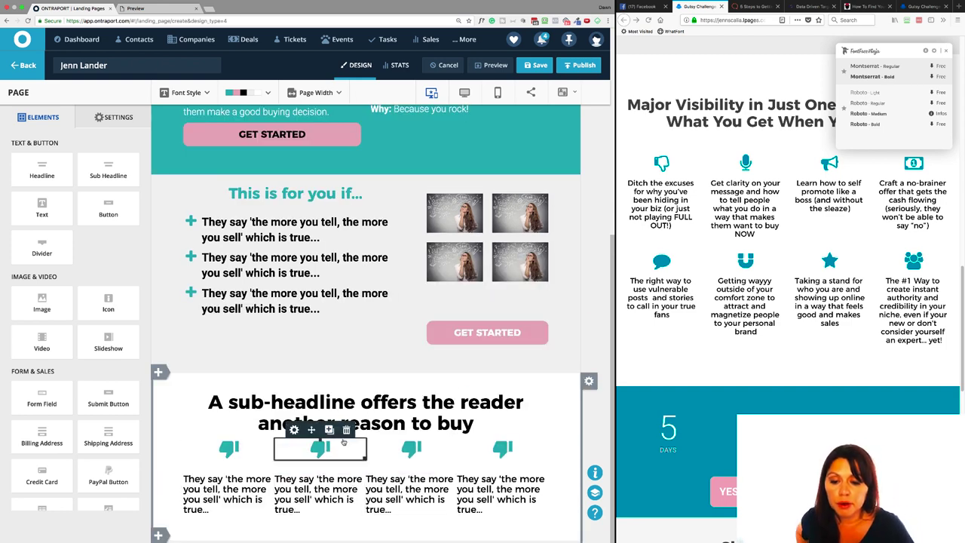
pyautogui.click(321, 450)
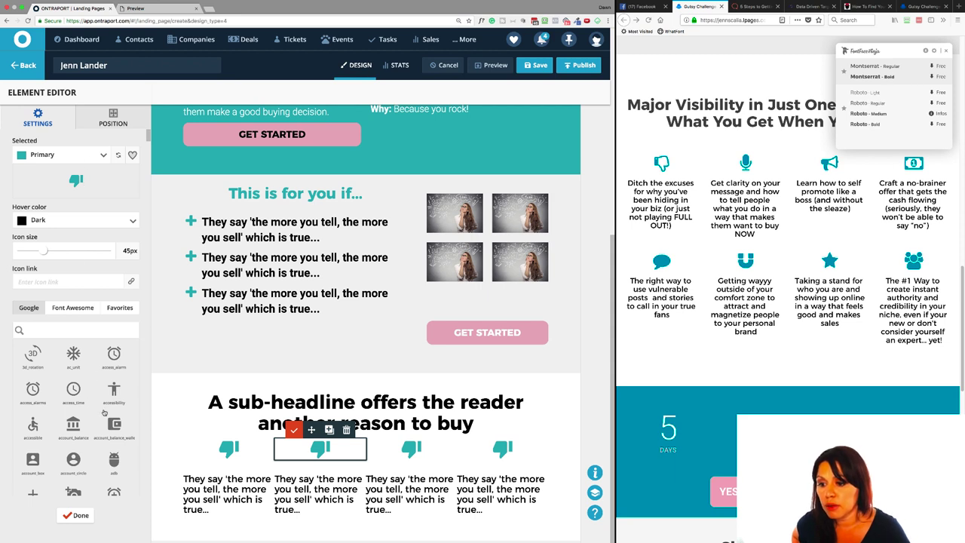
pyautogui.scroll(-2, 82, 435)
pyautogui.click(73, 411)
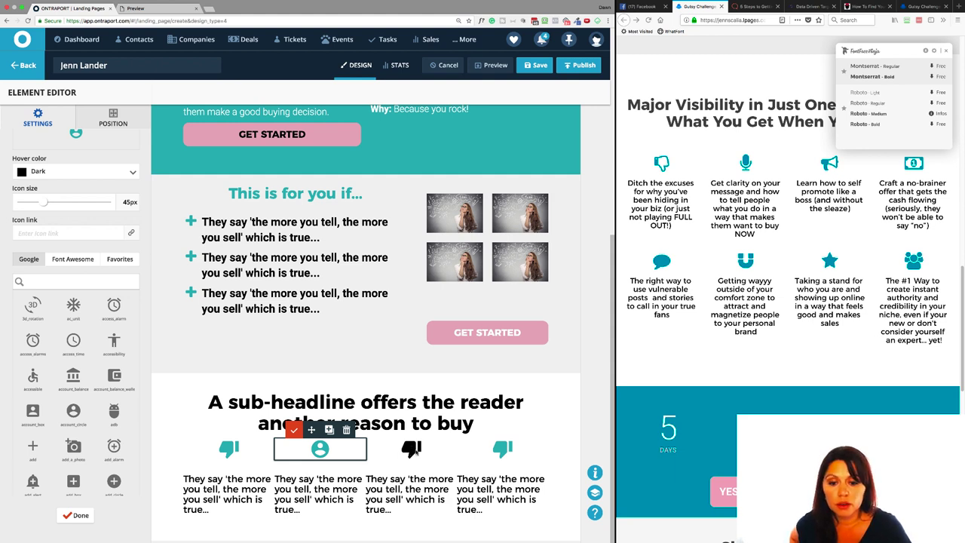
# Step: Replace the third column's thumbs-down icon with the Google airplanemode_active icon
pyautogui.click(410, 450)
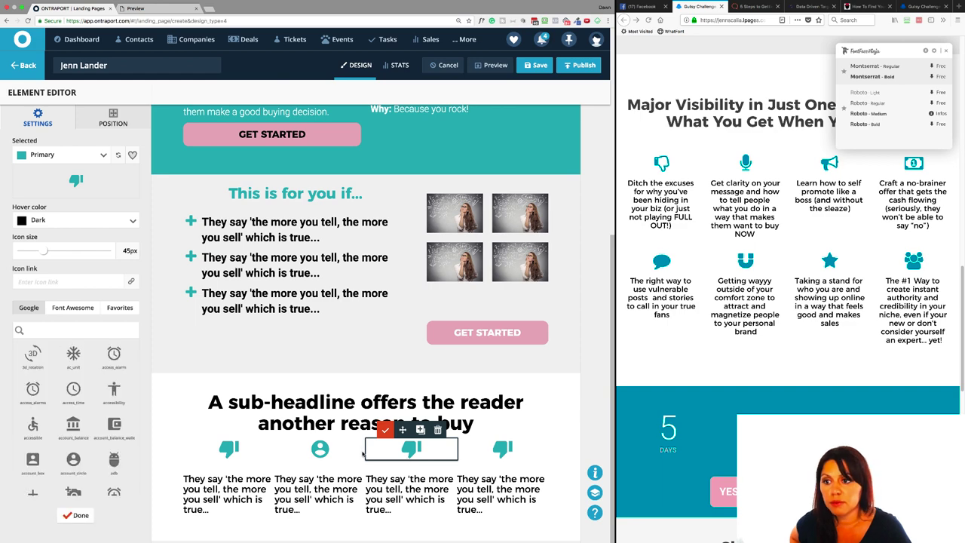
pyautogui.scroll(-3, 131, 420)
pyautogui.scroll(-4, 131, 420)
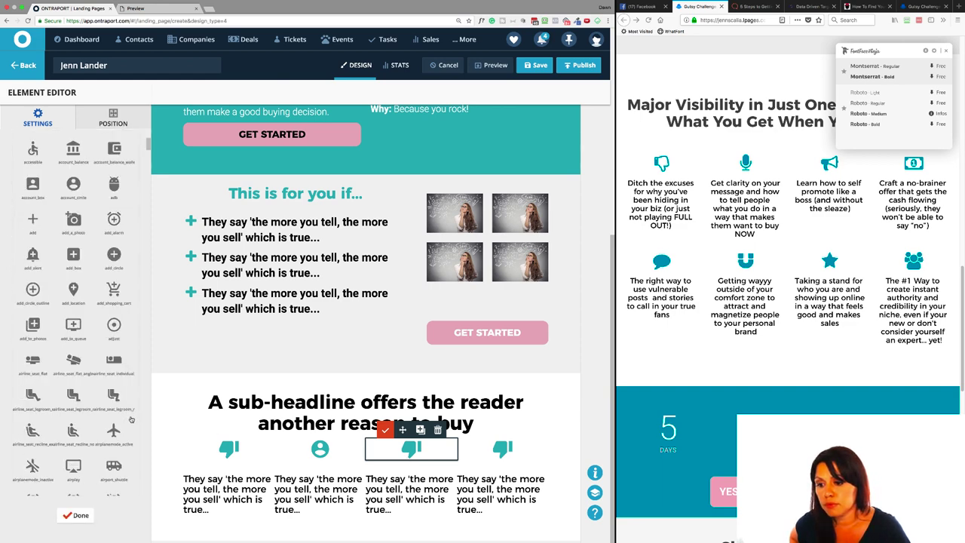
pyautogui.click(116, 432)
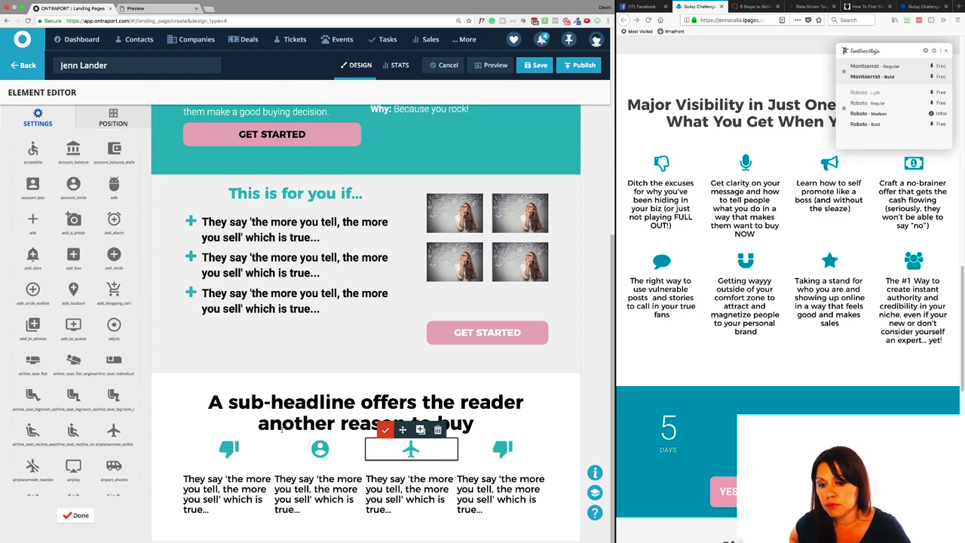
# Step: Replace the fourth column's thumbs-down icon with the Google add_location icon and finish editing it
pyautogui.click(507, 450)
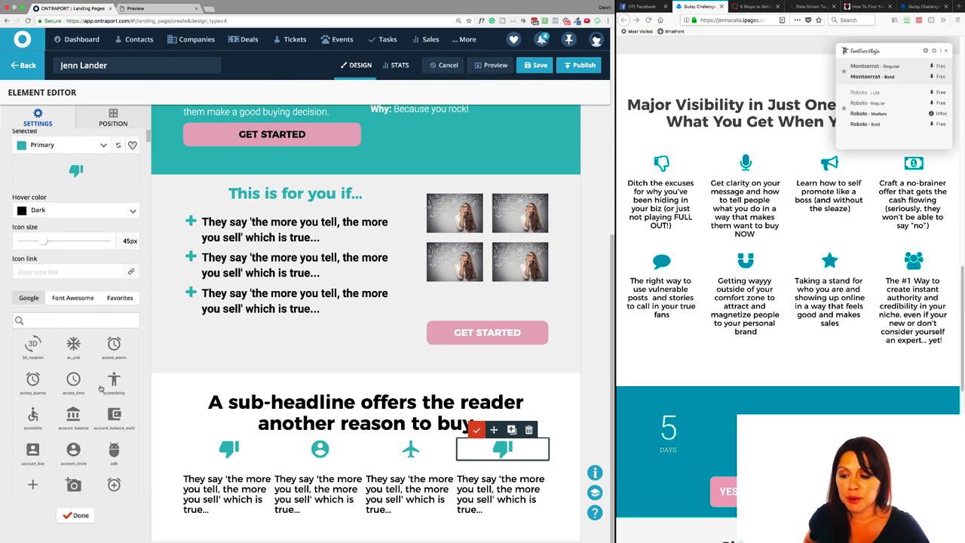
pyautogui.scroll(-2, 101, 385)
pyautogui.scroll(-1, 101, 381)
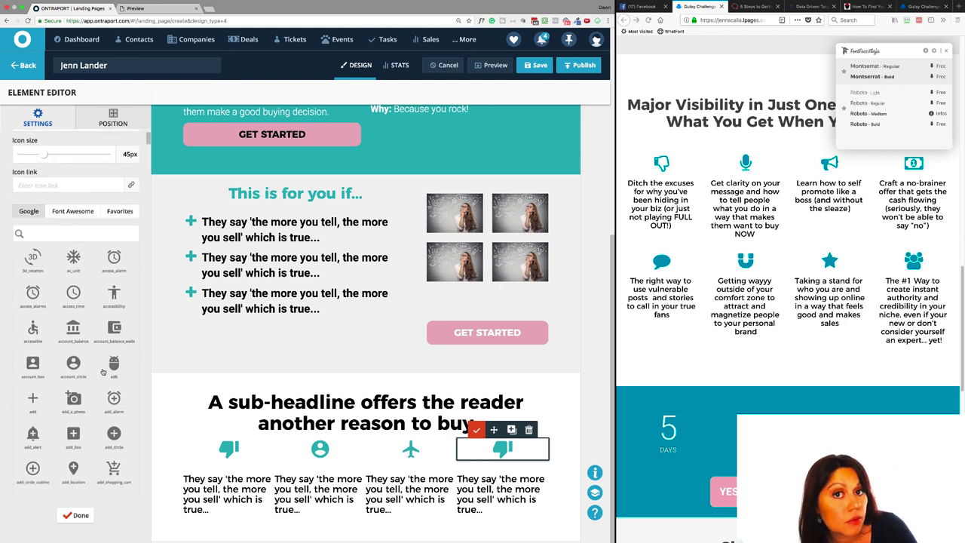
pyautogui.scroll(-1, 102, 371)
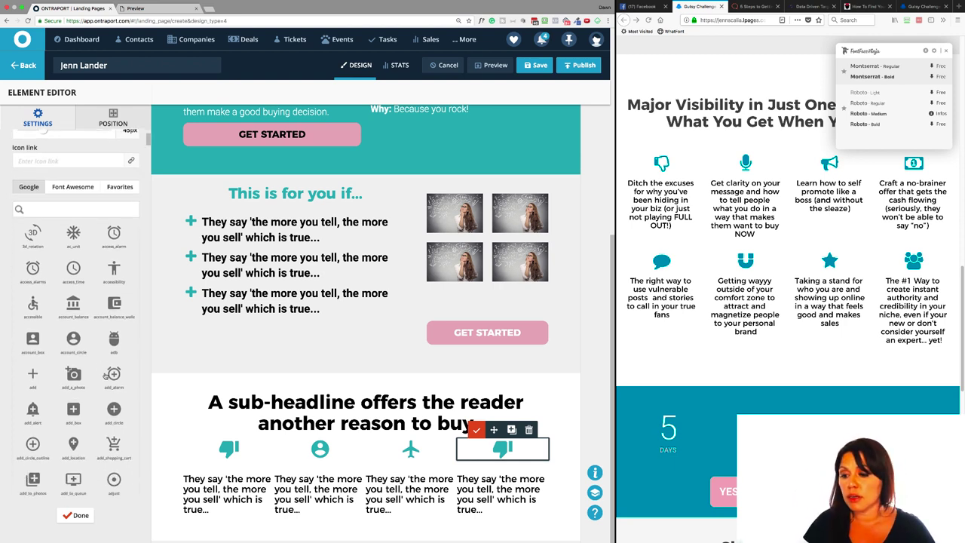
pyautogui.click(74, 445)
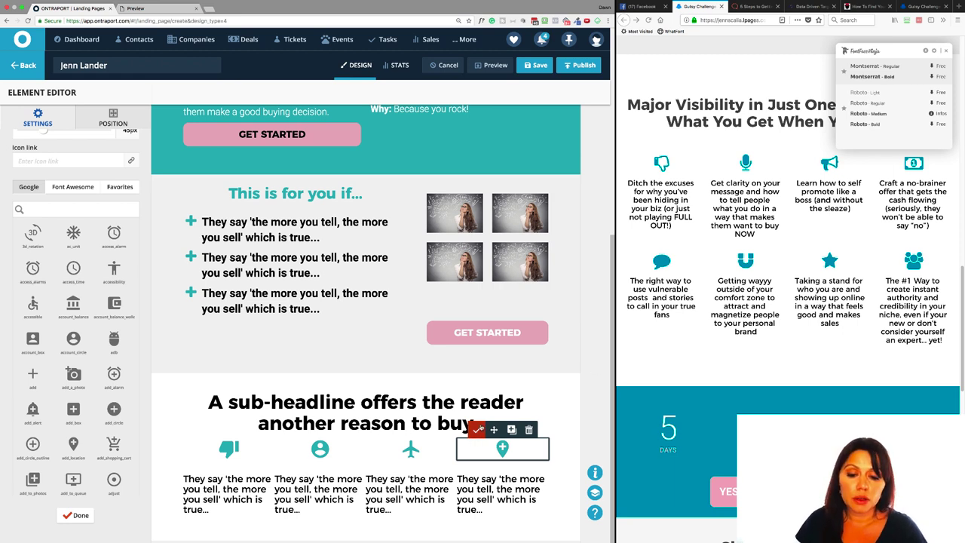
pyautogui.click(477, 430)
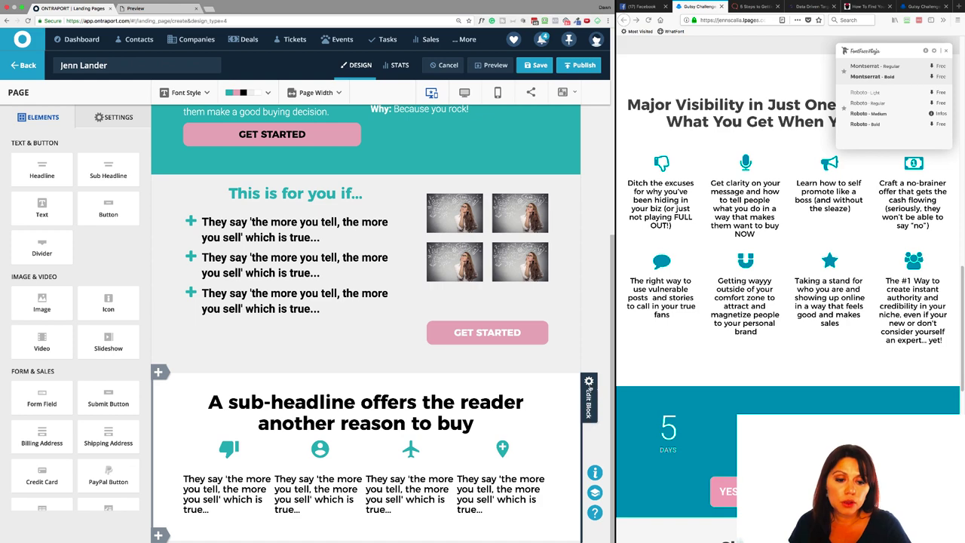
# Step: Duplicate the four-column icon and caption row inside its block and finish editing the block
pyautogui.click(589, 382)
pyautogui.moveTo(423, 398)
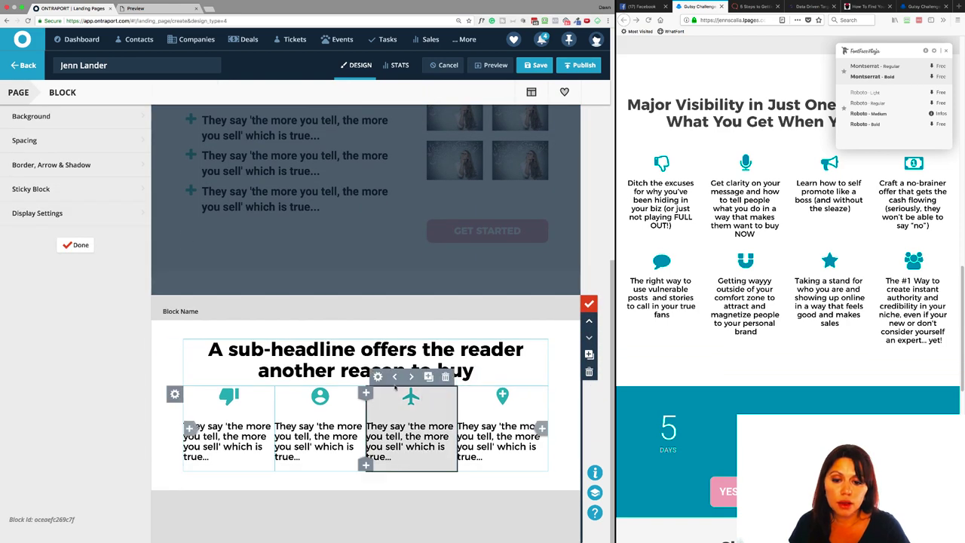
pyautogui.moveTo(173, 400)
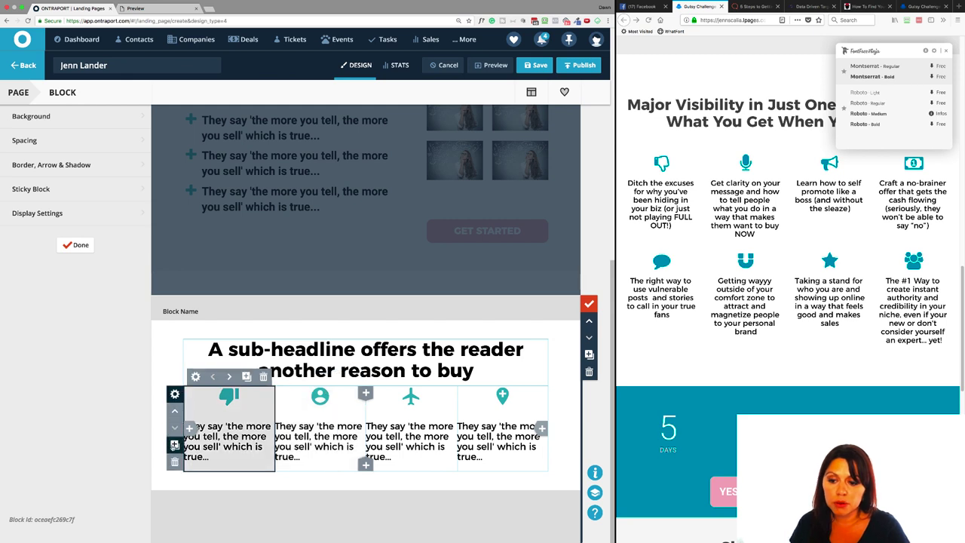
pyautogui.click(174, 445)
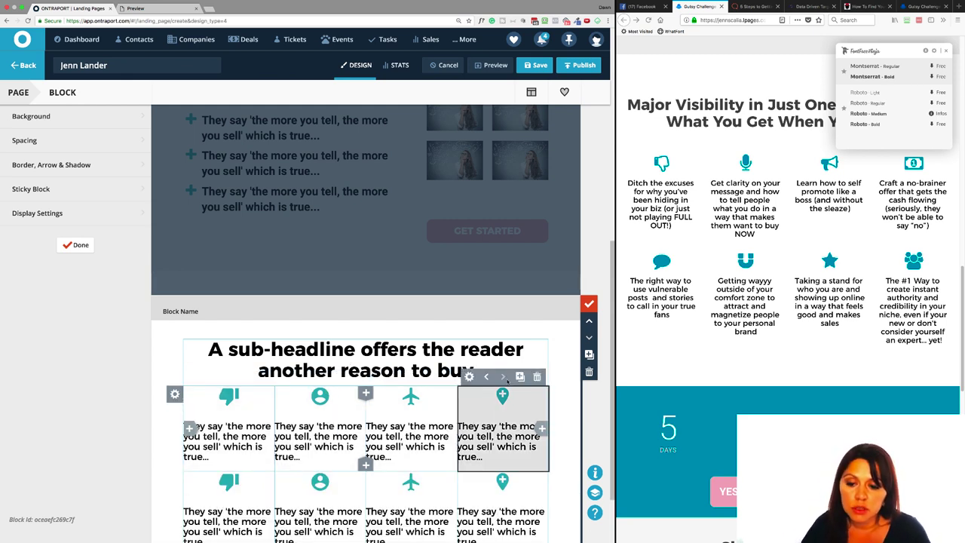
pyautogui.click(589, 303)
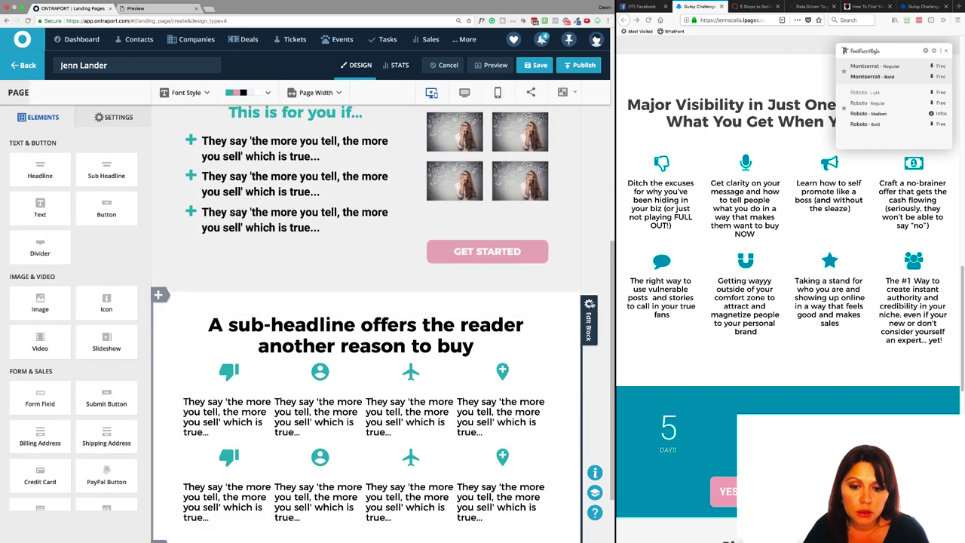
# Step: Set the bottom margin of the sub-headline above the icon rows to about 62 px and finish editing it
pyautogui.doubleClick(434, 337)
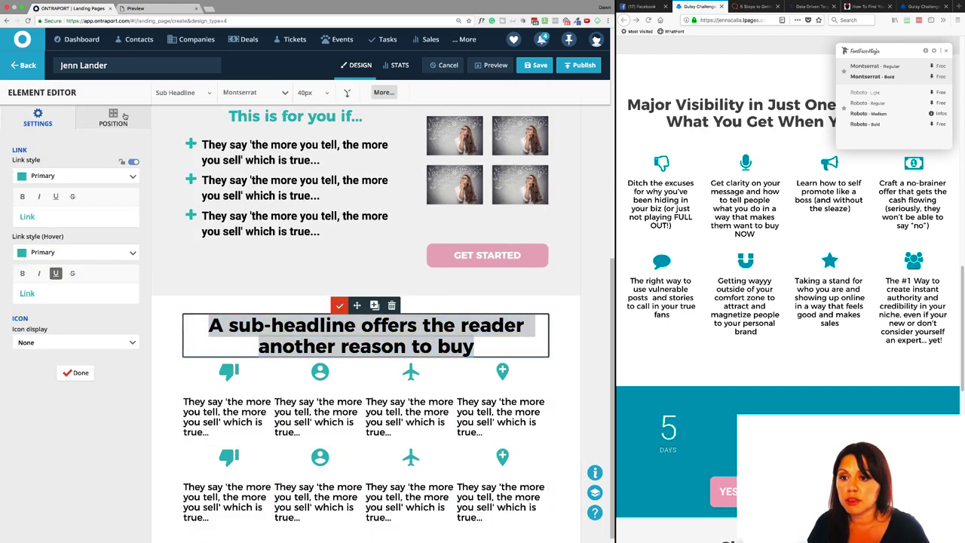
pyautogui.click(80, 124)
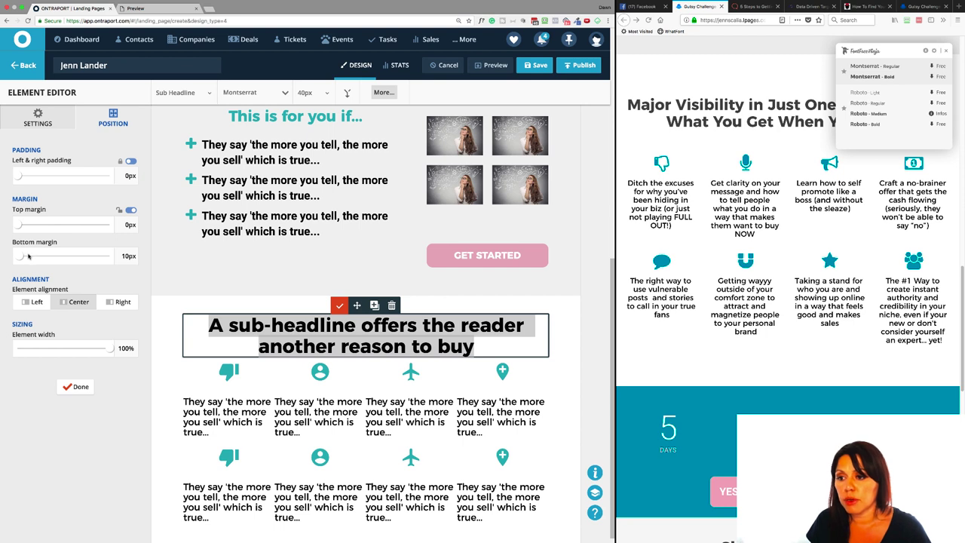
pyautogui.scroll(5, 127, 257)
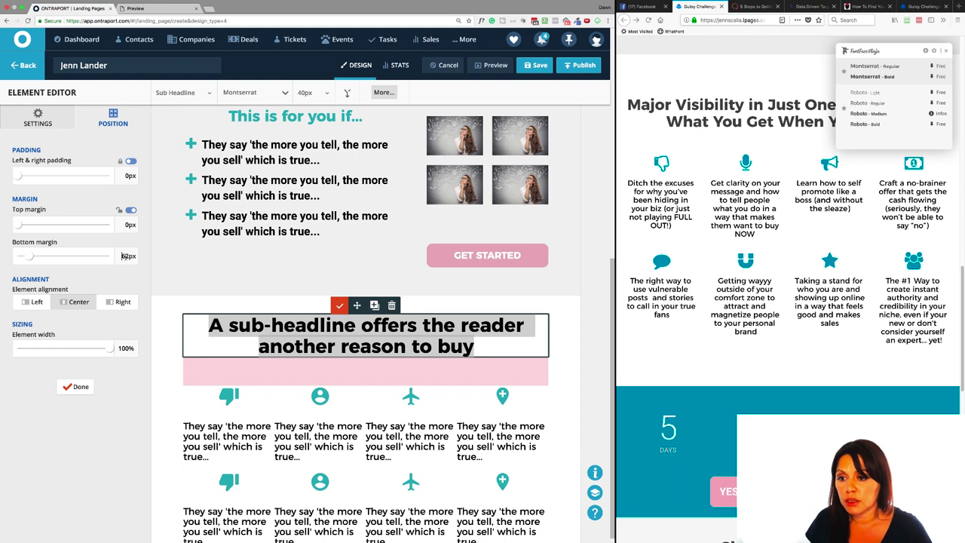
pyautogui.doubleClick(124, 255)
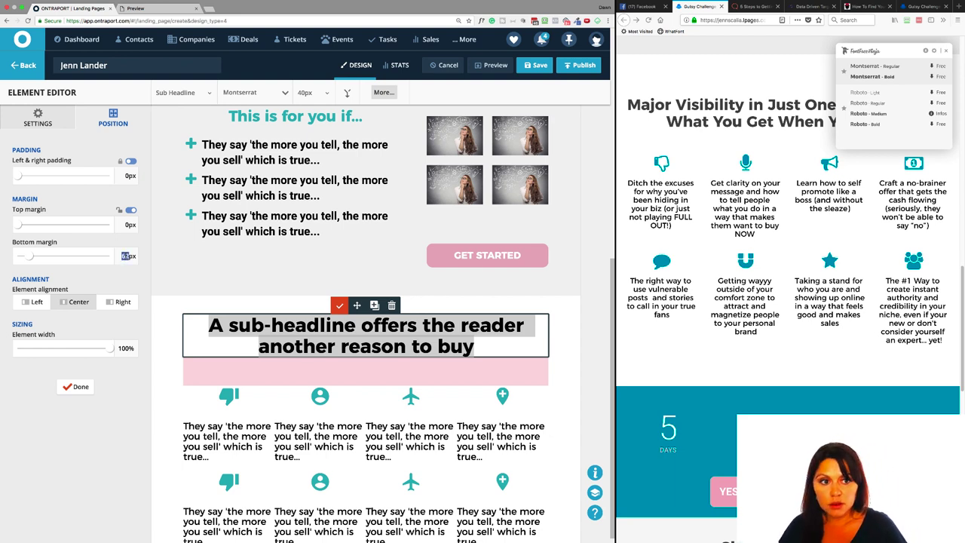
pyautogui.click(80, 386)
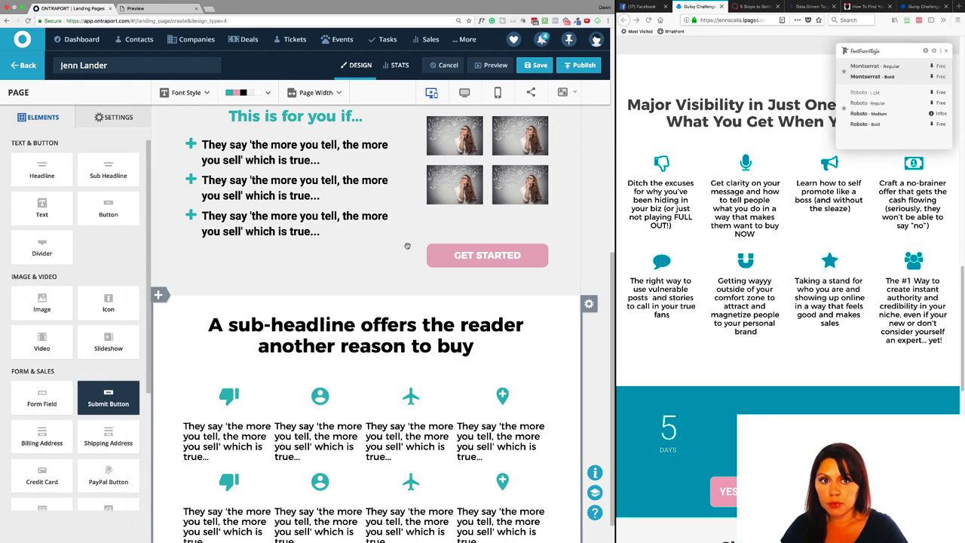
# Step: Save the landing page and preview it down to the two icon and caption rows
pyautogui.click(536, 66)
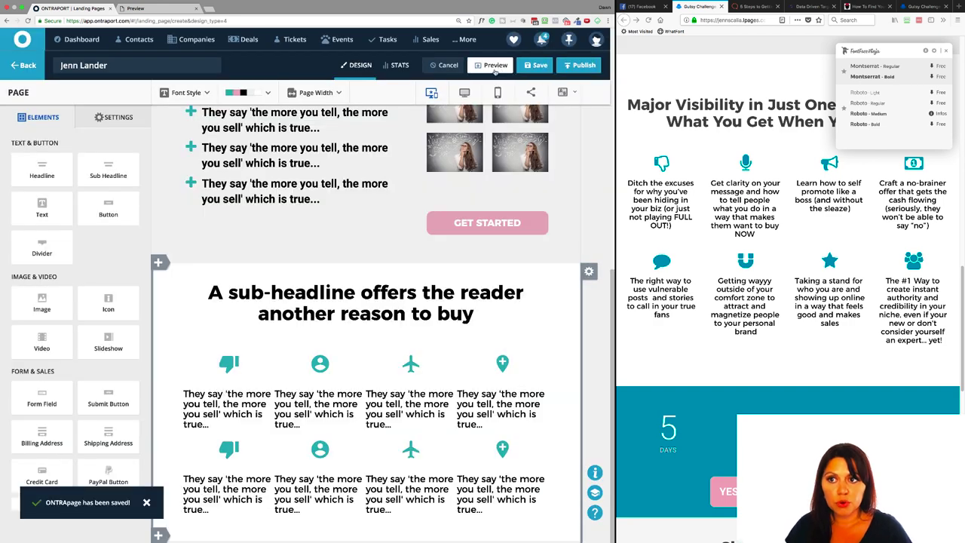
pyautogui.click(494, 67)
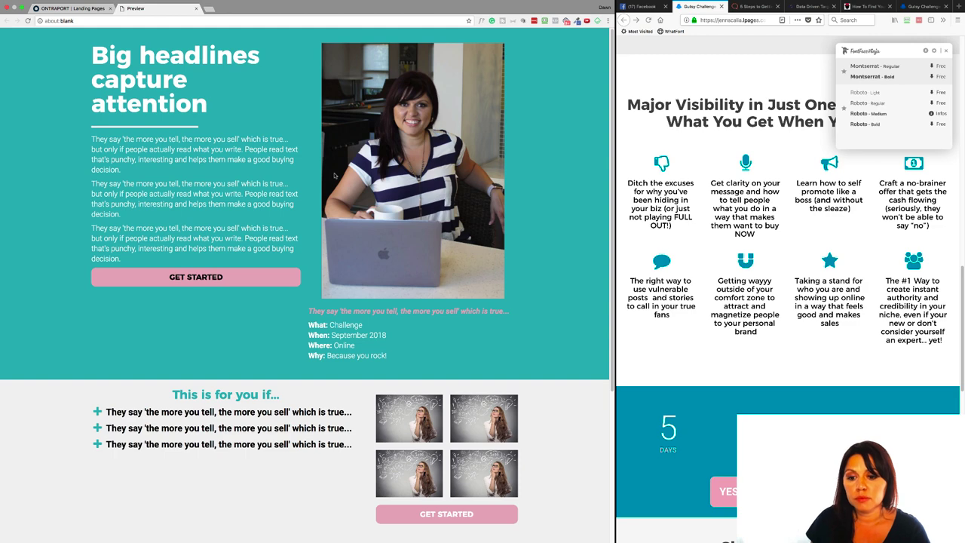
pyautogui.scroll(-5, 297, 315)
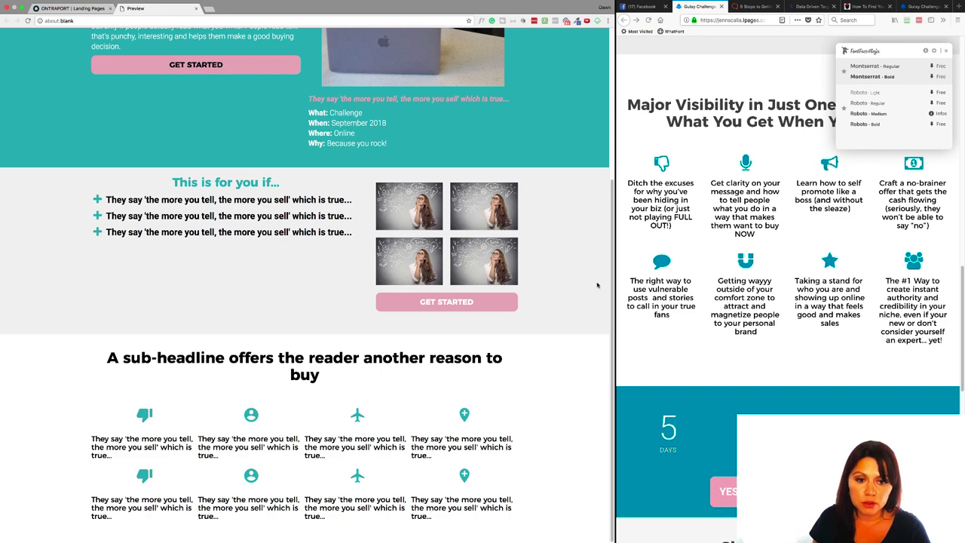
# Step: Widen the reference page's window and examine its countdown and Challenge Details sections
pyautogui.scroll(-1, 620, 319)
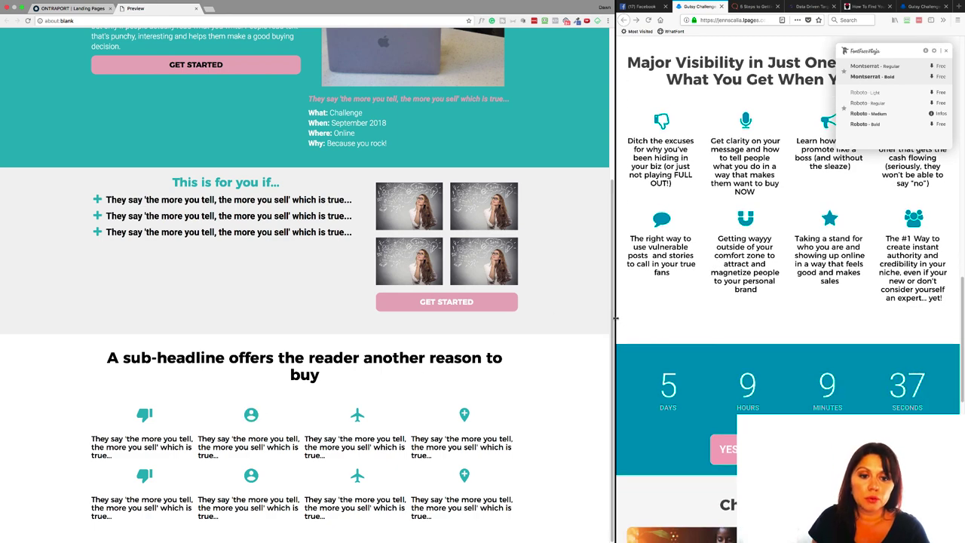
pyautogui.moveTo(616, 319); pyautogui.dragTo(577, 335)
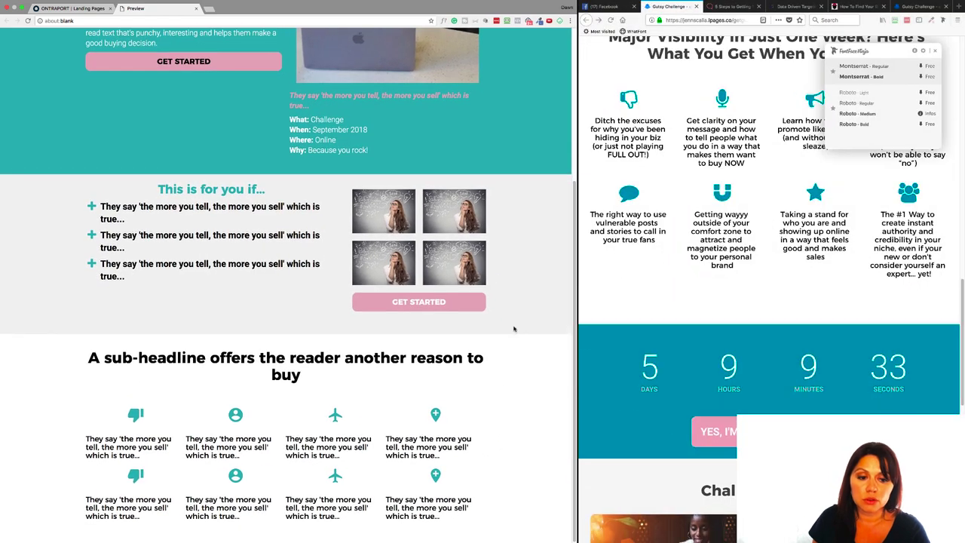
pyautogui.scroll(-10, 636, 349)
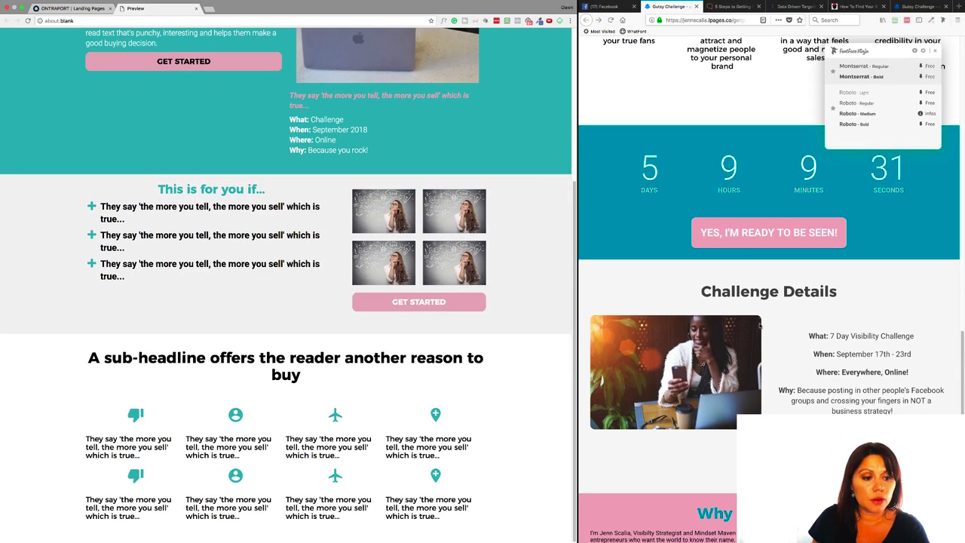
pyautogui.scroll(6, 759, 326)
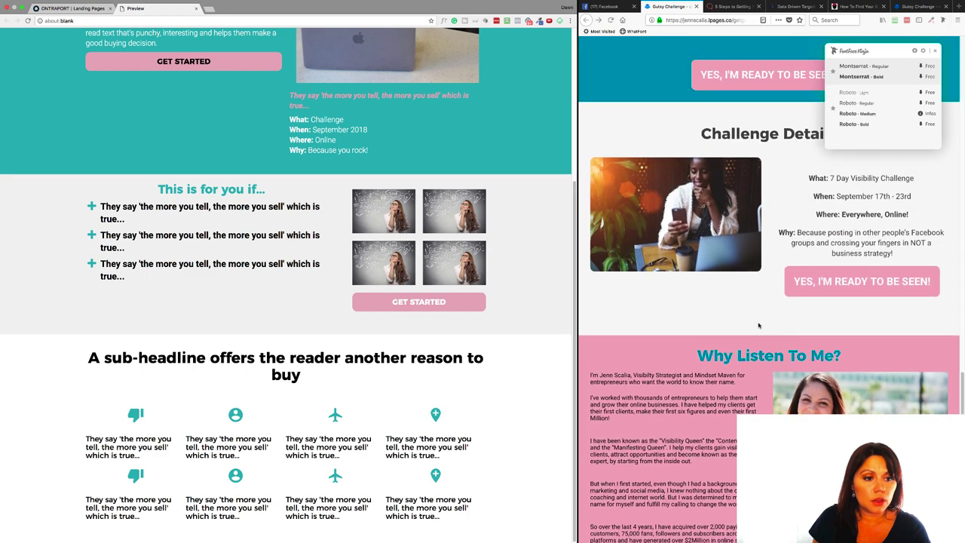
pyautogui.scroll(-1, 758, 322)
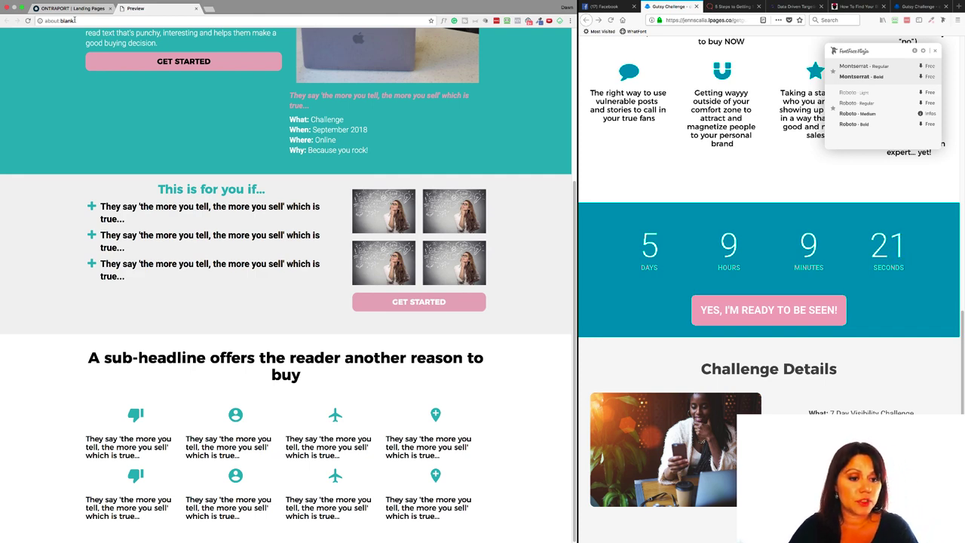
# Step: Close the preview and add a blank single-column block below the icon and caption section
pyautogui.press('super+w')
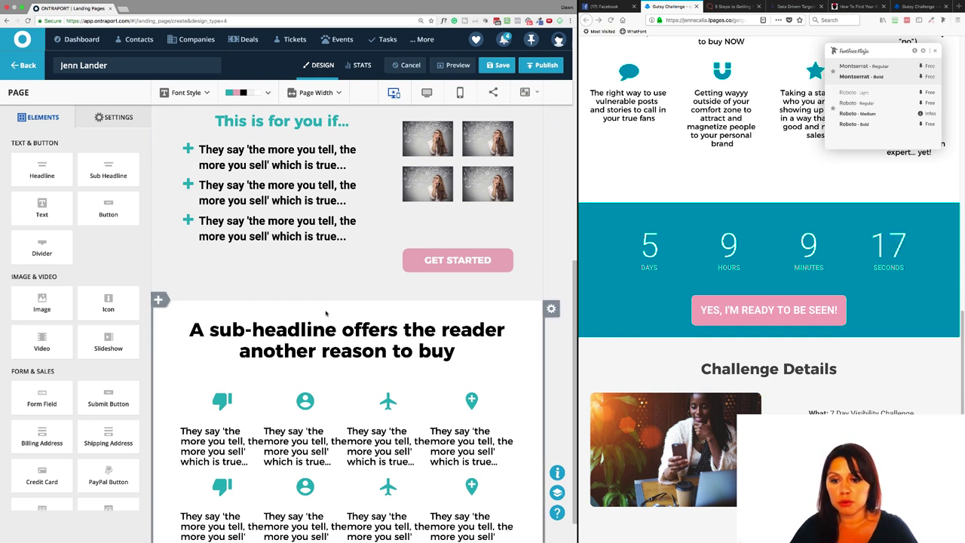
pyautogui.scroll(-1, 349, 453)
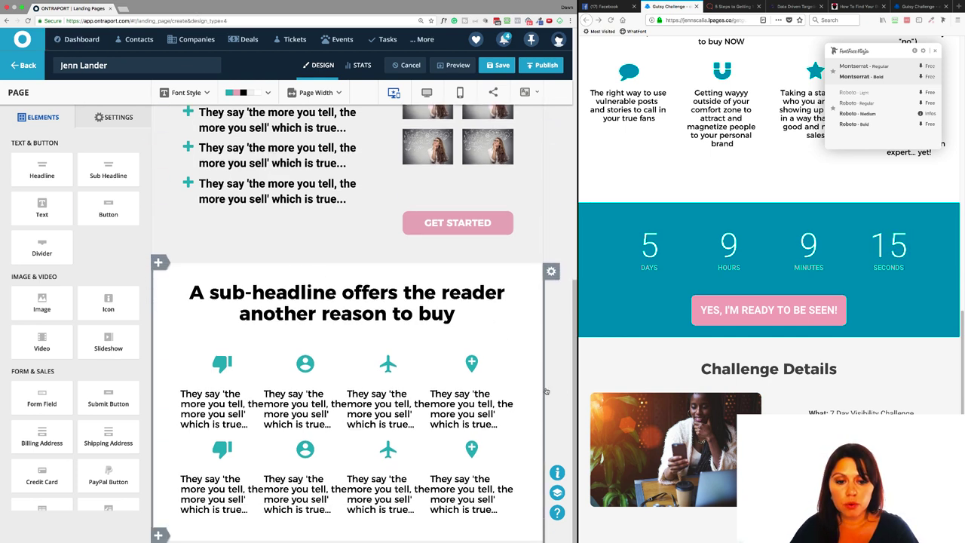
pyautogui.click(158, 535)
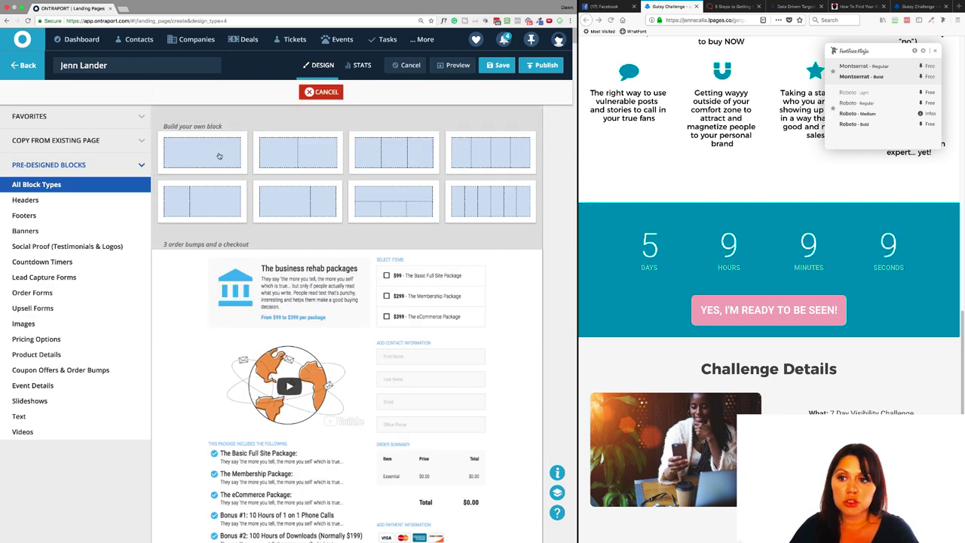
pyautogui.click(498, 258)
pyautogui.scroll(-3, 372, 398)
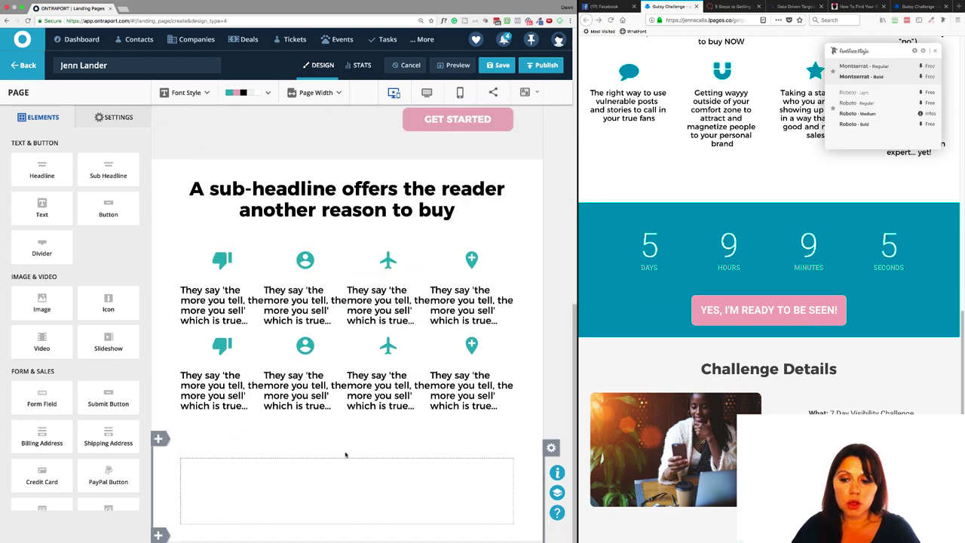
# Step: Give the new empty block a solid background in the Primary color and finish editing the block
pyautogui.click(552, 447)
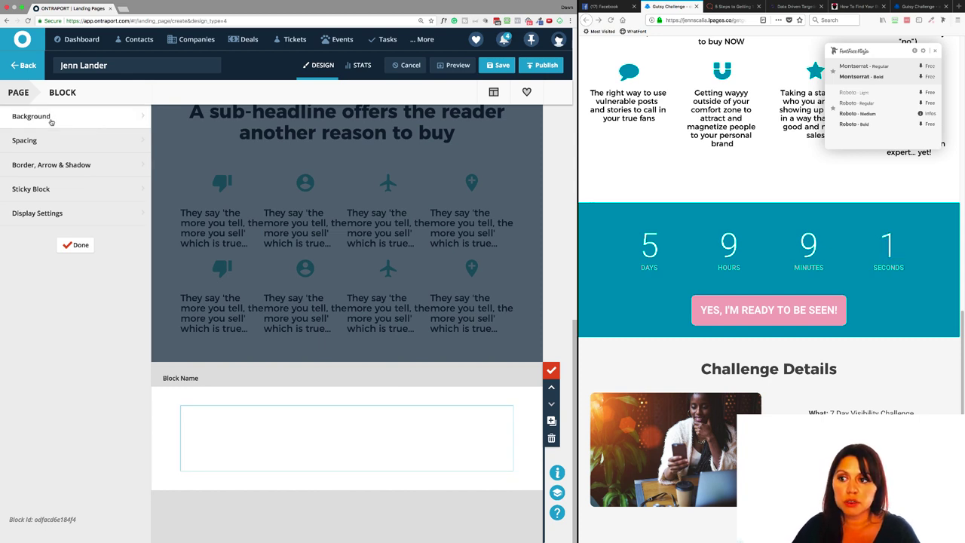
pyautogui.click(111, 128)
pyautogui.click(87, 148)
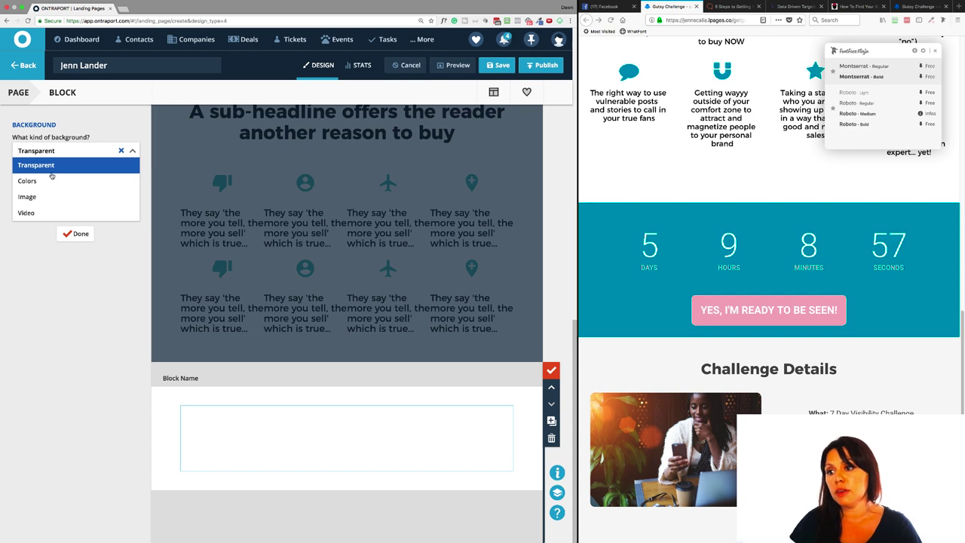
pyautogui.click(28, 181)
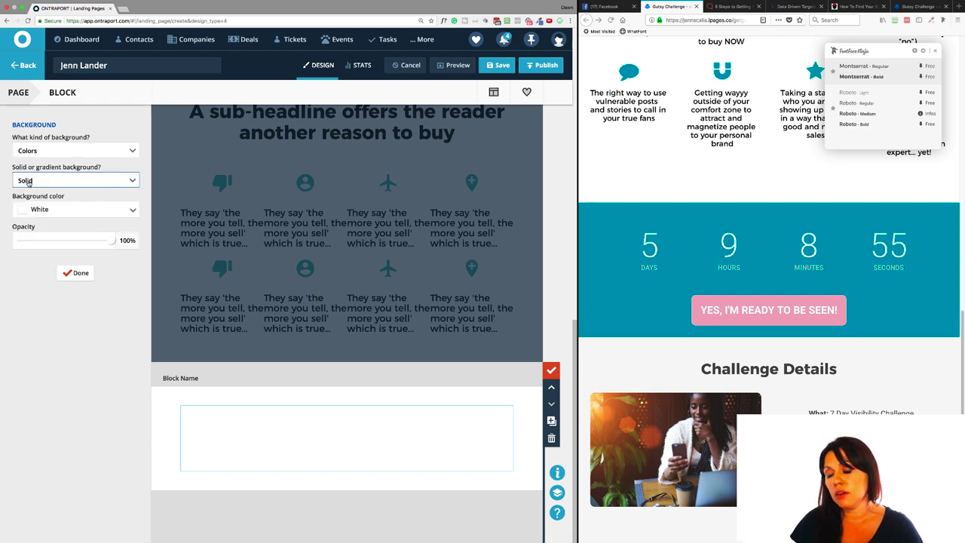
pyautogui.click(28, 181)
pyautogui.click(28, 195)
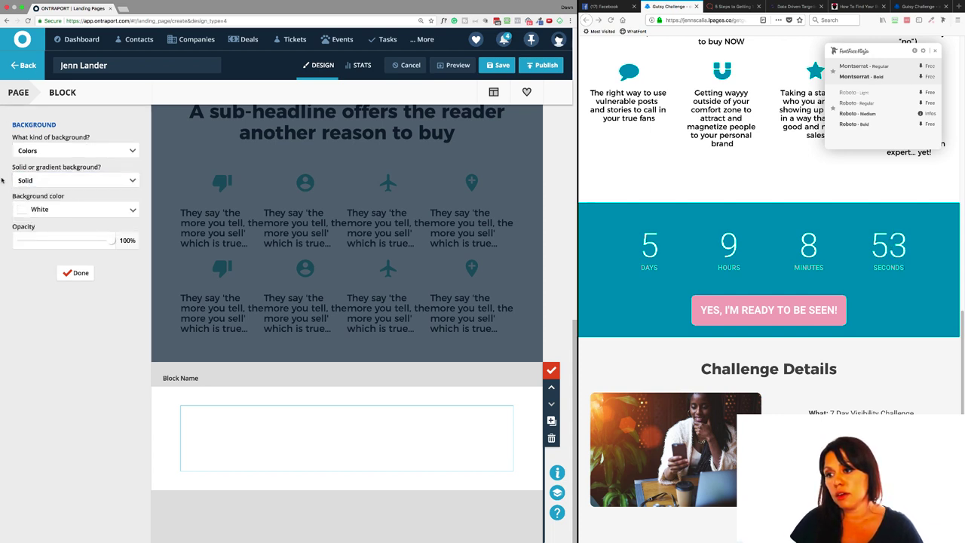
pyautogui.click(50, 212)
pyautogui.click(44, 224)
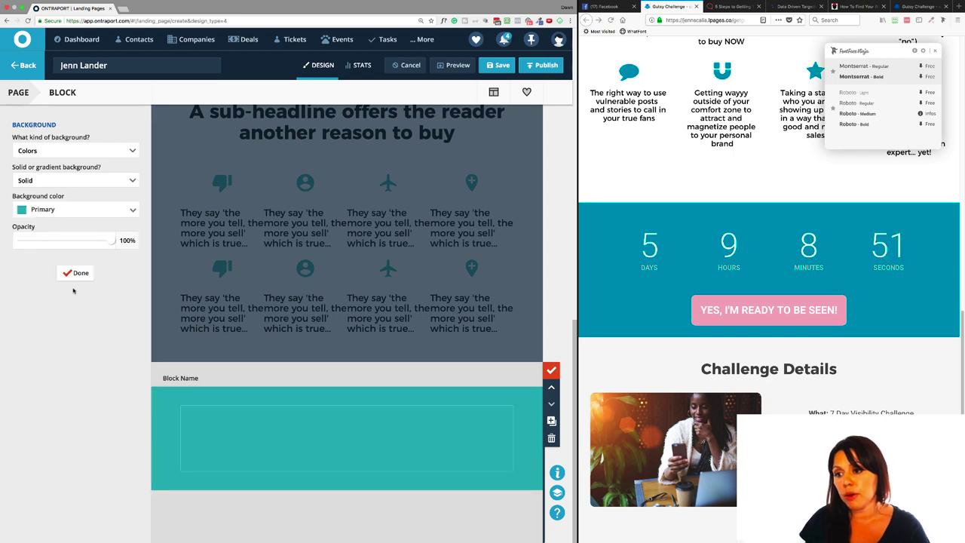
pyautogui.click(75, 276)
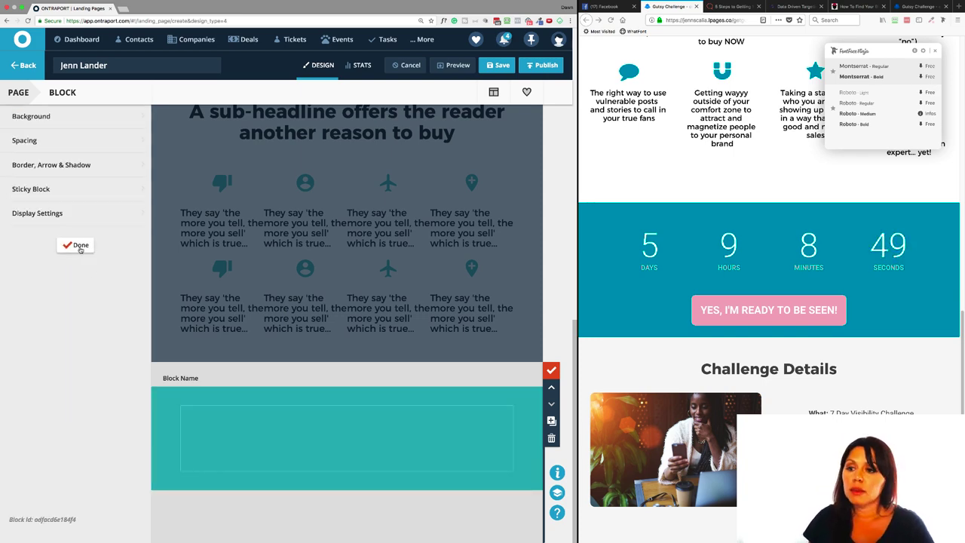
pyautogui.click(82, 246)
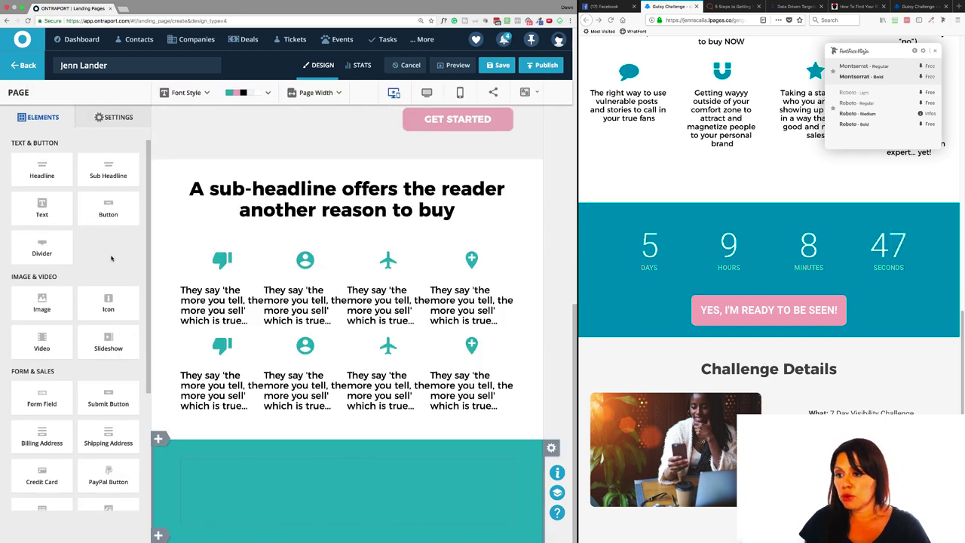
# Step: Add a Countdown Timer to the empty teal block and review its date, time and expiration redirect settings
pyautogui.scroll(-4, 104, 298)
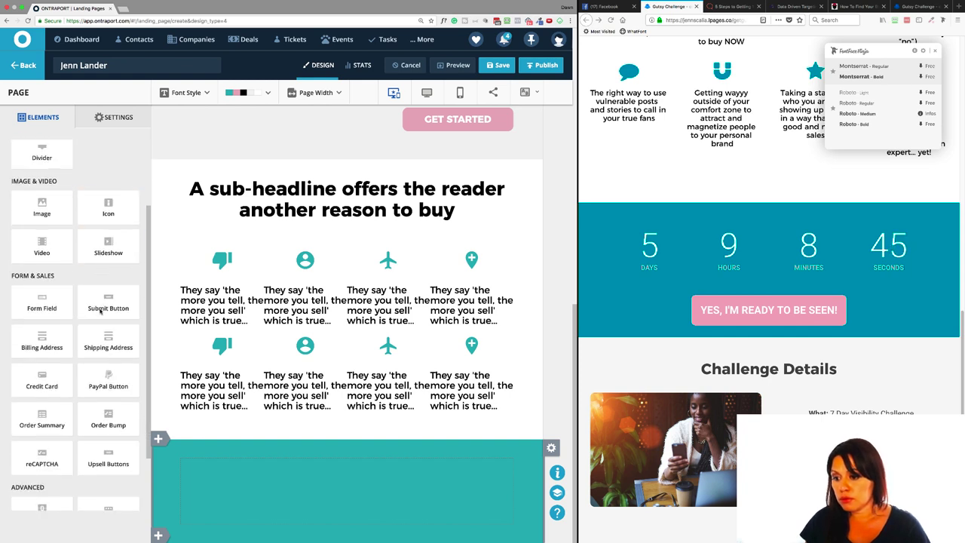
pyautogui.moveTo(41, 475); pyautogui.dragTo(227, 486)
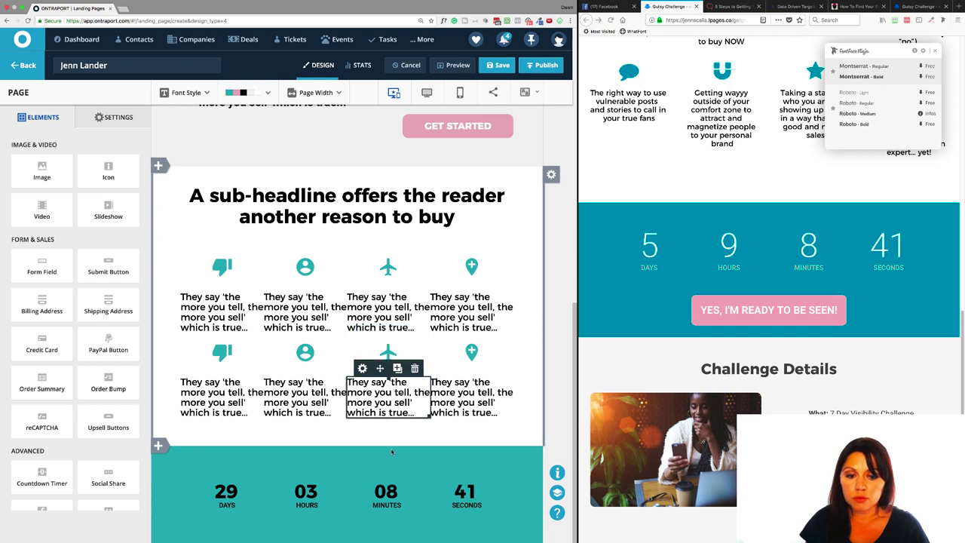
pyautogui.click(408, 487)
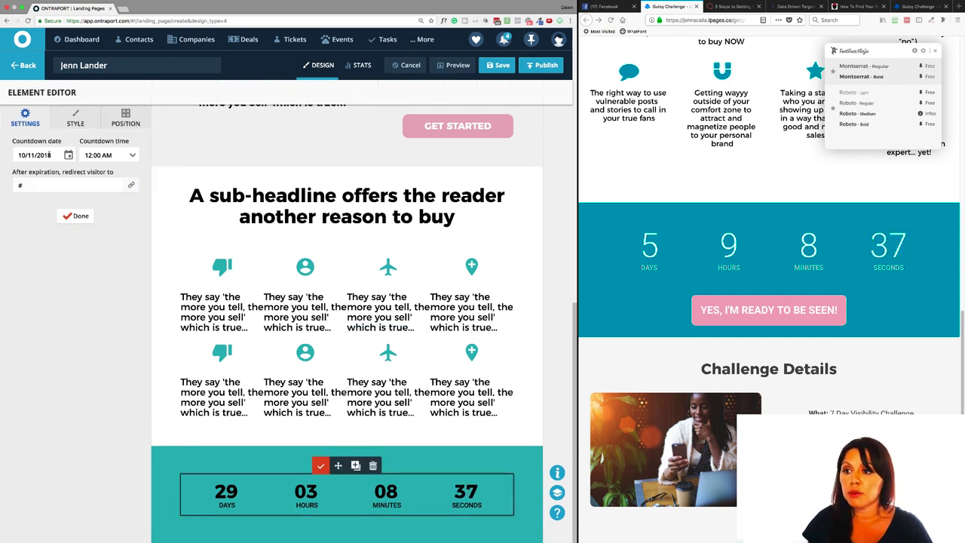
pyautogui.click(25, 184)
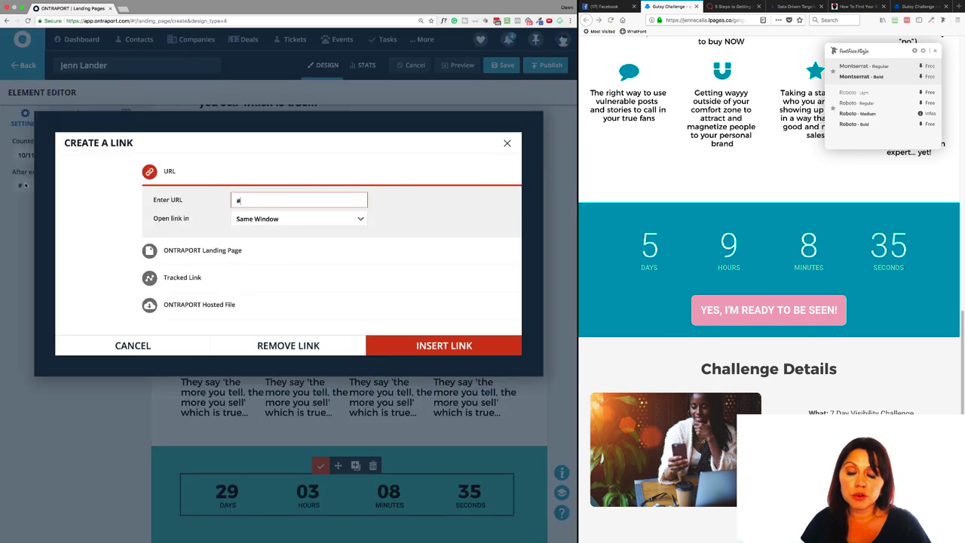
pyautogui.click(507, 142)
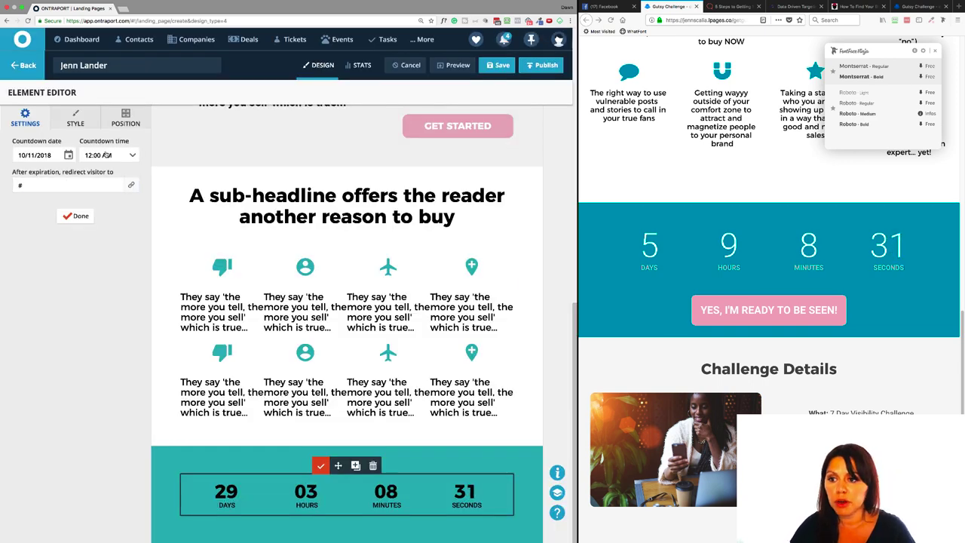
# Step: Apply the preset style with dark digits and red labels to the countdown timer
pyautogui.click(75, 119)
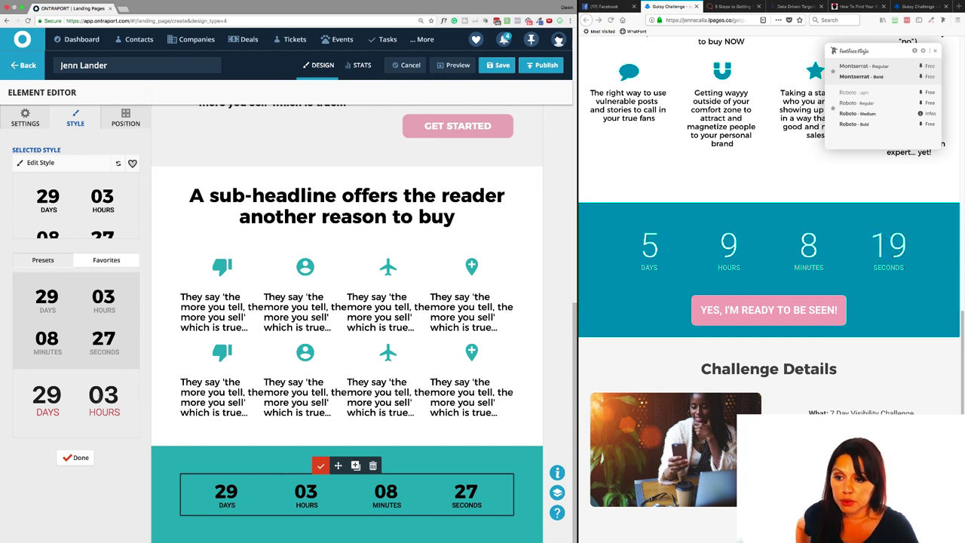
pyautogui.click(99, 399)
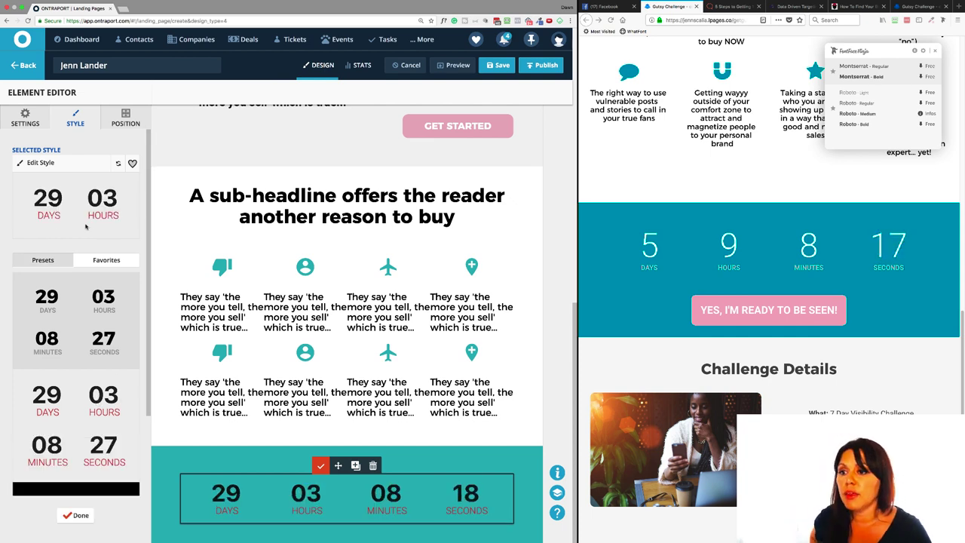
# Step: Set the countdown timer's numbers to White and its words to the Complementary color, and finish editing the timer
pyautogui.click(56, 171)
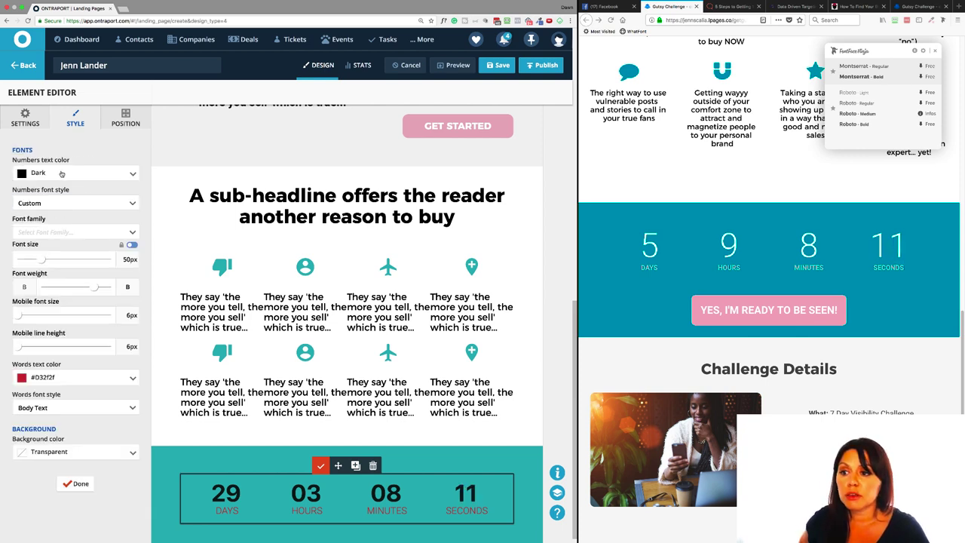
pyautogui.click(61, 173)
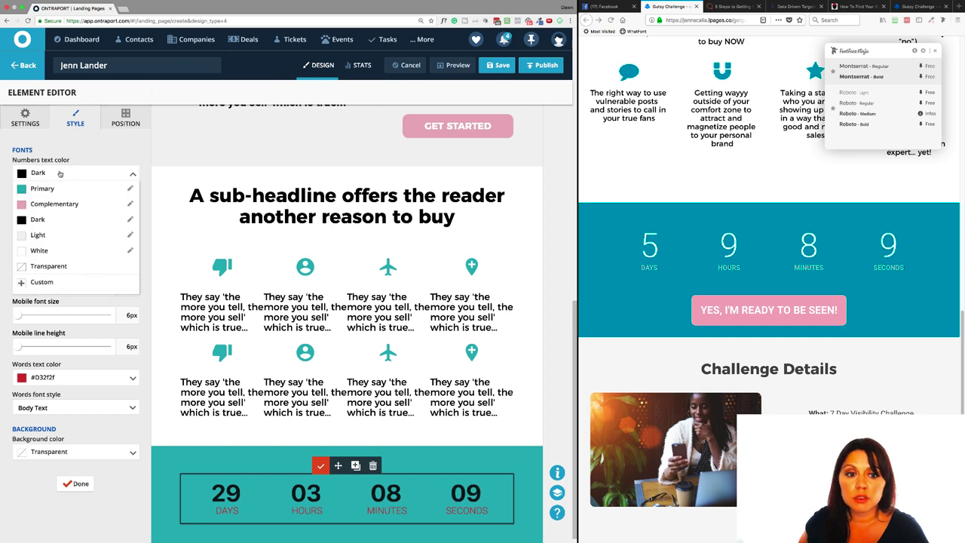
pyautogui.click(41, 252)
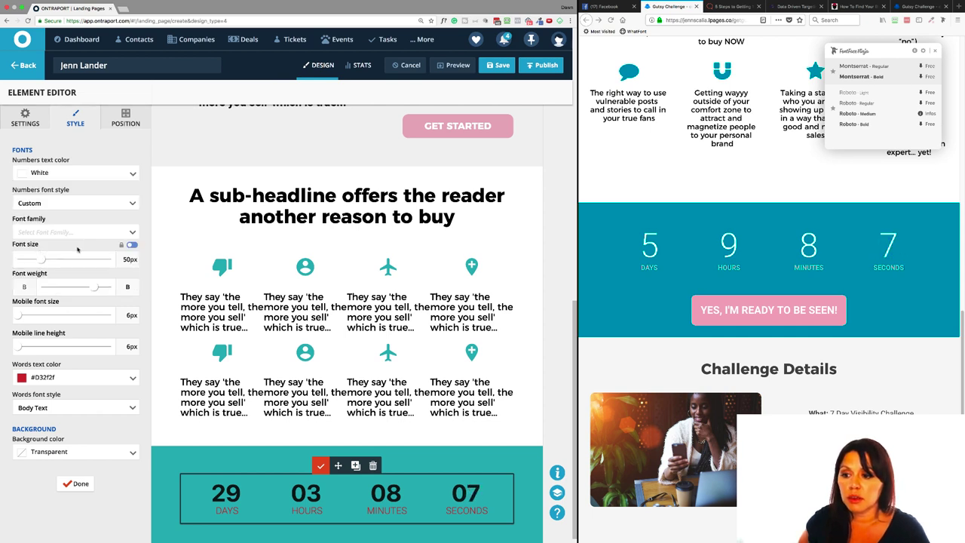
pyautogui.click(55, 381)
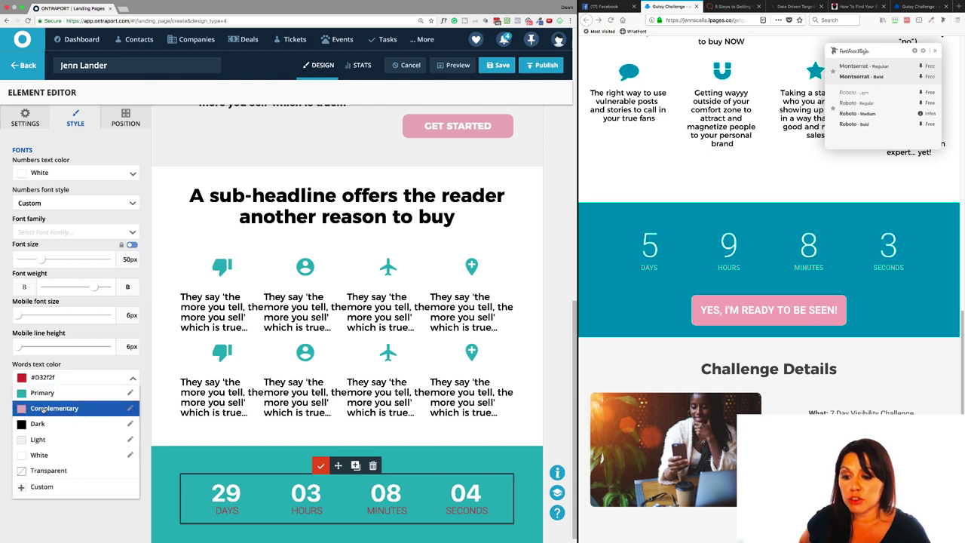
pyautogui.click(43, 406)
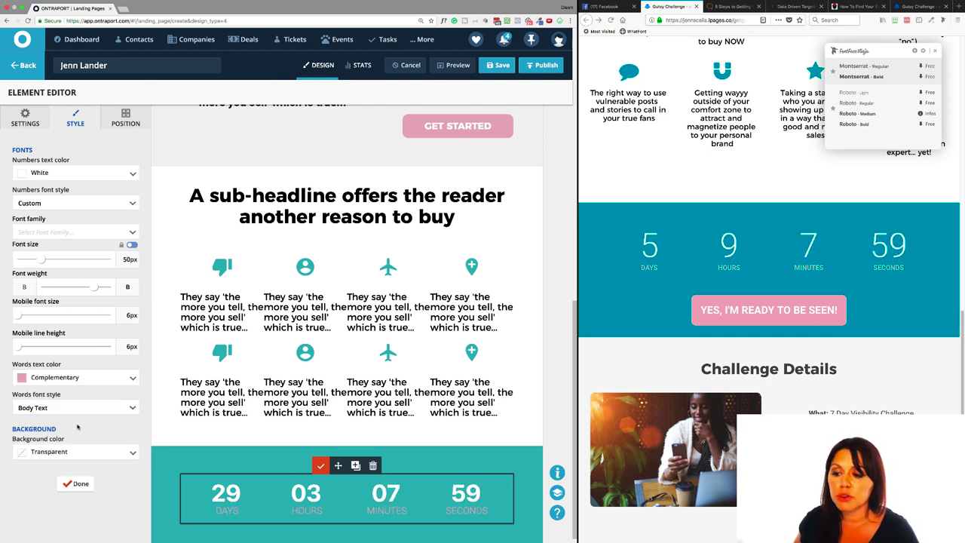
pyautogui.click(79, 484)
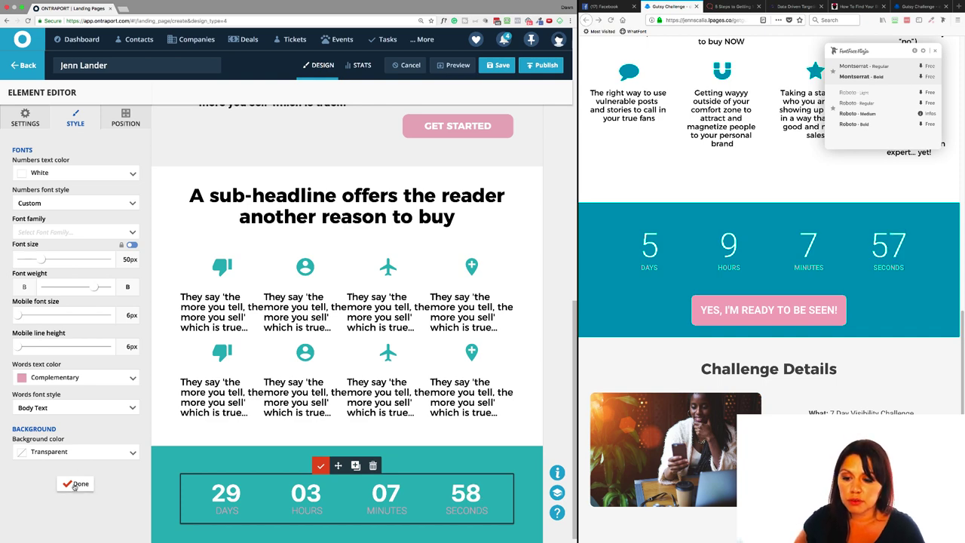
pyautogui.scroll(-2, 752, 259)
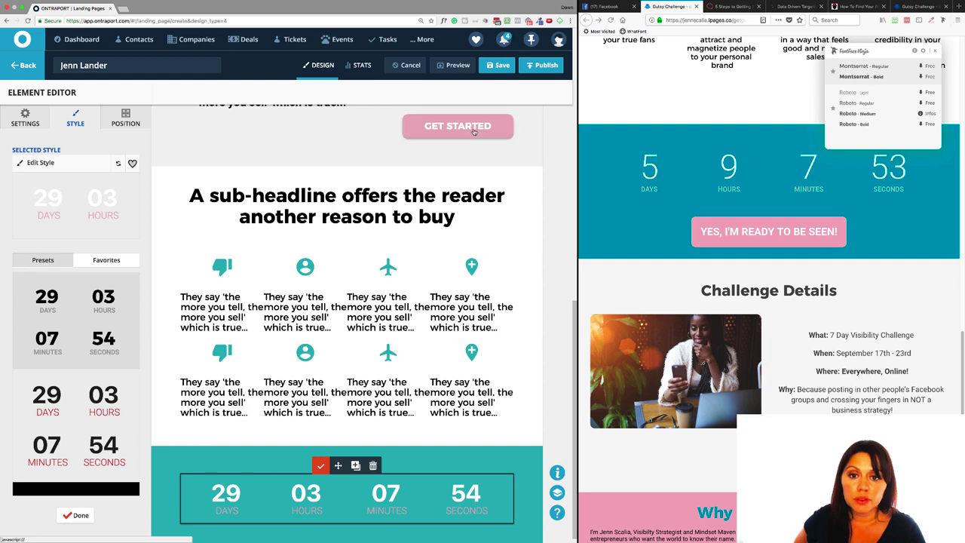
pyautogui.scroll(2, 474, 132)
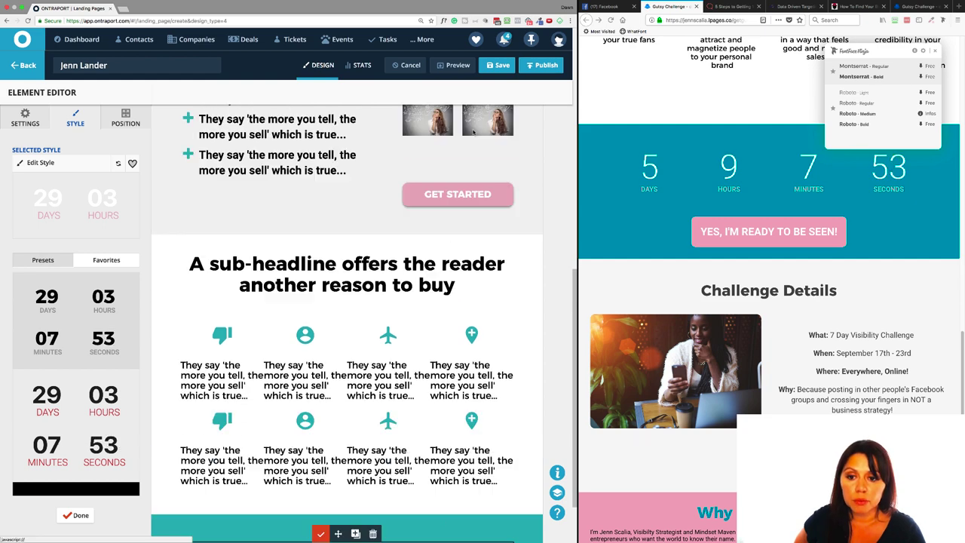
pyautogui.click(74, 515)
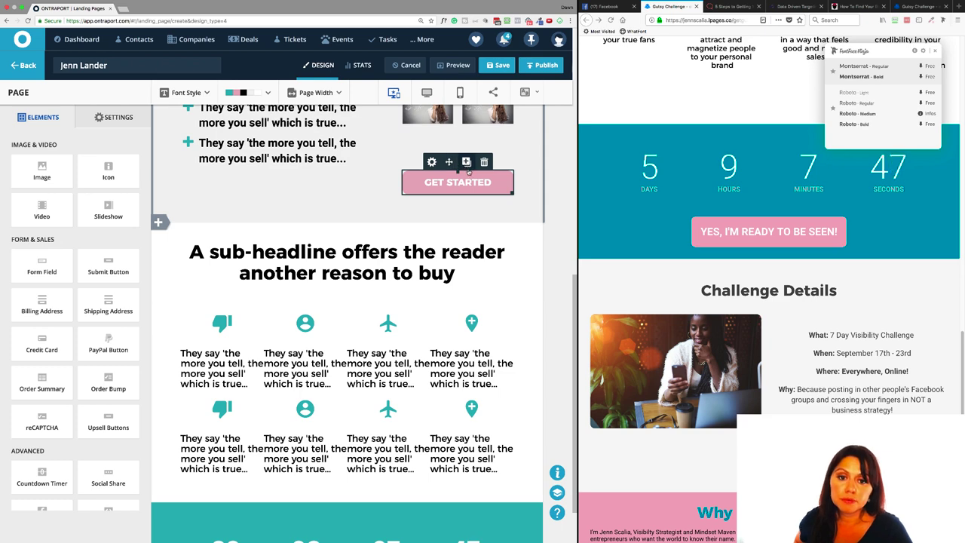
# Step: Duplicate the pink GET STARTED button above the sub-headline section and place the copy below the countdown timer
pyautogui.click(466, 162)
pyautogui.scroll(-2, 445, 151)
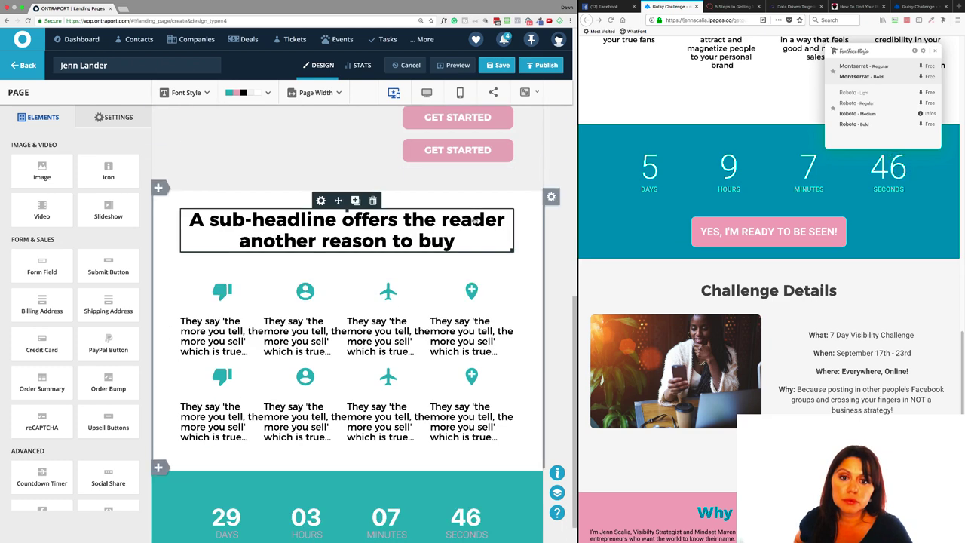
pyautogui.click(445, 149)
pyautogui.moveTo(377, 500); pyautogui.dragTo(355, 517)
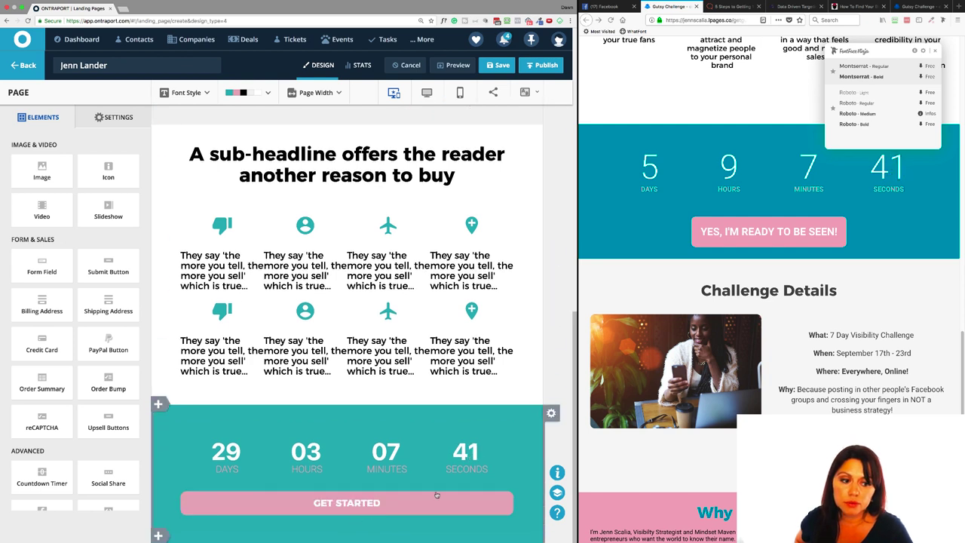
# Step: Reduce the element width of the GET STARTED button under the timer to 60% and finish editing it
pyautogui.moveTo(377, 504)
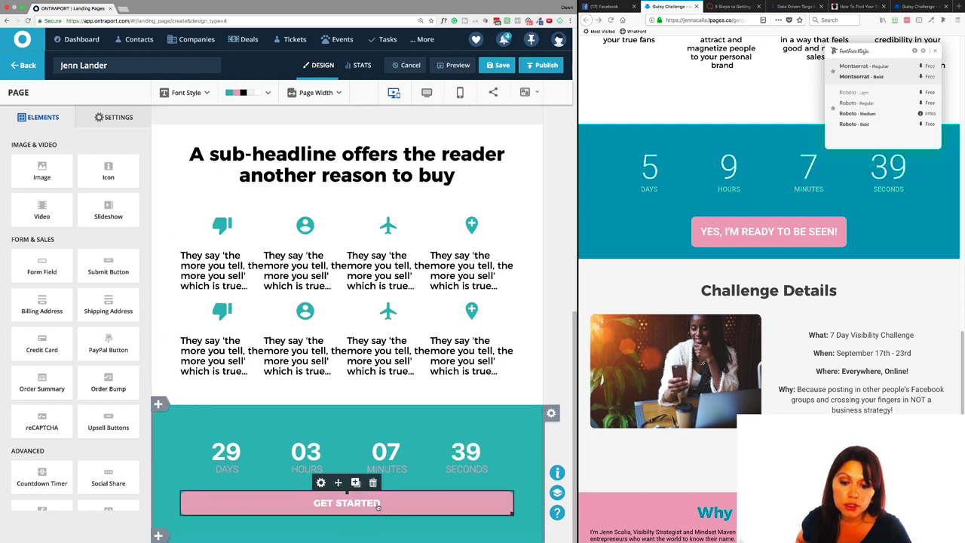
pyautogui.click(375, 505)
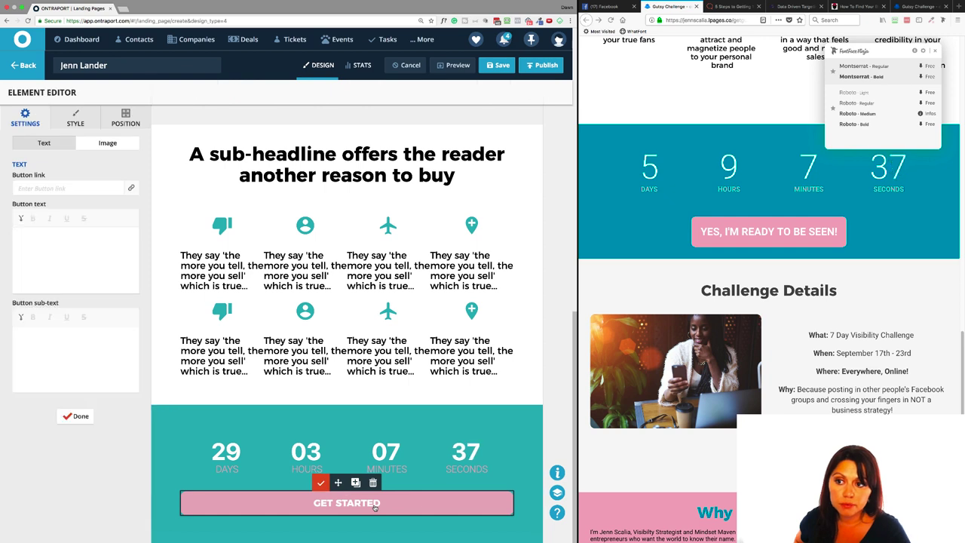
pyautogui.click(89, 121)
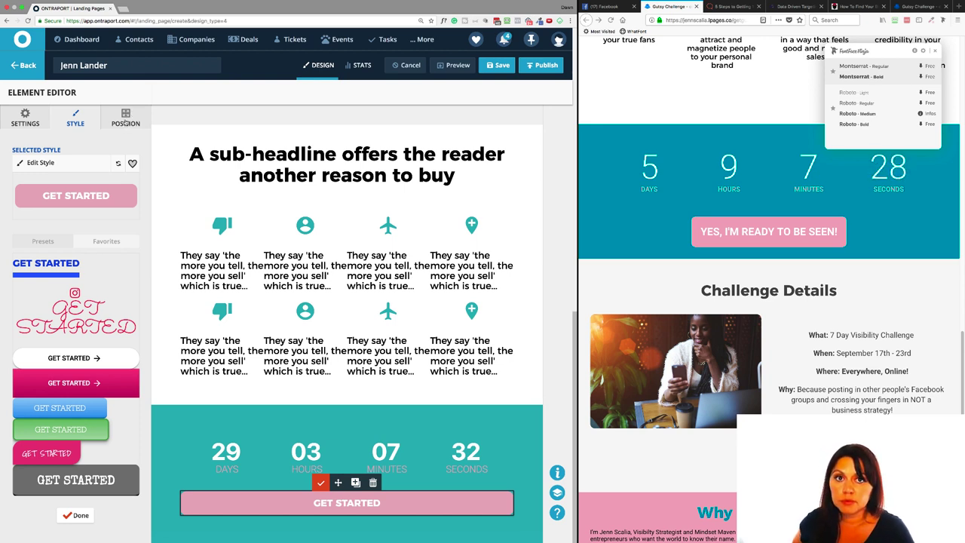
pyautogui.click(125, 120)
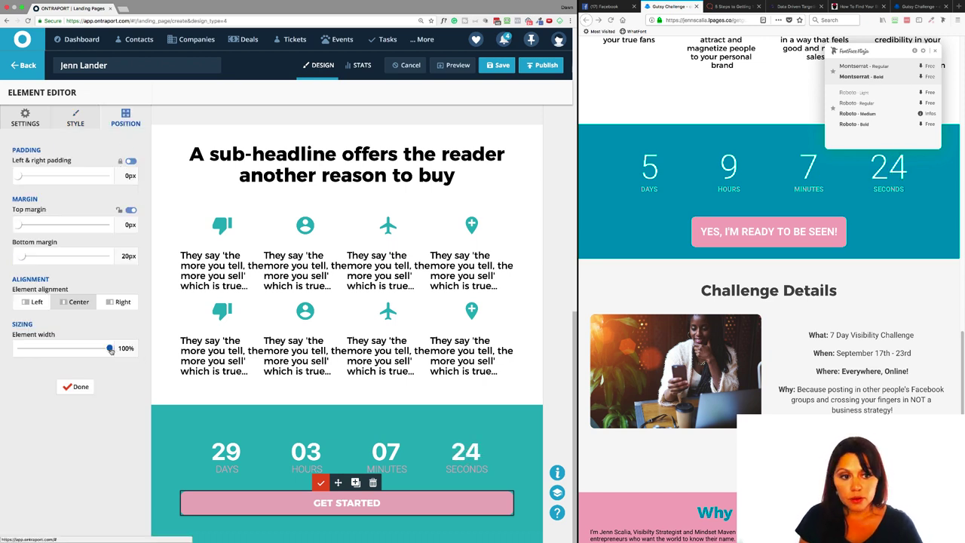
pyautogui.moveTo(111, 351); pyautogui.dragTo(73, 352)
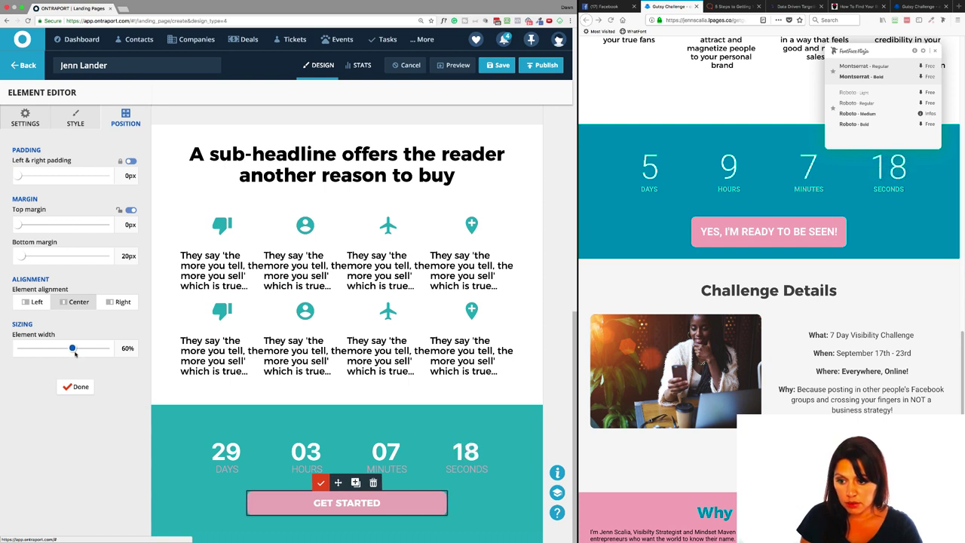
pyautogui.click(78, 398)
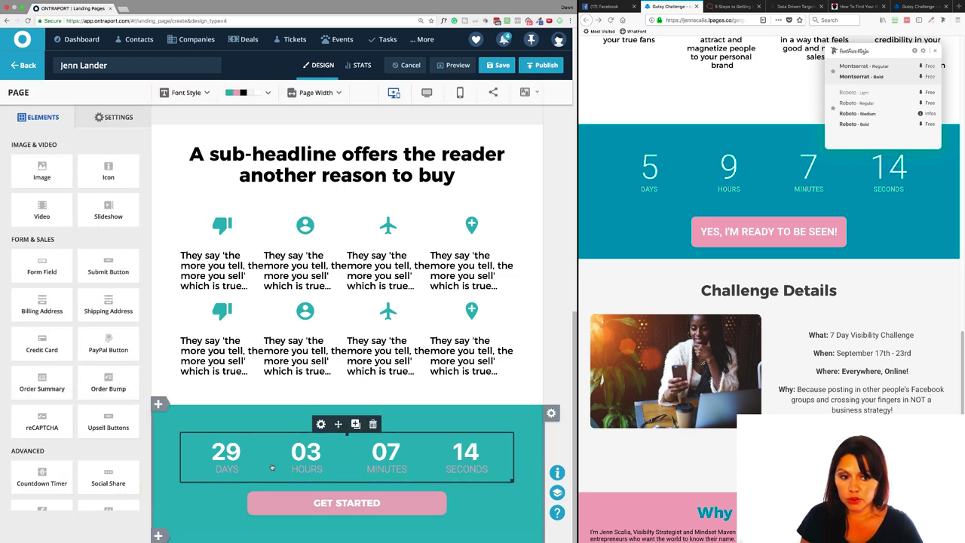
# Step: Add a blank single-column block below the teal countdown timer section
pyautogui.scroll(-2, 681, 402)
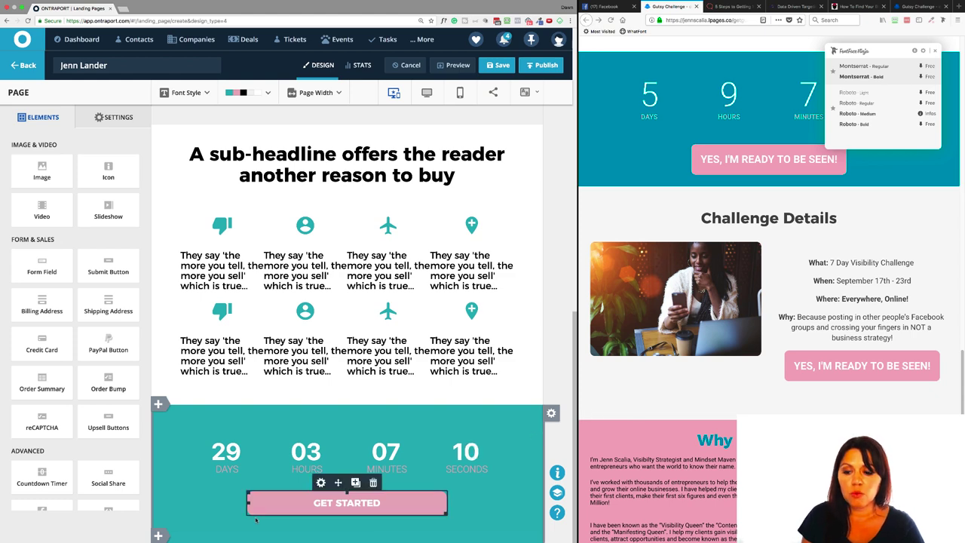
pyautogui.click(173, 535)
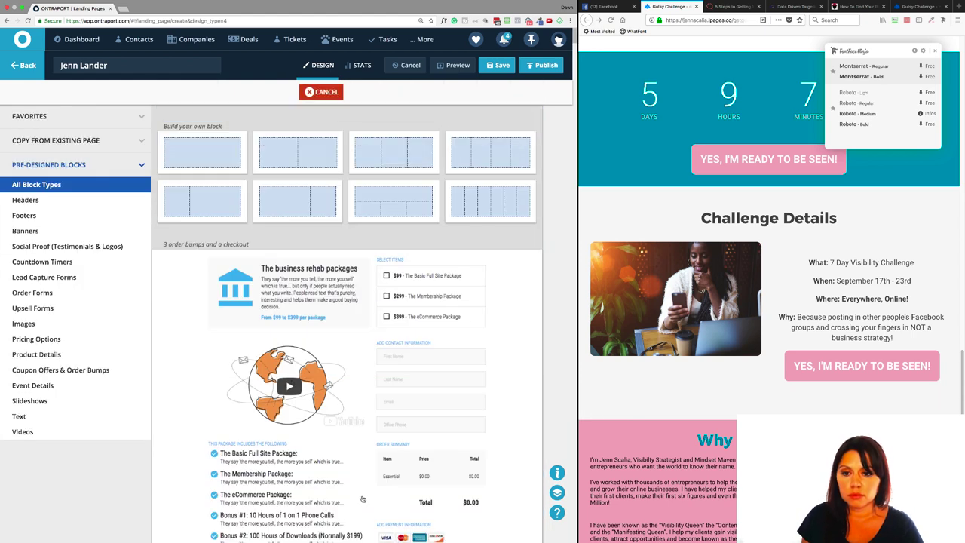
pyautogui.click(215, 160)
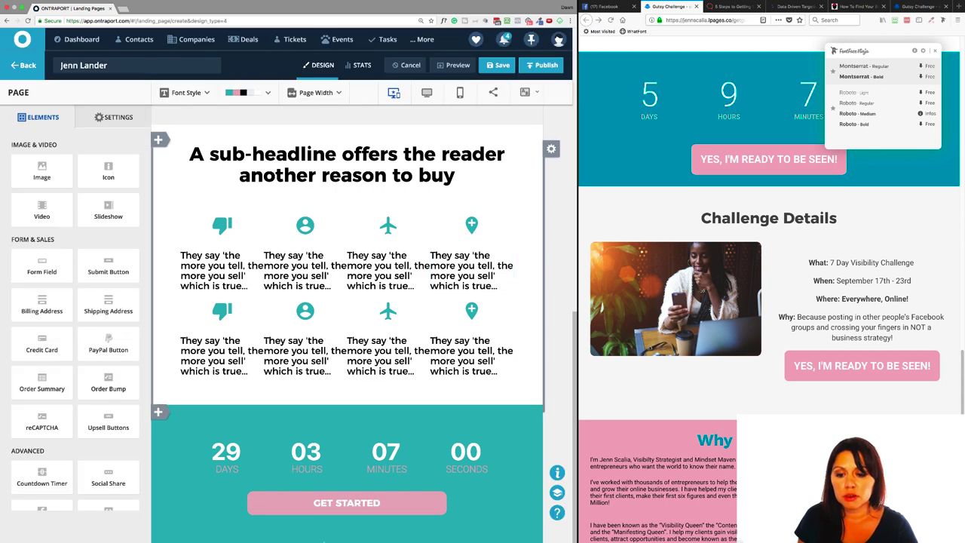
# Step: Add a second row to the new block, split that row into two columns, and finish editing the block
pyautogui.scroll(-3, 347, 468)
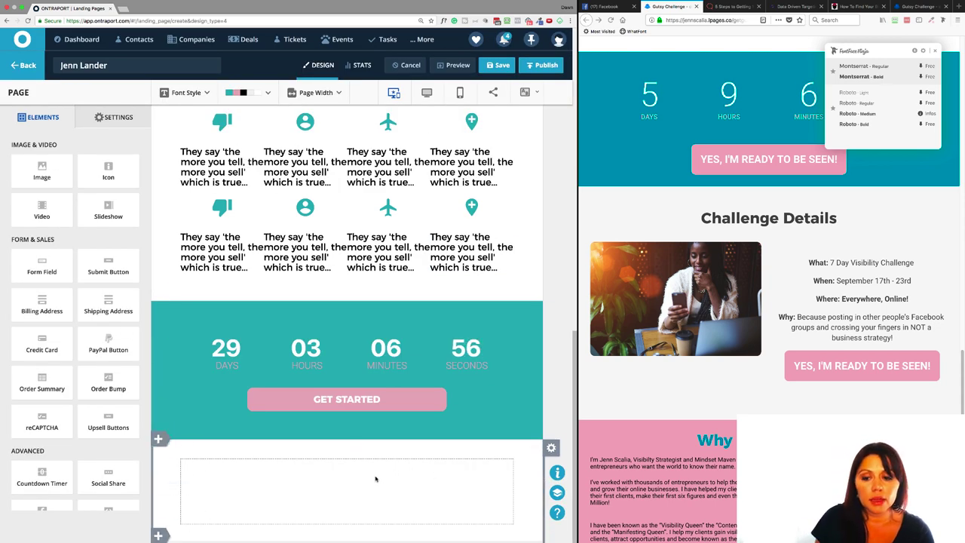
pyautogui.click(551, 448)
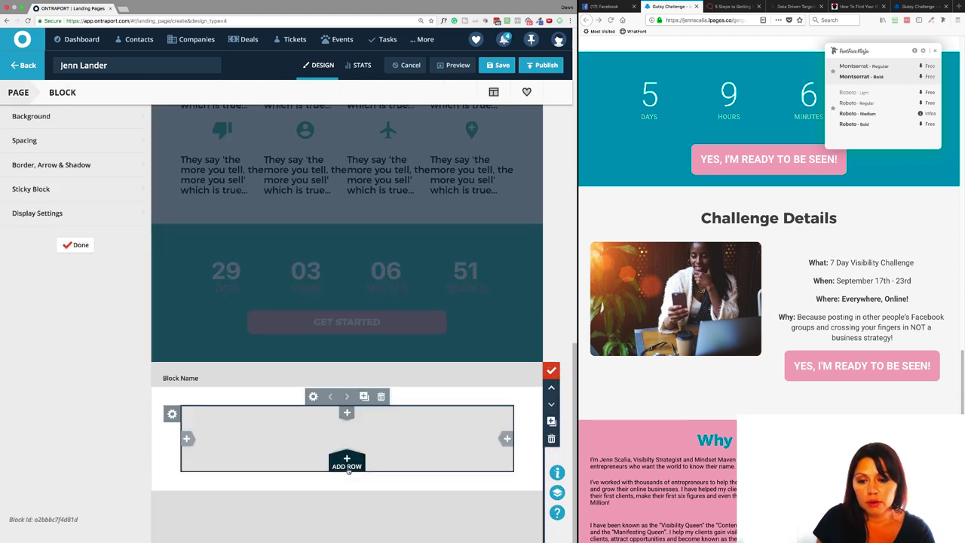
pyautogui.click(347, 462)
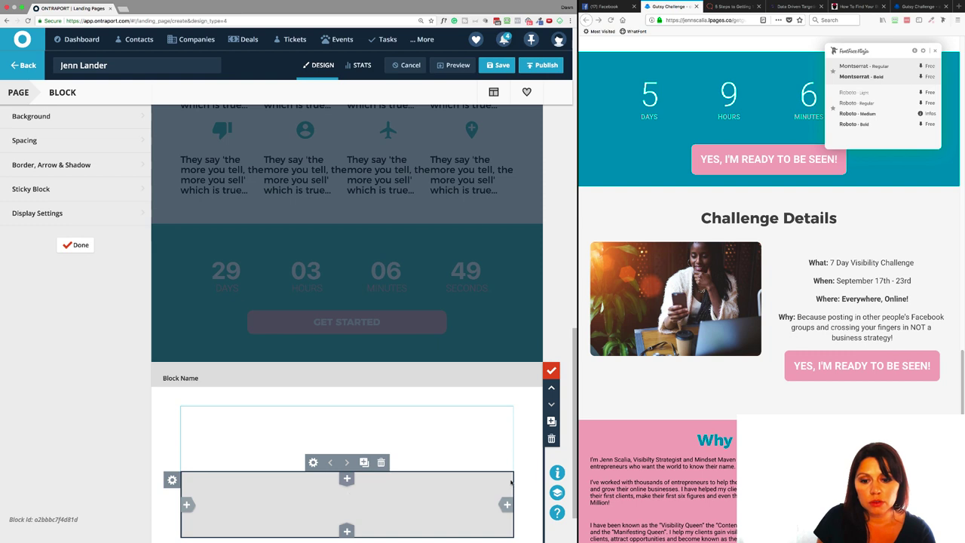
pyautogui.scroll(-2, 483, 377)
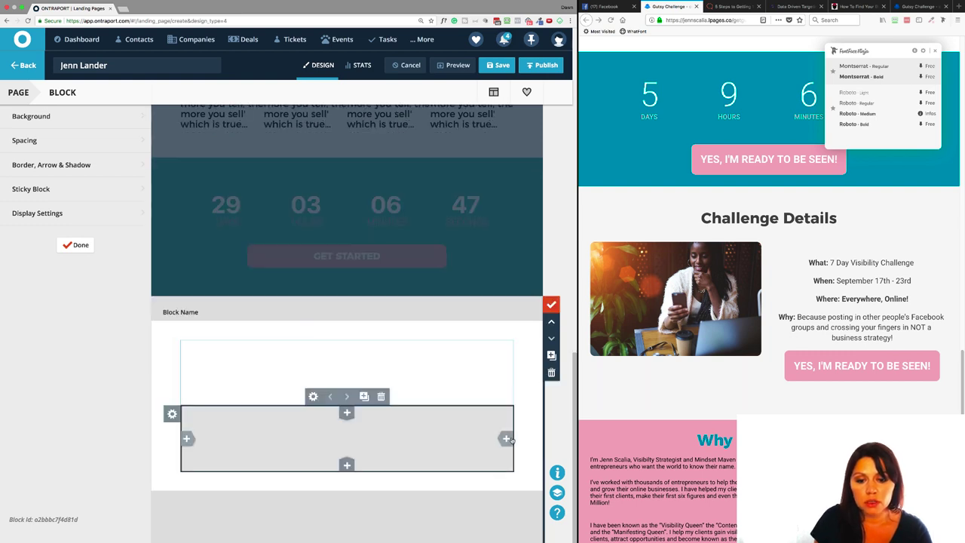
pyautogui.click(482, 438)
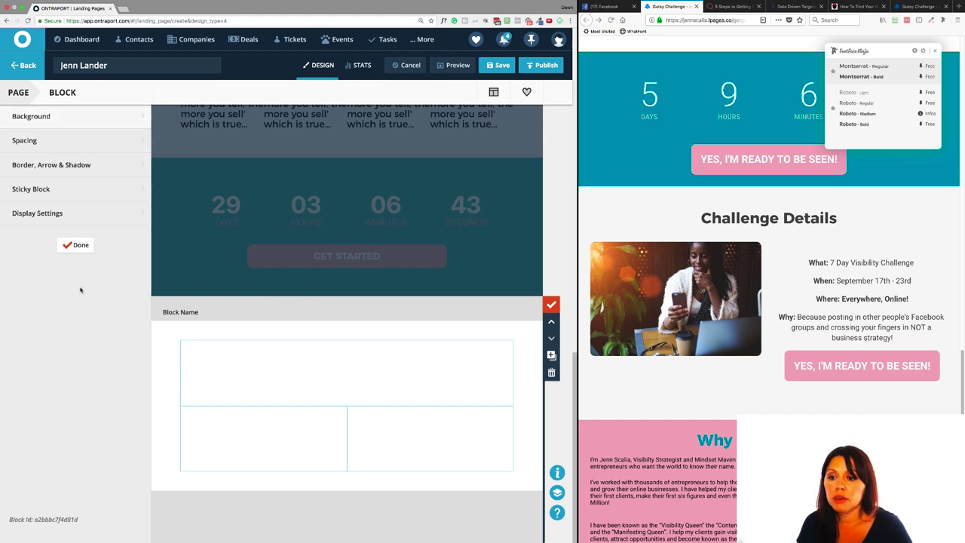
pyautogui.click(551, 305)
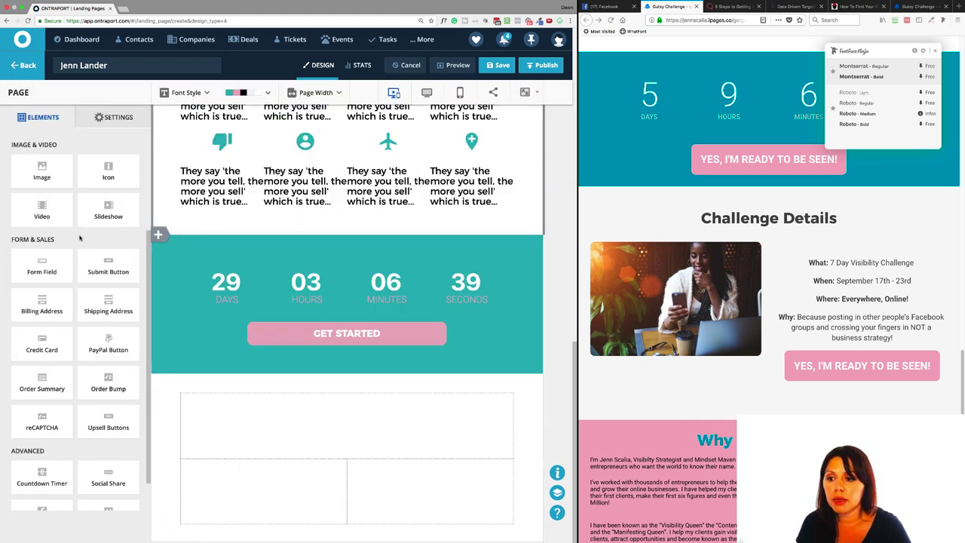
# Step: Add a Sub Headline to the new block's upper row and replace its text with "Challenge Details"
pyautogui.scroll(3, 76, 249)
pyautogui.moveTo(98, 178); pyautogui.dragTo(324, 420)
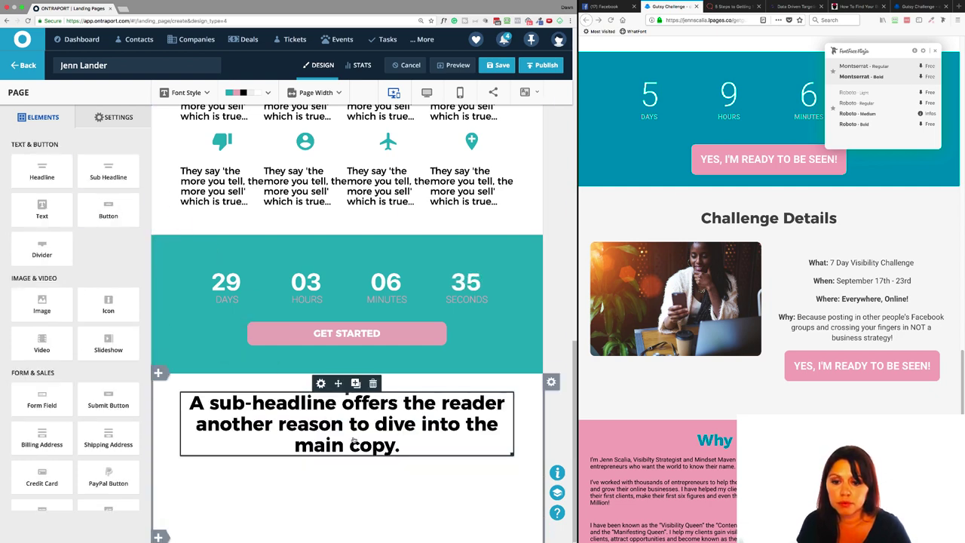
pyautogui.tripleClick(352, 443)
pyautogui.write('C')
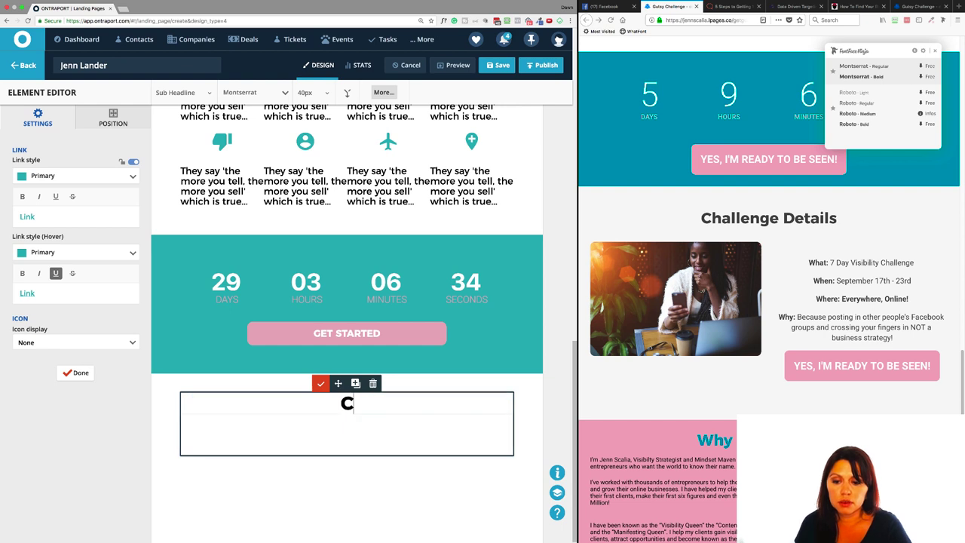
pyautogui.write('hallenge Details')
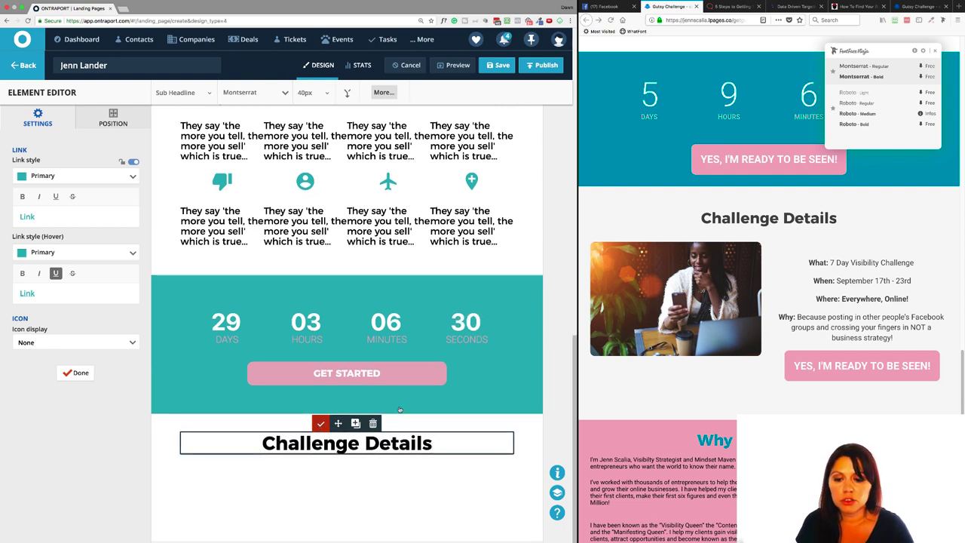
pyautogui.click(75, 373)
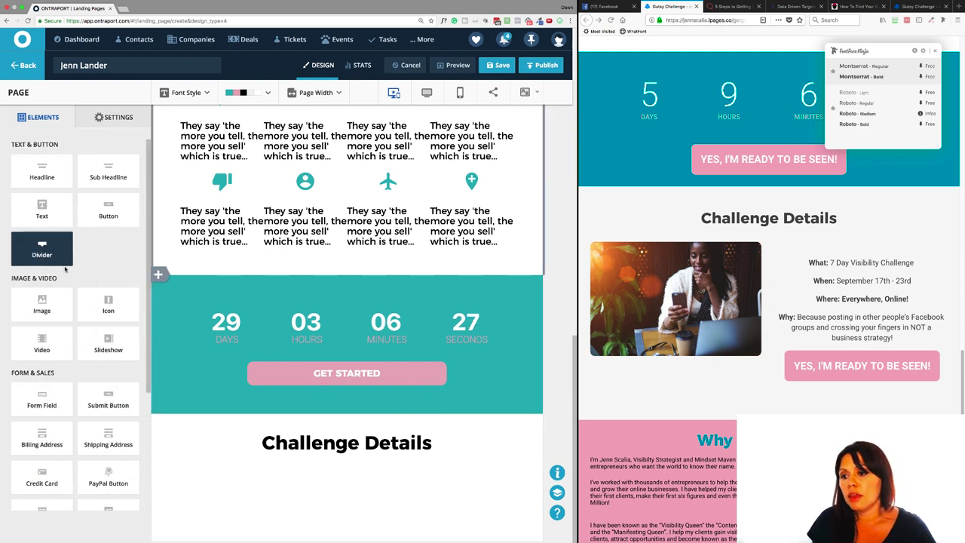
# Step: Below the Challenge Details heading, add an Image element to the left column and a Text element to the right column
pyautogui.moveTo(75, 333); pyautogui.dragTo(264, 504)
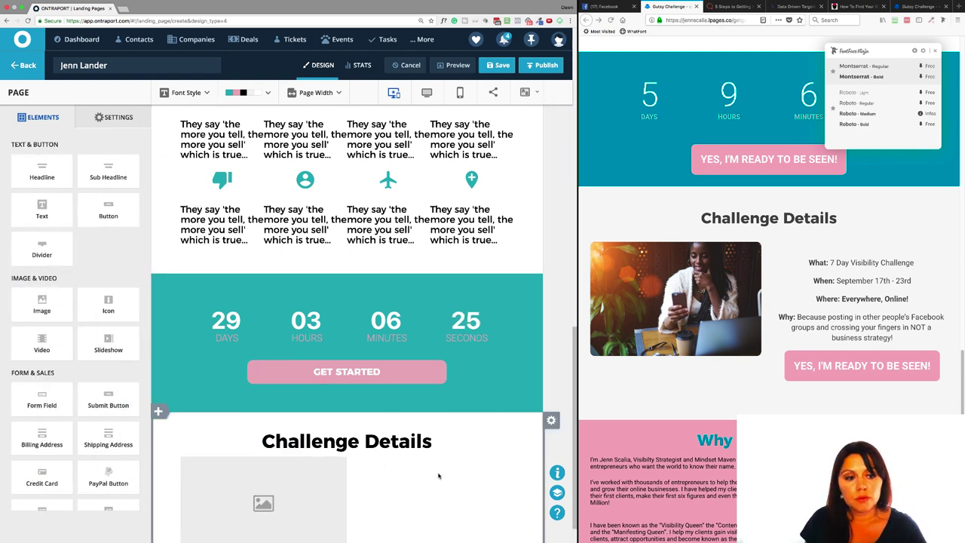
pyautogui.moveTo(41, 211); pyautogui.dragTo(453, 494)
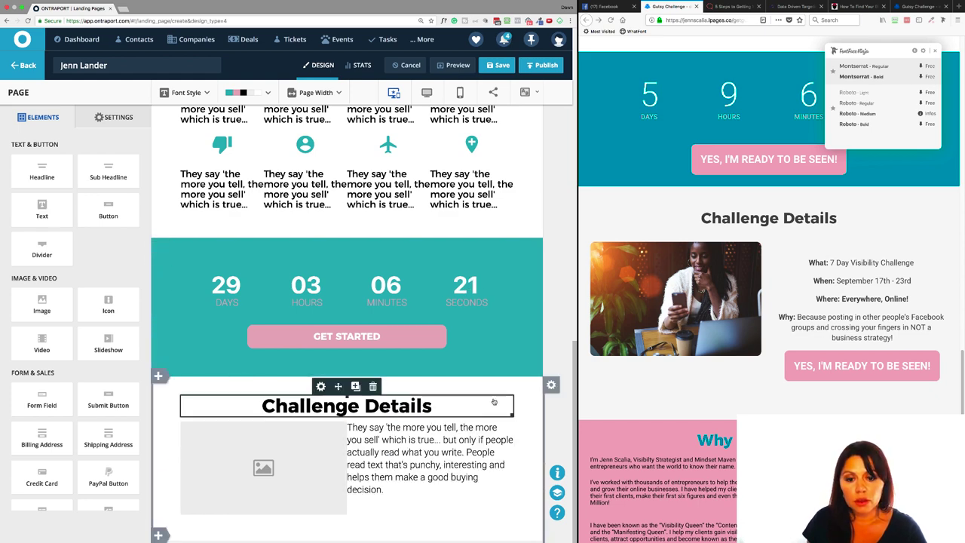
# Step: Duplicate the What/When/Where/Why text from the top section and move the copy above the placeholder text in the Challenge Details right column
pyautogui.scroll(5, 494, 402)
pyautogui.scroll(6, 494, 402)
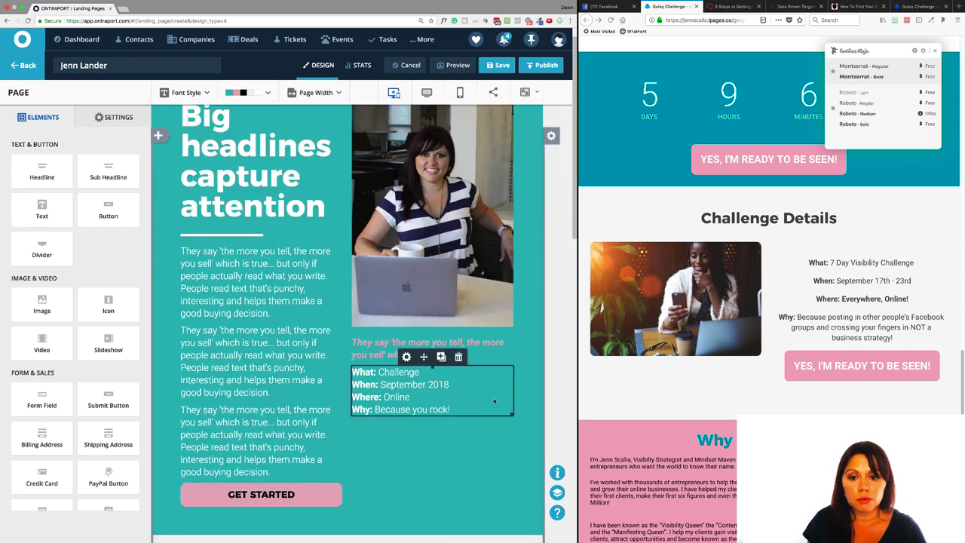
pyautogui.scroll(-2, 451, 316)
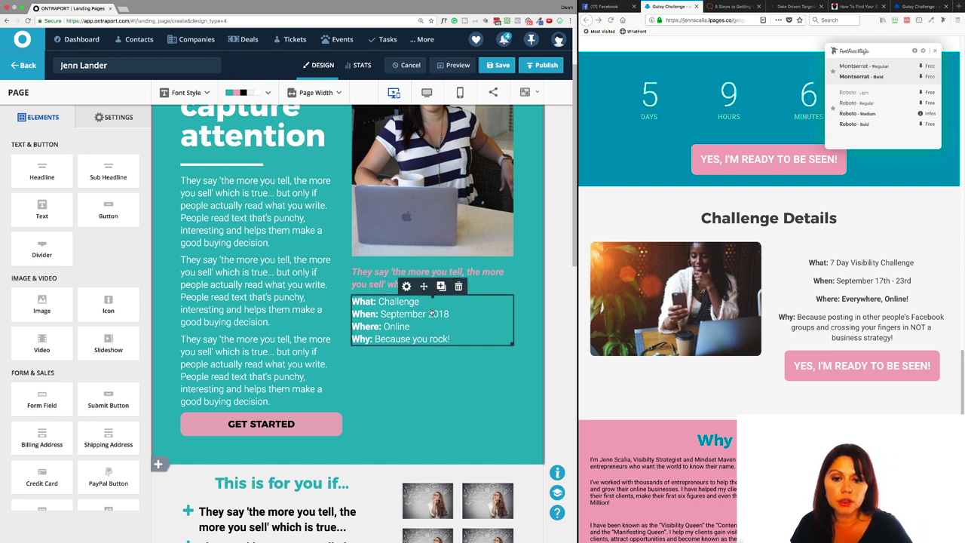
pyautogui.click(442, 286)
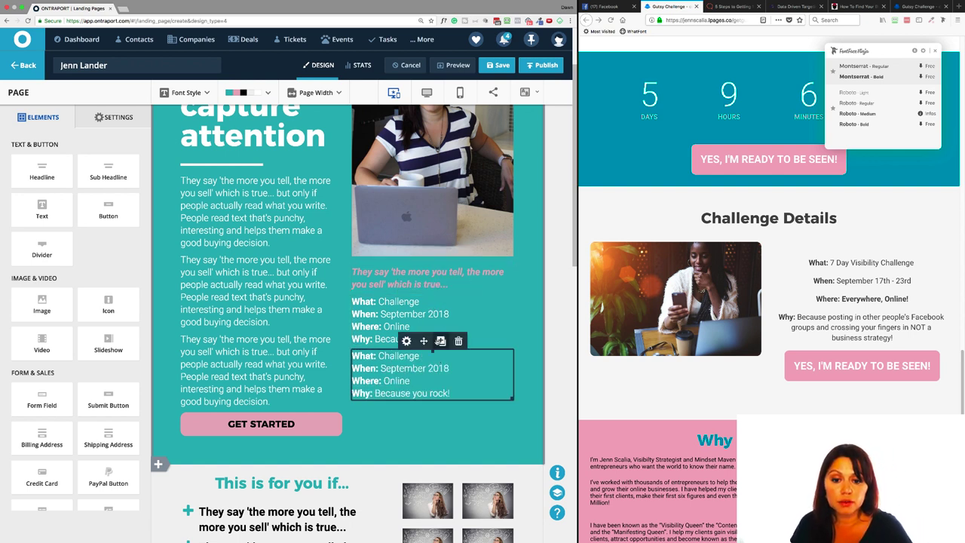
pyautogui.moveTo(424, 340); pyautogui.dragTo(465, 453)
pyautogui.scroll(-1, 465, 453)
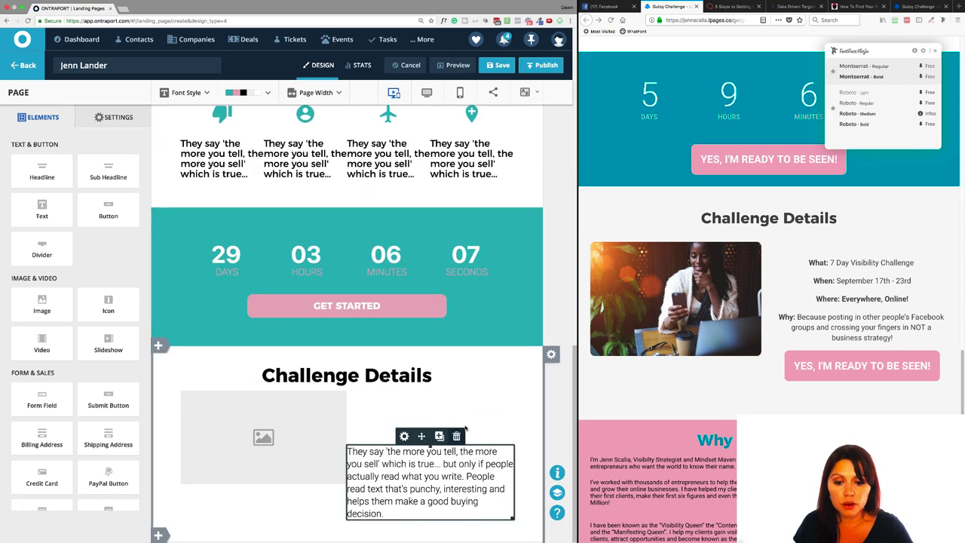
# Step: Set the text color of the copied What/When/Where/Why details to Dark and finish editing the element
pyautogui.click(476, 417)
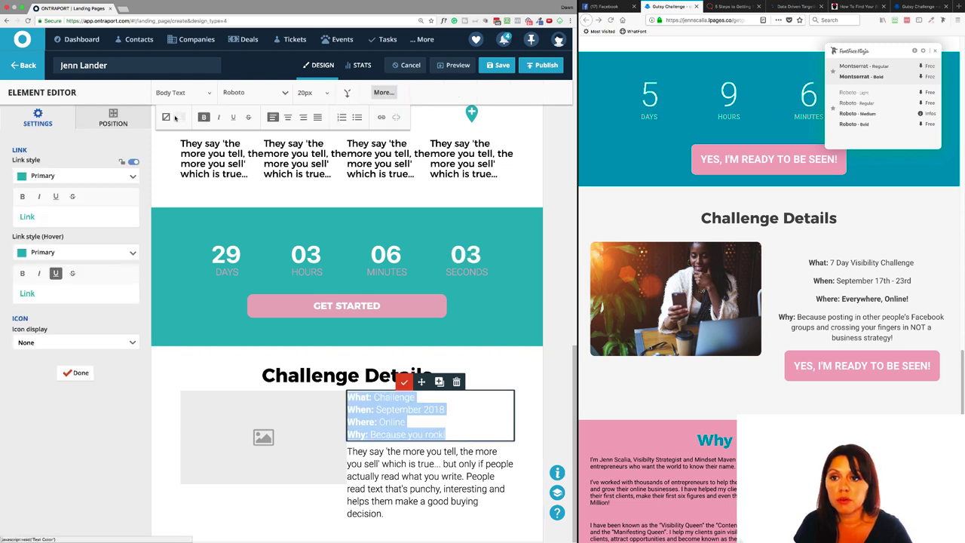
pyautogui.click(180, 119)
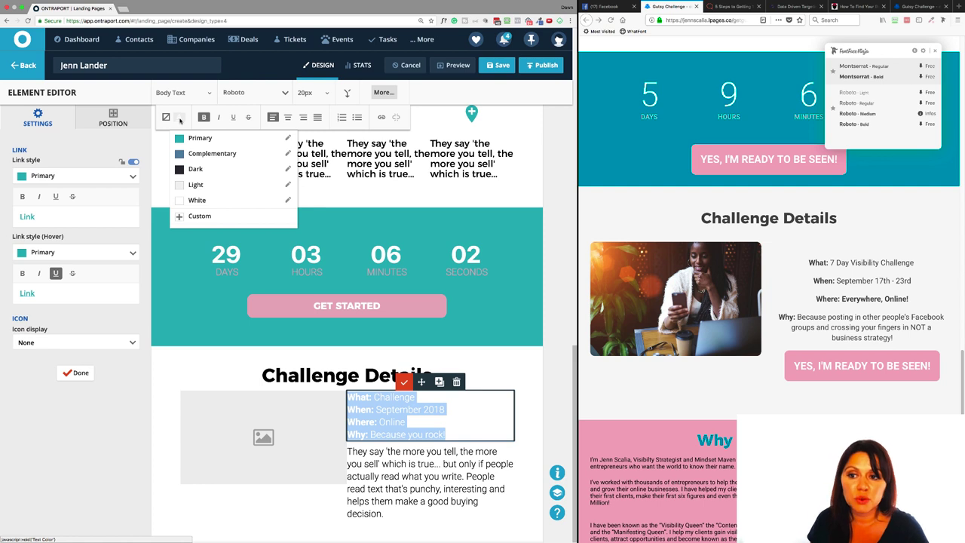
pyautogui.click(203, 169)
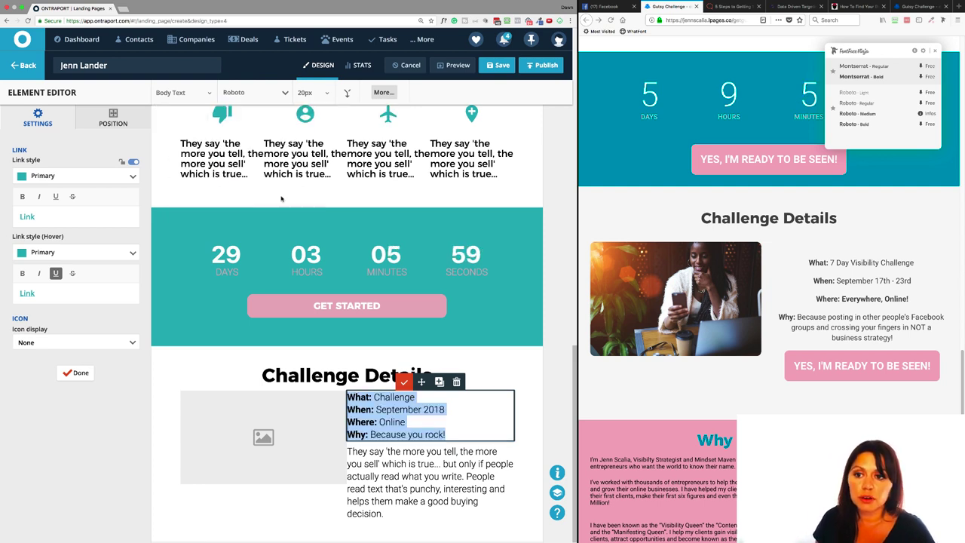
pyautogui.click(405, 383)
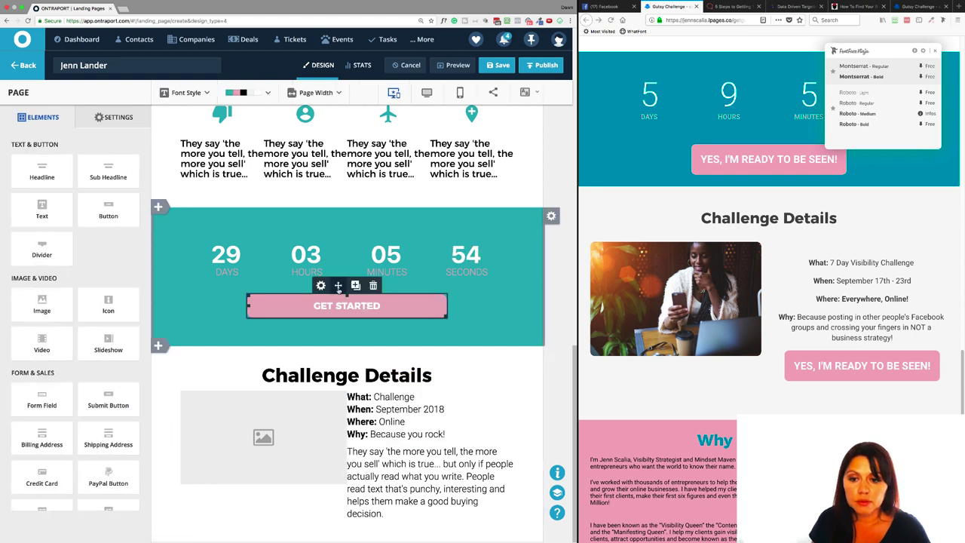
# Step: Duplicate the countdown section's GET STARTED button and move the copy directly below the Challenge Details event text
pyautogui.click(356, 285)
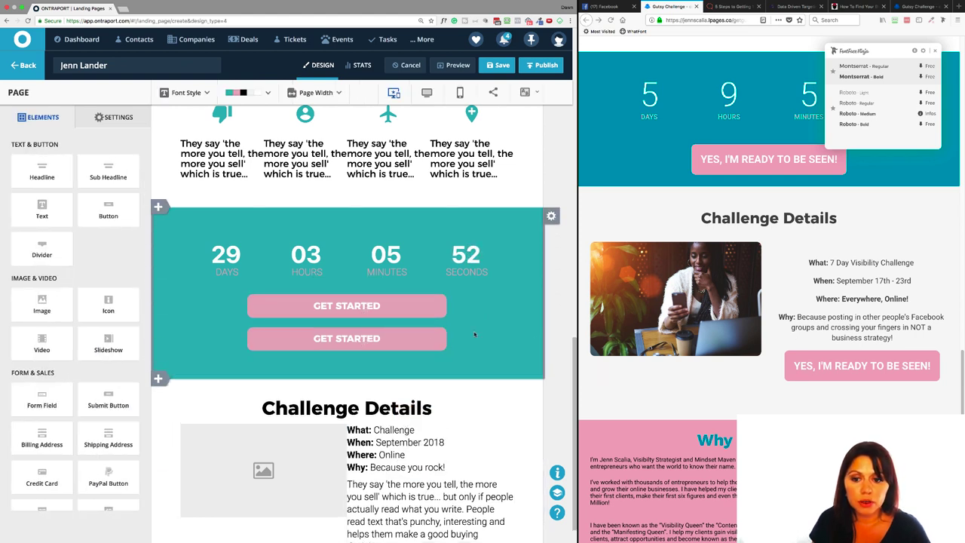
pyautogui.moveTo(338, 319); pyautogui.dragTo(409, 476)
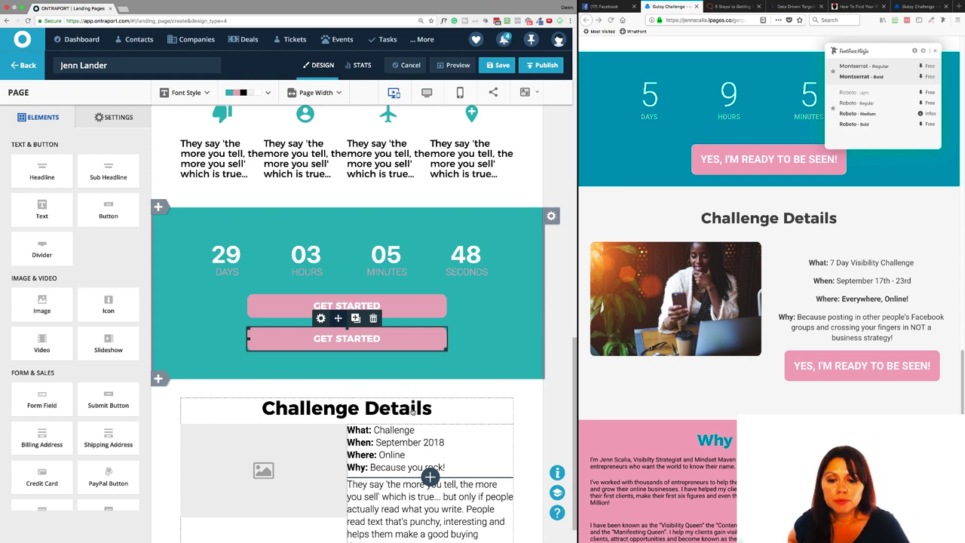
pyautogui.moveTo(516, 458); pyautogui.dragTo(516, 458)
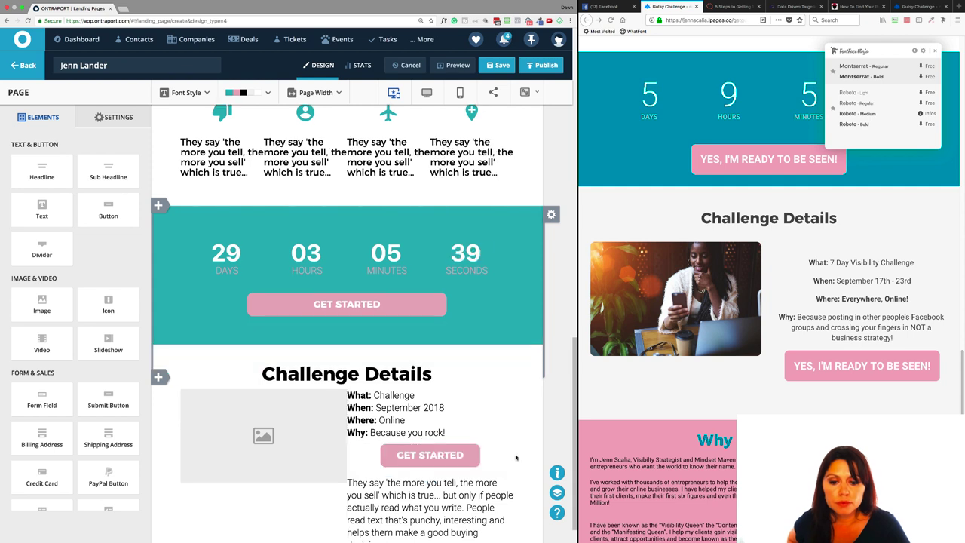
# Step: Set the element width of the GET STARTED button under the event text to 90% and finish editing it
pyautogui.click(424, 460)
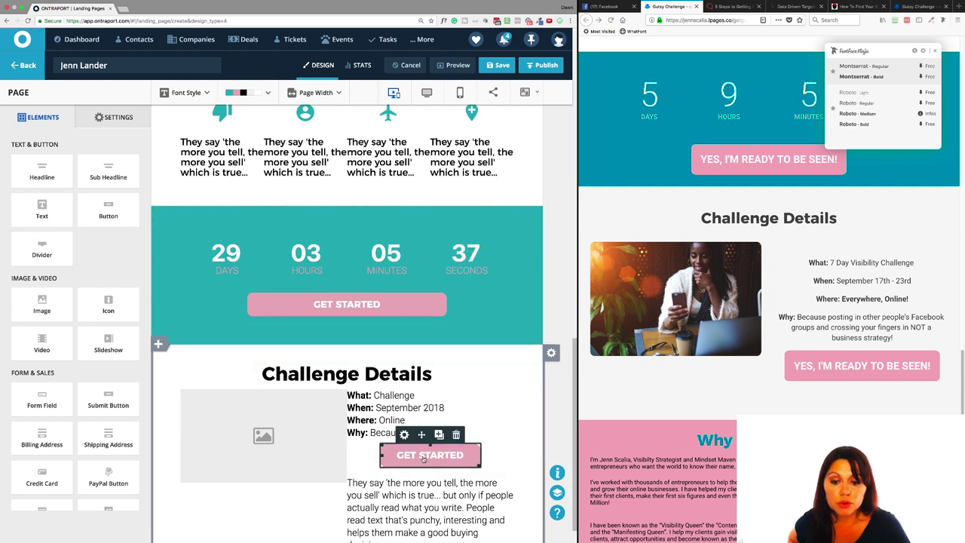
pyautogui.click(425, 460)
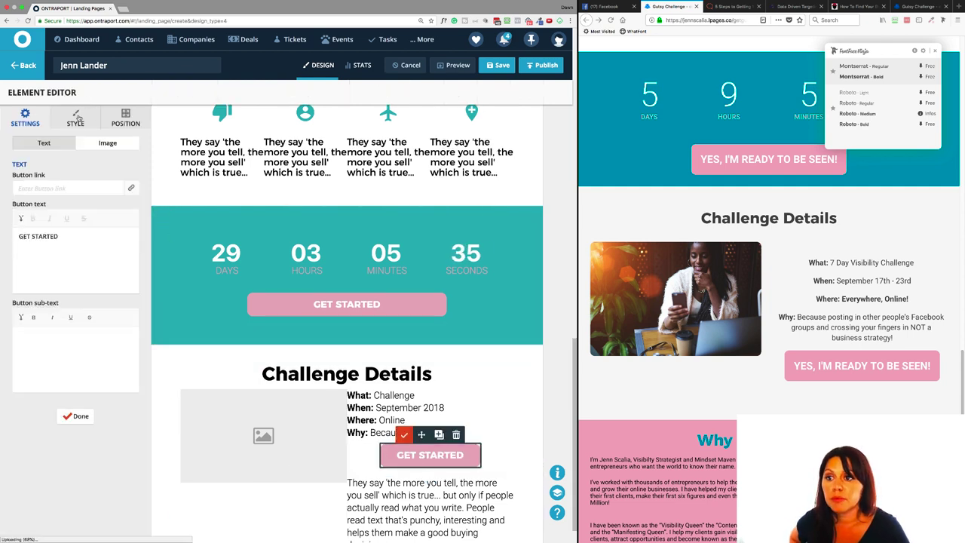
pyautogui.click(126, 119)
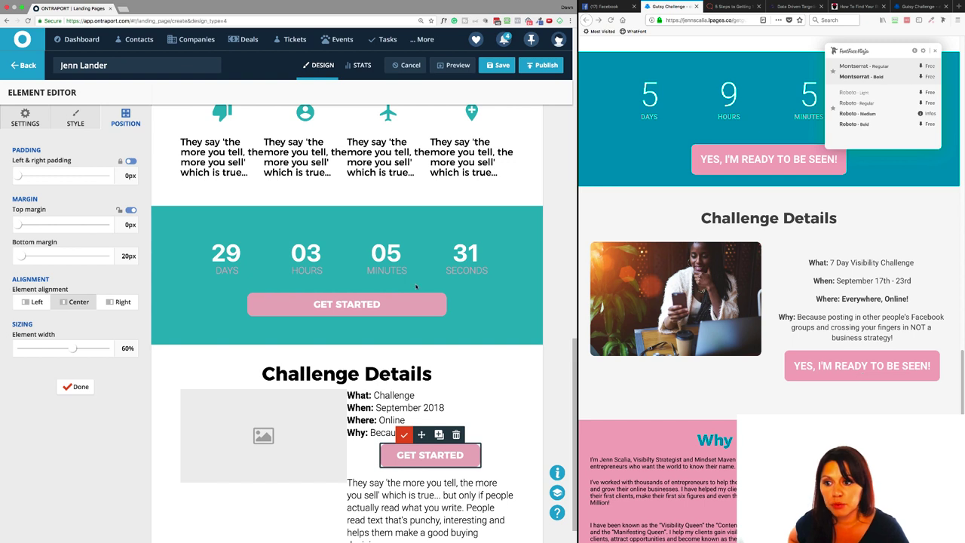
pyautogui.moveTo(75, 349); pyautogui.dragTo(101, 348)
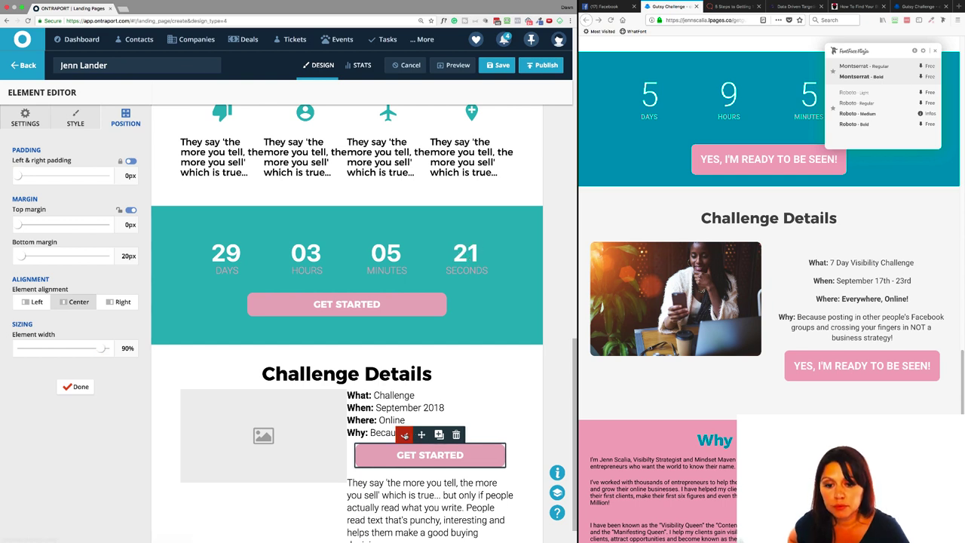
pyautogui.click(404, 435)
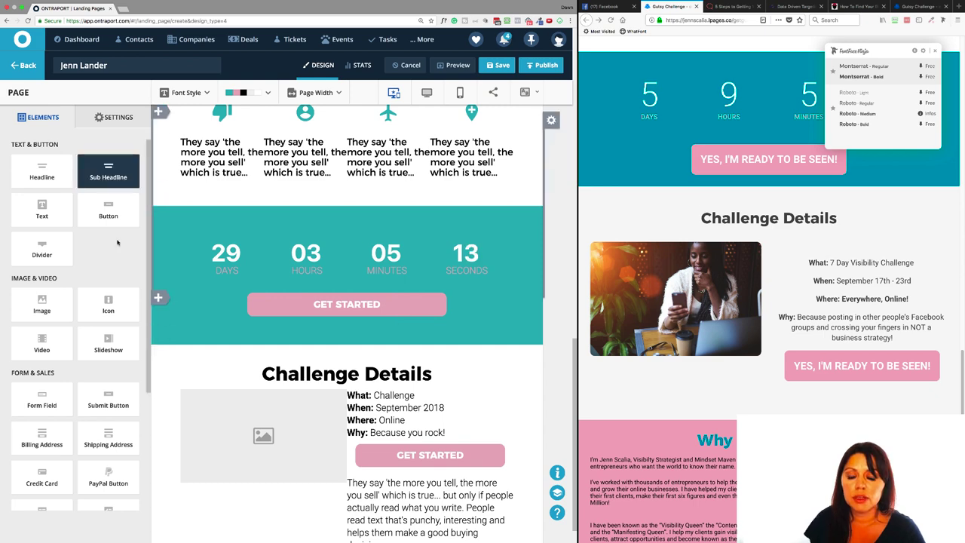
# Step: Delete the placeholder text element below the GET STARTED button in the Challenge Details section
pyautogui.scroll(-2, 108, 227)
pyautogui.scroll(-1, 257, 400)
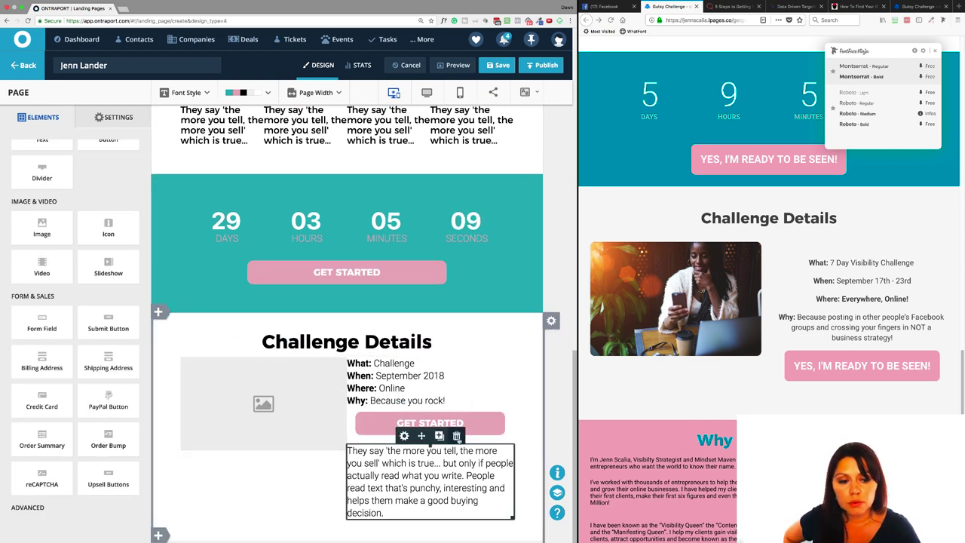
pyautogui.click(456, 436)
# Step: Add a blank single-column block below the Challenge Details section
pyautogui.scroll(-5, 593, 422)
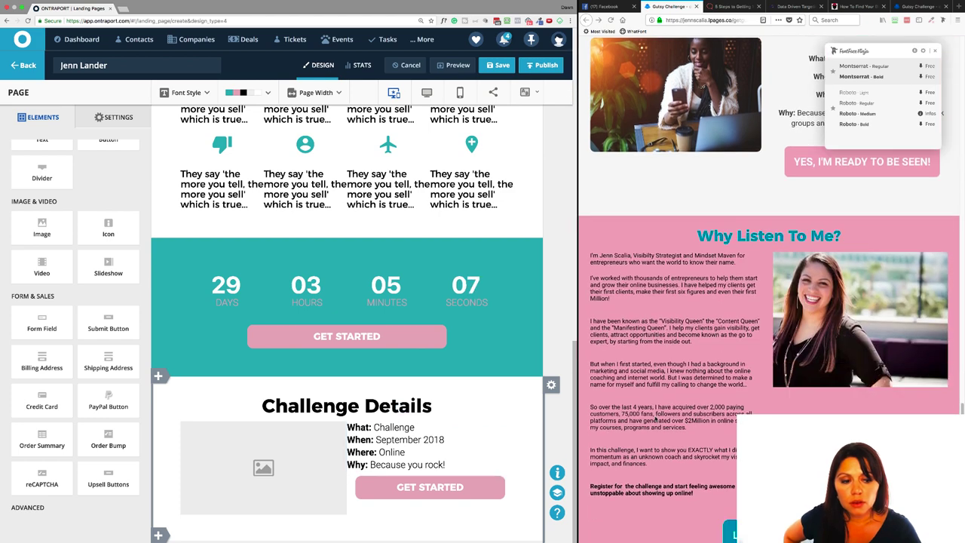
pyautogui.click(163, 535)
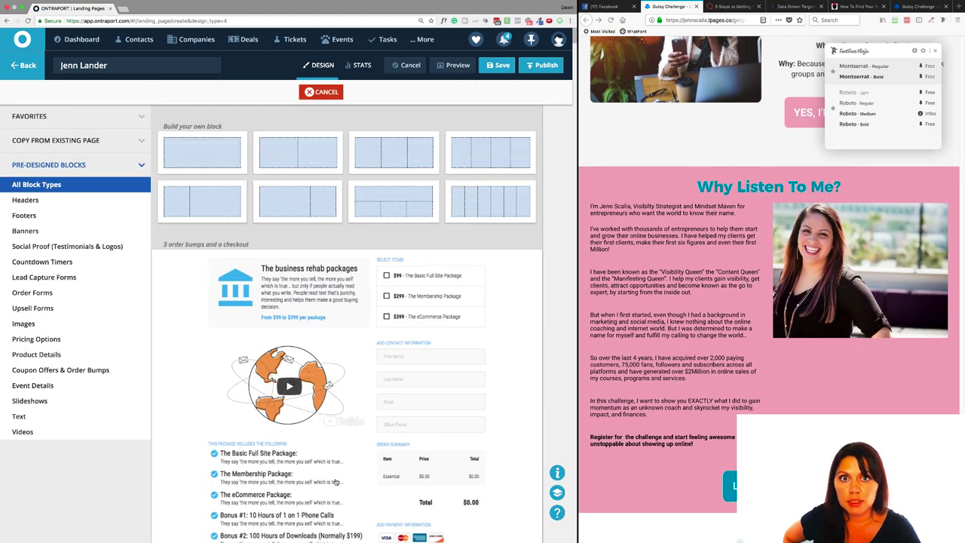
pyautogui.click(227, 163)
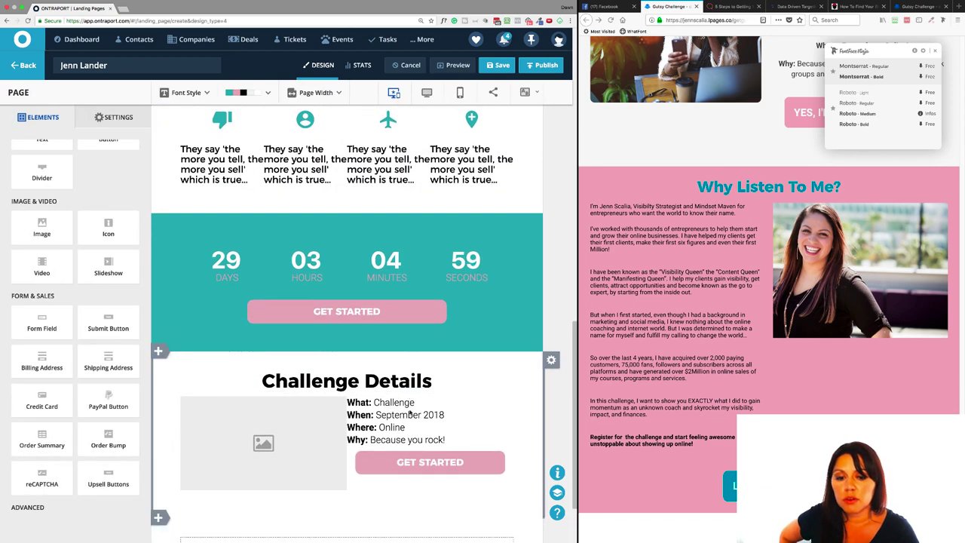
# Step: Lay out the new block with three rows, splitting the middle row into two columns
pyautogui.click(552, 447)
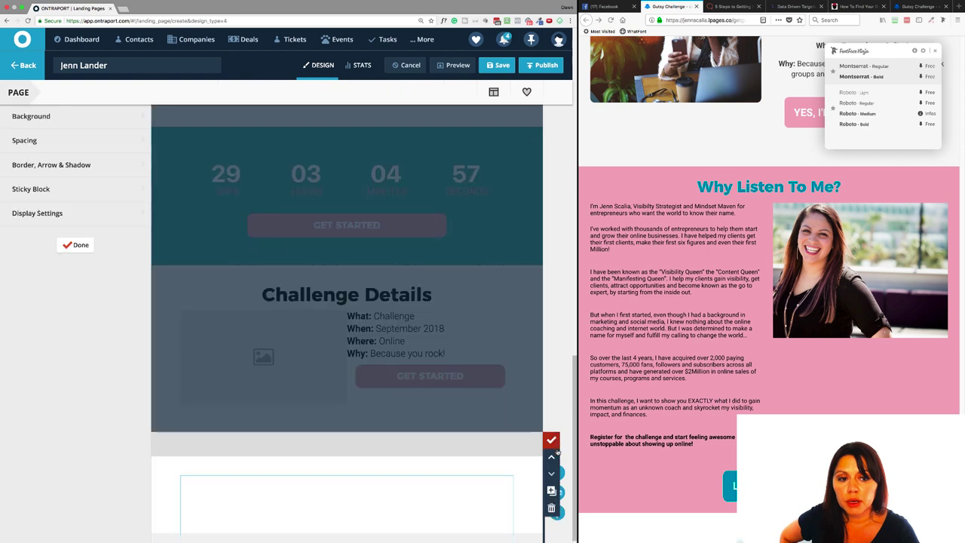
pyautogui.moveTo(455, 450)
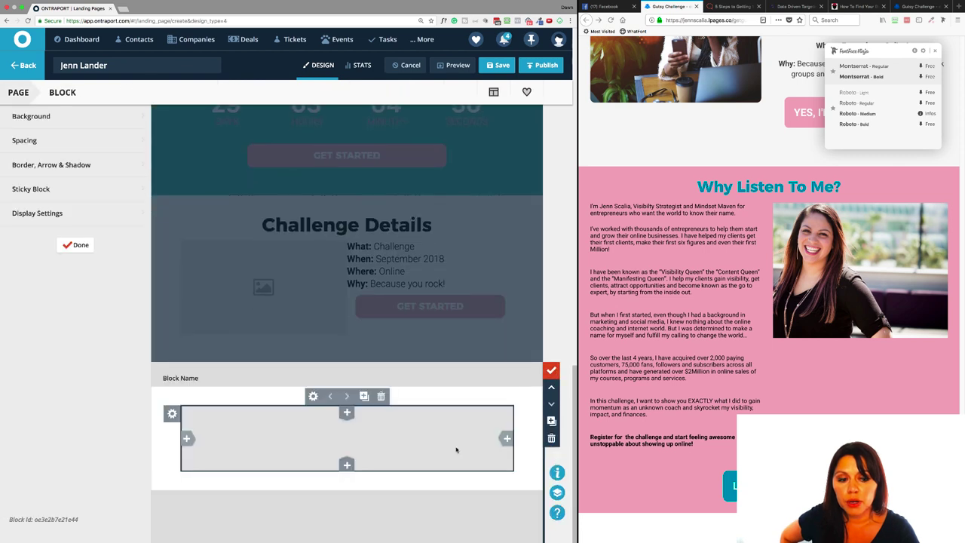
pyautogui.click(347, 464)
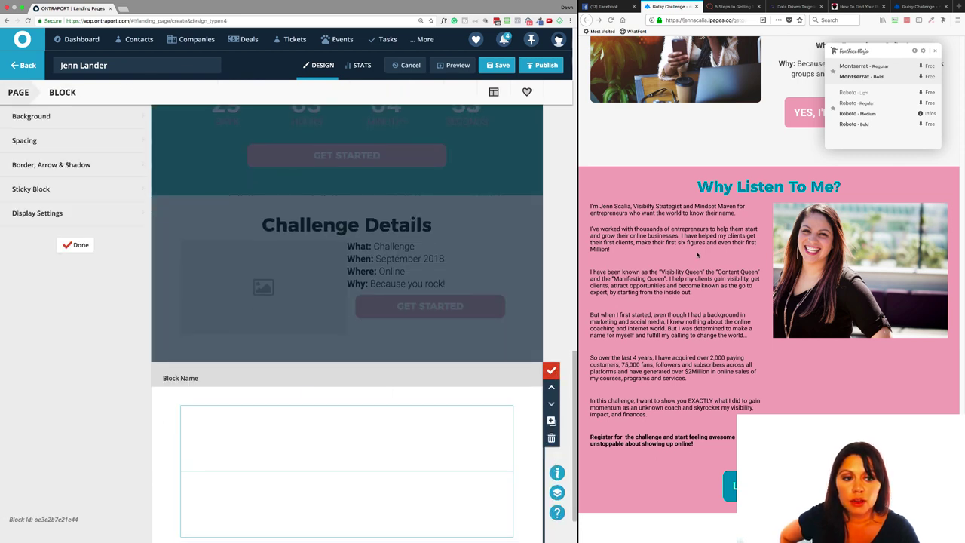
pyautogui.click(513, 505)
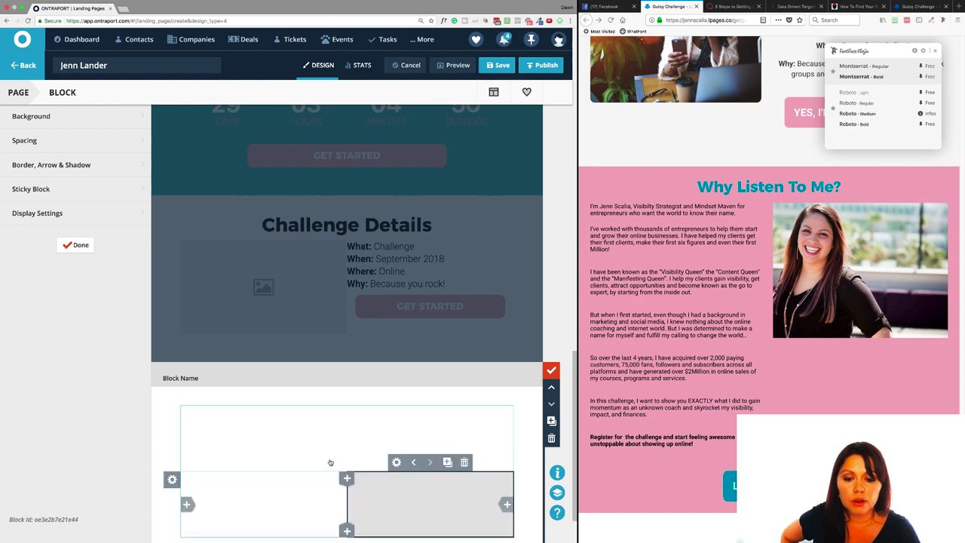
pyautogui.scroll(-2, 332, 460)
pyautogui.click(351, 467)
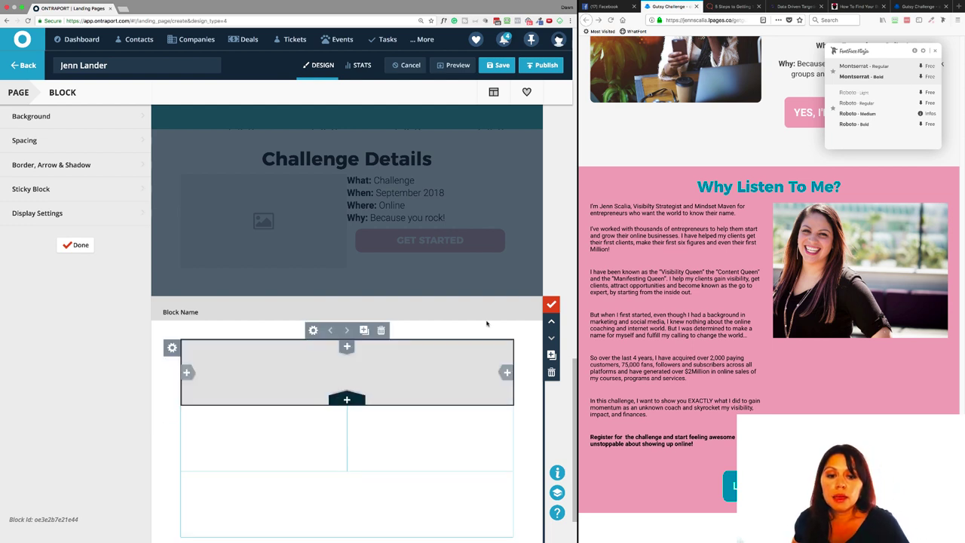
# Step: Give the new block a solid Complementary color background and finish editing the block
pyautogui.click(67, 115)
pyautogui.click(66, 148)
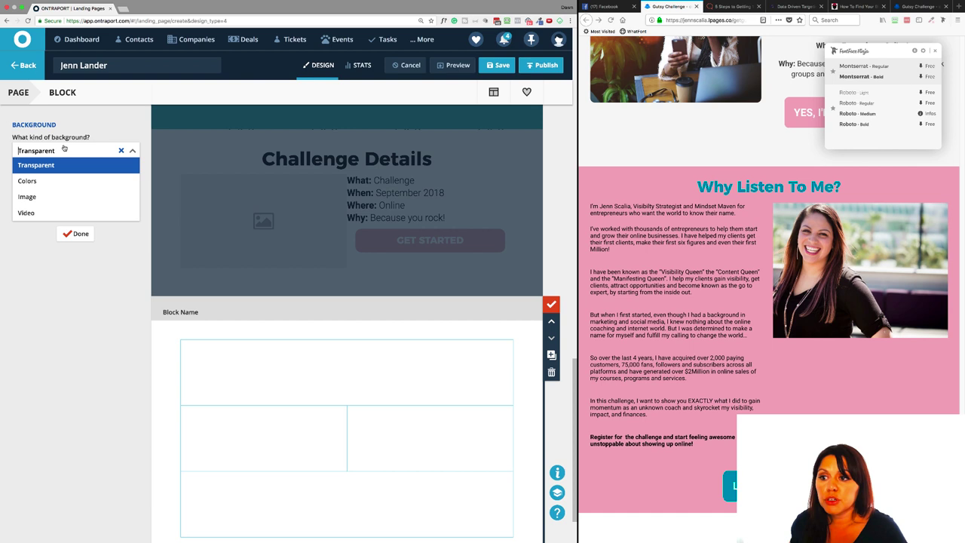
pyautogui.click(53, 182)
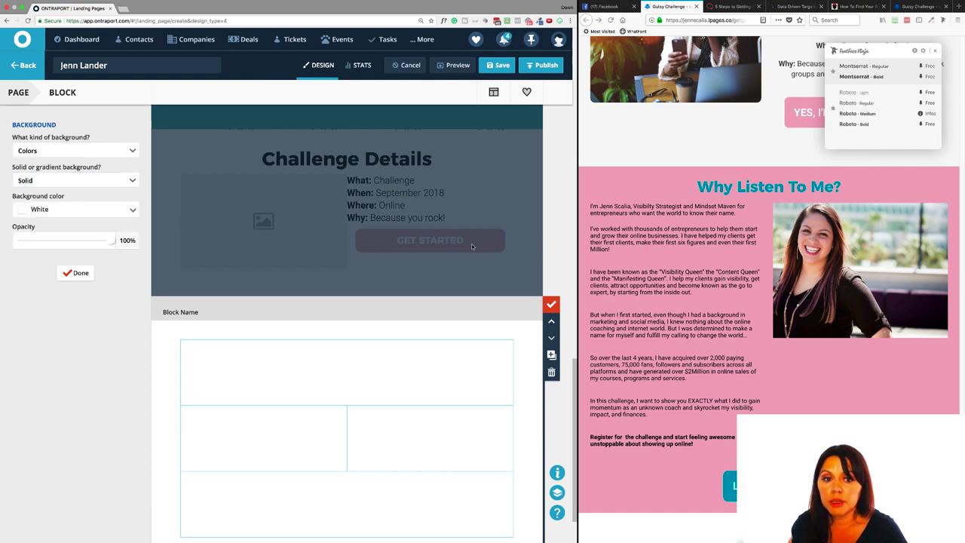
pyautogui.click(86, 211)
pyautogui.click(79, 241)
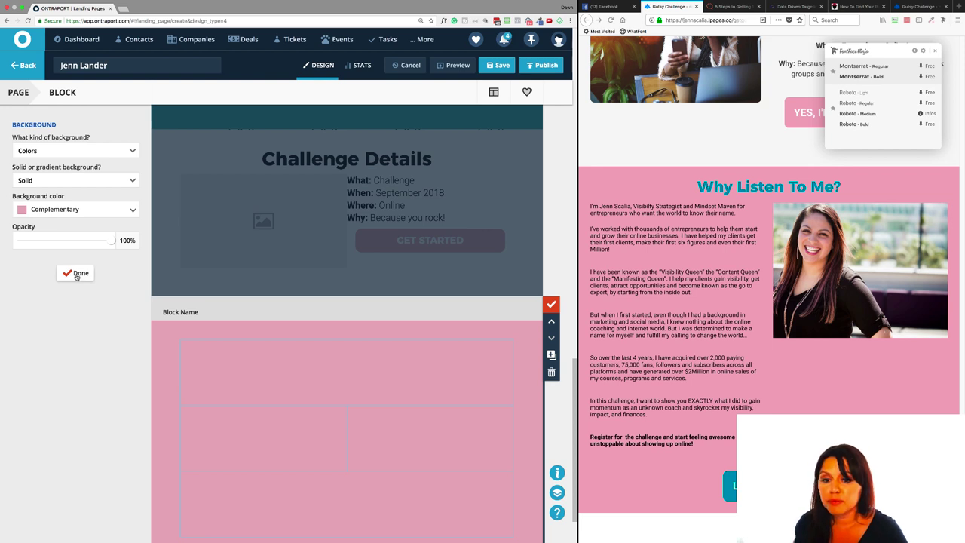
pyautogui.click(76, 274)
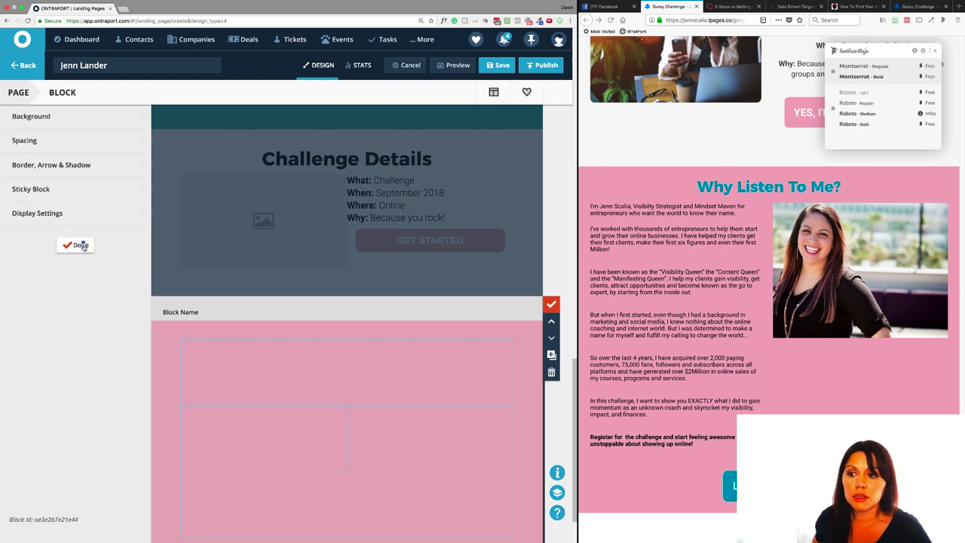
pyautogui.click(81, 247)
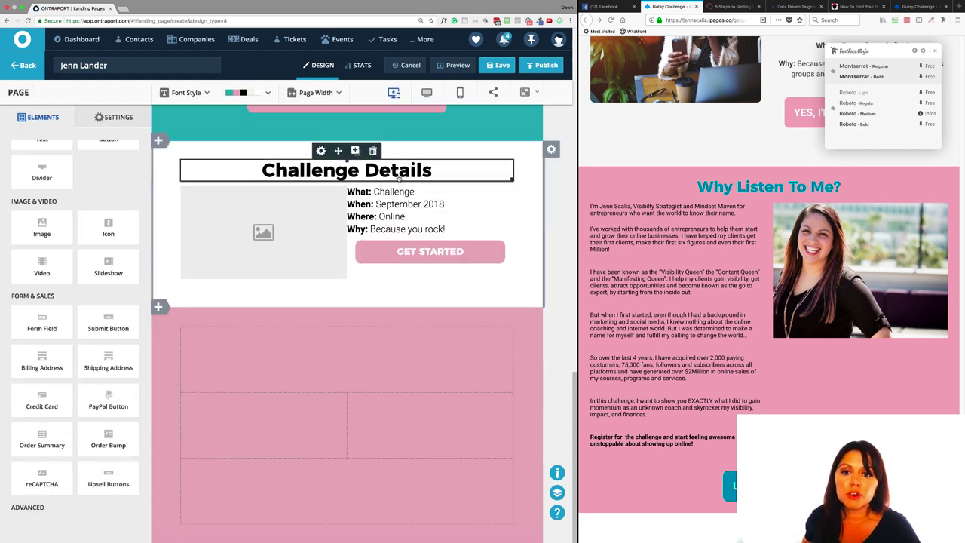
# Step: Duplicate the Challenge Details heading and move the copy into the upper row of the pink block
pyautogui.click(355, 151)
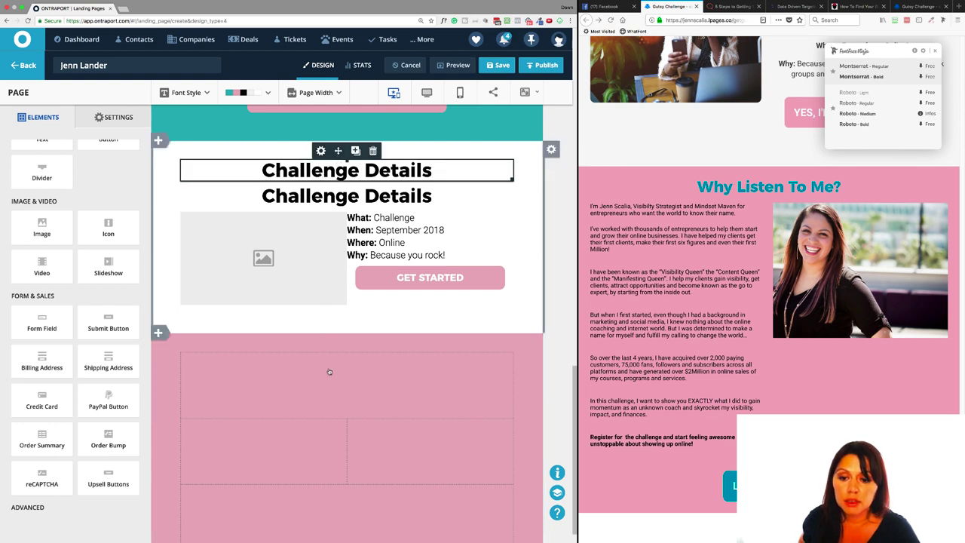
pyautogui.scroll(-1, 328, 371)
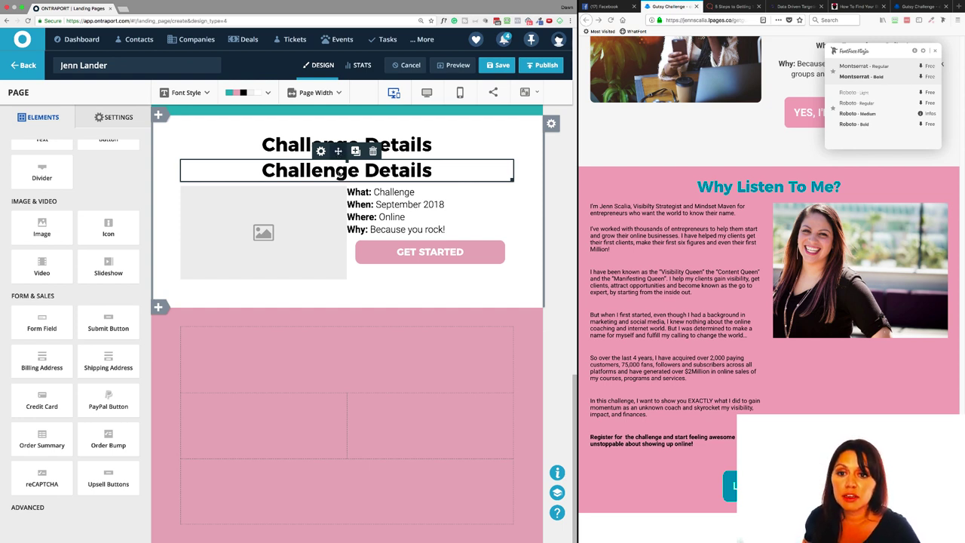
pyautogui.moveTo(338, 150); pyautogui.dragTo(328, 340)
pyautogui.scroll(3, 330, 328)
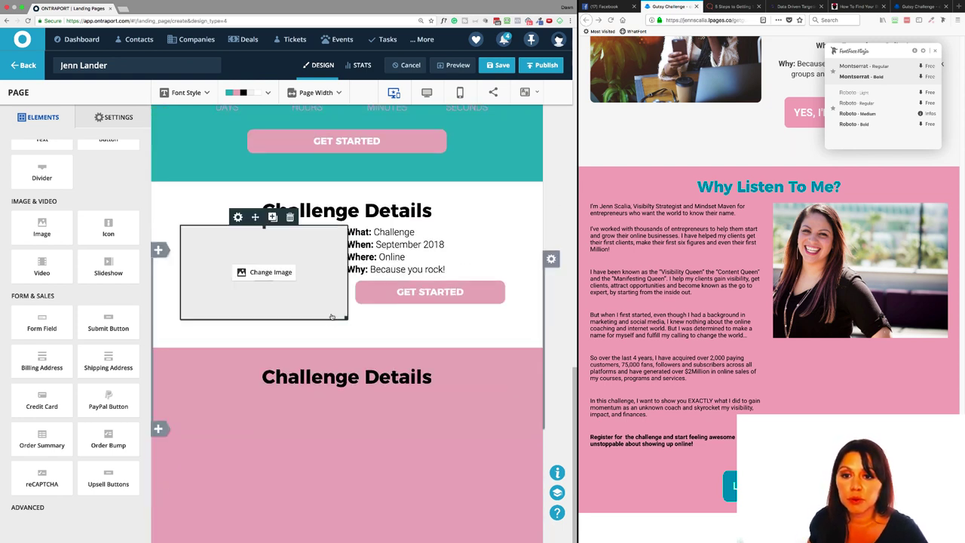
# Step: Recolor the copied Challenge Details heading in the pink block to the Primary color and finish editing it
pyautogui.doubleClick(329, 381)
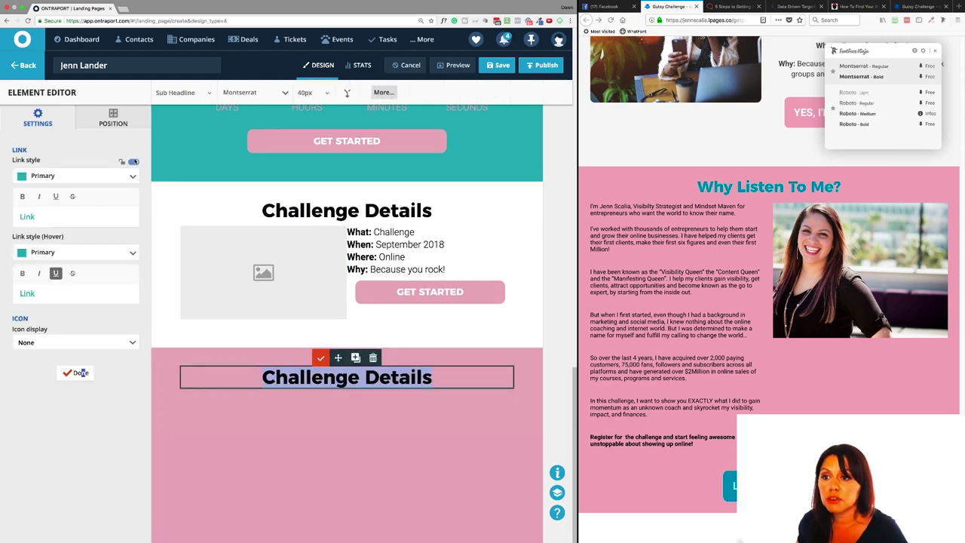
pyautogui.moveTo(160, 116)
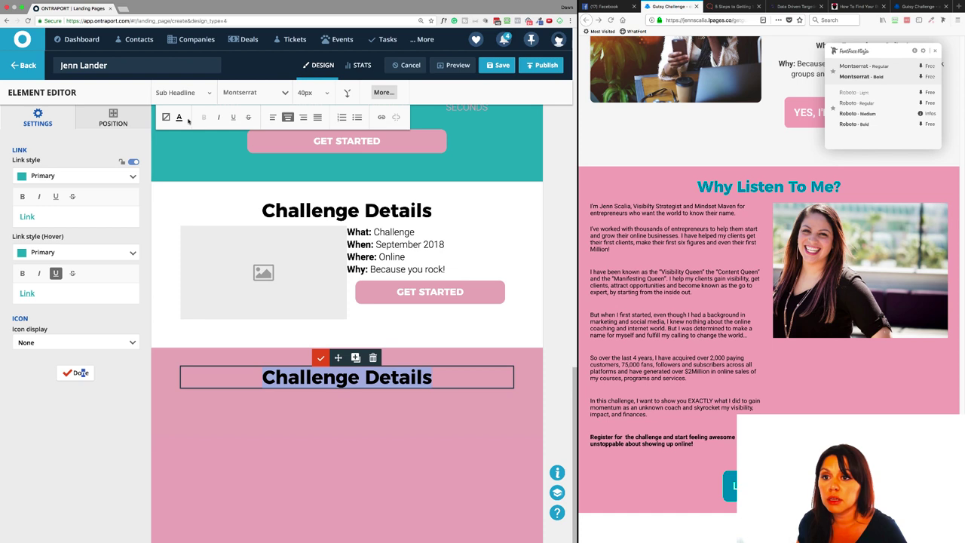
pyautogui.click(179, 118)
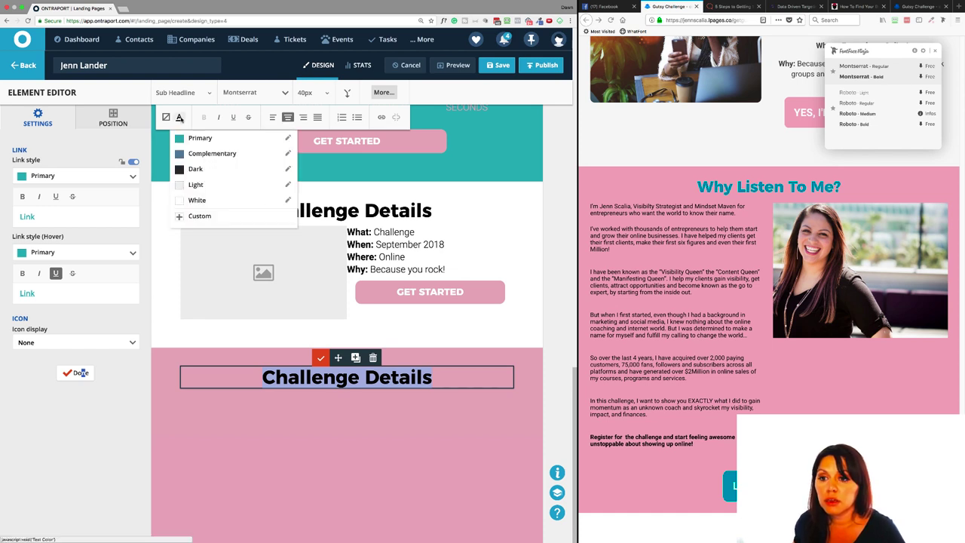
pyautogui.click(202, 139)
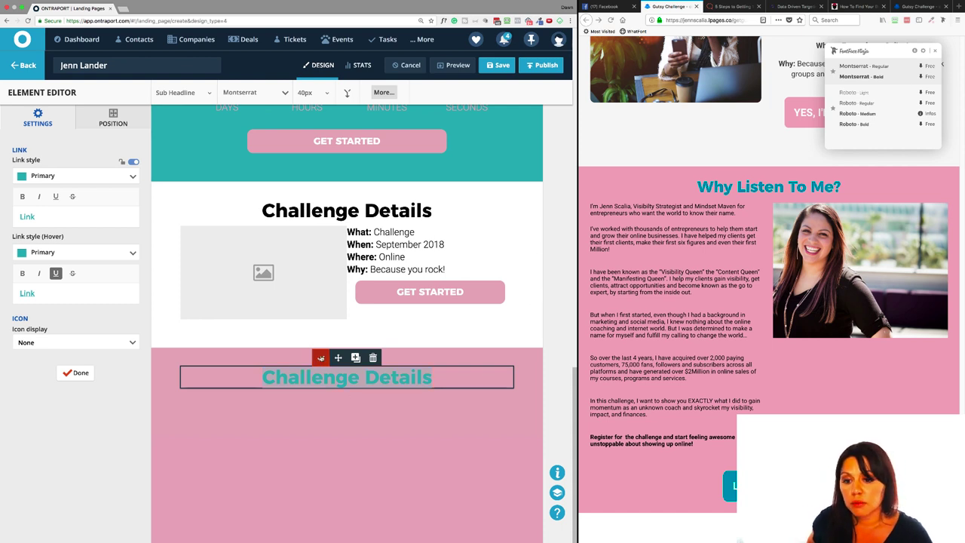
pyautogui.click(320, 358)
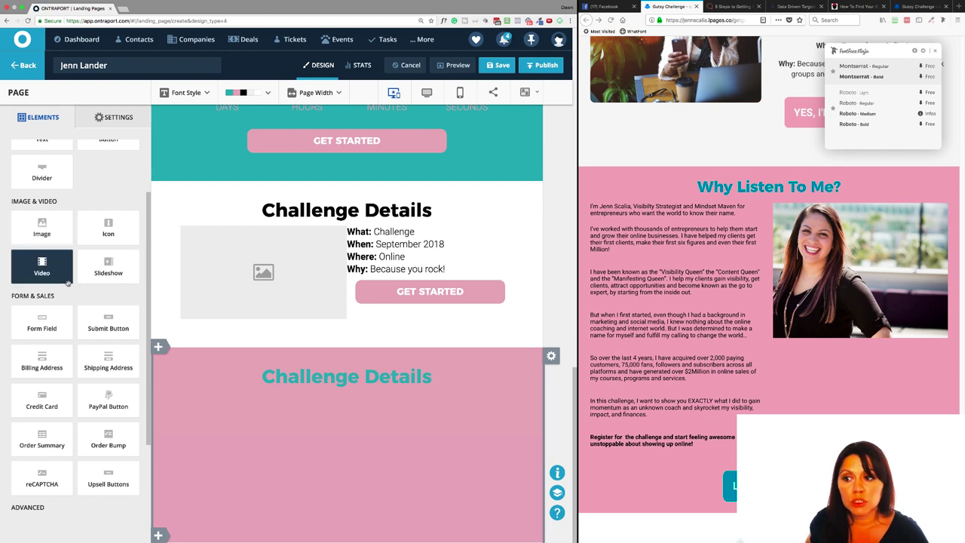
# Step: Add a text element to the pink block's left column and an image placeholder to its right column
pyautogui.scroll(2, 42, 226)
pyautogui.moveTo(43, 215); pyautogui.dragTo(257, 418)
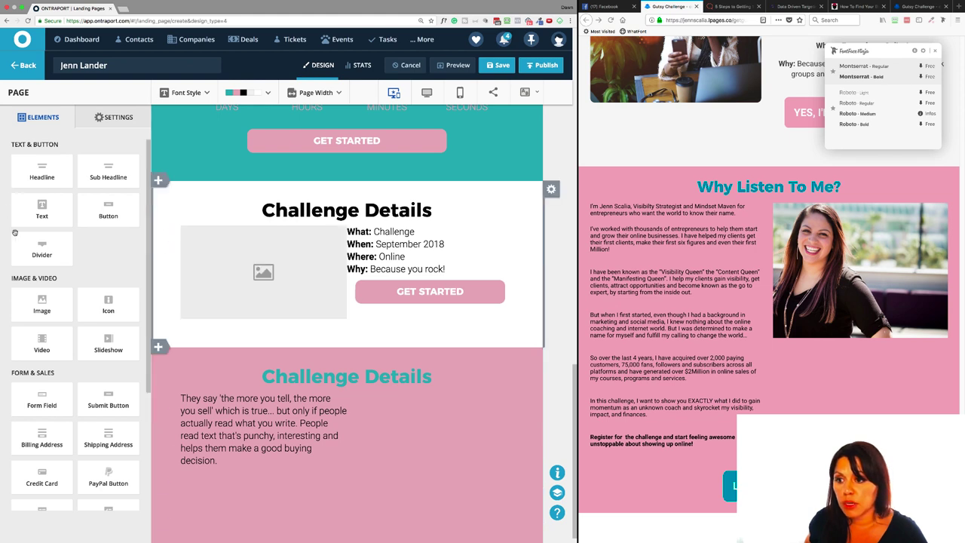
pyautogui.moveTo(41, 305); pyautogui.dragTo(422, 418)
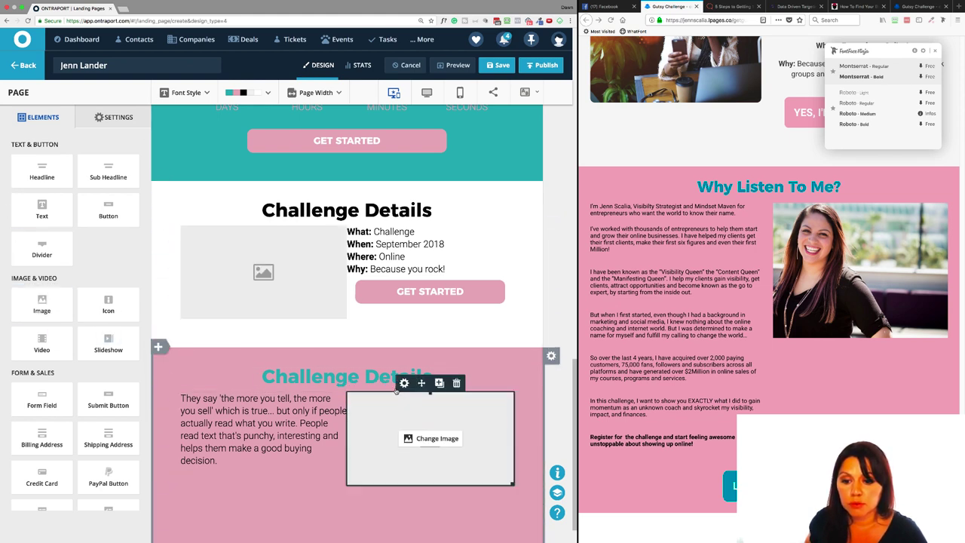
# Step: Duplicate the Challenge Details section's GET STARTED button and move the copy into the lower row of the pink block
pyautogui.scroll(-2, 405, 402)
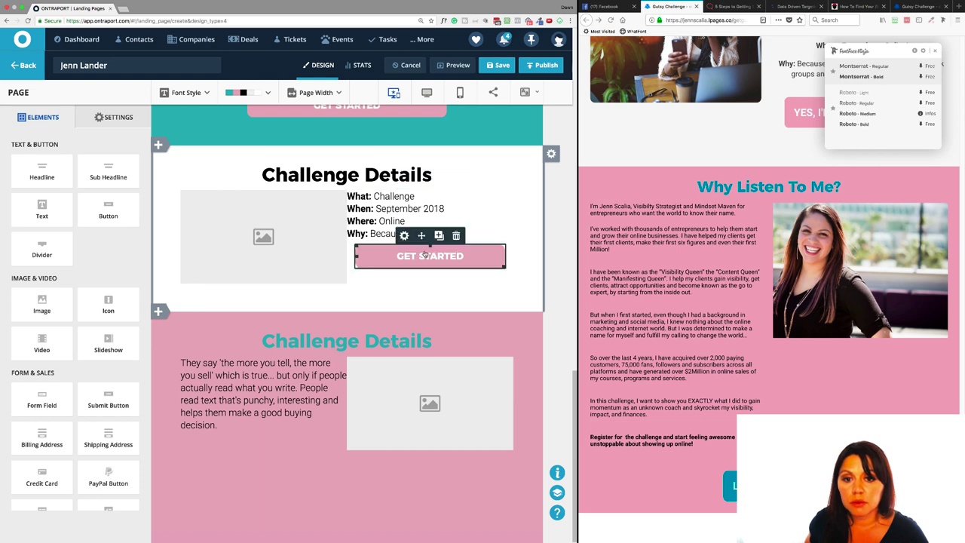
pyautogui.click(438, 236)
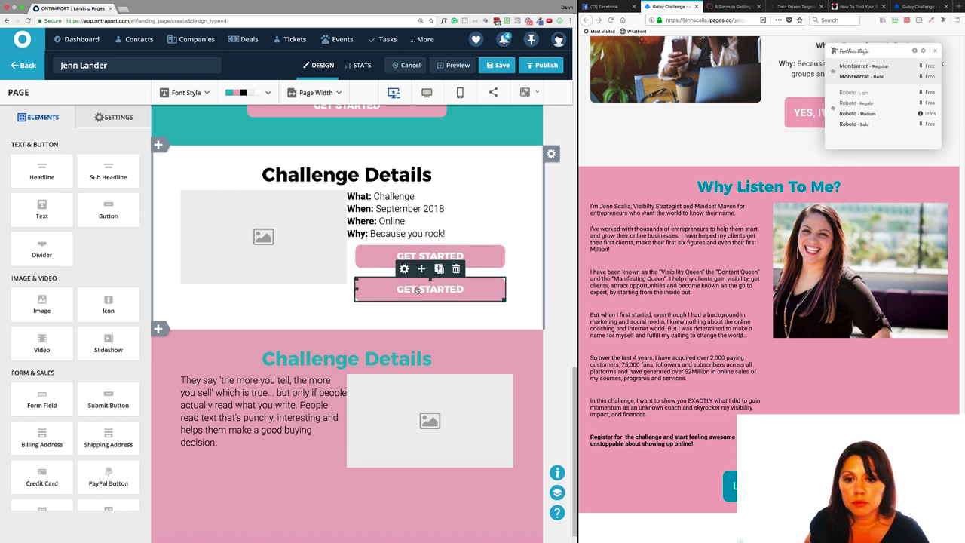
pyautogui.moveTo(421, 269); pyautogui.dragTo(345, 494)
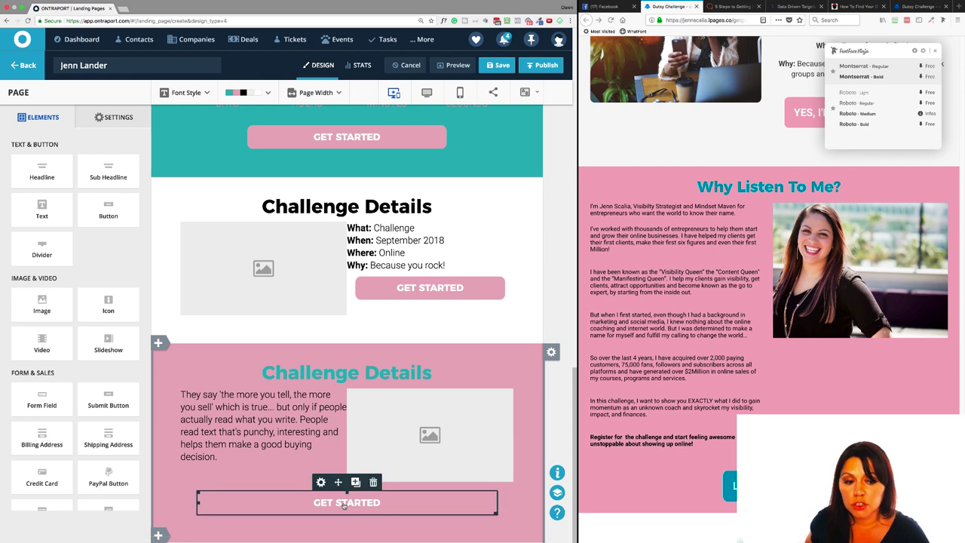
# Step: Set the background color of the pink block's GET STARTED button to Primary and finish editing the button
pyautogui.click(339, 505)
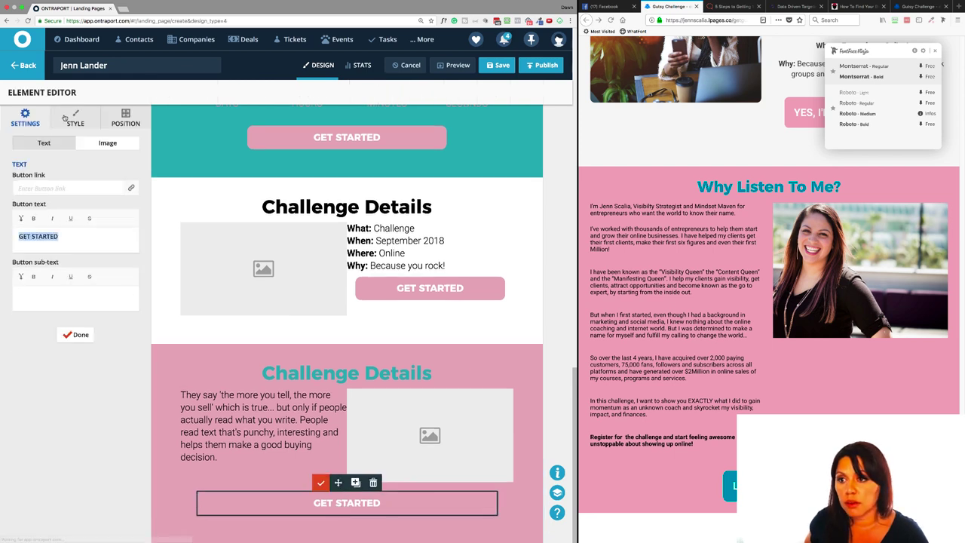
pyautogui.click(93, 122)
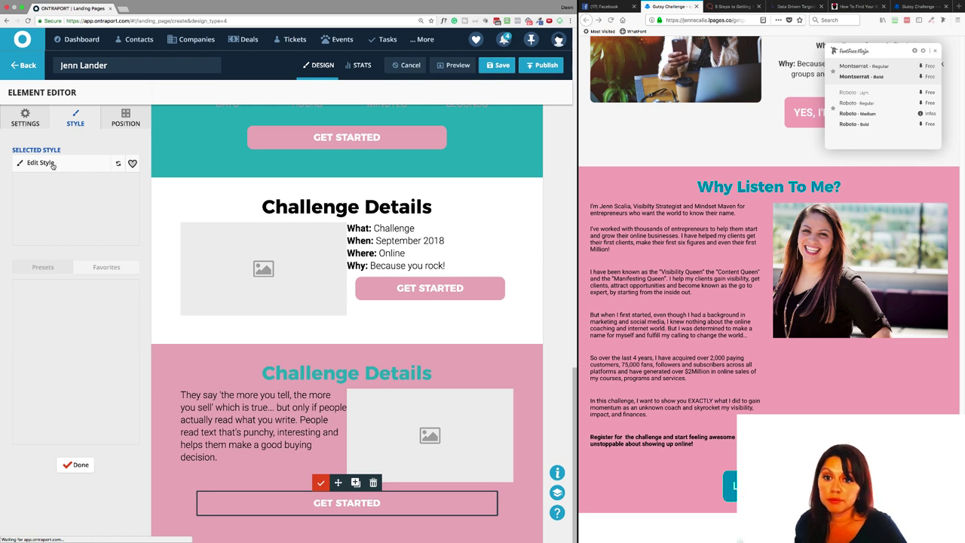
pyautogui.click(50, 165)
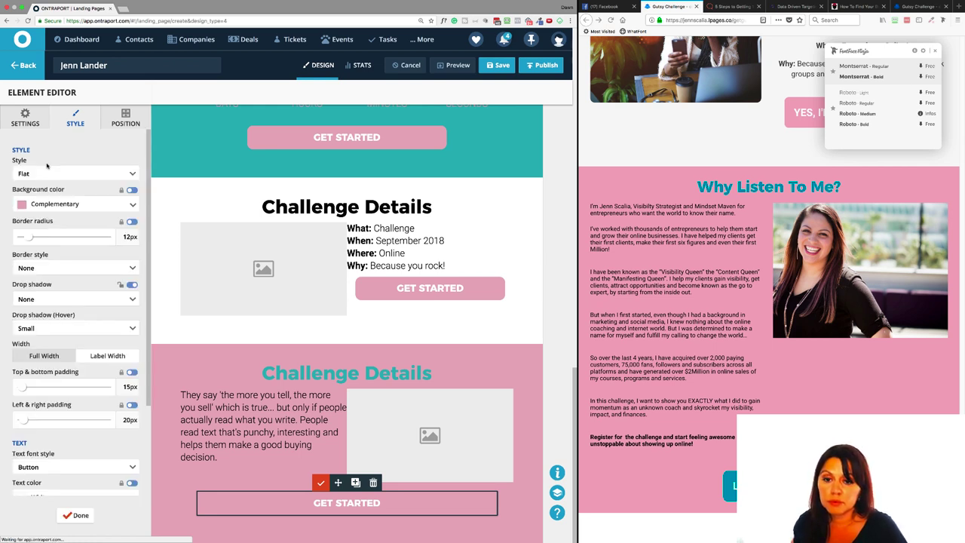
pyautogui.click(43, 206)
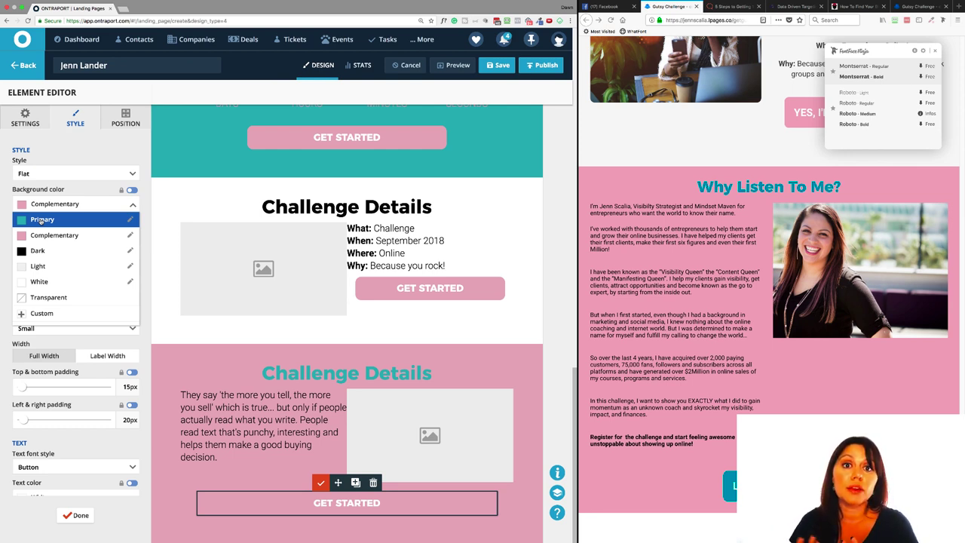
pyautogui.click(42, 219)
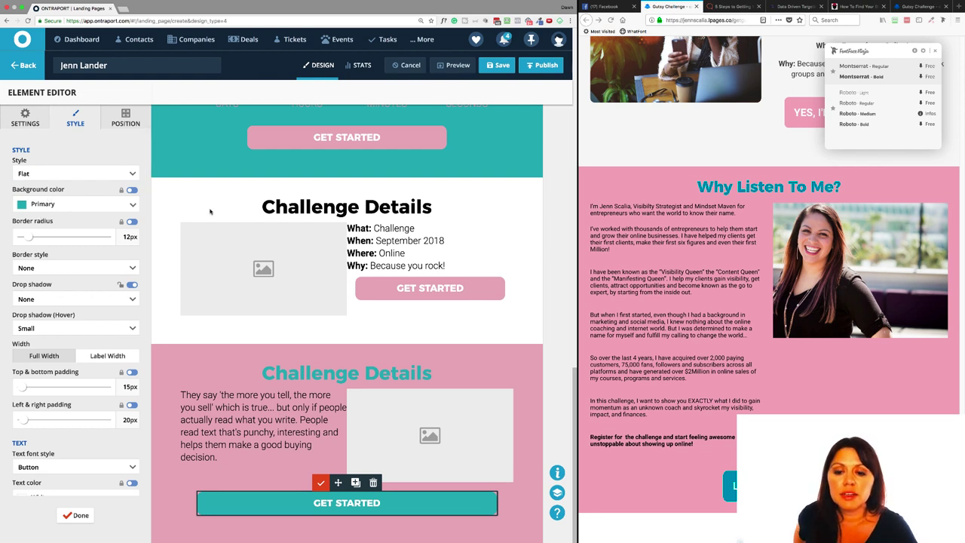
pyautogui.click(75, 516)
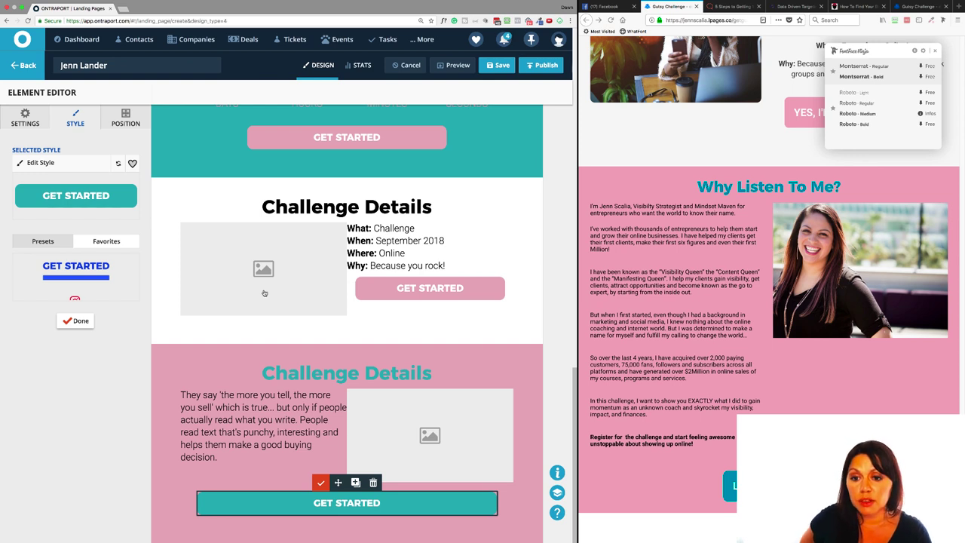
pyautogui.click(226, 300)
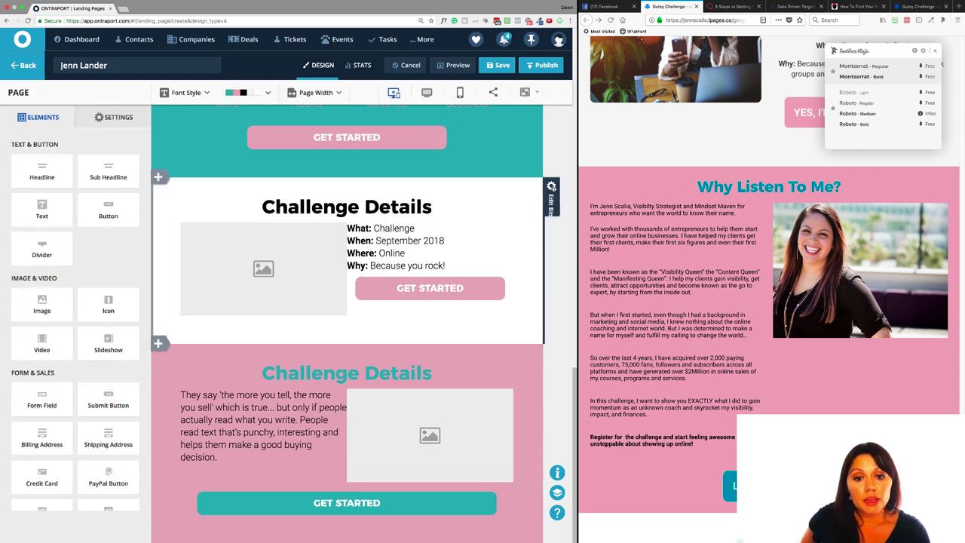
# Step: Give the text column of the white Challenge Details block a separate left padding of 20px
pyautogui.click(551, 187)
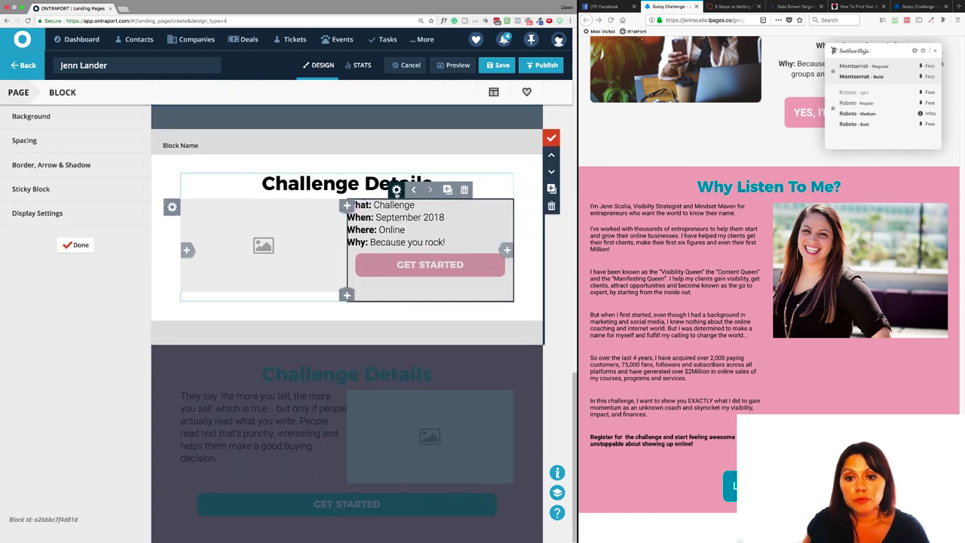
pyautogui.click(340, 242)
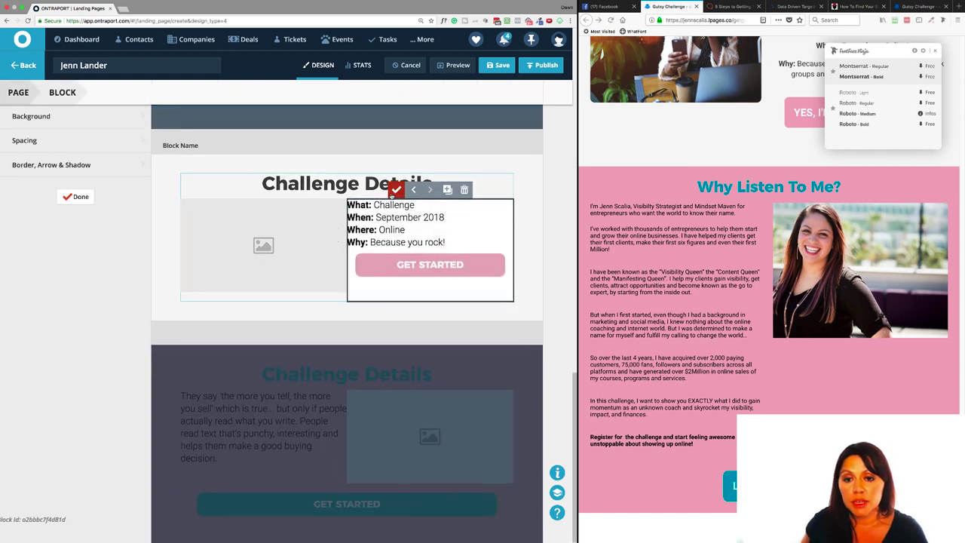
pyautogui.click(65, 151)
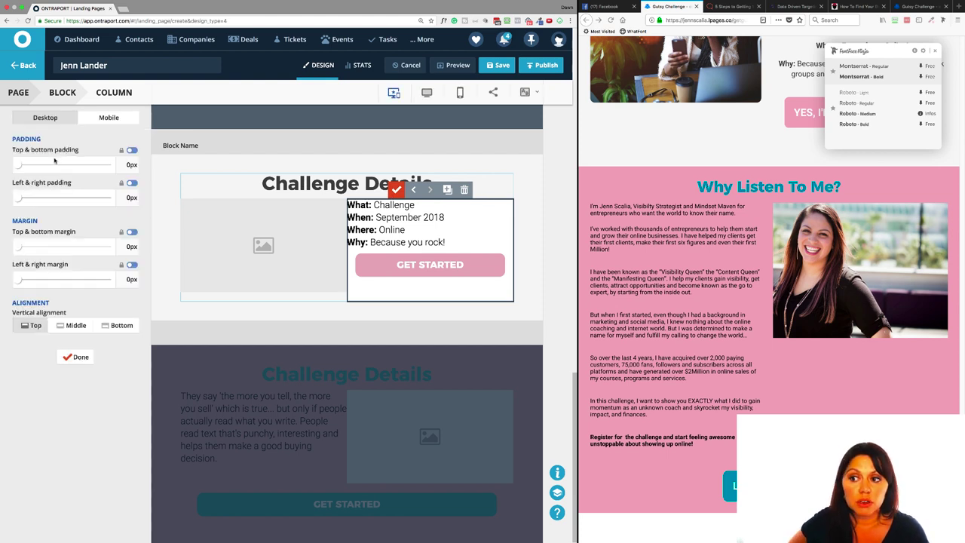
pyautogui.click(132, 183)
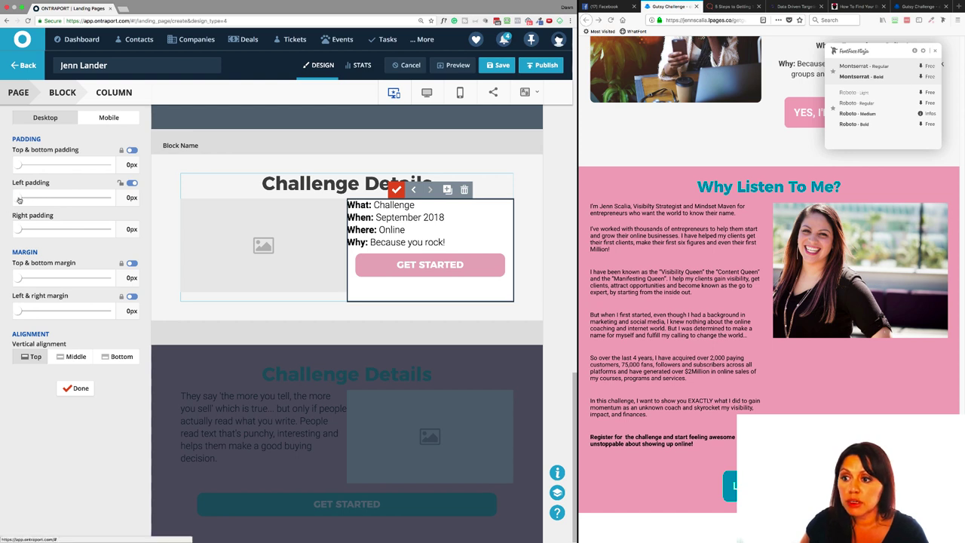
pyautogui.moveTo(20, 200); pyautogui.dragTo(23, 197)
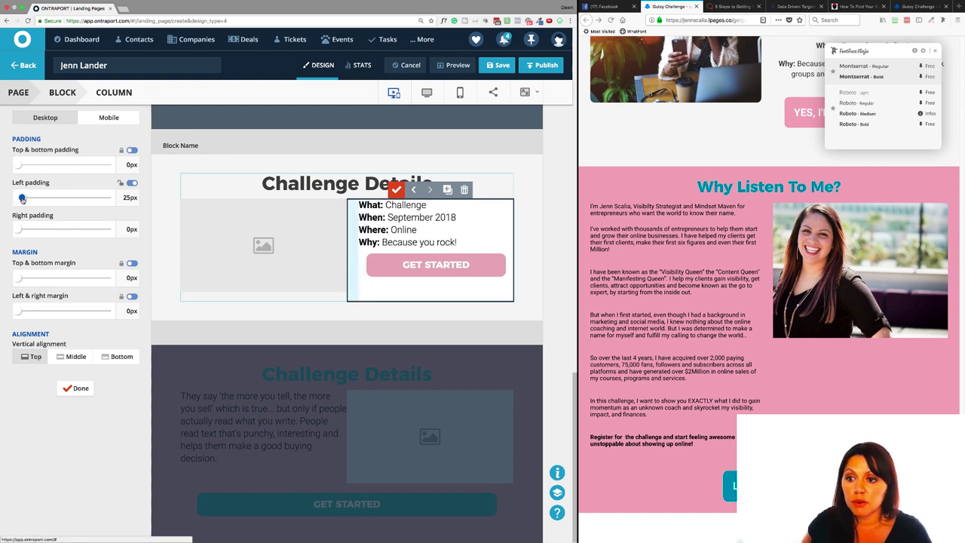
pyautogui.moveTo(22, 199); pyautogui.dragTo(24, 200)
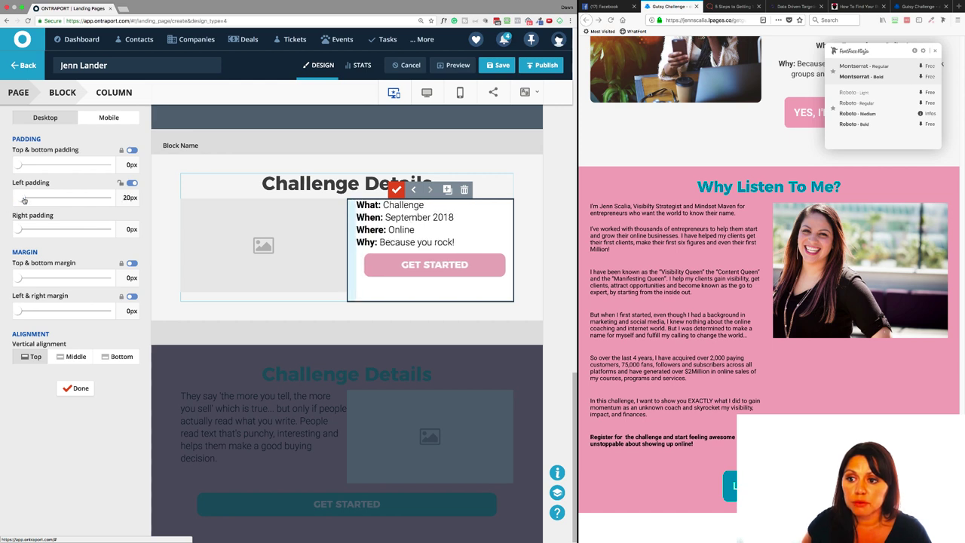
pyautogui.click(74, 388)
pyautogui.click(89, 199)
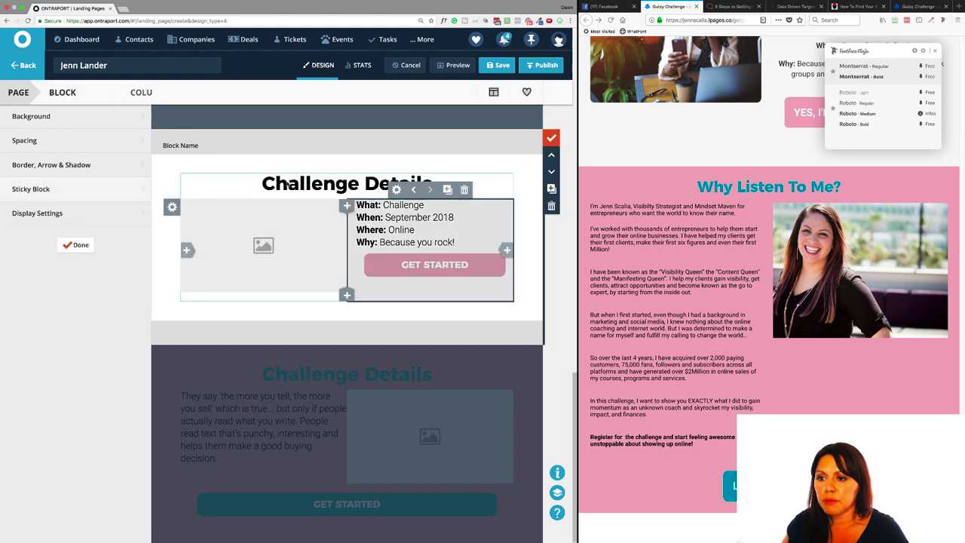
# Step: Give the image column of the white Challenge Details block a separate right padding of 20px and finish editing the block
pyautogui.click(230, 190)
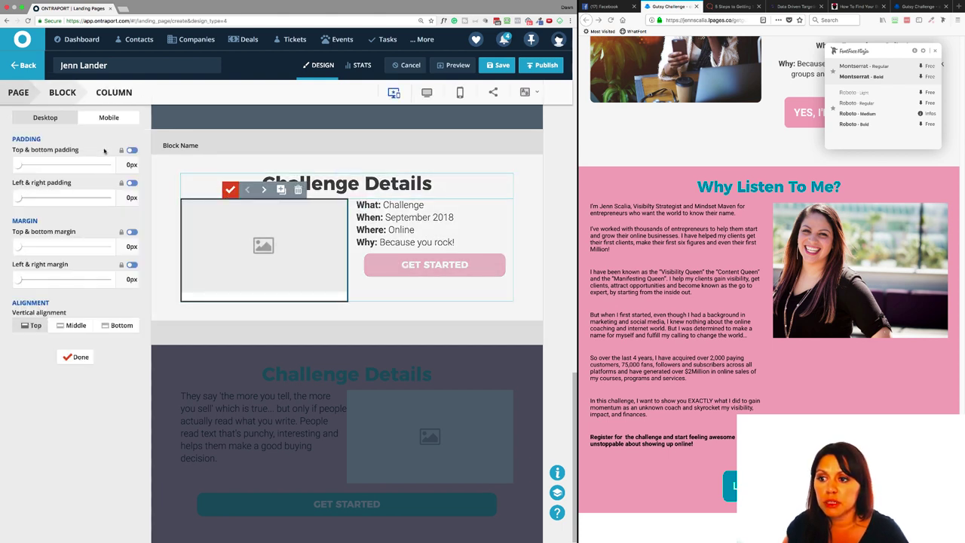
pyautogui.click(122, 183)
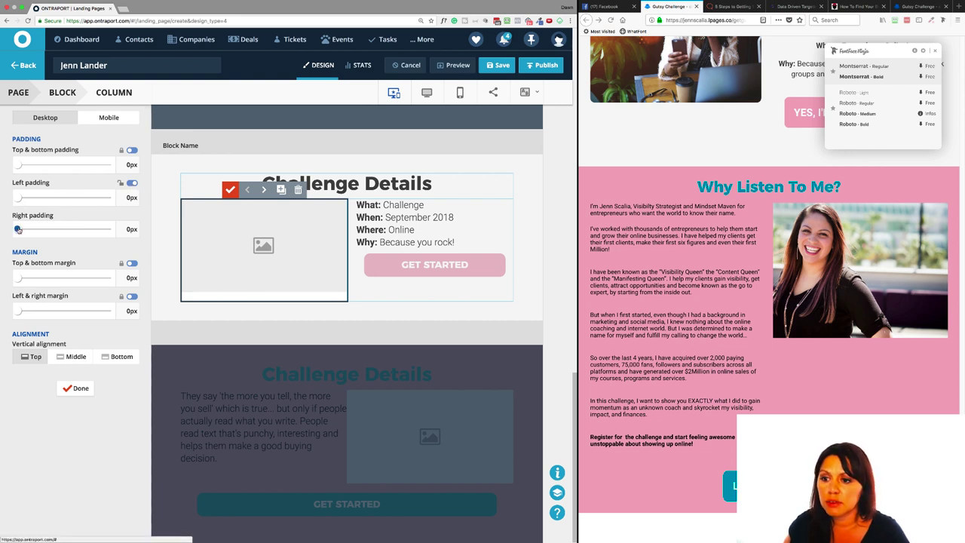
pyautogui.moveTo(18, 230); pyautogui.dragTo(22, 230)
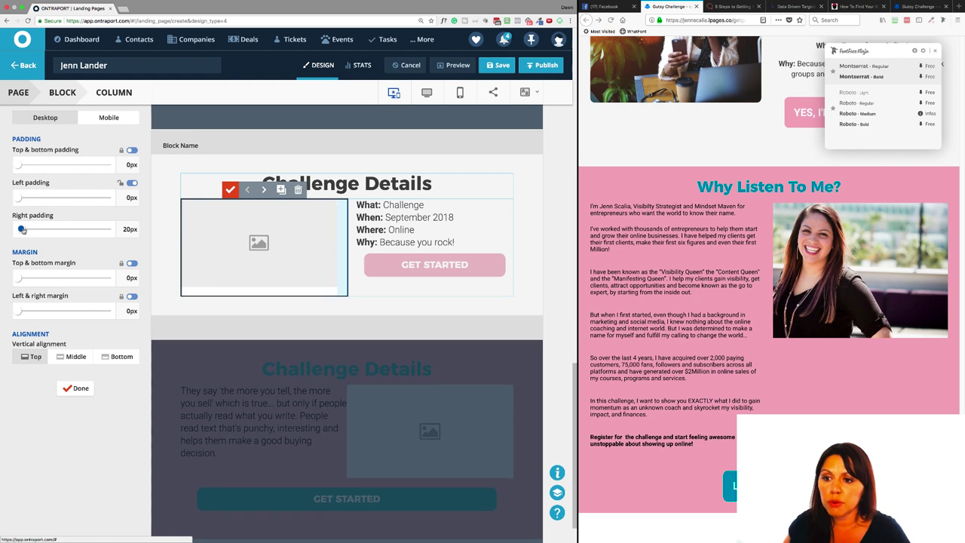
pyautogui.click(78, 389)
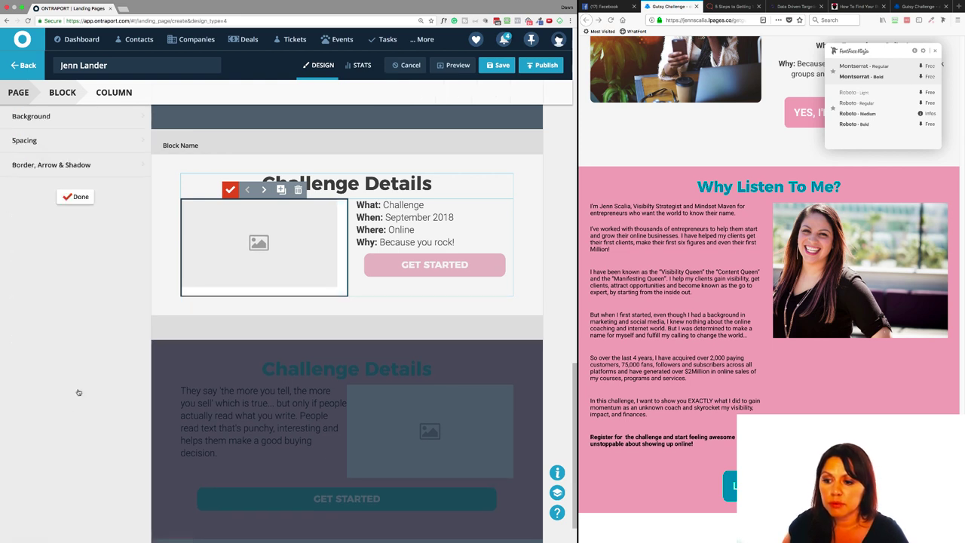
pyautogui.click(81, 198)
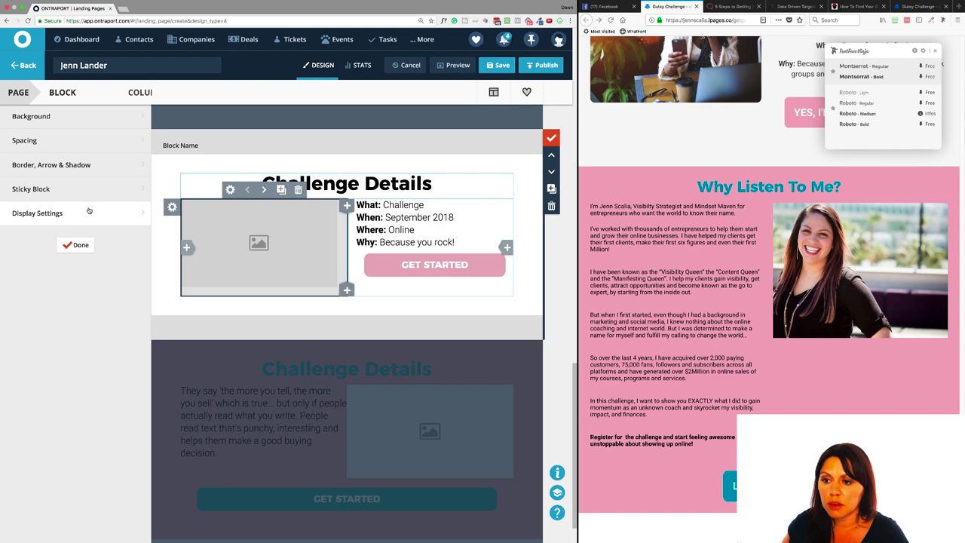
pyautogui.click(78, 245)
pyautogui.scroll(1, 285, 383)
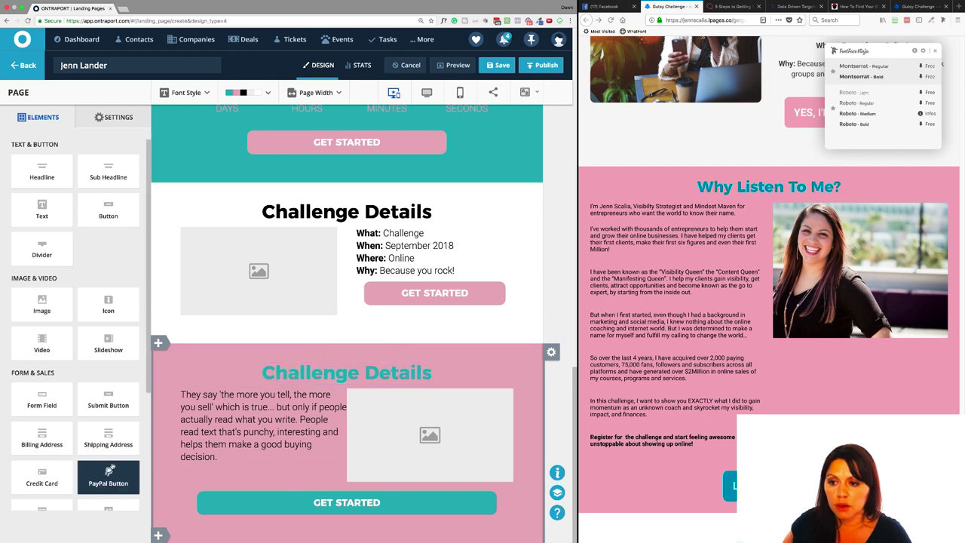
pyautogui.scroll(-3, 111, 475)
pyautogui.scroll(-1, 112, 467)
pyautogui.scroll(4, 112, 468)
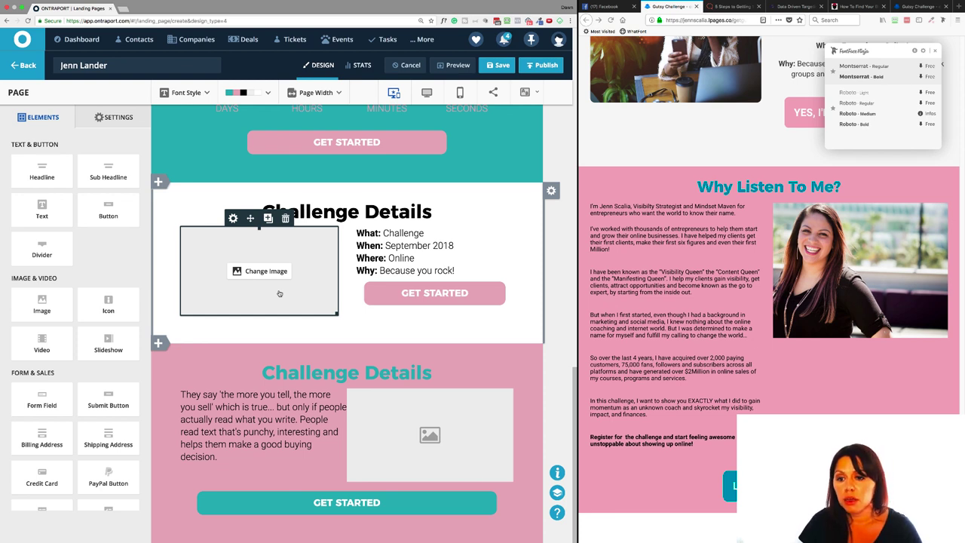
# Step: Try out several suggested color palettes on the page, save the gold, blue, dark gray and magenta one, and review the recolored sections
pyautogui.click(269, 93)
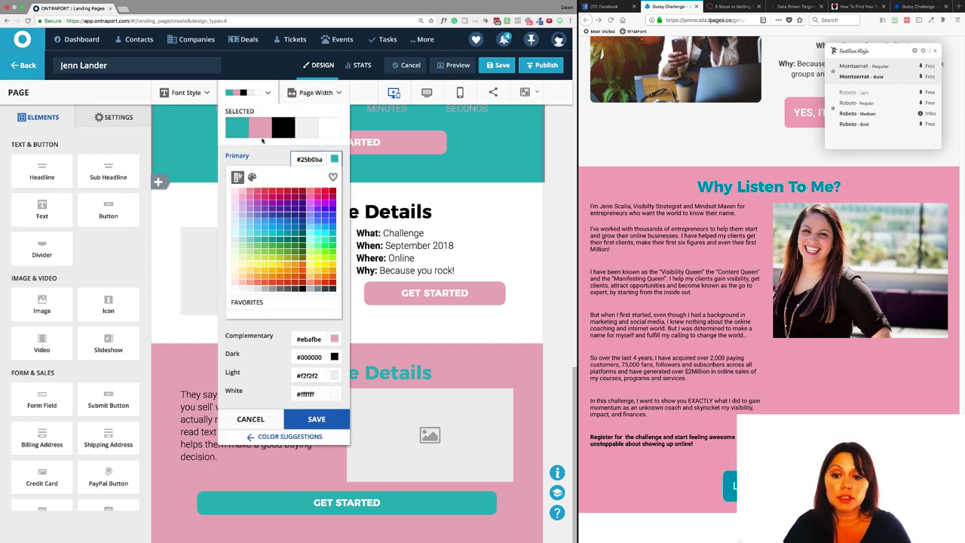
pyautogui.click(294, 437)
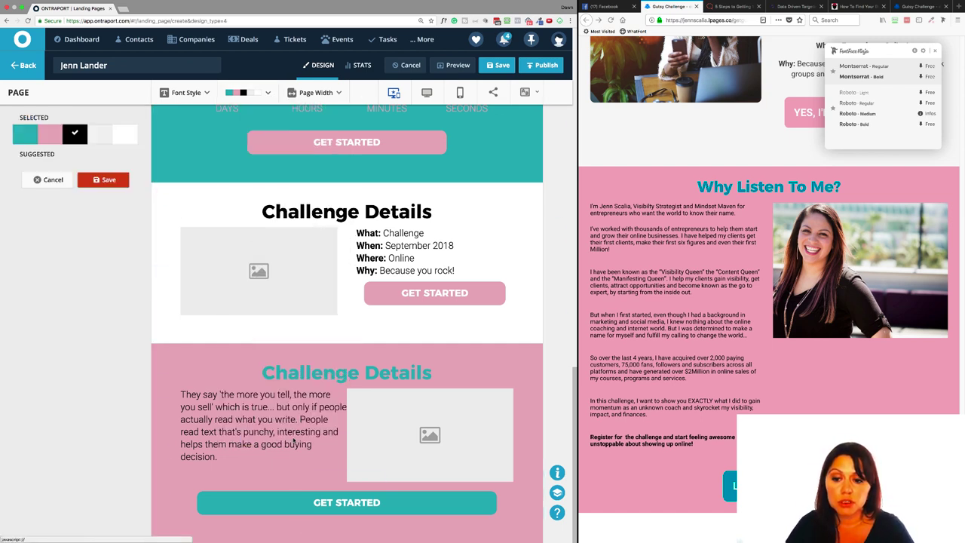
pyautogui.click(84, 301)
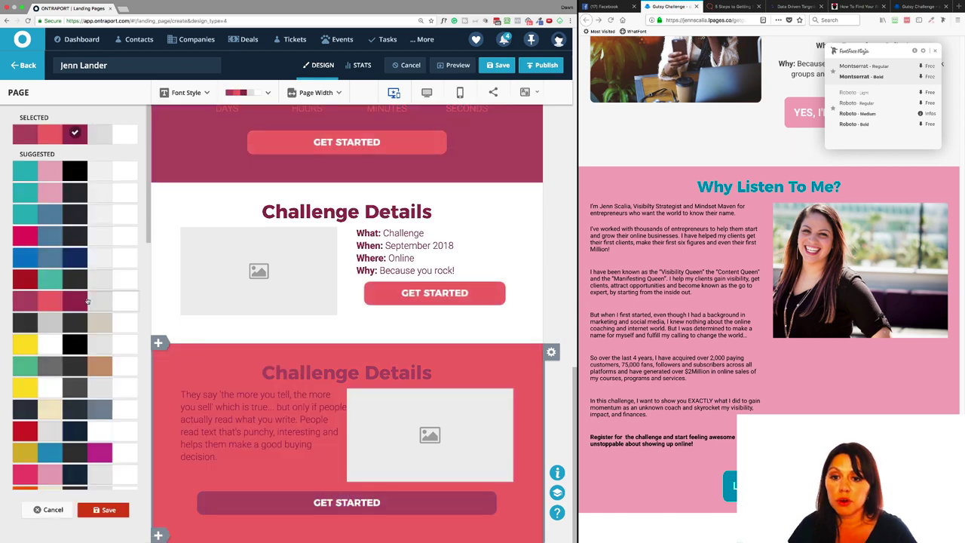
pyautogui.scroll(-5, 75, 331)
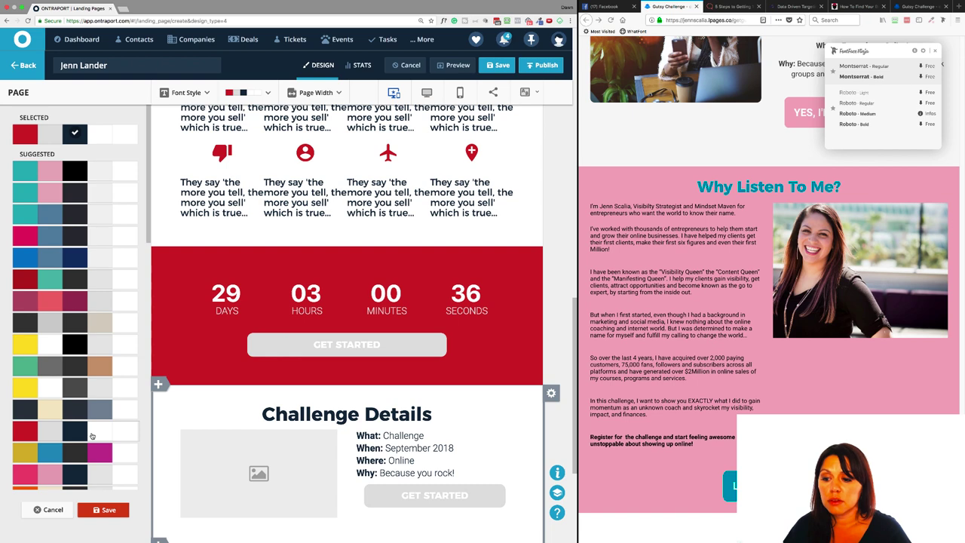
pyautogui.click(83, 456)
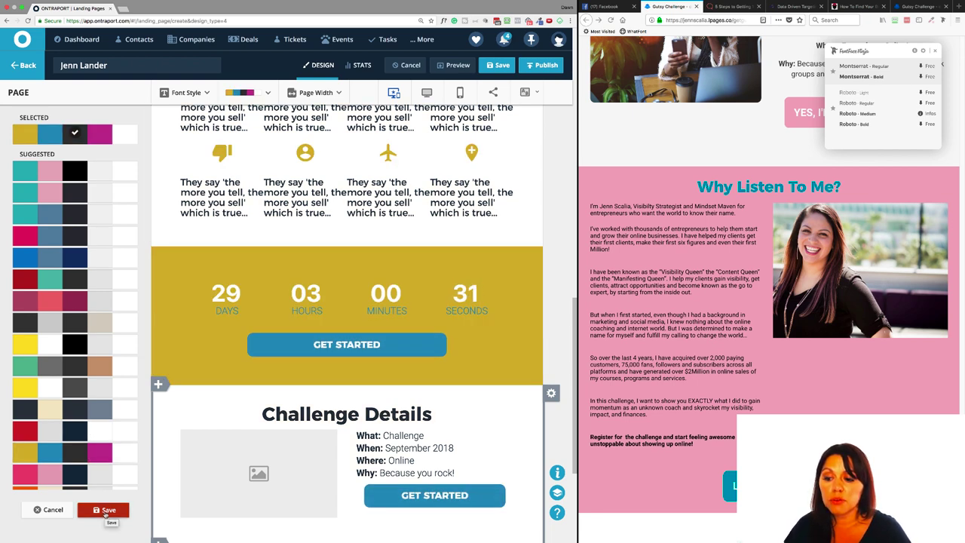
pyautogui.click(106, 510)
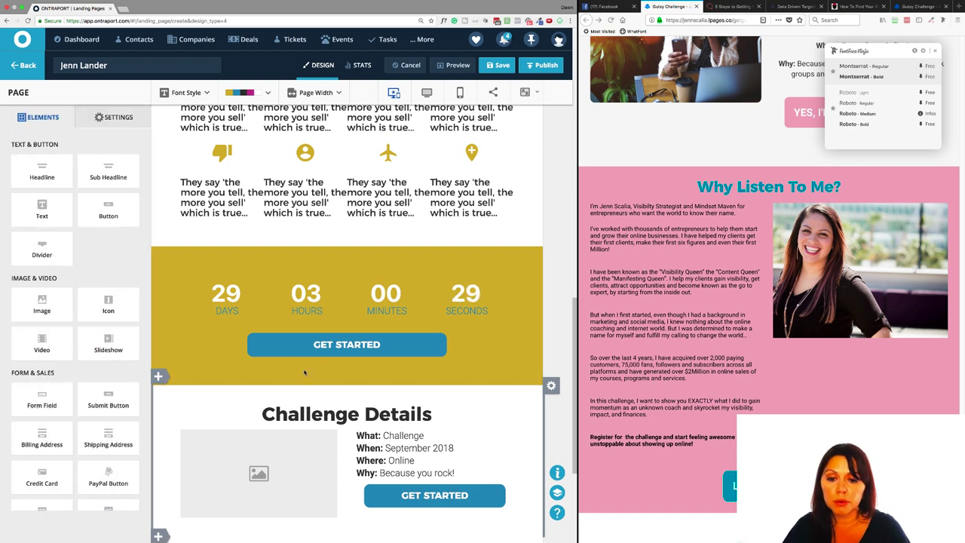
pyautogui.scroll(10, 304, 372)
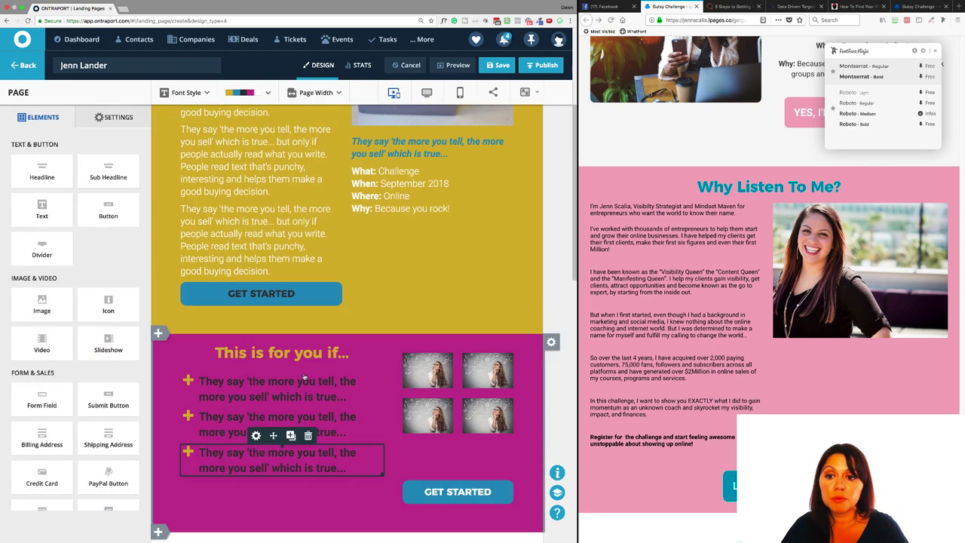
pyautogui.scroll(5, 304, 377)
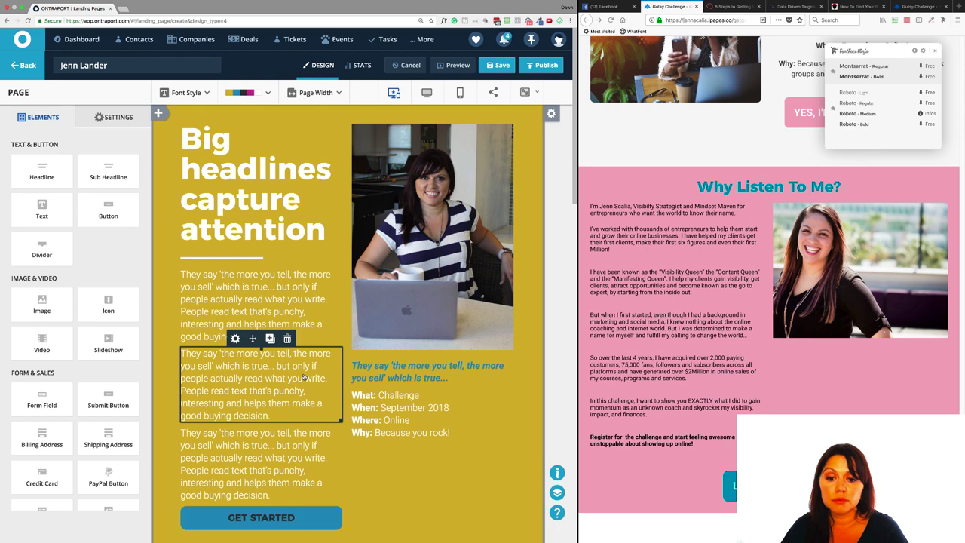
pyautogui.scroll(-10, 304, 377)
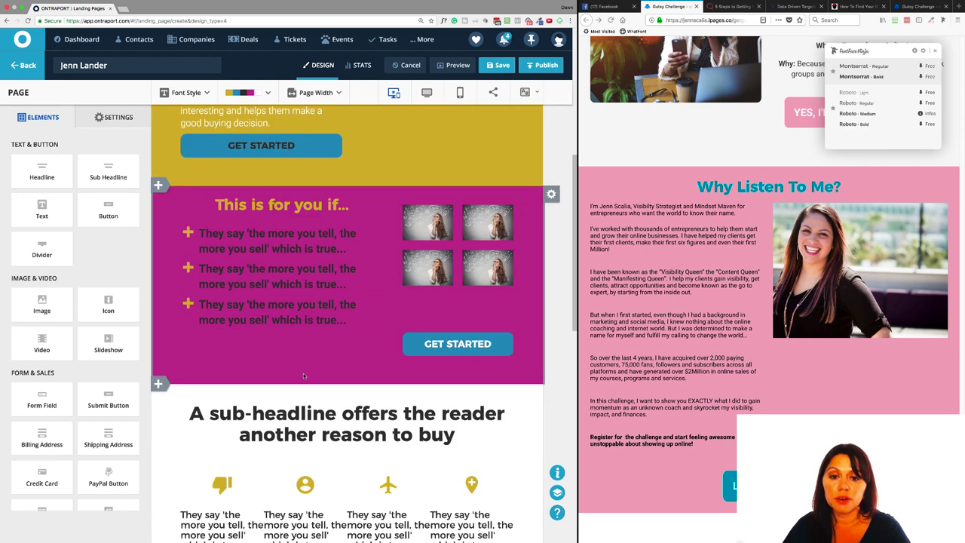
pyautogui.scroll(-3, 303, 374)
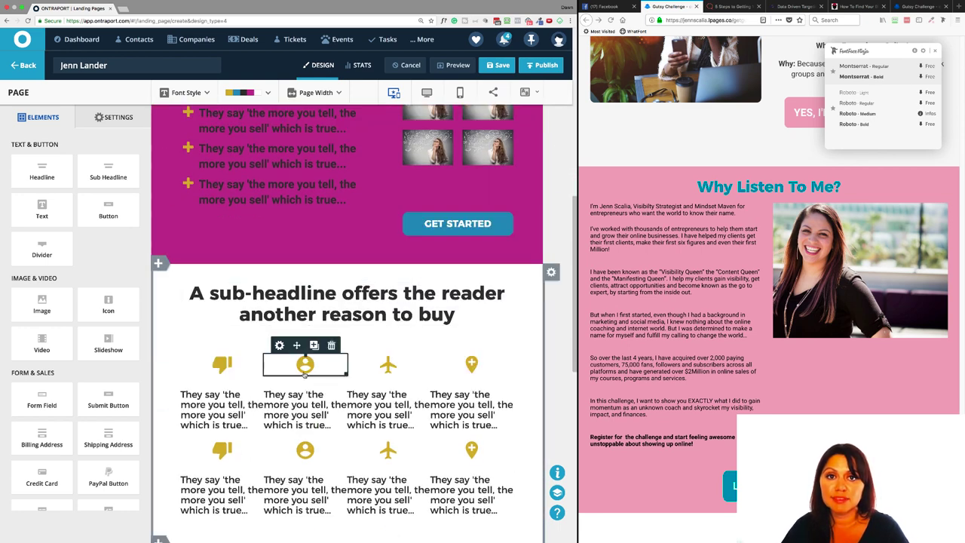
# Step: Switch the page back to the suggested teal, pink and black color palette and save it
pyautogui.click(269, 93)
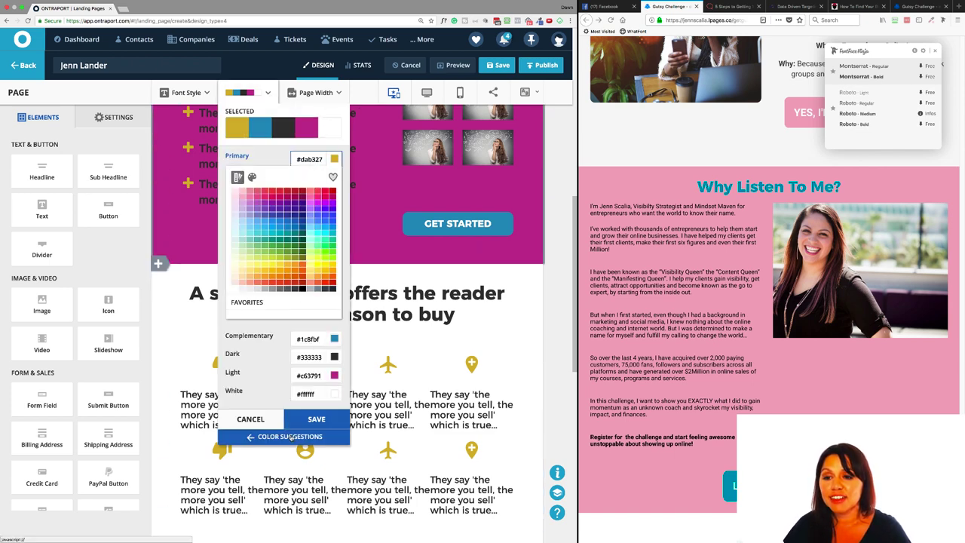
pyautogui.click(290, 437)
pyautogui.click(99, 177)
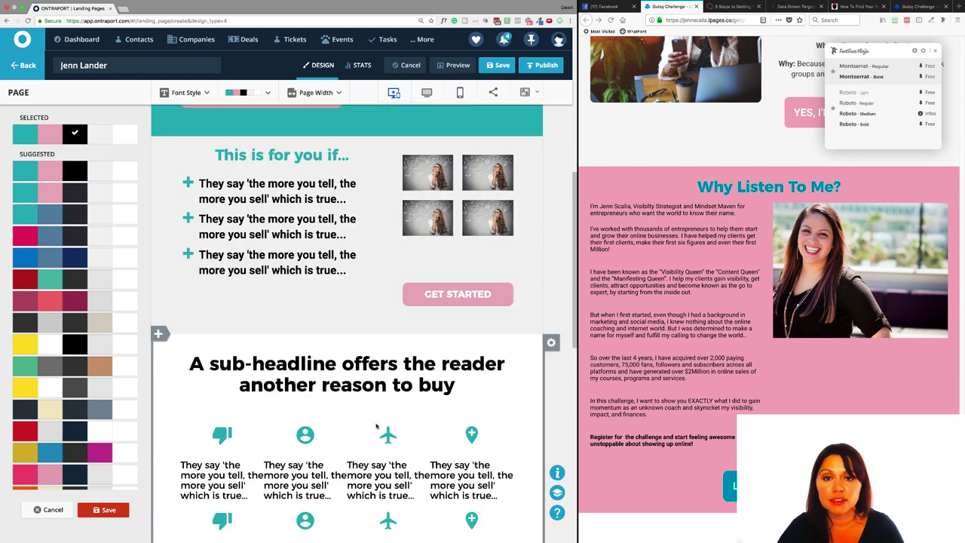
pyautogui.scroll(-2, 376, 426)
pyautogui.scroll(-10, 376, 427)
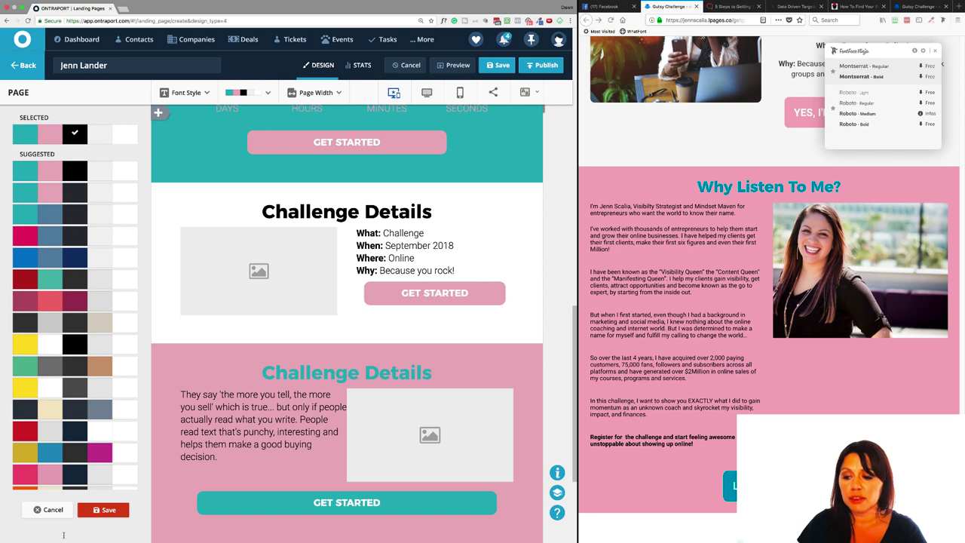
pyautogui.click(101, 513)
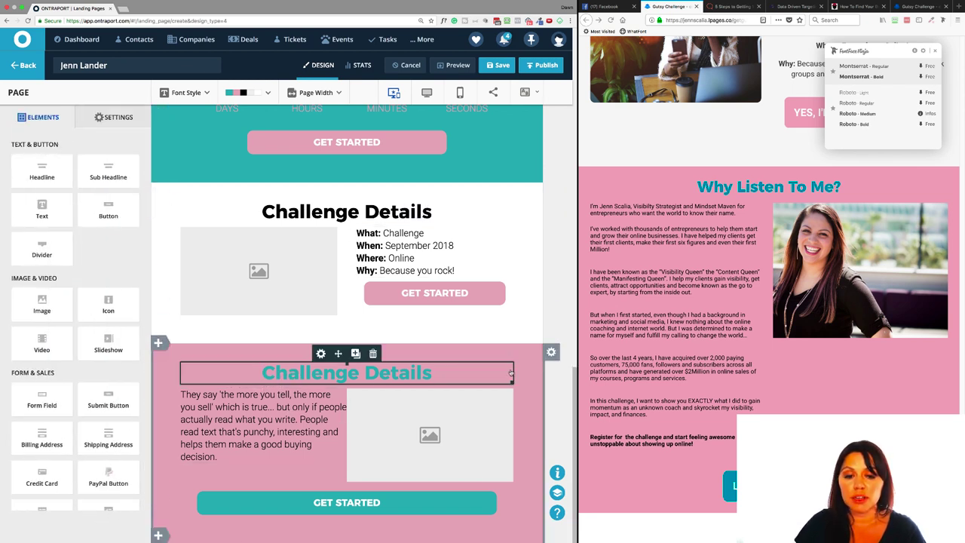
# Step: Duplicate the pink Challenge Details block at the end of the page and delete the lower copy again
pyautogui.click(551, 353)
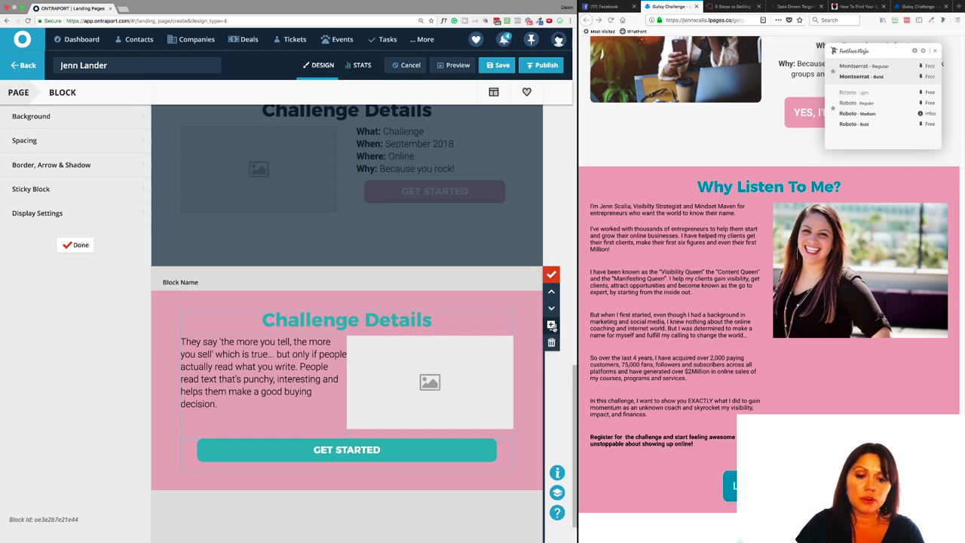
pyautogui.scroll(-3, 471, 429)
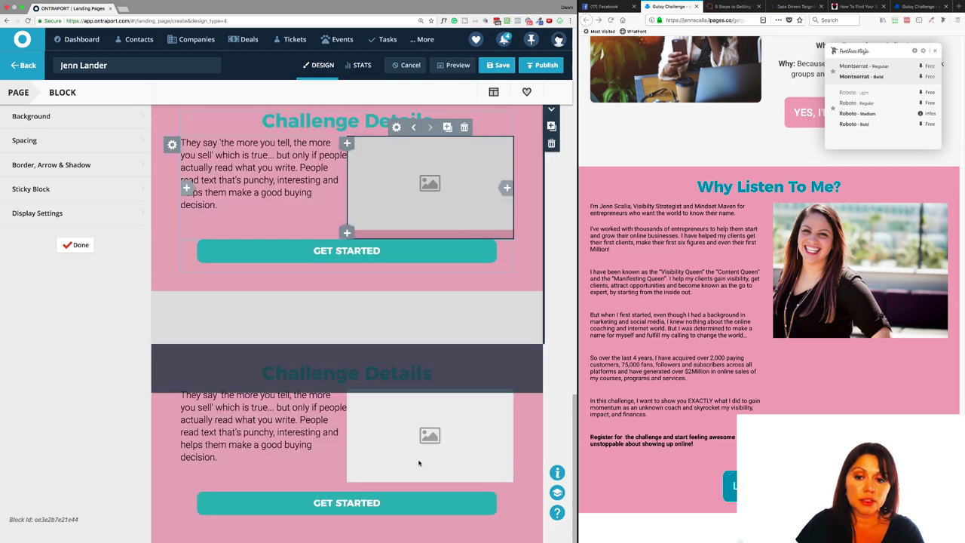
pyautogui.click(78, 245)
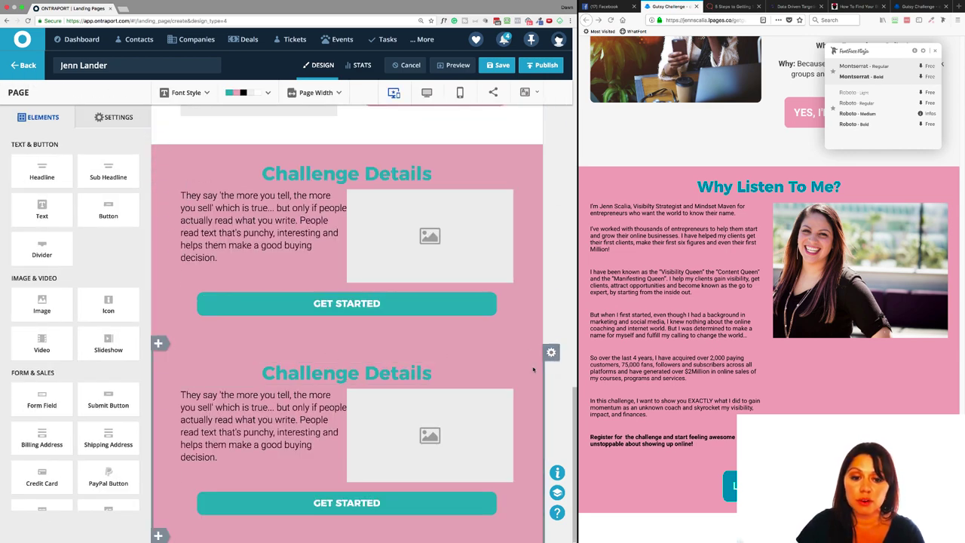
pyautogui.click(552, 352)
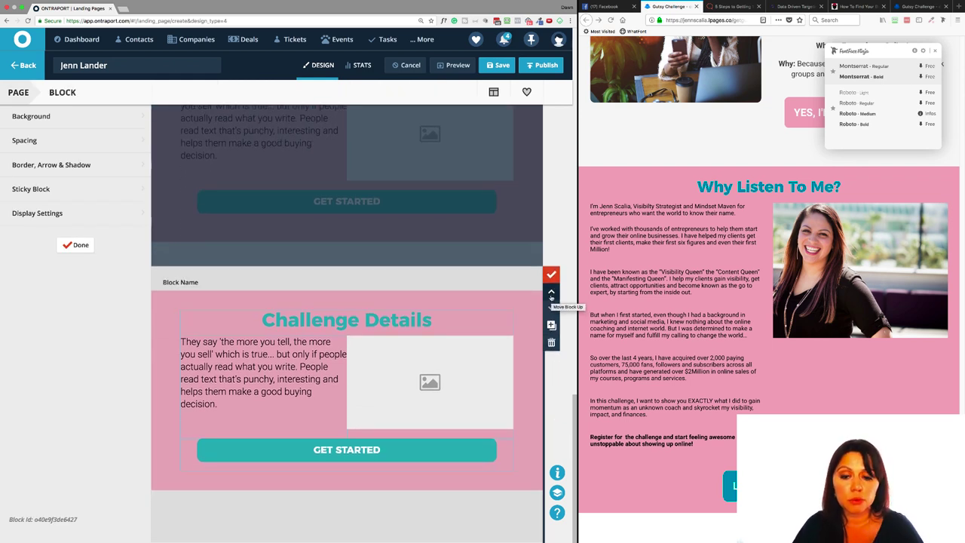
pyautogui.click(551, 342)
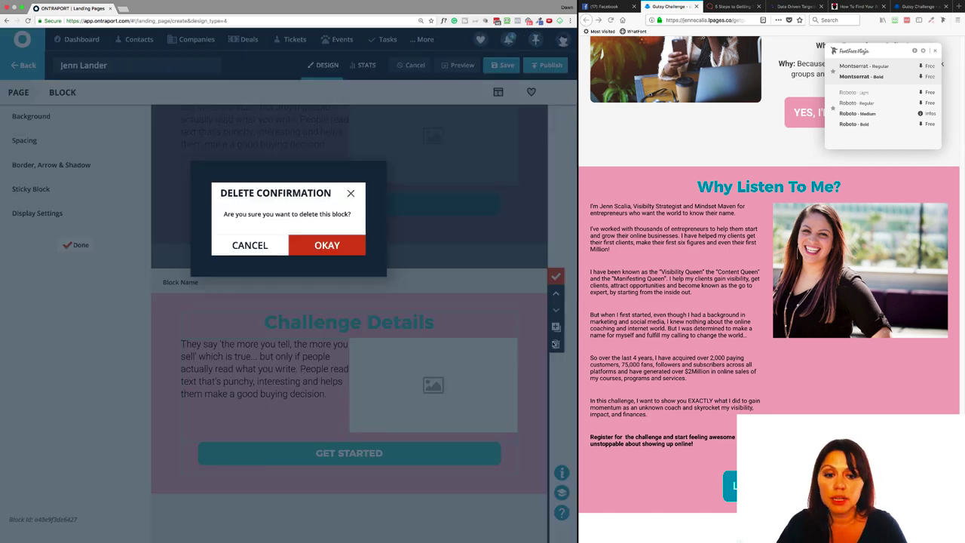
pyautogui.click(328, 247)
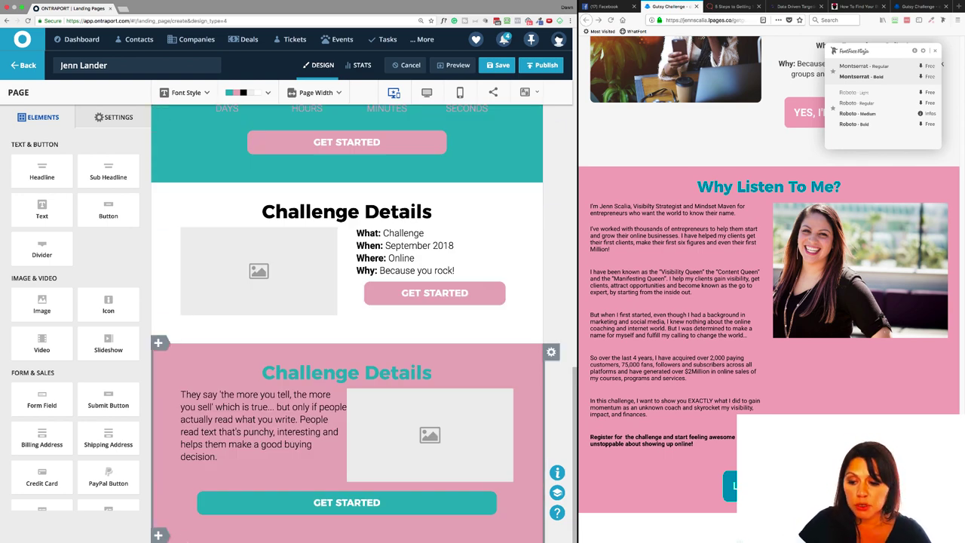
# Step: Add the pre-designed Basic Footer Nav with Social block below the pink Challenge Details block
pyautogui.click(174, 535)
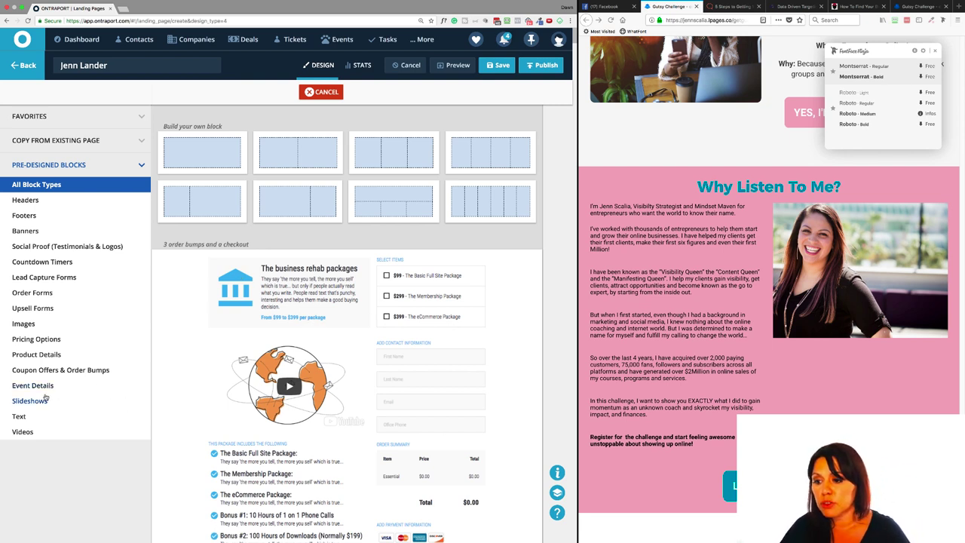
pyautogui.click(24, 215)
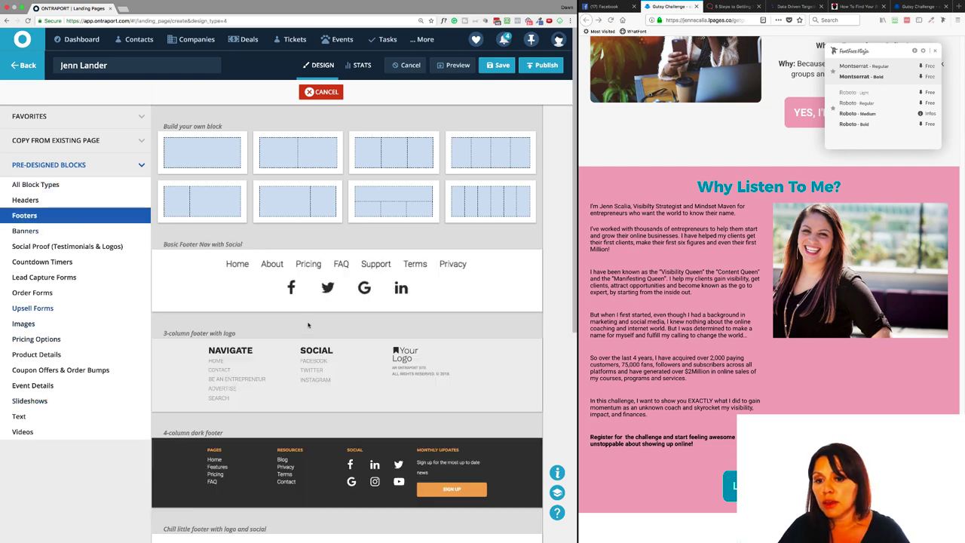
pyautogui.click(370, 277)
pyautogui.scroll(-2, 301, 422)
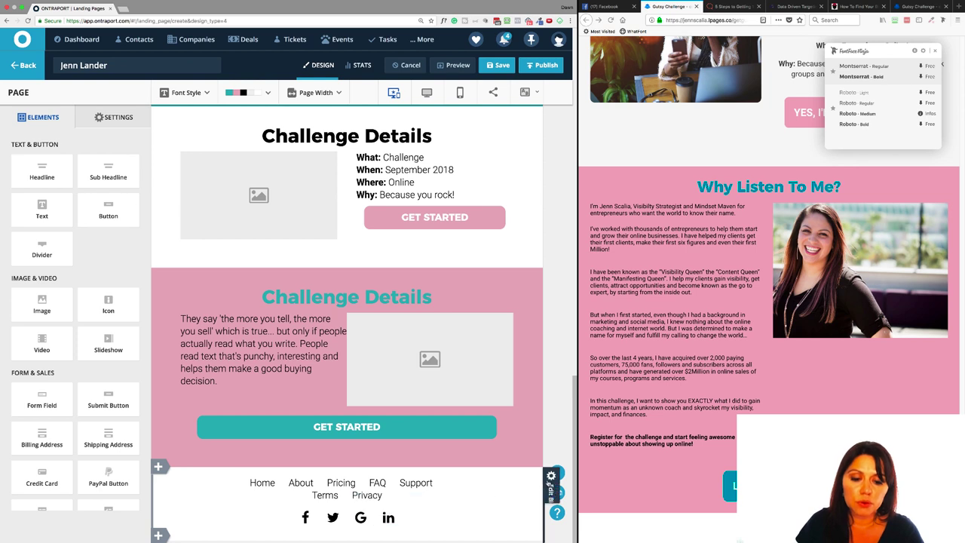
# Step: Delete the social icons column and its whole row from the footer block, keeping the navigation links, and finish editing the block
pyautogui.click(551, 476)
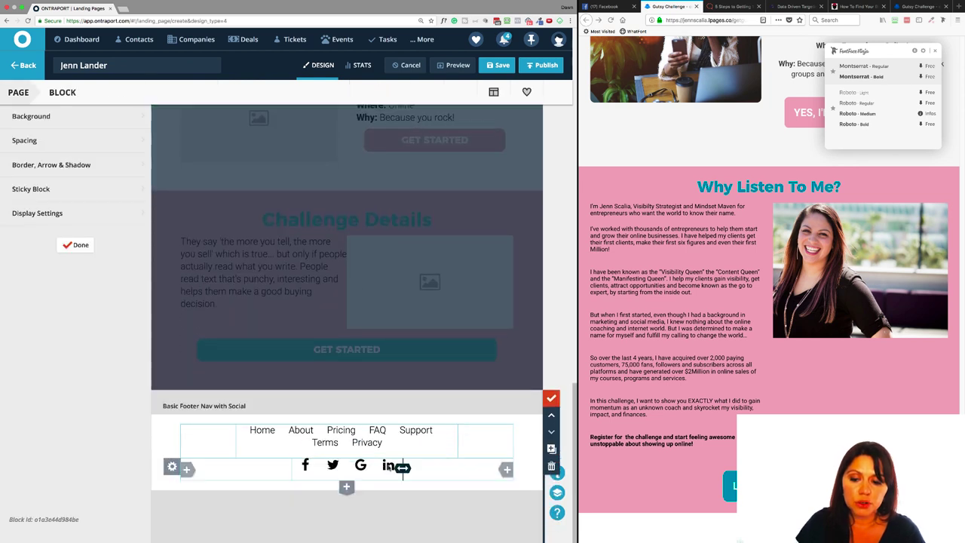
pyautogui.moveTo(385, 467)
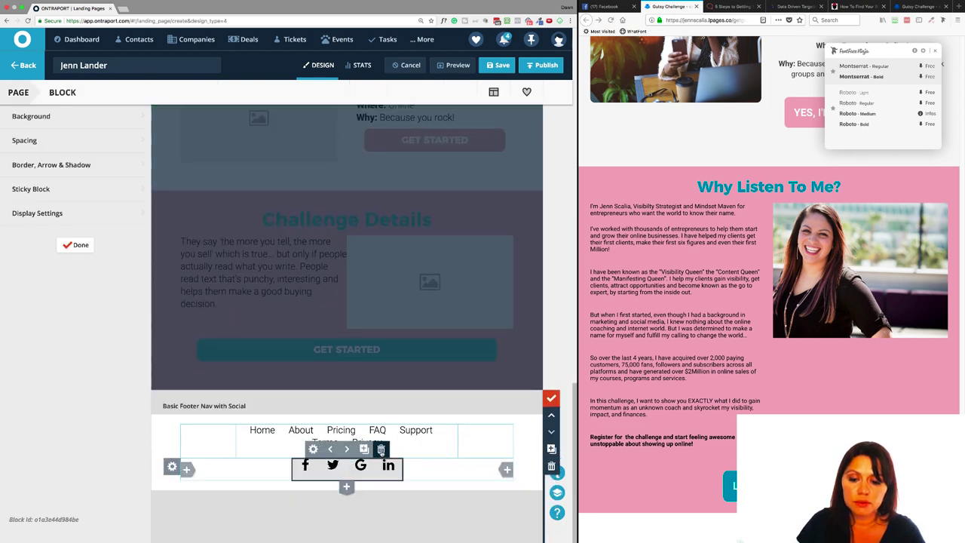
pyautogui.click(381, 450)
pyautogui.click(339, 248)
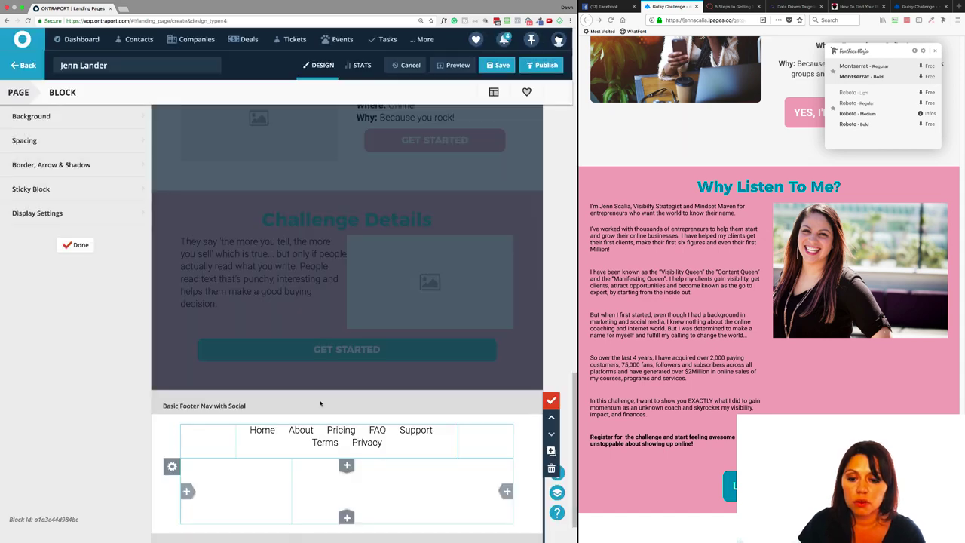
pyautogui.moveTo(404, 467)
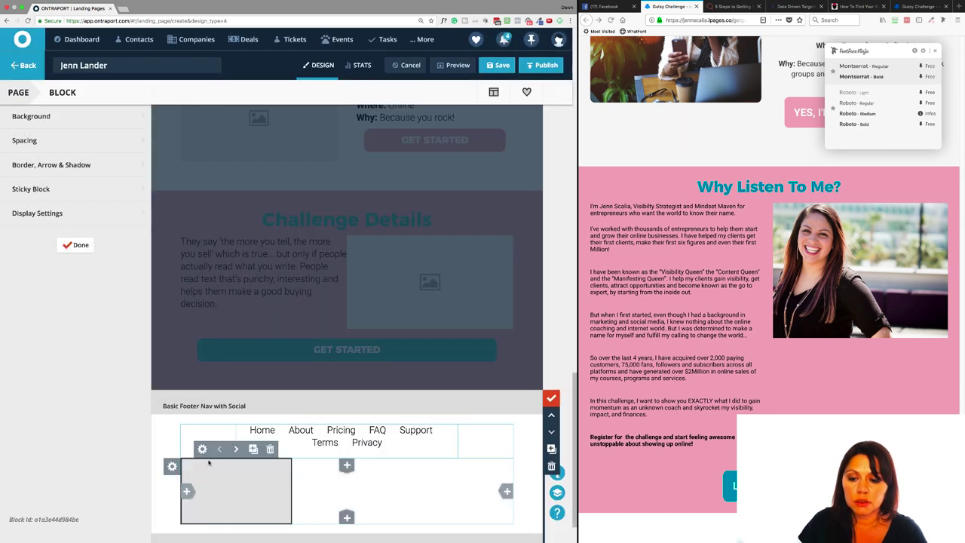
pyautogui.moveTo(172, 466)
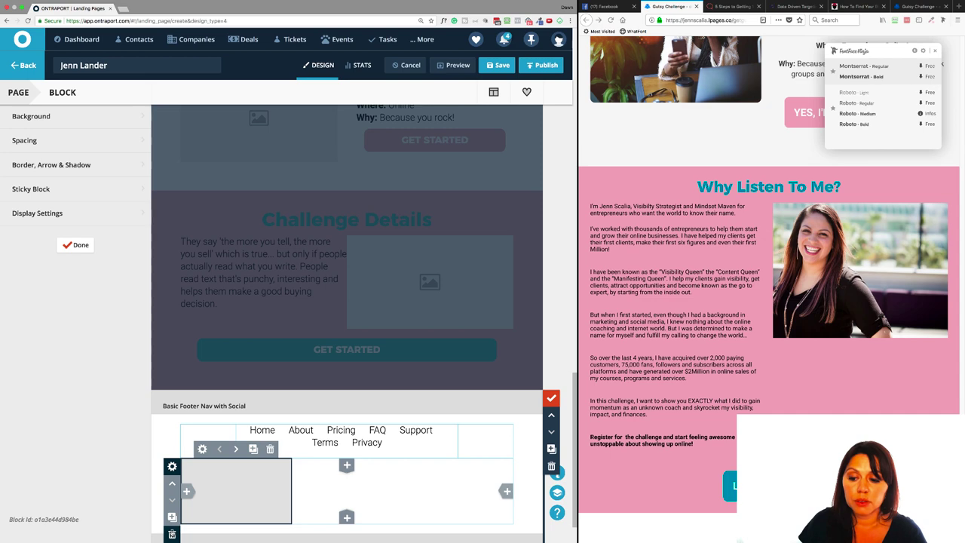
pyautogui.click(172, 534)
pyautogui.click(330, 244)
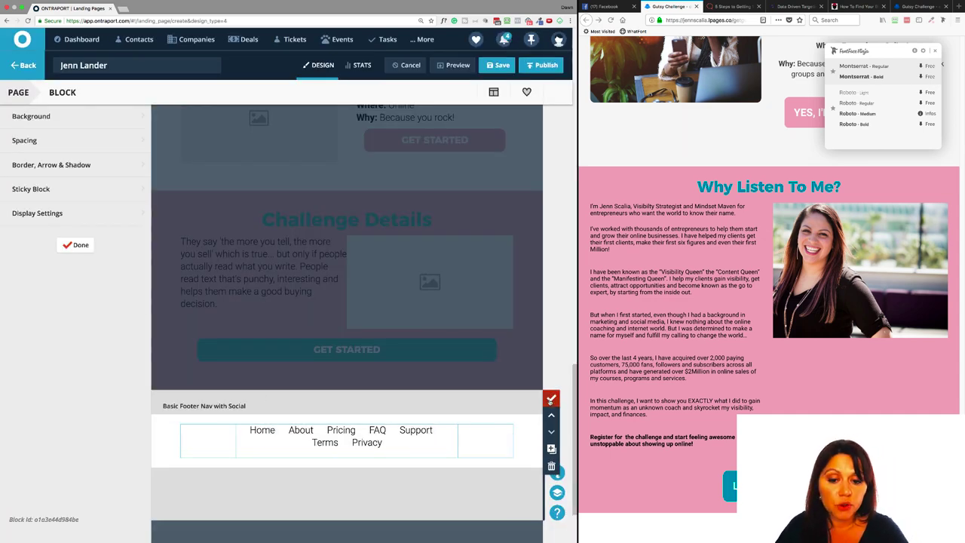
pyautogui.click(552, 399)
# Step: Return to the start of the page and save the landing page
pyautogui.scroll(10, 477, 381)
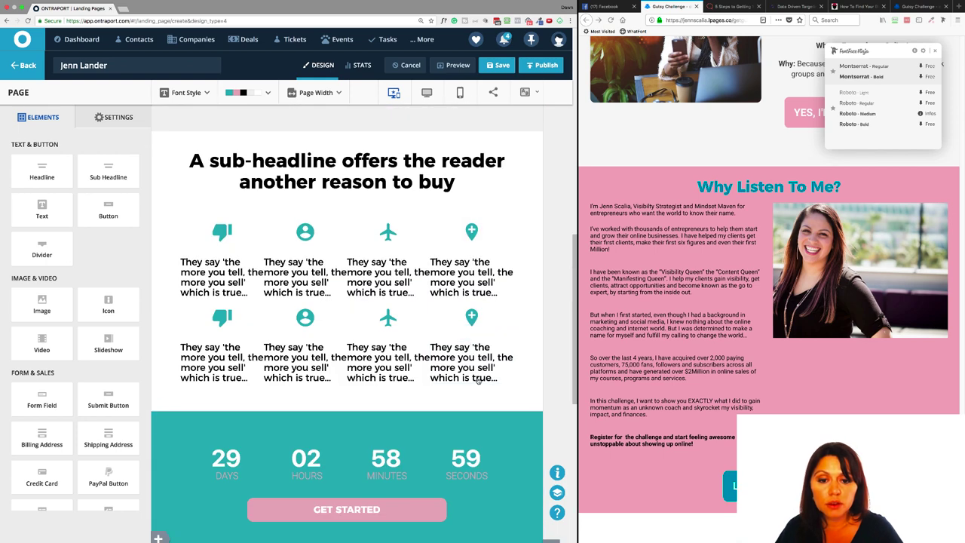
pyautogui.scroll(15, 477, 381)
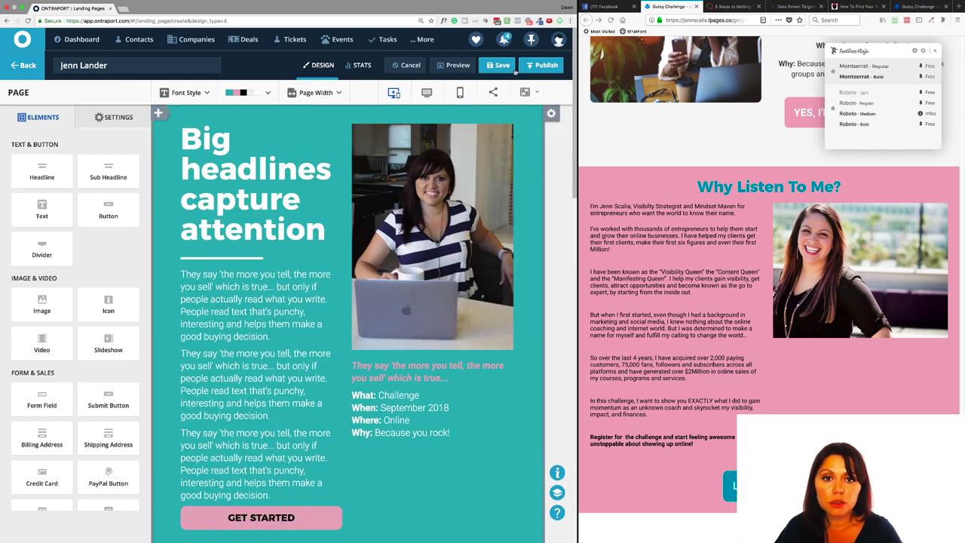
pyautogui.click(502, 65)
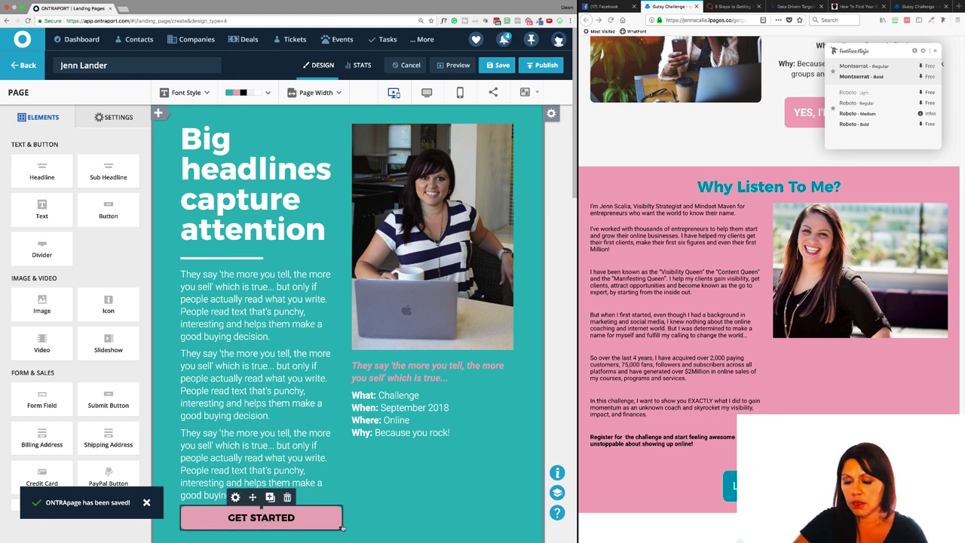
# Step: Open the link options for the hero section's GET STARTED button and bring up the registration popup on the reference page for comparison
pyautogui.click(294, 516)
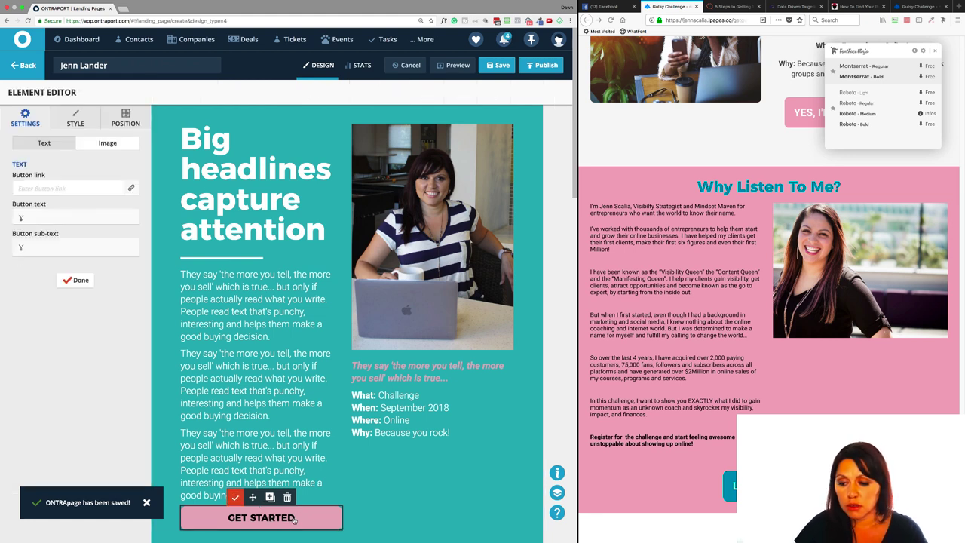
pyautogui.click(100, 189)
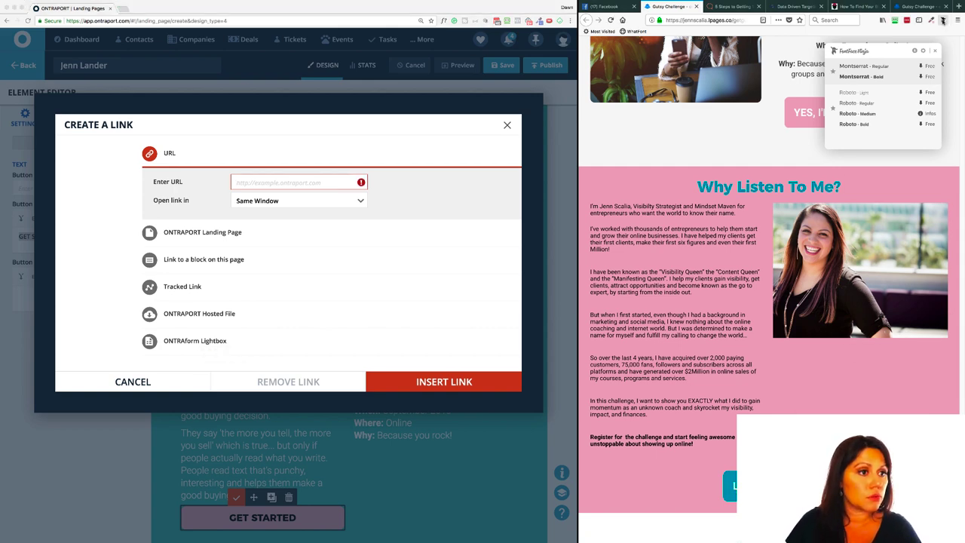
pyautogui.click(943, 20)
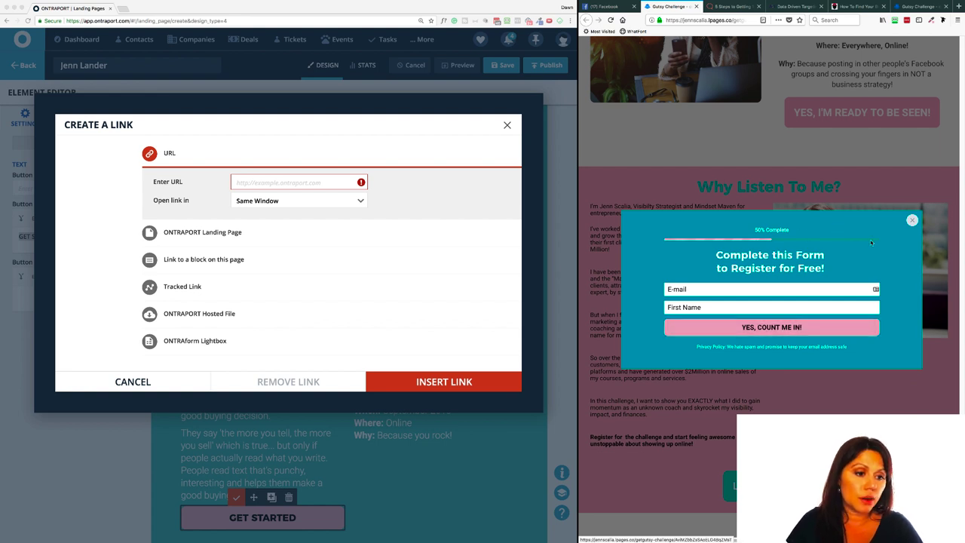
# Step: Link the hero's GET STARTED button to the ONTRAform Lightbox form "6 Figure Sales Funnels: Opt-In Popup" and save the landing page
pyautogui.click(198, 343)
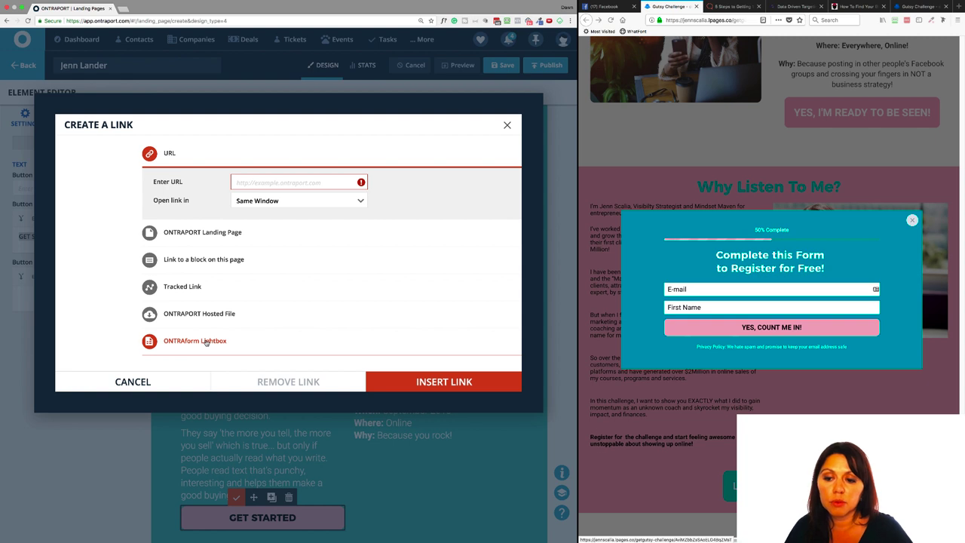
pyautogui.click(214, 346)
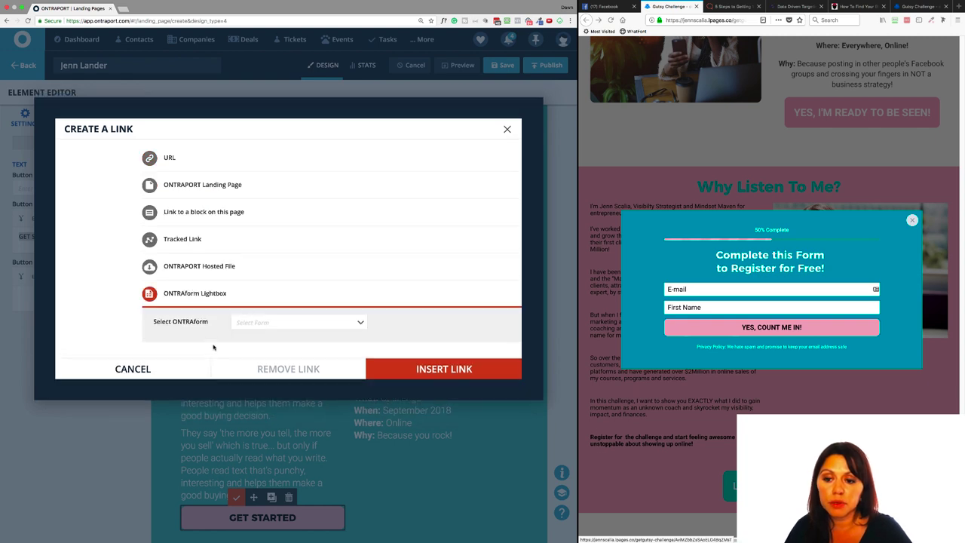
pyautogui.click(361, 323)
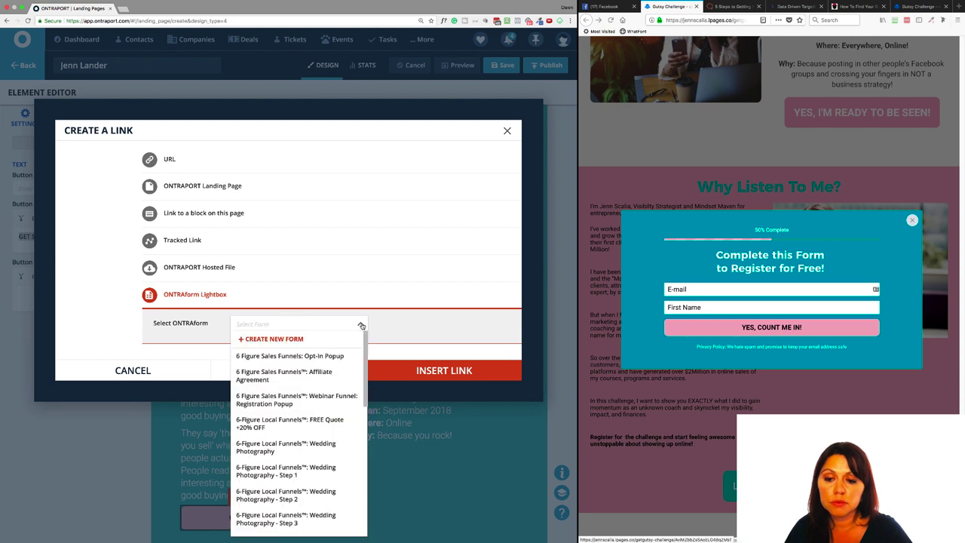
pyautogui.click(335, 357)
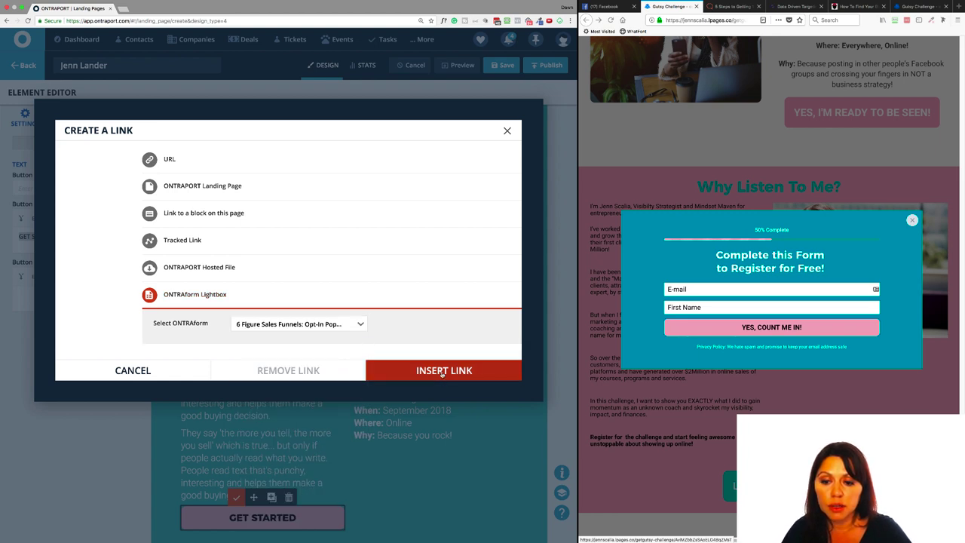
pyautogui.moveTo(444, 372); pyautogui.dragTo(113, 369)
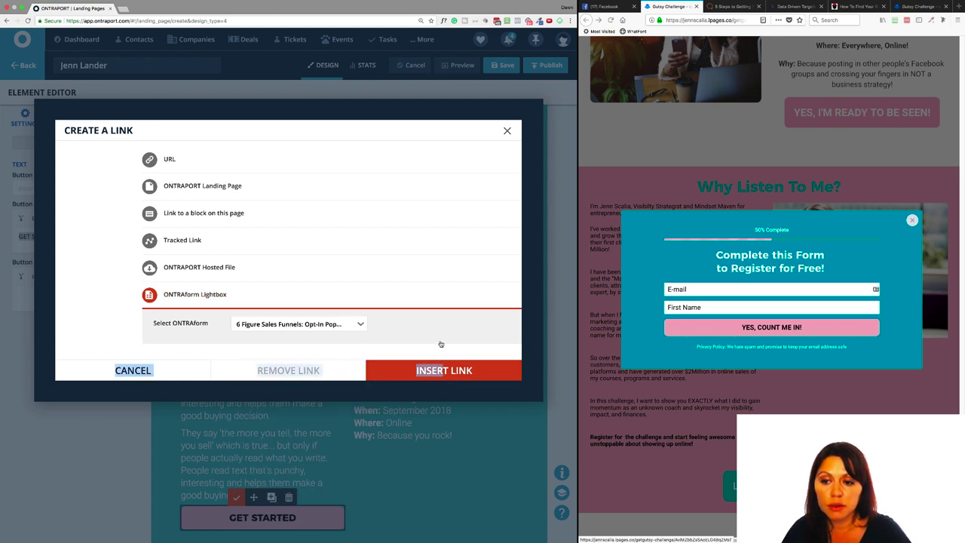
pyautogui.click(168, 160)
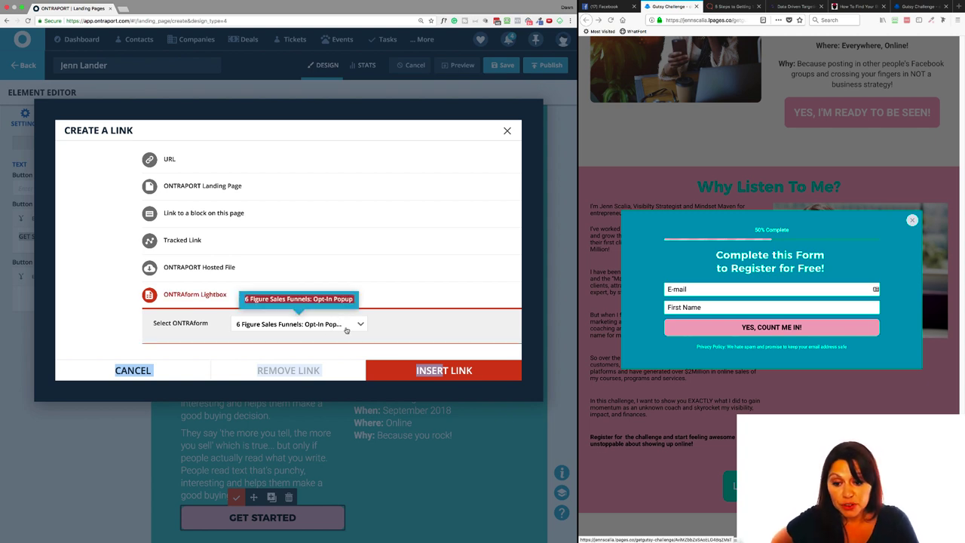
pyautogui.click(456, 370)
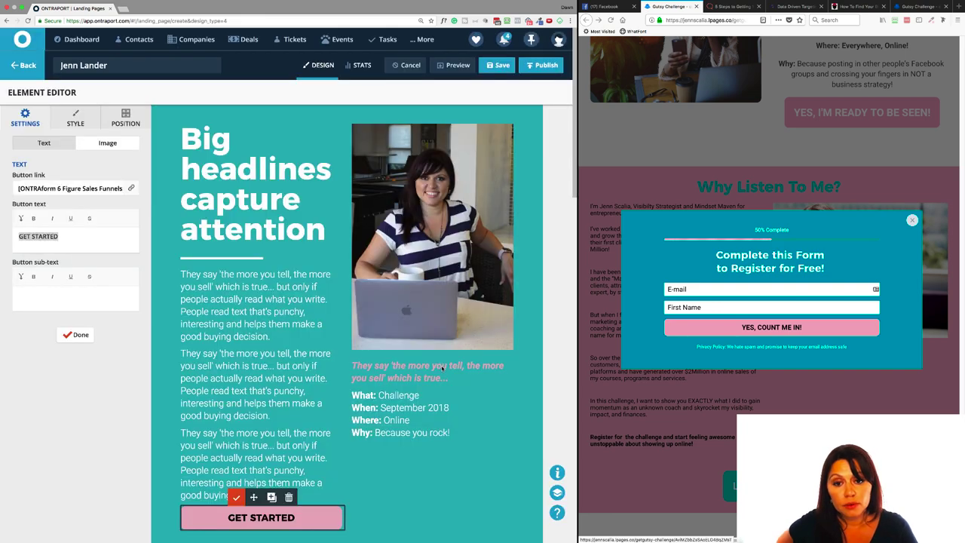
pyautogui.click(493, 66)
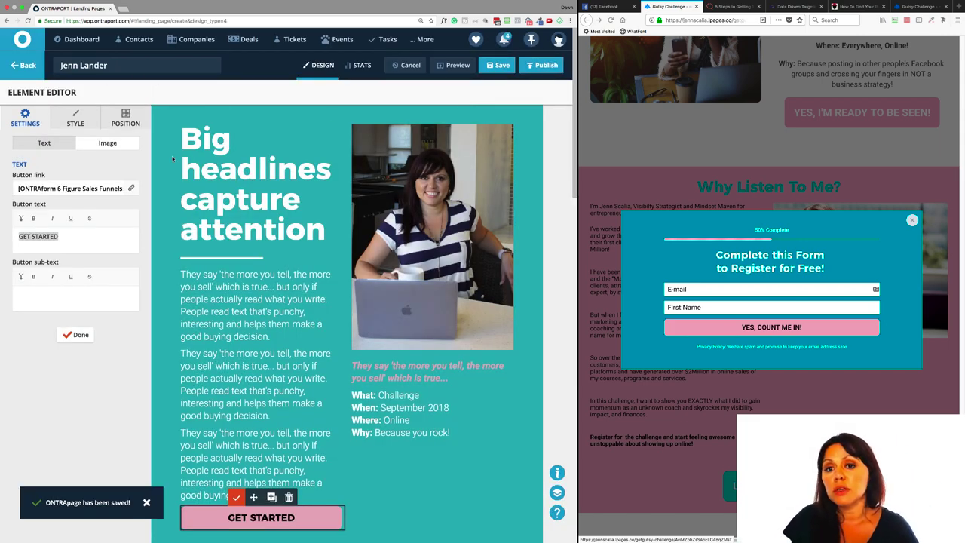
# Step: Preview the landing page and review its sections from the hero down to the footer navigation
pyautogui.click(453, 65)
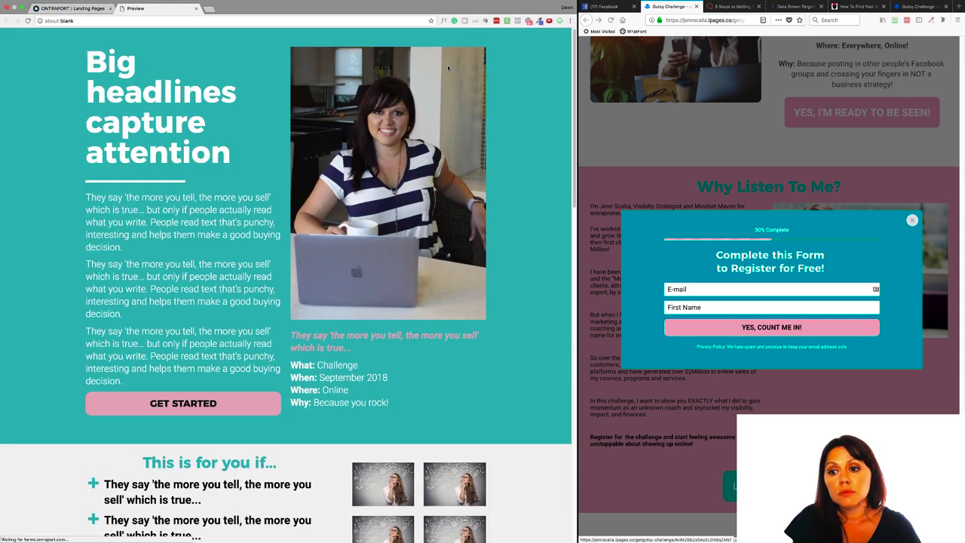
pyautogui.scroll(-10, 331, 294)
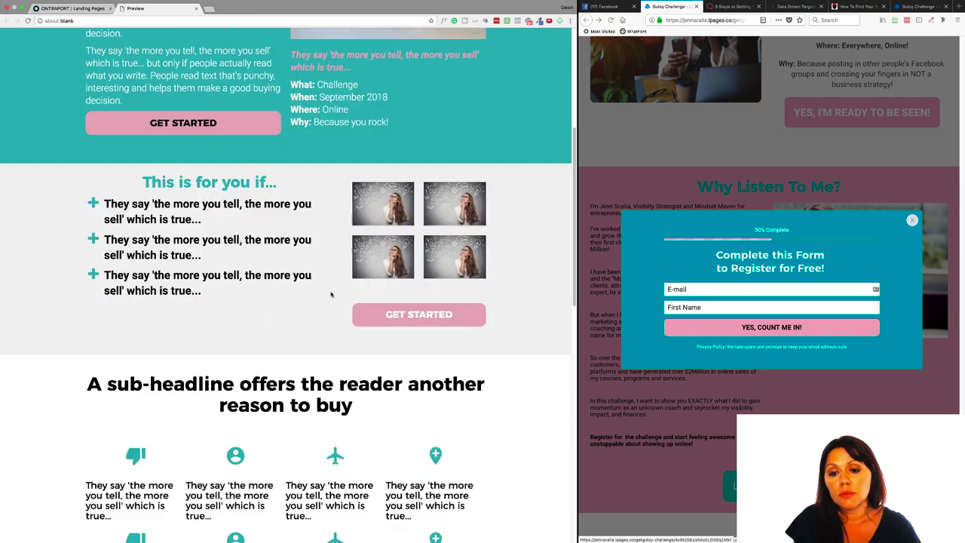
pyautogui.scroll(-8, 332, 294)
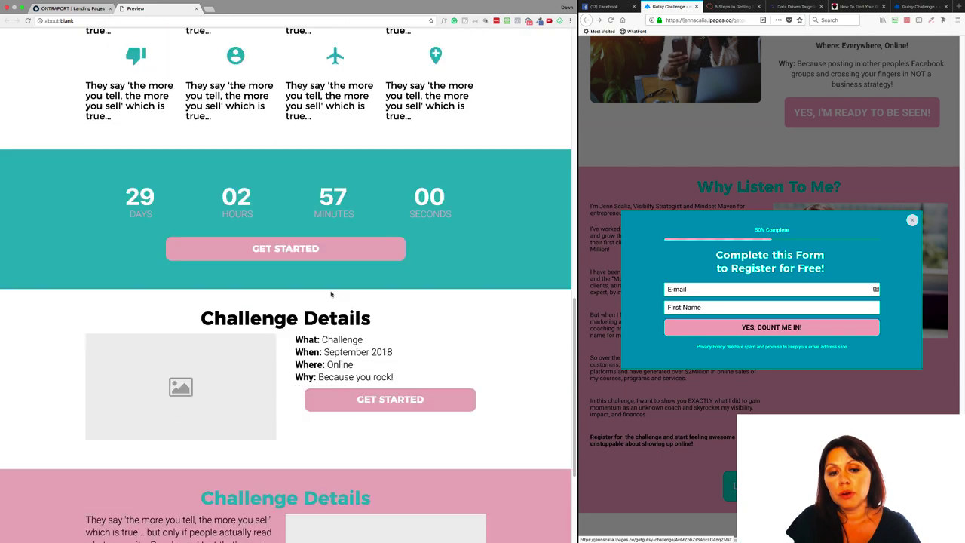
pyautogui.scroll(-3, 332, 294)
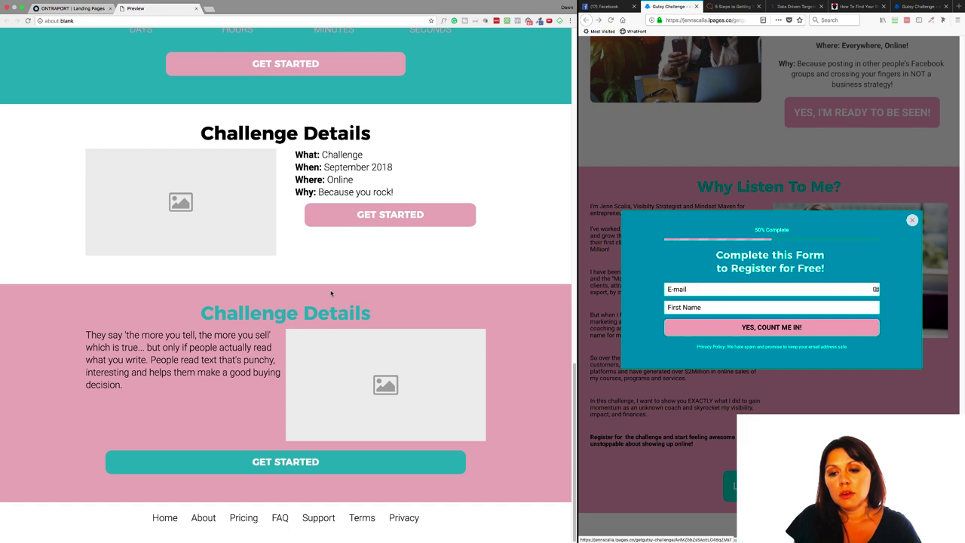
pyautogui.scroll(4, 329, 292)
pyautogui.scroll(20, 248, 289)
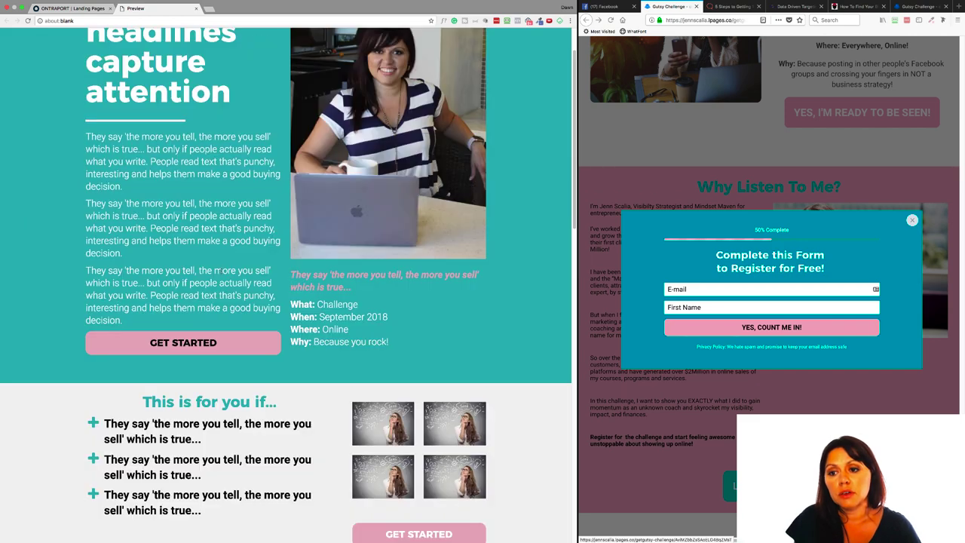
# Step: Test the opt-in popup from the hero's GET STARTED button in the preview, close it and return to the page start
pyautogui.click(182, 343)
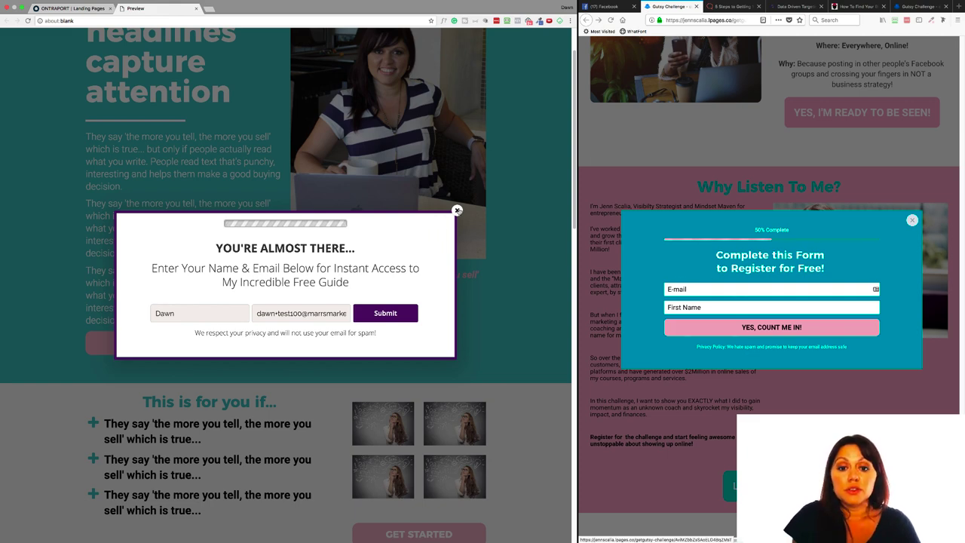
pyautogui.click(457, 210)
pyautogui.scroll(2, 521, 211)
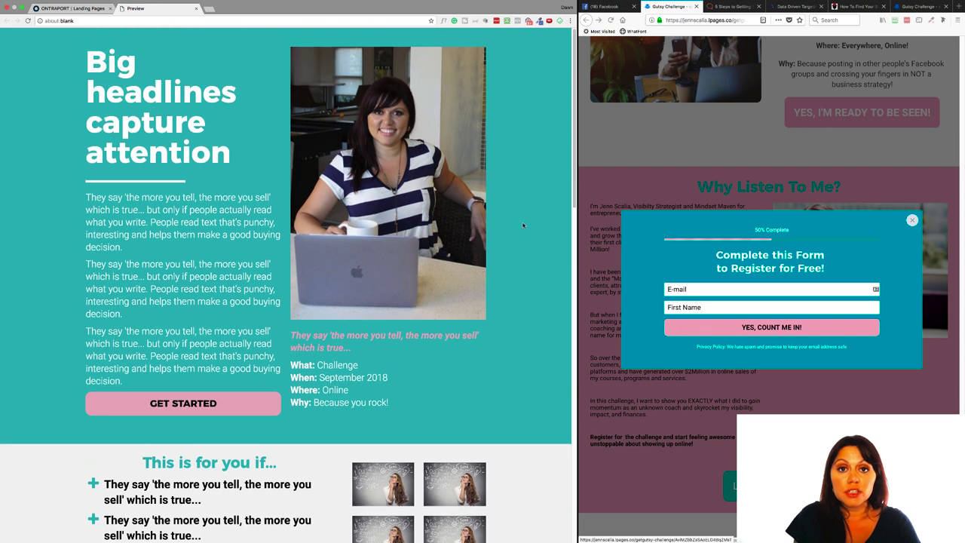